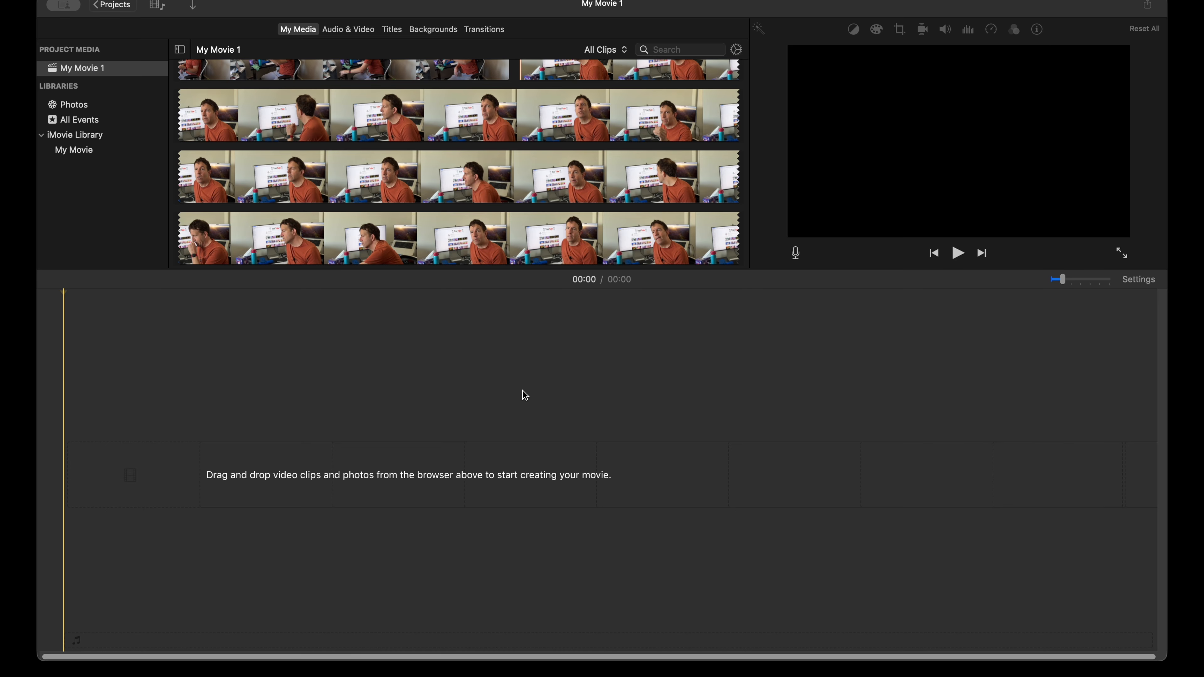
Step: Enlarge the media browser and preview area above the timeline and return to the start of the imported clips
left_click(543, 269)
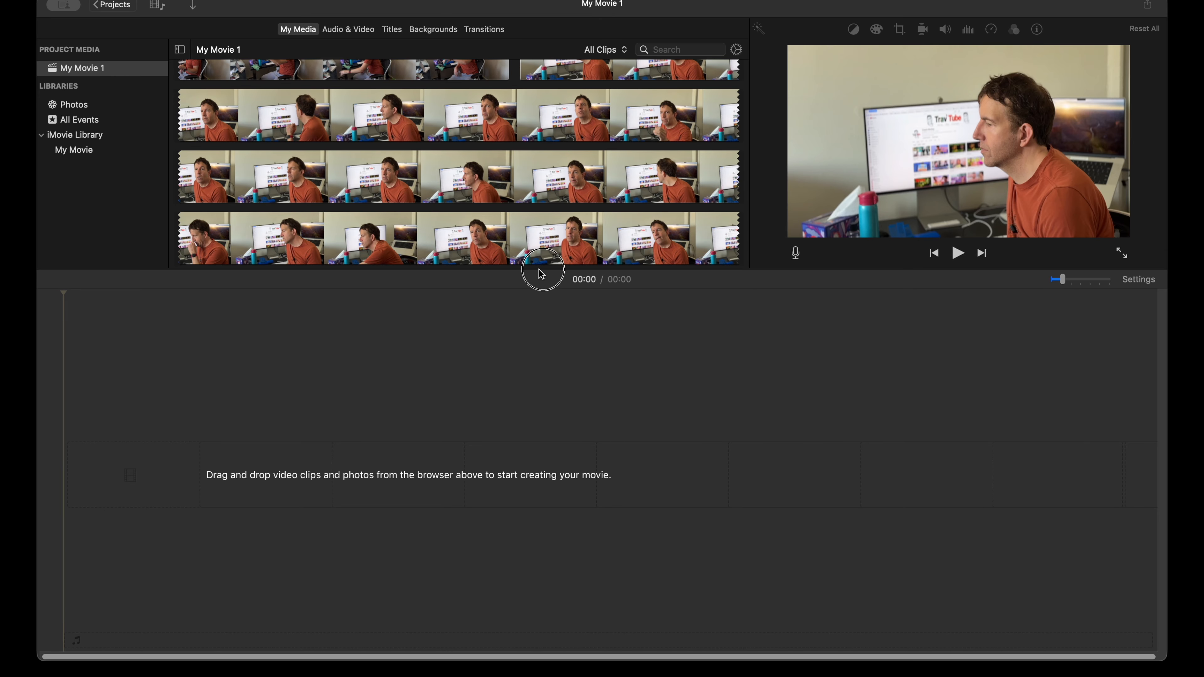
left_click_drag(539, 271, 535, 350)
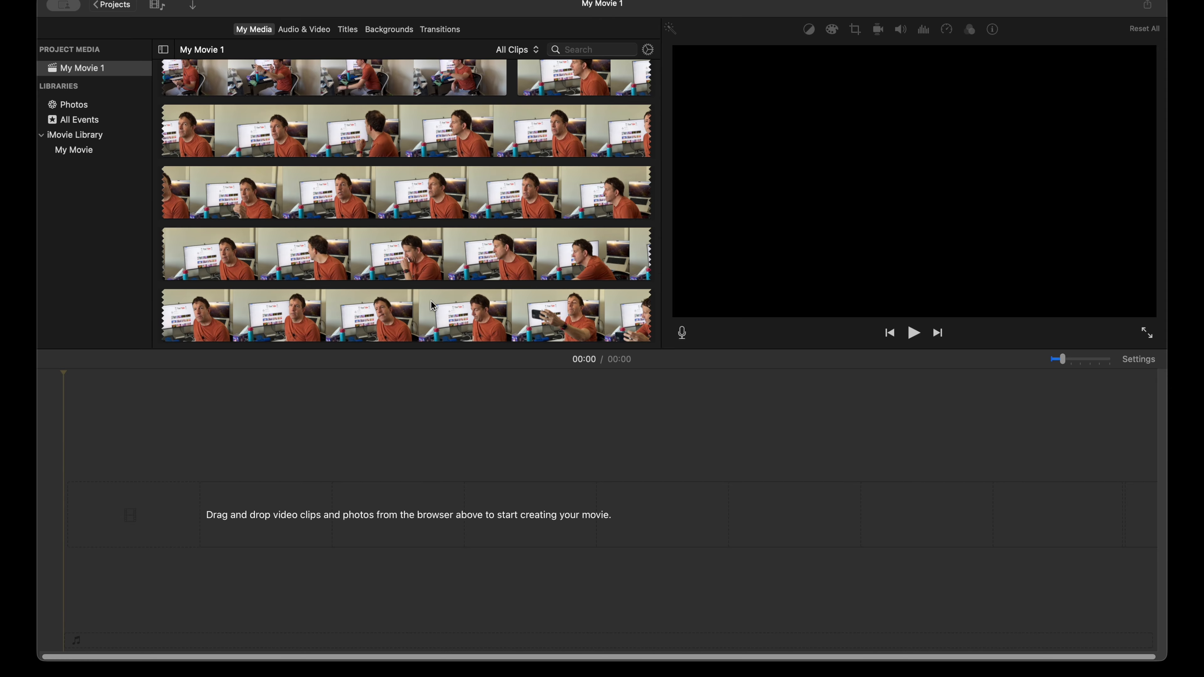
scroll(431, 299, "up", 5)
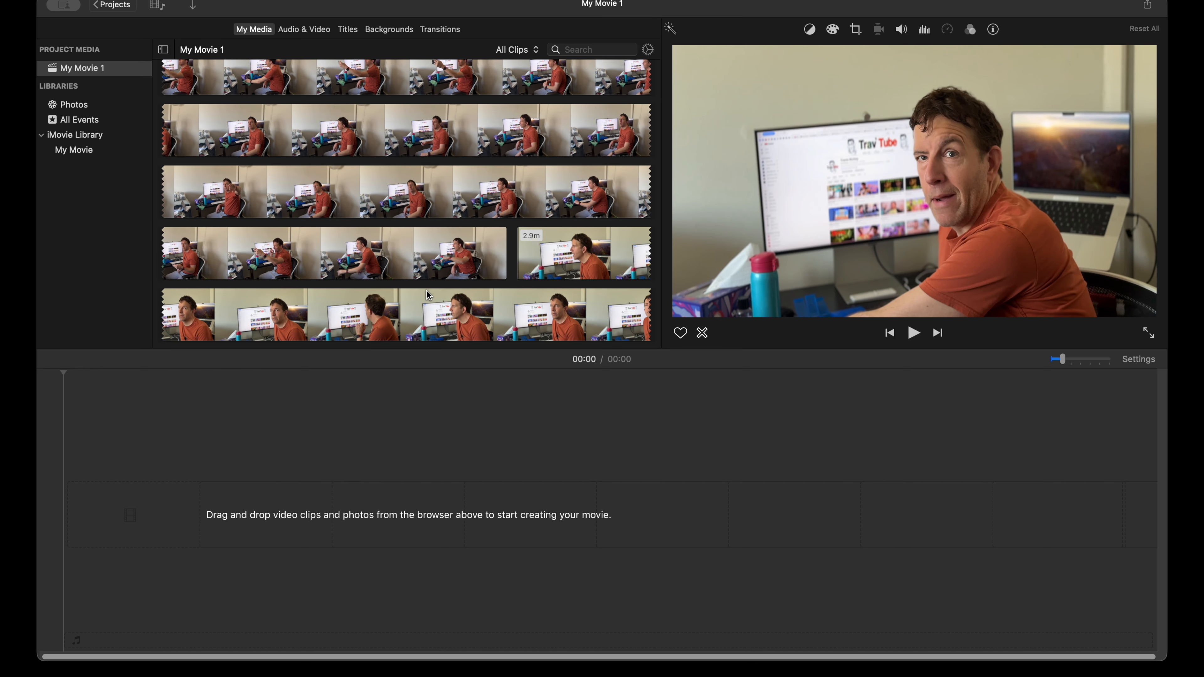
scroll(430, 295, "up", 5)
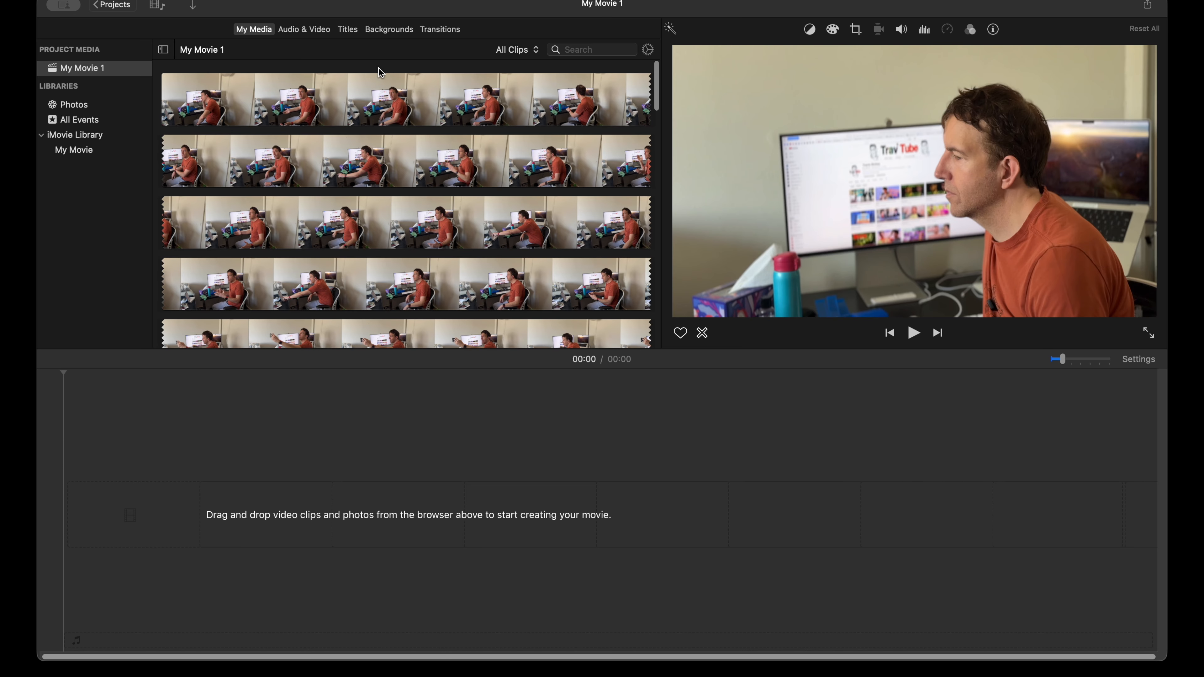
Step: Select the first clip in the media browser and condense the filmstrips so each clip shows fewer thumbnails
left_click(366, 104)
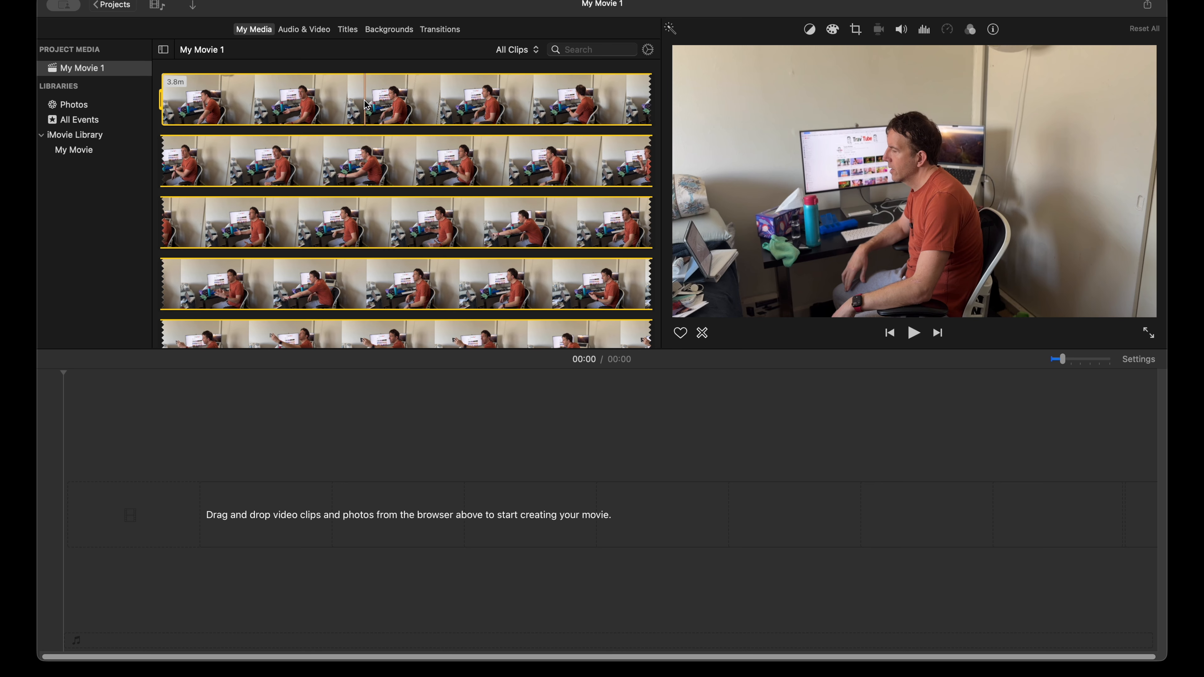
key("super+minus")
key("super+minus")
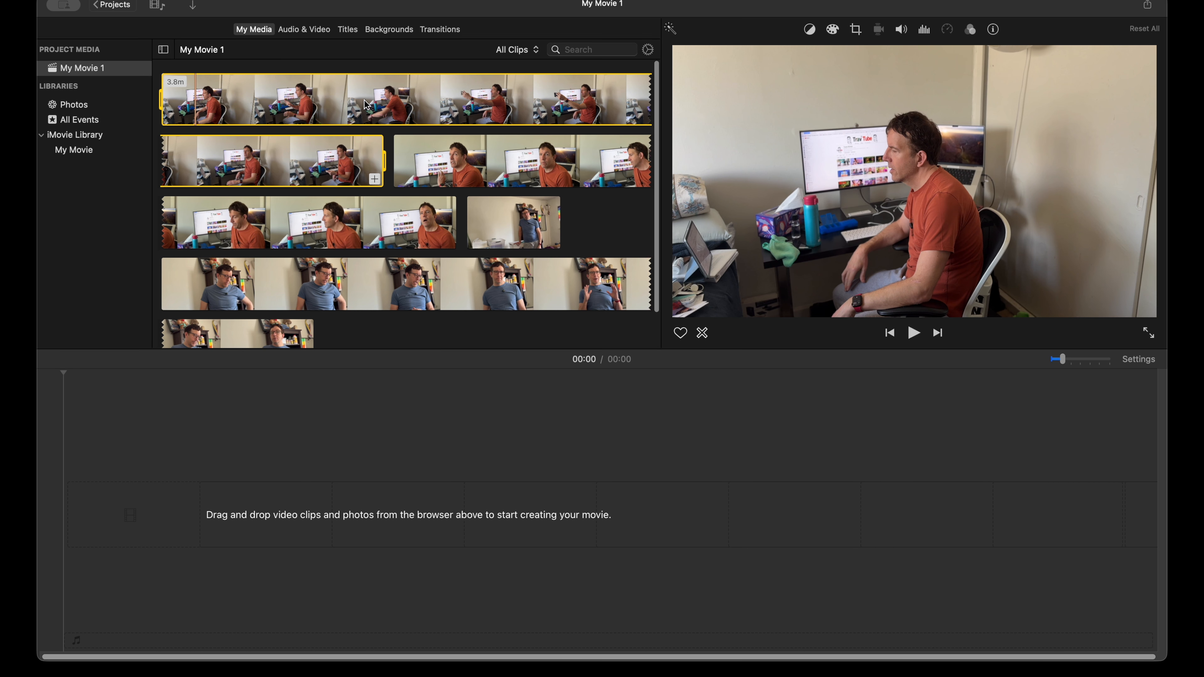
key("super+plus")
key("super+minus")
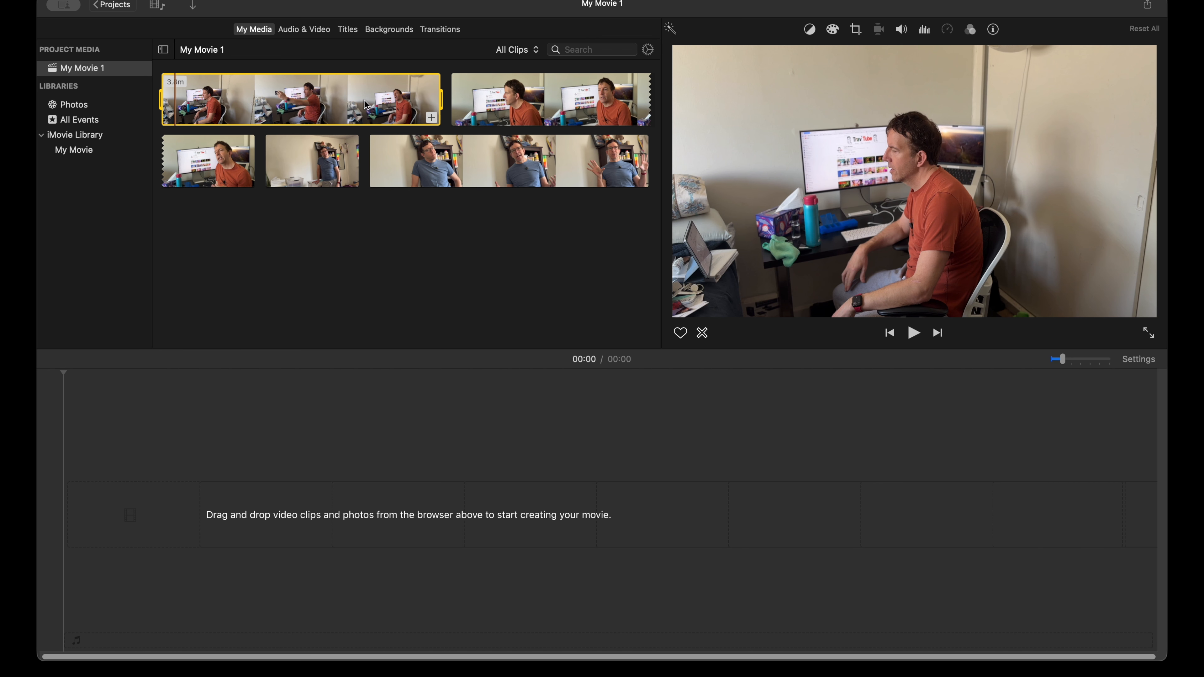
key("super+minus")
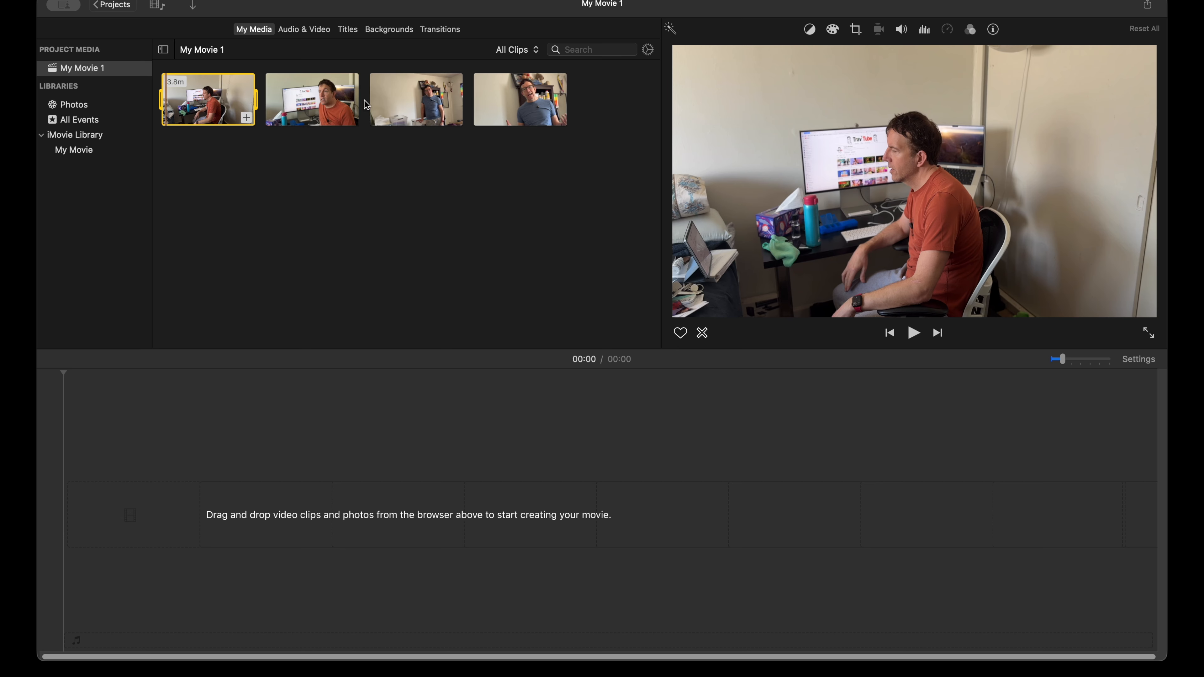
key("super+plus")
key("super+plus")
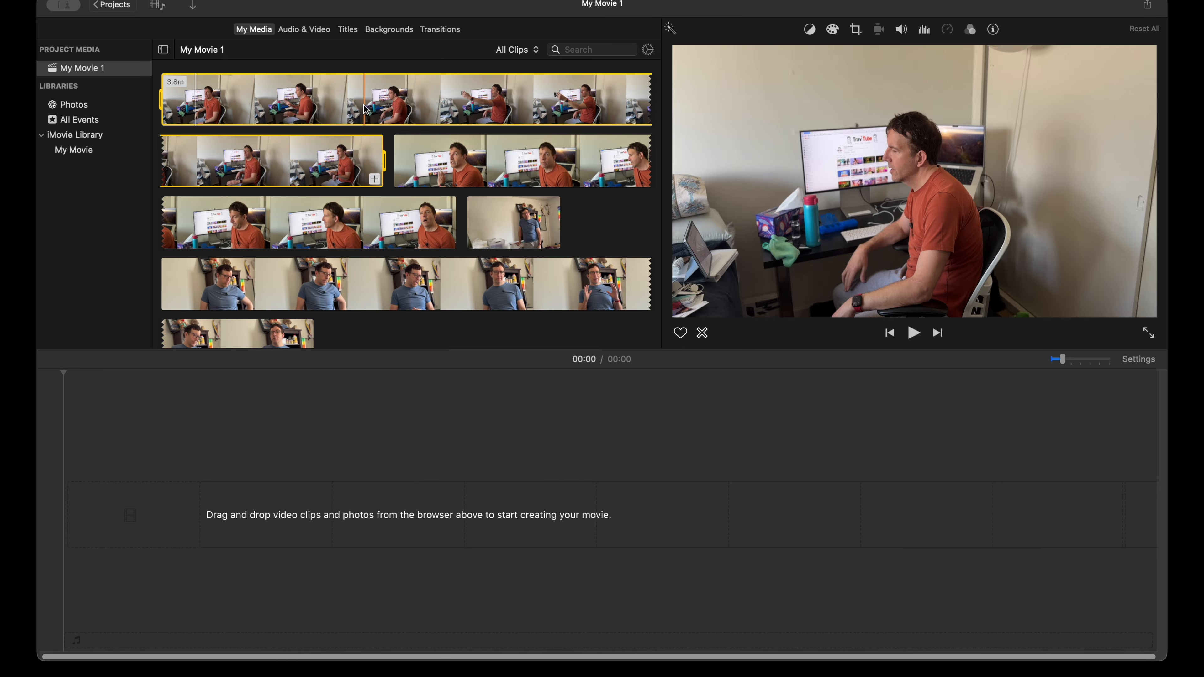
Step: Add the first 3.8-minute clip to the empty timeline and magnify the timeline so the clip spans many thumbnails
left_click_drag(366, 110, 250, 503)
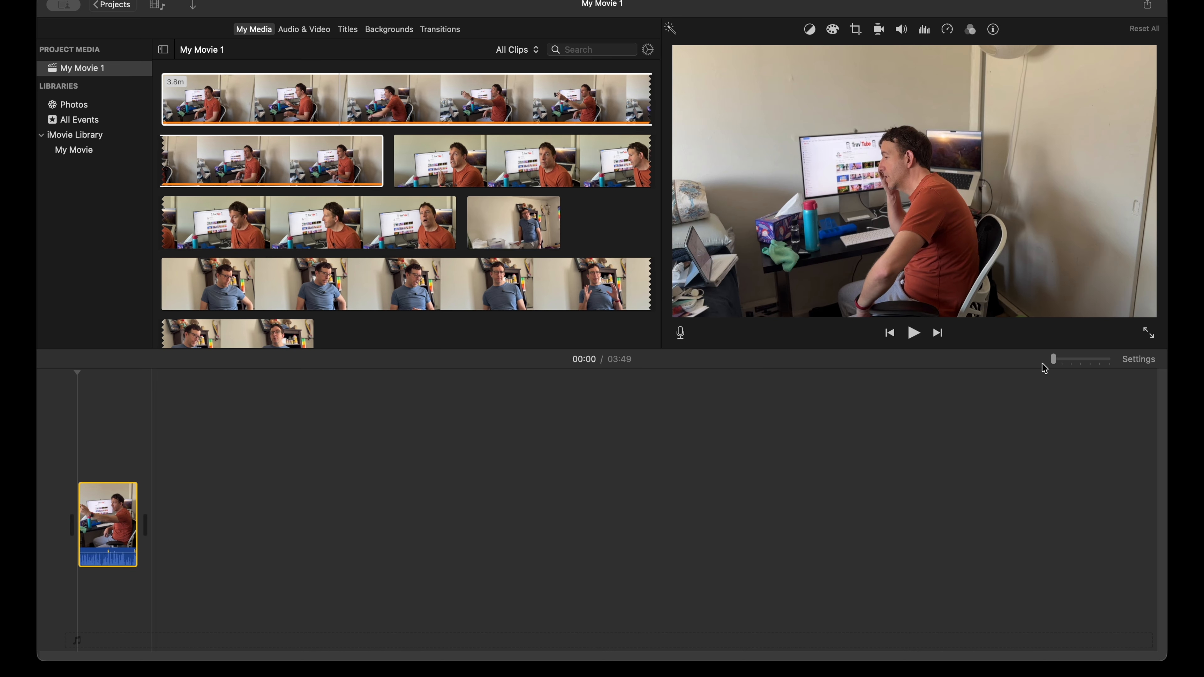
mouse_move(1055, 362)
left_mouse_down()
mouse_move(1100, 364)
mouse_move(1062, 362)
left_mouse_up()
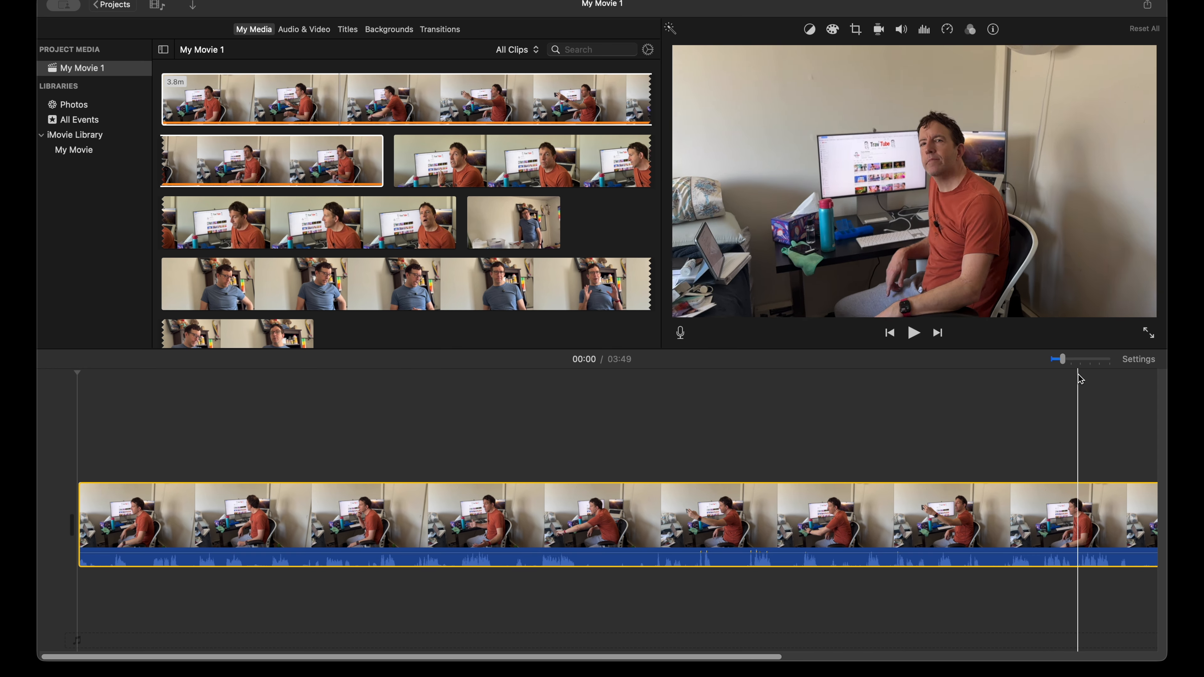
mouse_move(1065, 362)
left_mouse_down()
mouse_move(1108, 365)
mouse_move(1064, 365)
left_mouse_up()
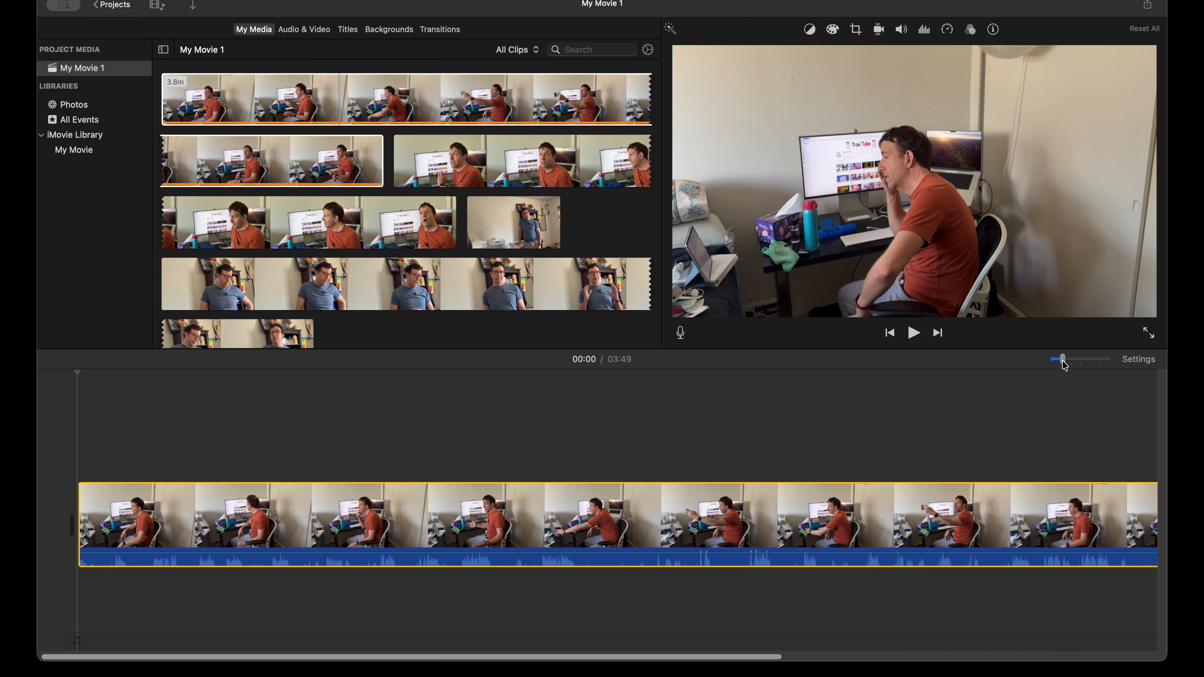
key("super+minus")
key("super+equal")
key("super+equal")
key("super+equal")
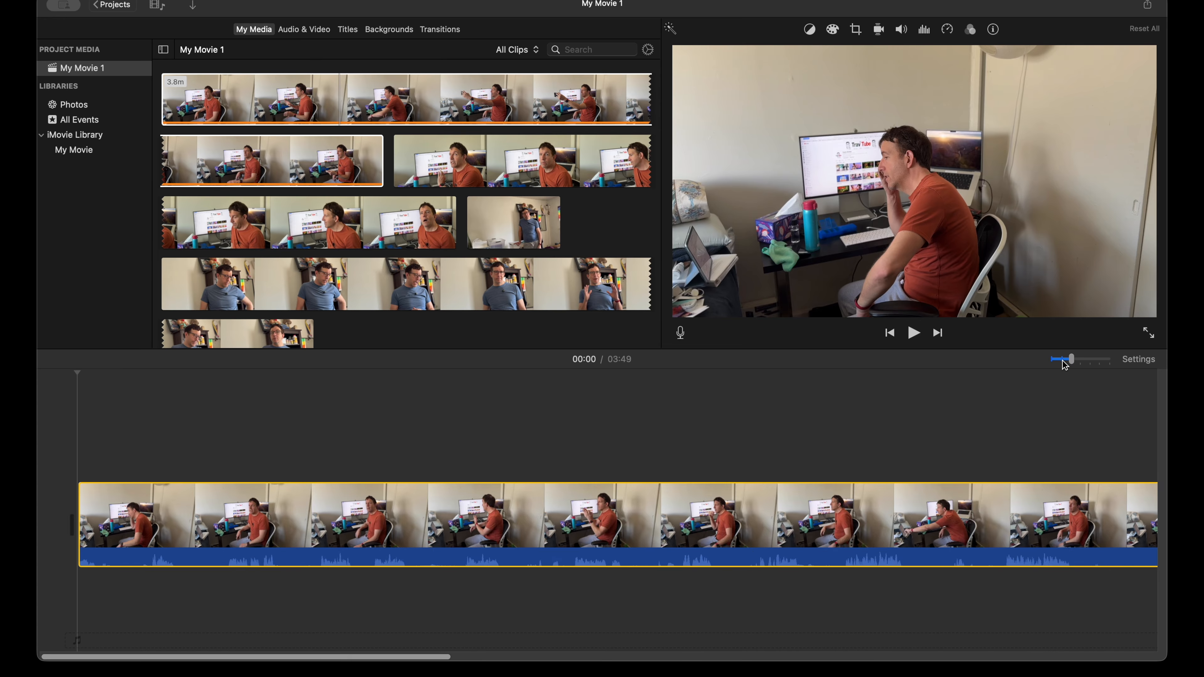
key("super+minus")
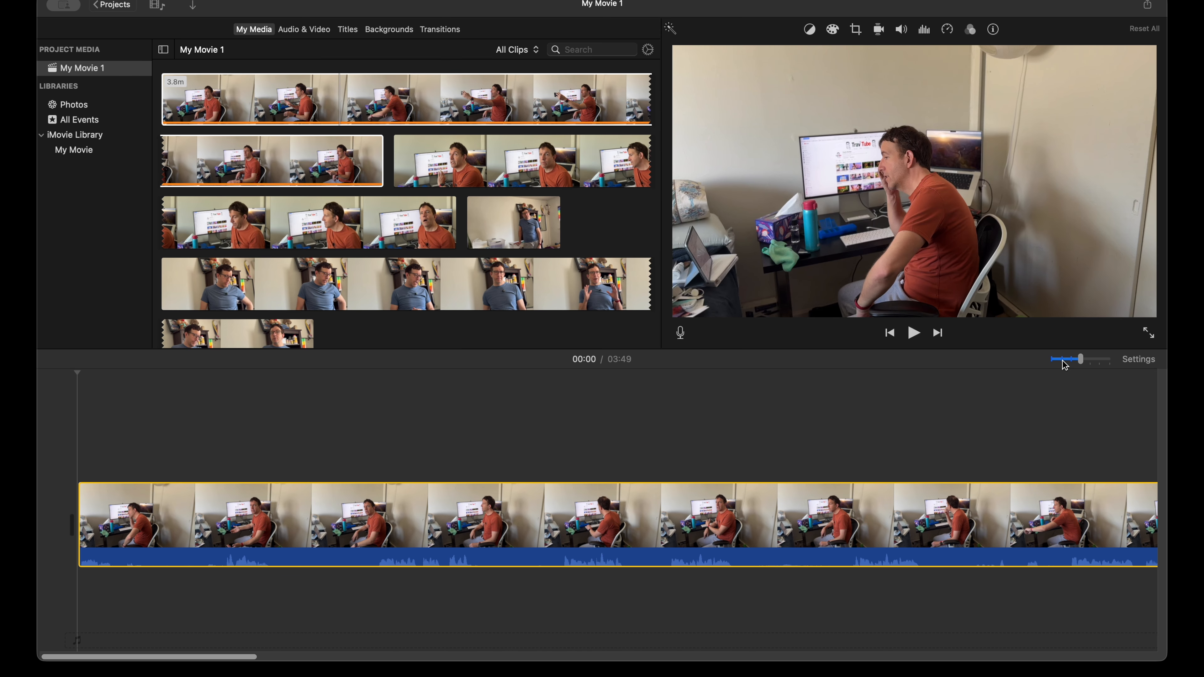
key("super+minus")
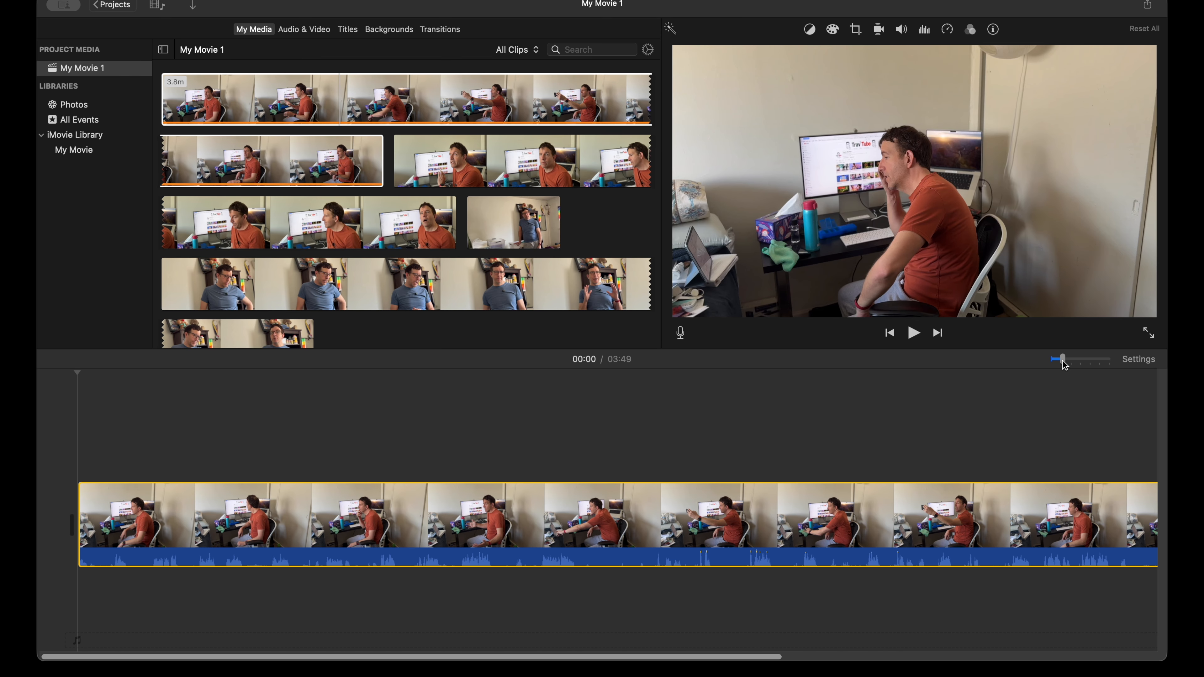
Step: Slightly increase the timeline clip size in the project settings
left_click(1151, 361)
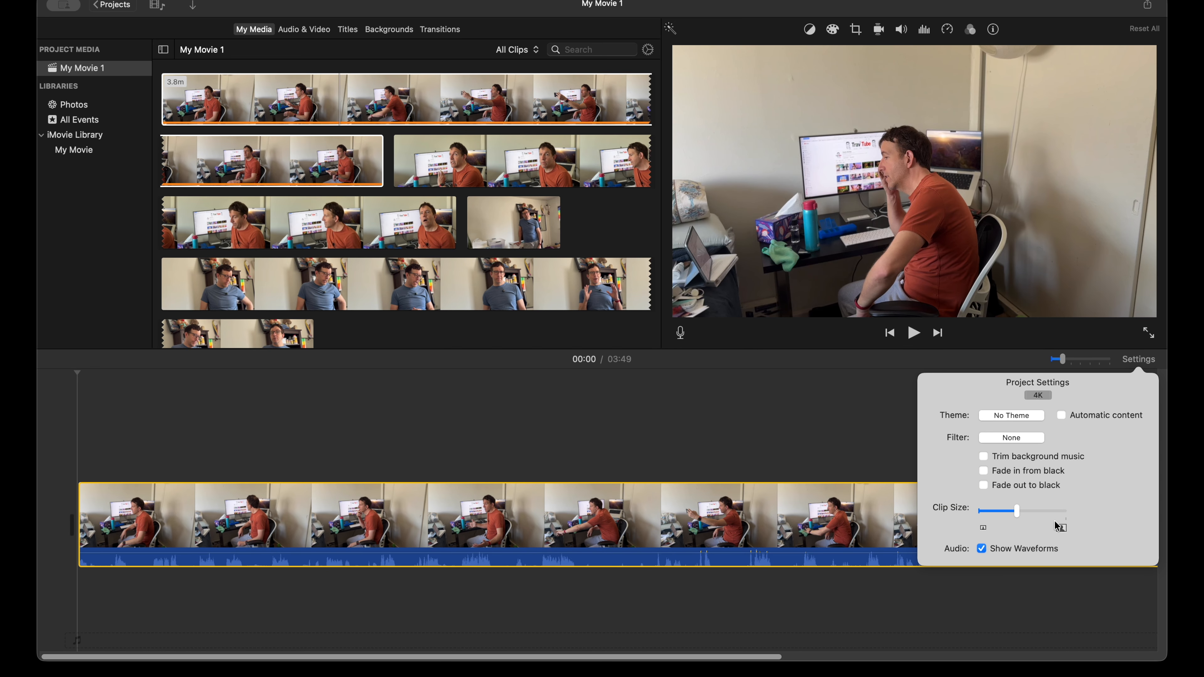
mouse_move(1021, 516)
left_mouse_down()
mouse_move(1073, 513)
mouse_move(1003, 519)
mouse_move(1023, 516)
left_mouse_up()
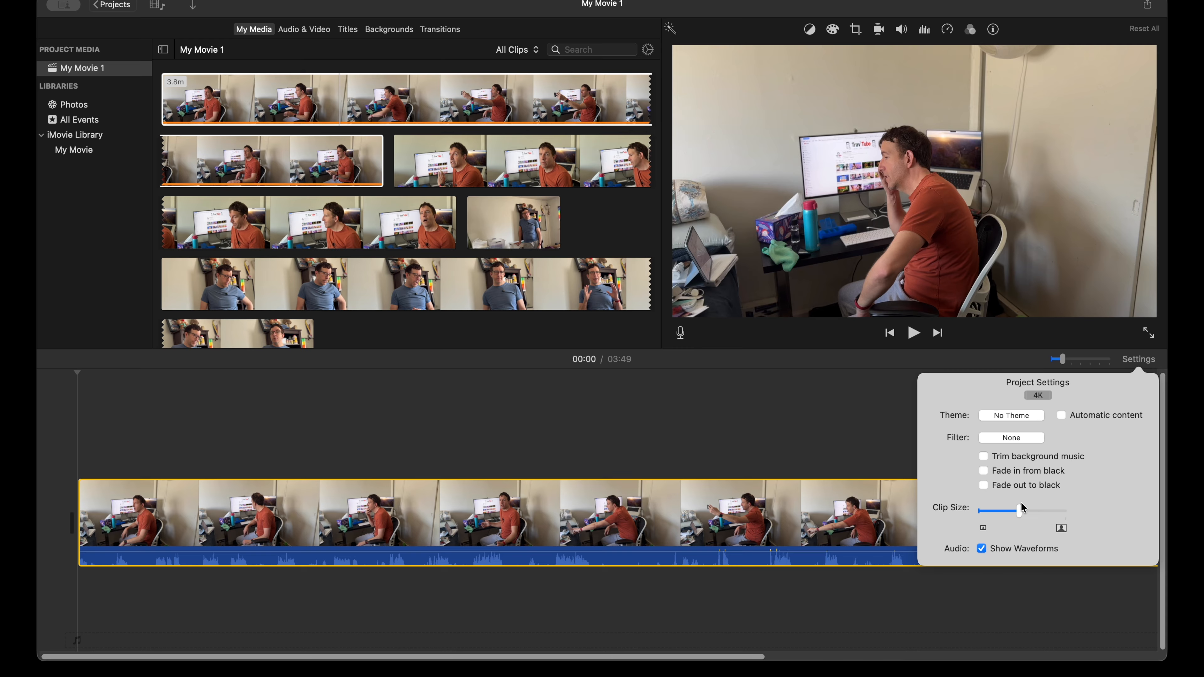
left_click_drag(1020, 513, 1023, 513)
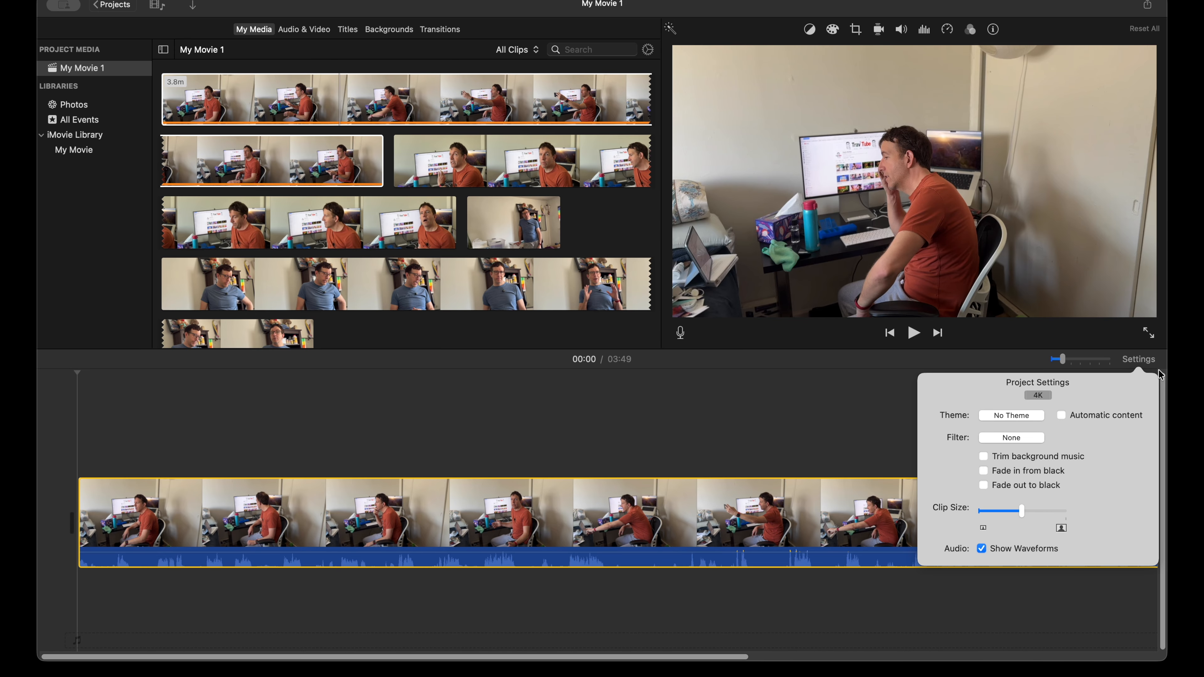
left_click(1147, 364)
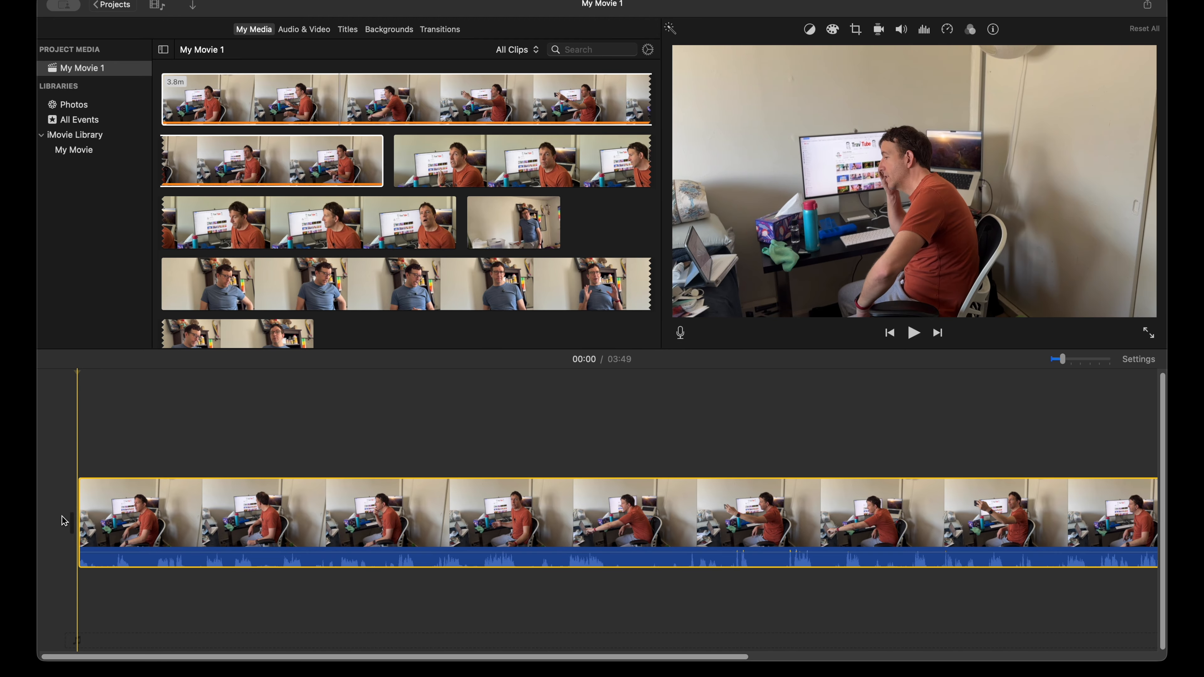
Step: Play the first two seconds of the timeline clip, set the range start there and delete the selection
key("space")
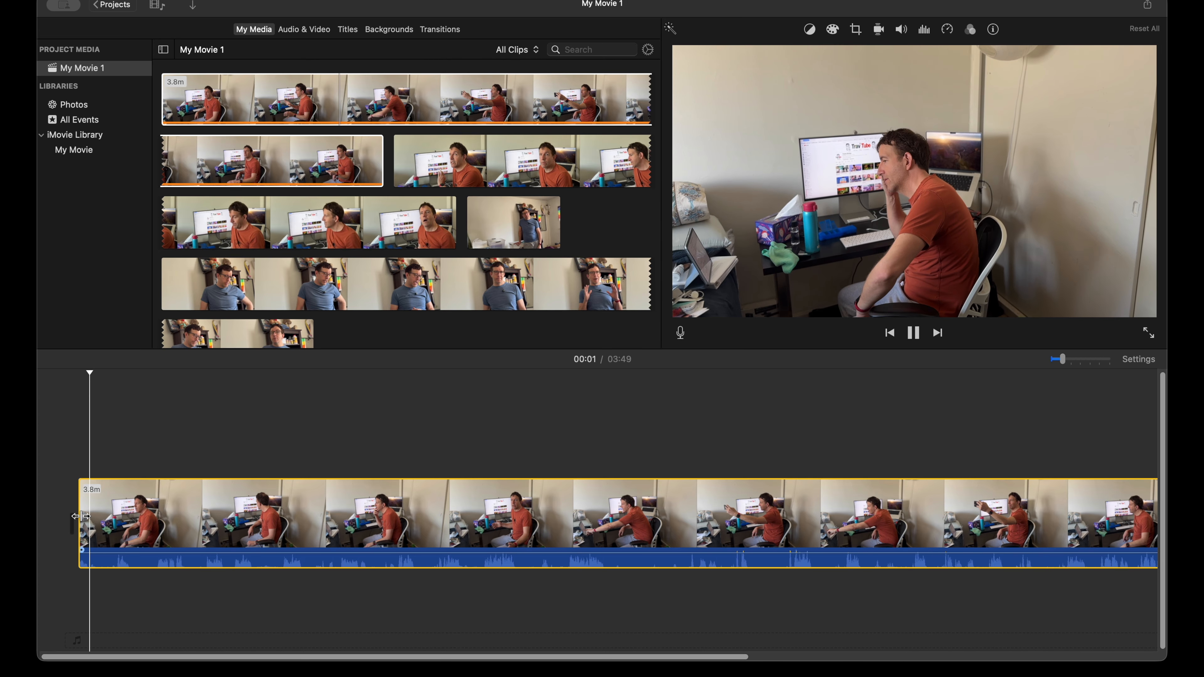
key("space")
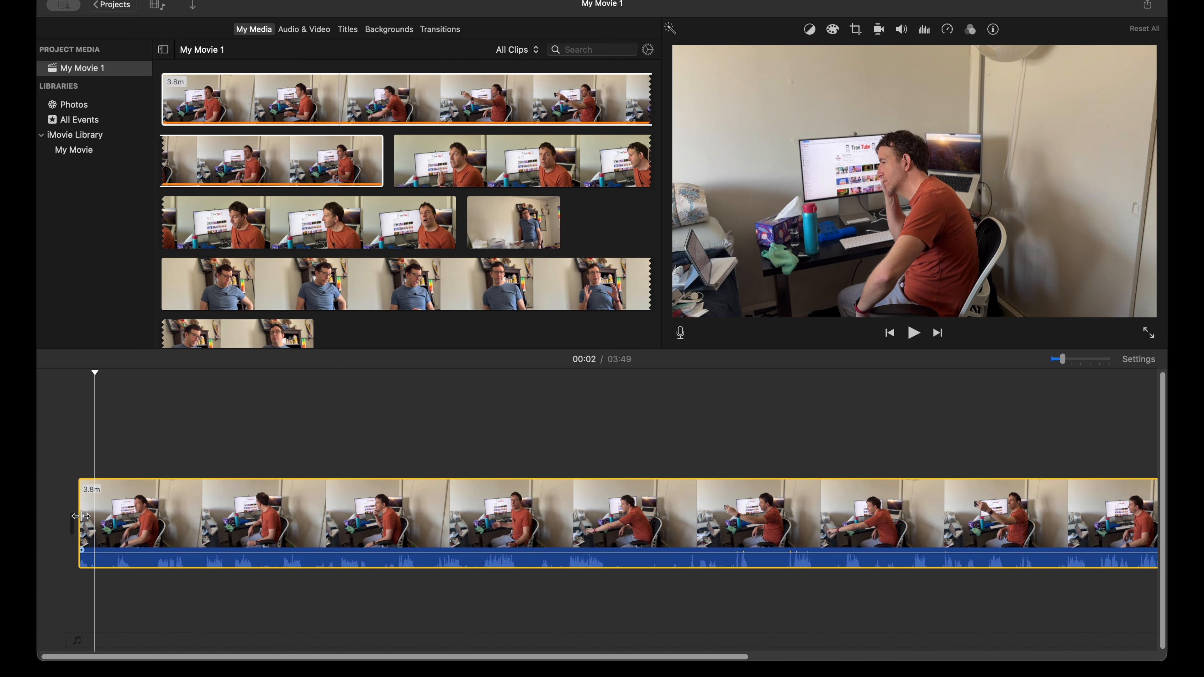
key("i")
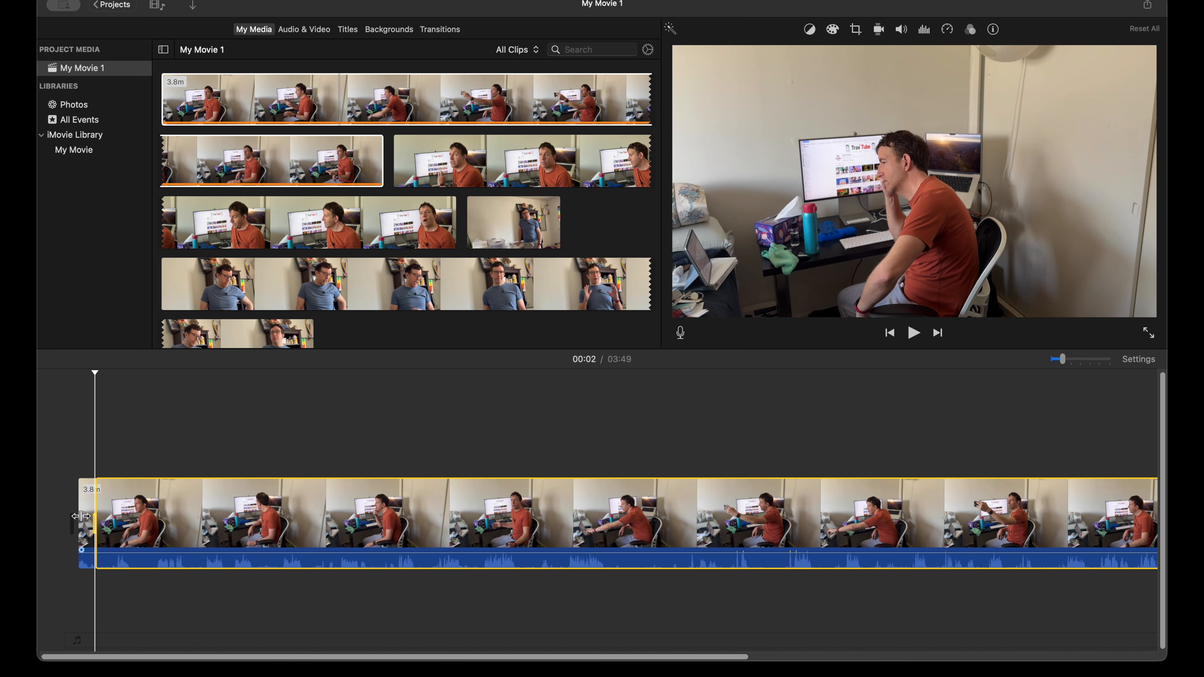
key("Delete")
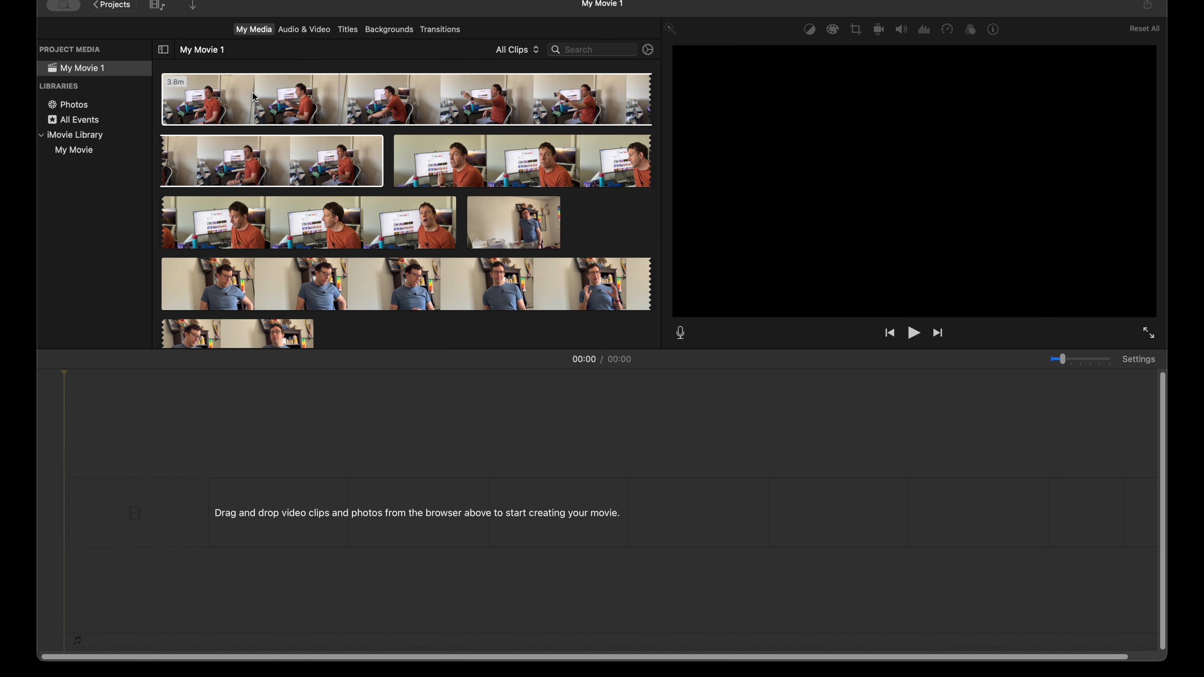
Step: Add the first browser clip to the emptied timeline and magnify the timeline around the clip's beginning
left_click_drag(259, 100, 196, 394)
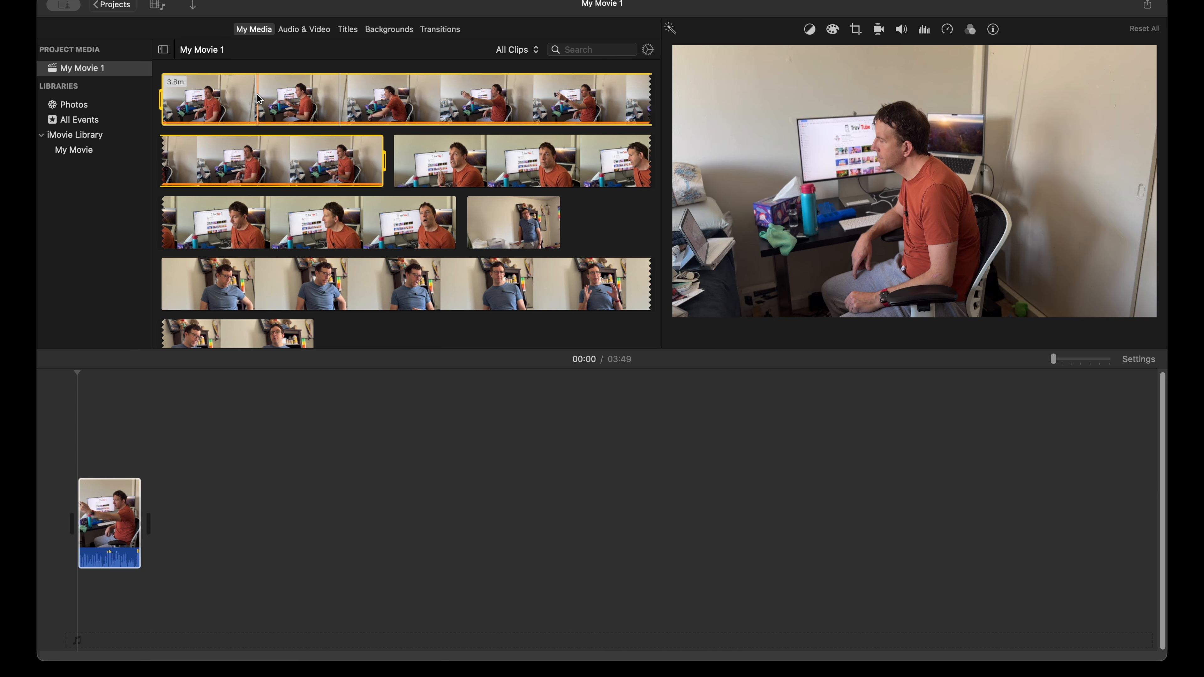
key("super+equal")
key("super+equal")
key("super+equal")
key("super+equal")
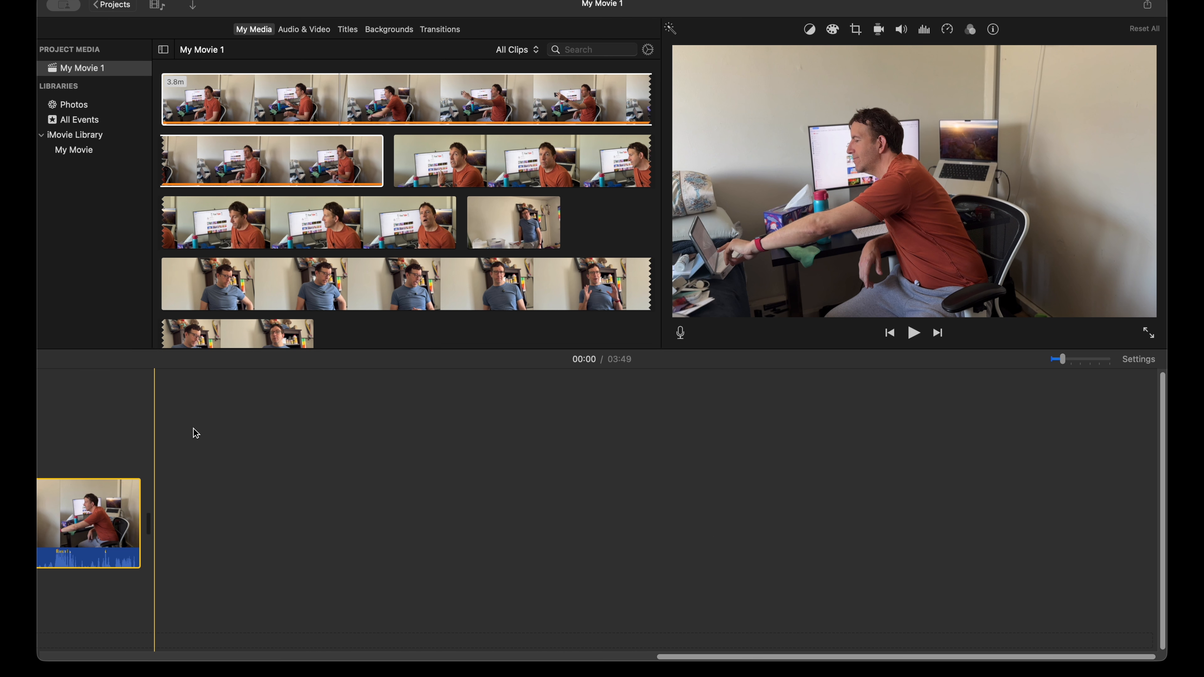
scroll(210, 448, "left", 10)
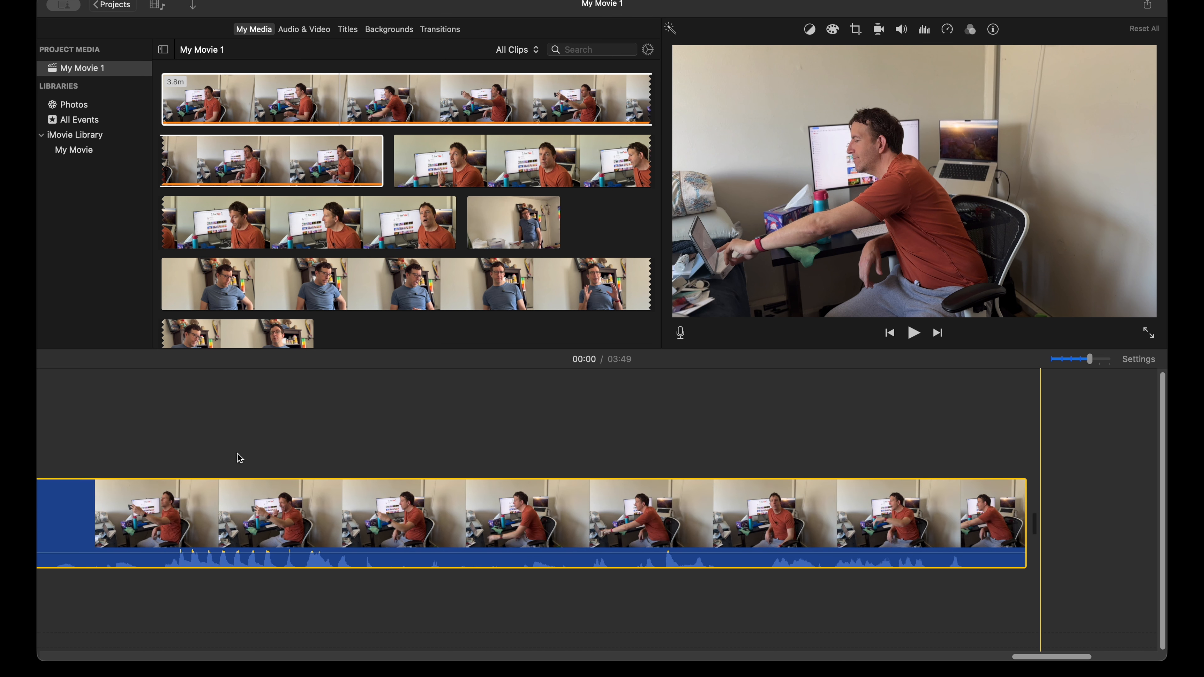
scroll(240, 458, "left", 2)
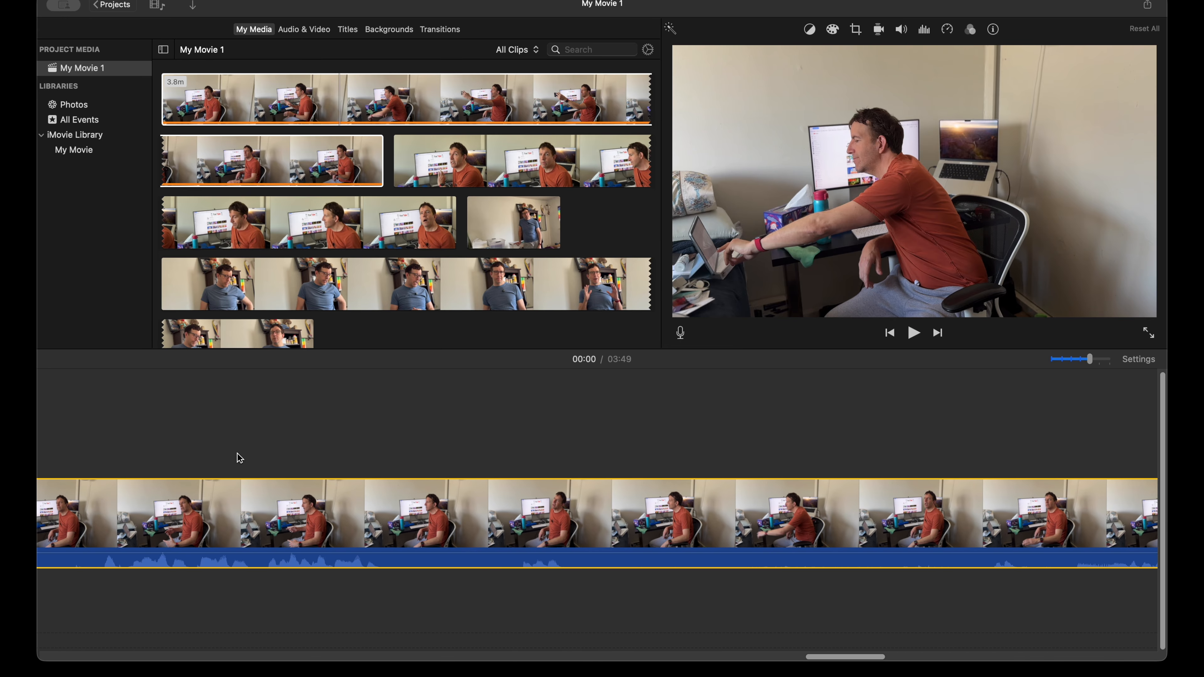
key("super+minus")
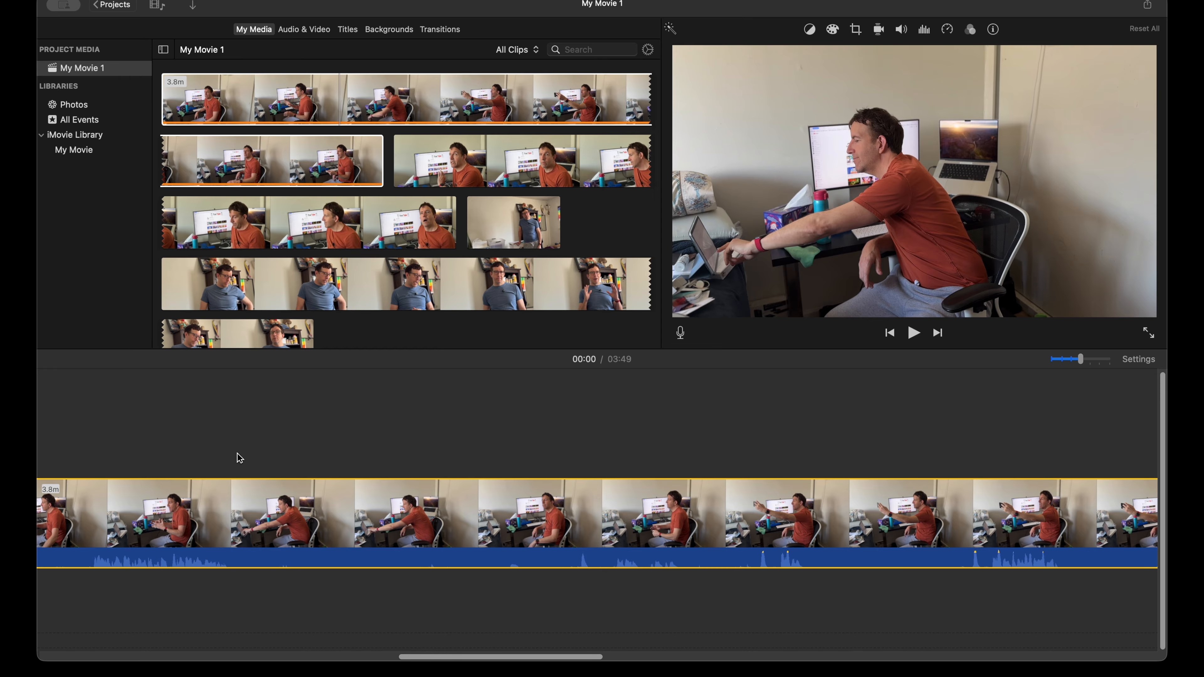
scroll(237, 458, "left", 8)
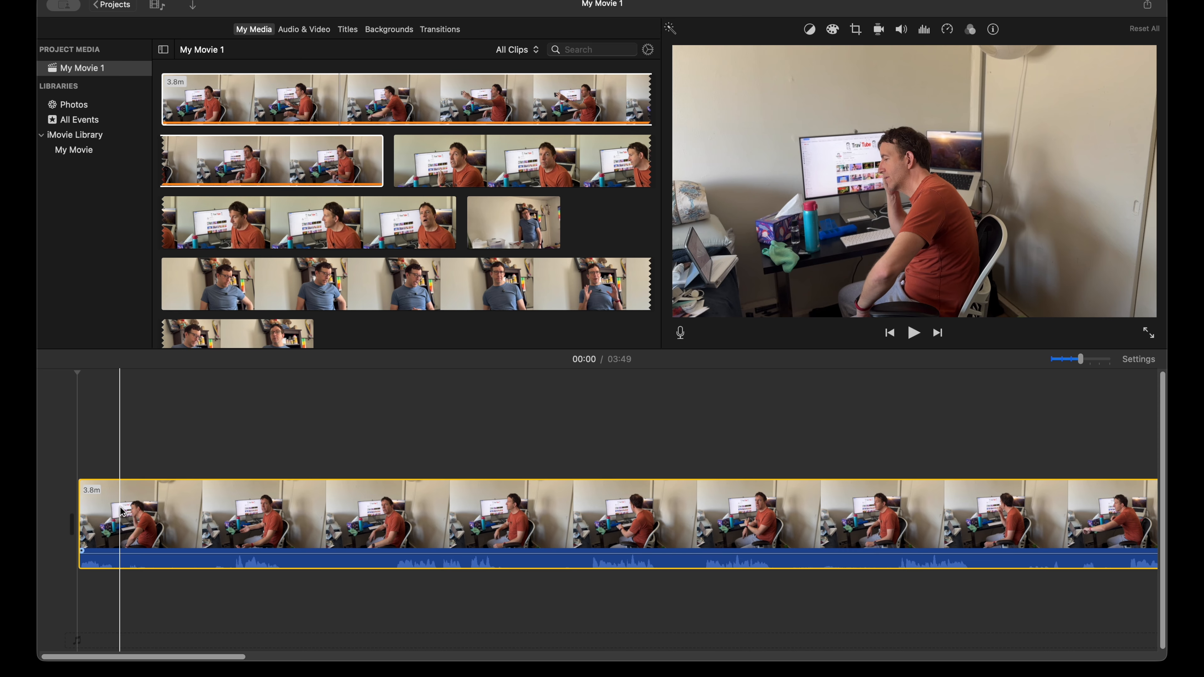
Step: Preview the clip's opening, split the clip about 1.8 seconds in and delete the short first segment
key("space")
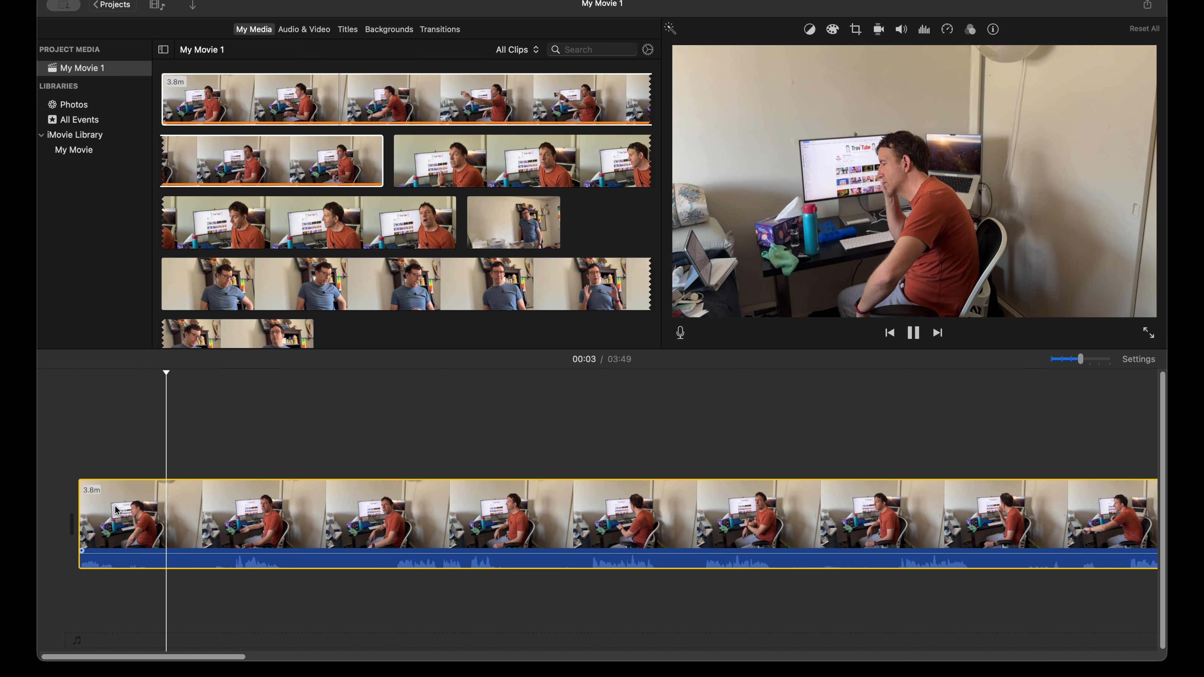
key("space")
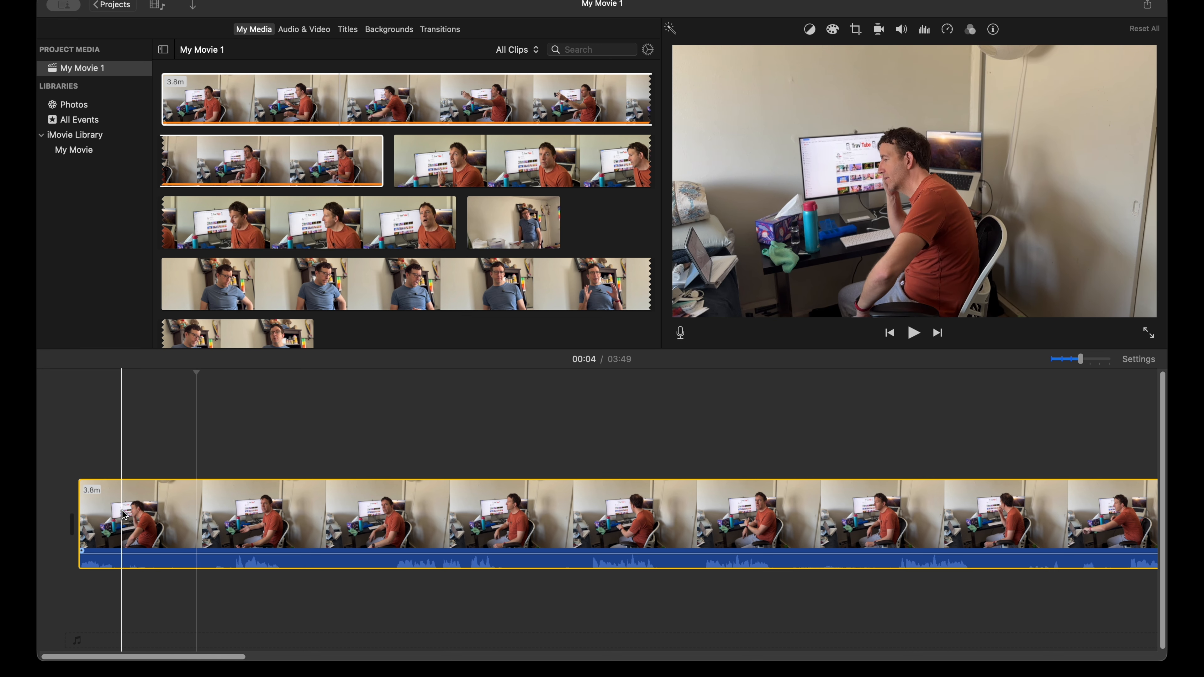
left_click(122, 512)
key("space")
key("space")
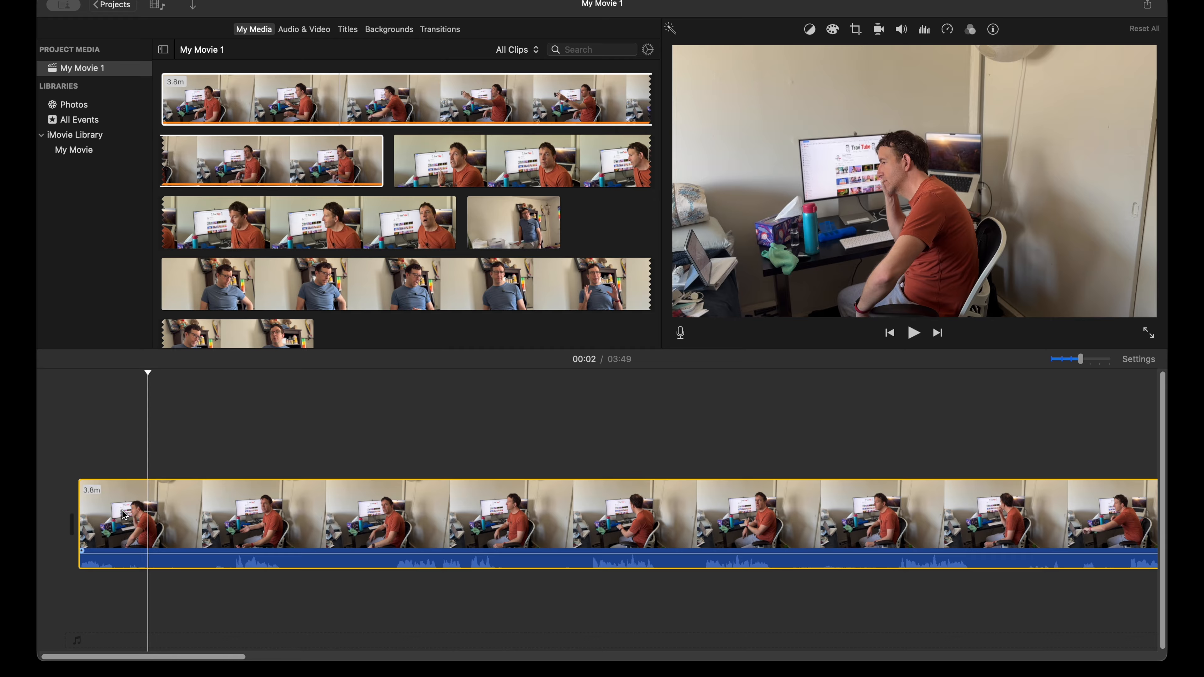
left_click(123, 512)
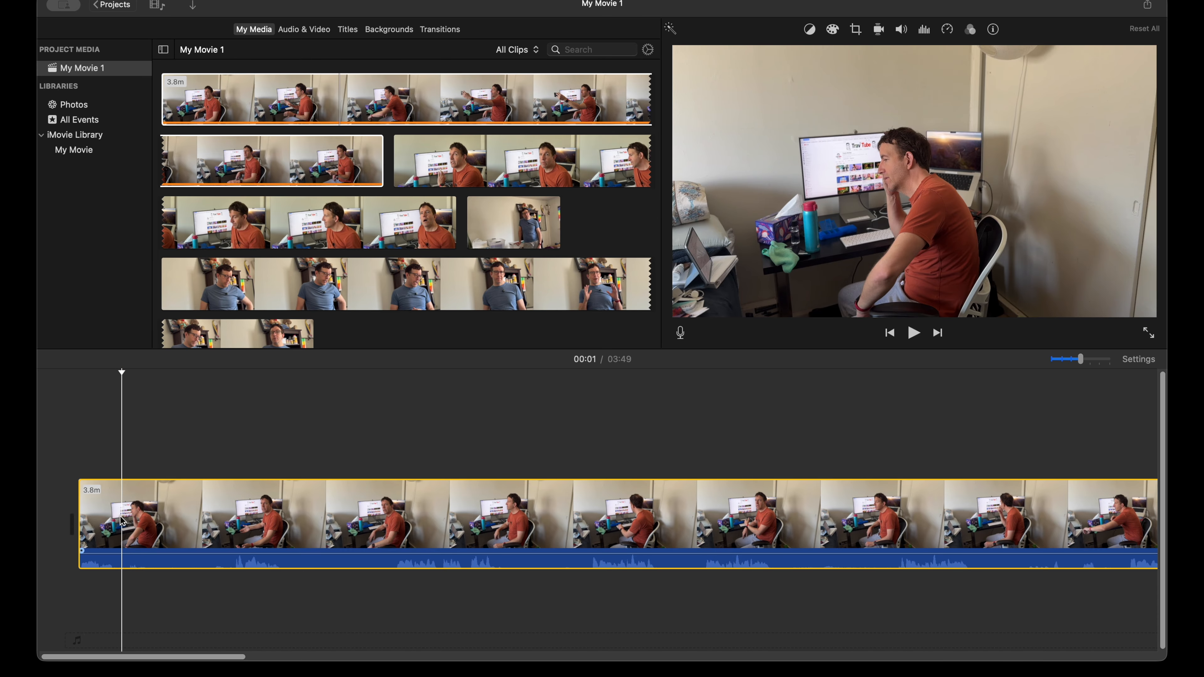
key("super+b")
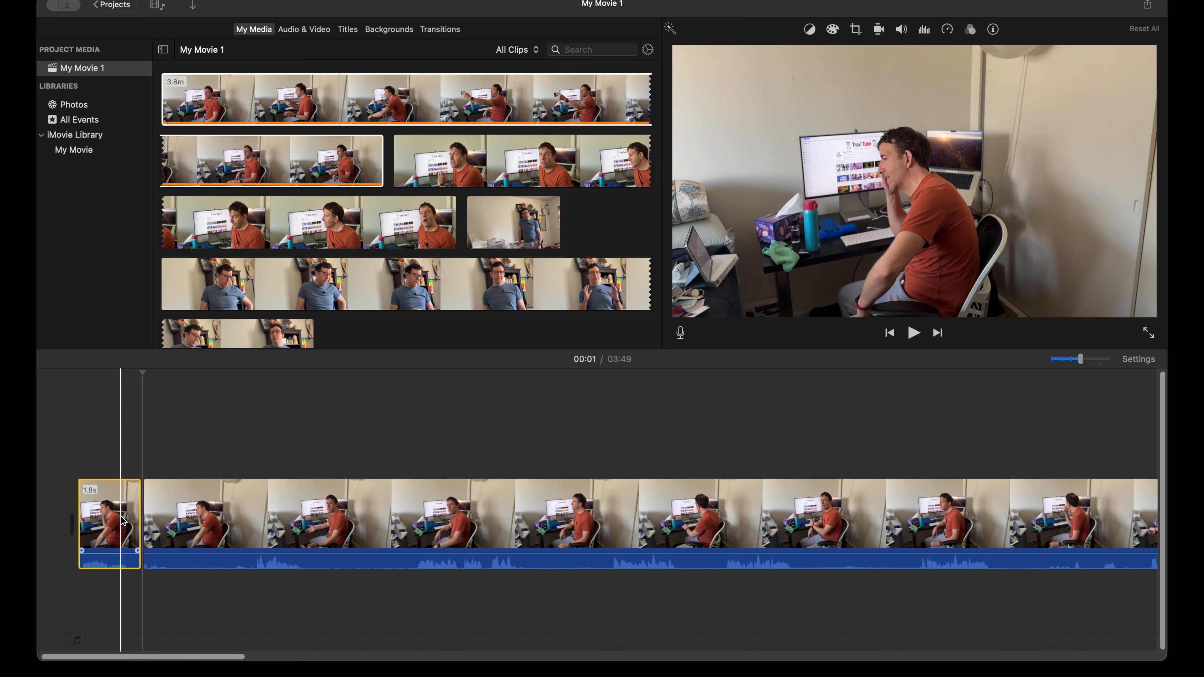
key("Delete")
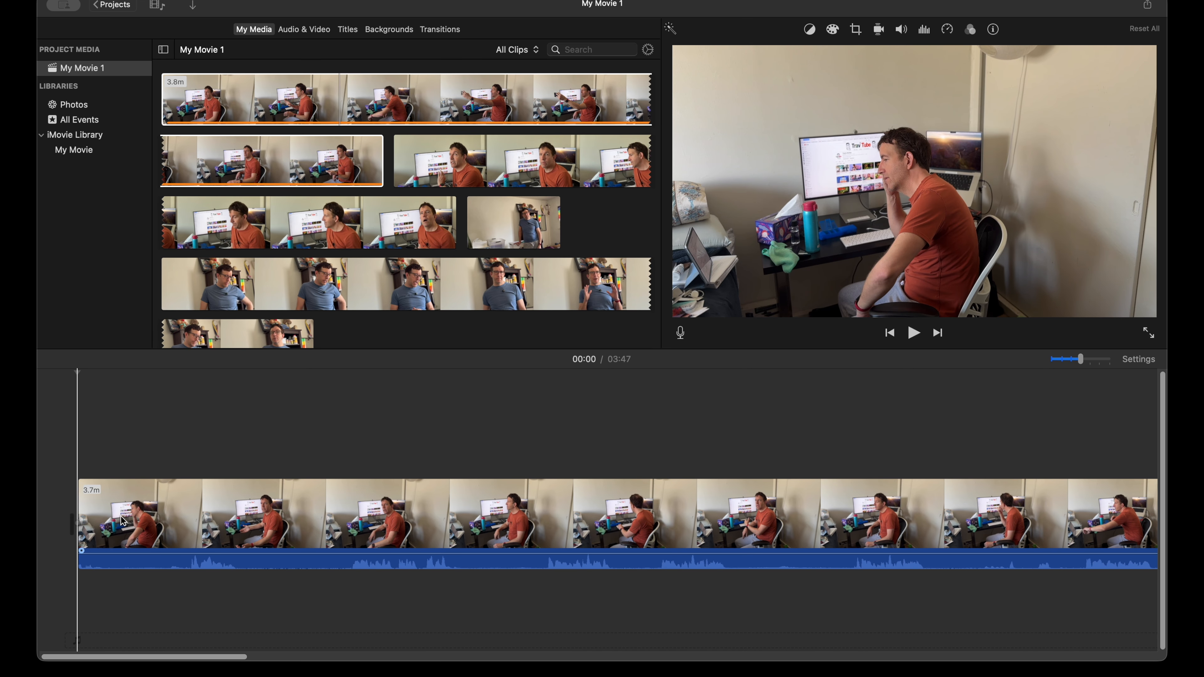
Step: Preview the start of the timeline clip and split it at about 2 seconds and again at about 7 seconds
key("space")
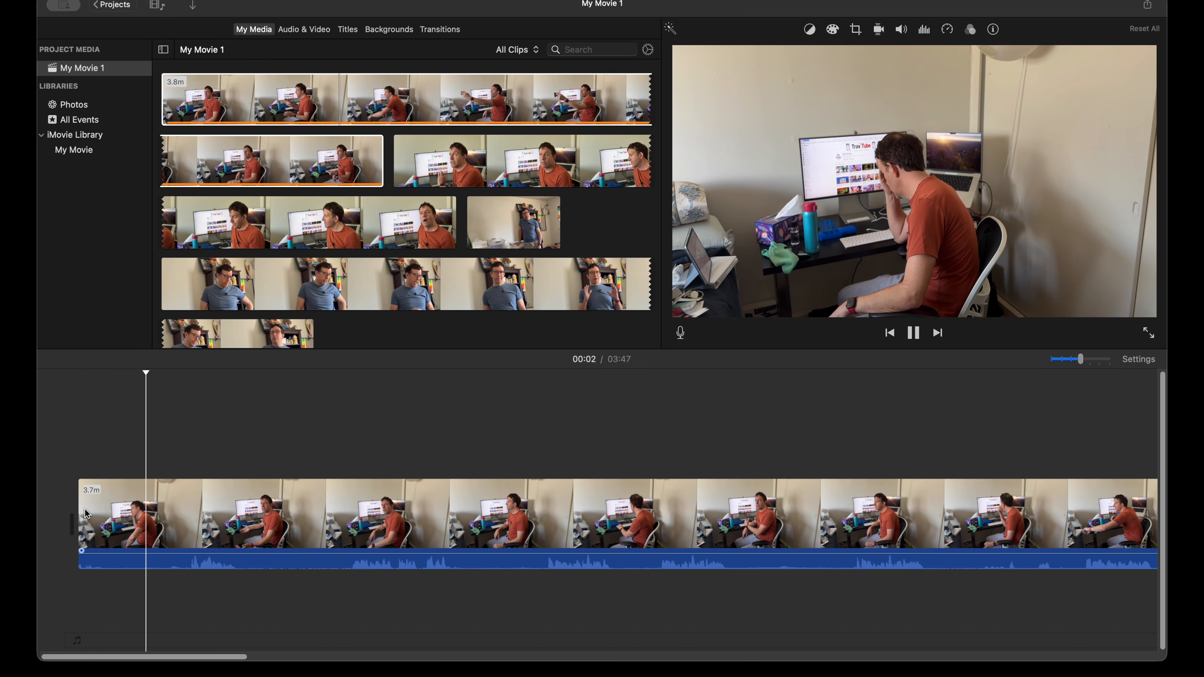
key("space")
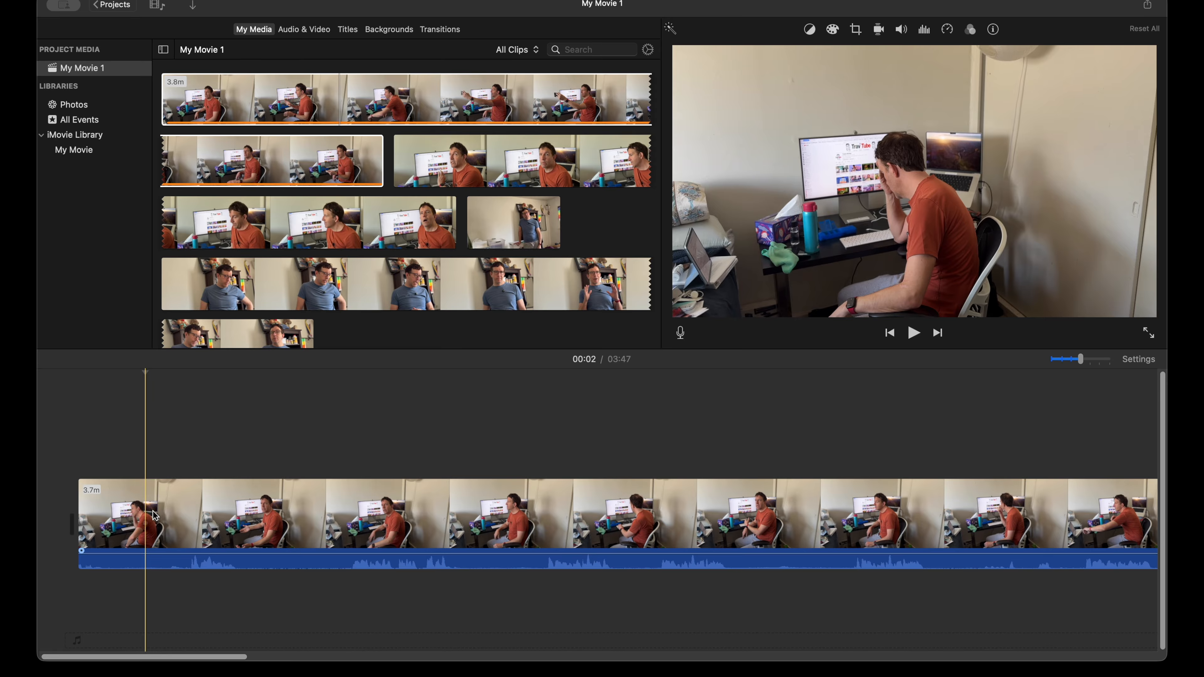
key("super+b")
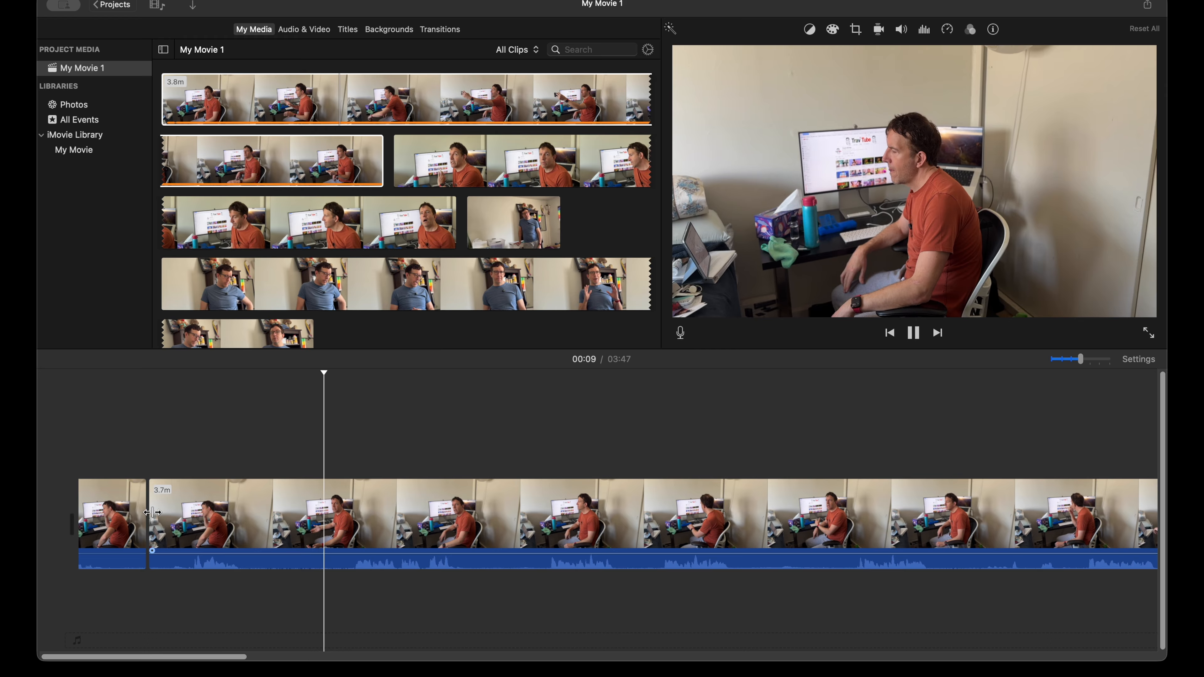
key("space")
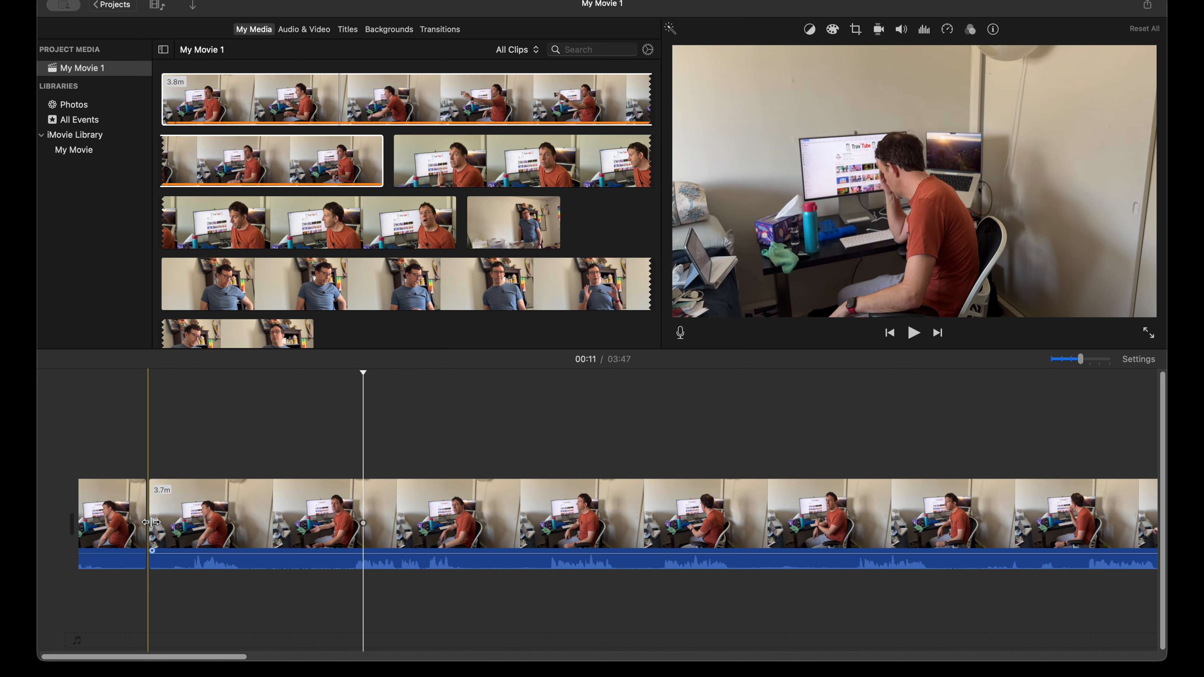
left_click(262, 514)
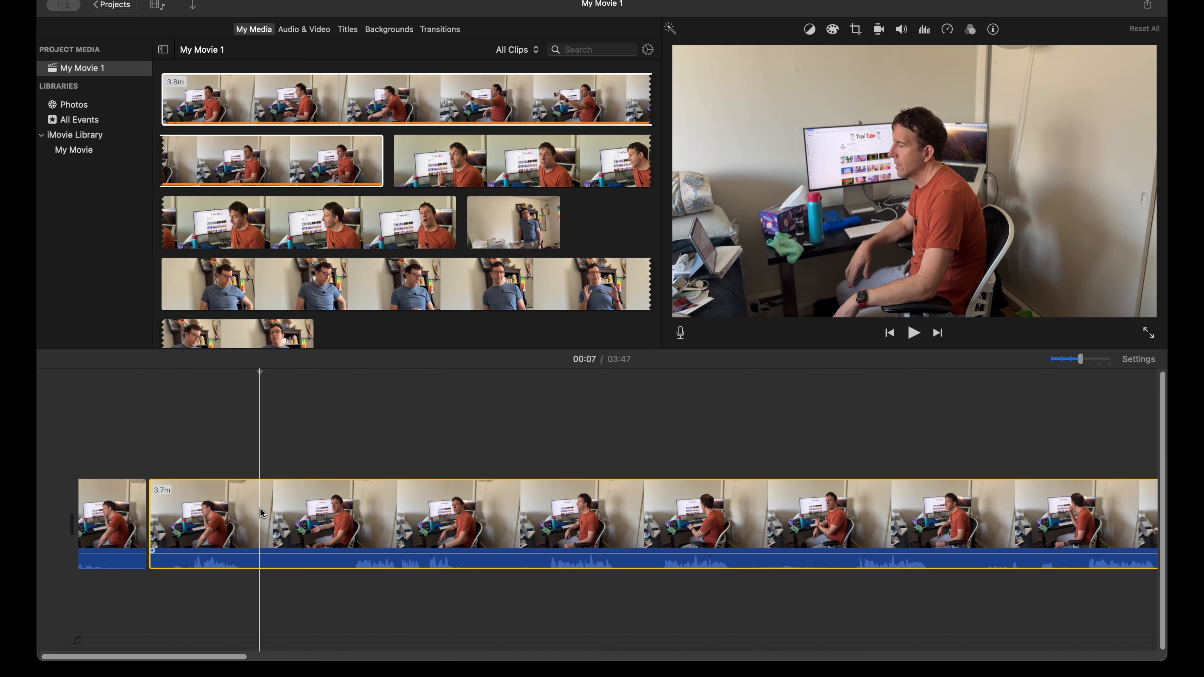
key("super+b")
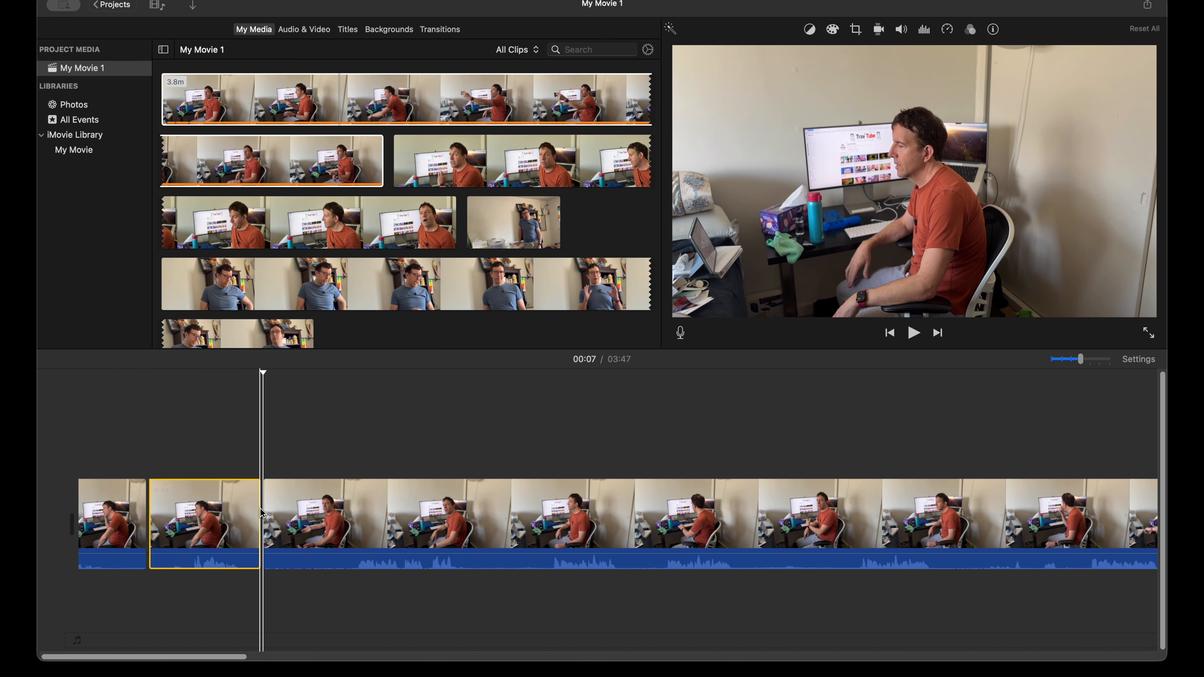
Step: Preview the last segment, split it about 10 seconds into the movie and delete the 3.1-second piece before the cut
left_click(350, 508)
key("space")
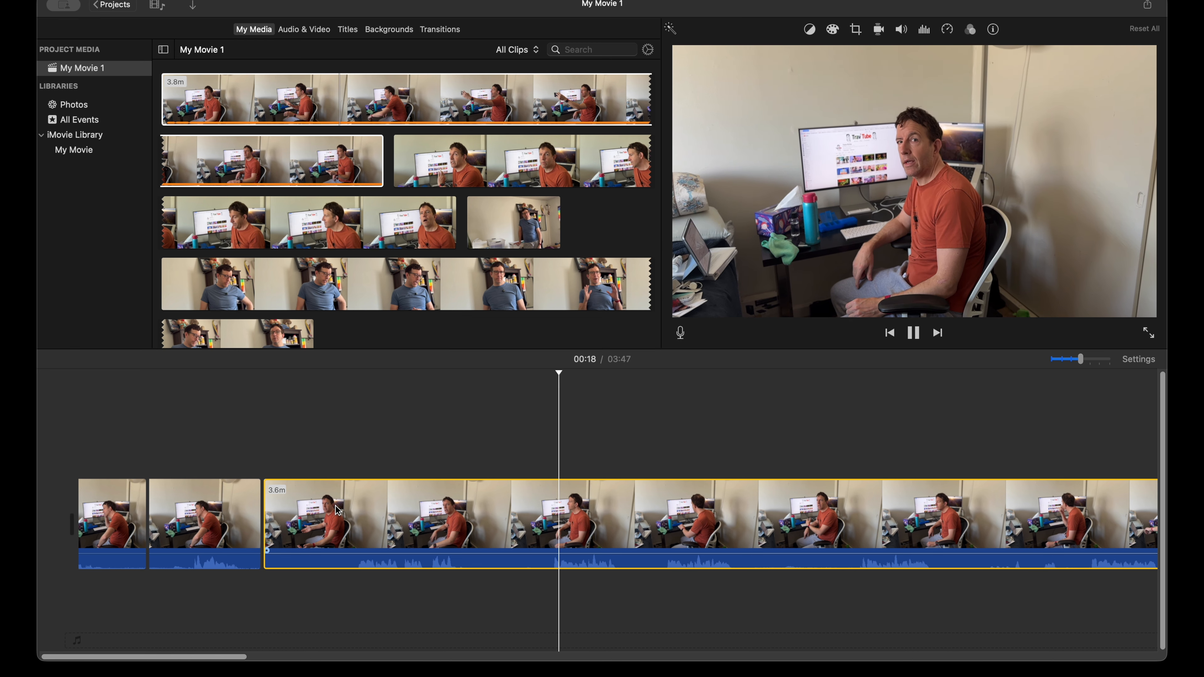
left_click(343, 511)
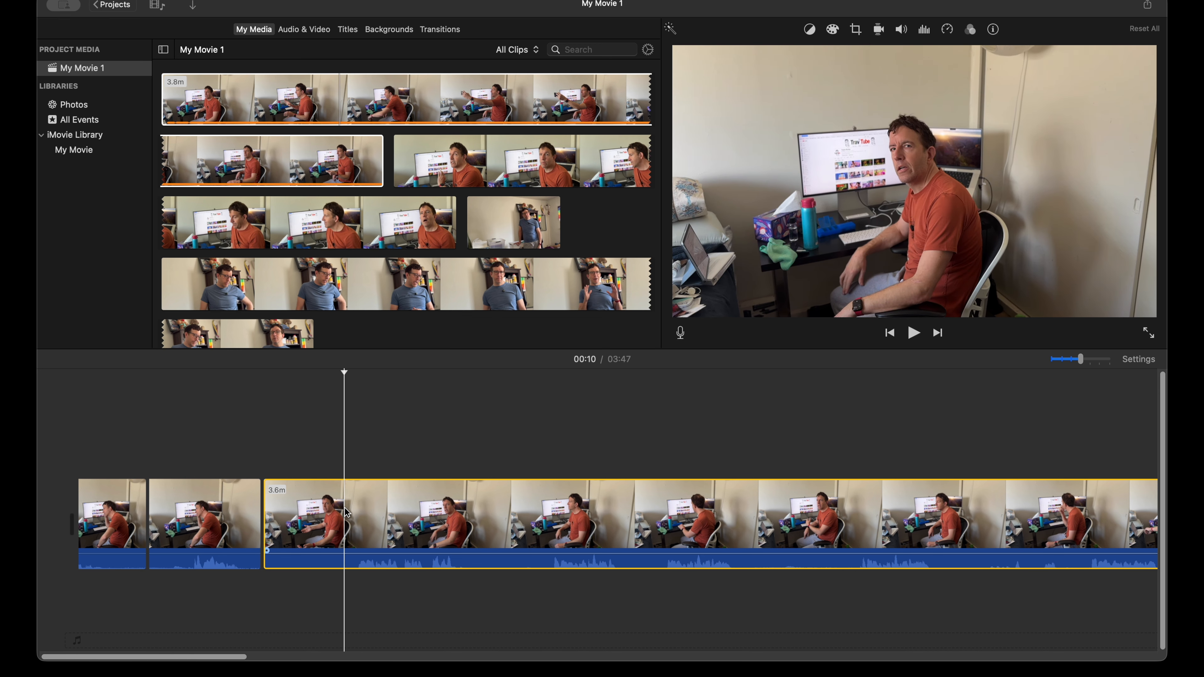
left_click(339, 515)
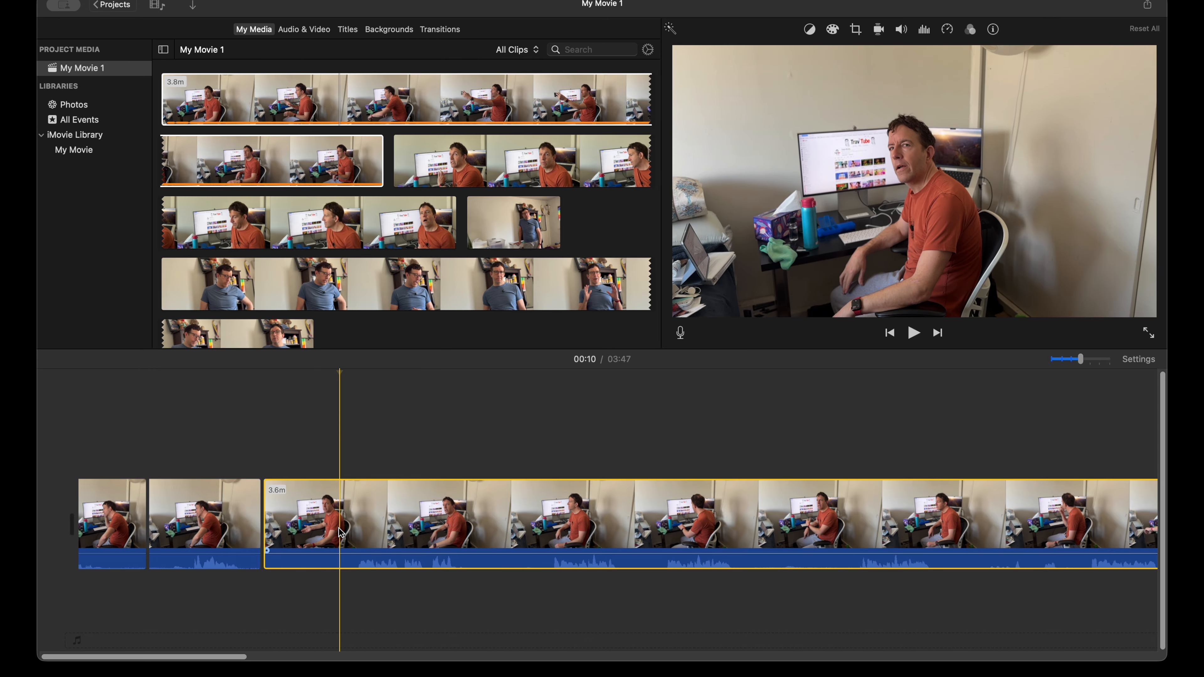
key("super+b")
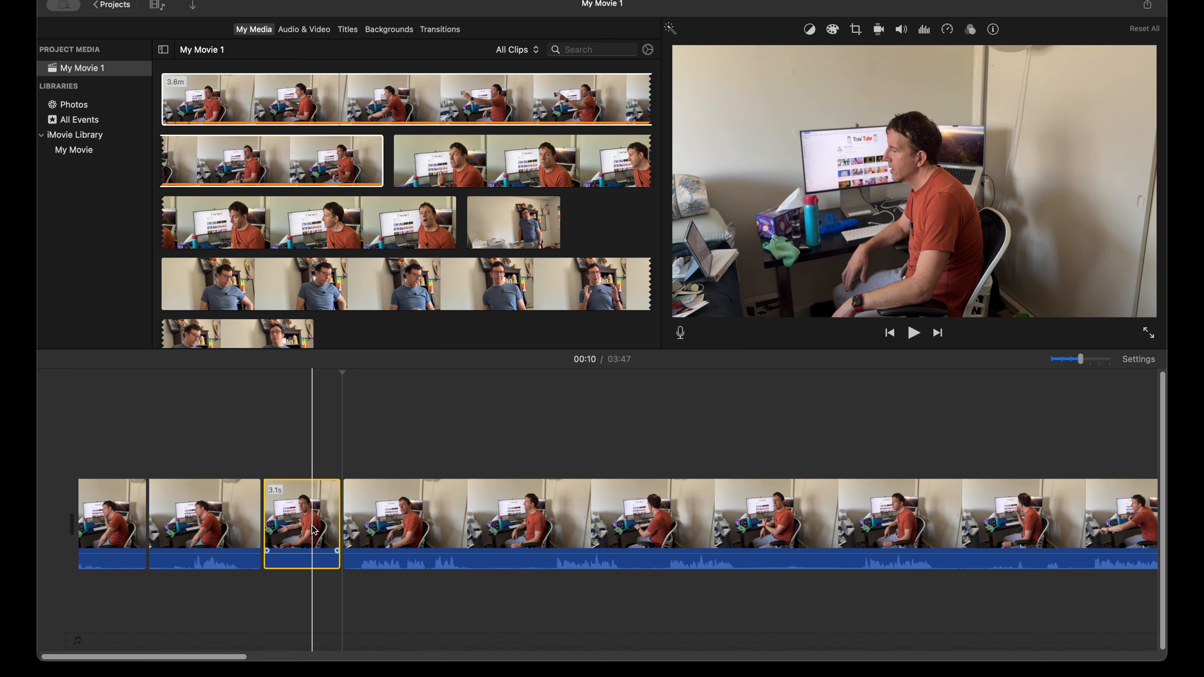
key("Delete")
Step: Split the remaining long segment about 12 seconds into the movie and briefly preview the footage
left_click(412, 518)
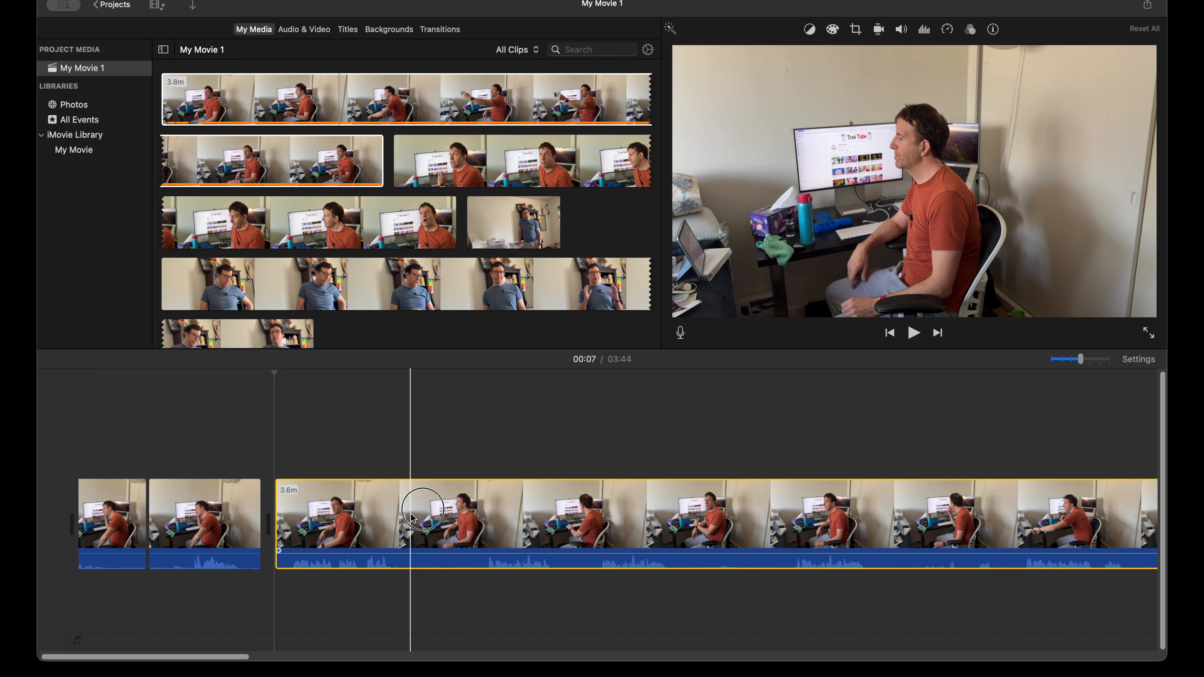
key("super+b")
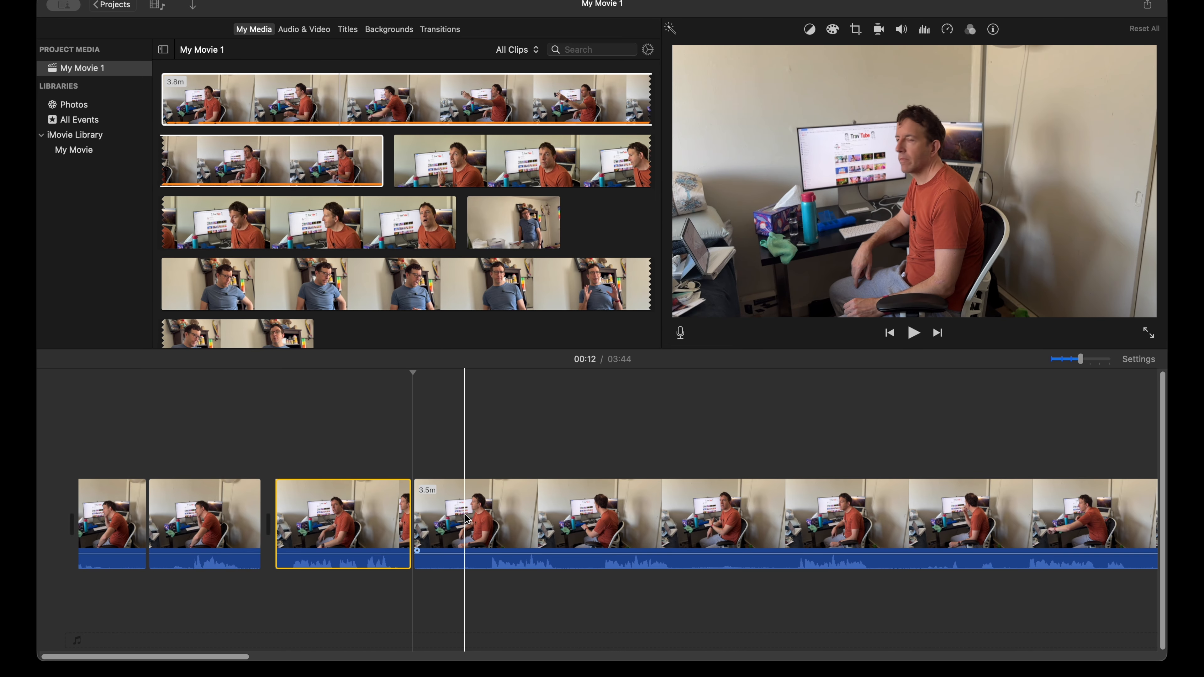
key("space")
key("space")
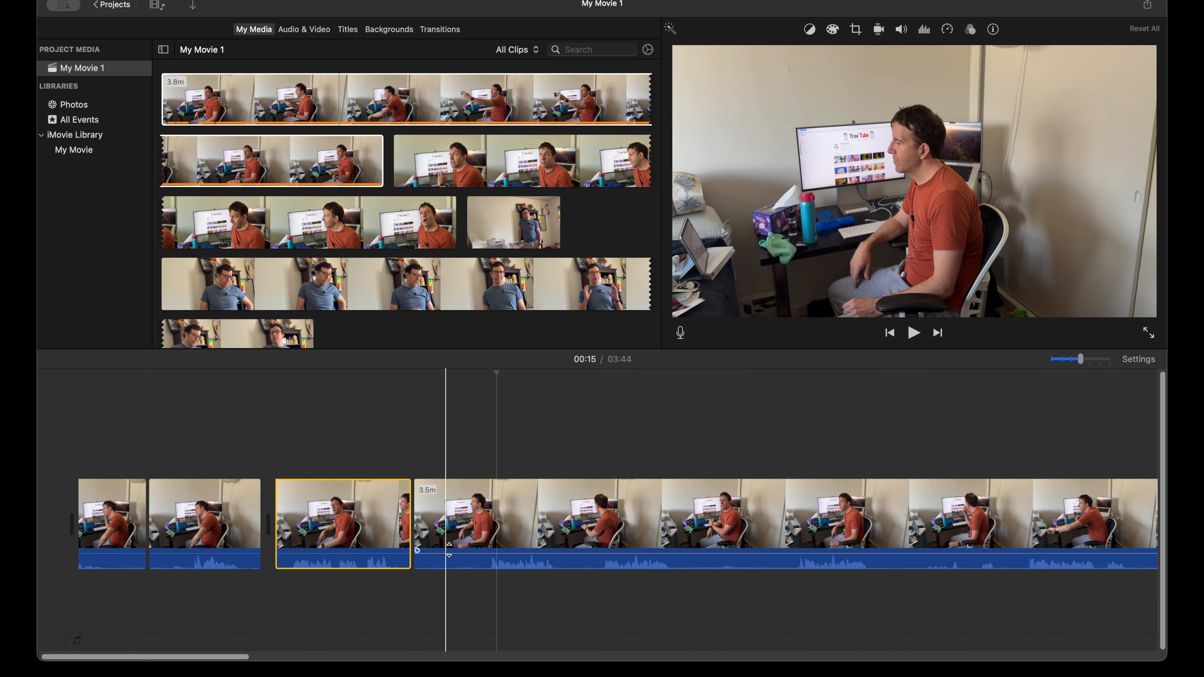
Step: Preview the last segment, split it about 27 seconds into the movie and delete the 14.9-second piece before the cut
left_click(483, 533)
key("space")
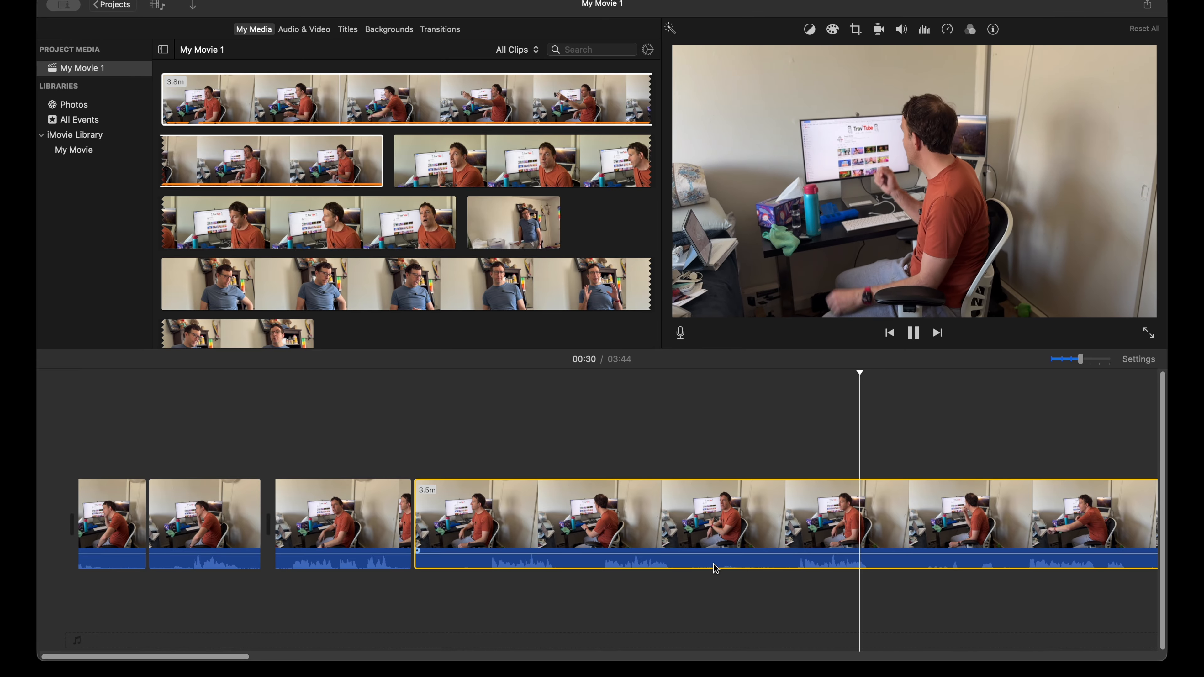
key("space")
left_click(789, 515)
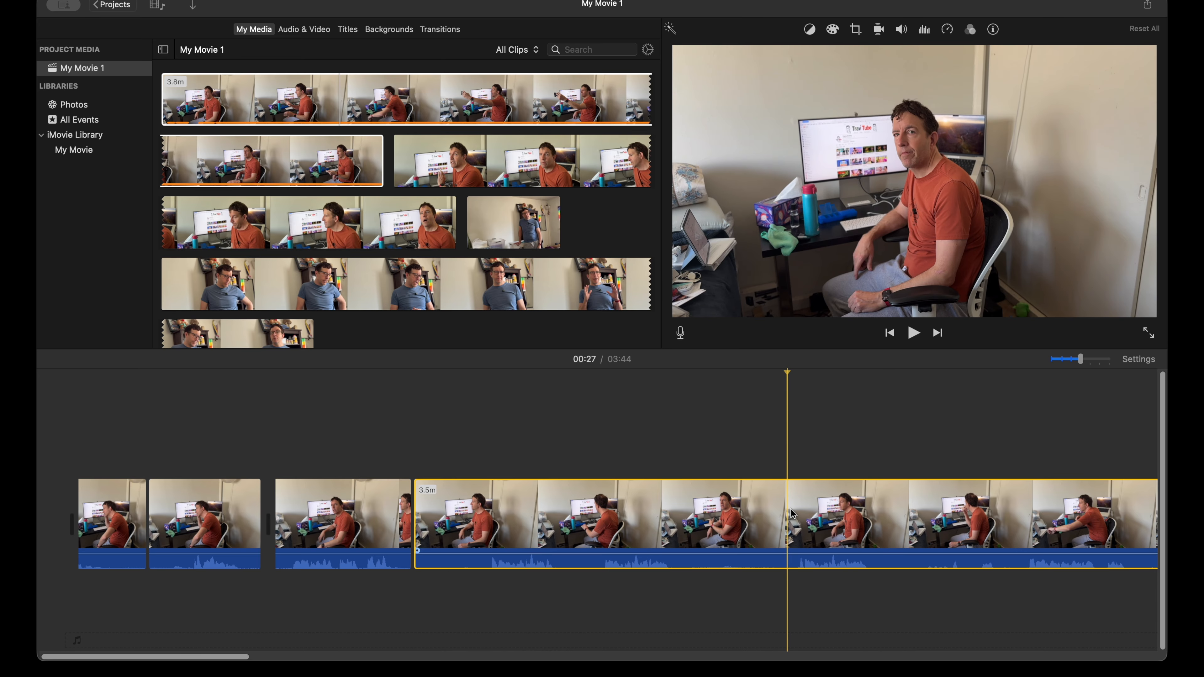
key("cmd+b")
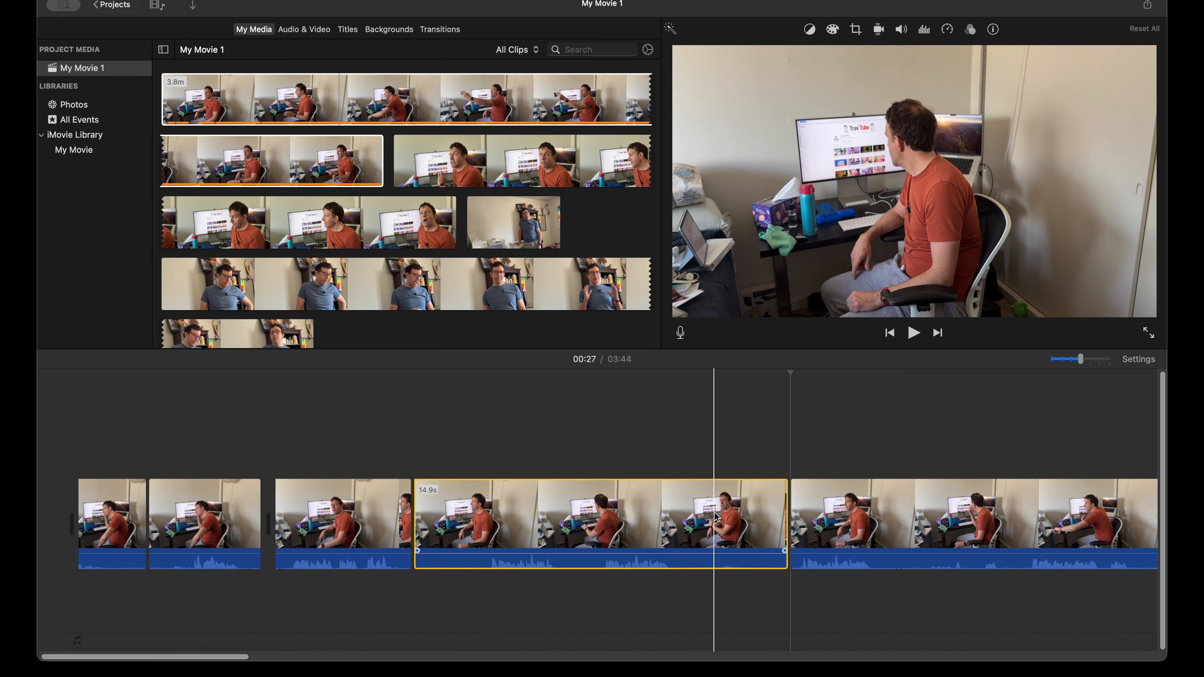
key("Delete")
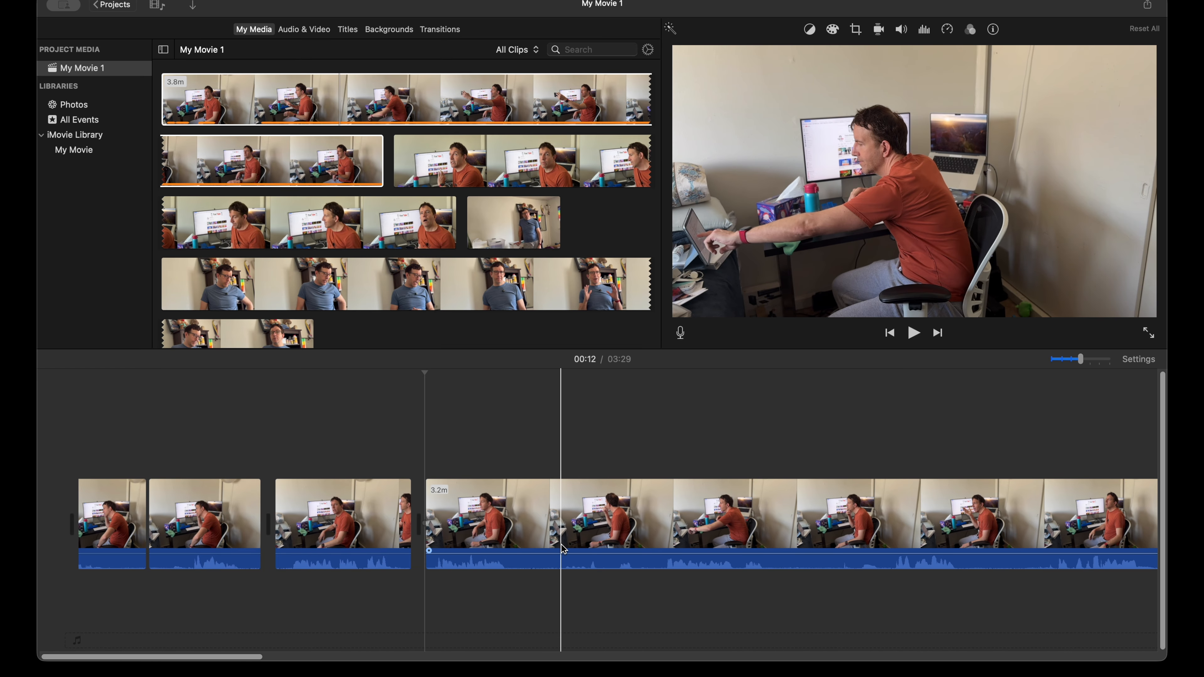
Step: Split the last segment about 16 seconds into the movie and delete all the footage after the cut
left_click(522, 537)
key("super+b")
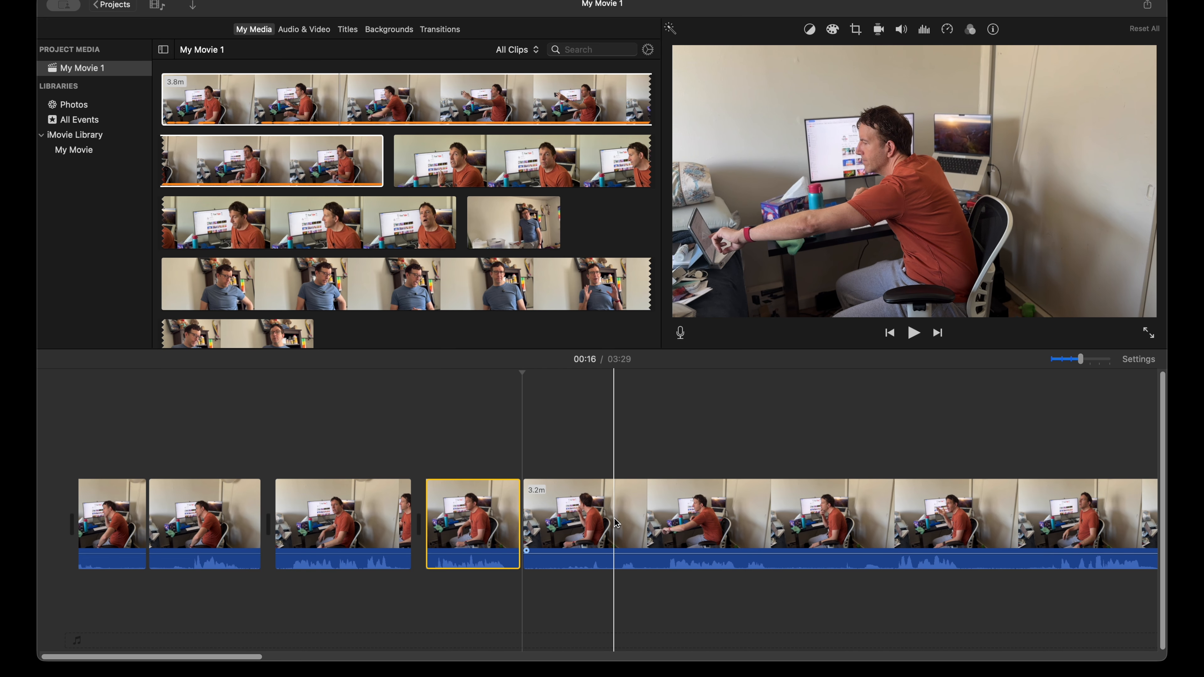
left_click(591, 524)
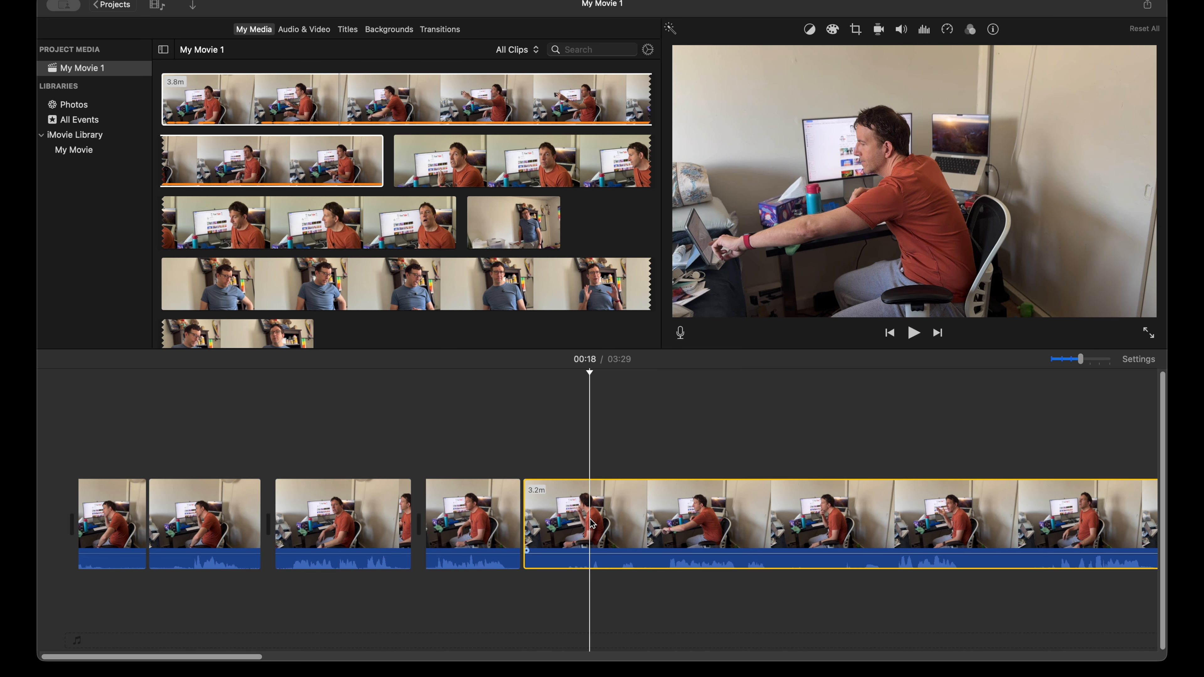
key("Delete")
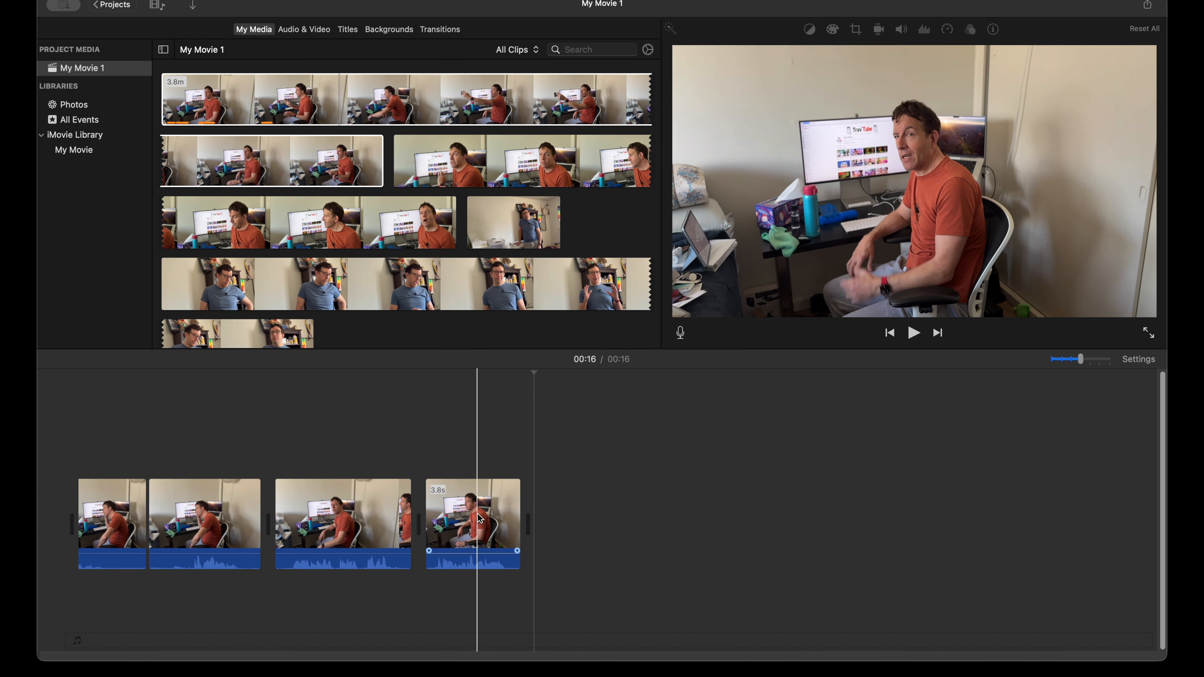
Step: Delete the three segments after the first one and extend the end of the remaining clip to about 35 seconds
left_click(507, 426)
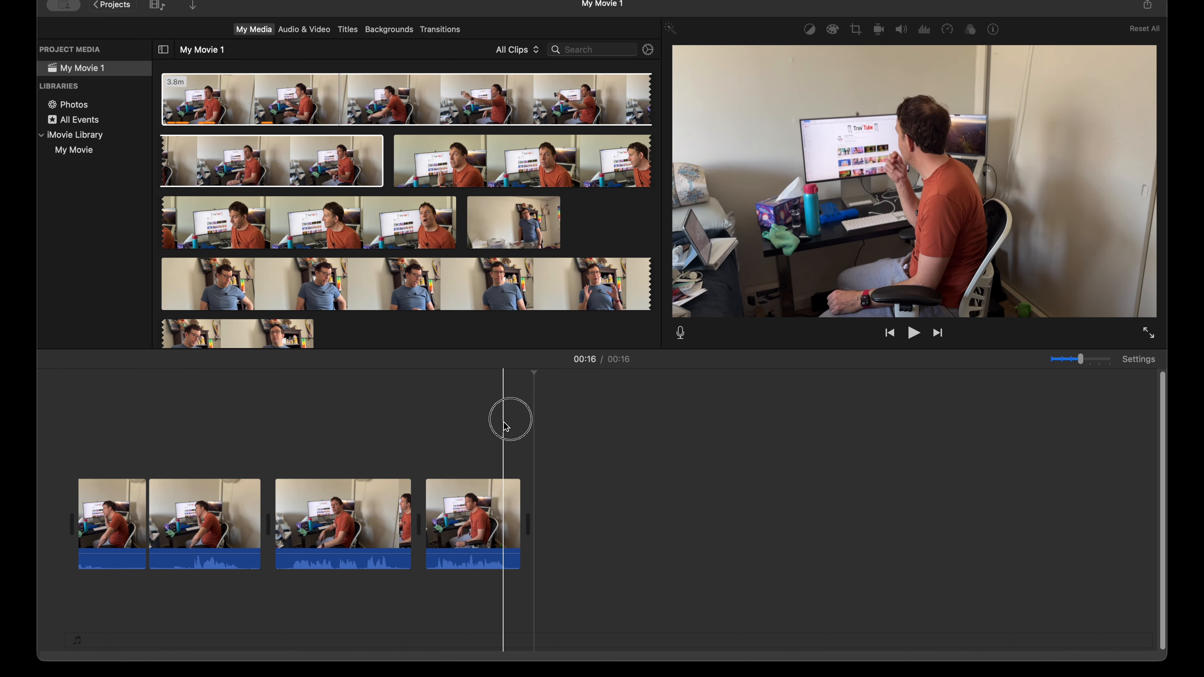
left_click_drag(505, 423, 242, 558)
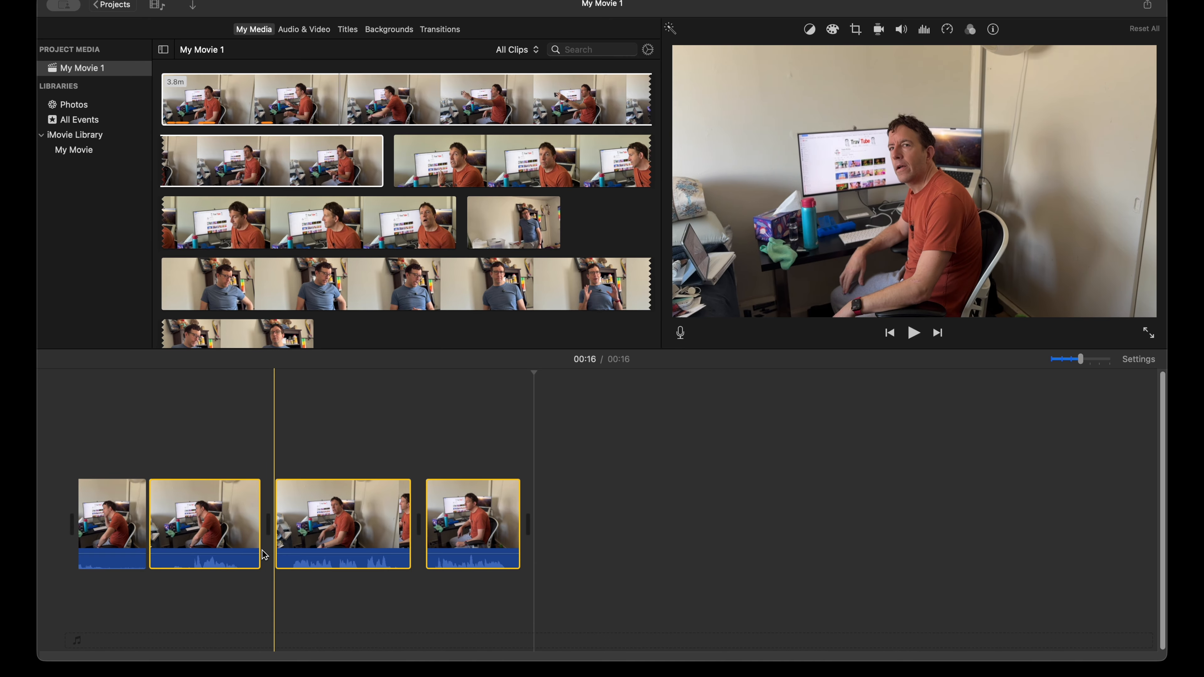
key("Delete")
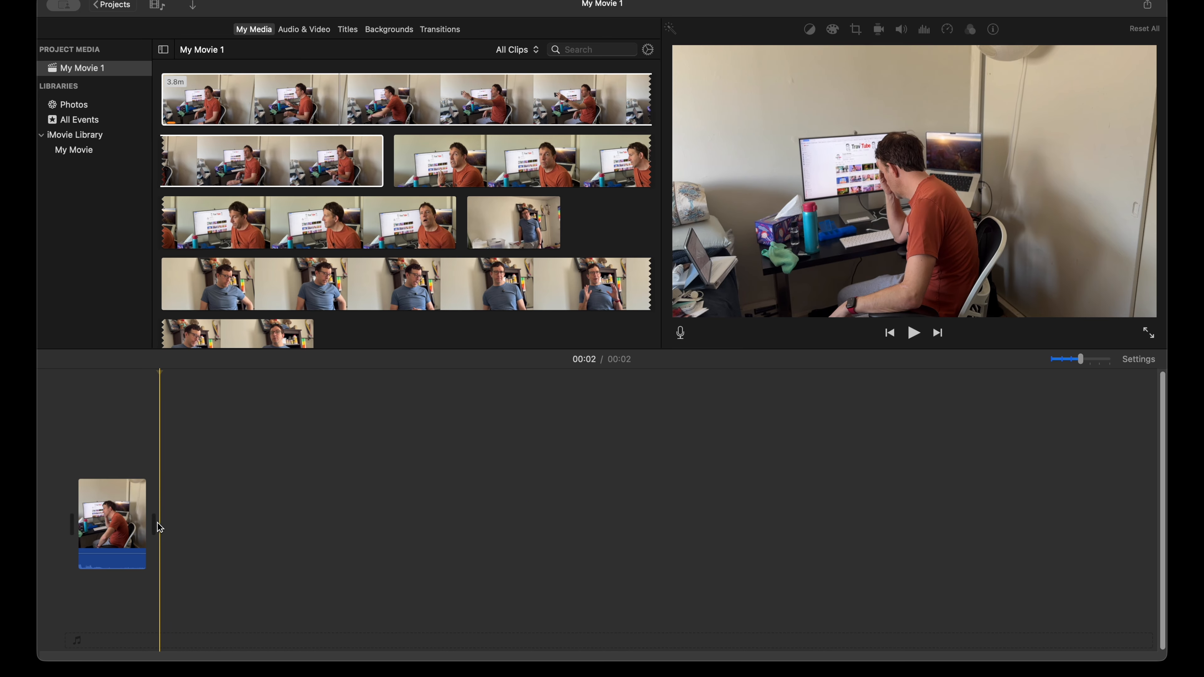
left_click_drag(158, 523, 964, 502)
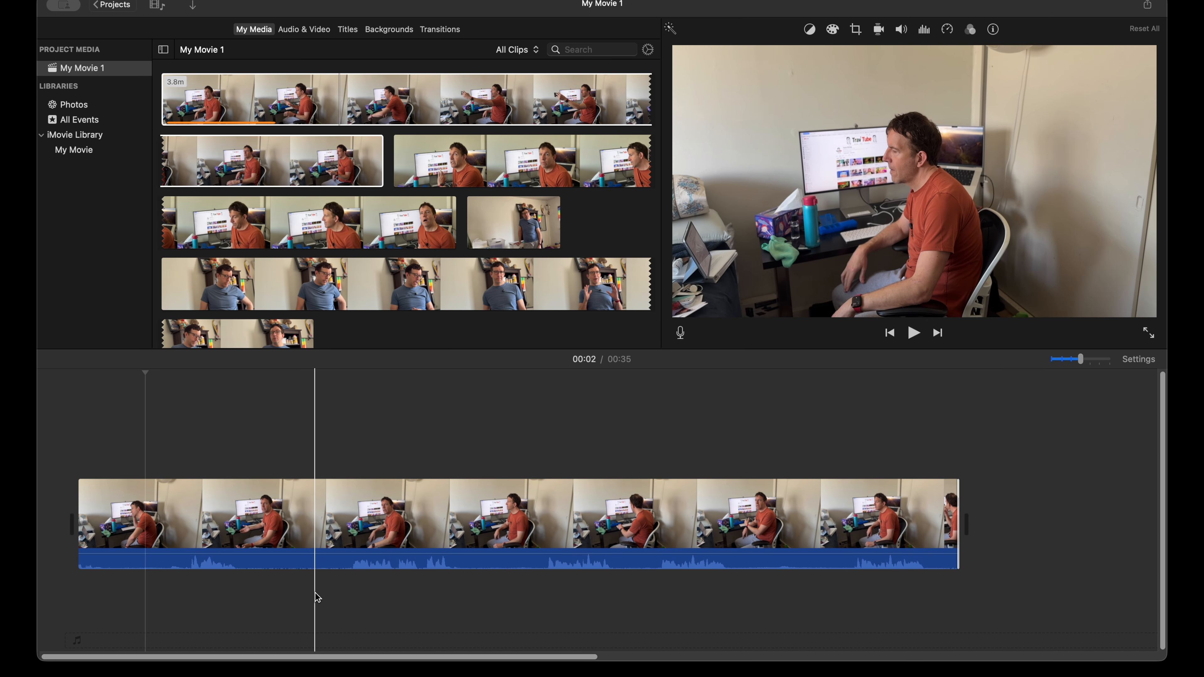
Step: Move the playhead to about 10 seconds, select the timeline clip and open its cropping options
left_click(303, 414)
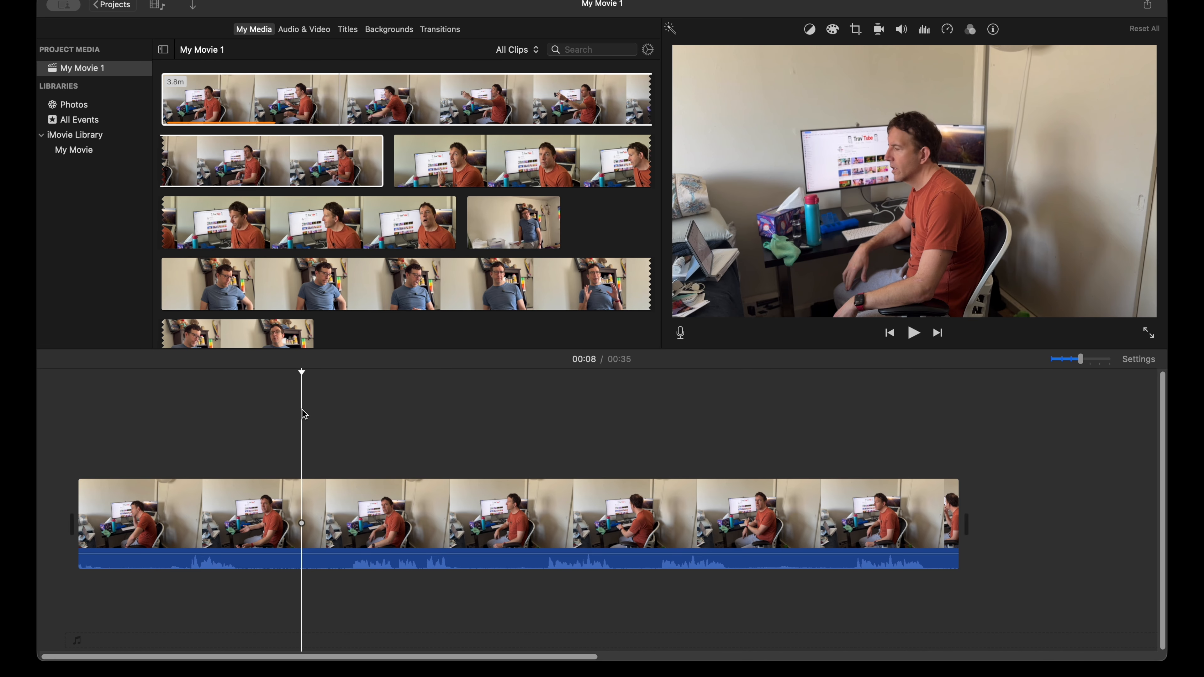
left_click(335, 523)
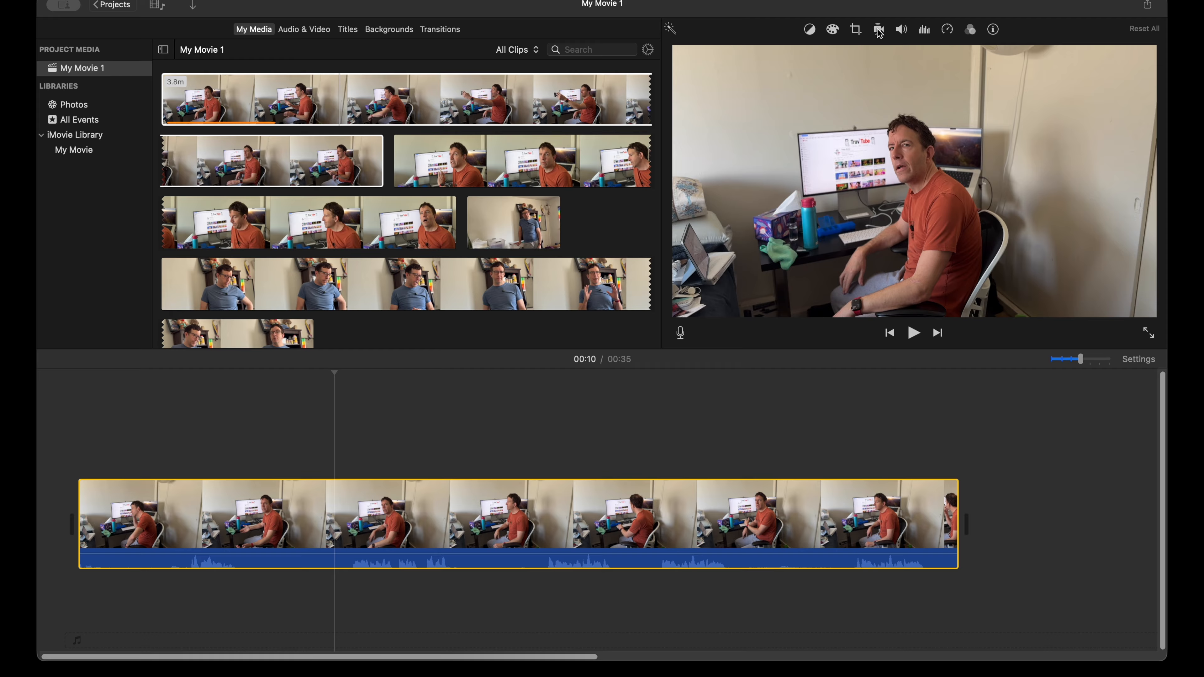
left_click(856, 29)
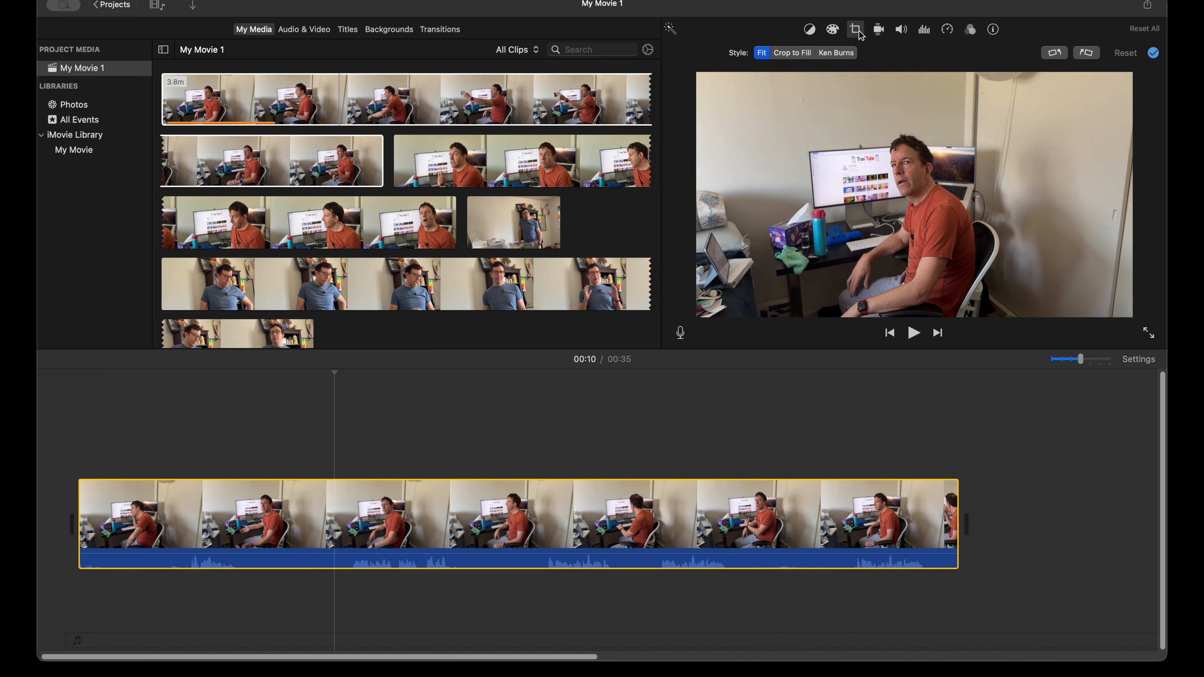
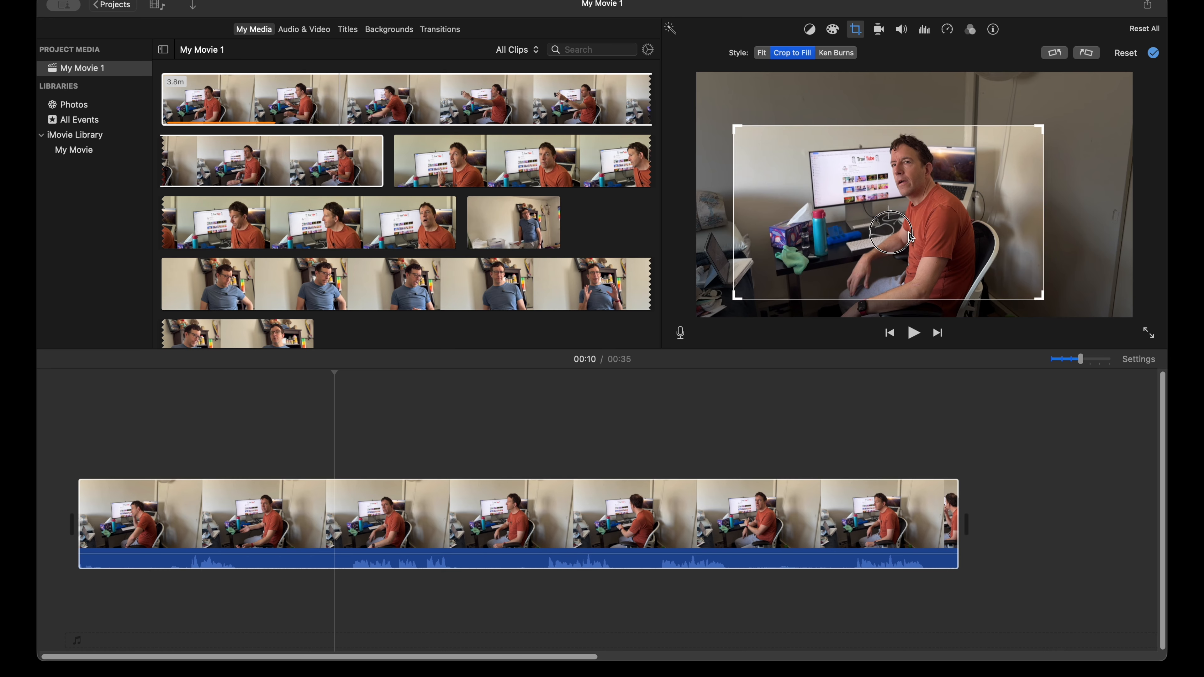
Step: Tighten the clip's Crop to Fill frame slightly and raise it at about 32 seconds to fit the man's head, applying the crop
left_click_drag(1038, 130, 1030, 133)
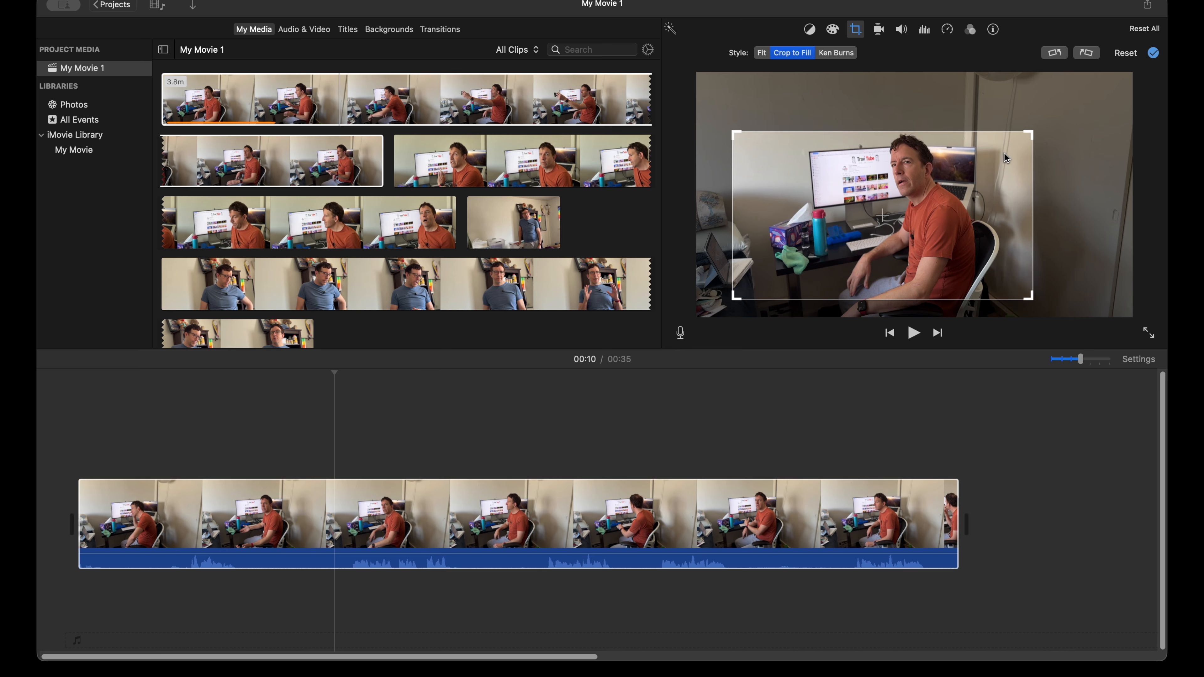
key("Return")
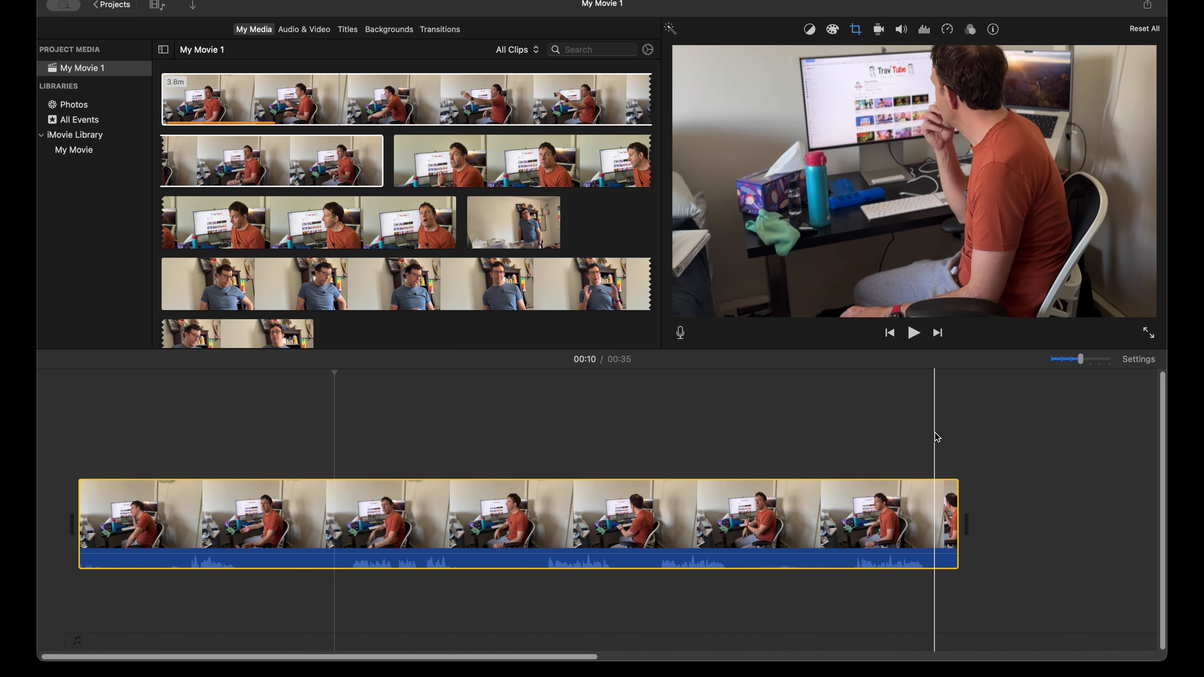
left_click(866, 535)
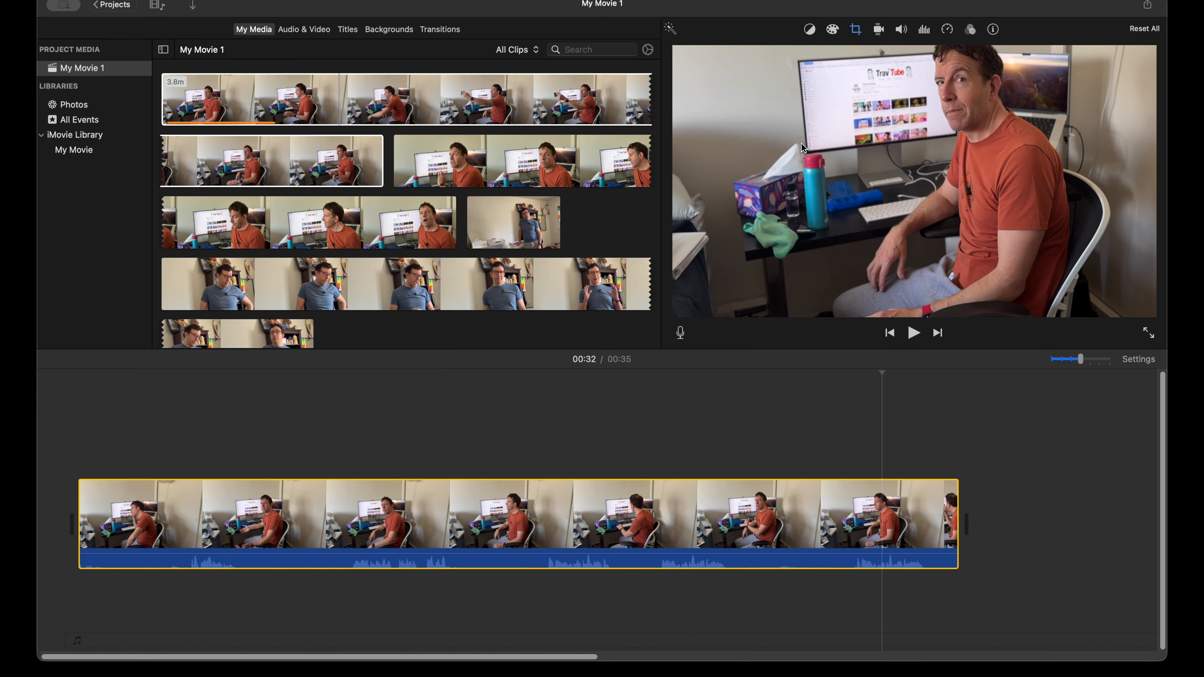
left_click(856, 30)
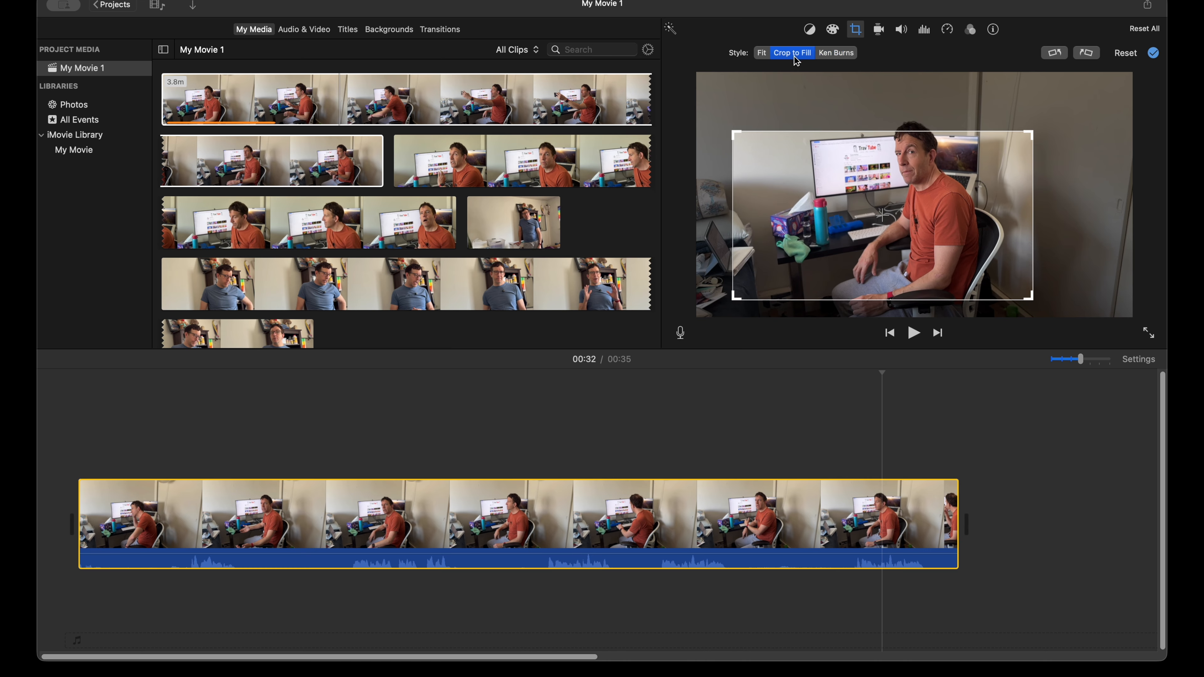
left_click_drag(946, 184, 947, 176)
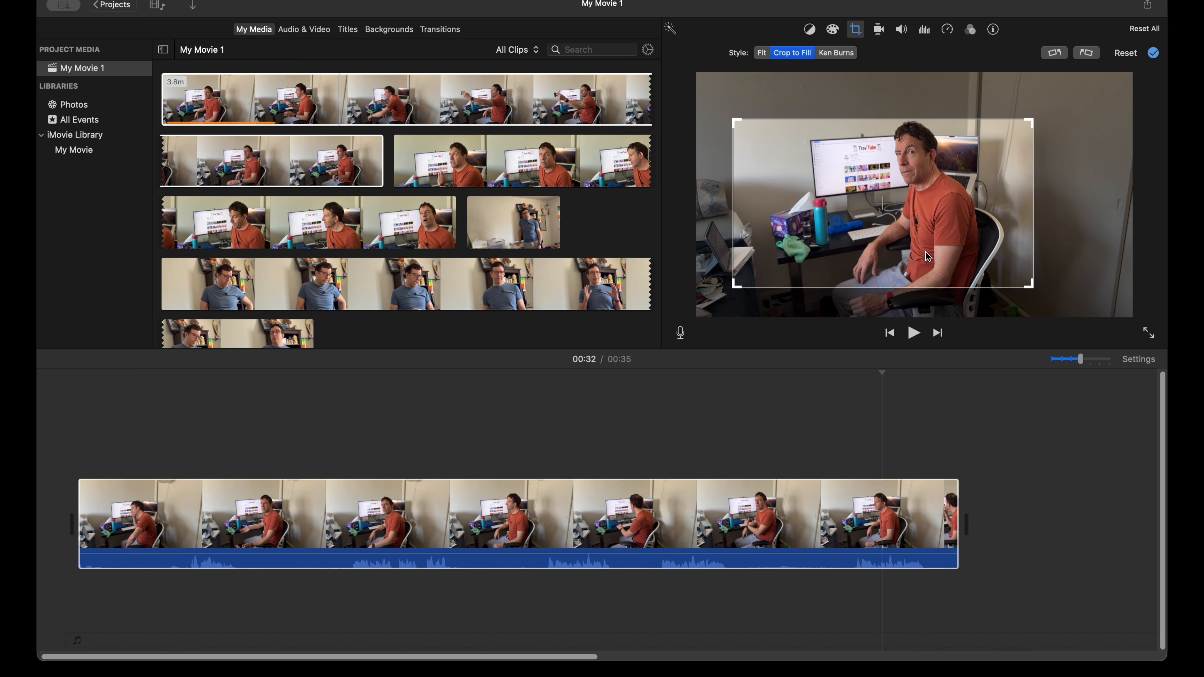
left_click(1099, 478)
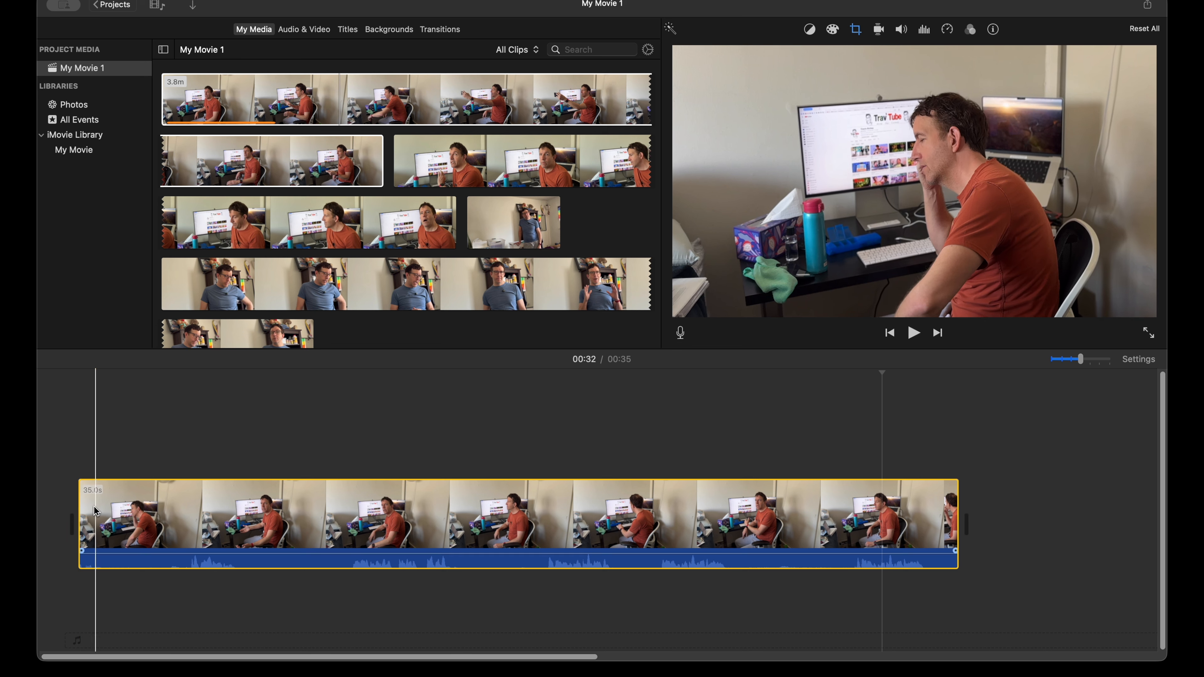
Step: Preview the start of the clip and split it at about 2 seconds, just before the man raises his head
key("space")
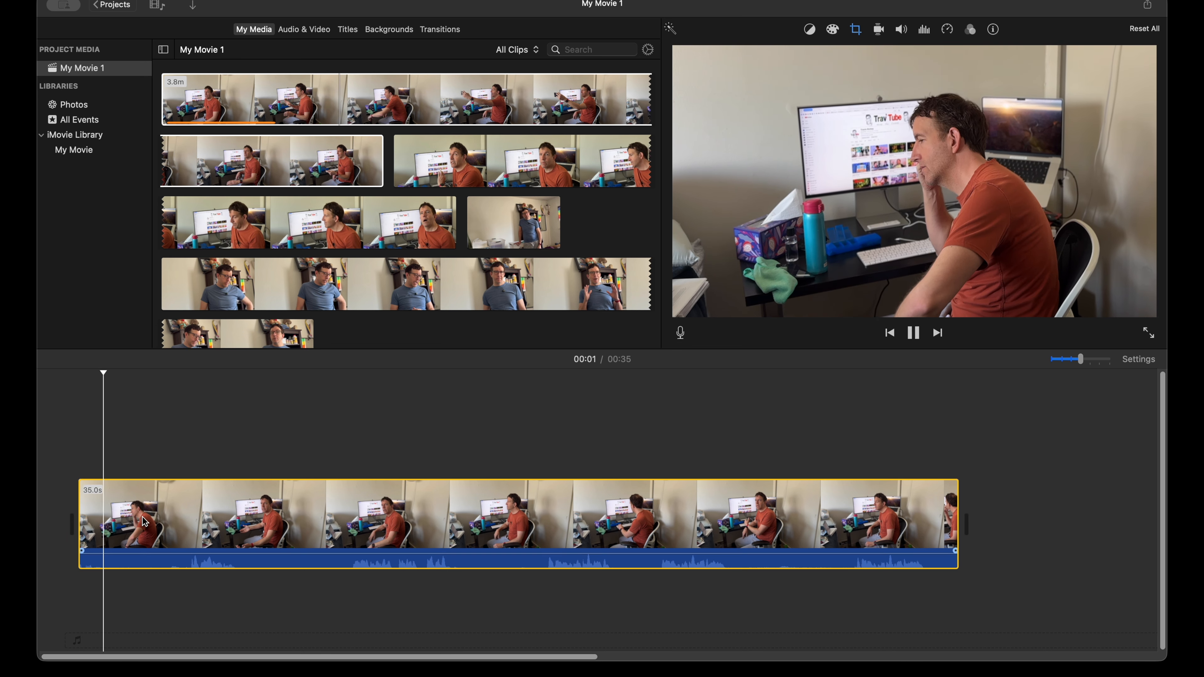
key("space")
key("Left")
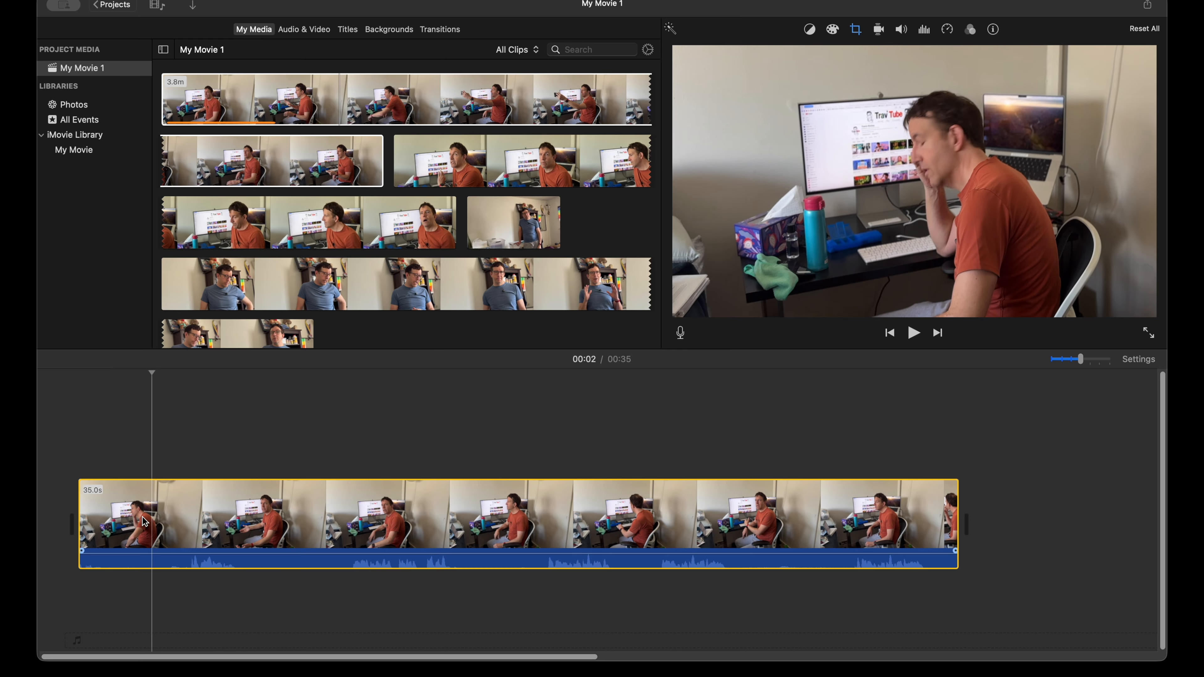
key("Right")
key("Right")
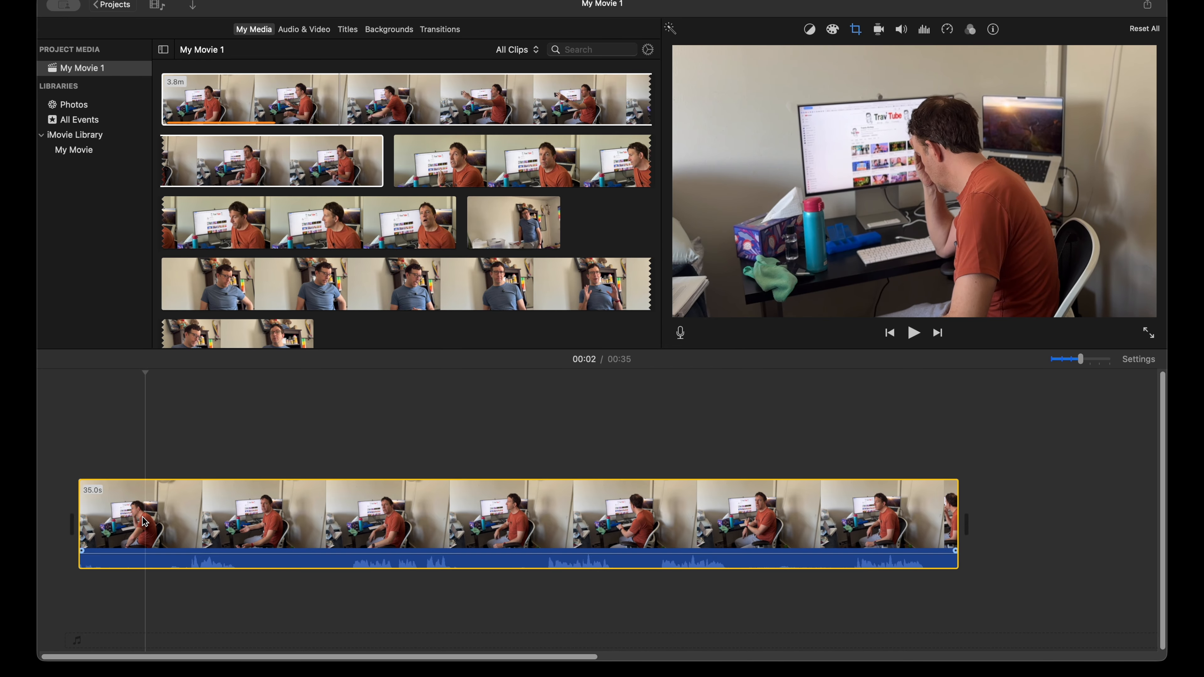
key("super+b")
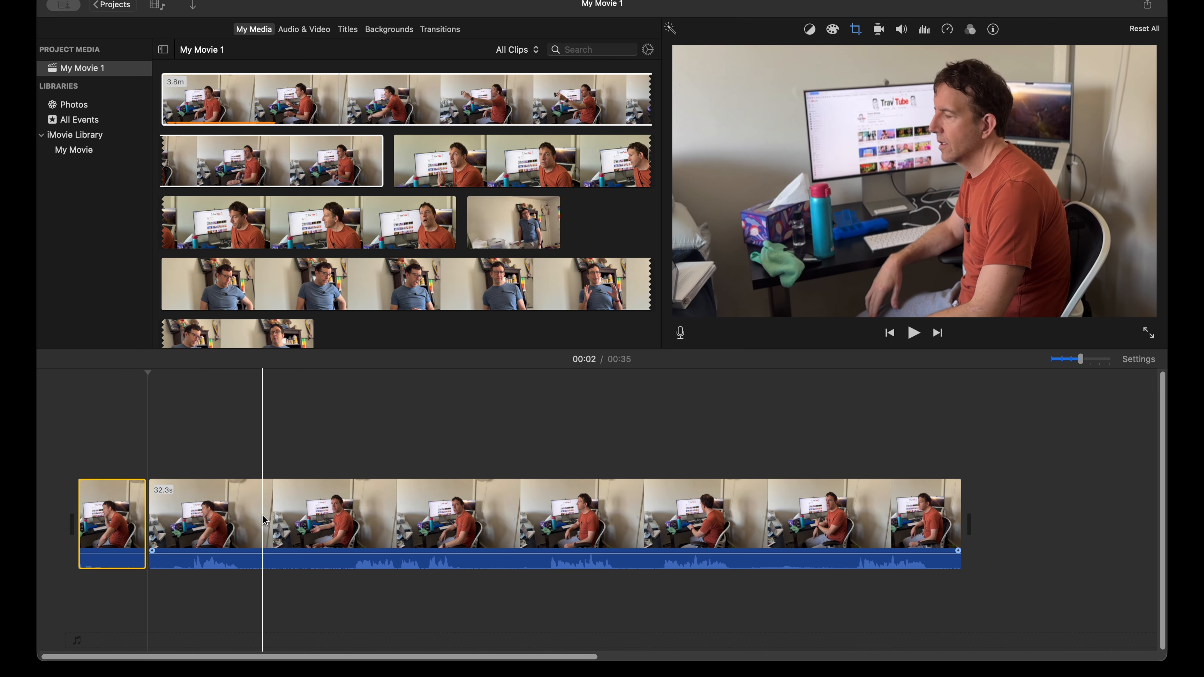
Step: Split the remaining footage at about 7 and 10 seconds and delete the 2.9-second piece between those cuts
left_click(270, 519)
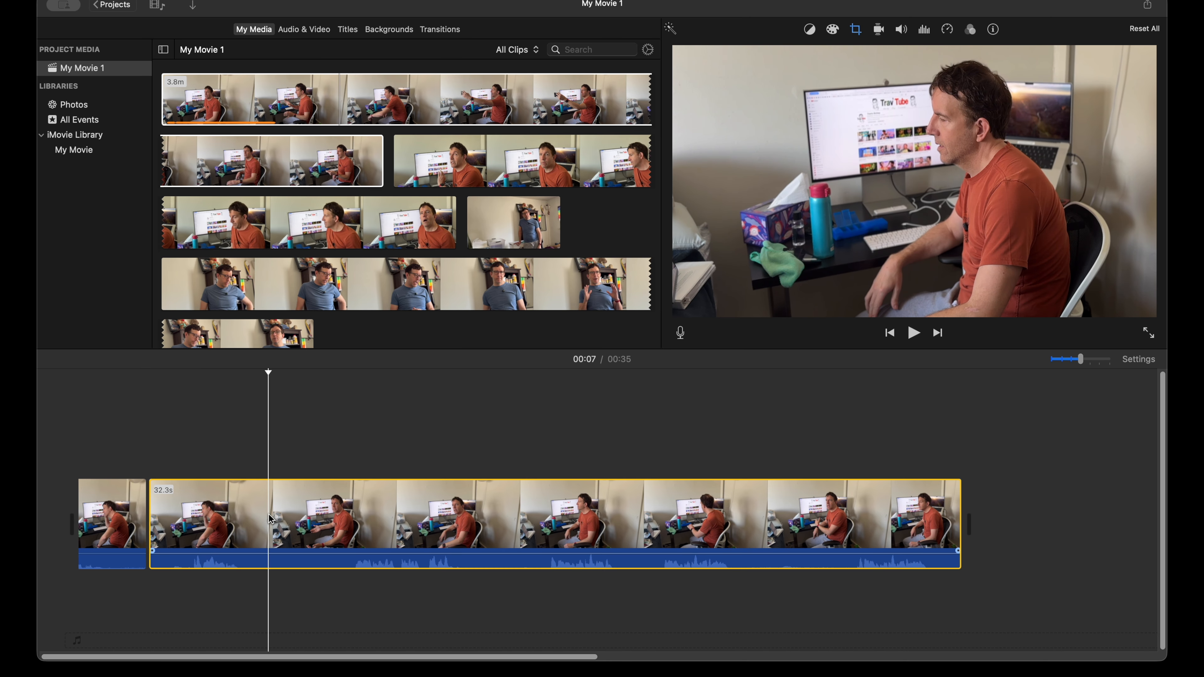
key("super+b")
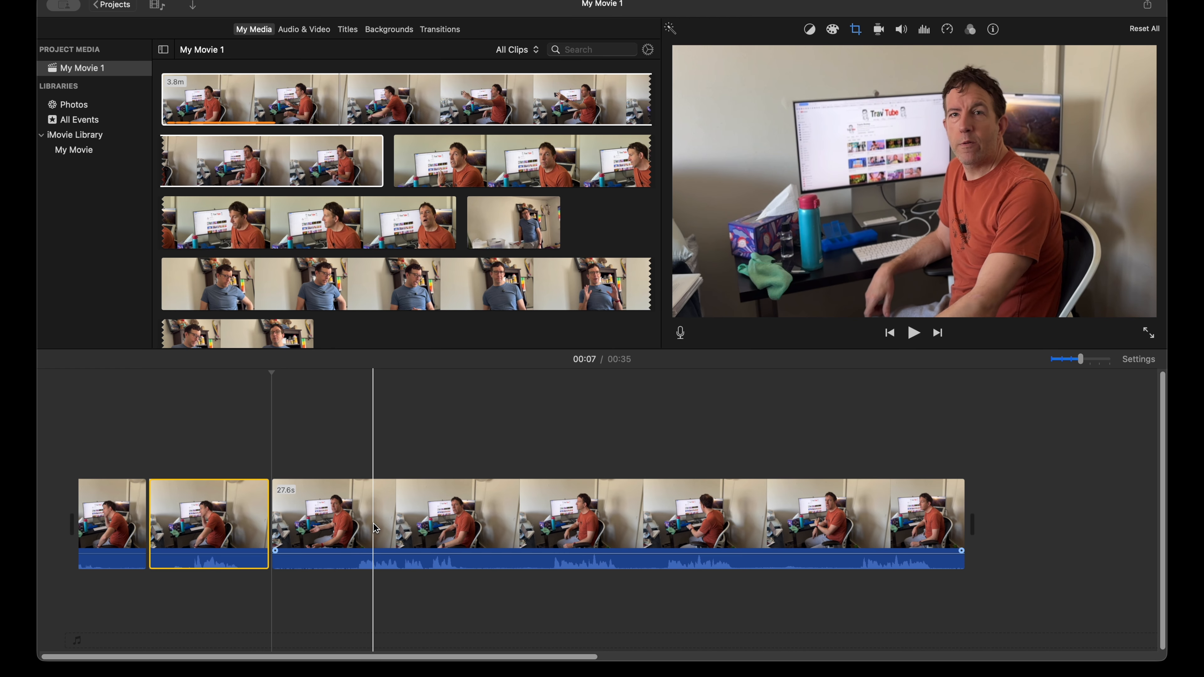
left_click(347, 526)
key("super+b")
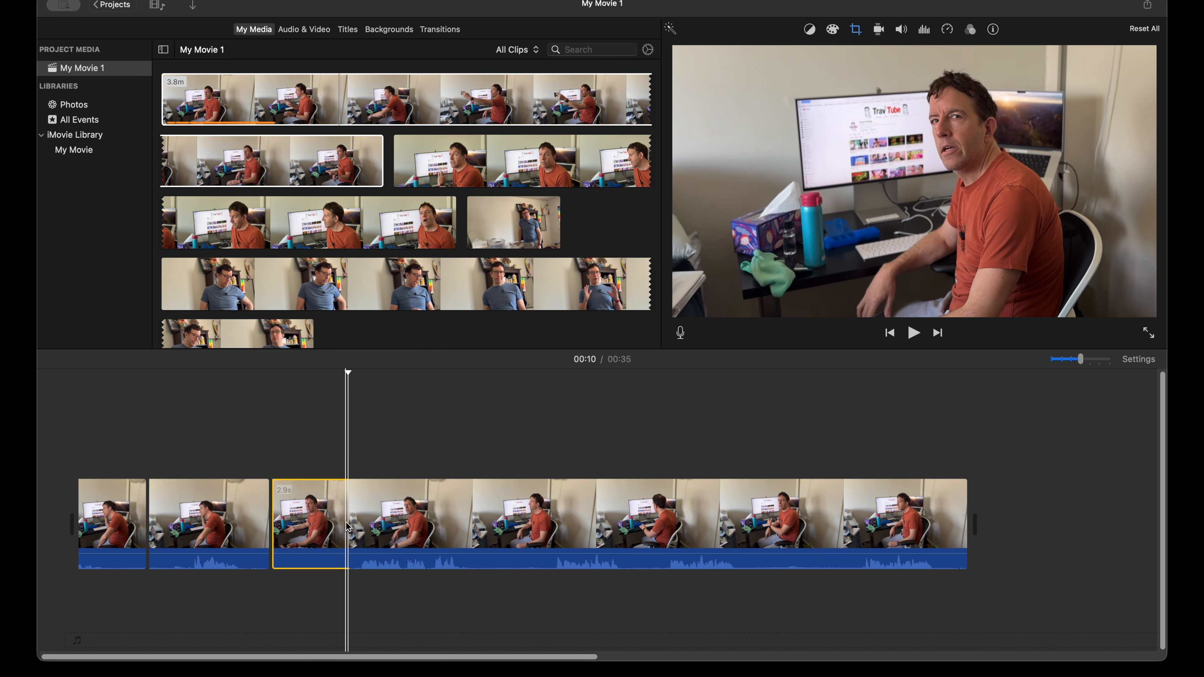
key("Delete")
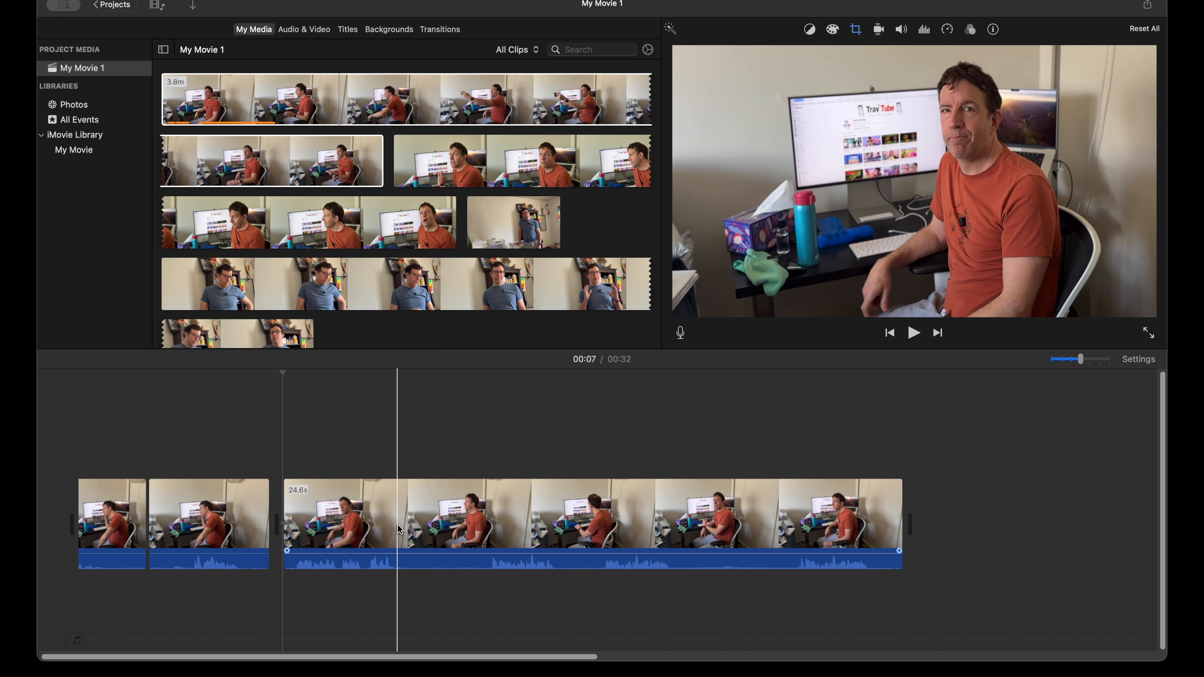
Step: Split the last segment at about 13 and 27 seconds and delete the piece between those two cuts
left_click(428, 525)
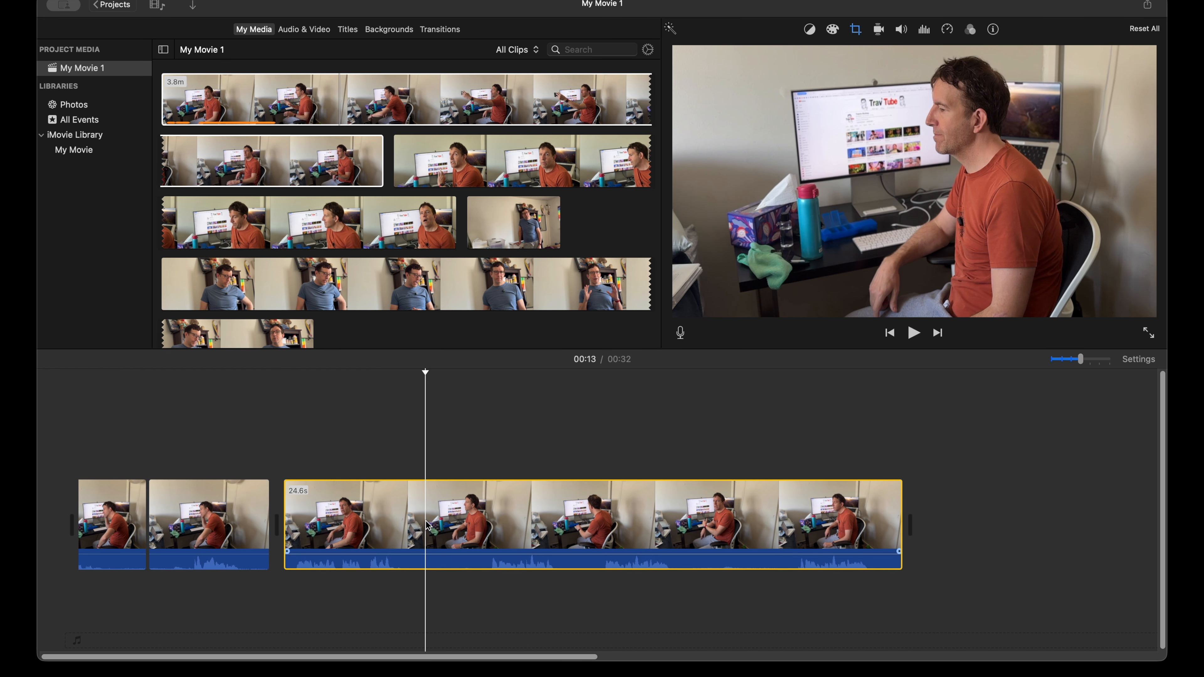
key("super+b")
left_click(786, 515)
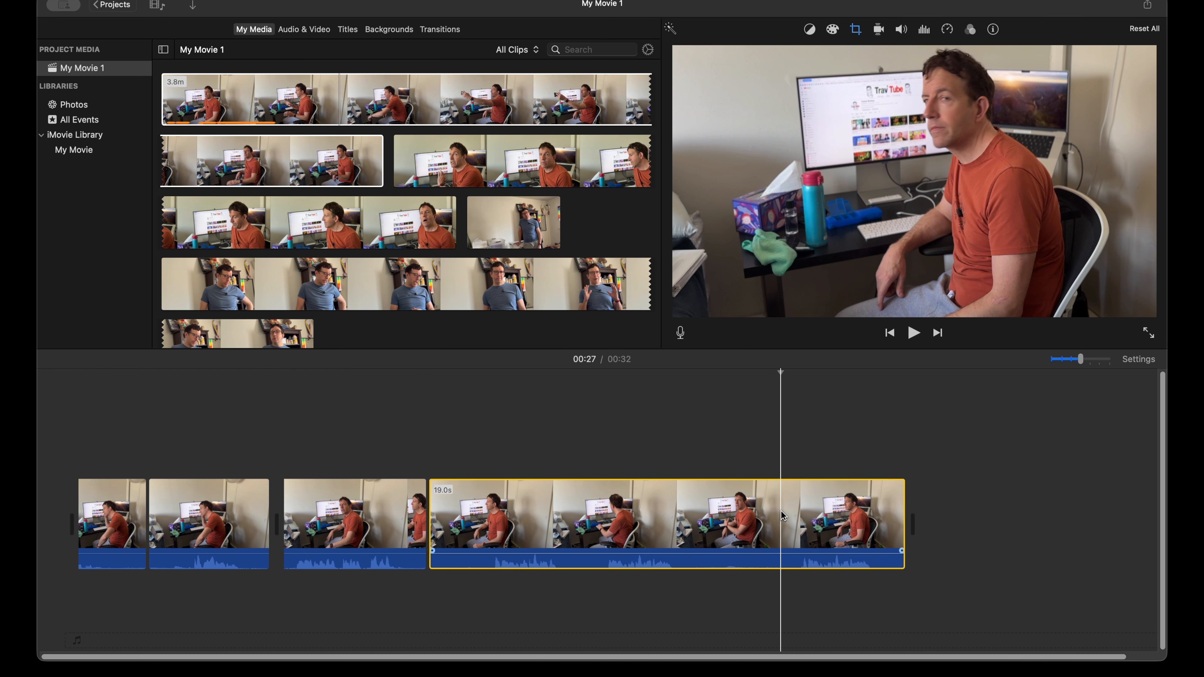
key("super+b")
key("Delete")
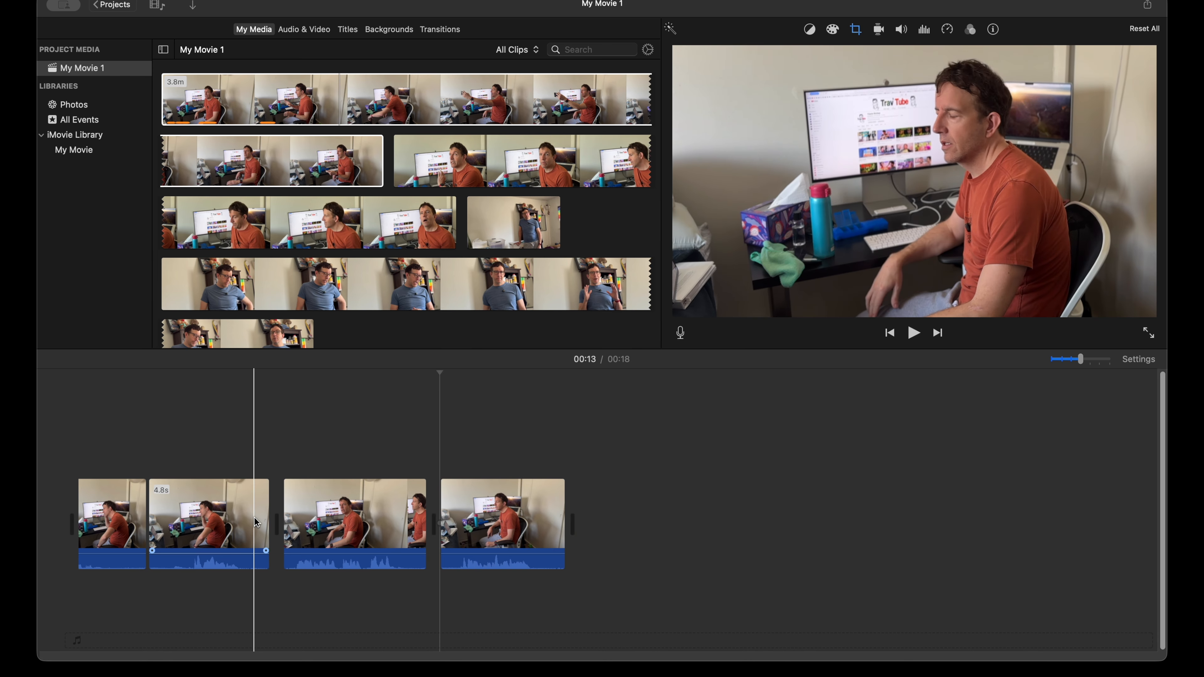
Step: Lower the crop frame of the first segment to suit the man's leaning pose, and play the movie to about 14 seconds
left_click(114, 518)
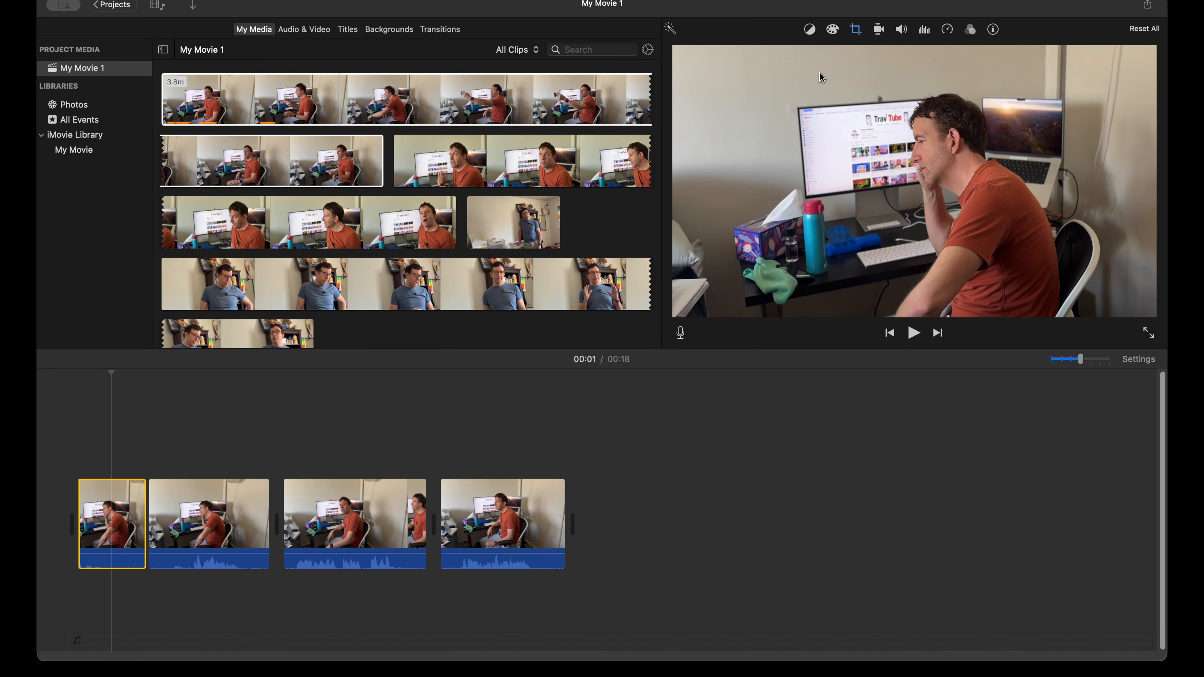
left_click(856, 31)
left_click_drag(846, 177, 849, 197)
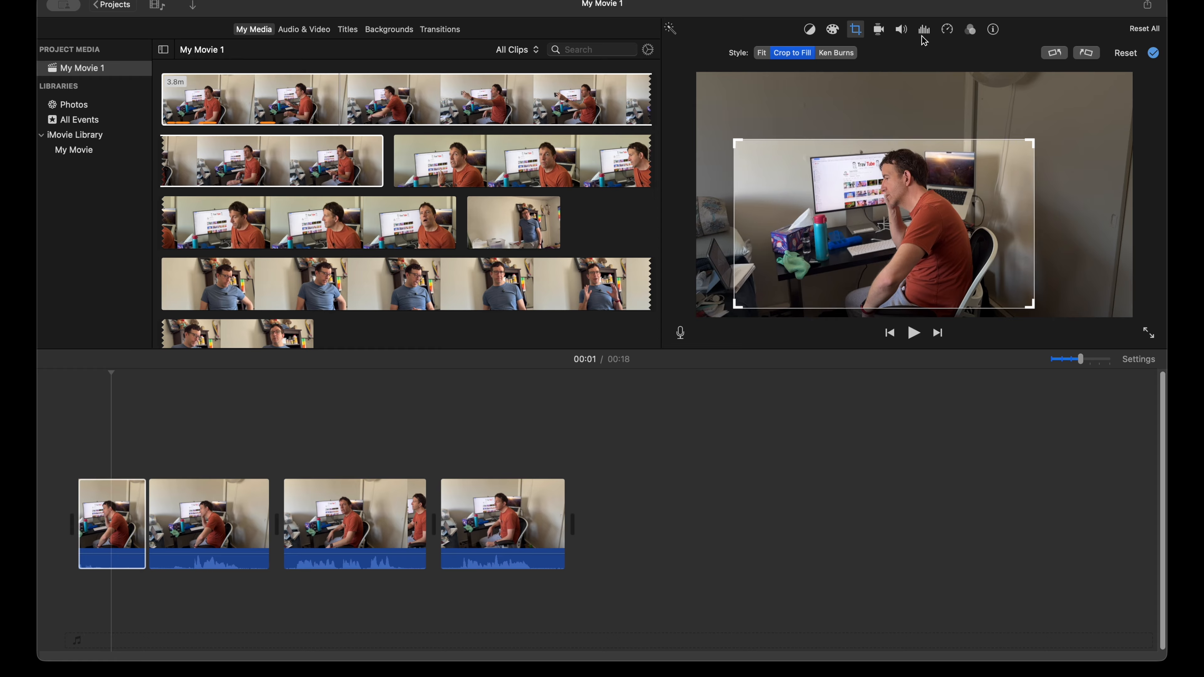
left_click(856, 31)
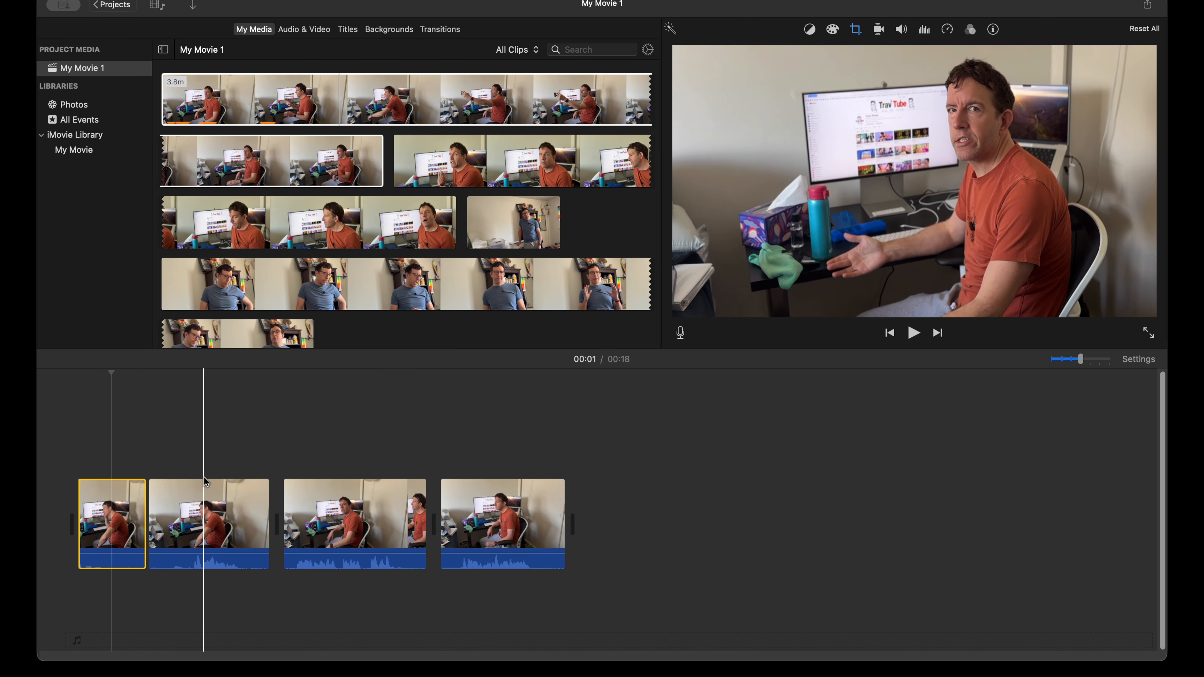
key("space")
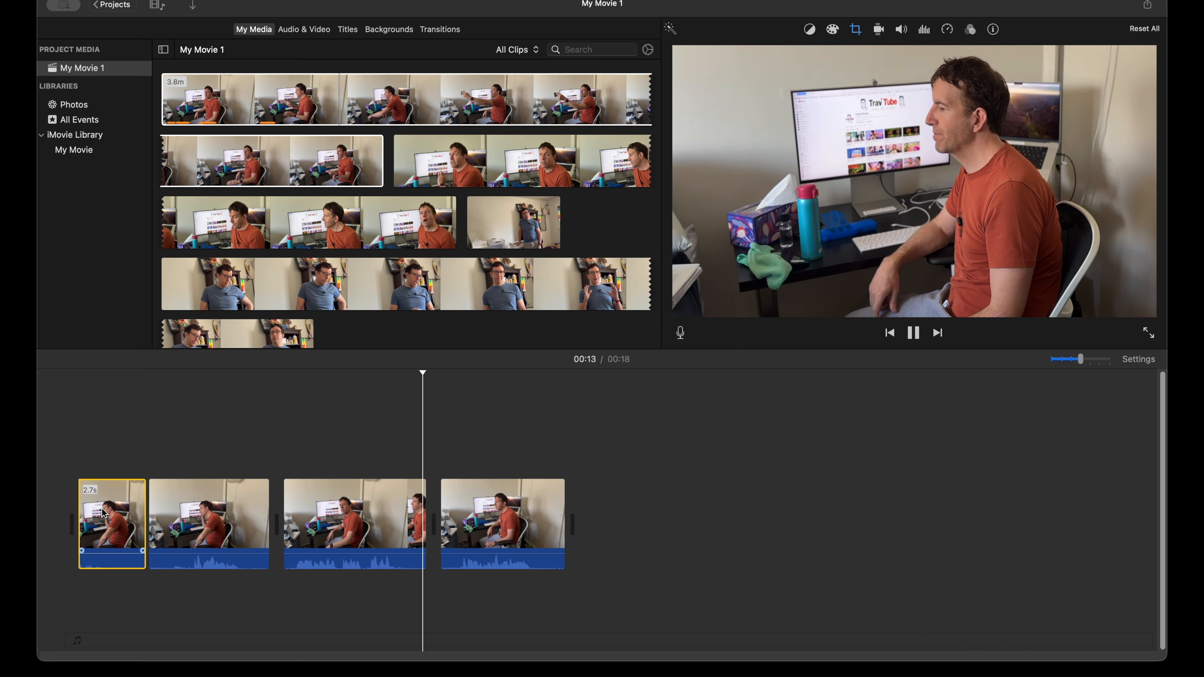
key("space")
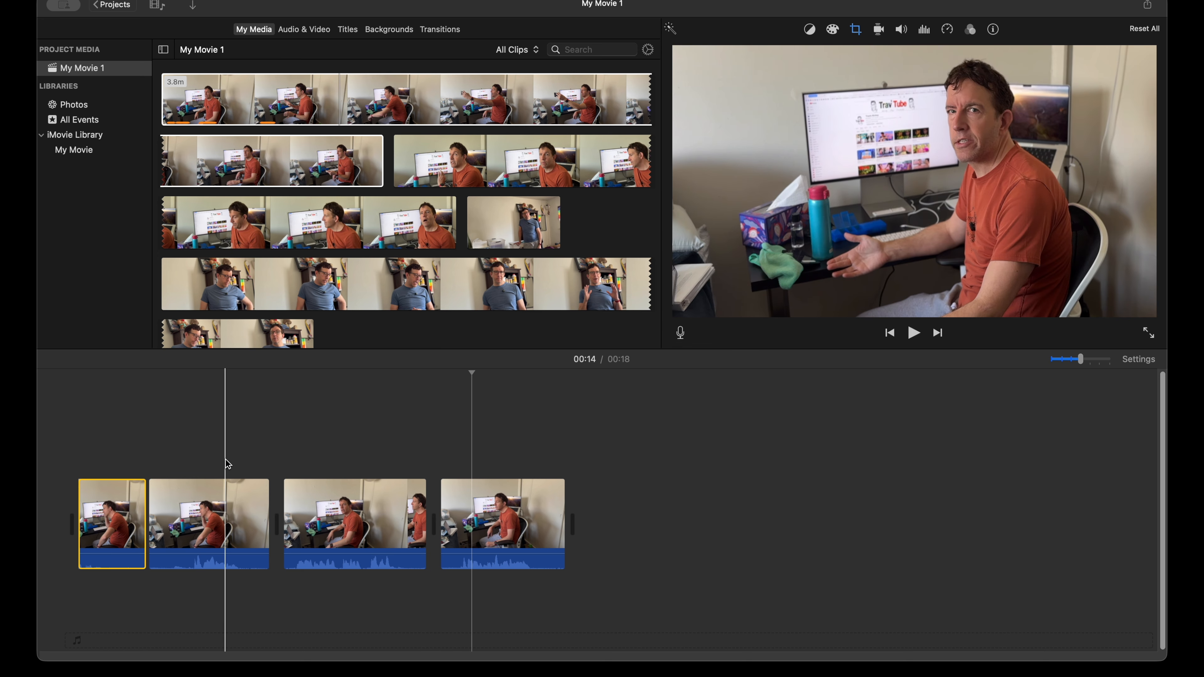
Step: Nudge the second segment's crop frame slightly downward at about 4 seconds and apply the crop
left_click(203, 516)
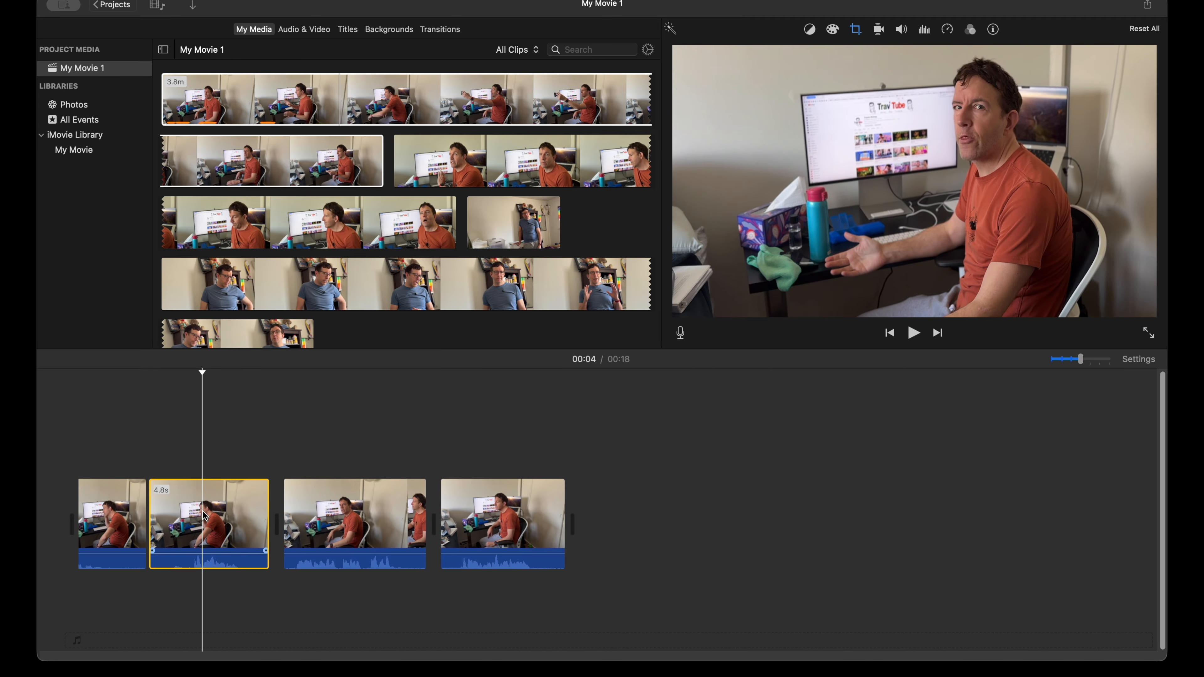
left_click(856, 29)
left_click(901, 164)
left_click_drag(899, 163, 900, 166)
key("Return")
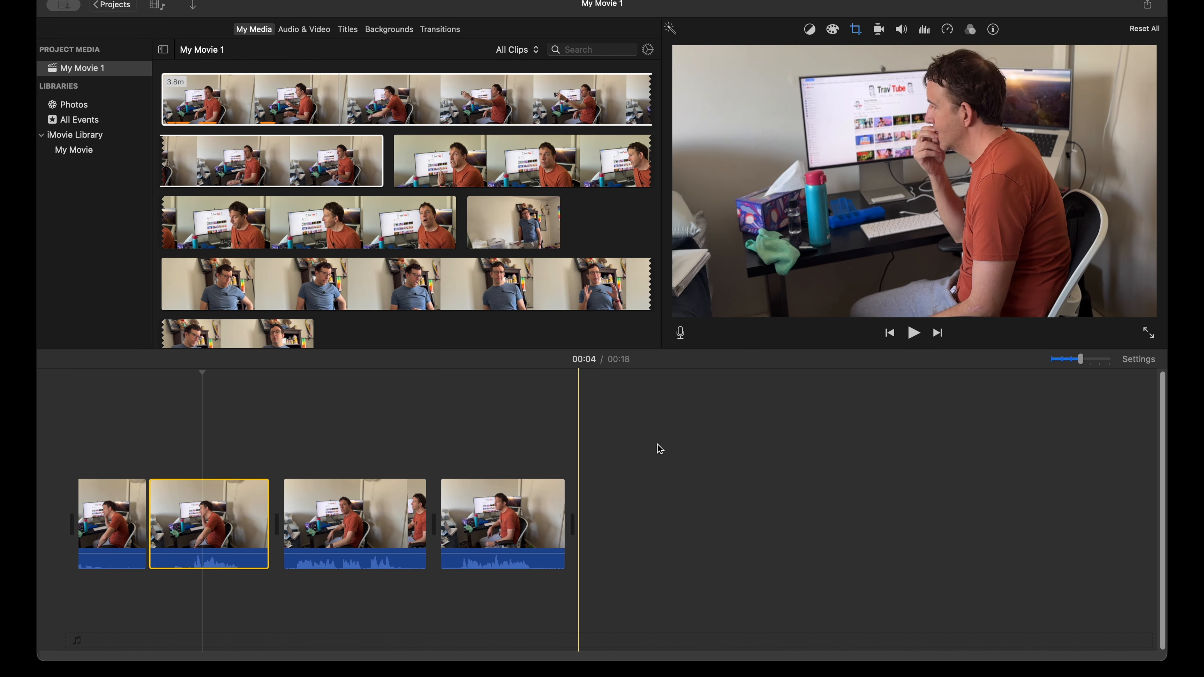
Step: Add the 2.9-minute close-up clip of the man in the orange shirt to the end of the timeline
left_click(527, 241)
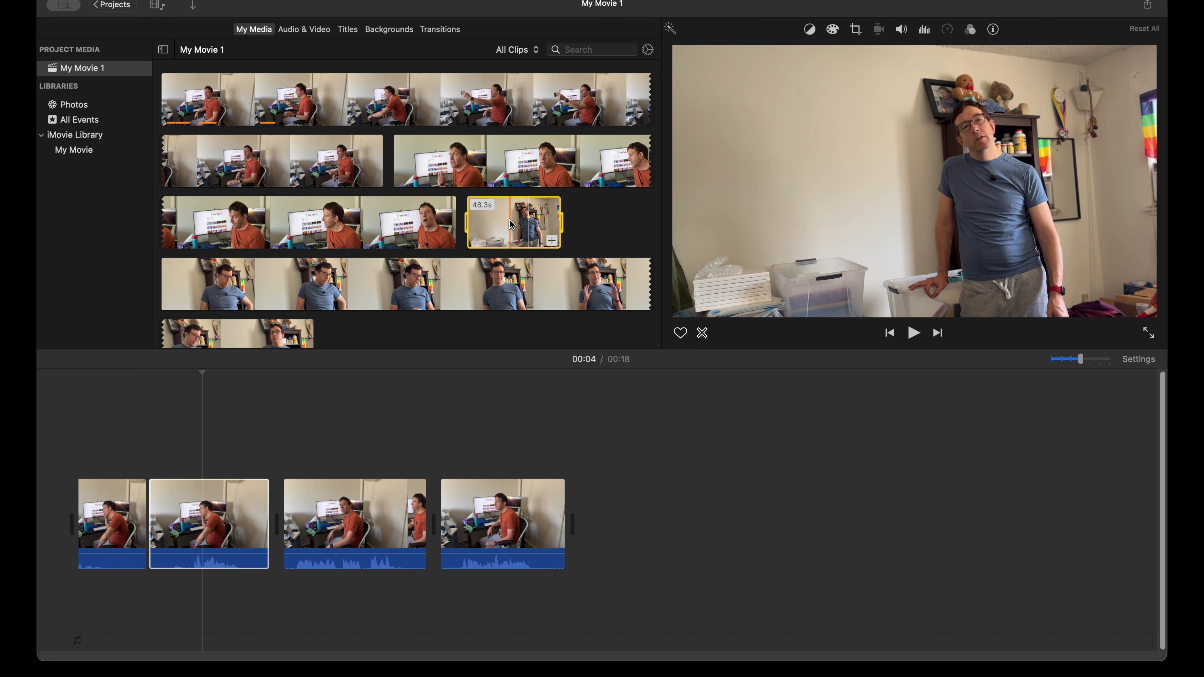
left_click(495, 168)
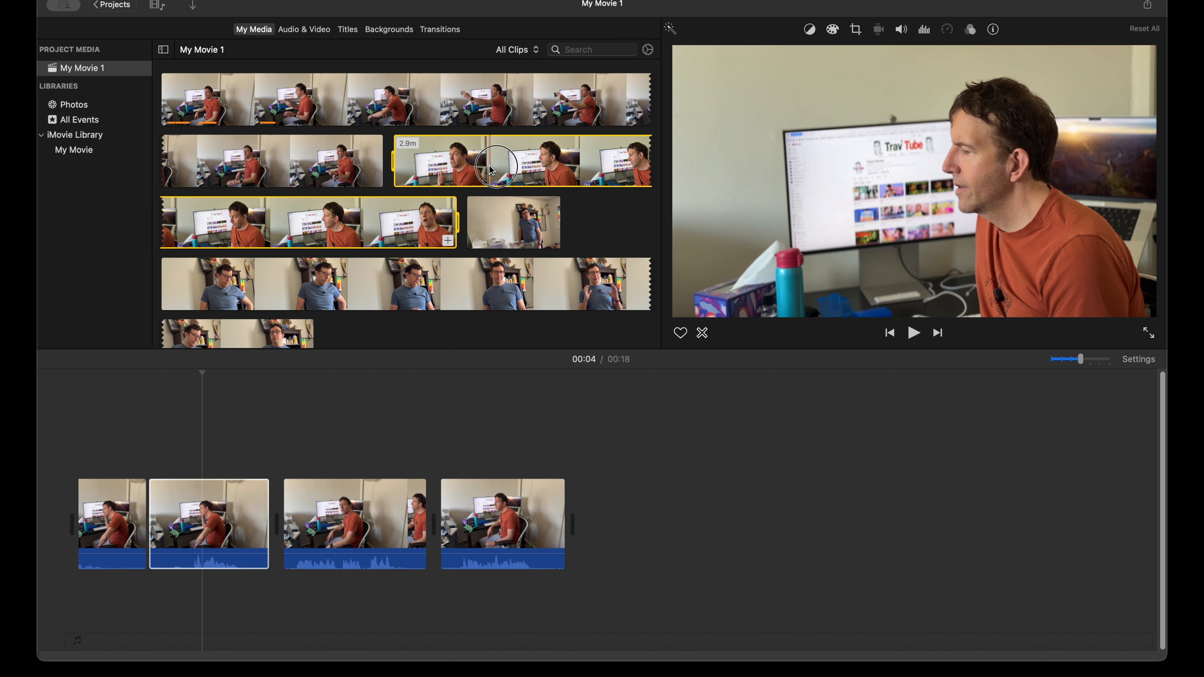
left_click_drag(492, 170, 699, 524)
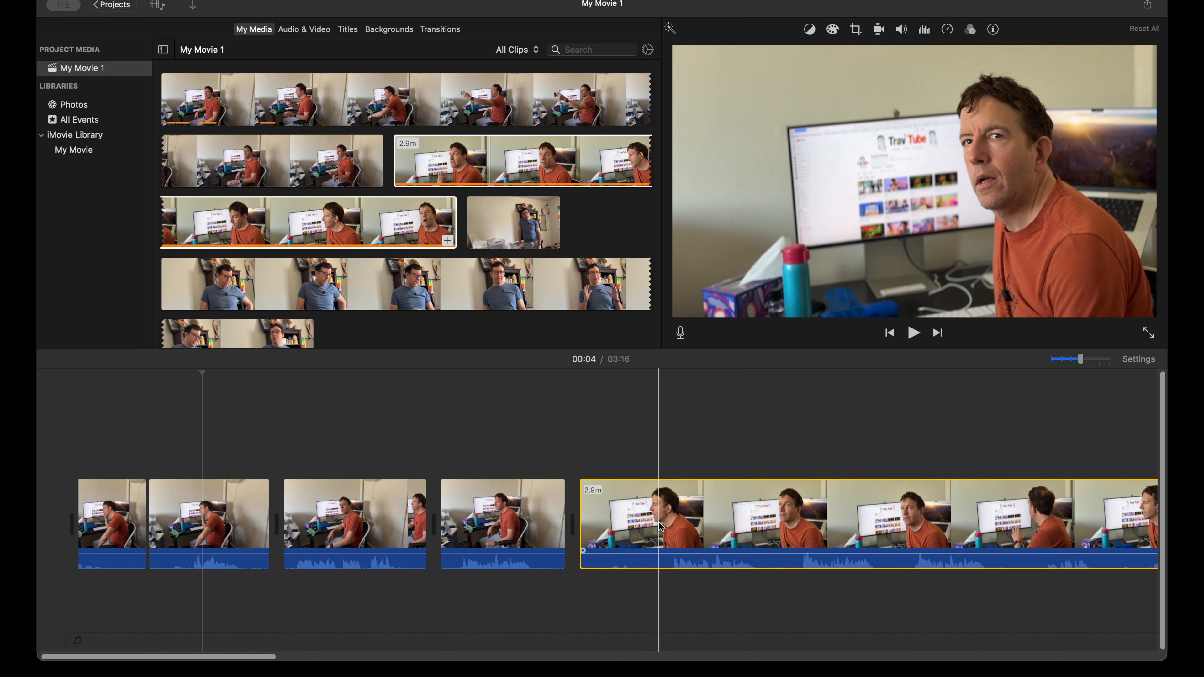
Step: Crop the close-up clip to fill at about 50 seconds, pulling in the frame's upper-left corner to tighten on the man, and apply it
scroll(659, 527, "right", 5)
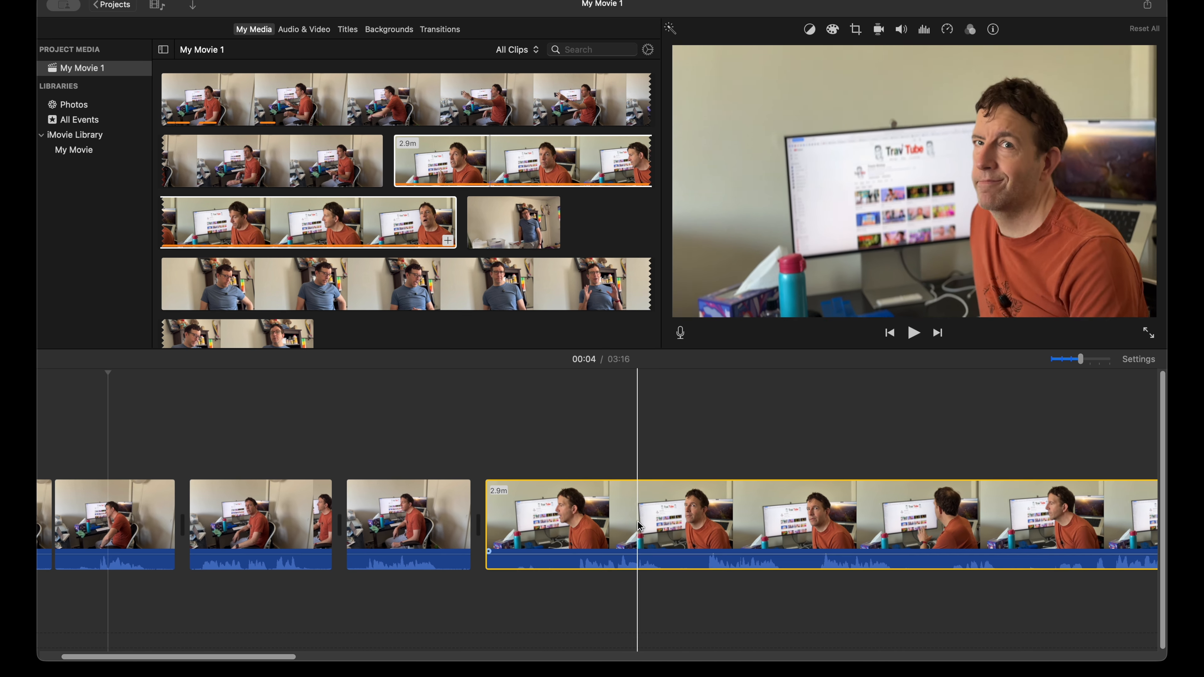
scroll(639, 525, "right", 10)
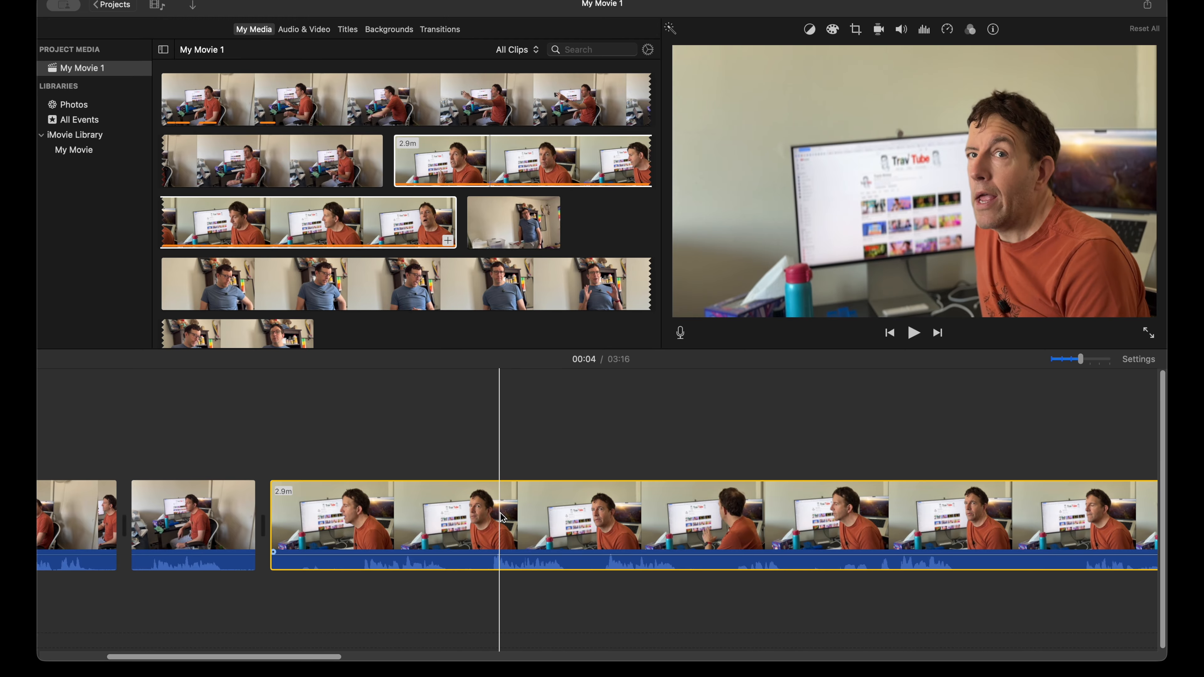
left_click(528, 526)
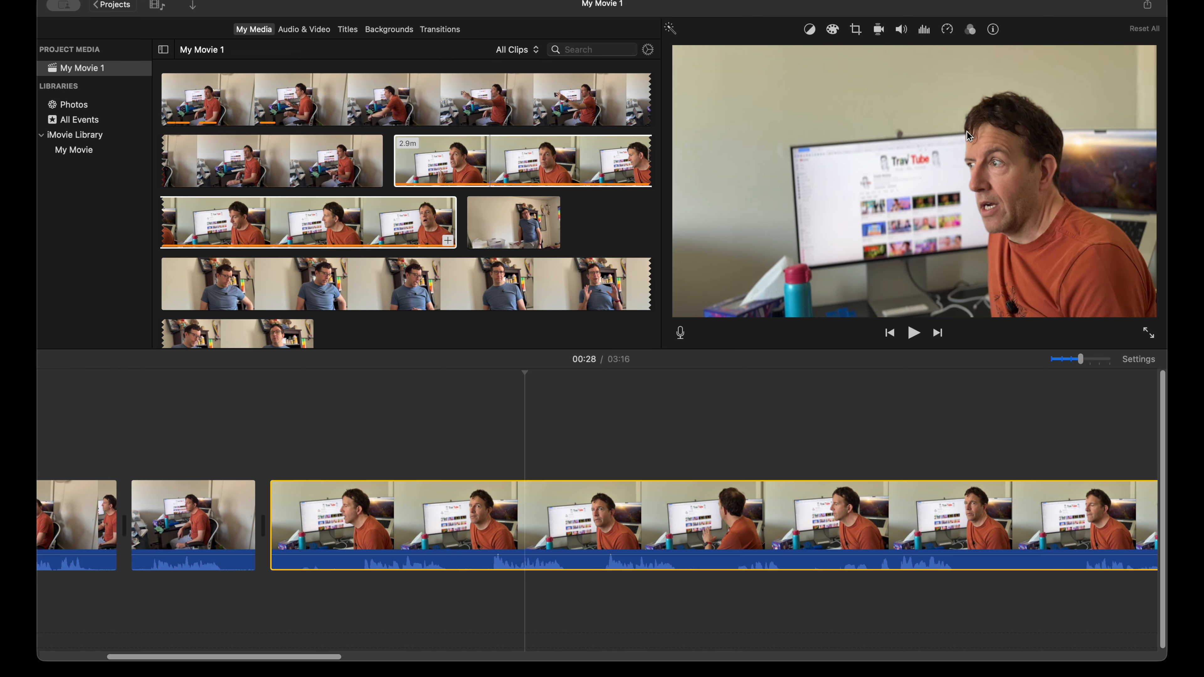
scroll(760, 502, "right", 5)
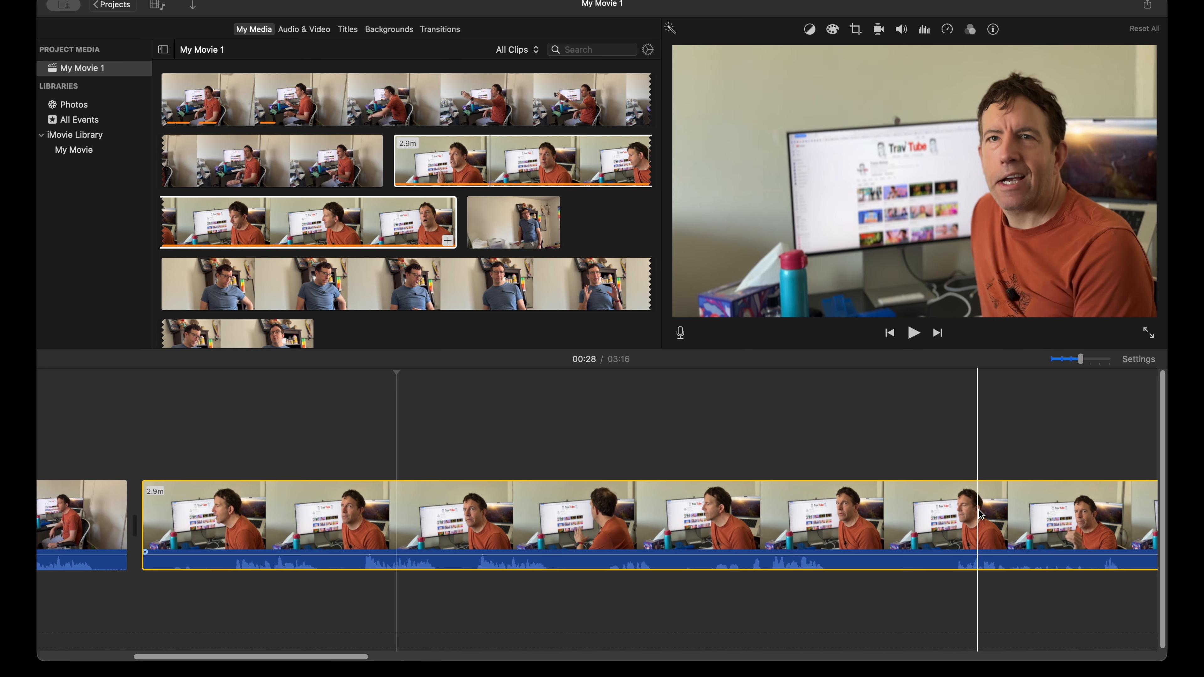
key("super+minus")
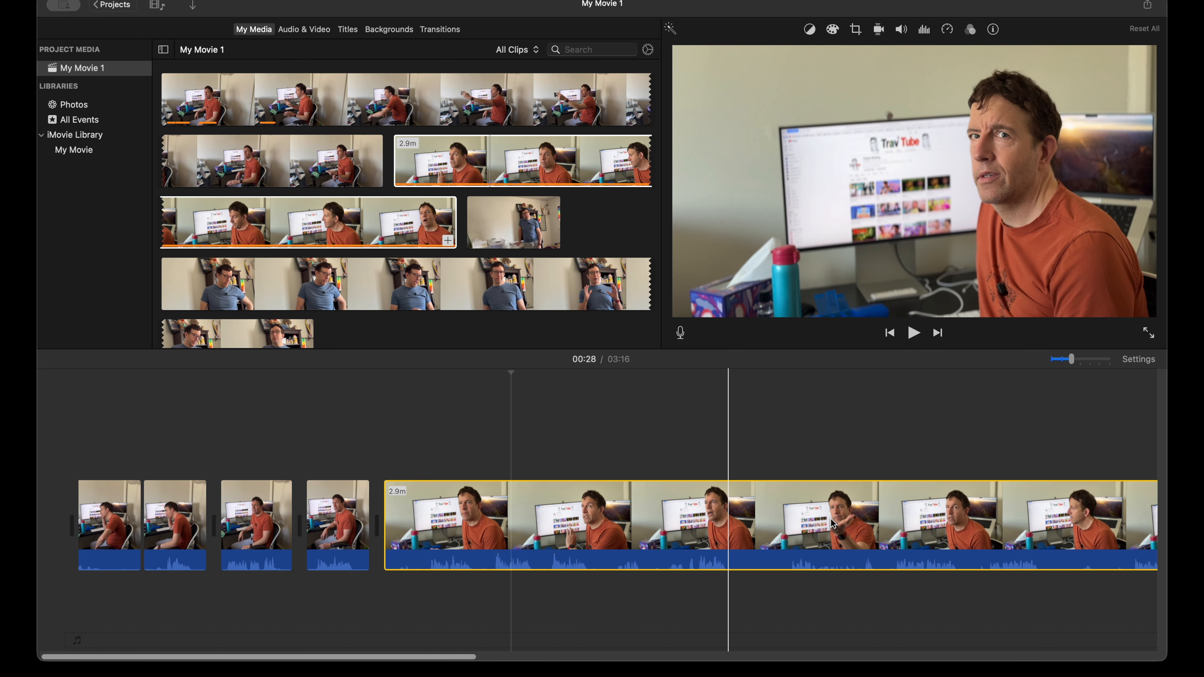
scroll(705, 516, "right", 7)
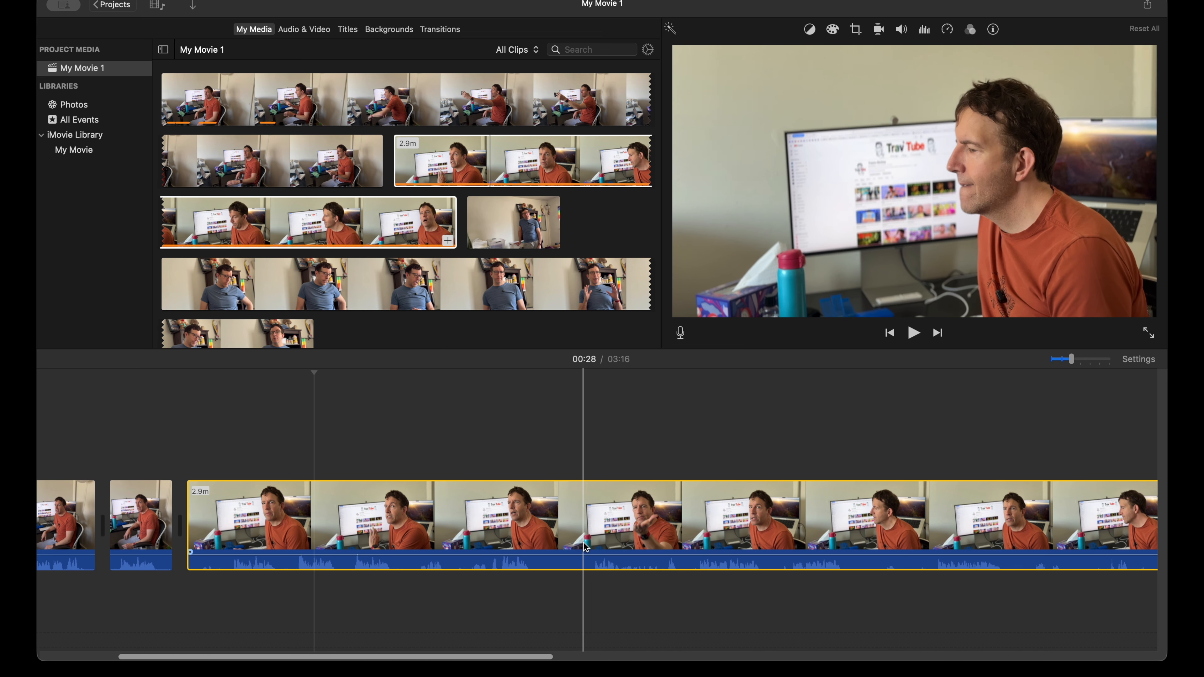
left_click(590, 521)
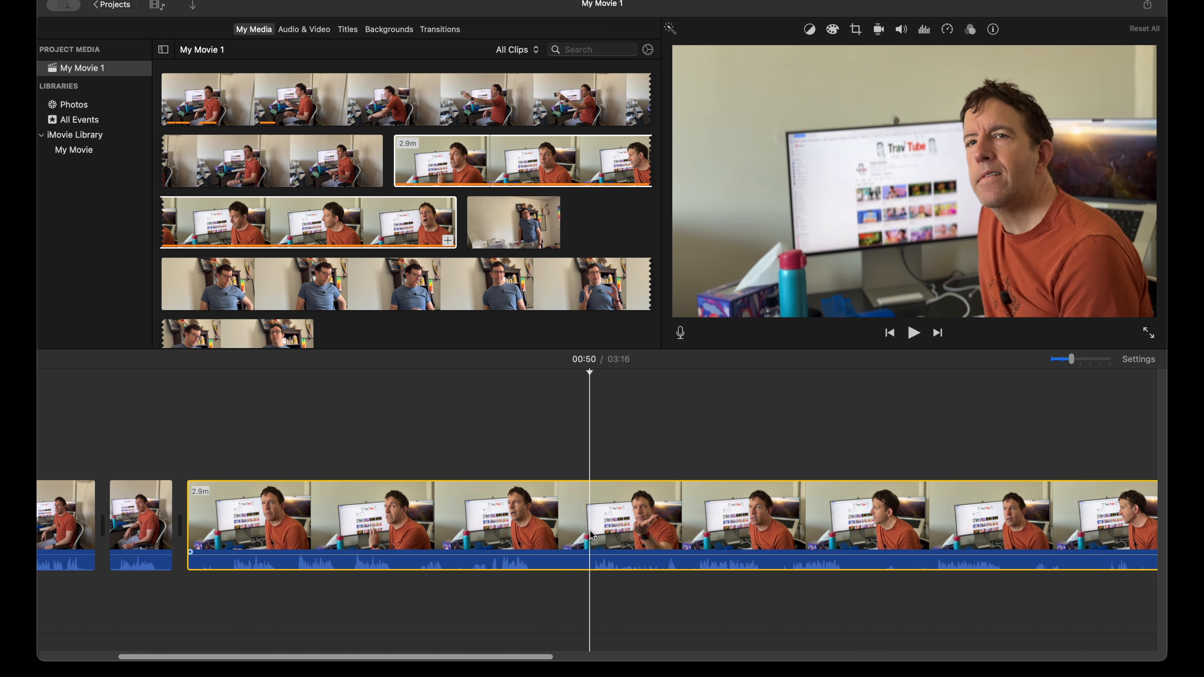
left_click(857, 31)
left_click(792, 52)
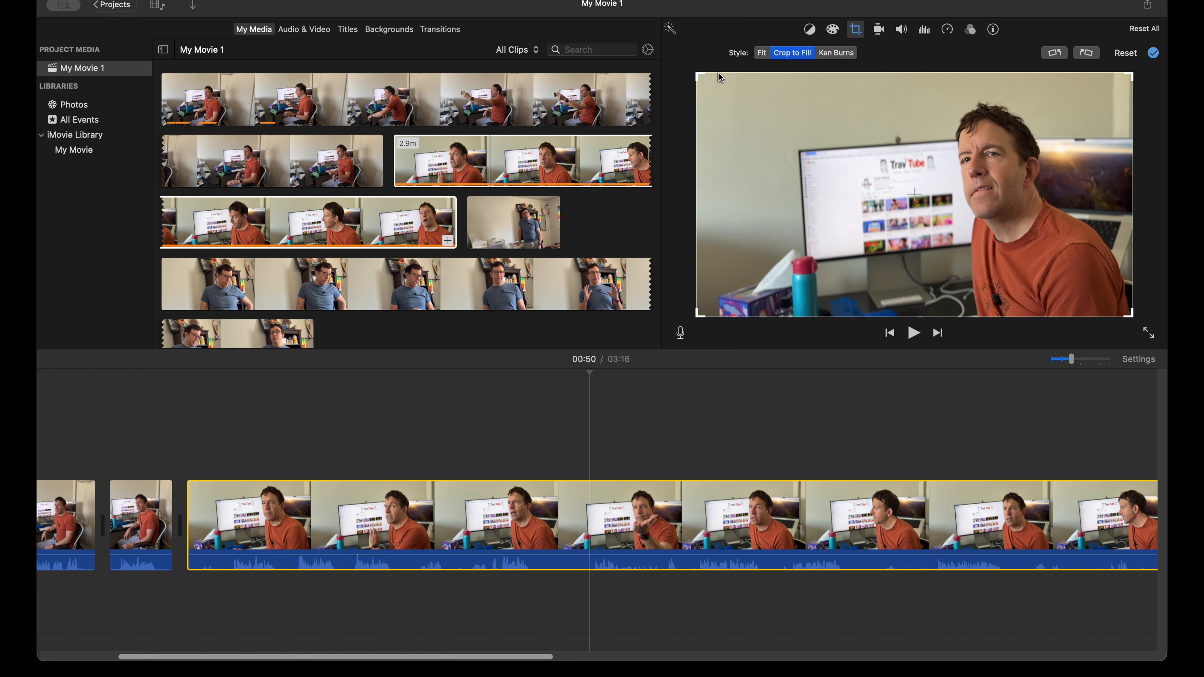
left_click_drag(696, 74, 710, 100)
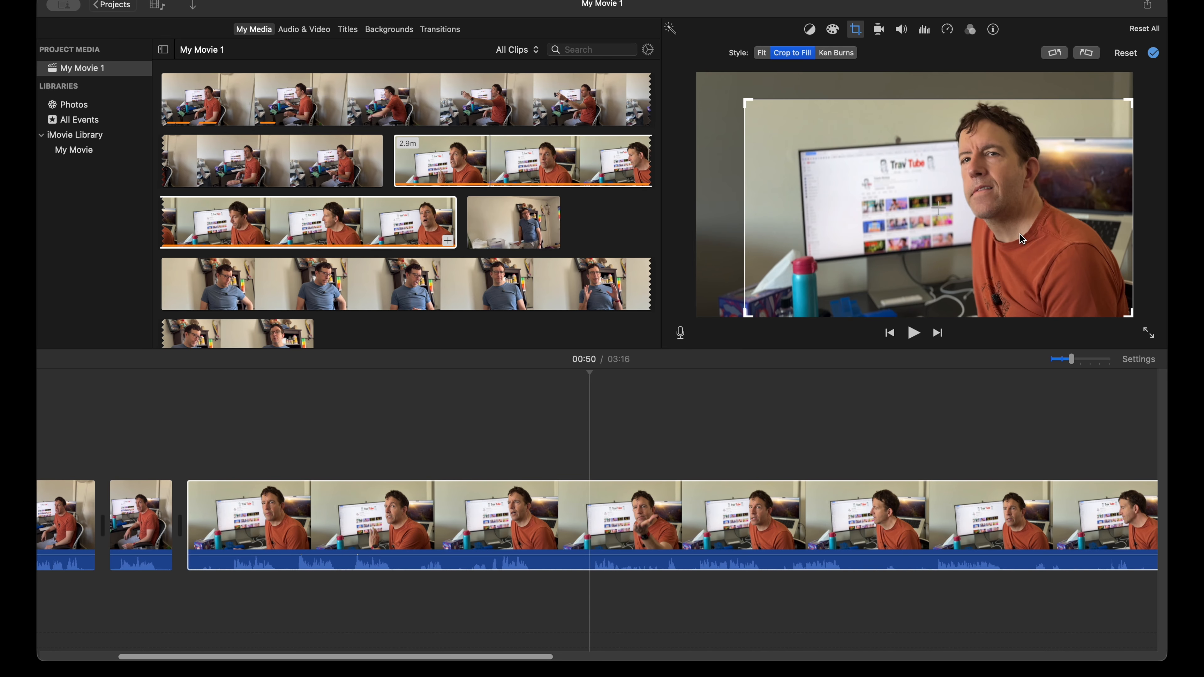
key("Return")
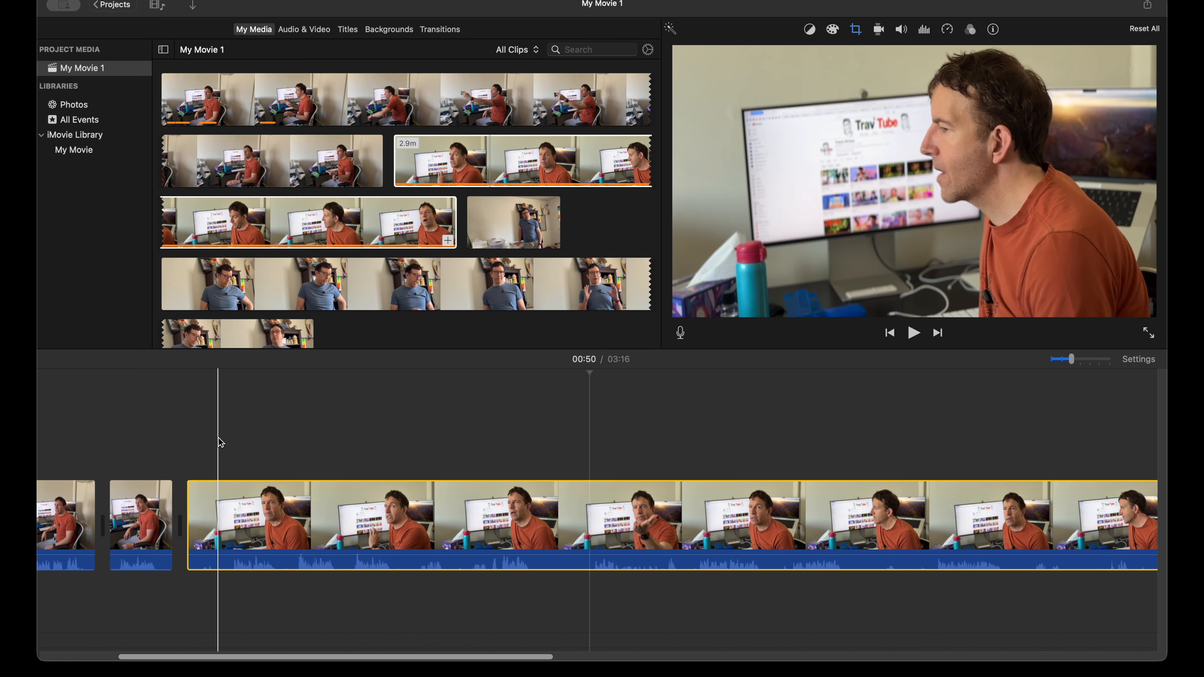
Step: Review the cropped close-up clip's opening, split it at about 30 and 35 seconds, and delete the piece before the first cut
key("space")
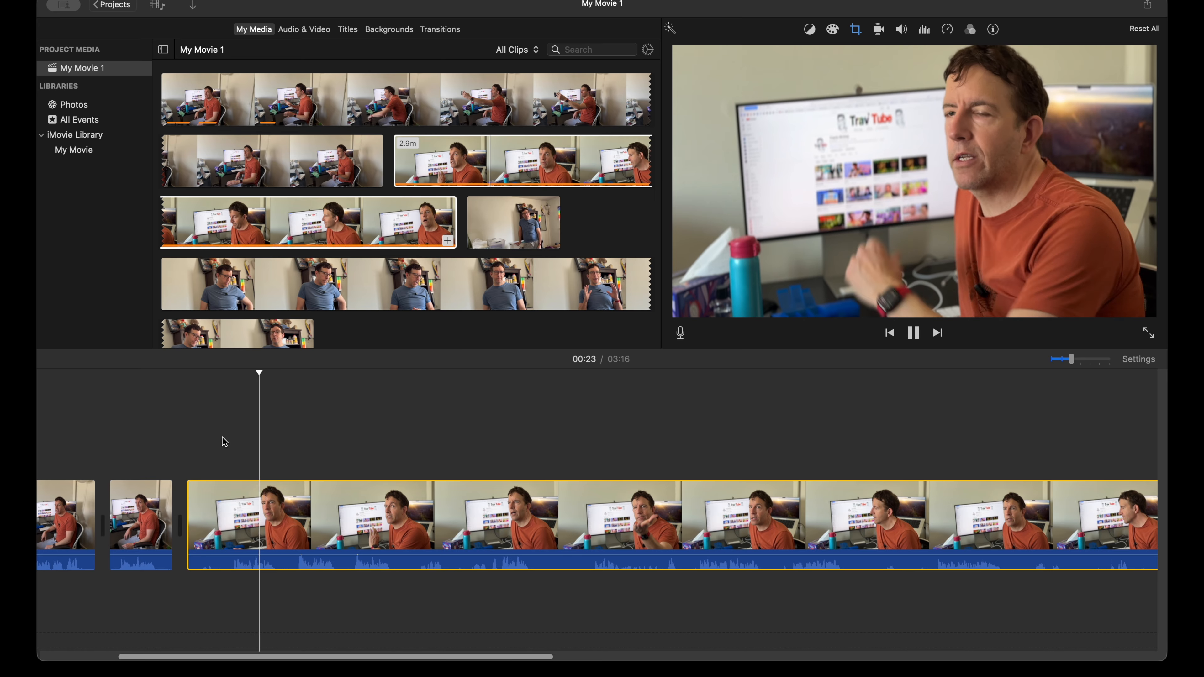
key("space")
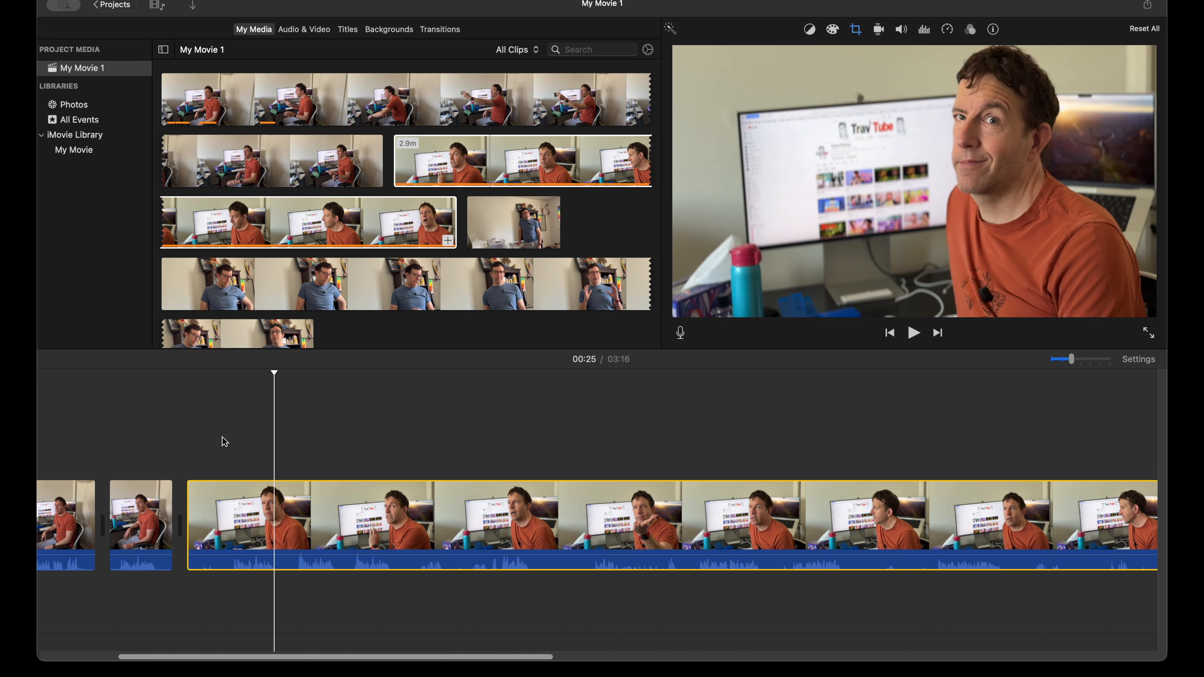
key("space")
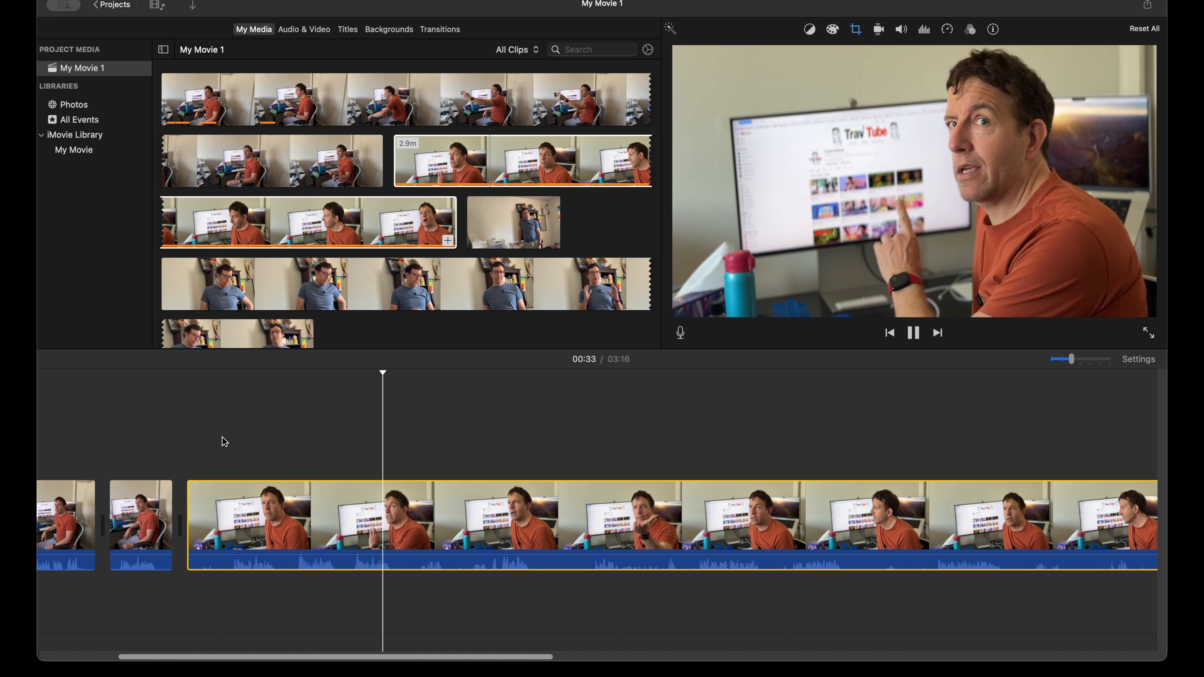
key("space")
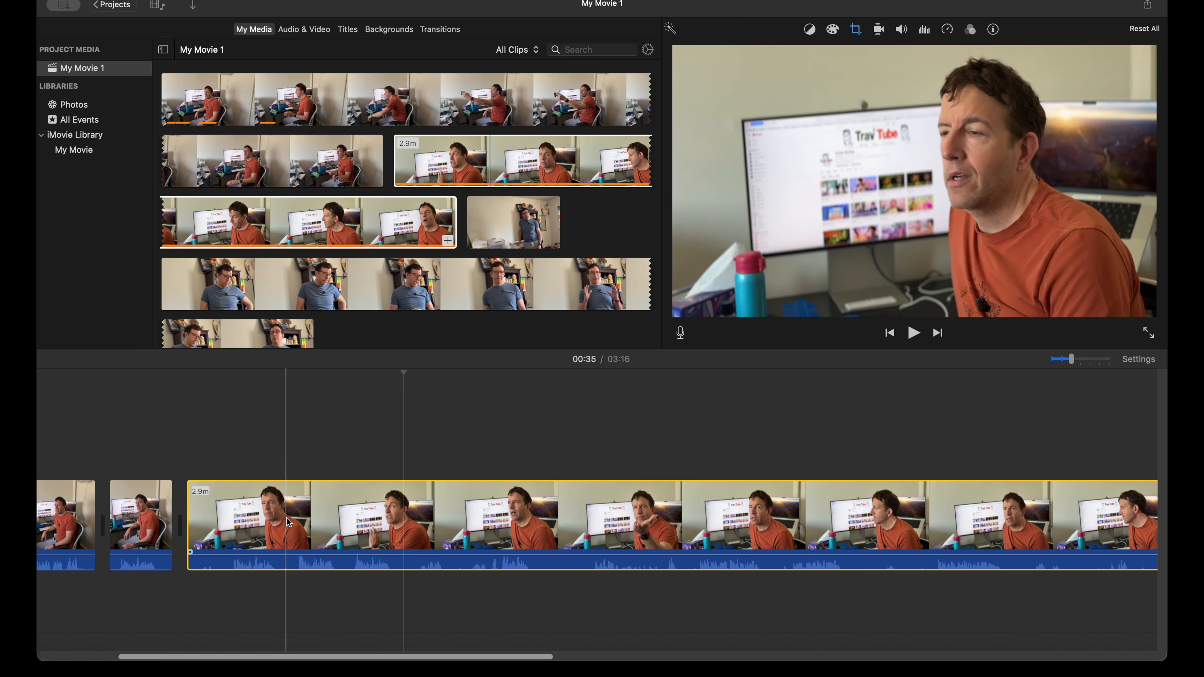
left_click(348, 518)
key("super+b")
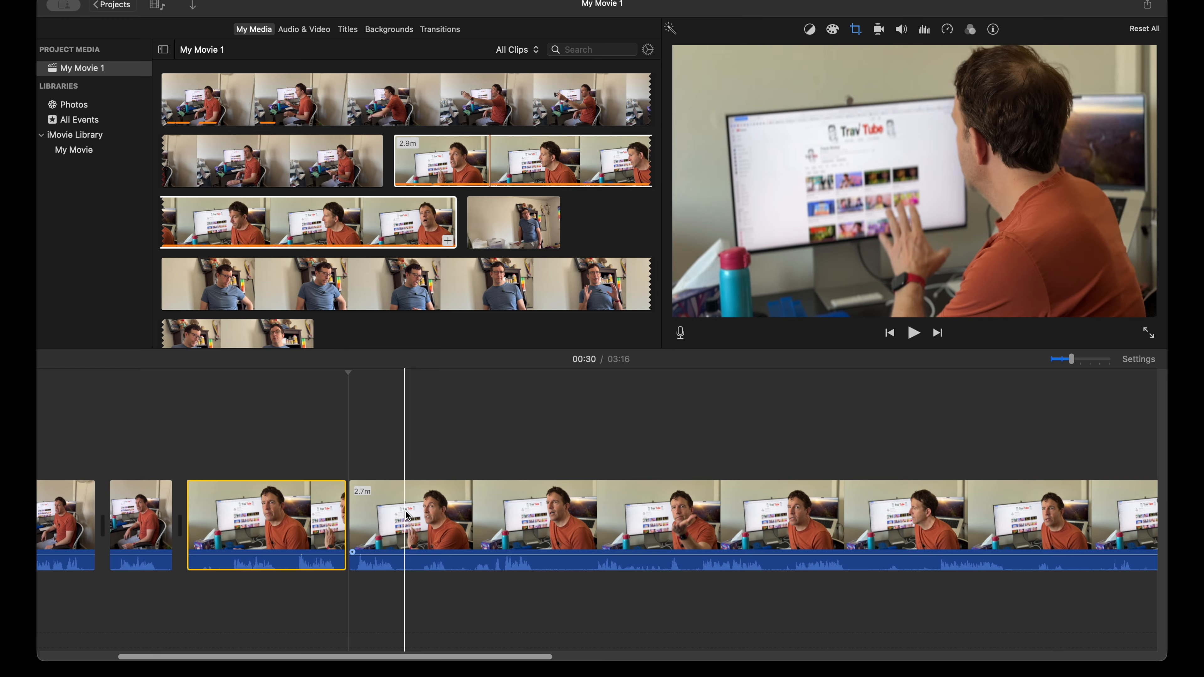
key("super+b")
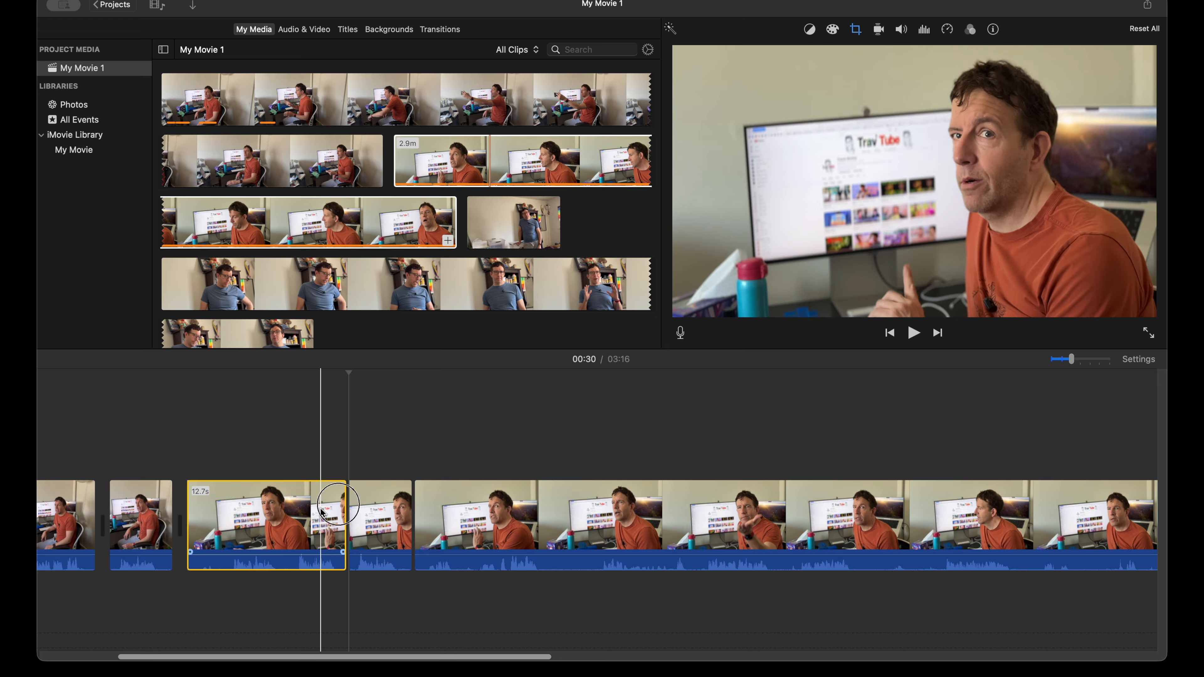
key("Delete")
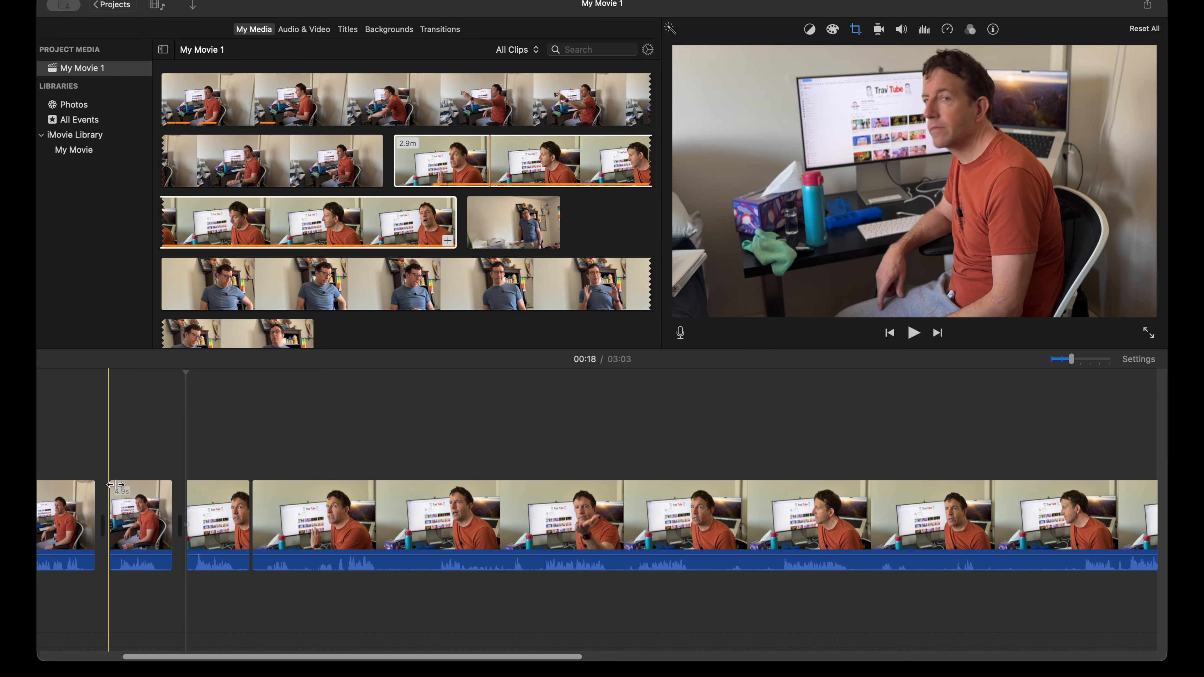
Step: Play the last wide-shot segment from about 13 seconds and delete that segment from the timeline
key("space")
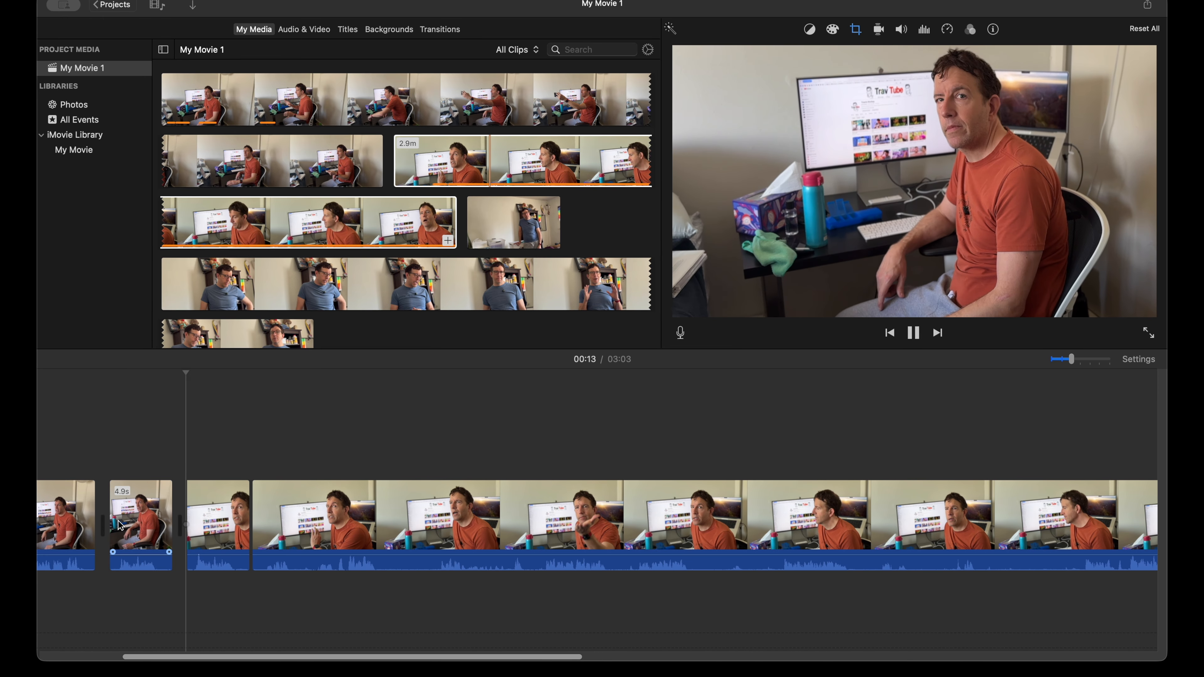
left_click(141, 522)
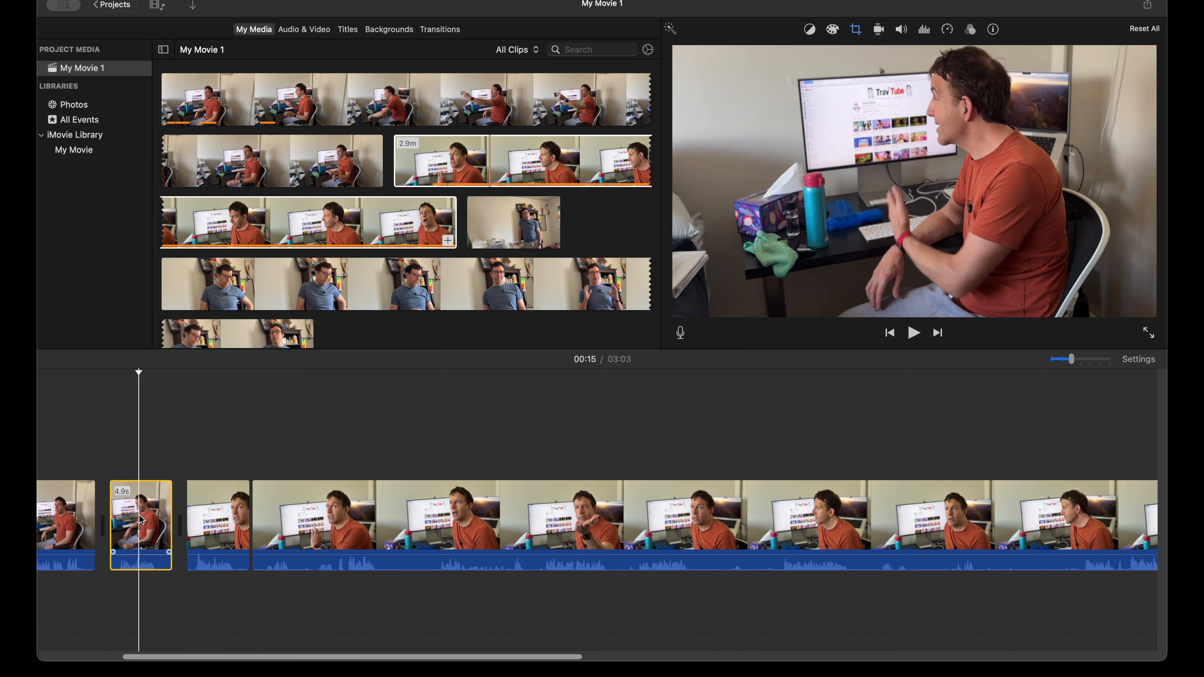
key("Delete")
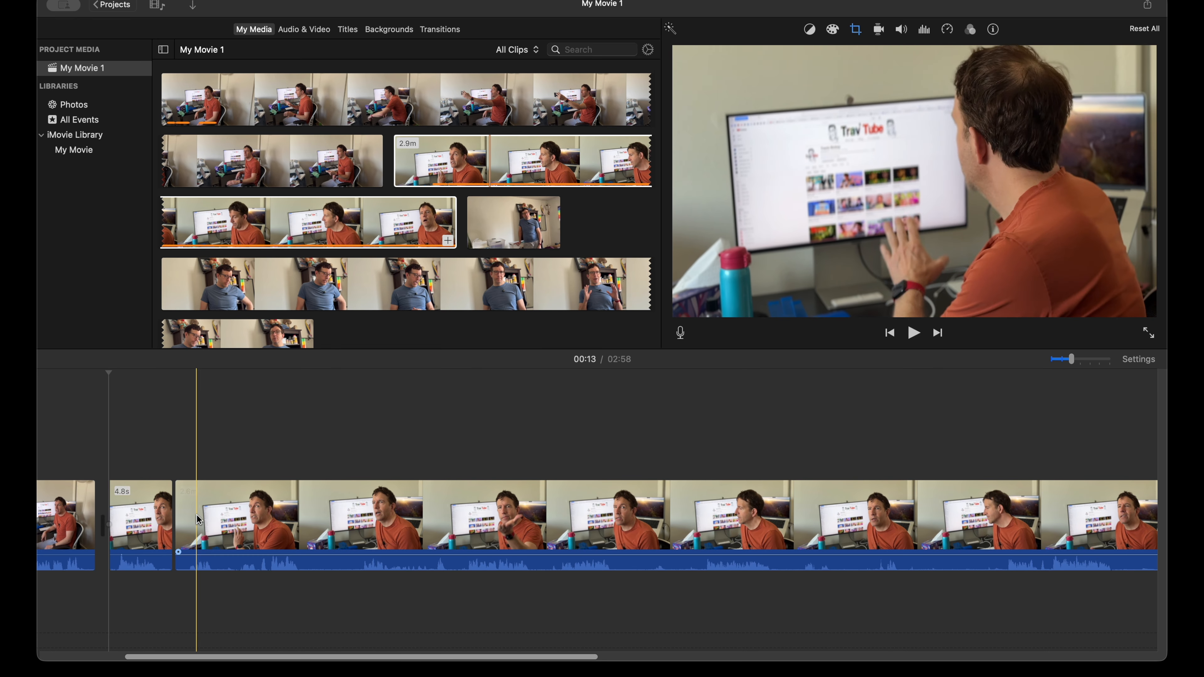
Step: Review the long close-up remainder, split it at about 25 seconds where the next line begins, and delete the 7.4-second piece before the cut
key("space")
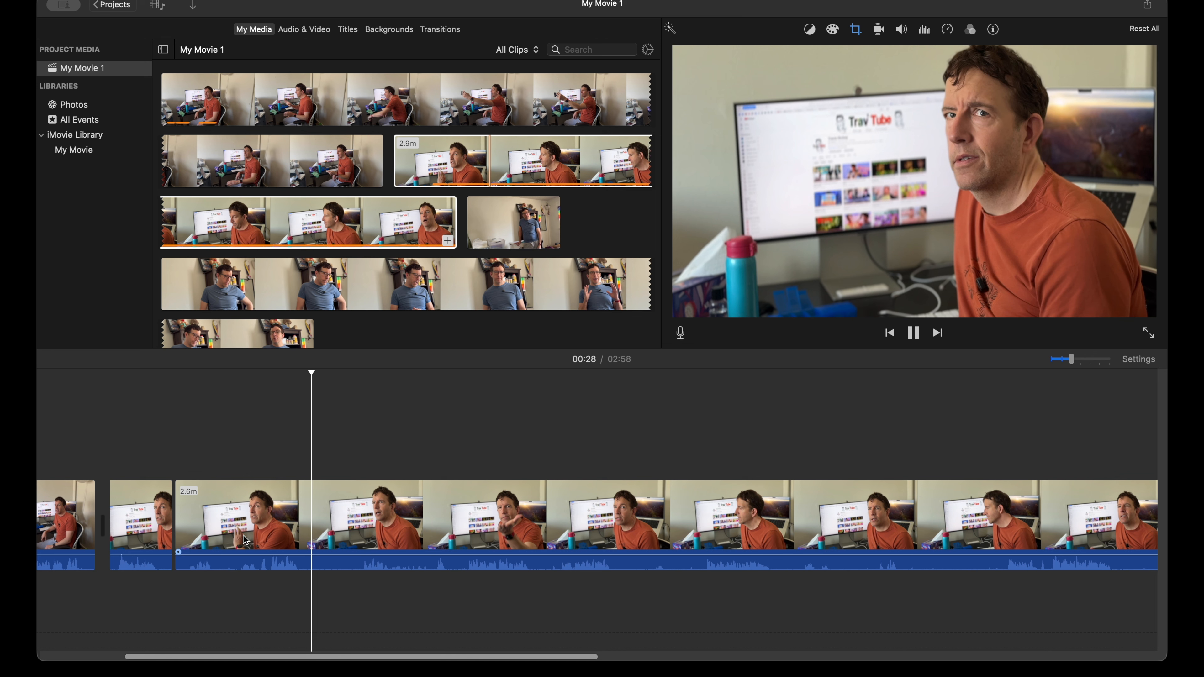
key("space")
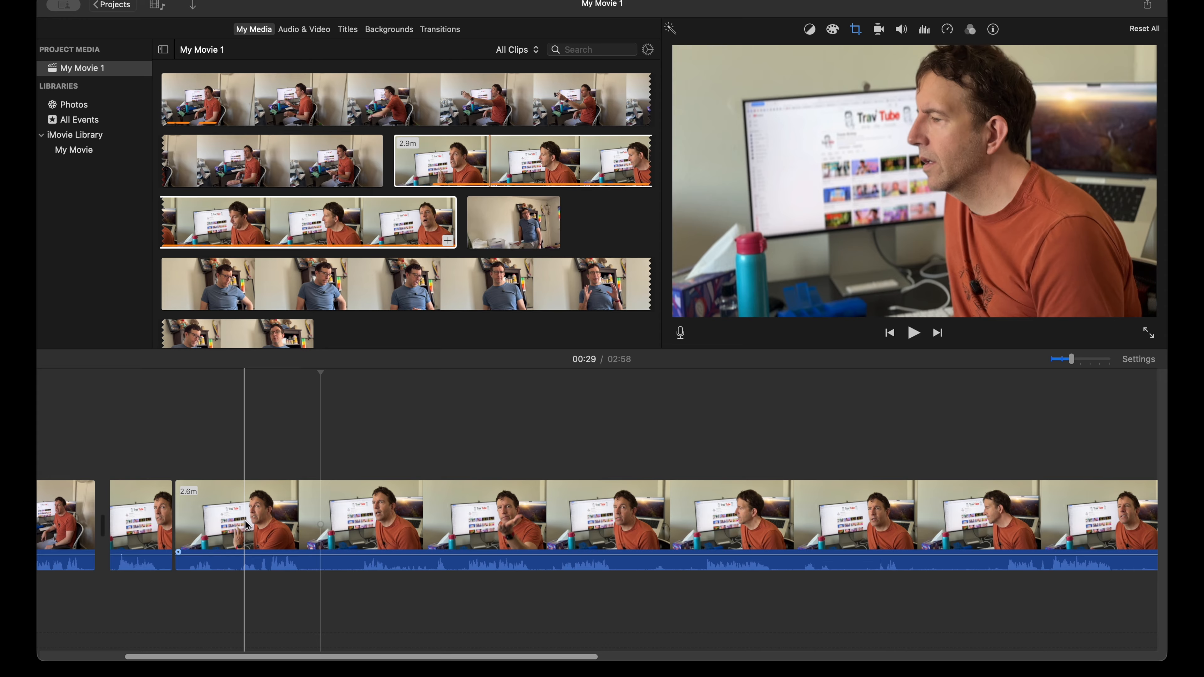
key("space")
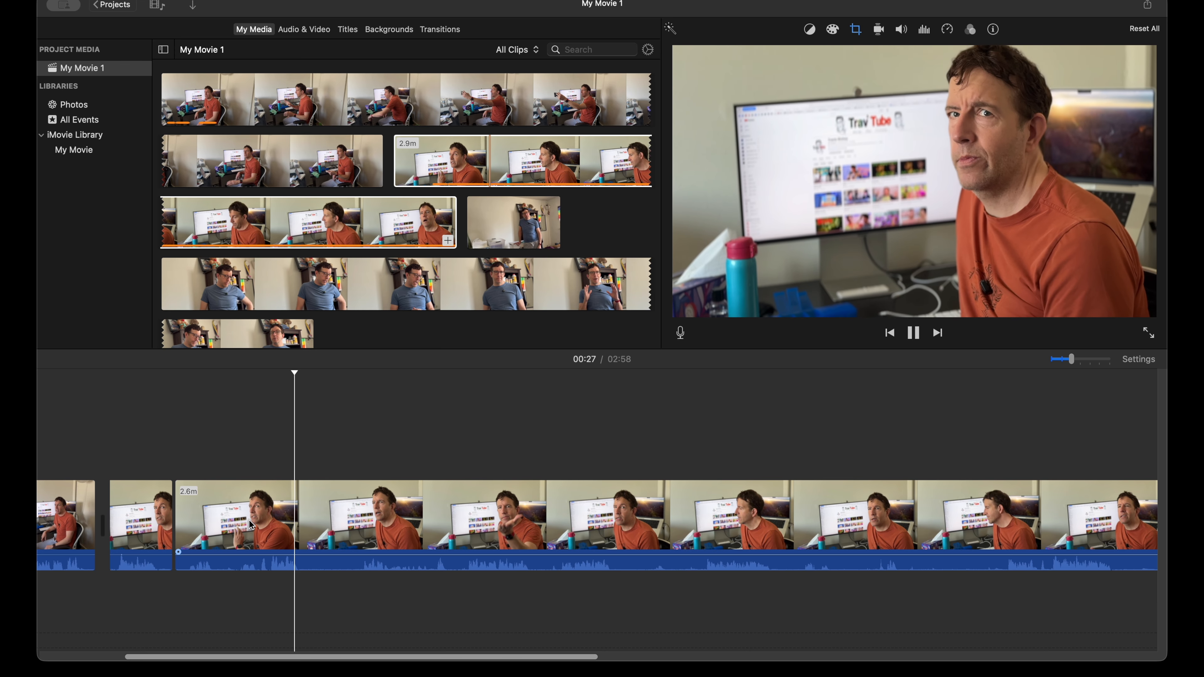
key("space")
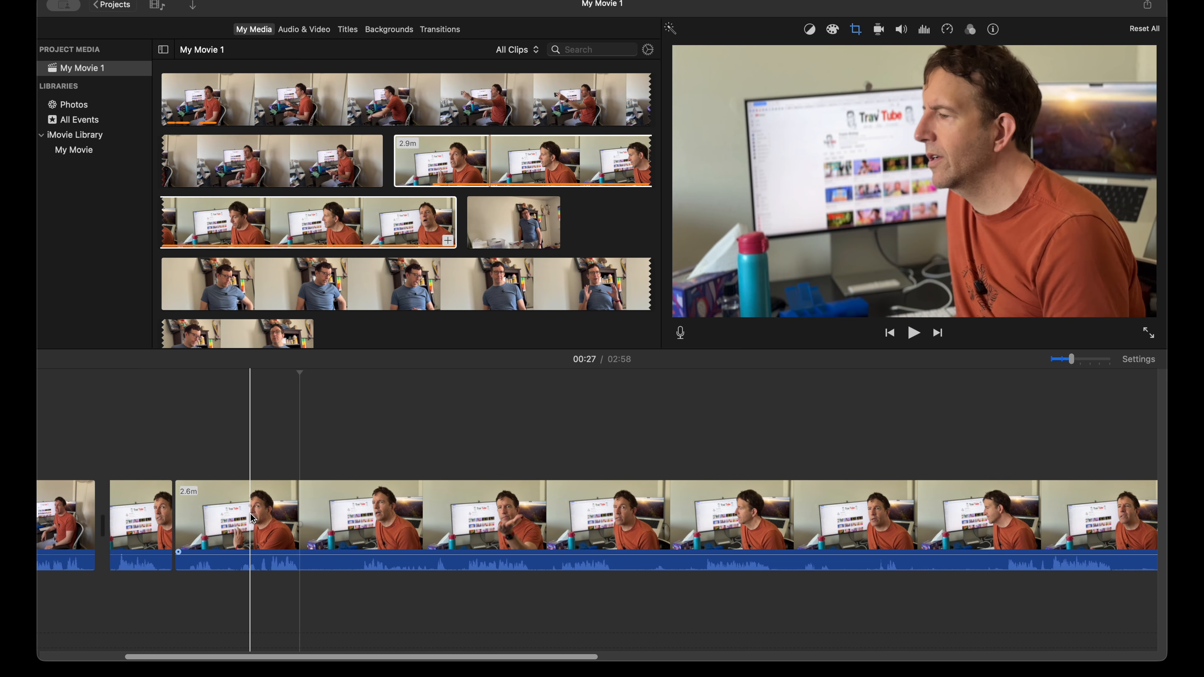
key("super+equal")
key("super+equal")
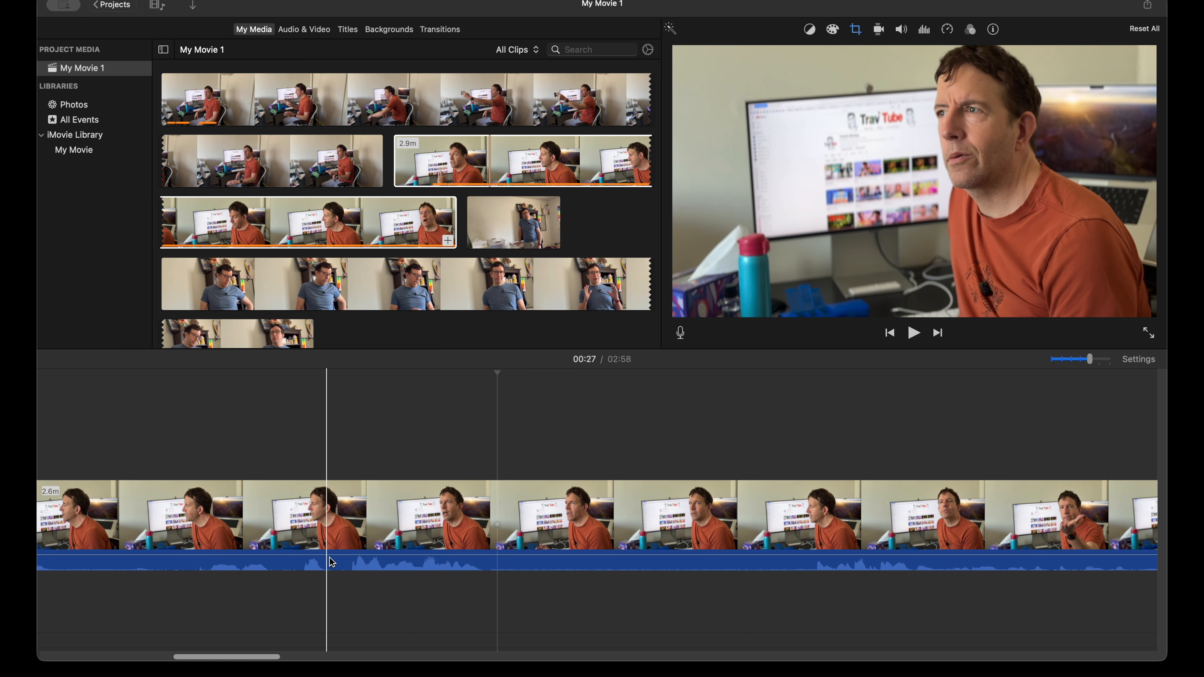
key("space")
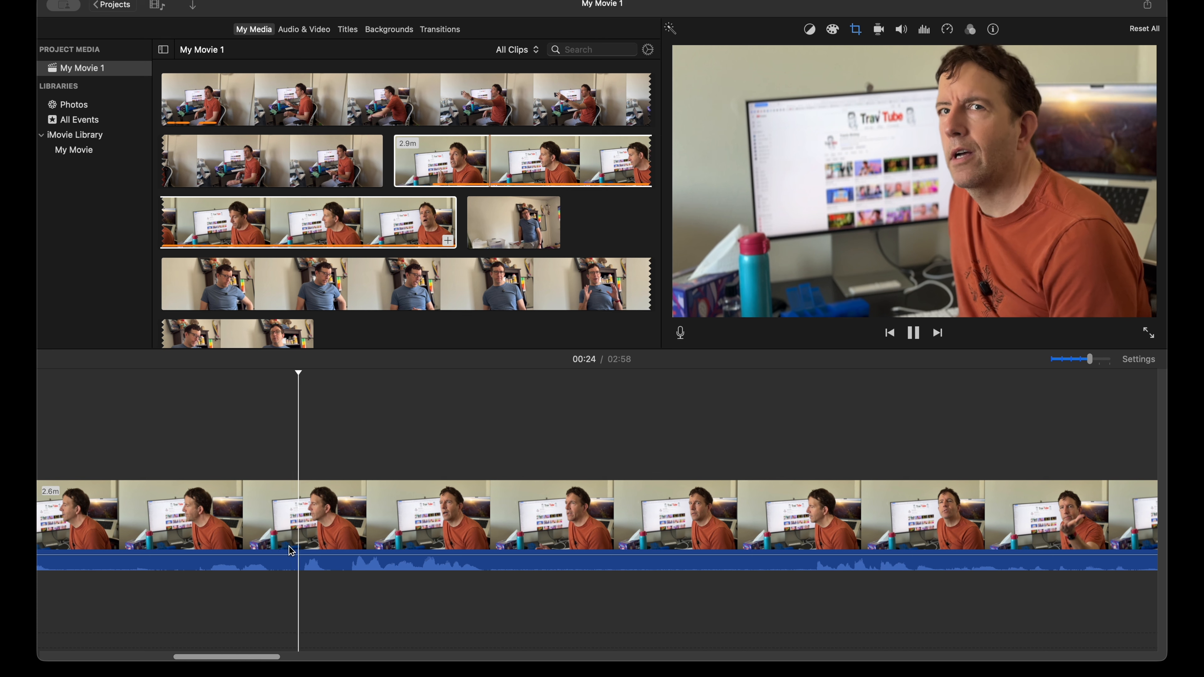
left_click(337, 538)
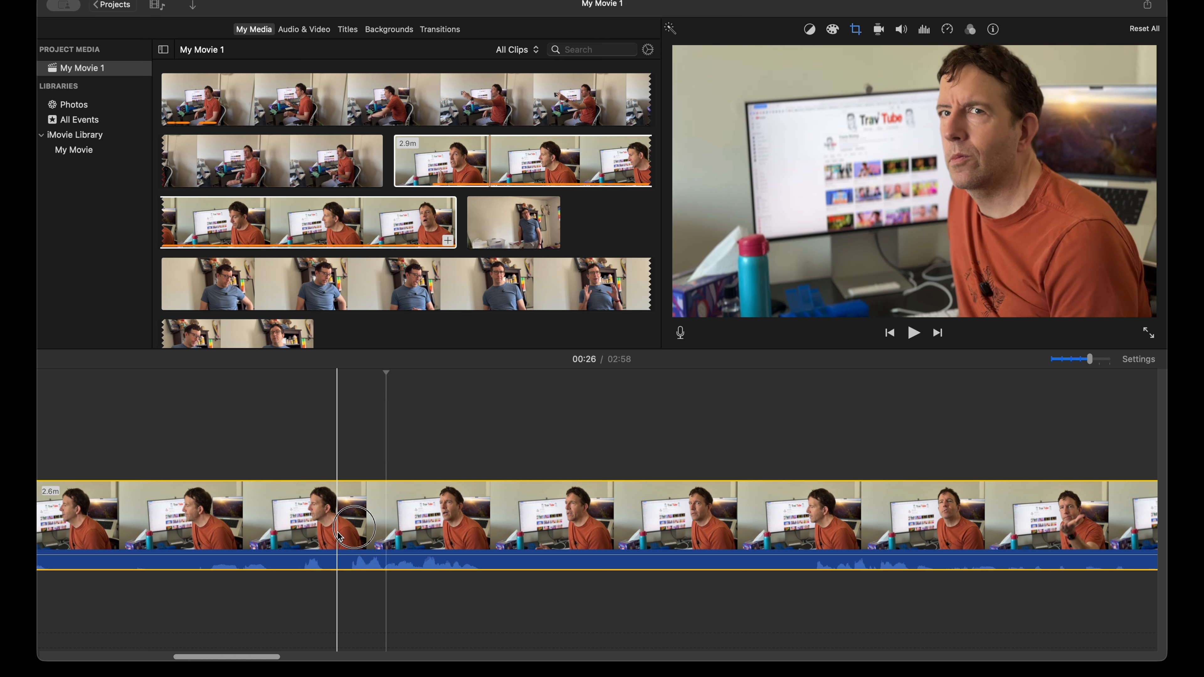
key("super+b")
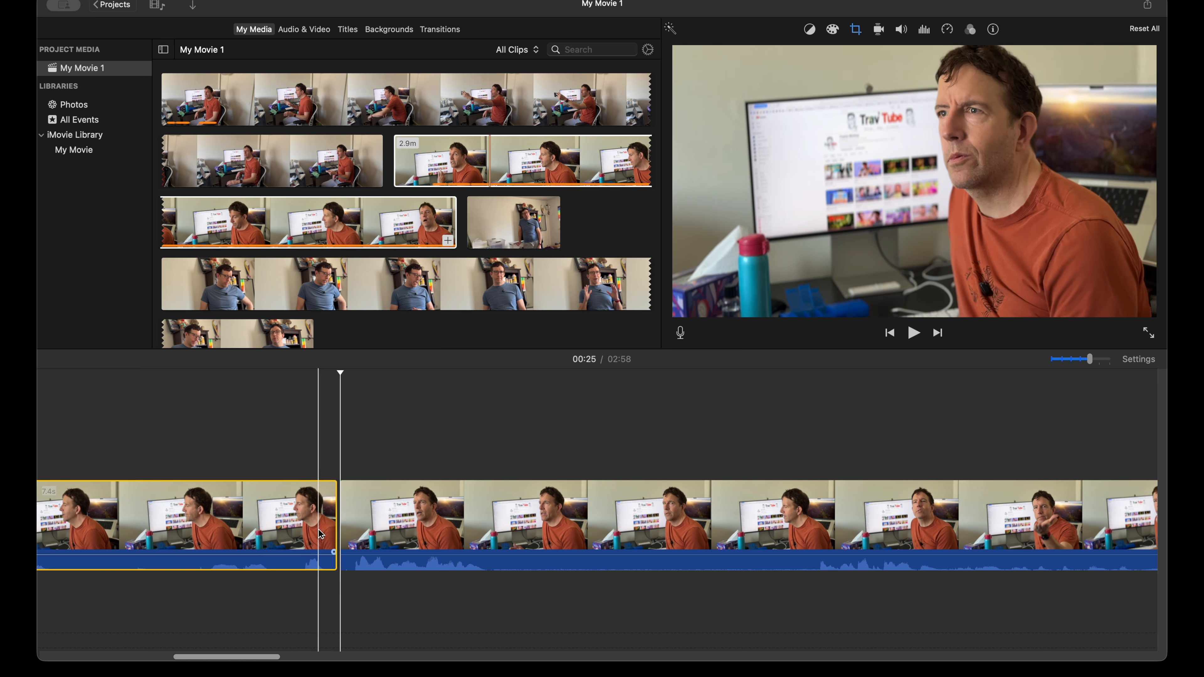
key("super+minus")
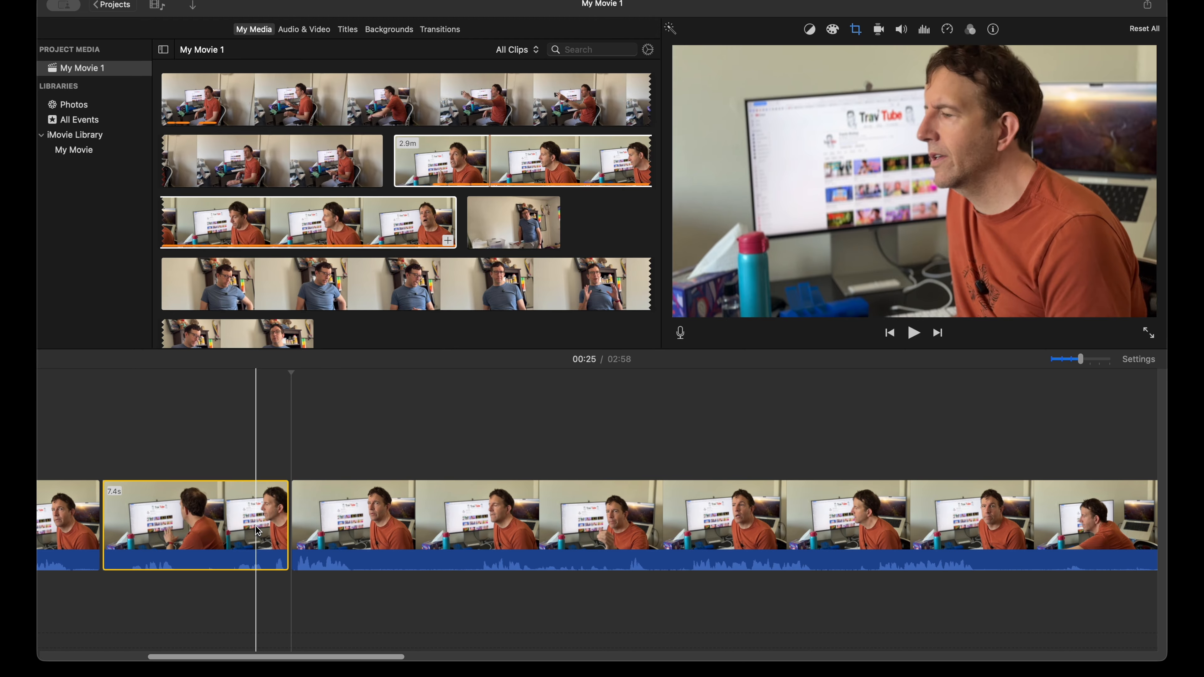
key("Delete")
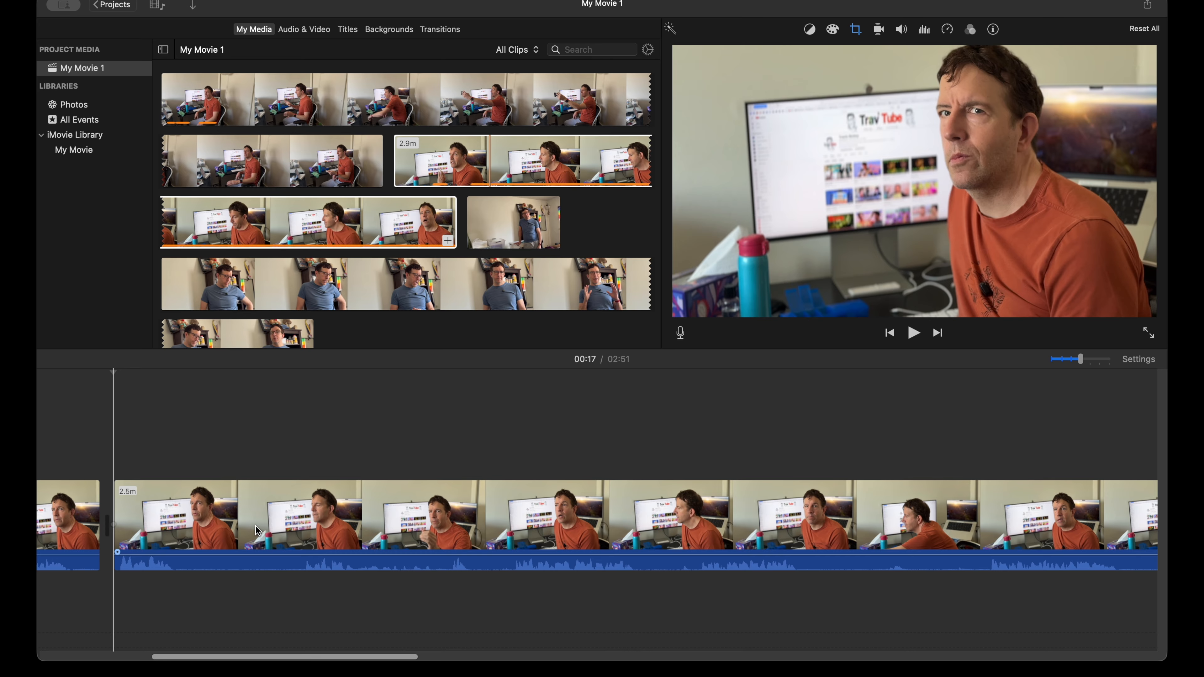
Step: Split the long close-up remainder at about 21 seconds and play the following part to about 38 seconds
left_click(198, 522)
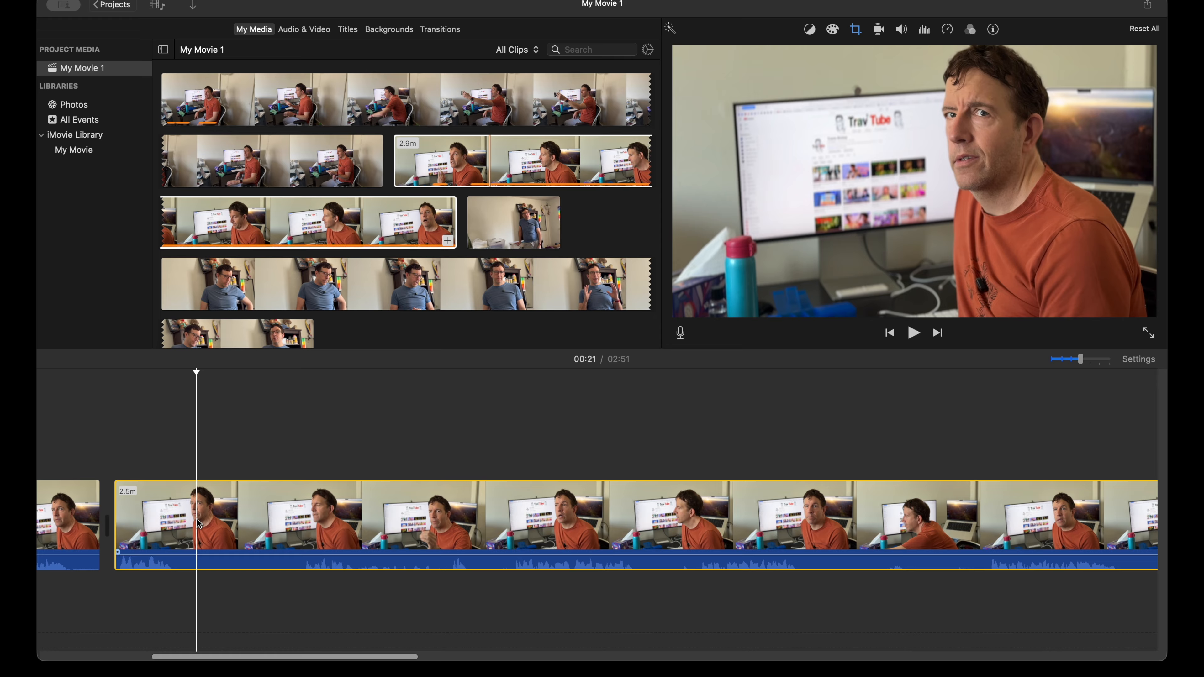
key("super+b")
key("space")
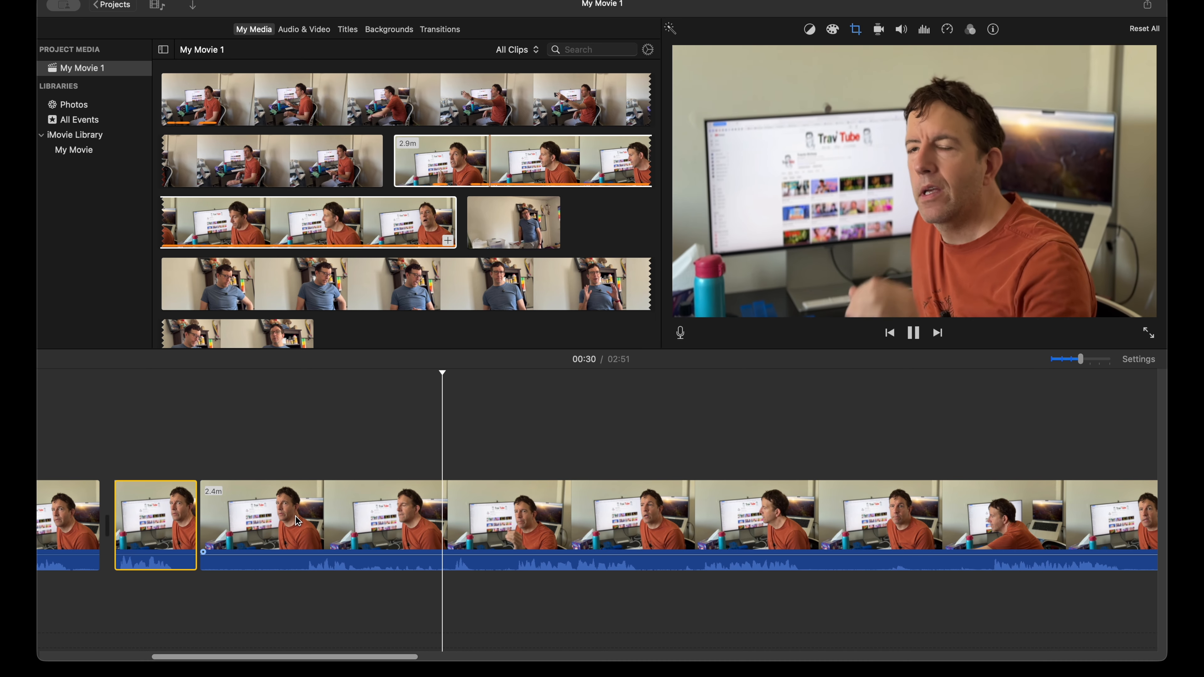
key("space")
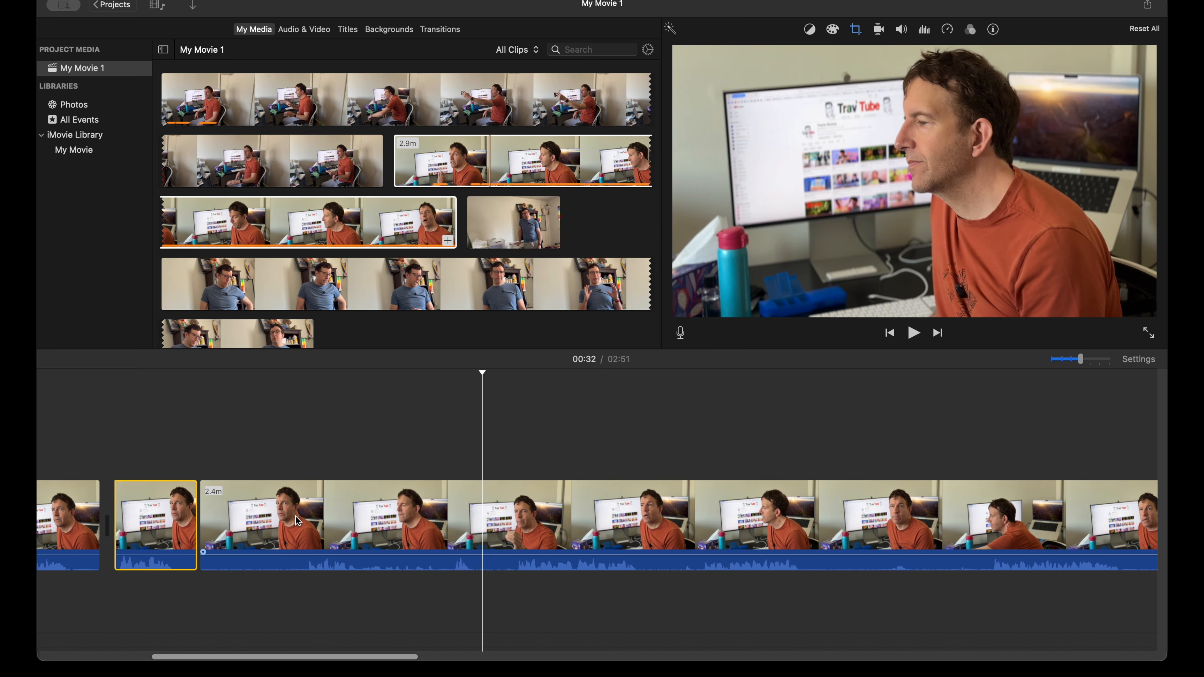
key("space")
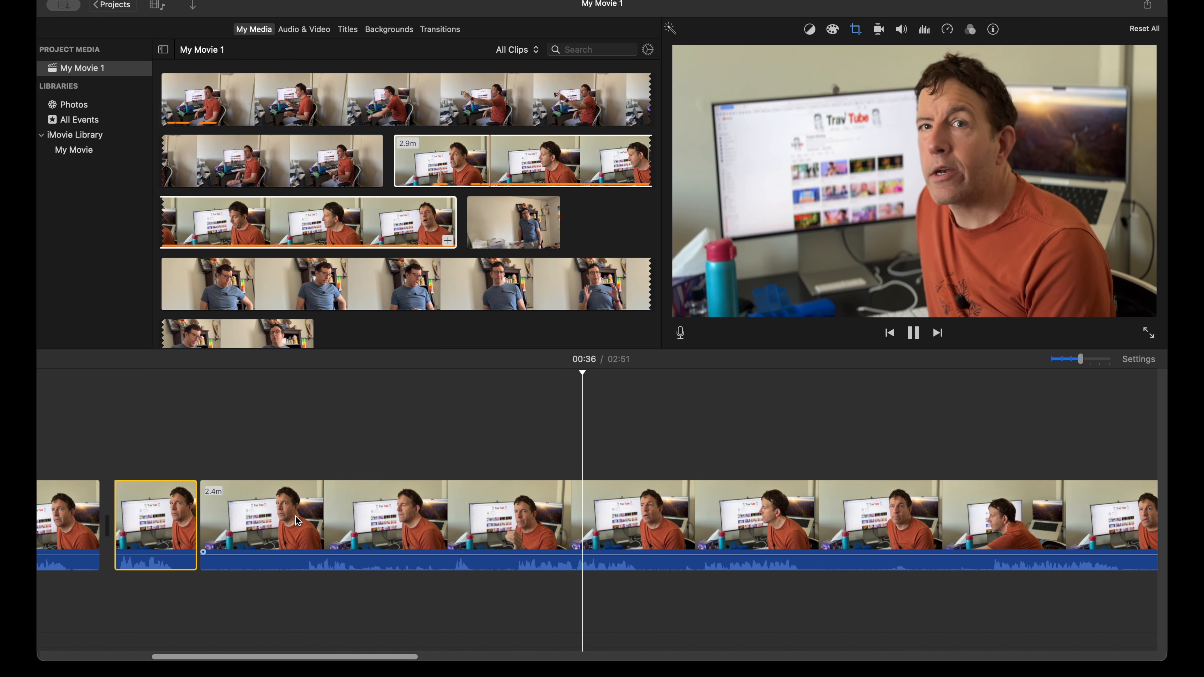
key("space")
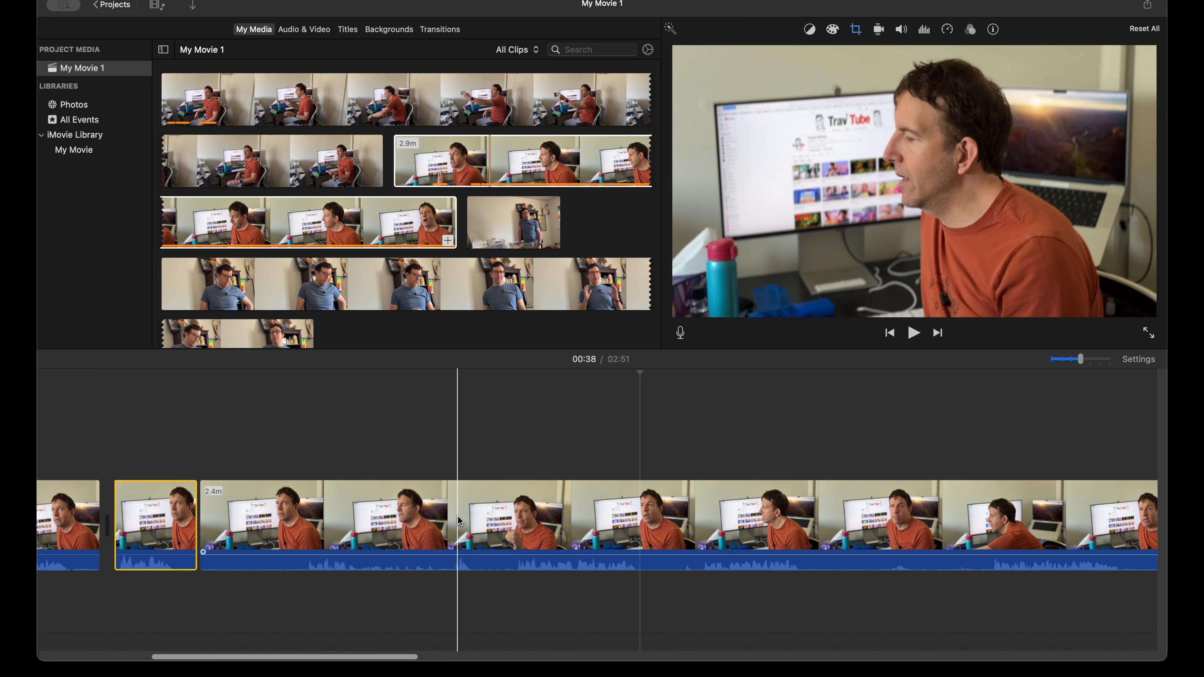
Step: Play the long close-up remainder from about 38 to 53 seconds and split it at about 40 seconds, before the good take
left_click(505, 516)
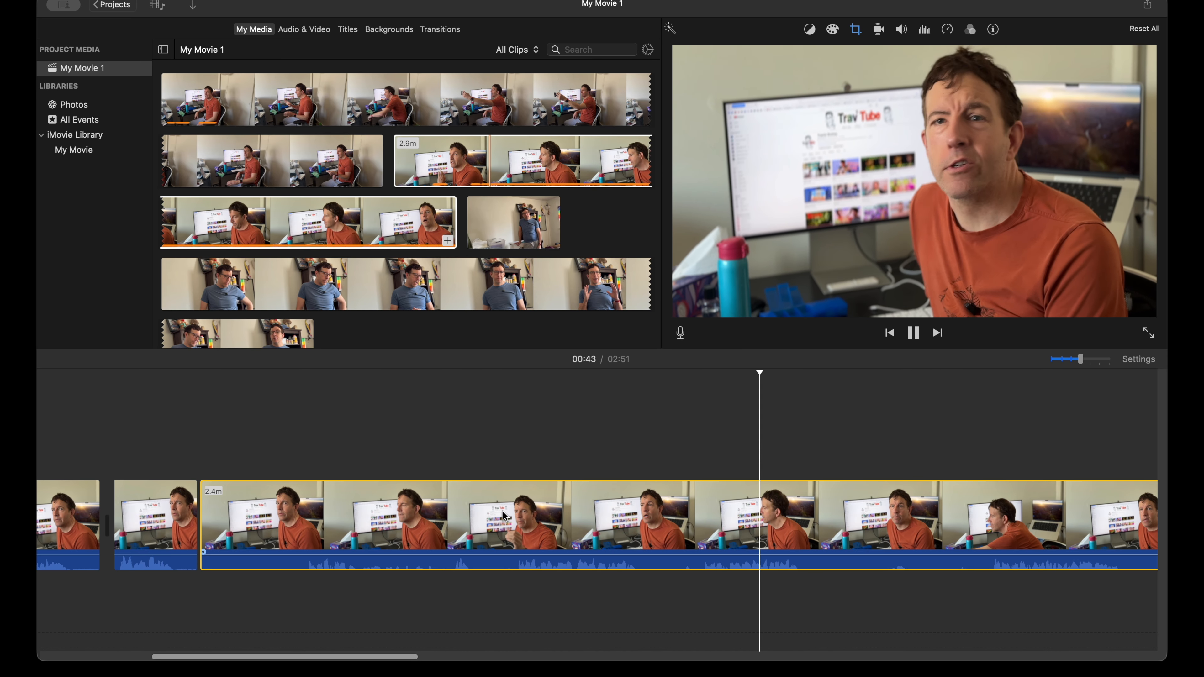
scroll(505, 516, "right", 3)
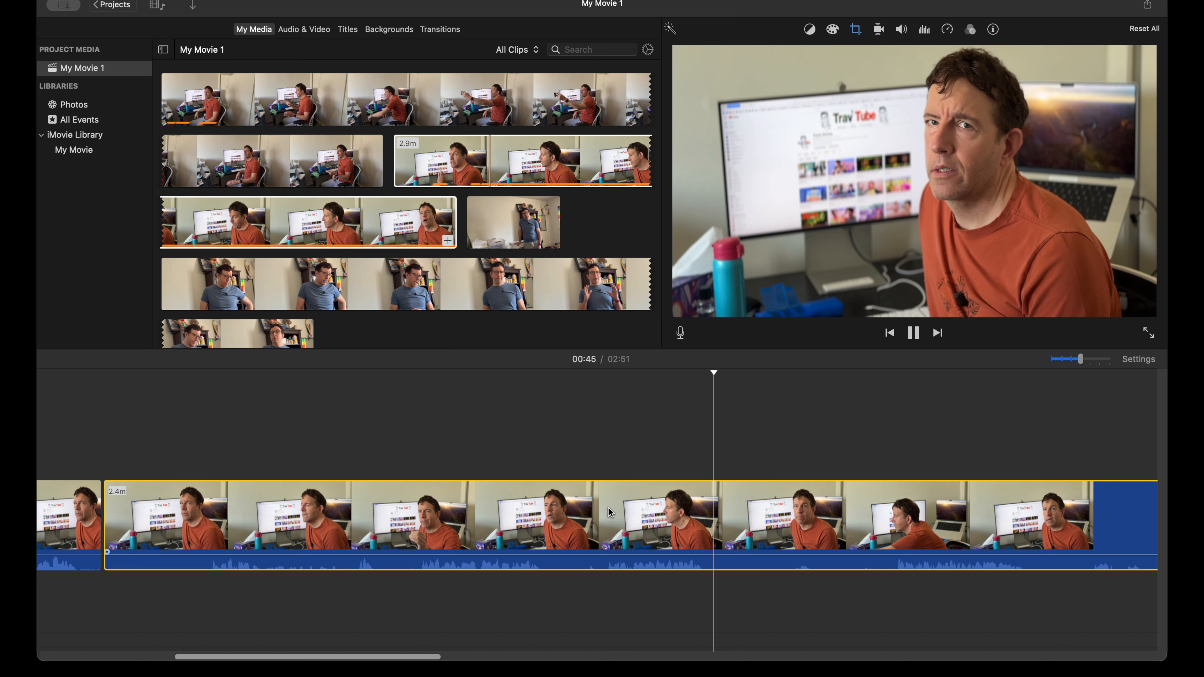
scroll(606, 507, "right", 3)
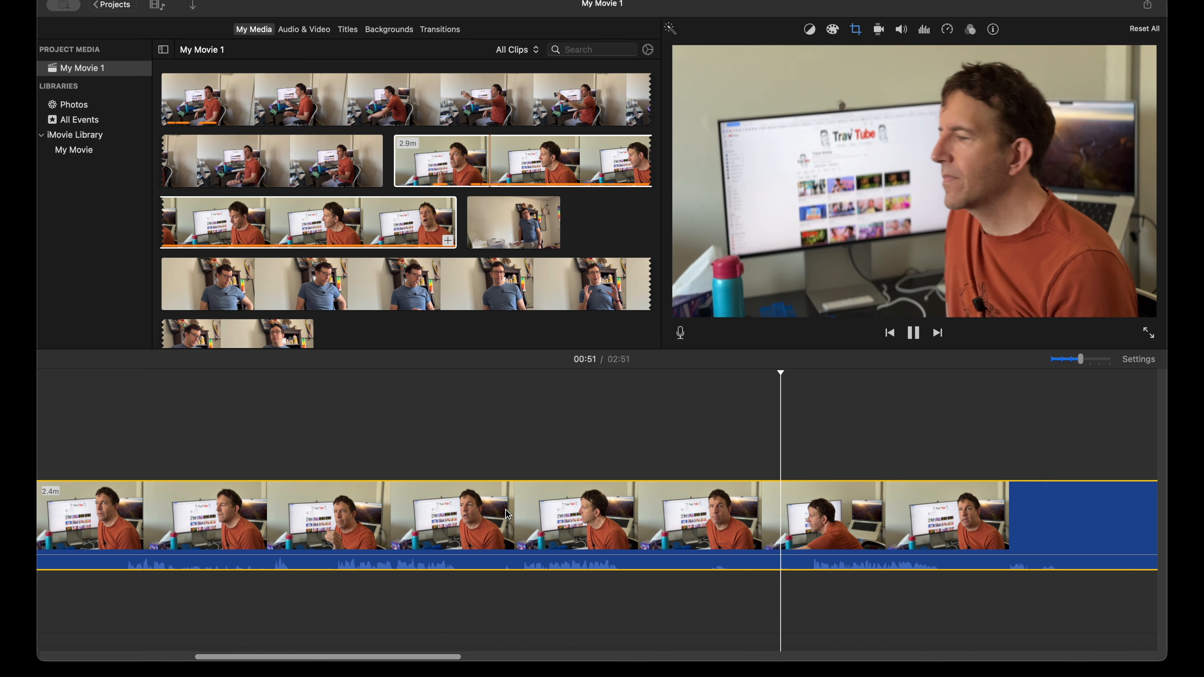
key("space")
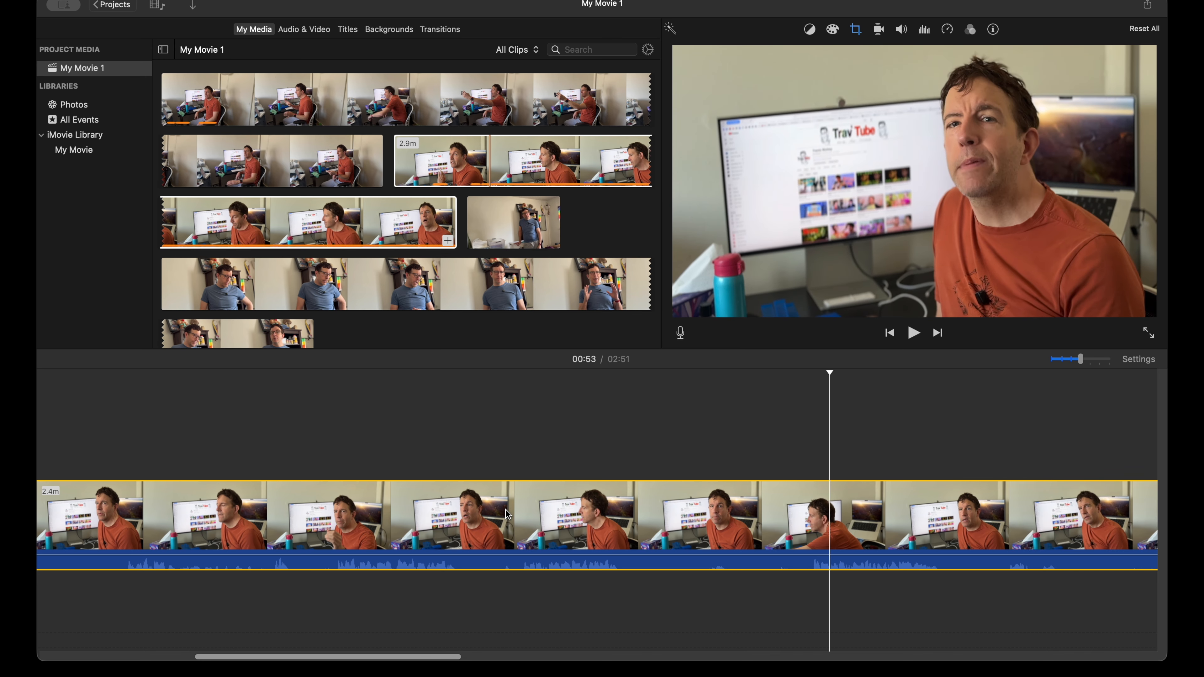
left_click(507, 515)
key("super+b")
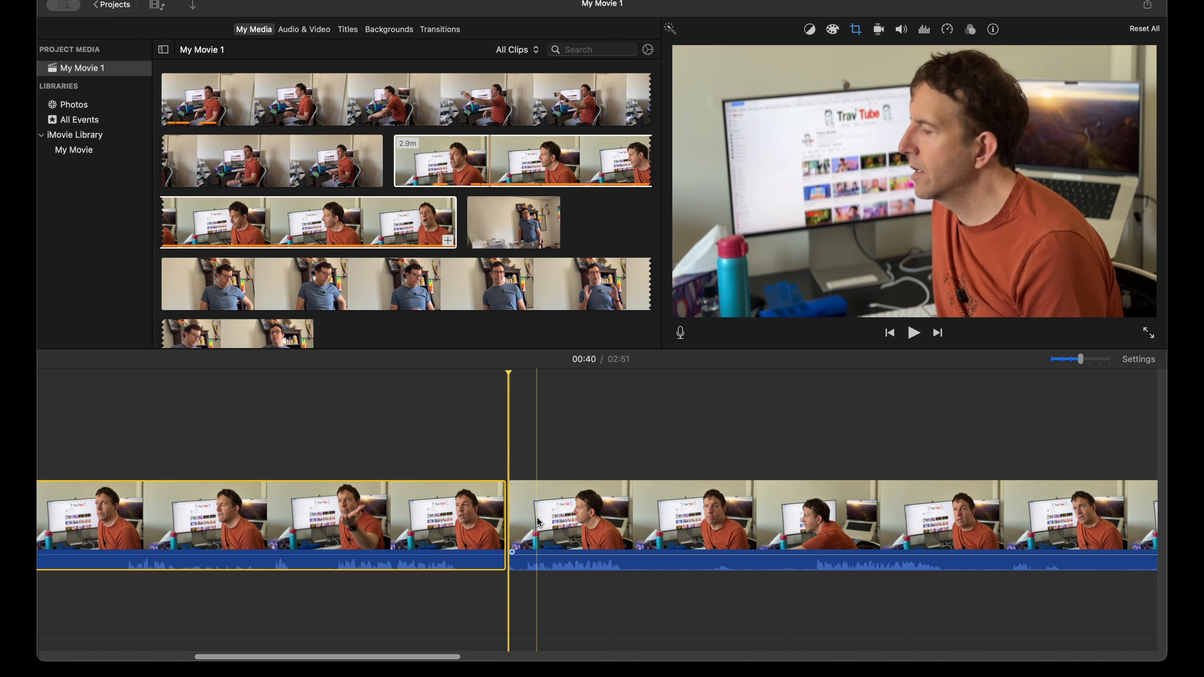
Step: Split off the good take at about 45 seconds and delete the 19.4-second piece that precedes it
left_click(639, 515)
key("super+b")
left_click(427, 522)
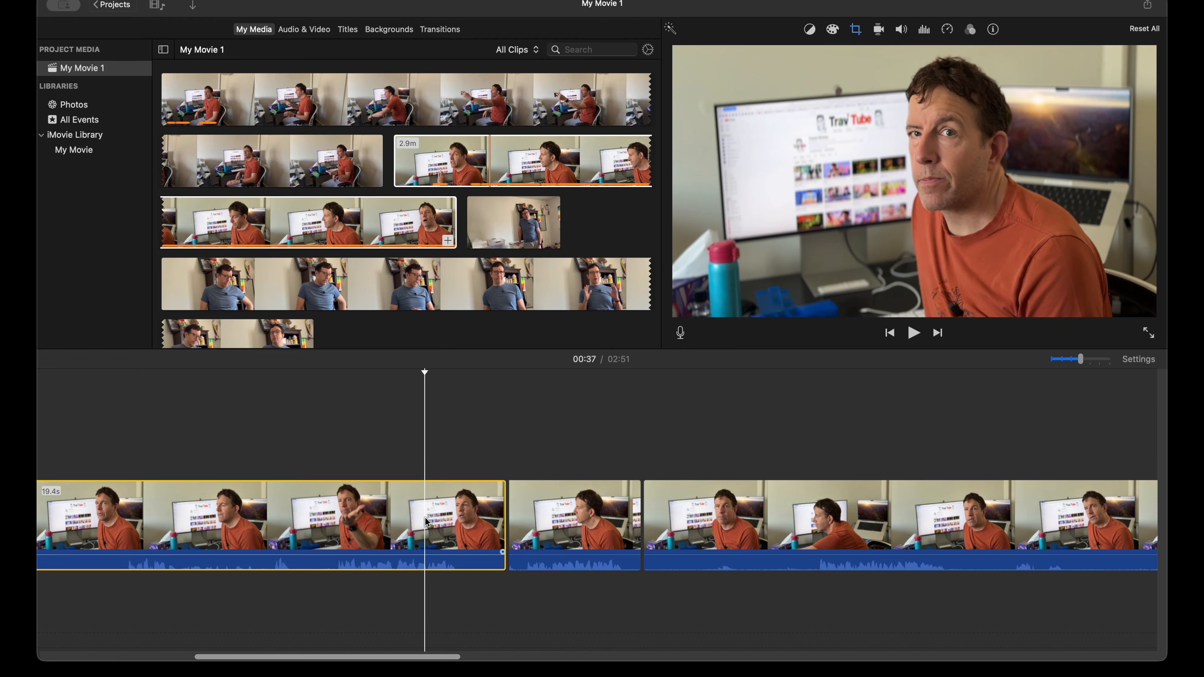
key("Delete")
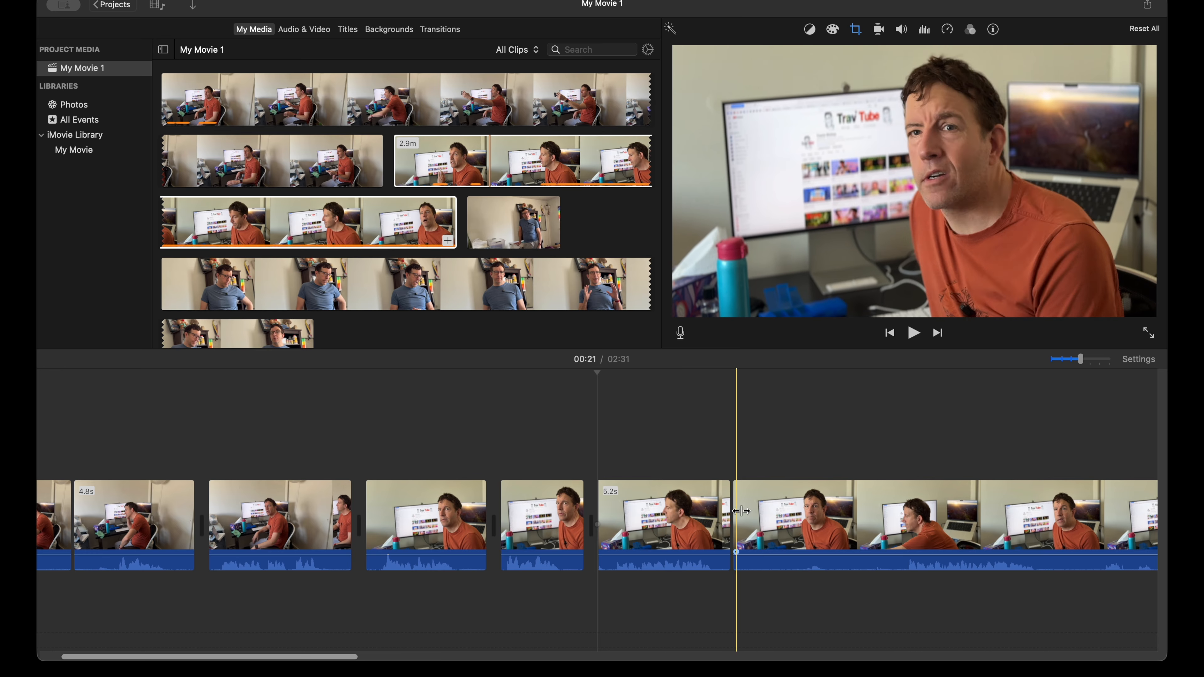
Step: Review the long close-up remainder from about 26 seconds, split it at about 1:00, and delete the piece before the cut
left_click(740, 527)
key("space")
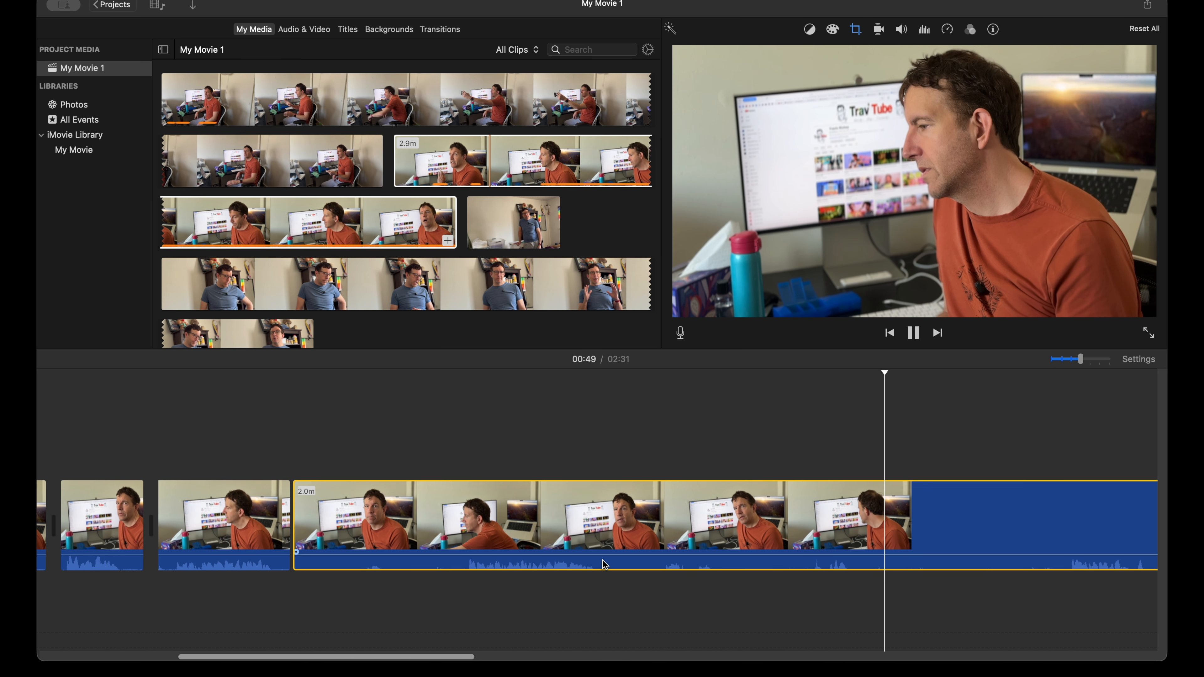
scroll(604, 564, "right", 3)
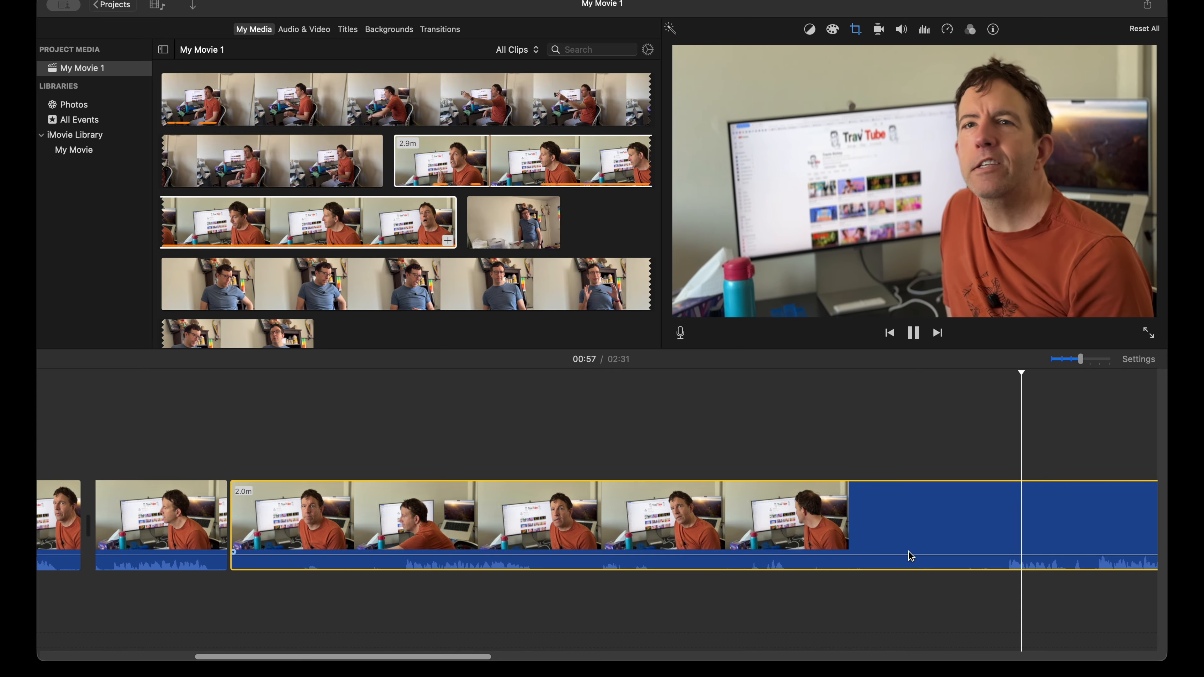
scroll(879, 551, "right", 7)
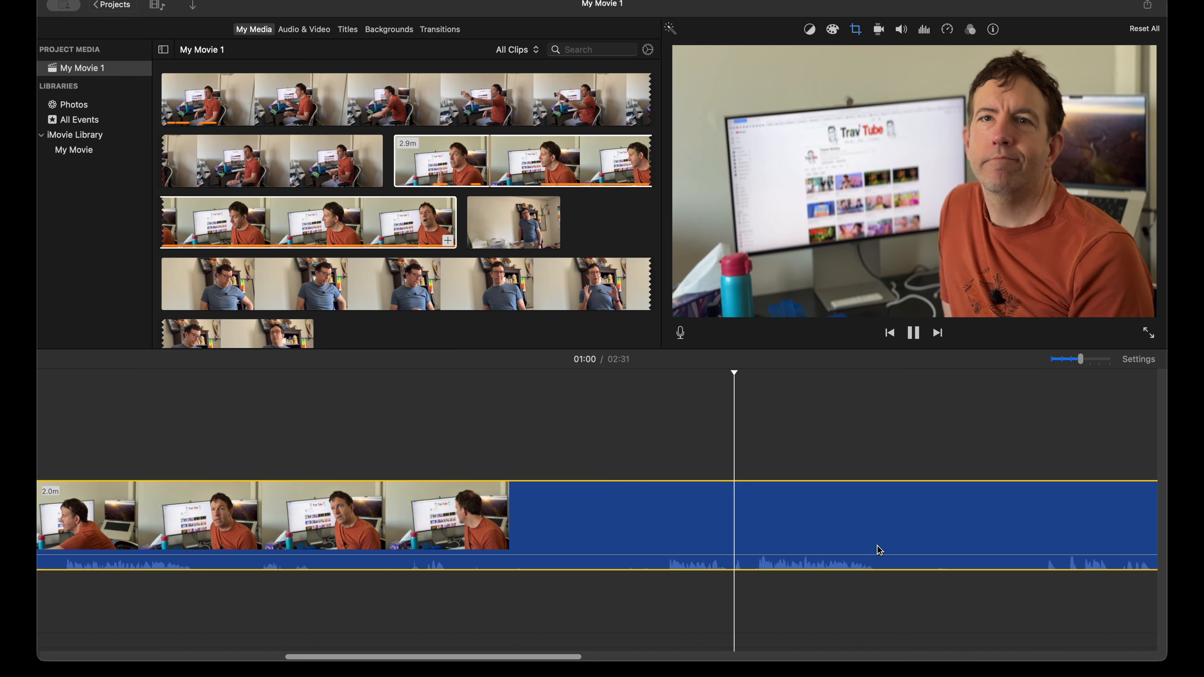
scroll(879, 551, "right", 3)
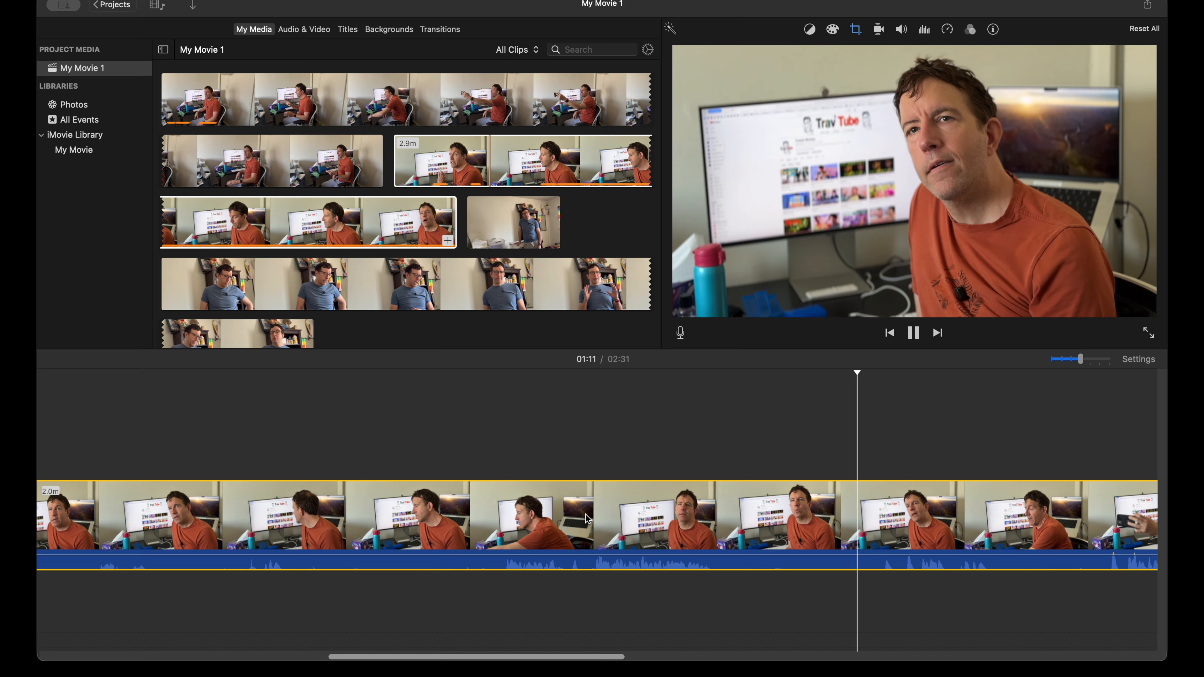
key("space")
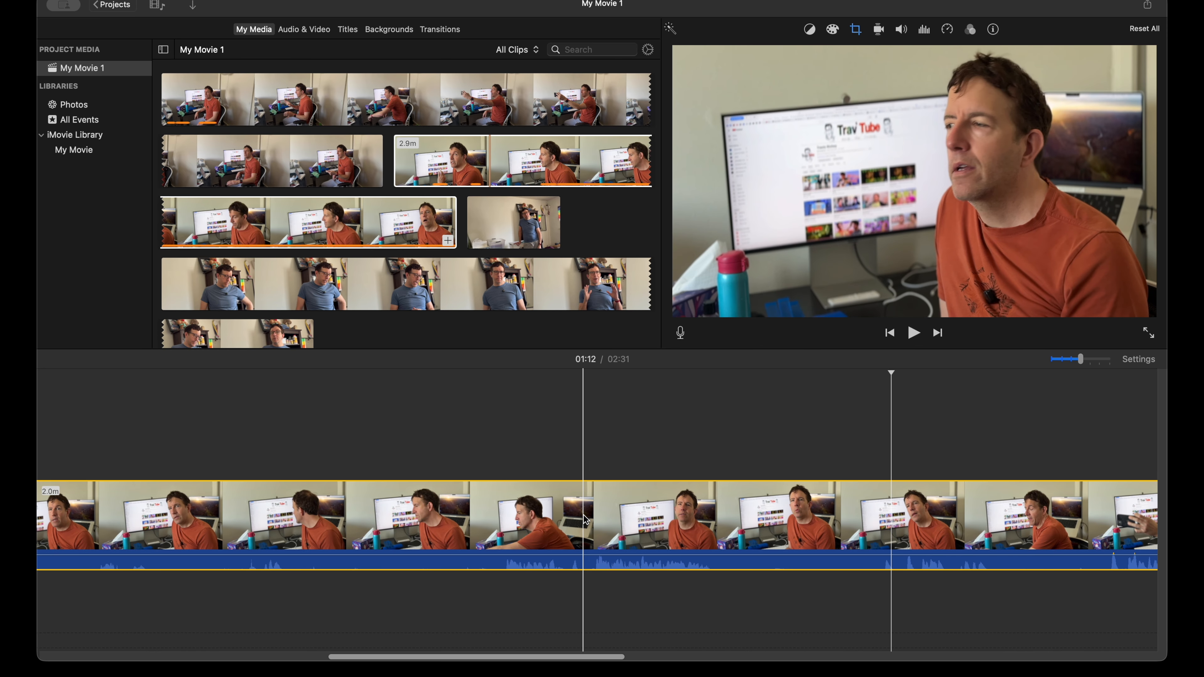
key("super+b")
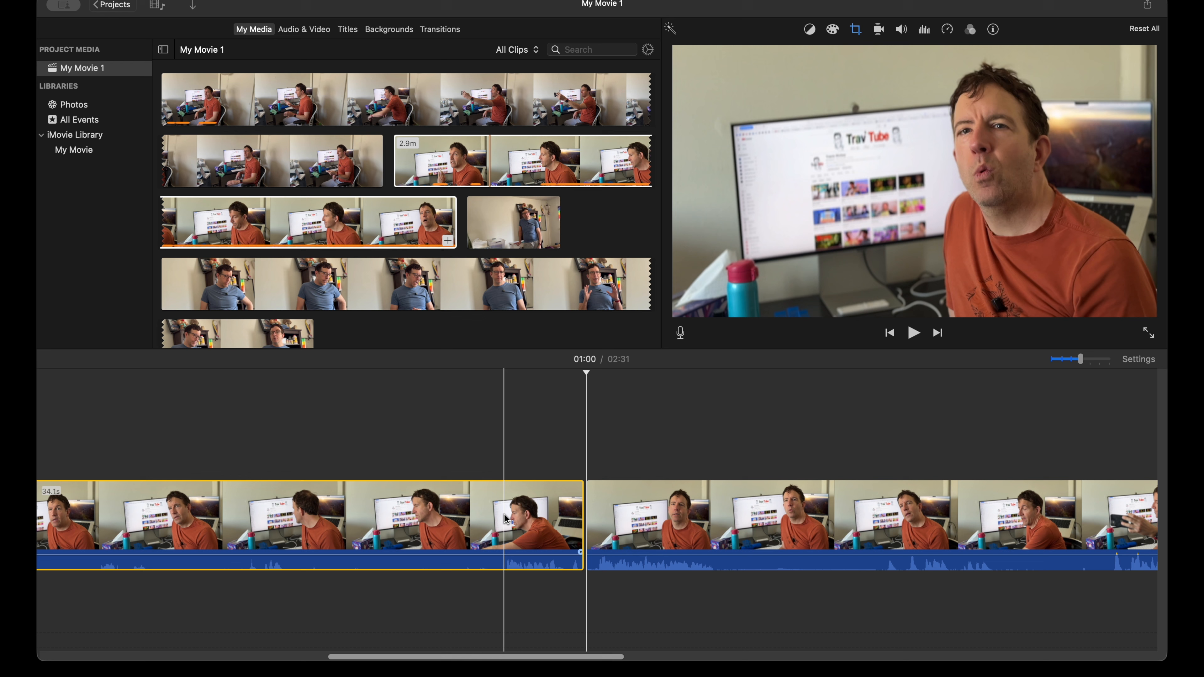
key("Delete")
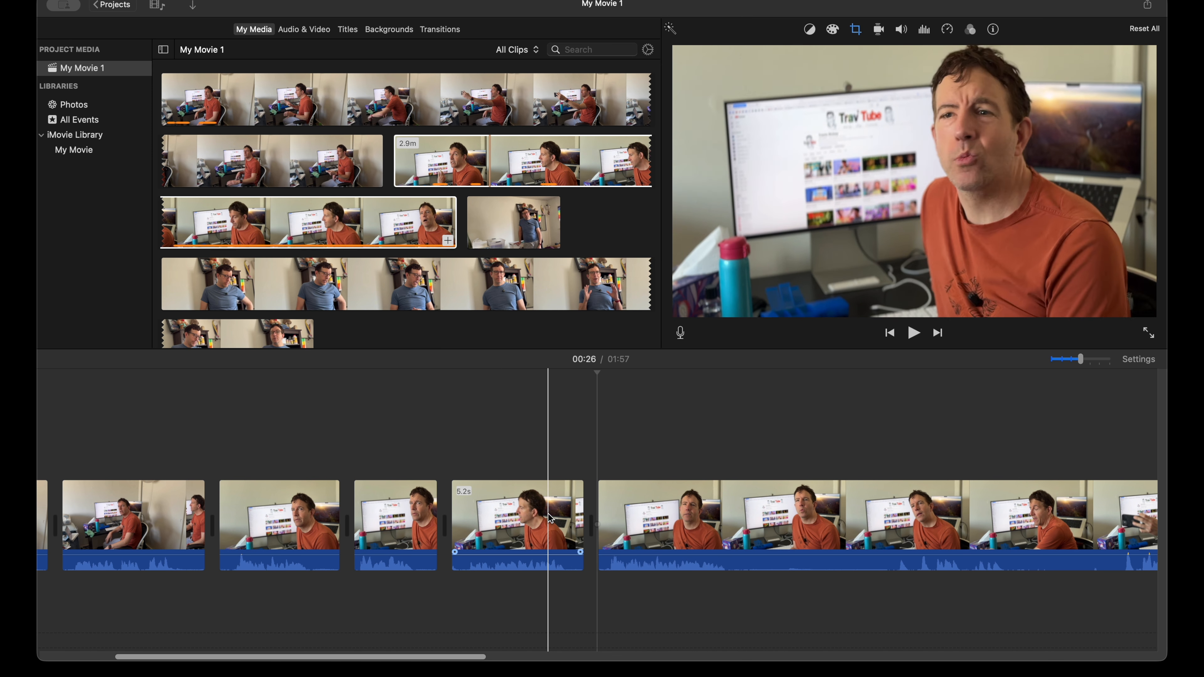
Step: Split the long close-up remainder at about 32 seconds and play the start of the following part
left_click(751, 504)
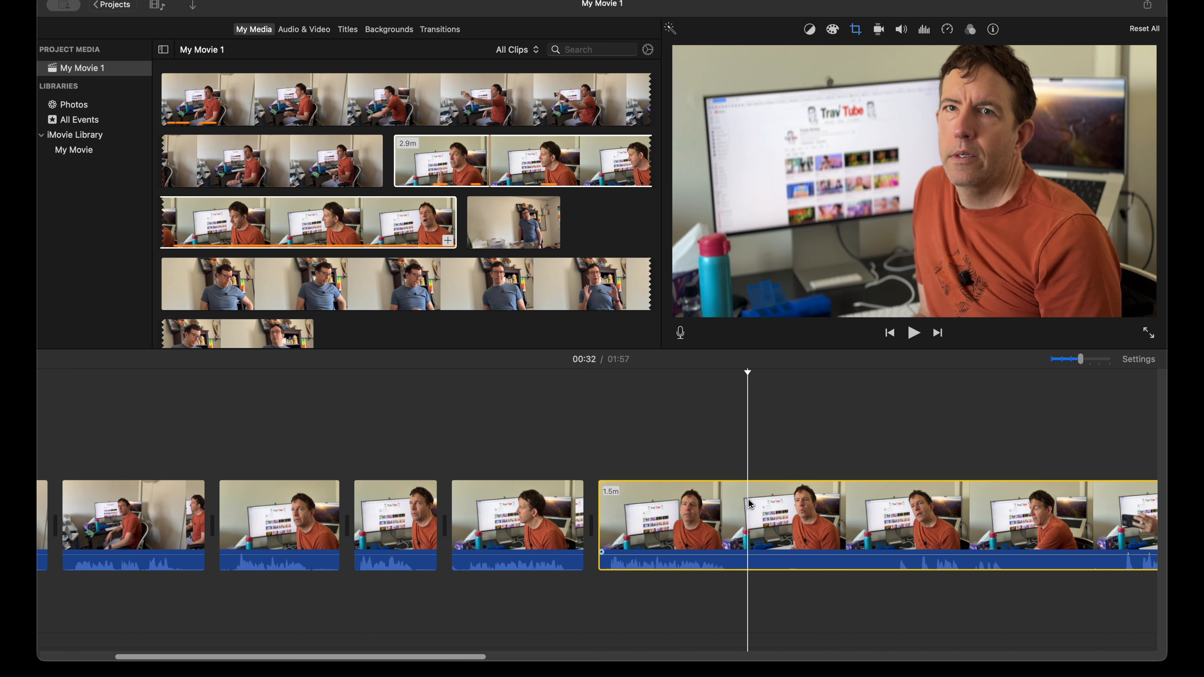
key("super+b")
key("space")
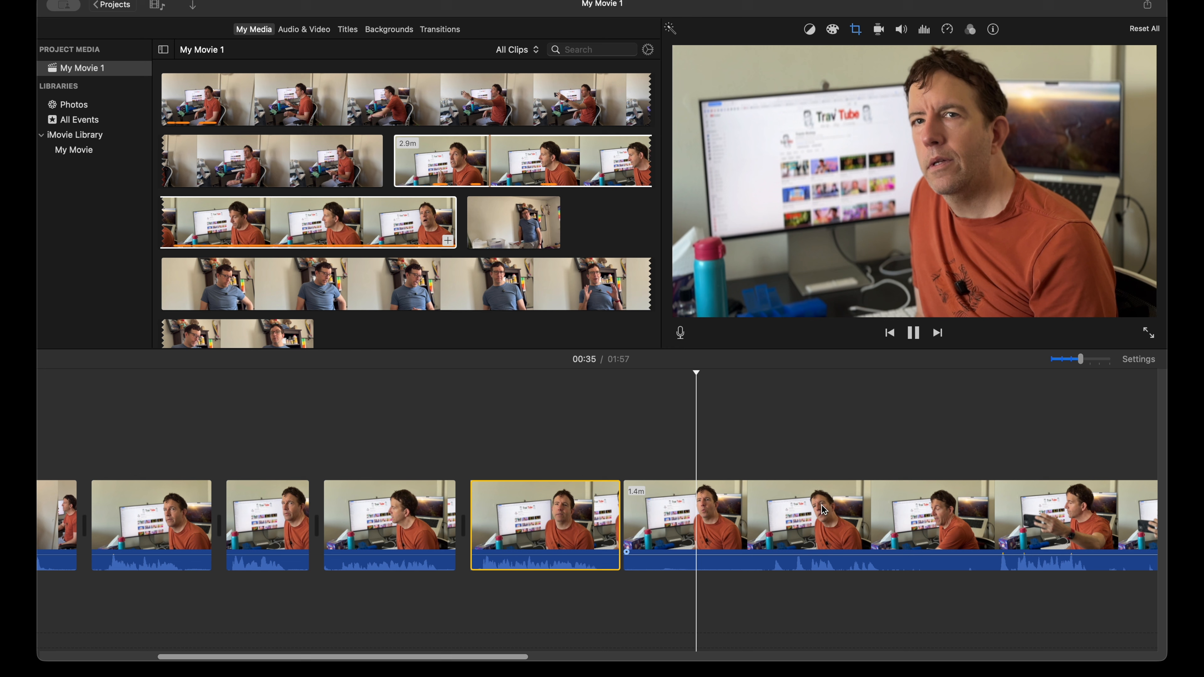
key("space")
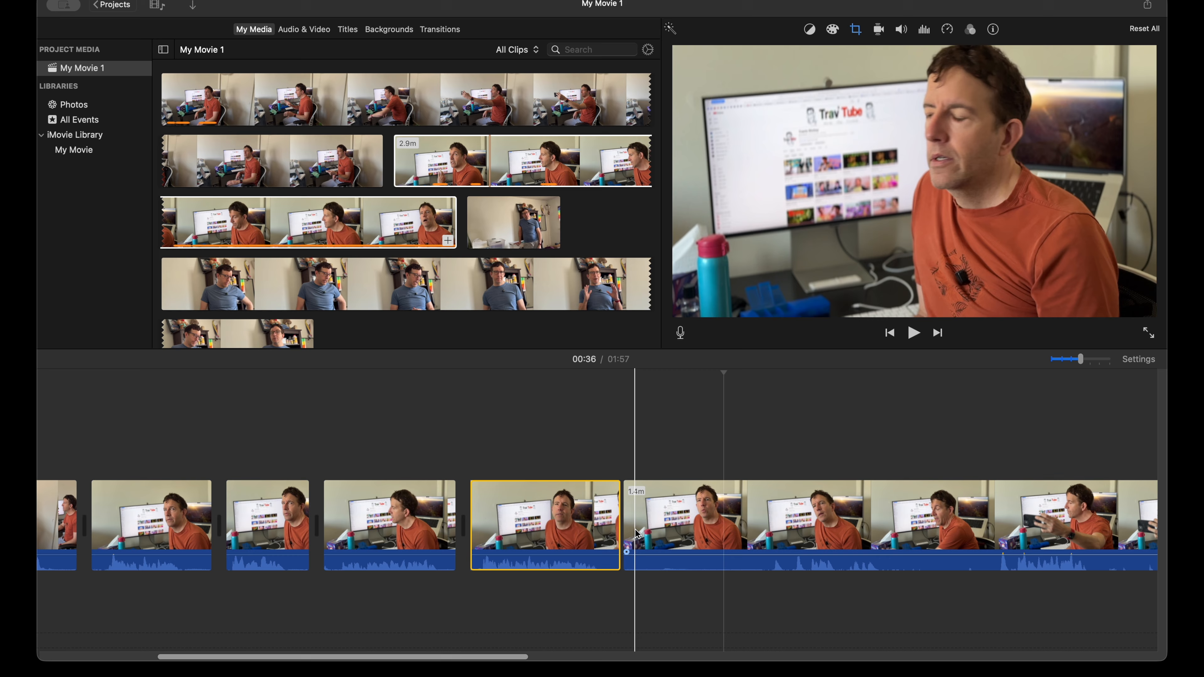
Step: Play the 1.4-minute close-up remainder to about 43 seconds, split it at about 37 seconds, and delete the short piece before the cut
scroll(640, 529, "right", 3)
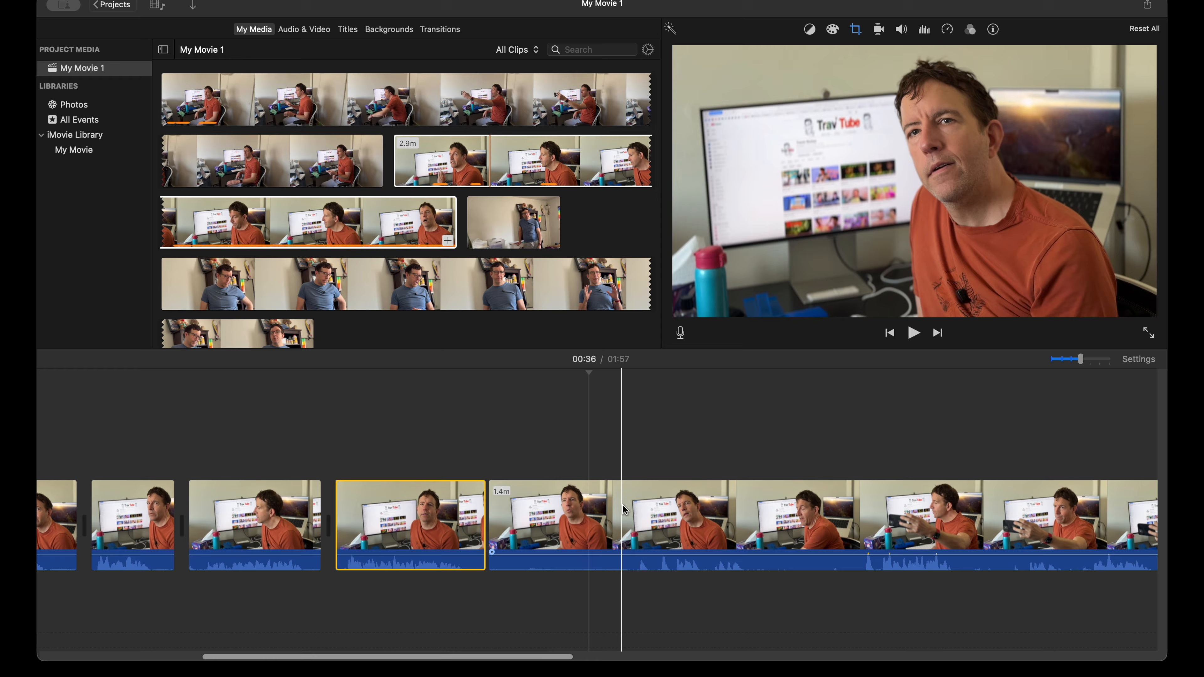
key("space")
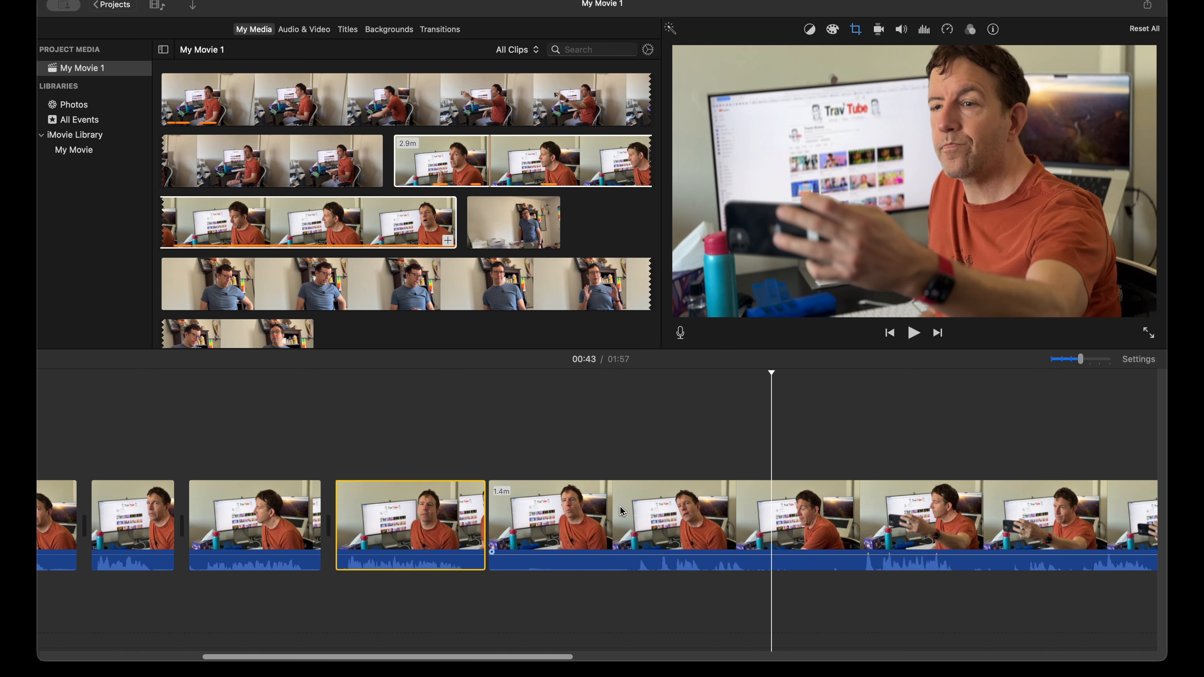
left_click(621, 510)
key("space")
key("space")
left_click(620, 506)
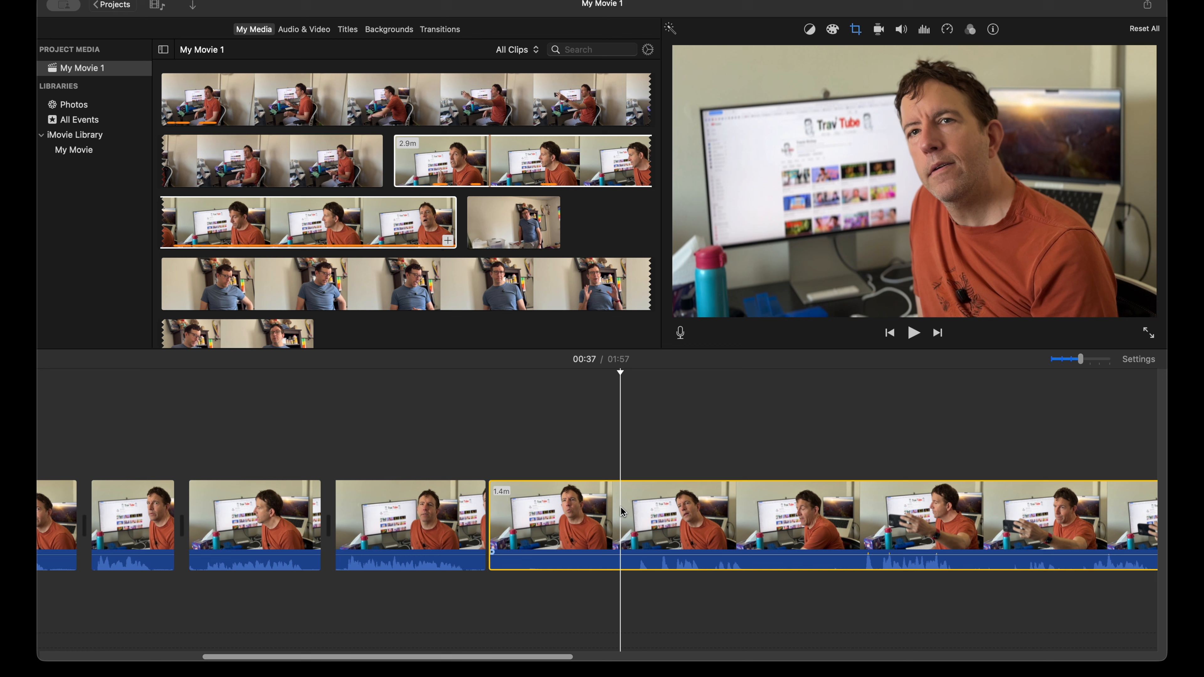
key("cmd+b")
left_click_drag(559, 518, 559, 519)
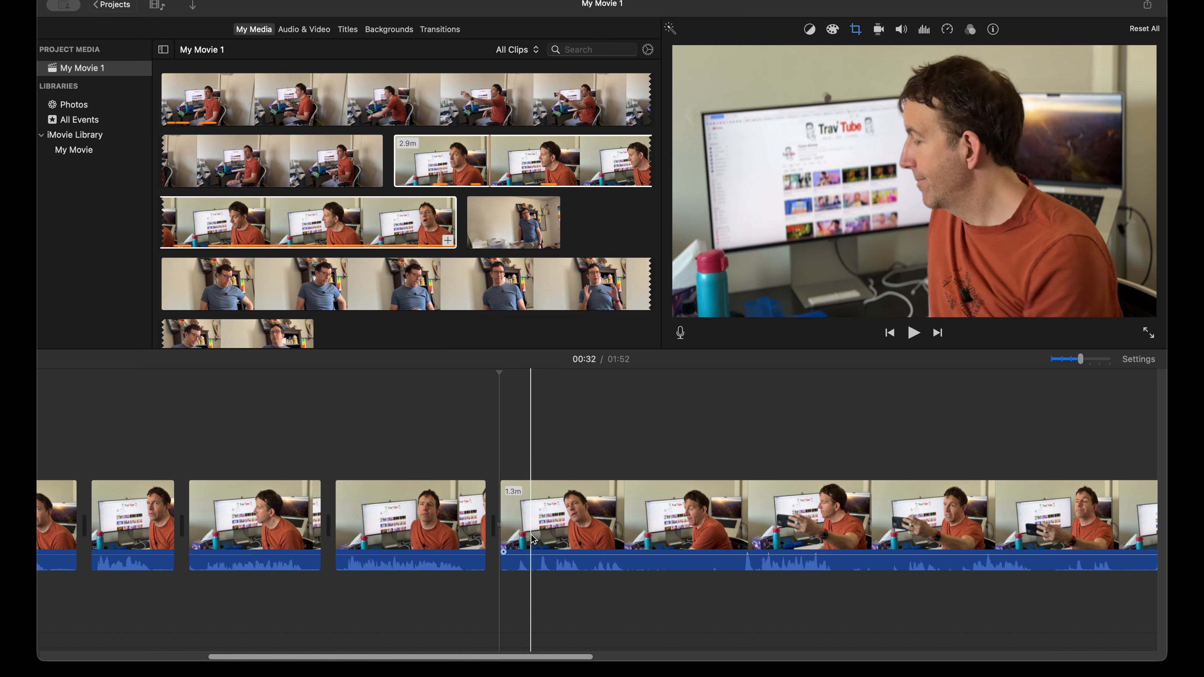
Step: Play the 1.3-minute close-up remainder to about 39 seconds and split it at about 36 seconds, after the short line
key("space")
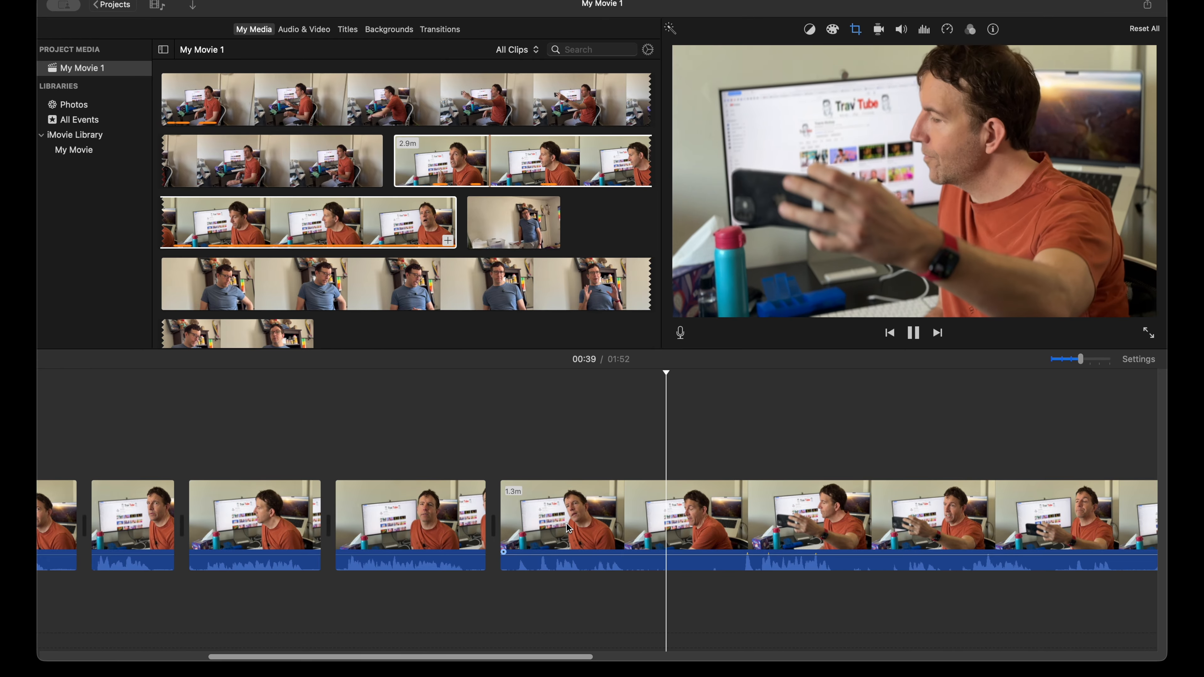
key("space")
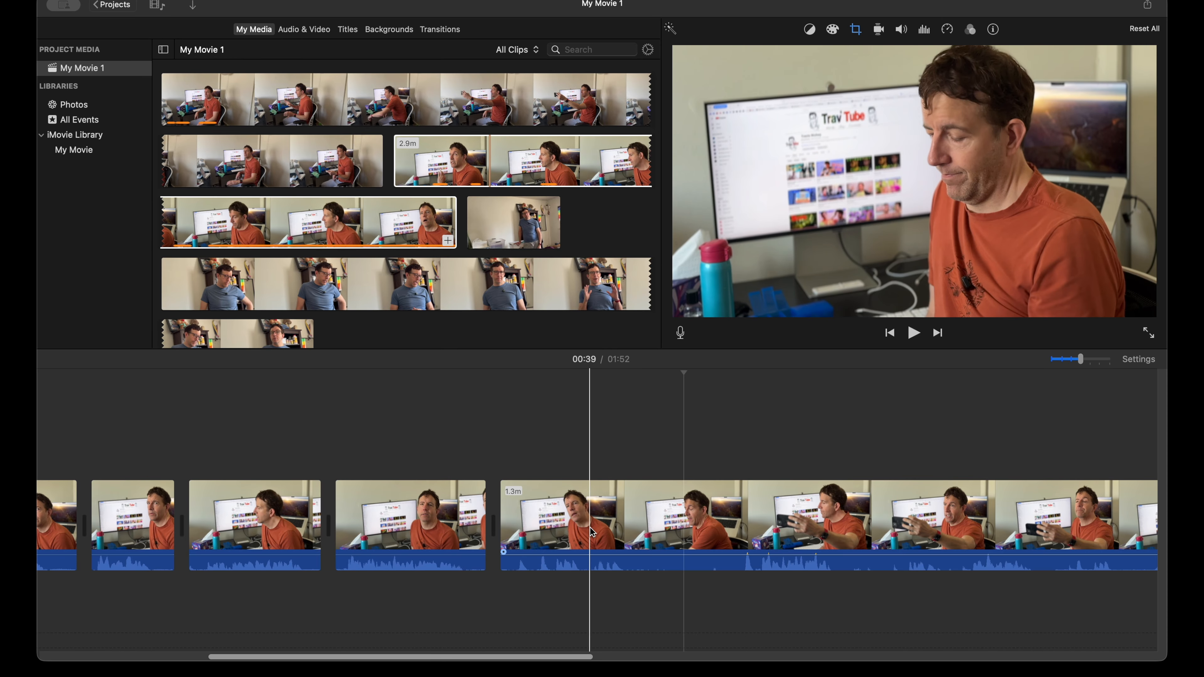
left_click(592, 533)
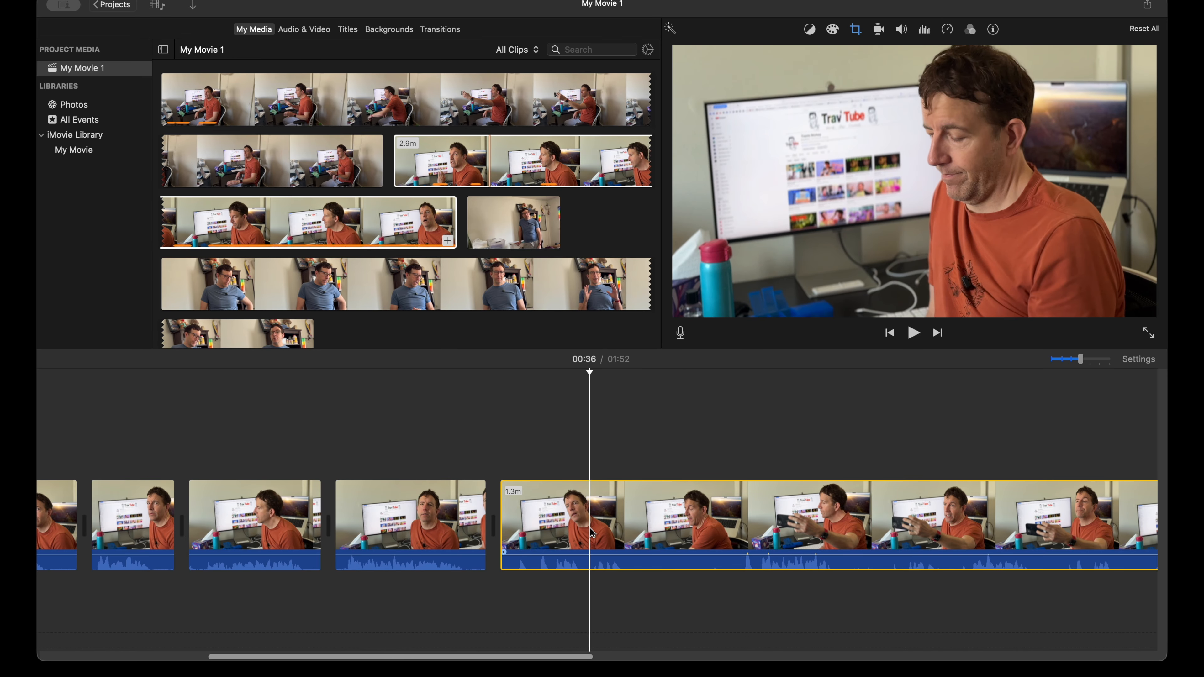
key("super+b")
Step: Review the 1.2-minute close-up remainder to about 51 seconds, split it at about 41 seconds, and delete the 5.6-second piece before the cut
scroll(657, 517, "right", 10)
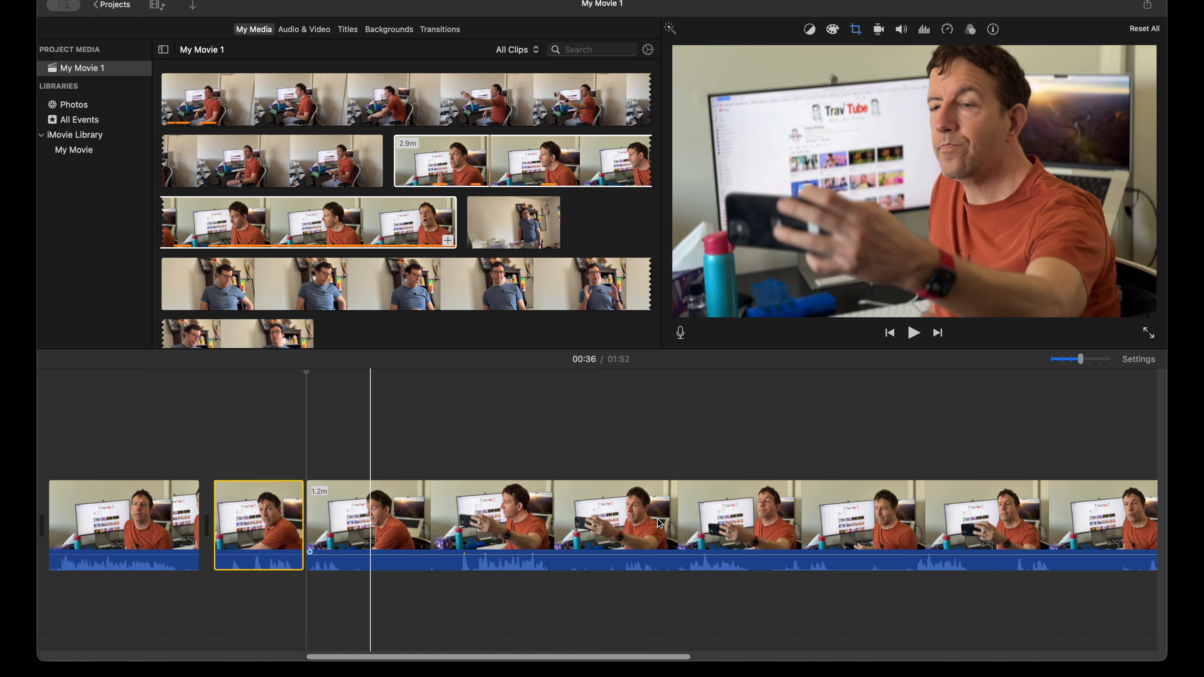
key("space")
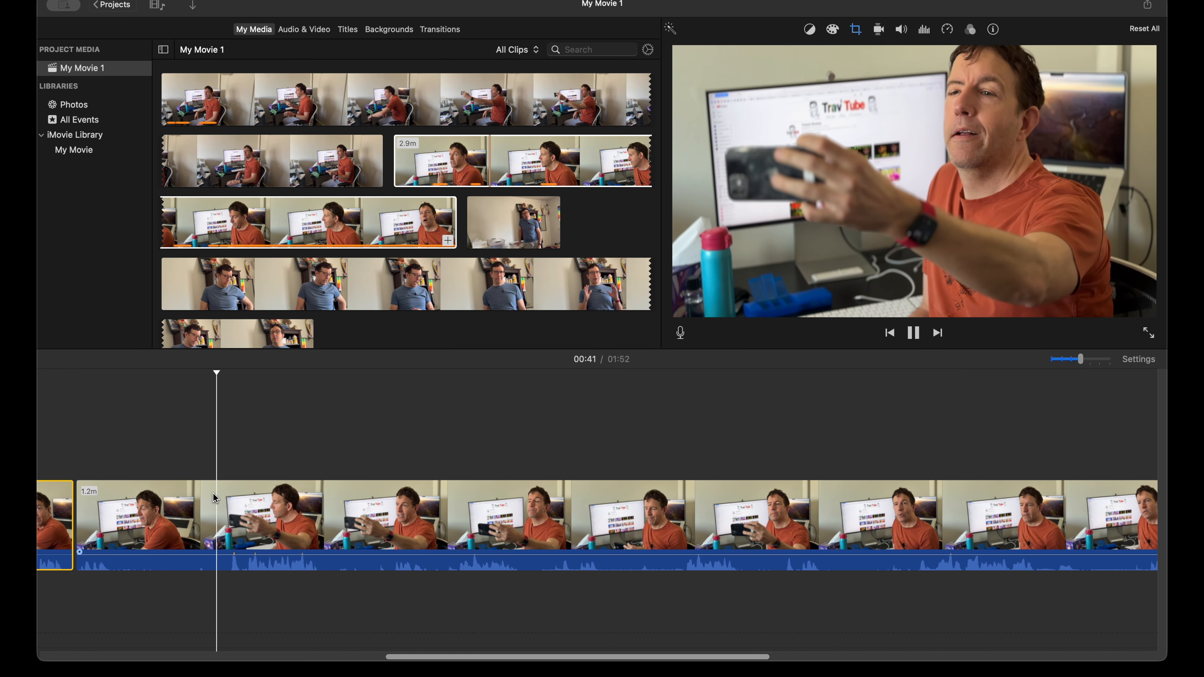
scroll(230, 501, "left", 3)
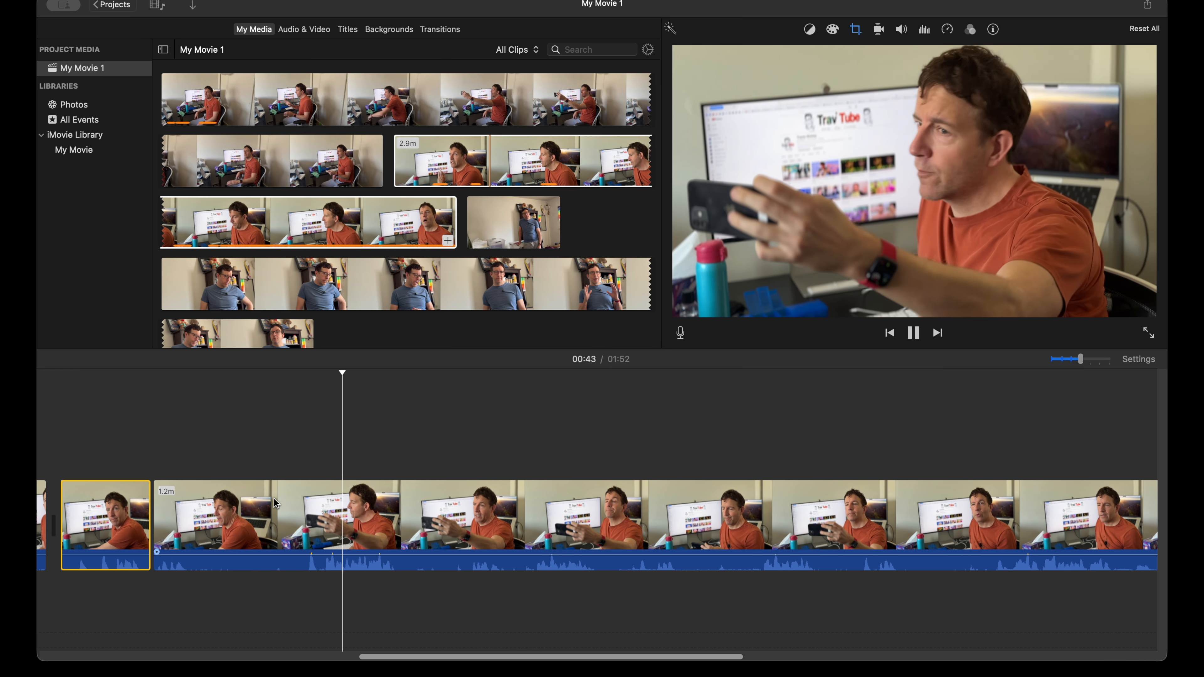
scroll(303, 510, "left", 3)
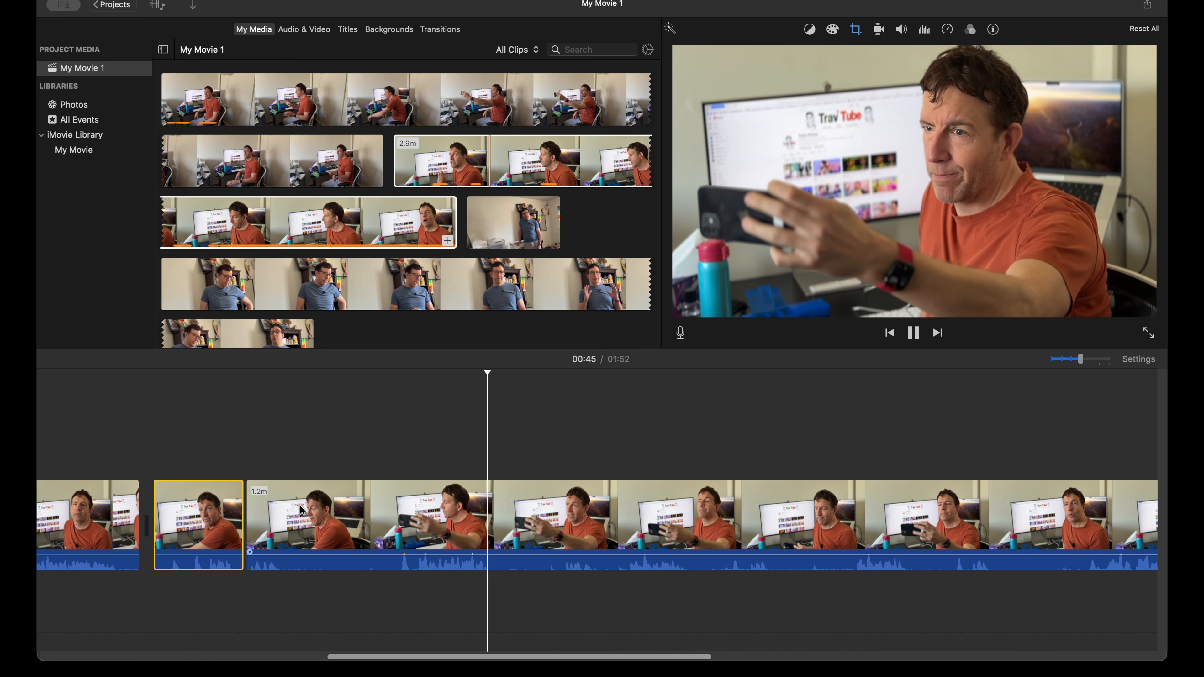
scroll(437, 526, "left", 3)
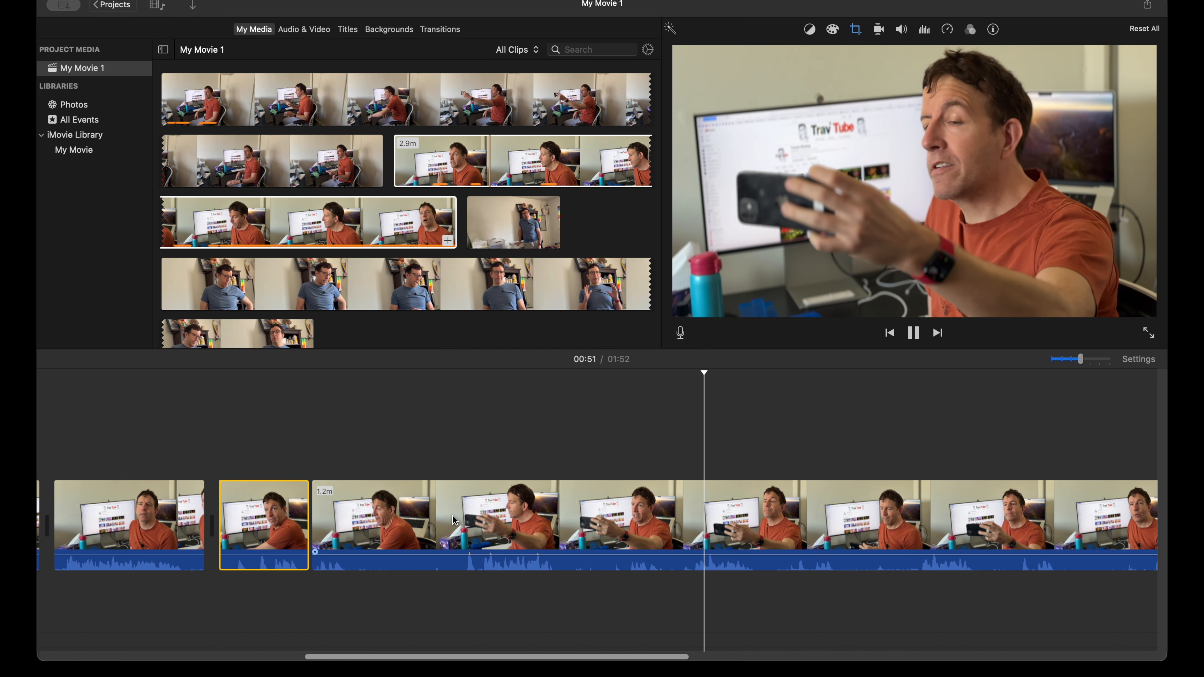
left_click(455, 515)
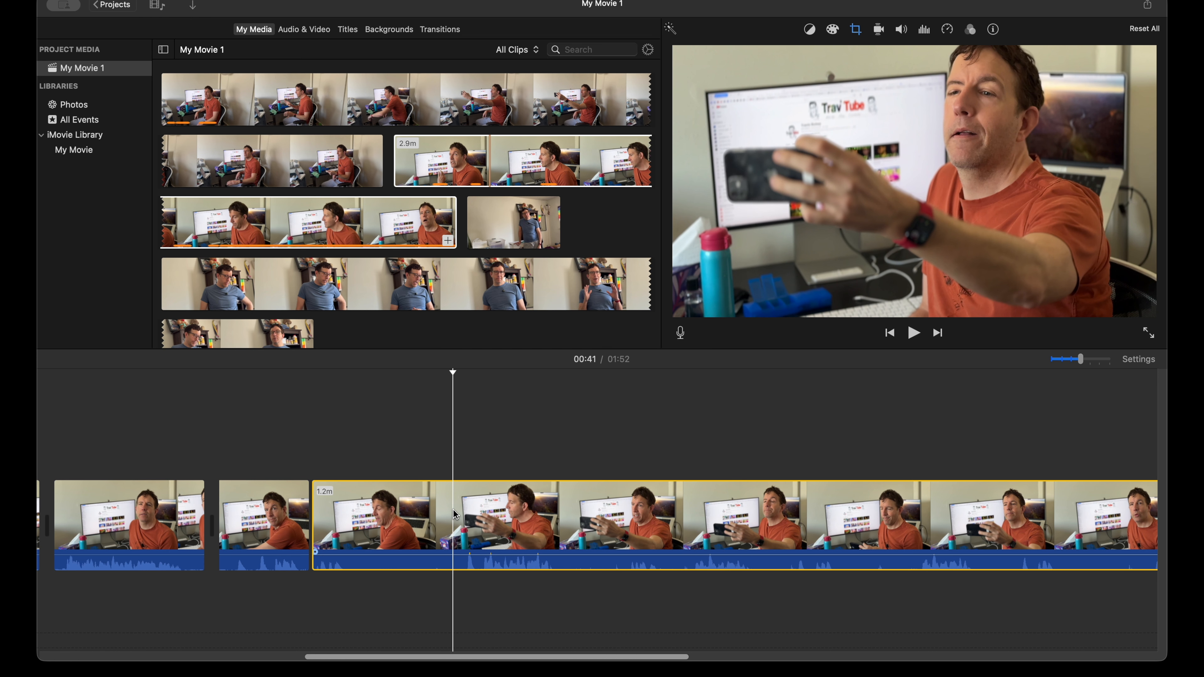
key("super+b")
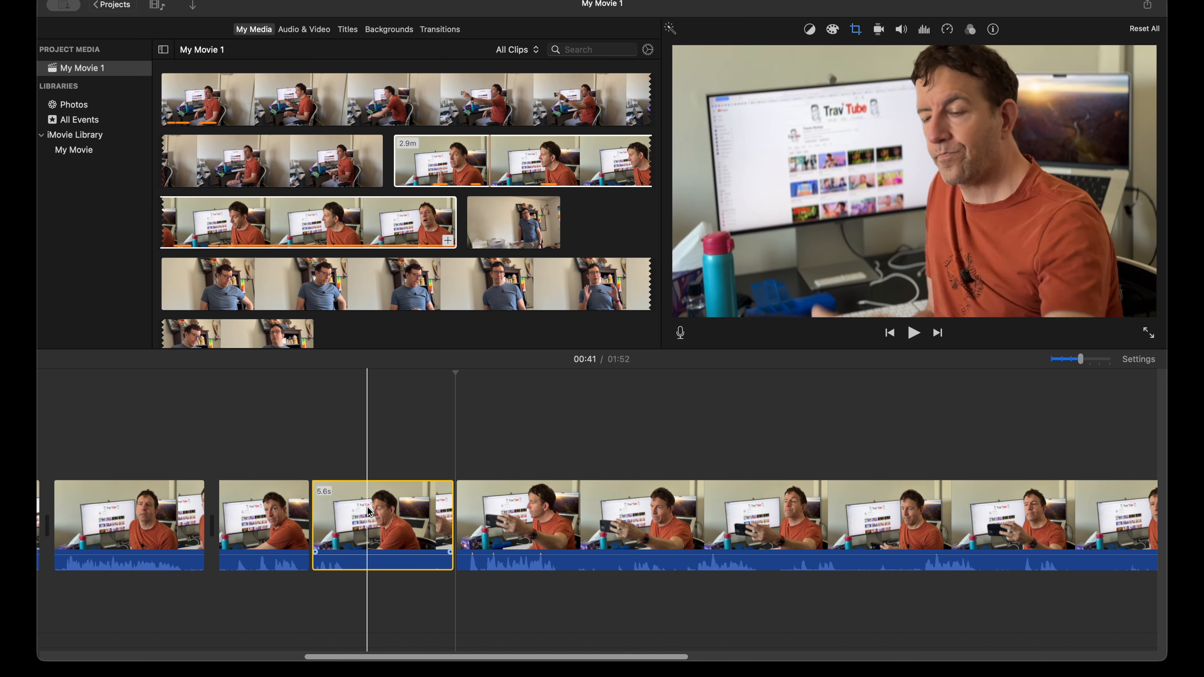
key("Delete")
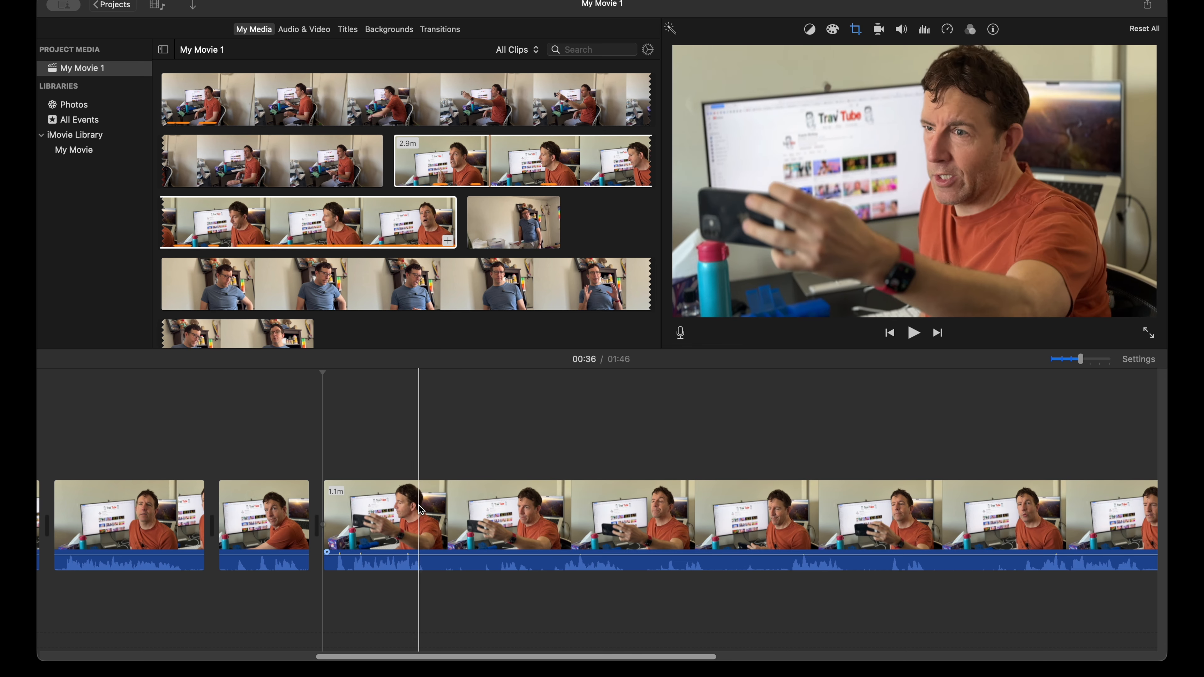
Step: Split the close-up remainder at about 40 seconds and play the following part, replaying it from about 44 seconds
left_click(440, 503)
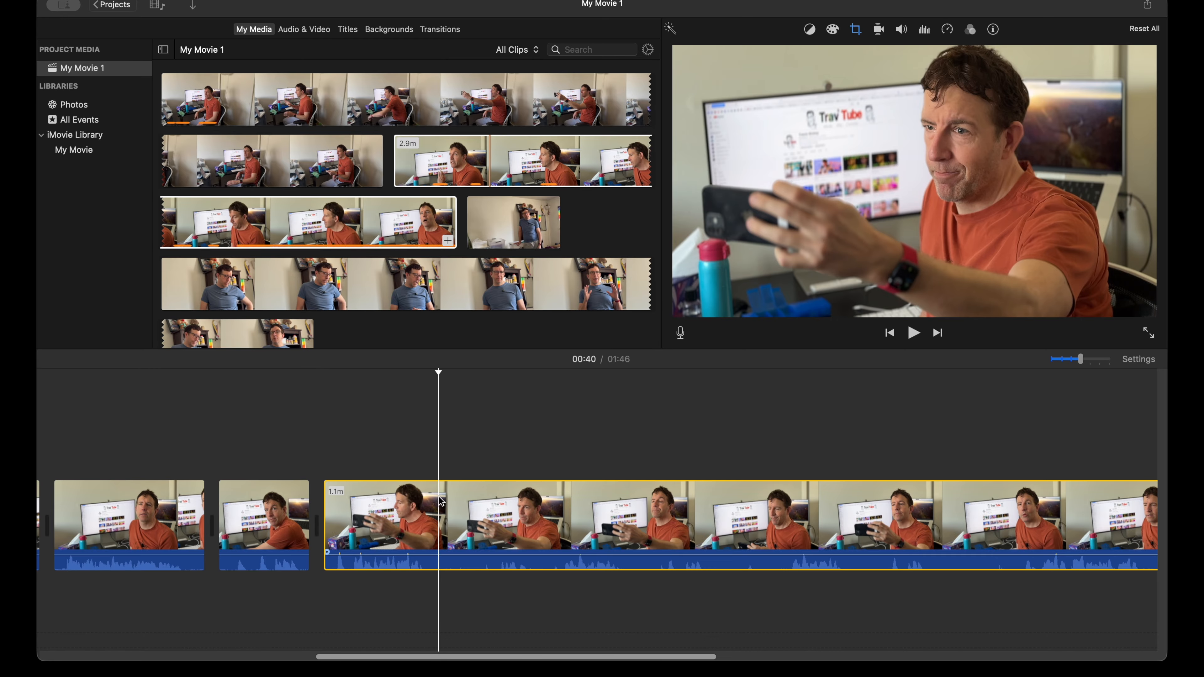
key("super+b")
key("space")
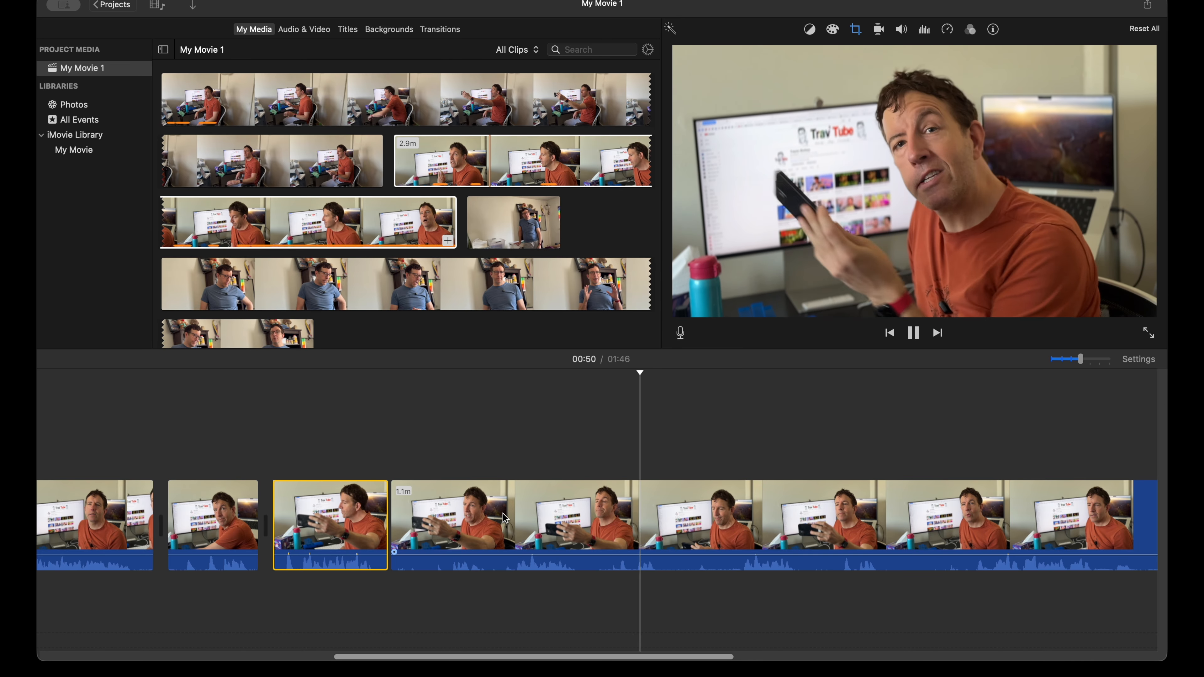
left_click(495, 516)
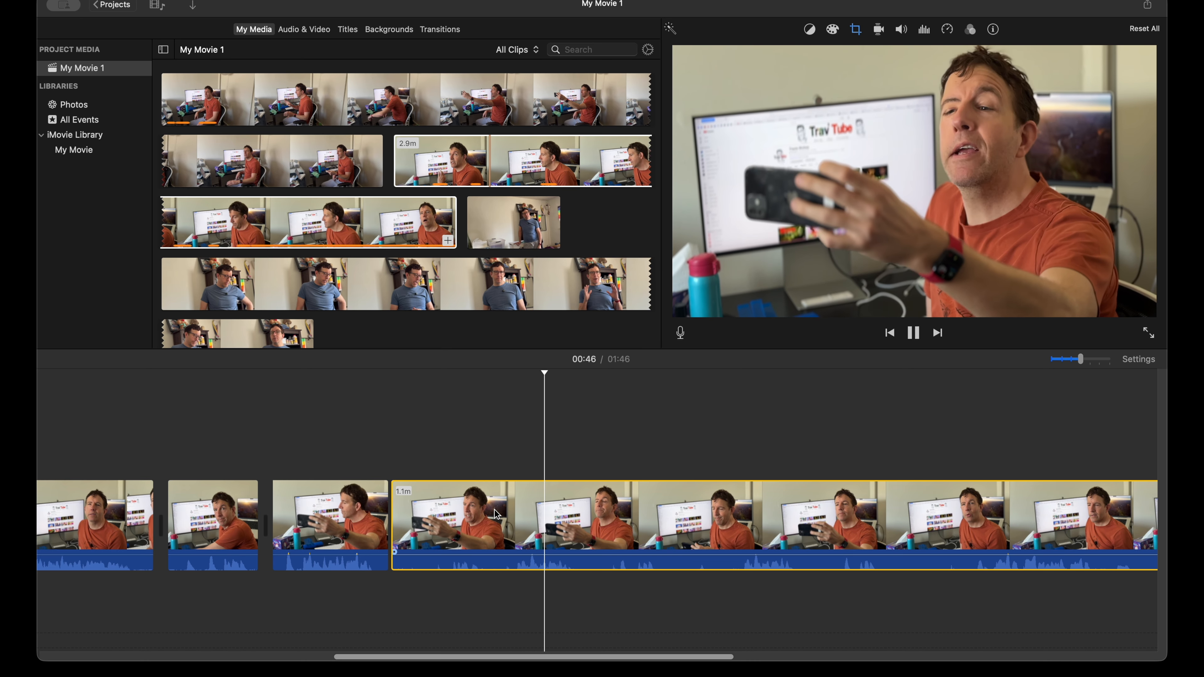
Step: Split the 1.1-minute close-up remainder at about 44 seconds and delete the 4.1-second piece before the cut
left_click(496, 515)
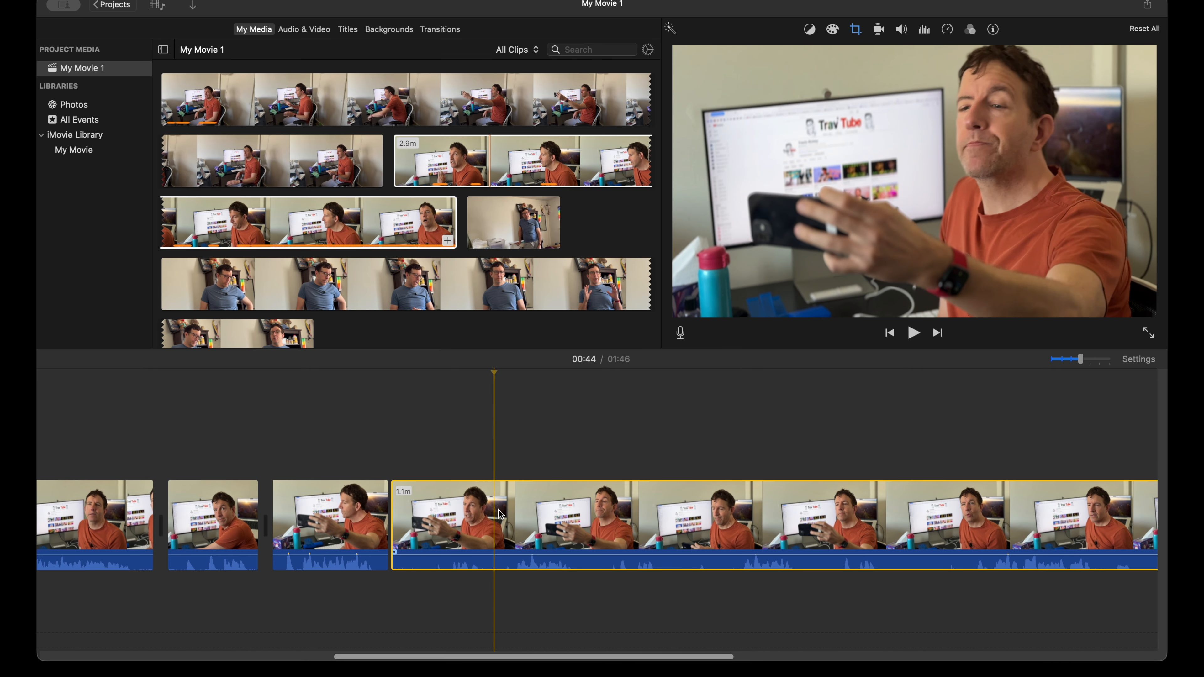
key("super+b")
left_click(482, 512)
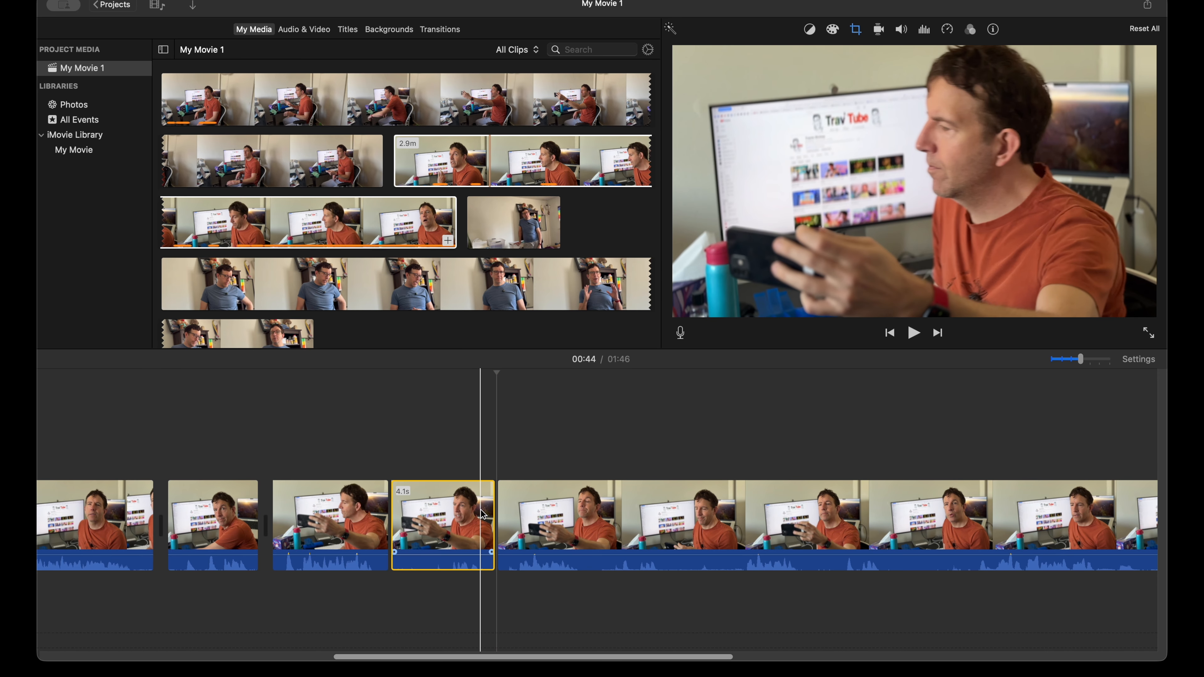
key("Delete")
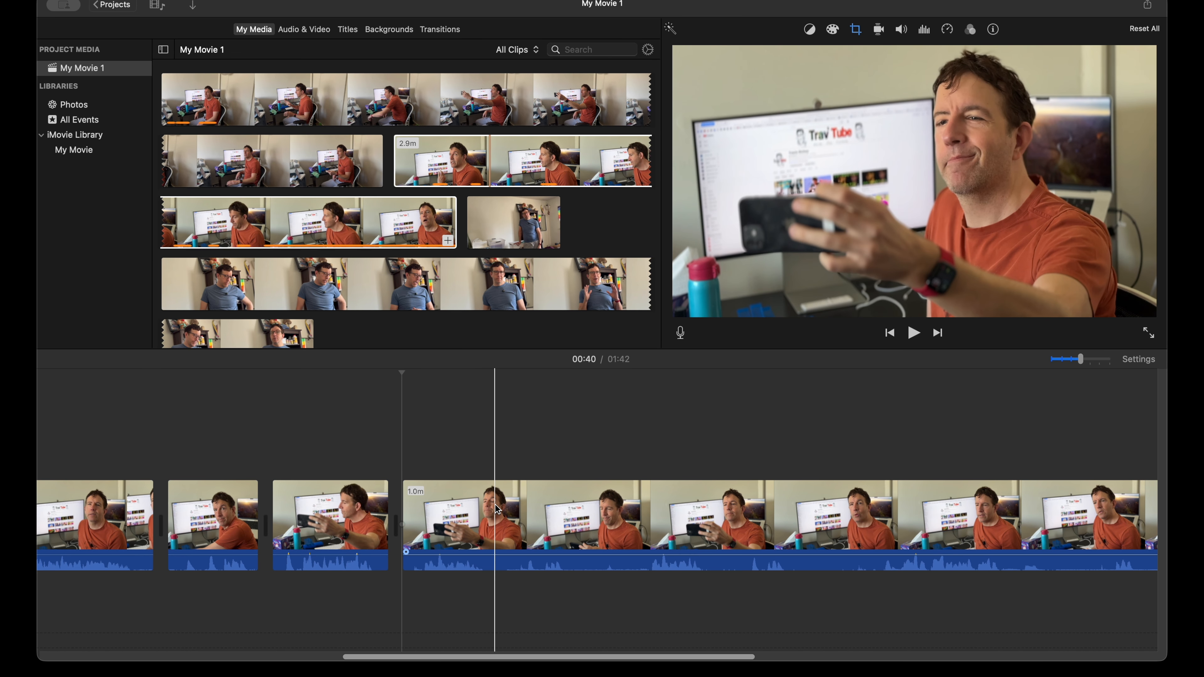
Step: Split the 1.0-minute close-up remainder at about 44 seconds, after the short line, and play the following part to about 47 seconds
left_click(498, 503)
key("super+b")
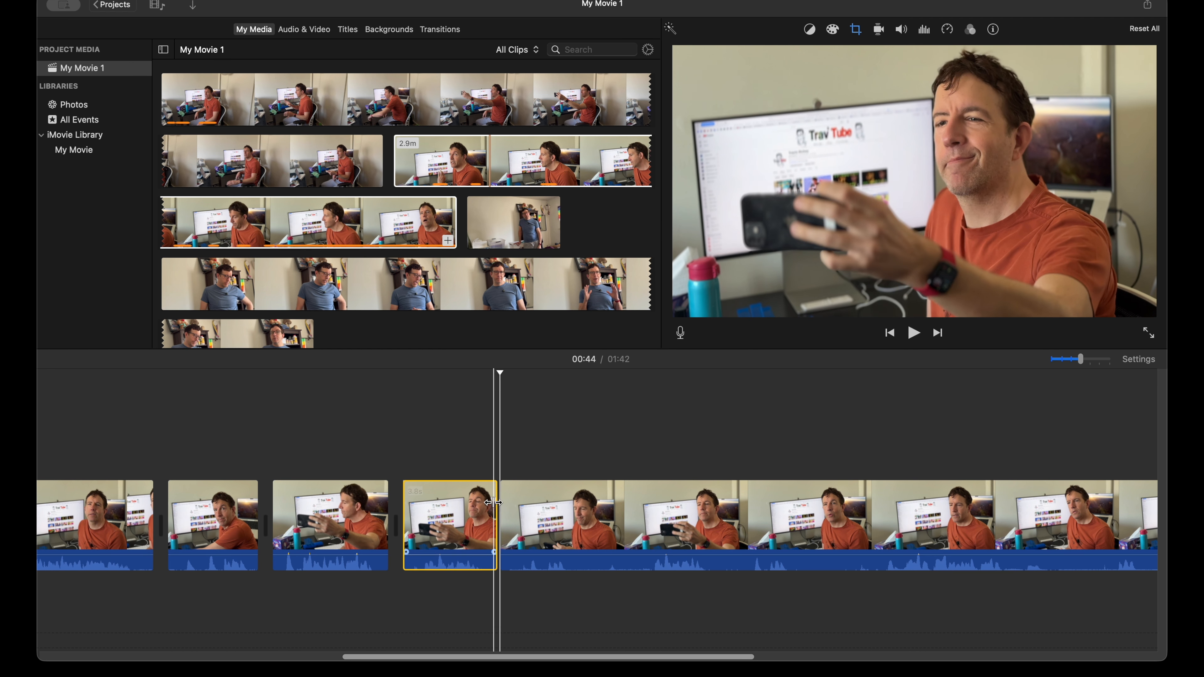
key("space")
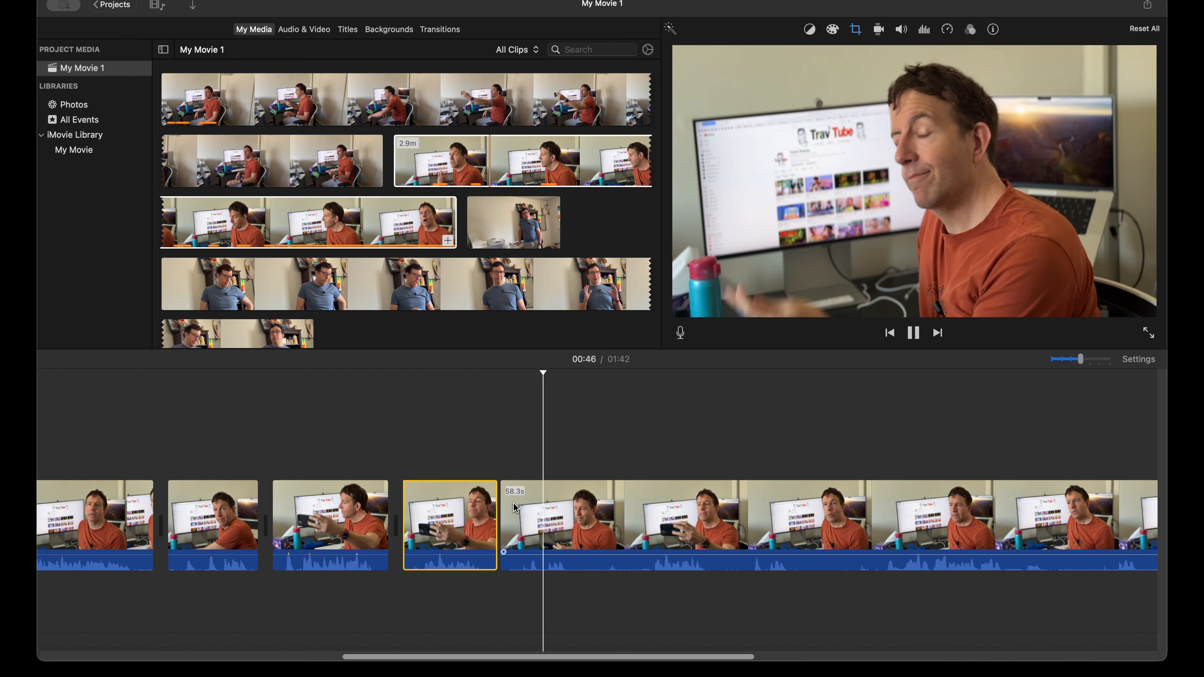
key("space")
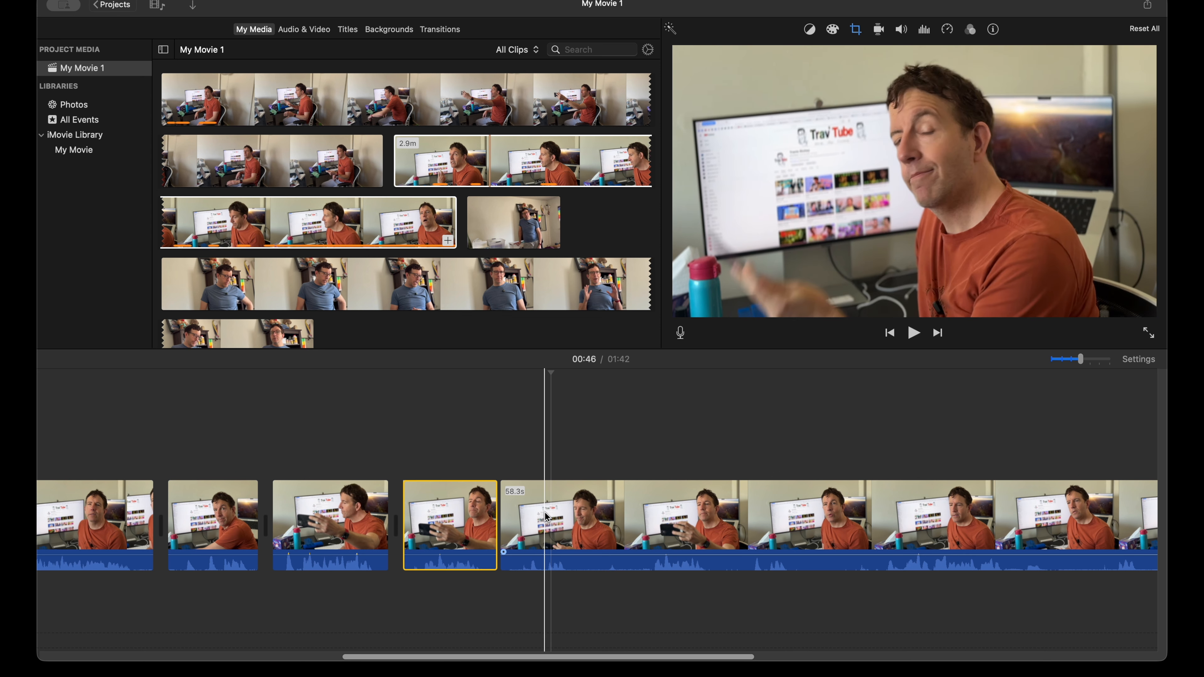
key("space")
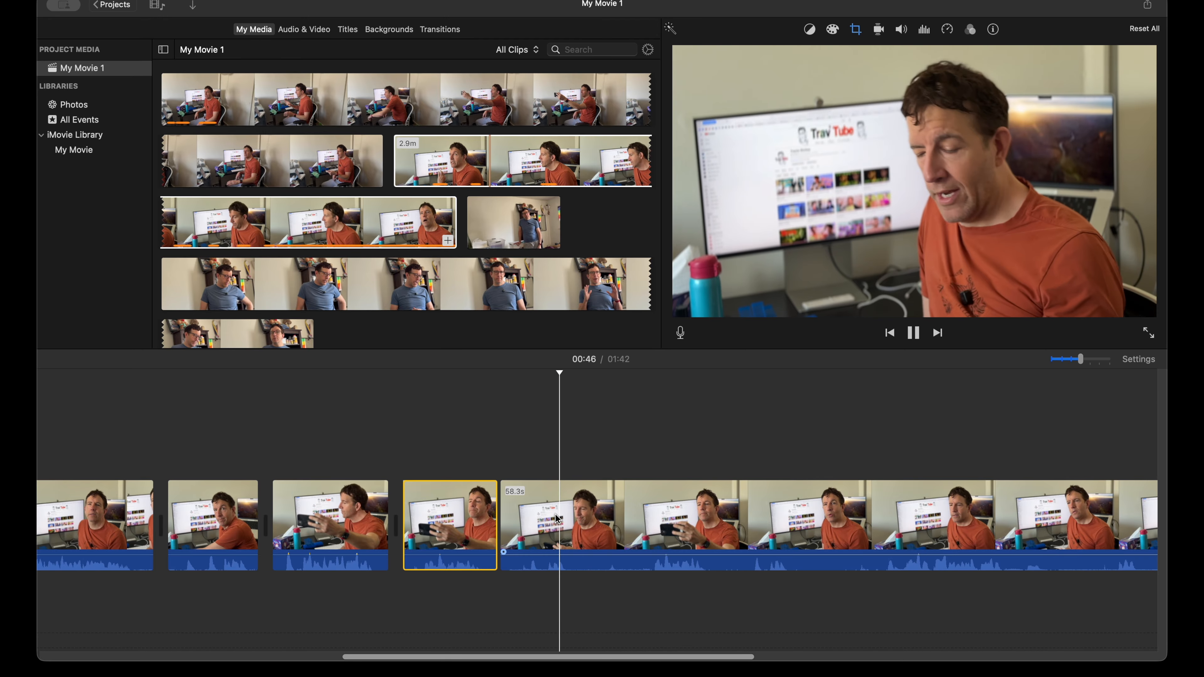
key("space")
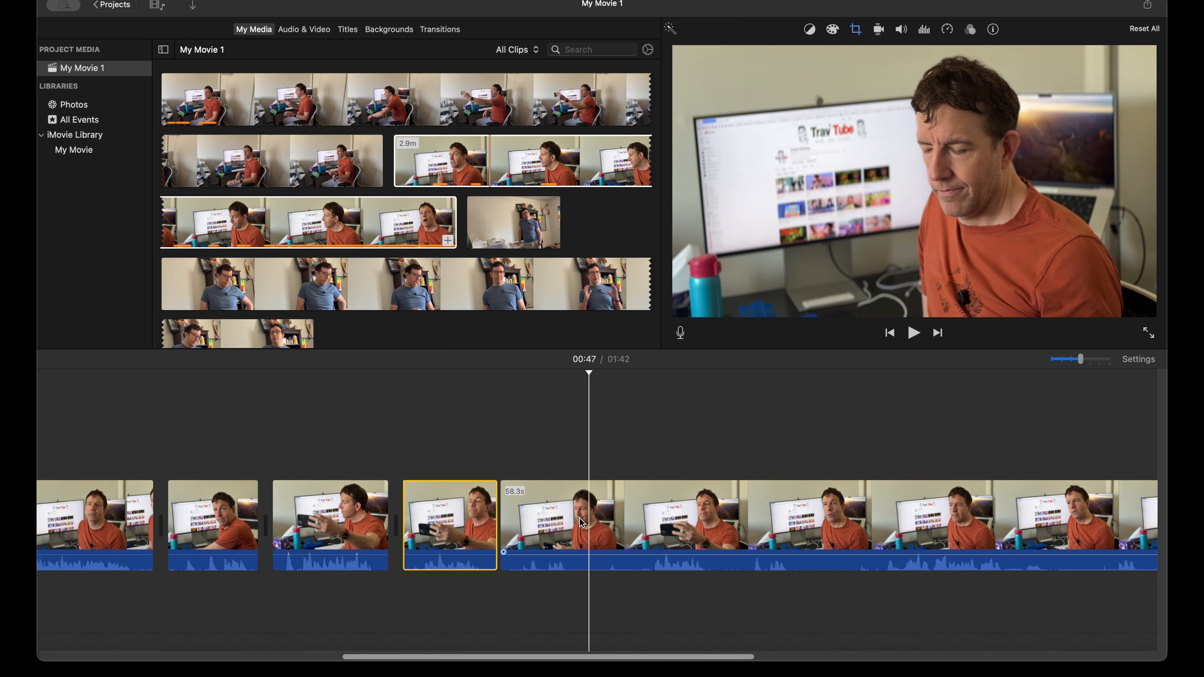
Step: Play the 58.3-second close-up remainder to about 57 seconds, split it at about 49 seconds, and delete the piece before the cut
key("space")
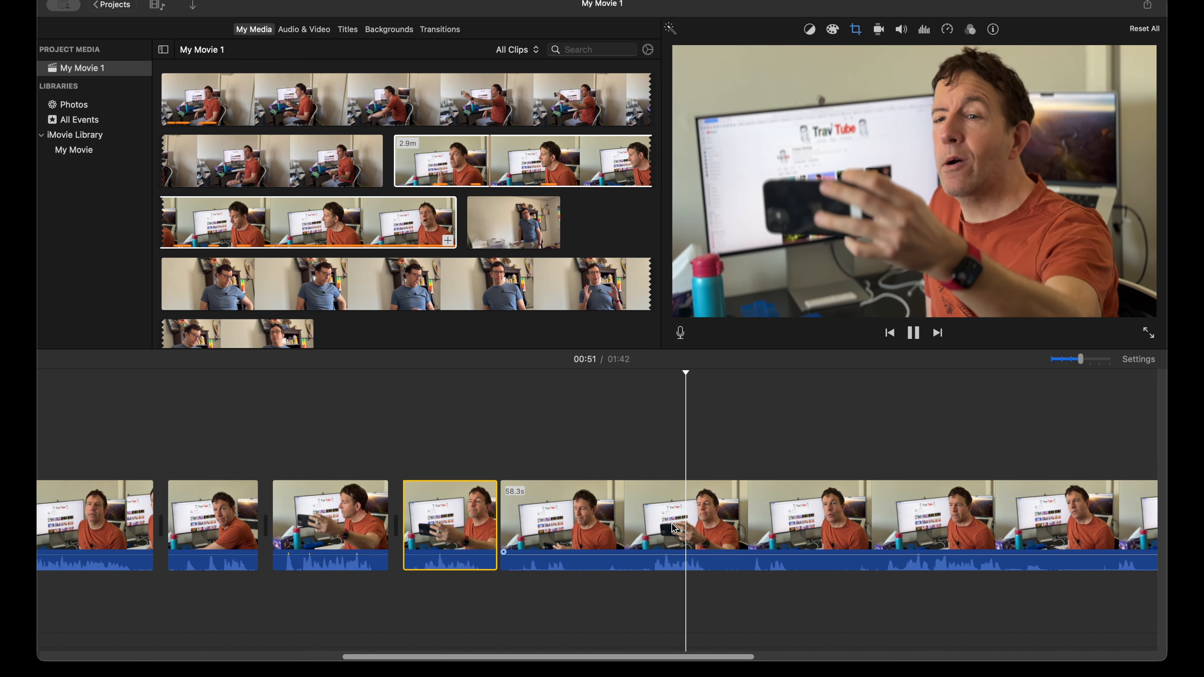
scroll(674, 528, "right", 2)
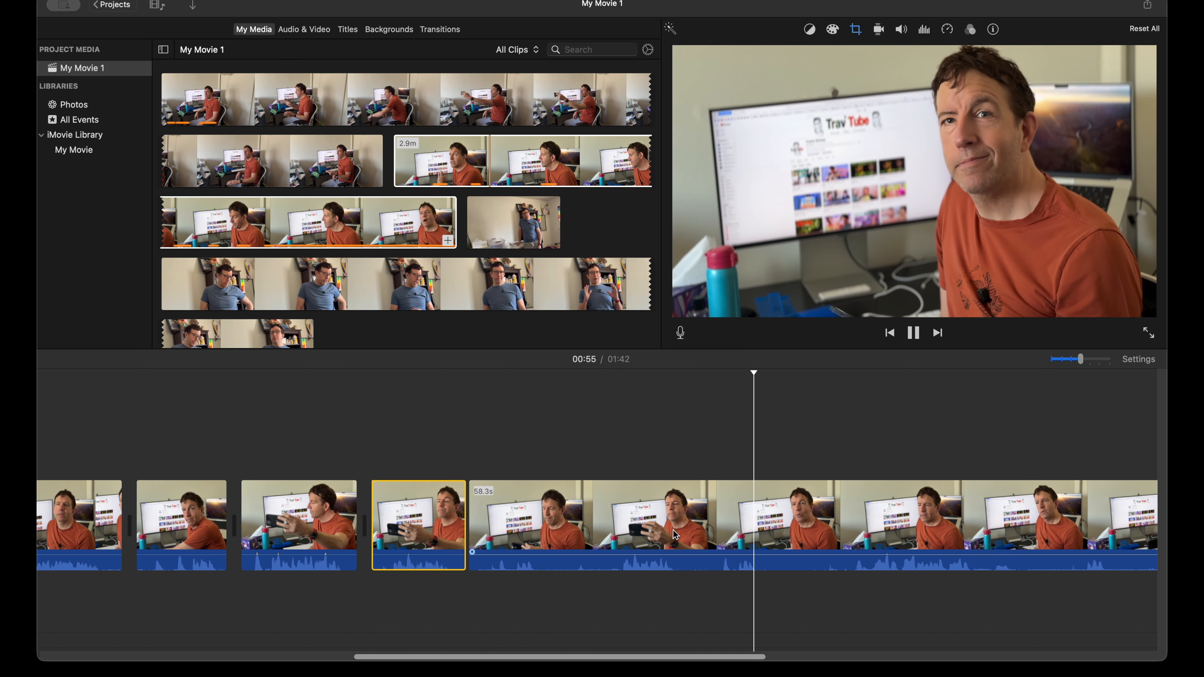
key("space")
left_click(607, 515)
key("super+b")
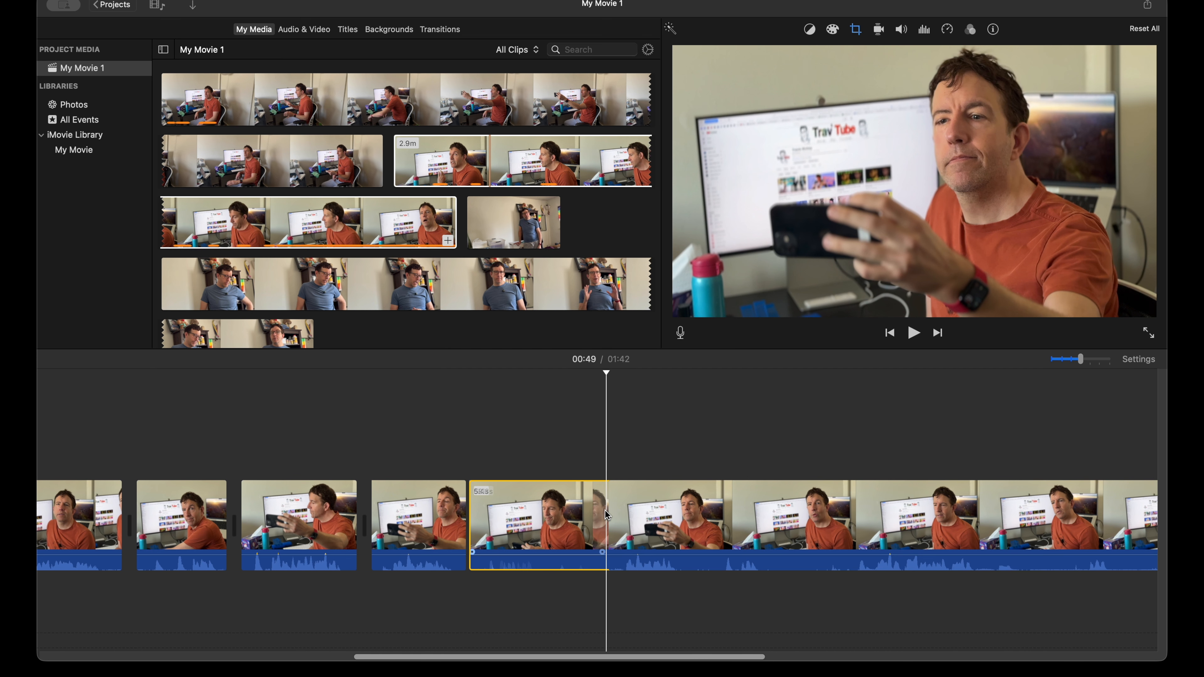
key("Delete")
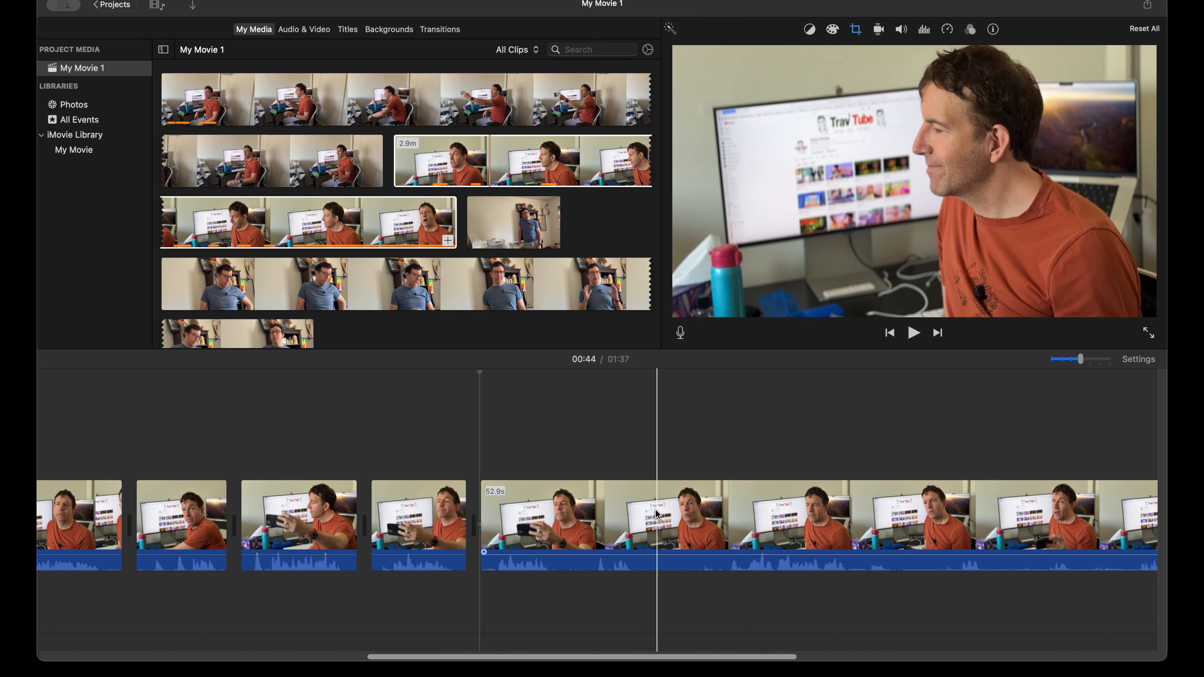
Step: Split the 52.9-second close-up remainder at about 51 seconds and play the following part to about 58 seconds
left_click(647, 510)
key("super+b")
key("space")
scroll(746, 534, "right", 5)
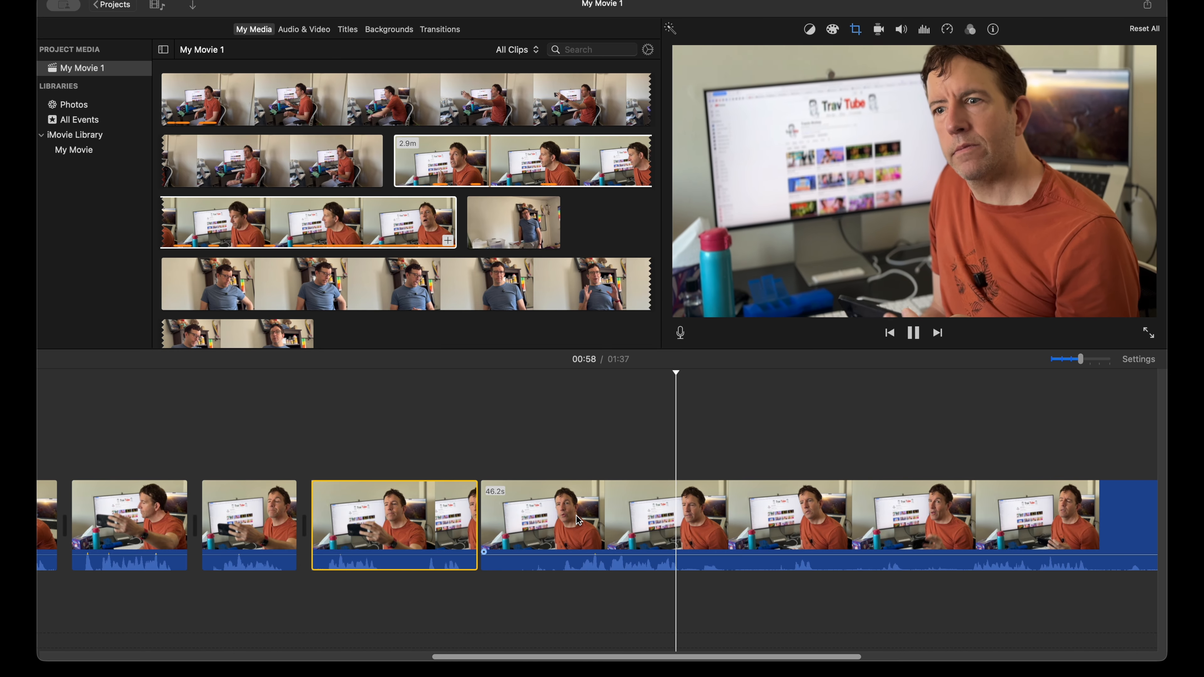
key("space")
Step: Split the 46.2-second close-up remainder at about 53 seconds and delete the short piece before the cut
left_click(555, 521)
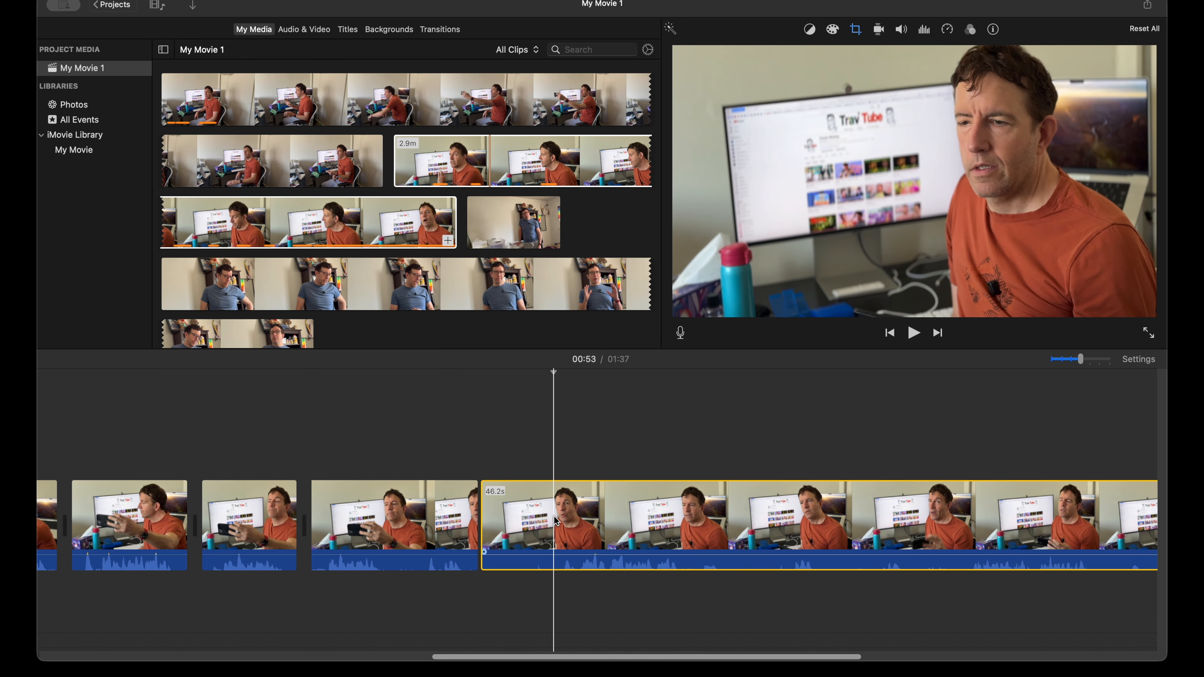
key("super+b")
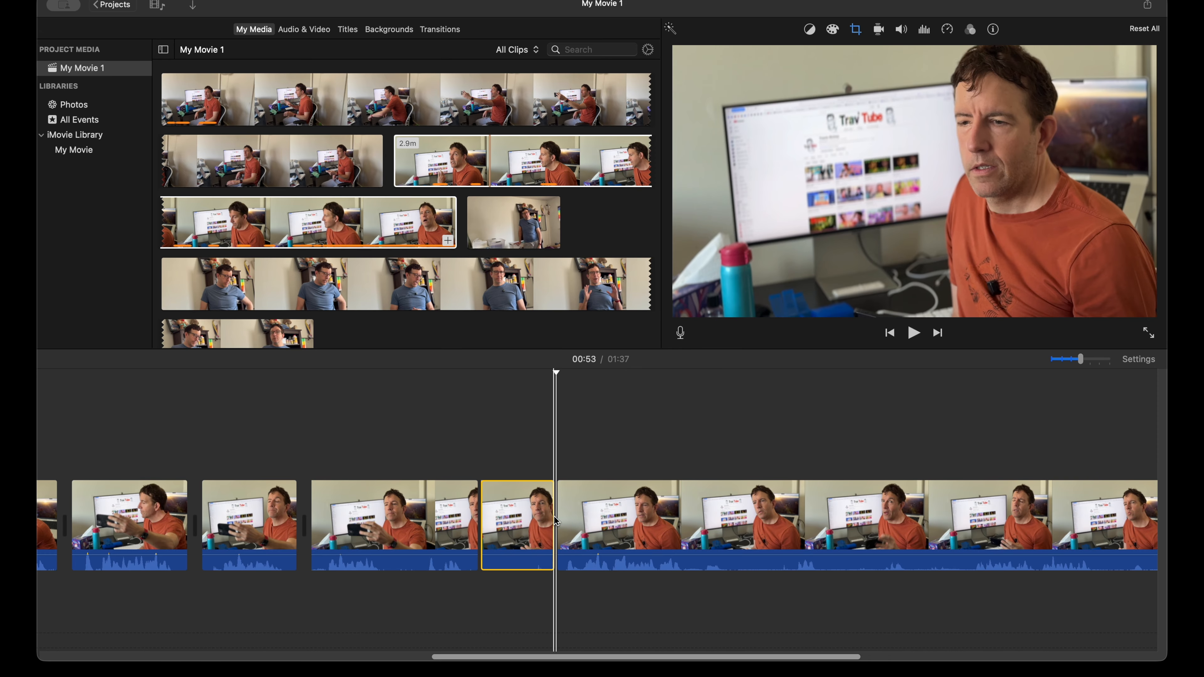
key("Delete")
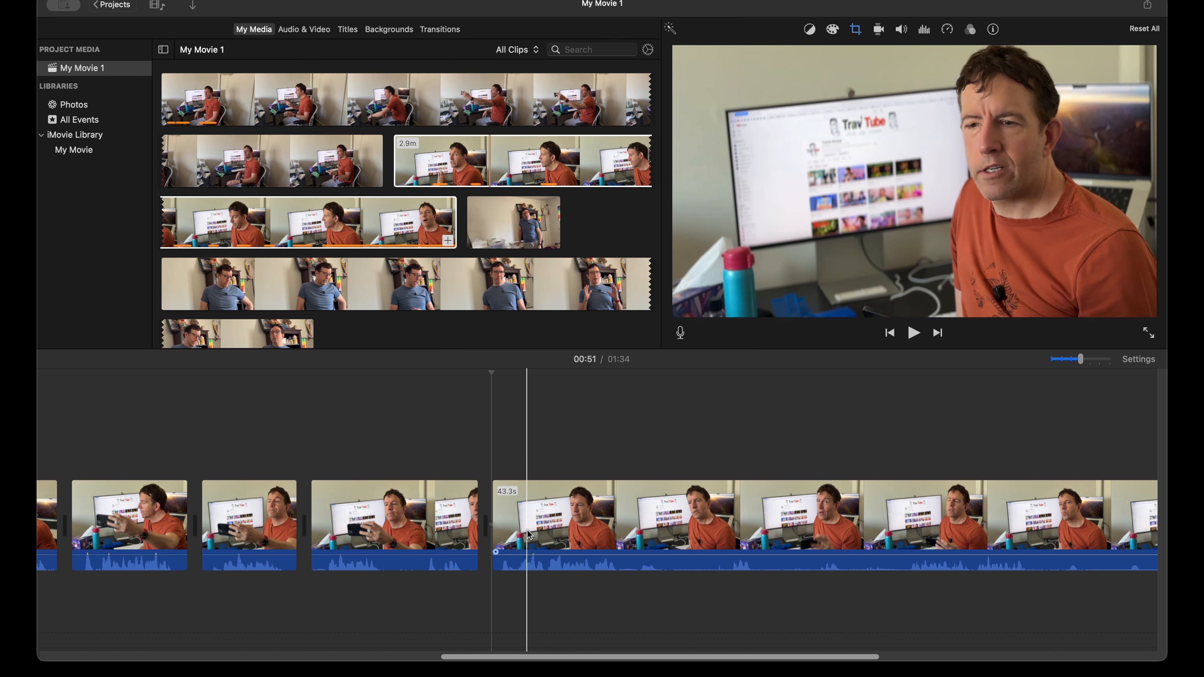
Step: Play the 43.3-second close-up remainder to about 1:00 and split it at about 57 seconds, after the spoken line
key("space")
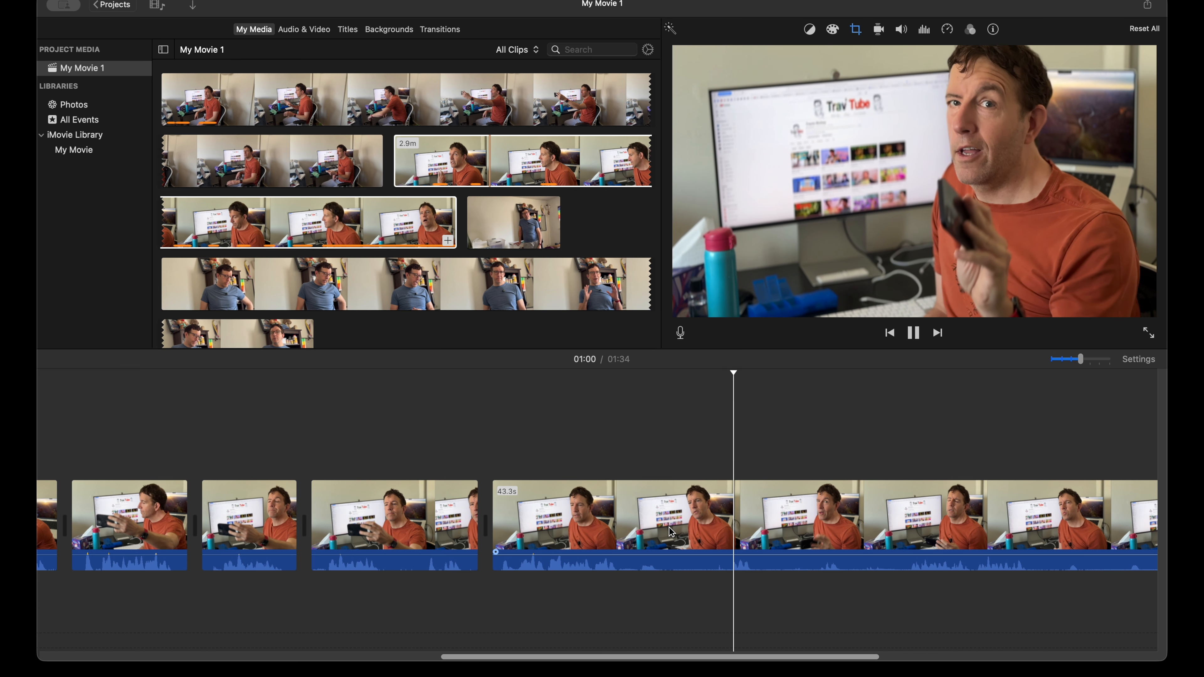
key("space")
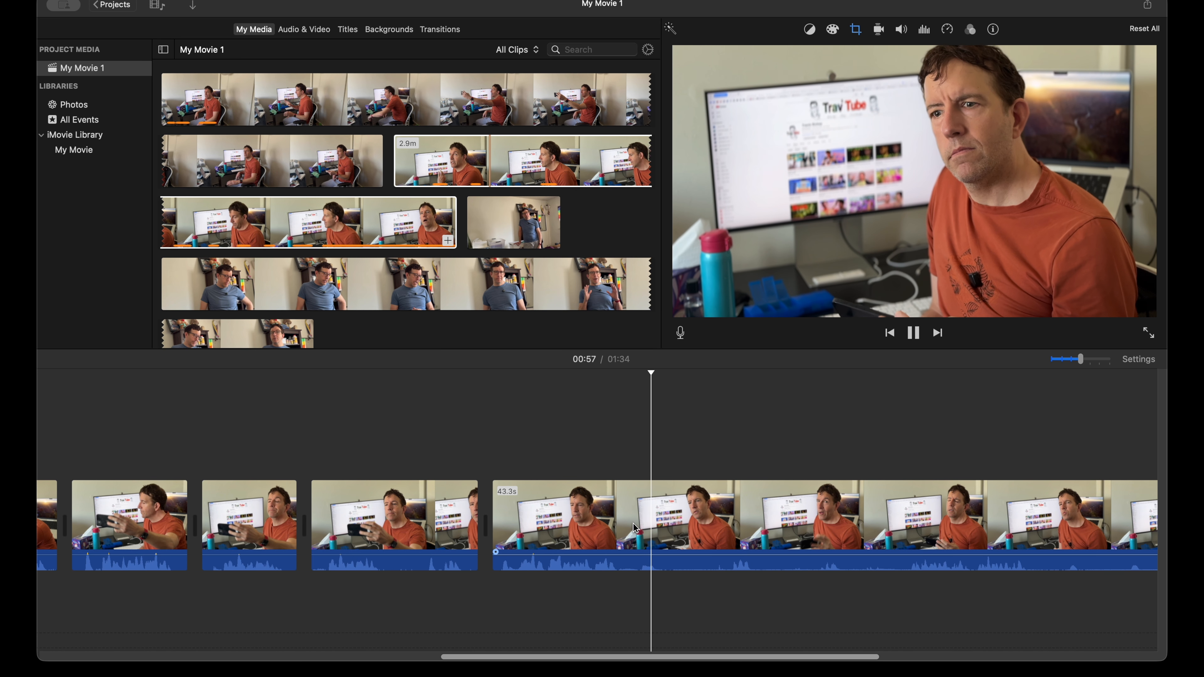
left_click(664, 535)
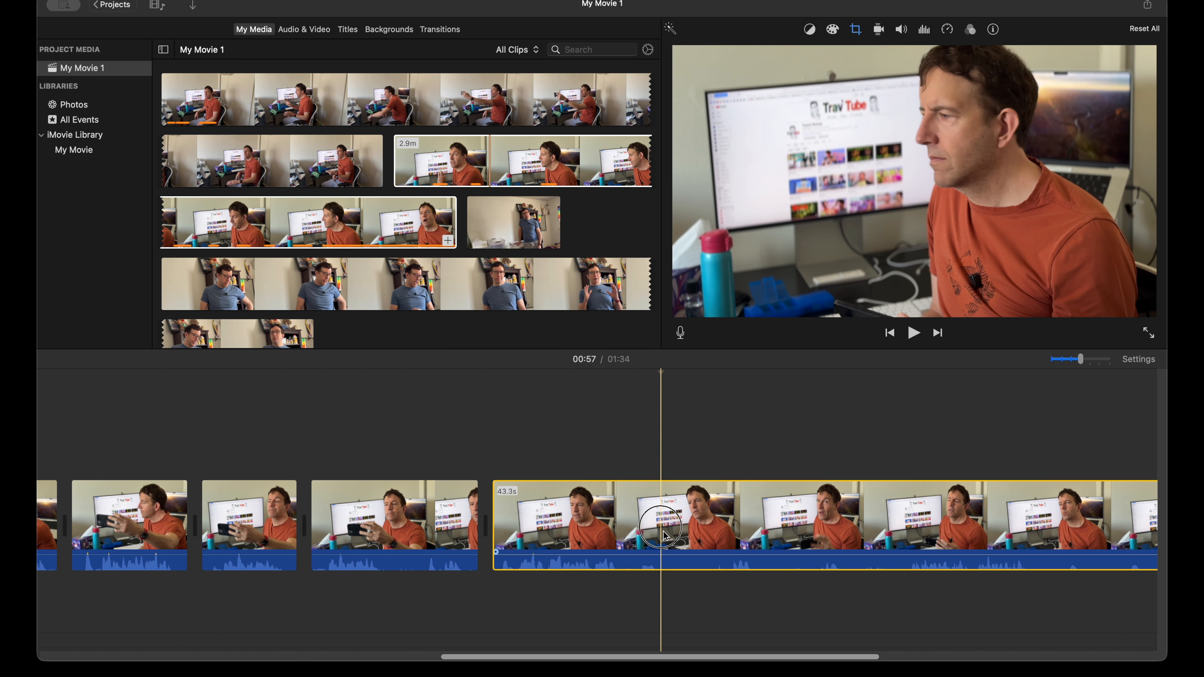
key("super+b")
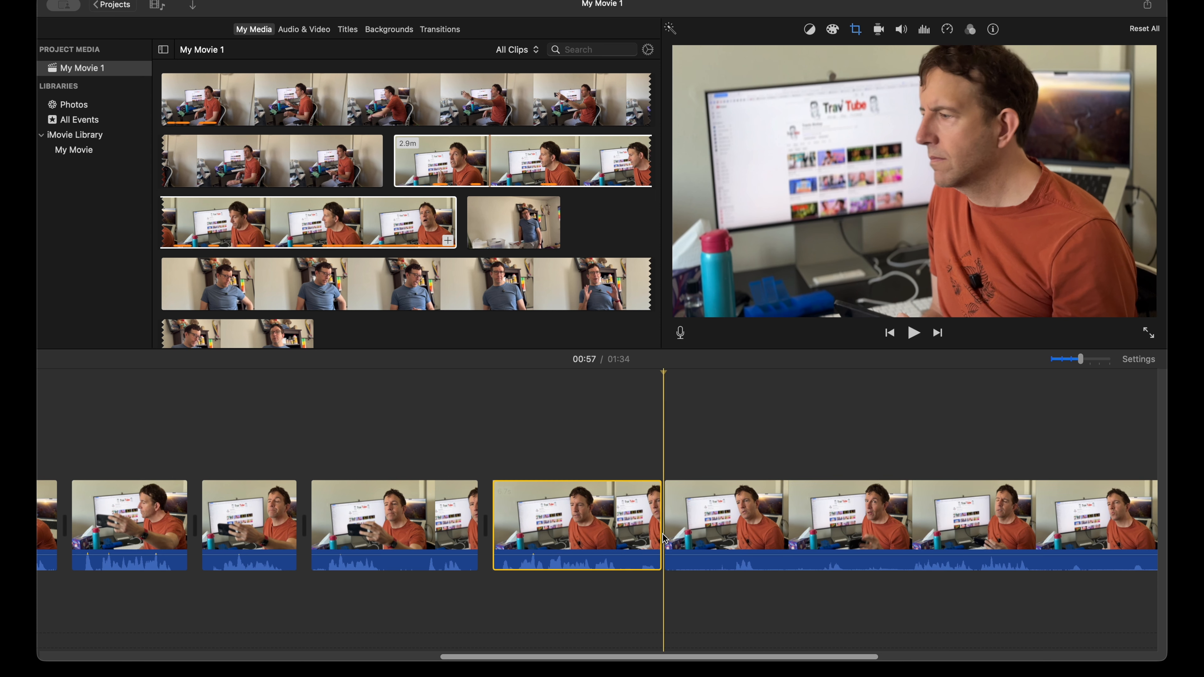
Step: Review the 36.5-second close-up remainder, split it at about 1:00 and again at about 1:02, and delete the piece before the first cut
scroll(666, 536, "right", 3)
key("space")
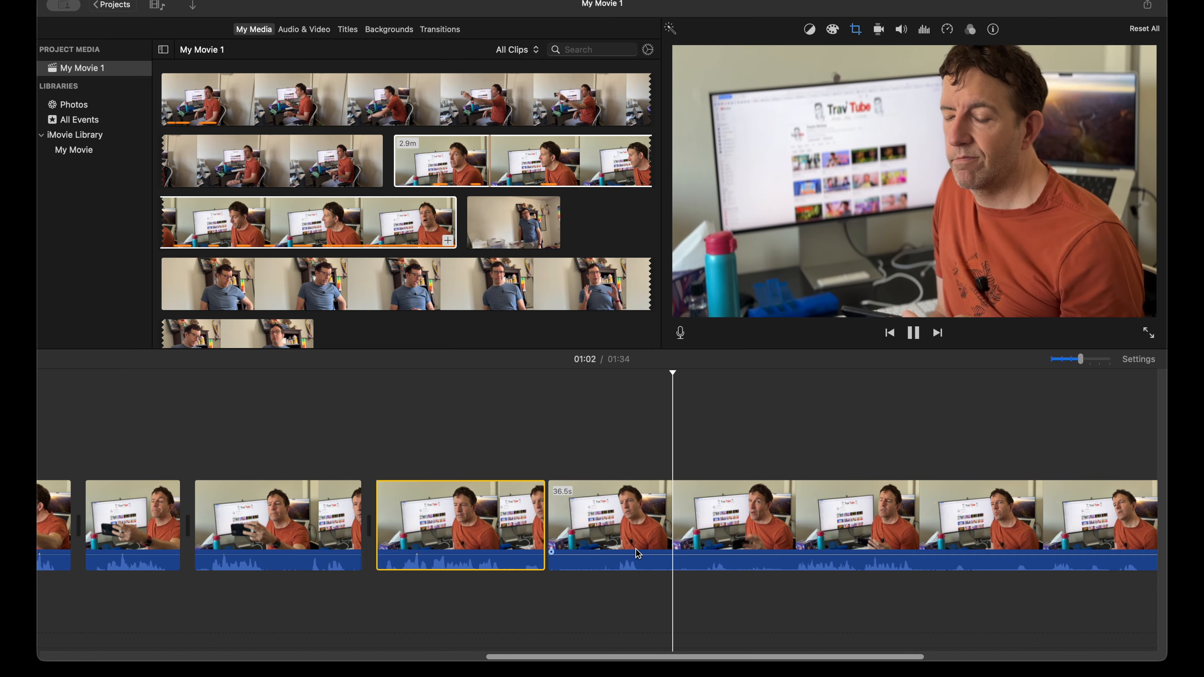
left_click(609, 531)
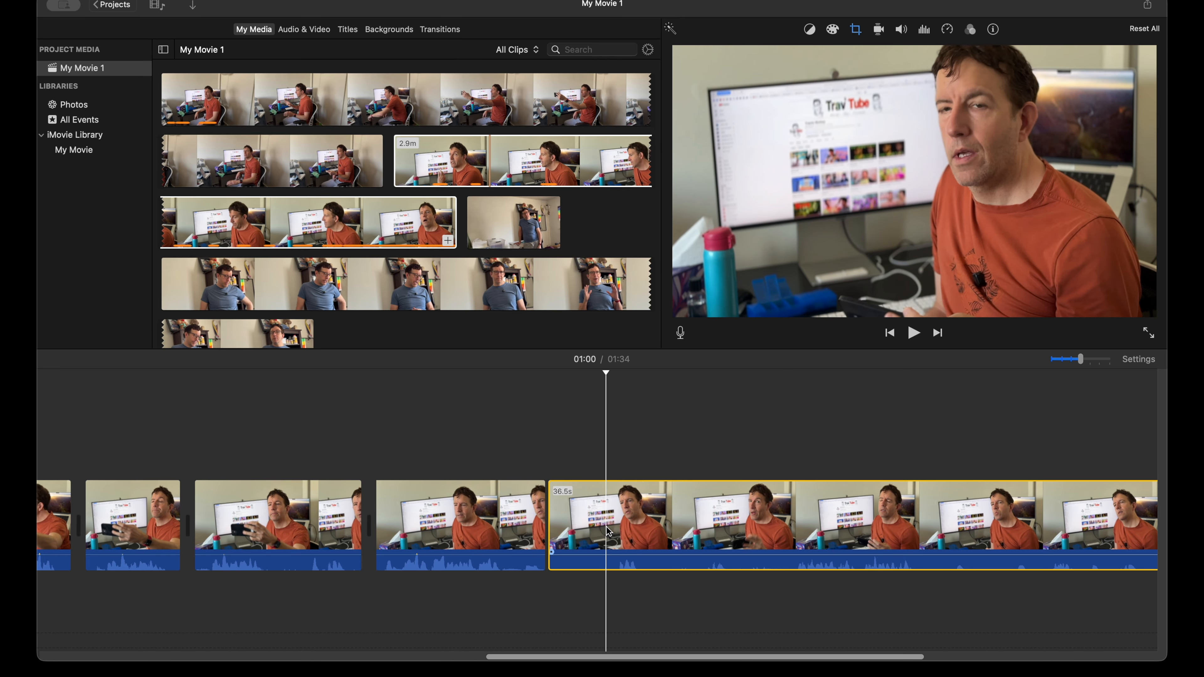
key("cmd+b")
left_click(678, 519)
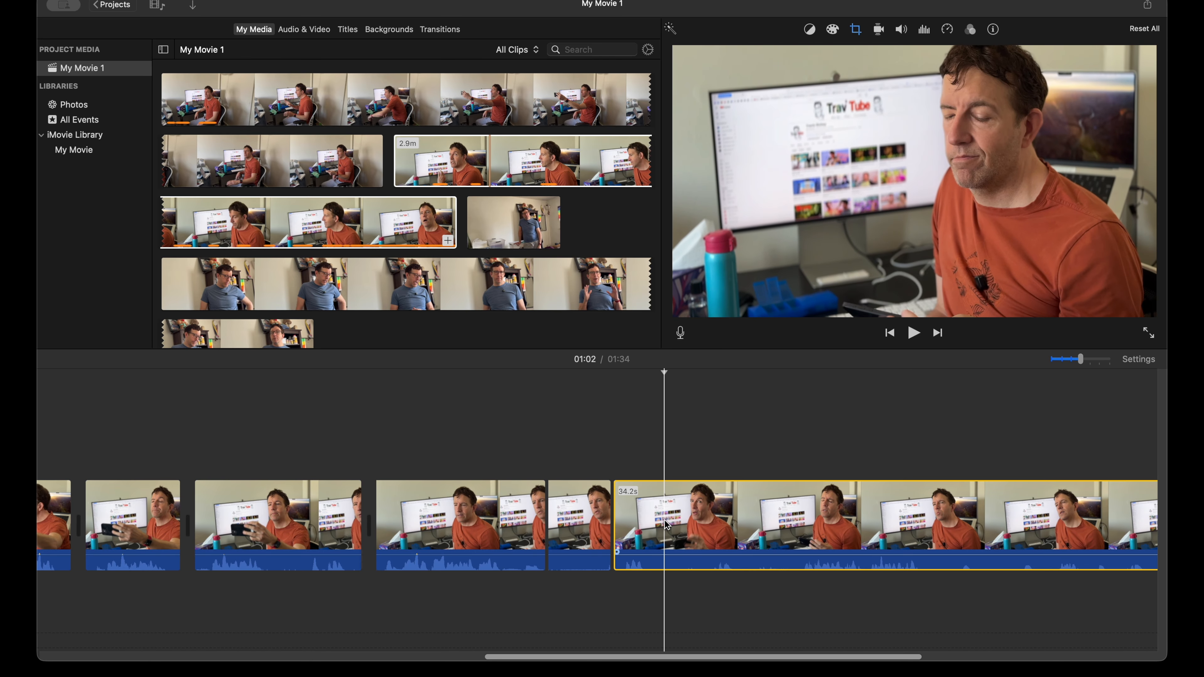
key("cmd+b")
left_click(581, 519)
key("Delete")
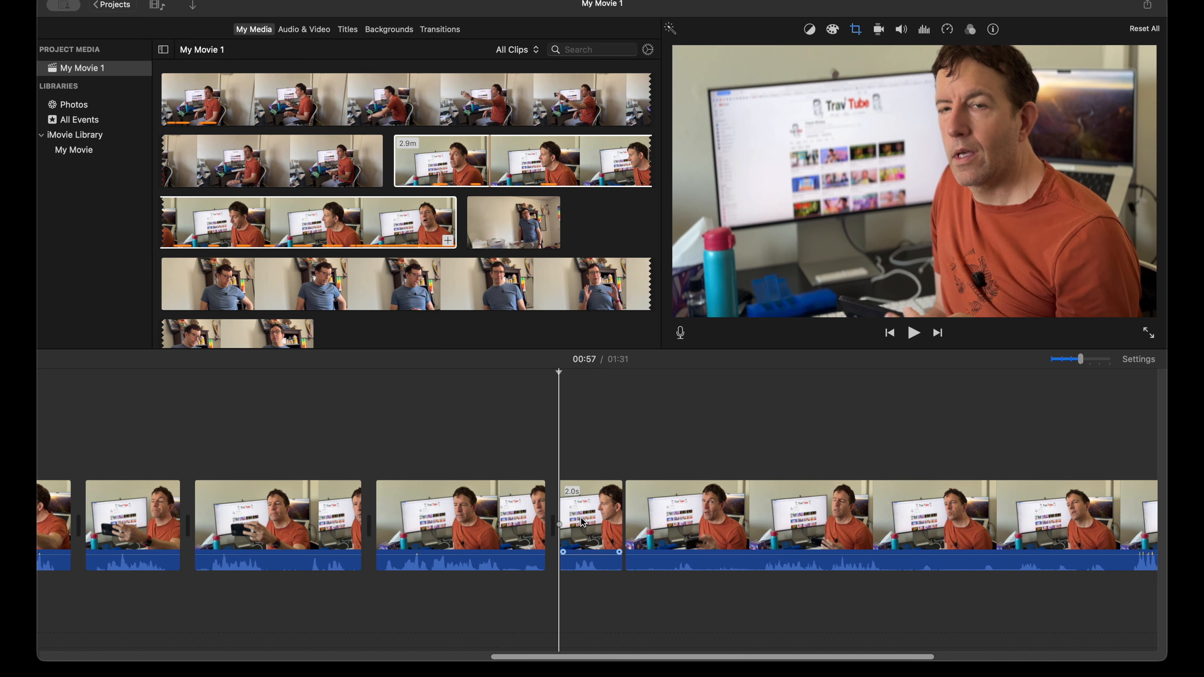
Step: Review the 32.2-second close-up remainder to about 1:06, split it at about 1:04, and delete the piece before the cut
scroll(517, 522, "right", 5)
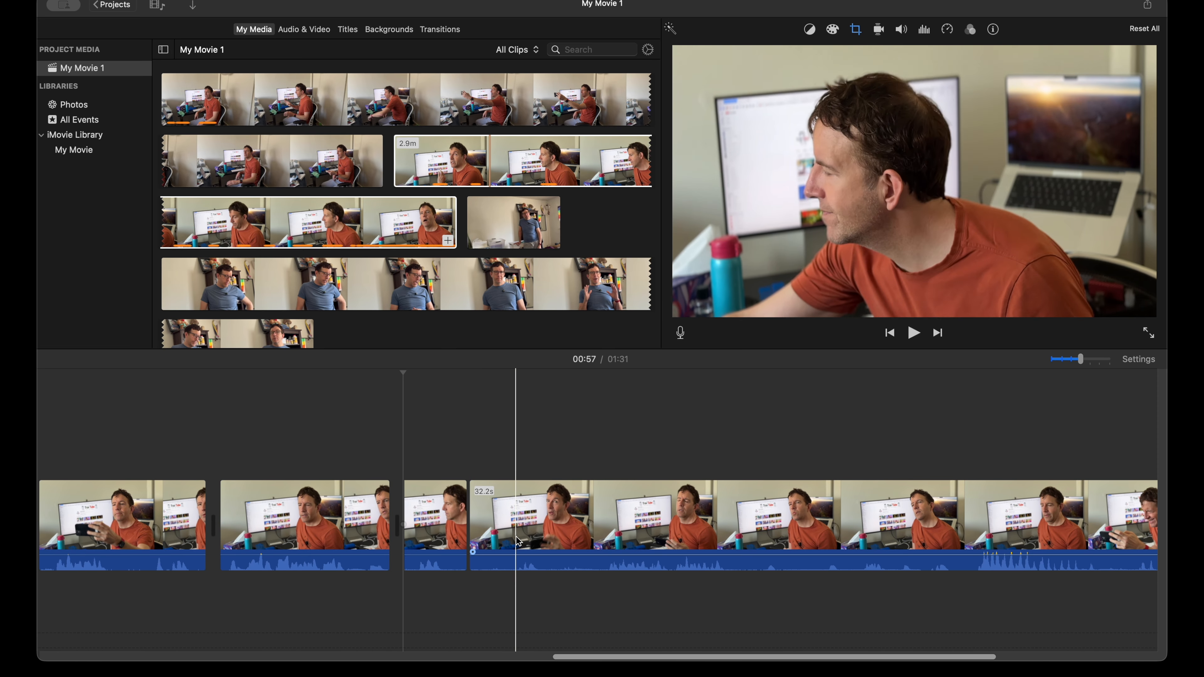
key("space")
key("space")
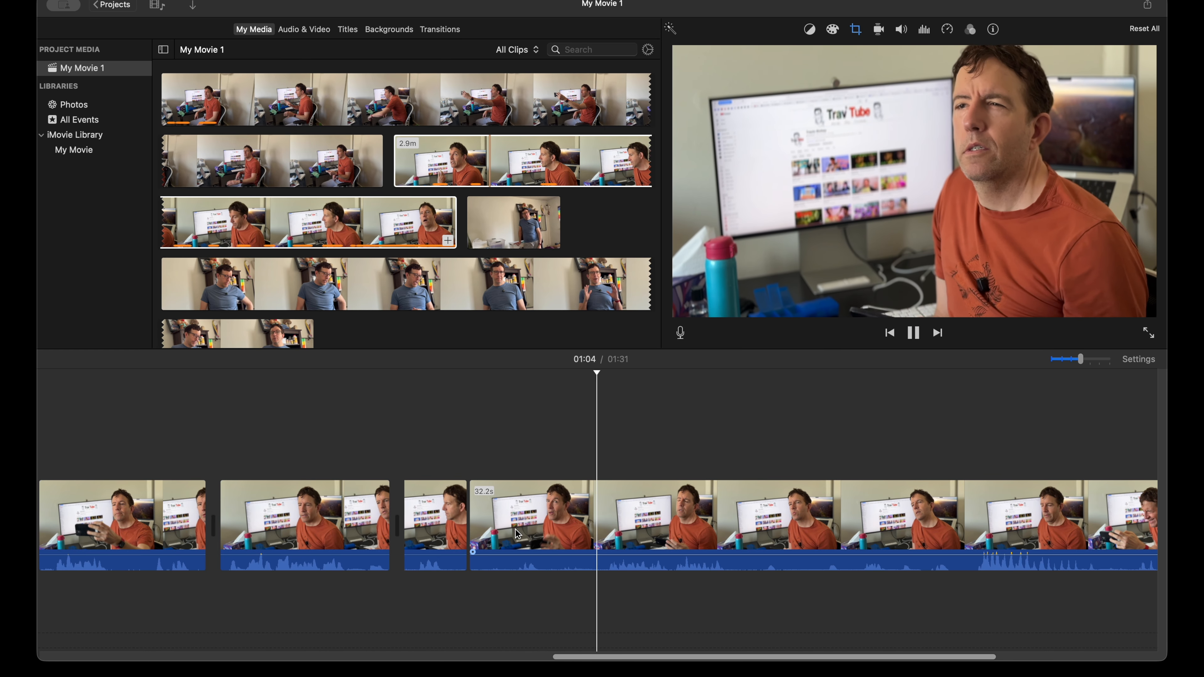
key("space")
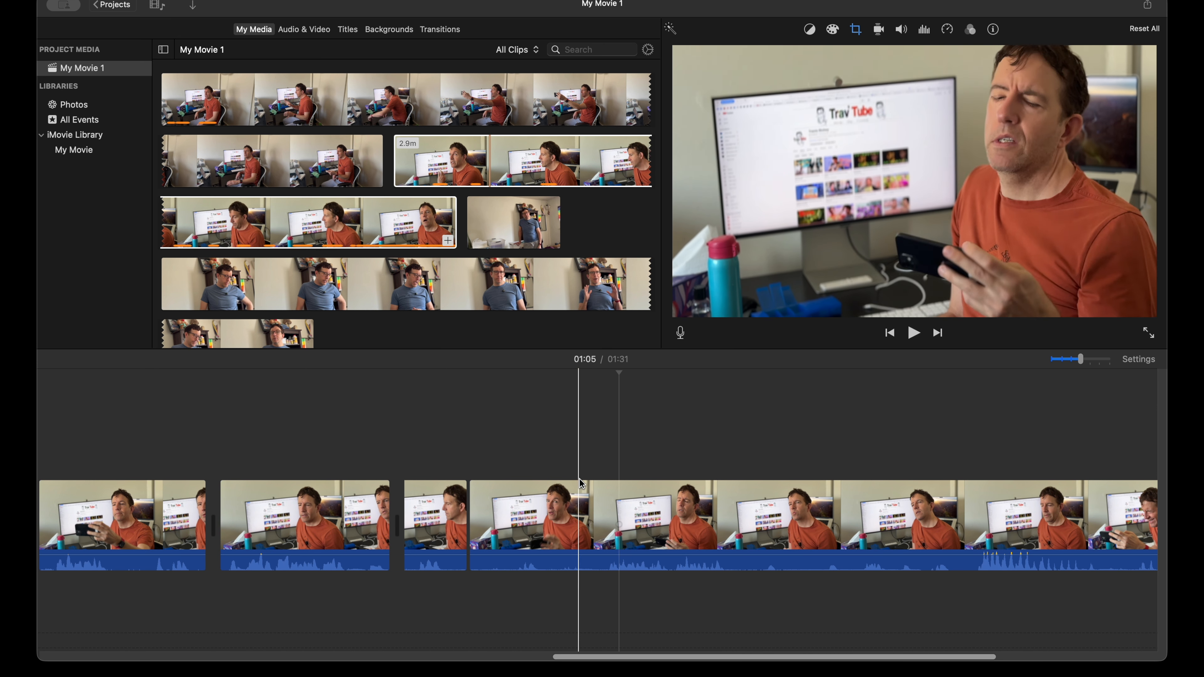
left_click(600, 505)
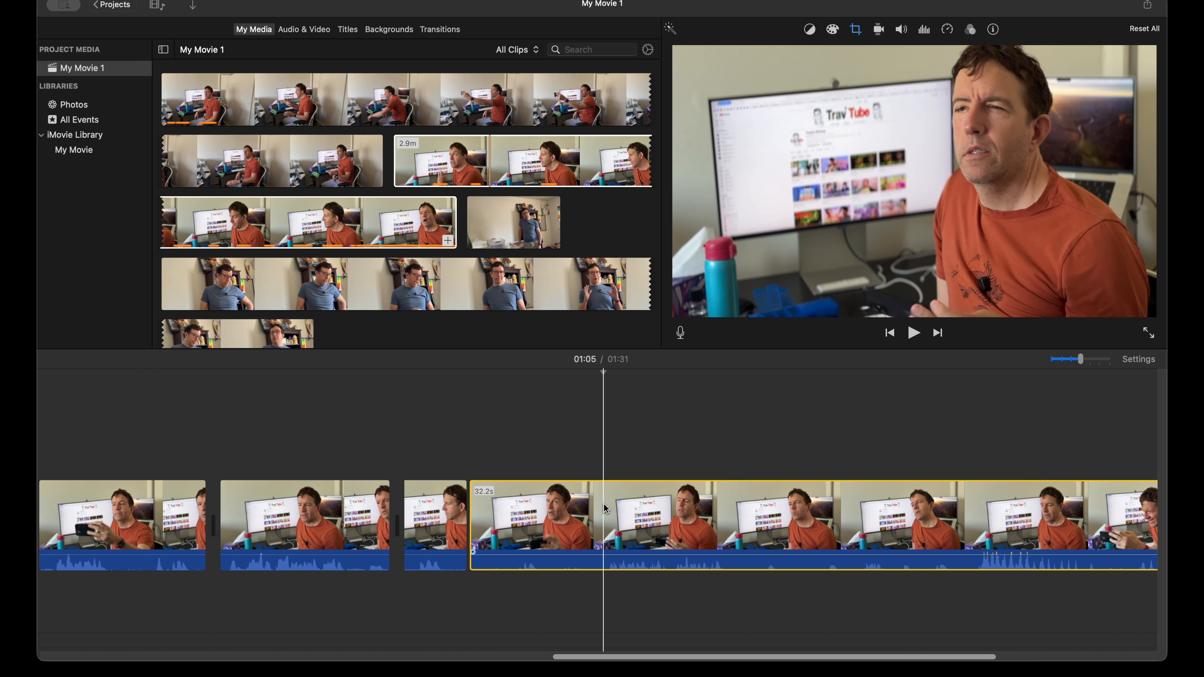
key("space")
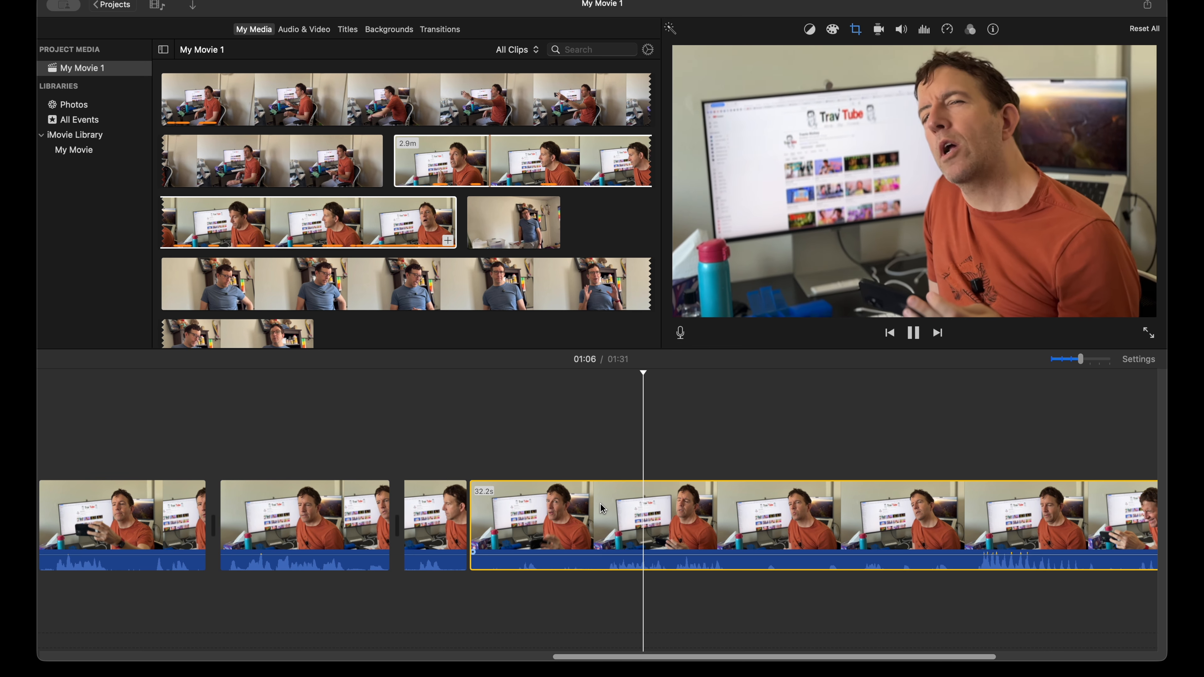
left_click(598, 510)
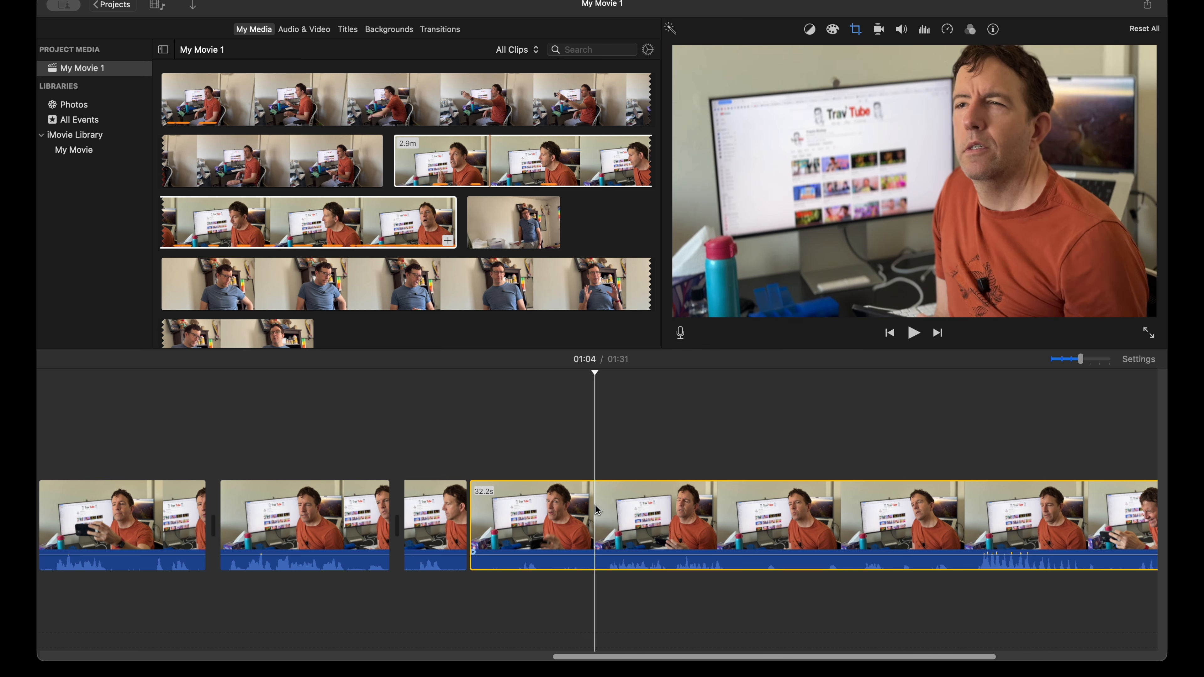
key("super+b")
key("Delete")
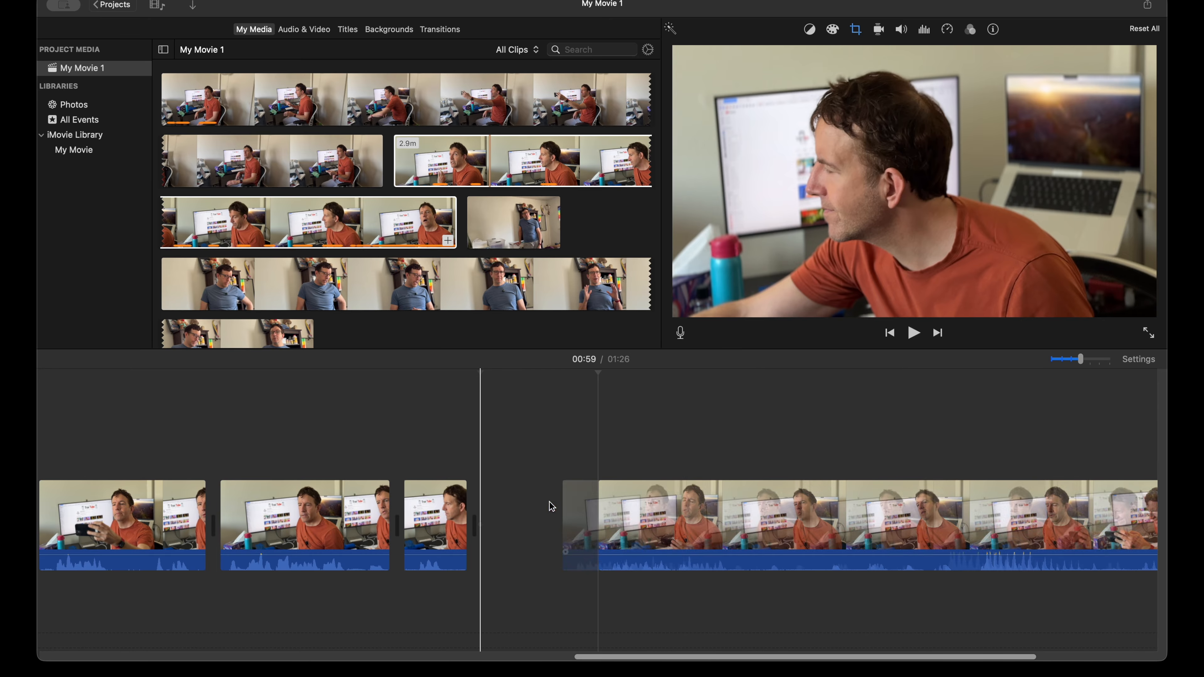
Step: Review the 27.2-second close-up remainder to about 1:11, split it at about 1:02, and delete the piece before the cut
key("space")
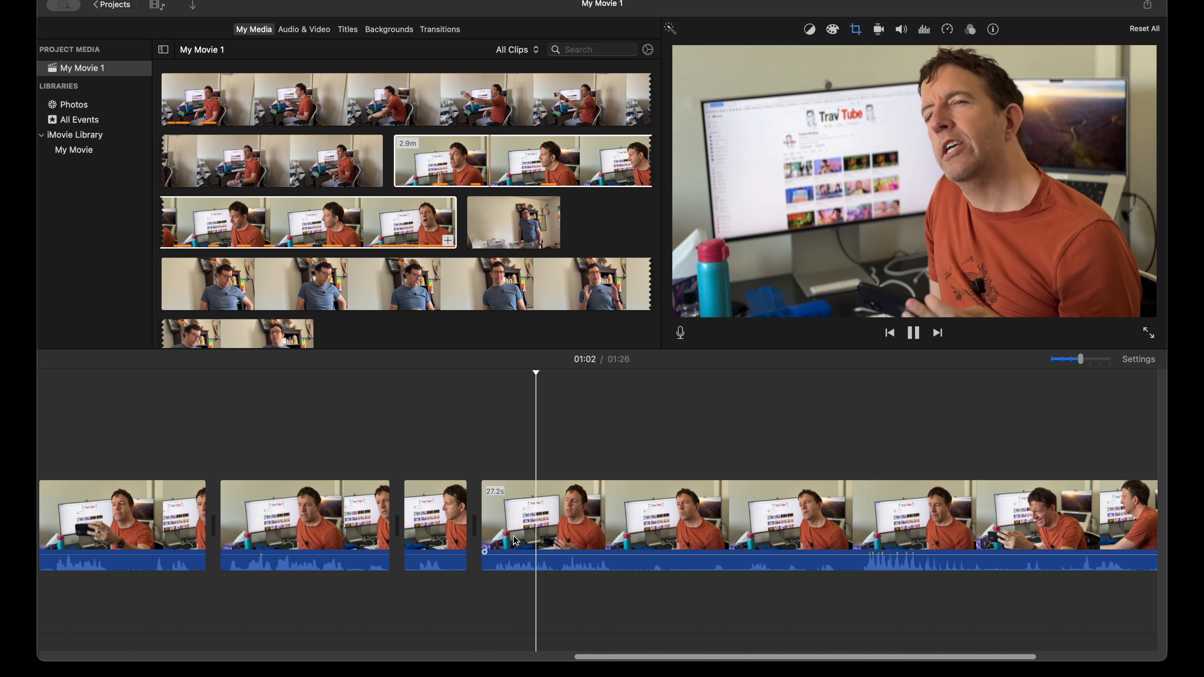
scroll(561, 537, "right", 1)
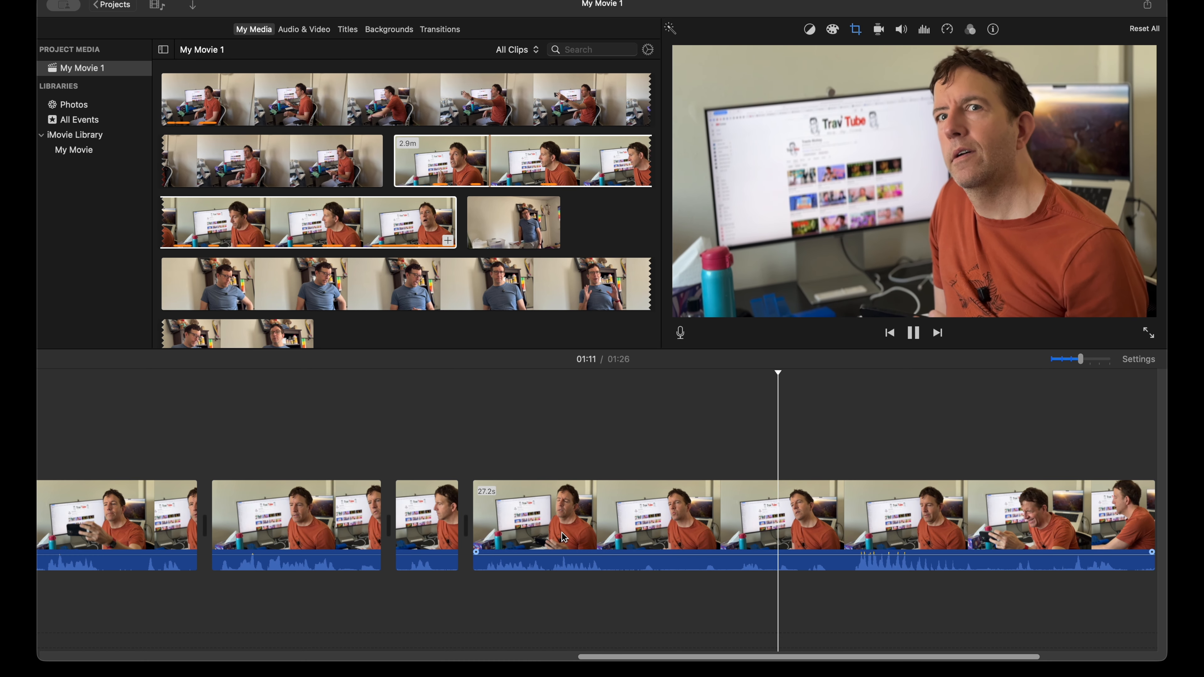
key("space")
left_click(483, 530)
key("space")
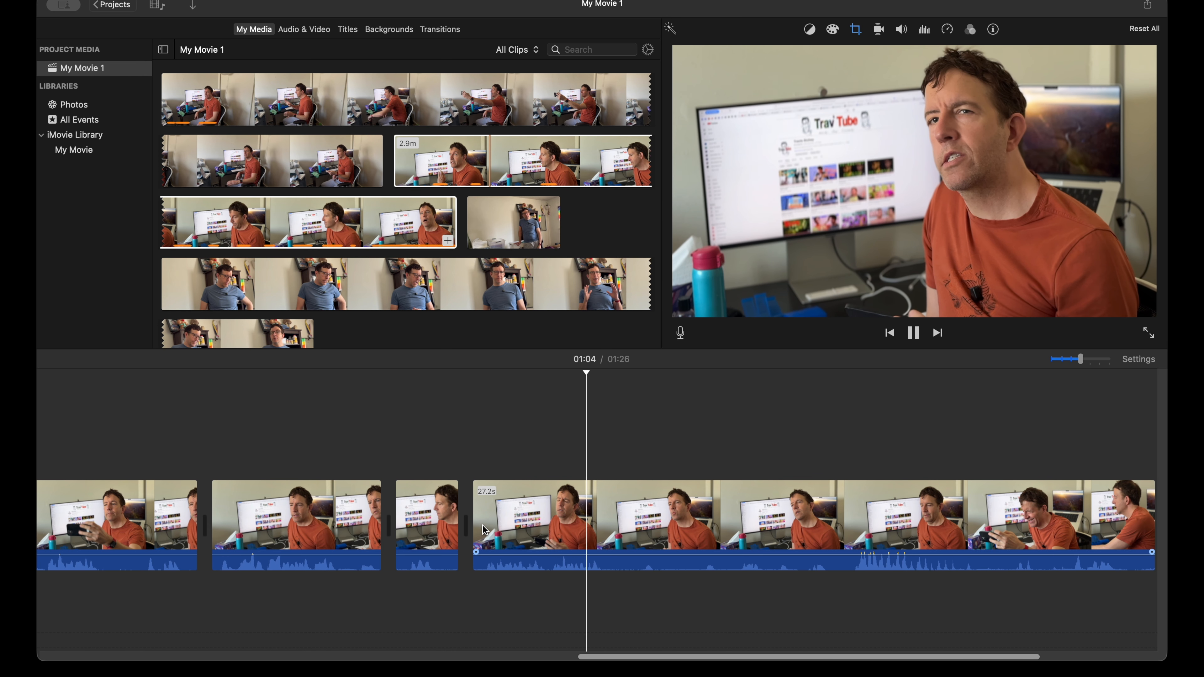
key("space")
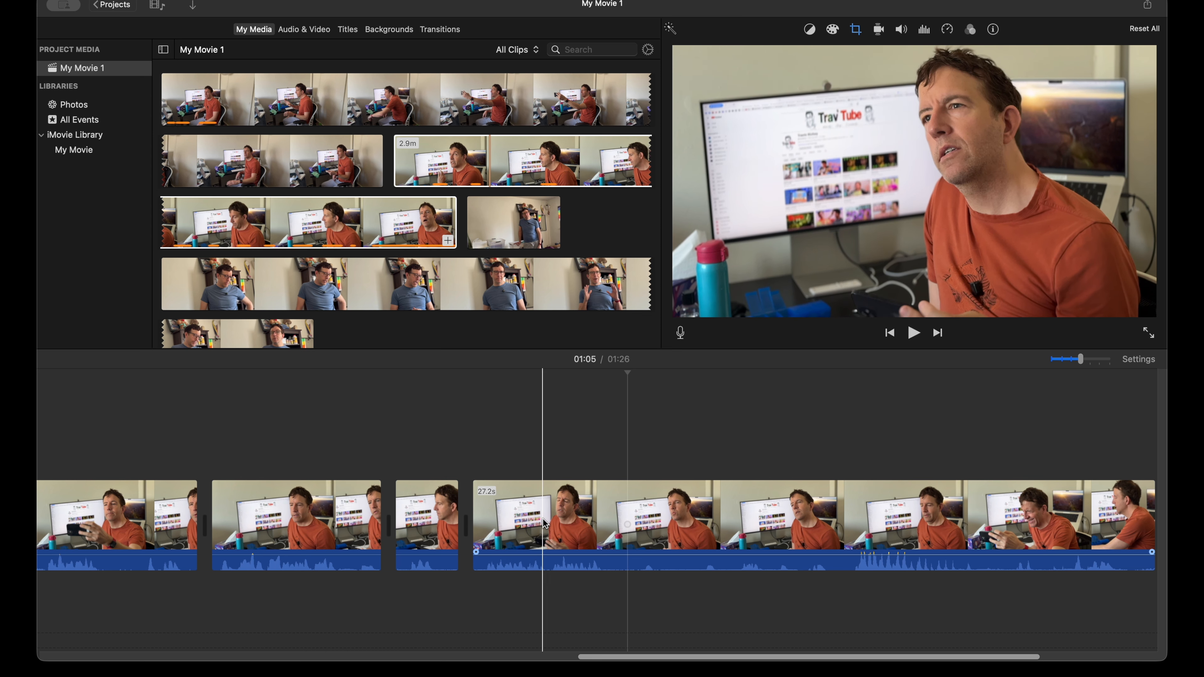
left_click(542, 520)
key("super+b")
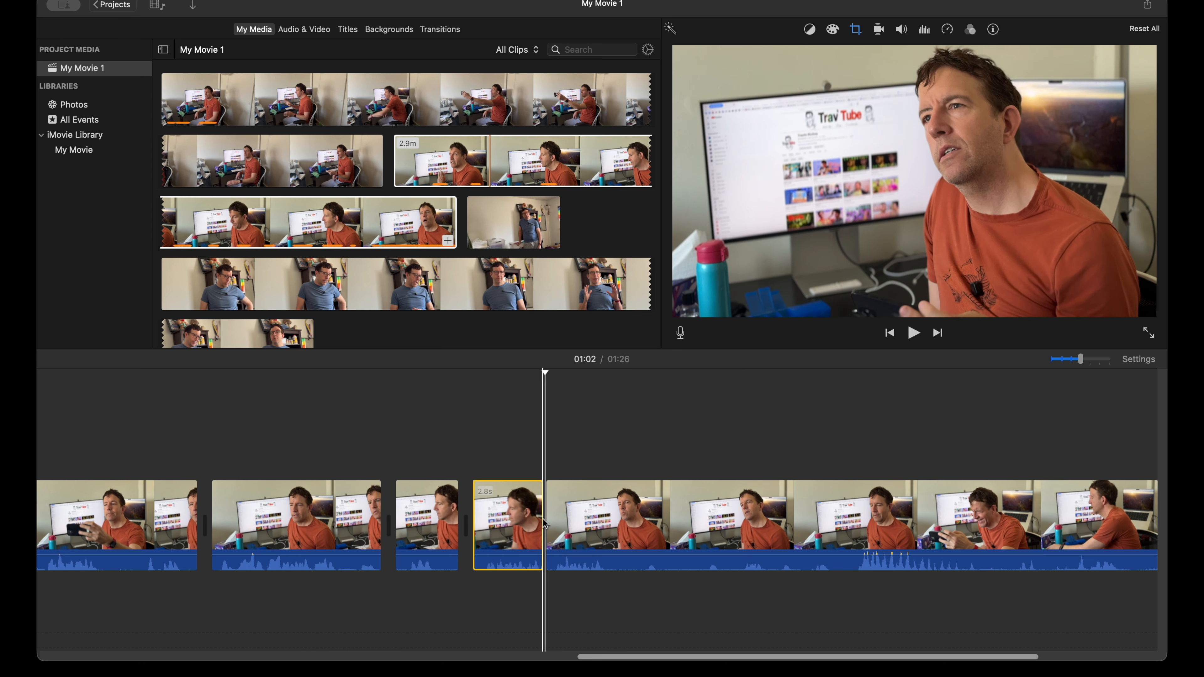
left_click(515, 513)
key("Delete")
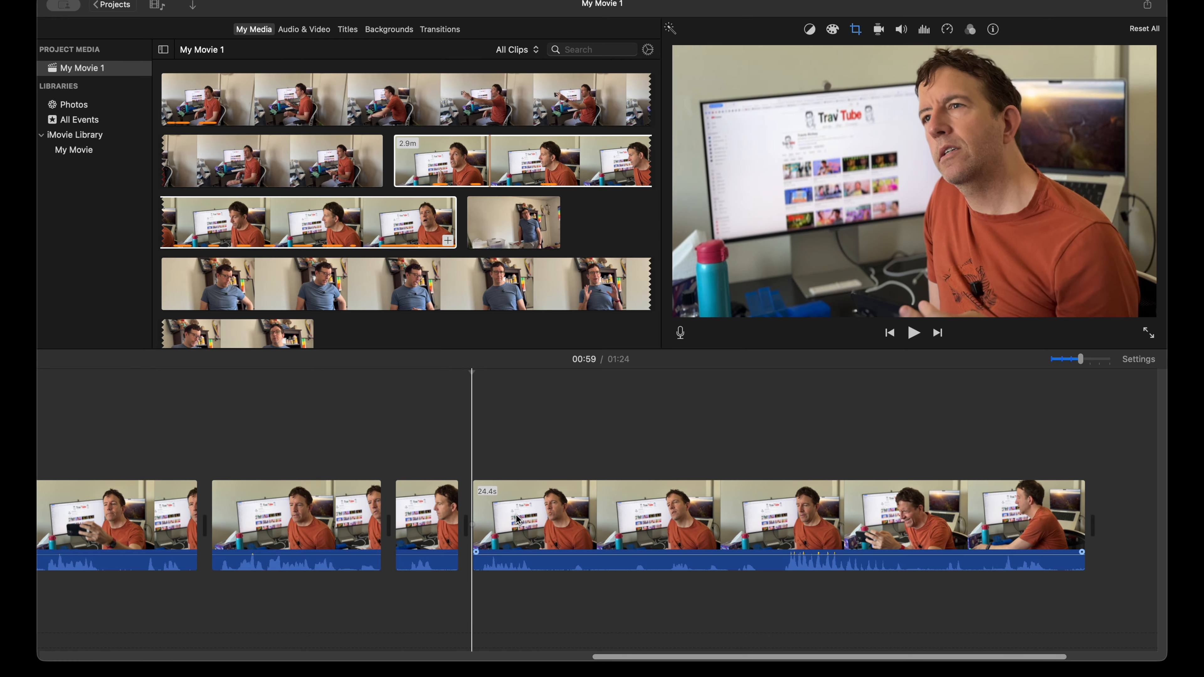
Step: Split the 24.4-second close-up remainder at about 1:02 and again at about 1:05, and delete the piece between the two cuts
left_click(545, 514)
key("super+b")
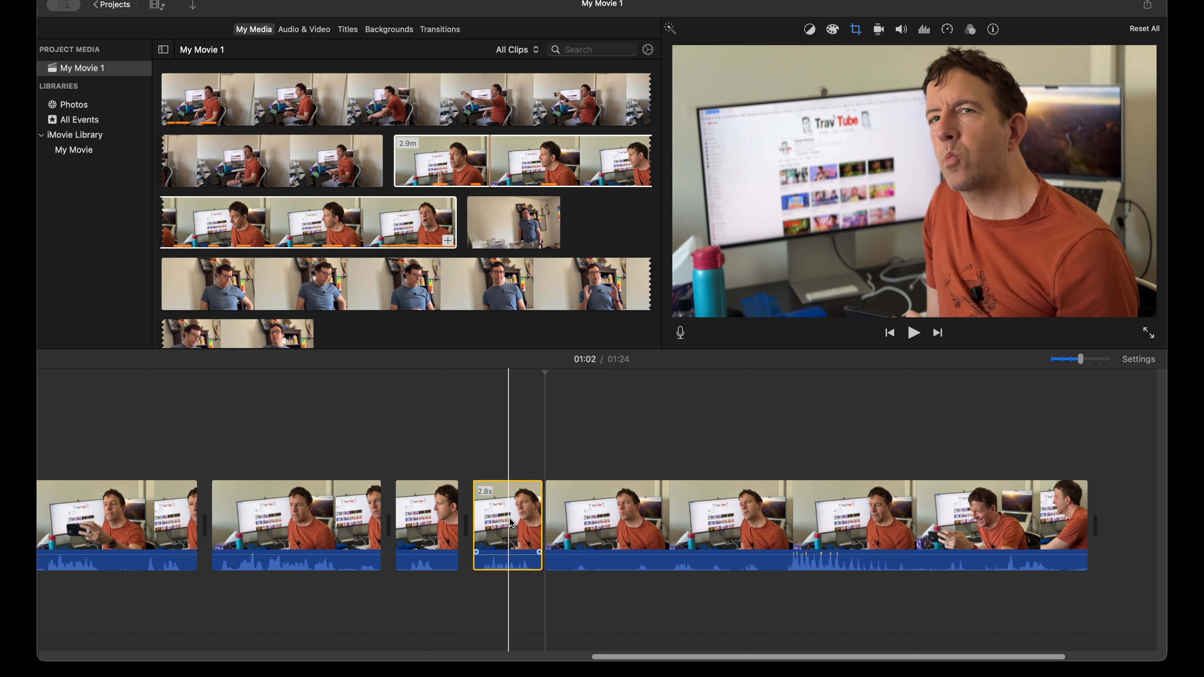
key("space")
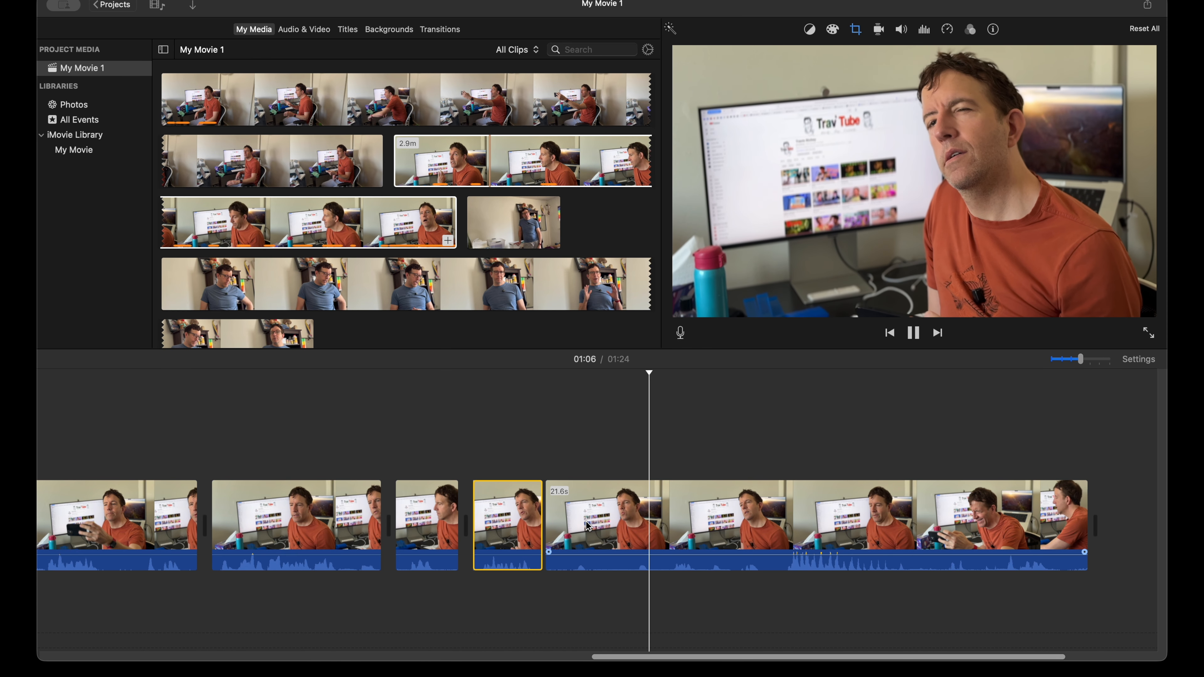
left_click(632, 530)
key("super+b")
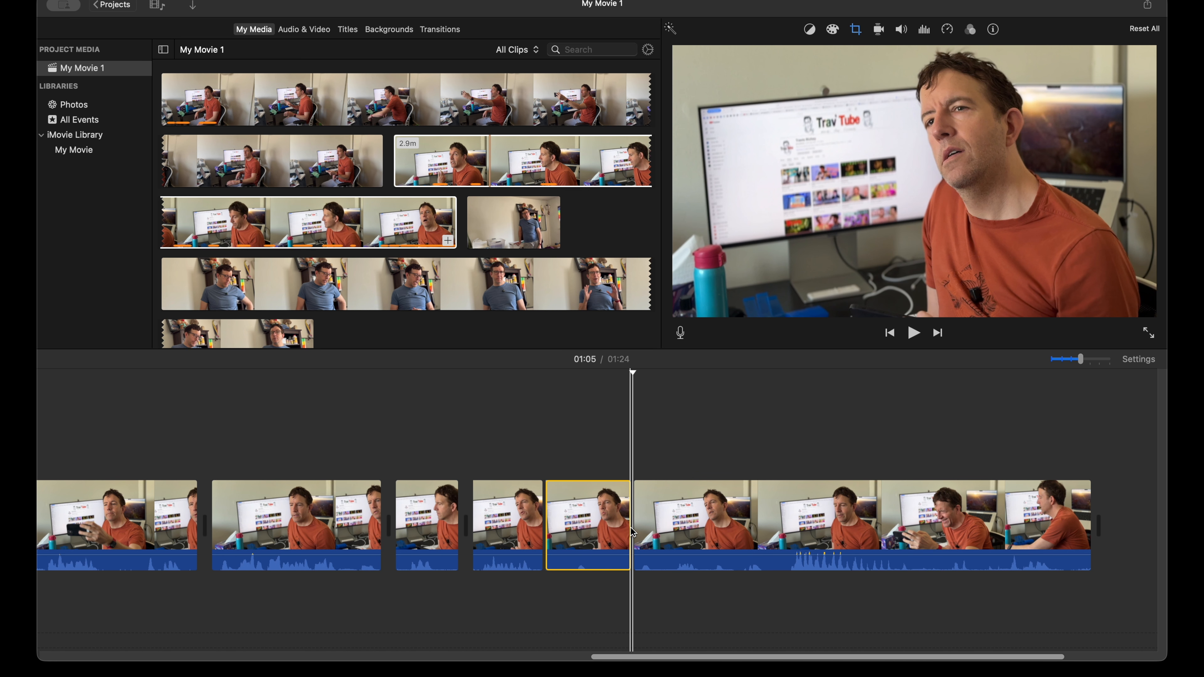
key("Delete")
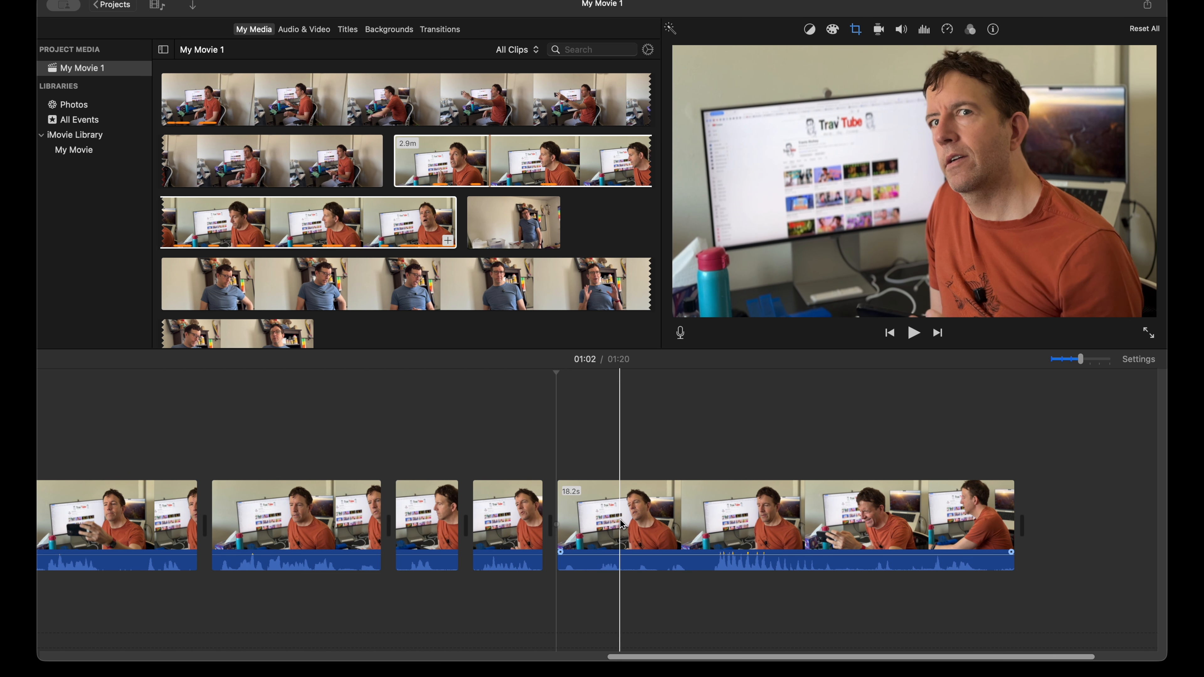
Step: Play the 18.2-second close-up remainder and split it at about 1:05, keeping both pieces
key("space")
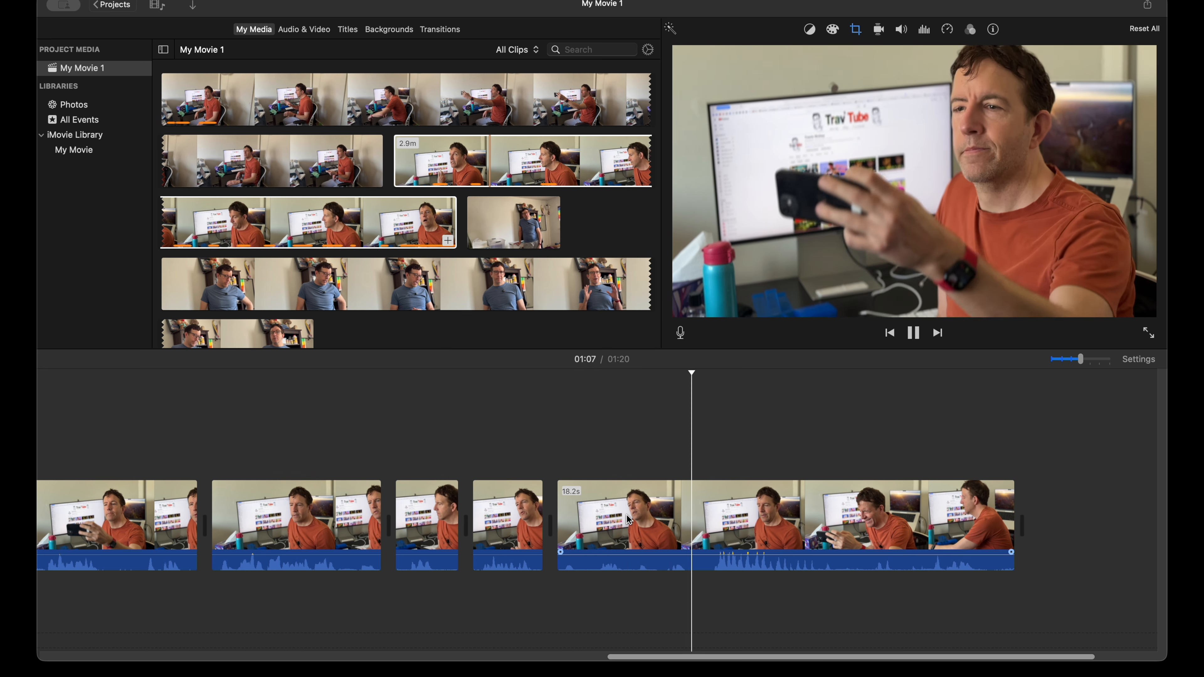
left_click(629, 521)
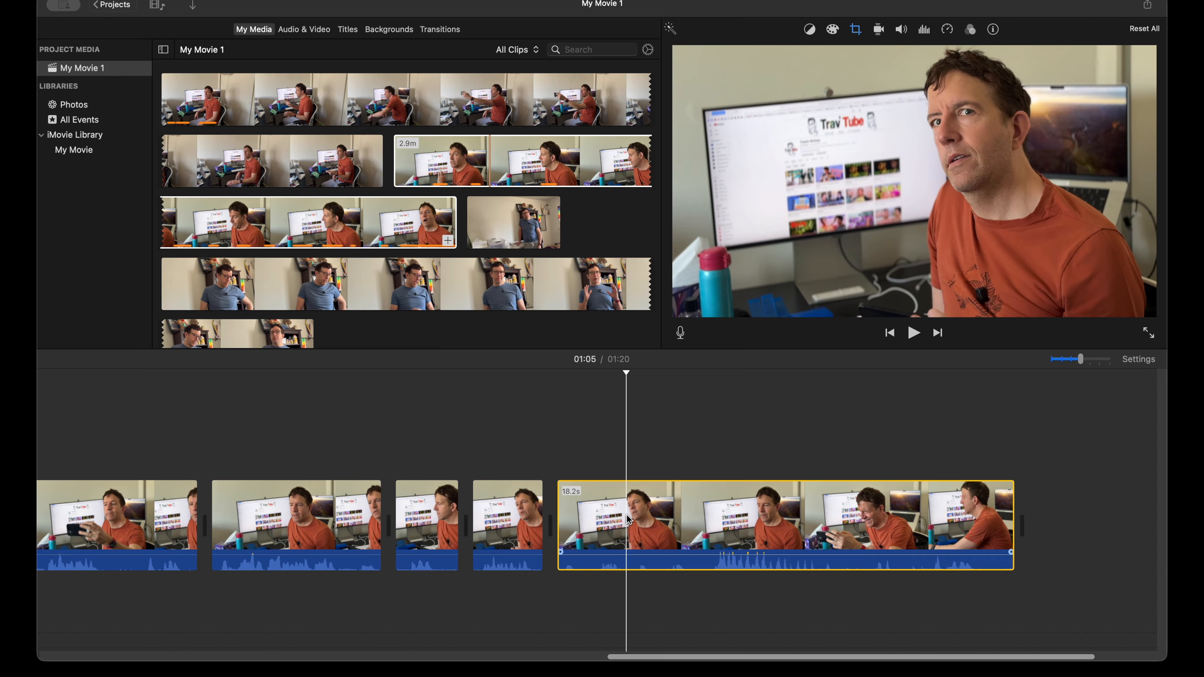
key("super+b")
Step: Play the 15.4-second close-up remainder, split it at about 1:12 at the laugh, and delete everything after the cut
key("space")
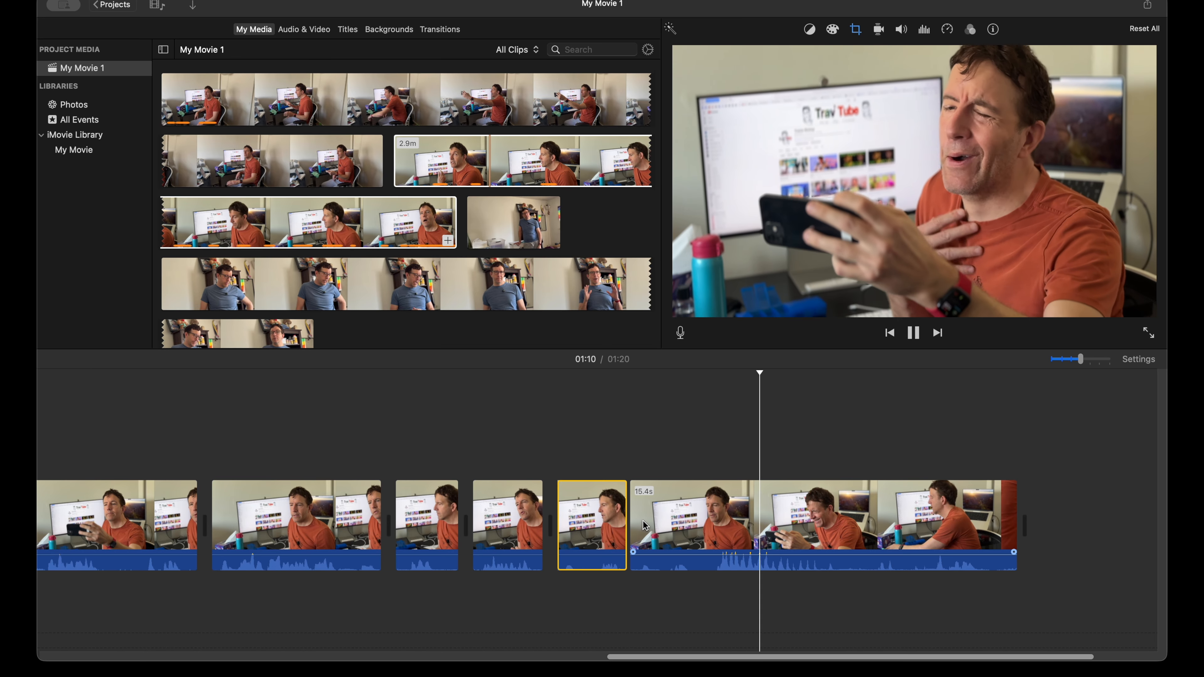
key("space")
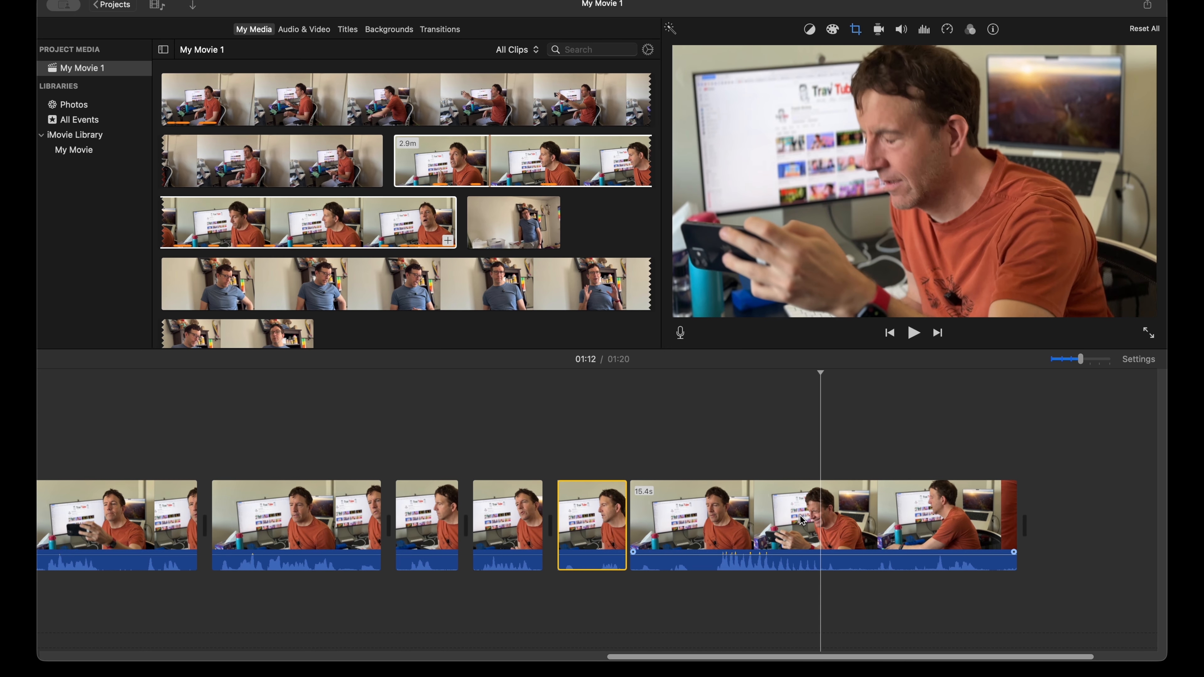
key("super+b")
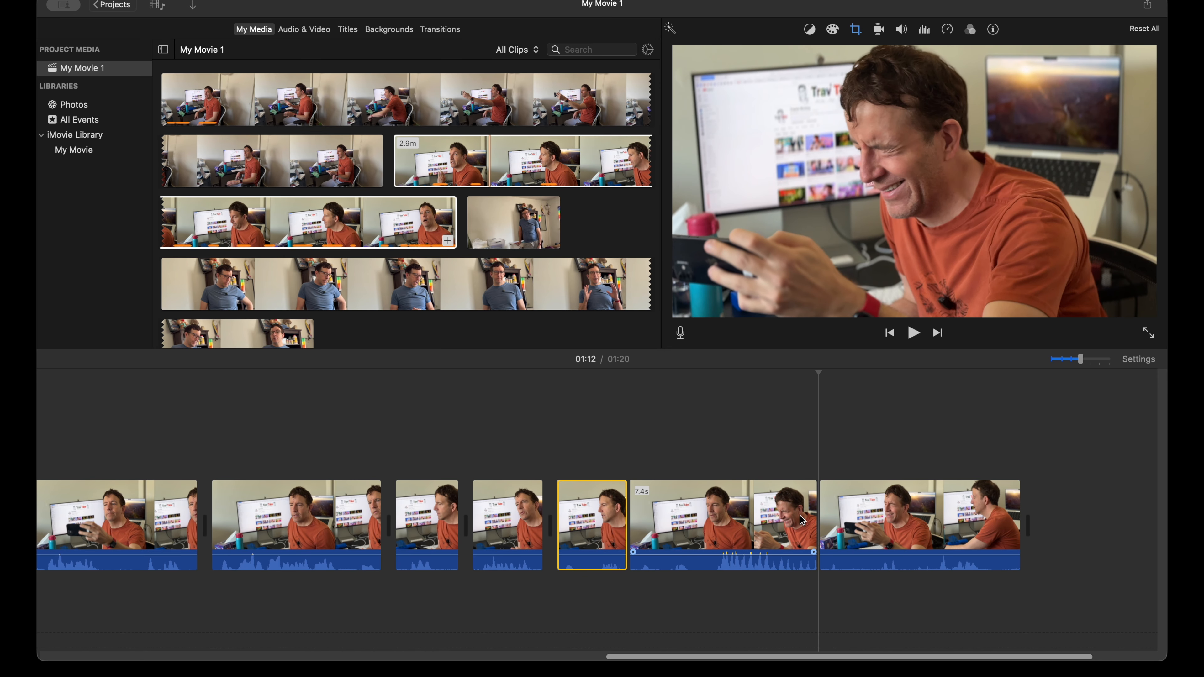
left_click(950, 520)
key("Delete")
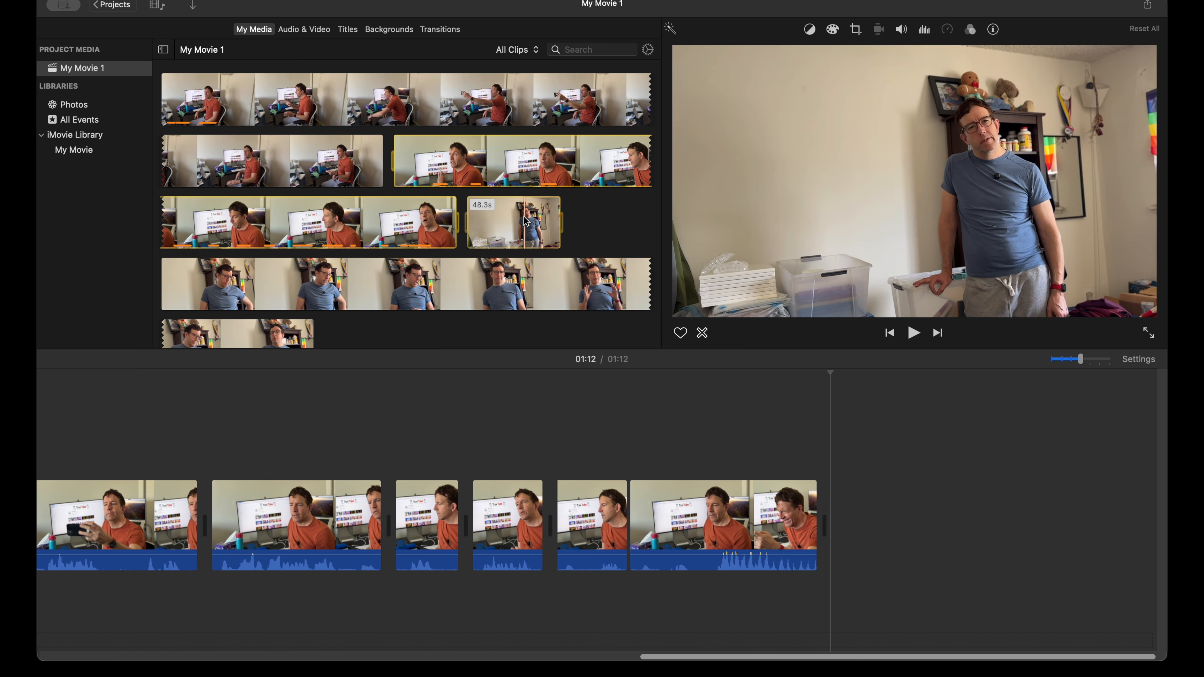
Step: Add the 48.3-second clip of the man standing in the blue shirt to the end of the timeline
left_click_drag(510, 221, 874, 512)
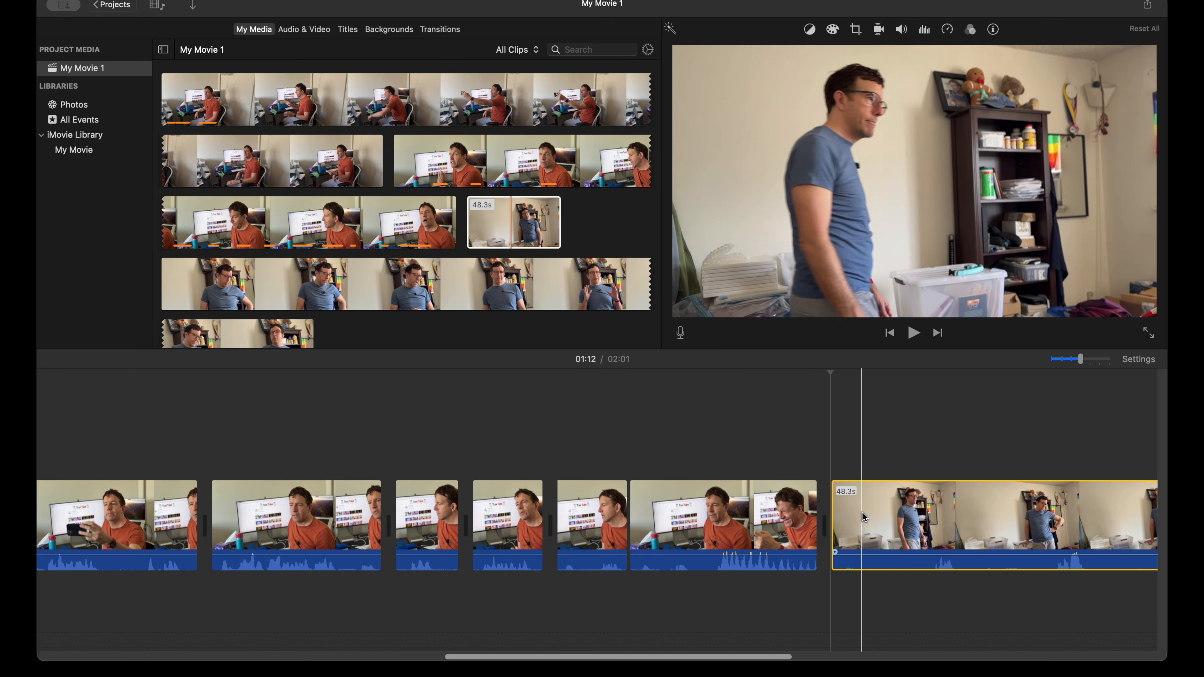
scroll(849, 526, "right", 5)
scroll(841, 538, "right", 2)
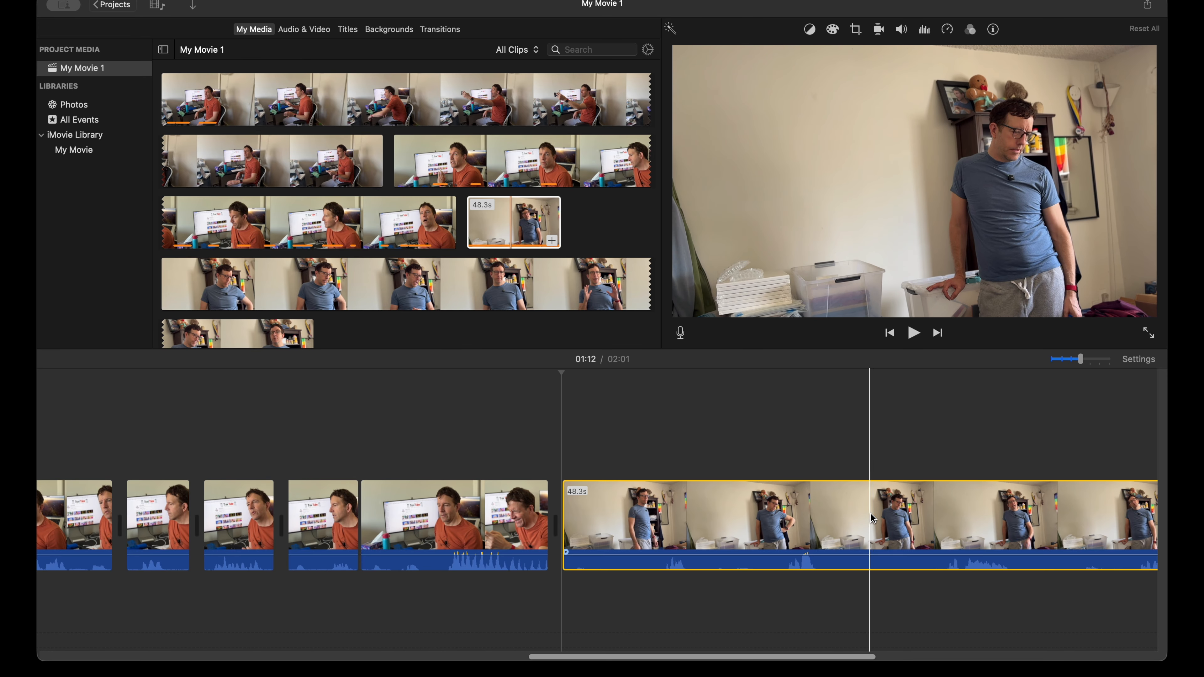
Step: Crop the 48.3-second clip with Crop to Fill, framing the standing man tightly from the head to the waist at about 1:24
left_click(850, 518)
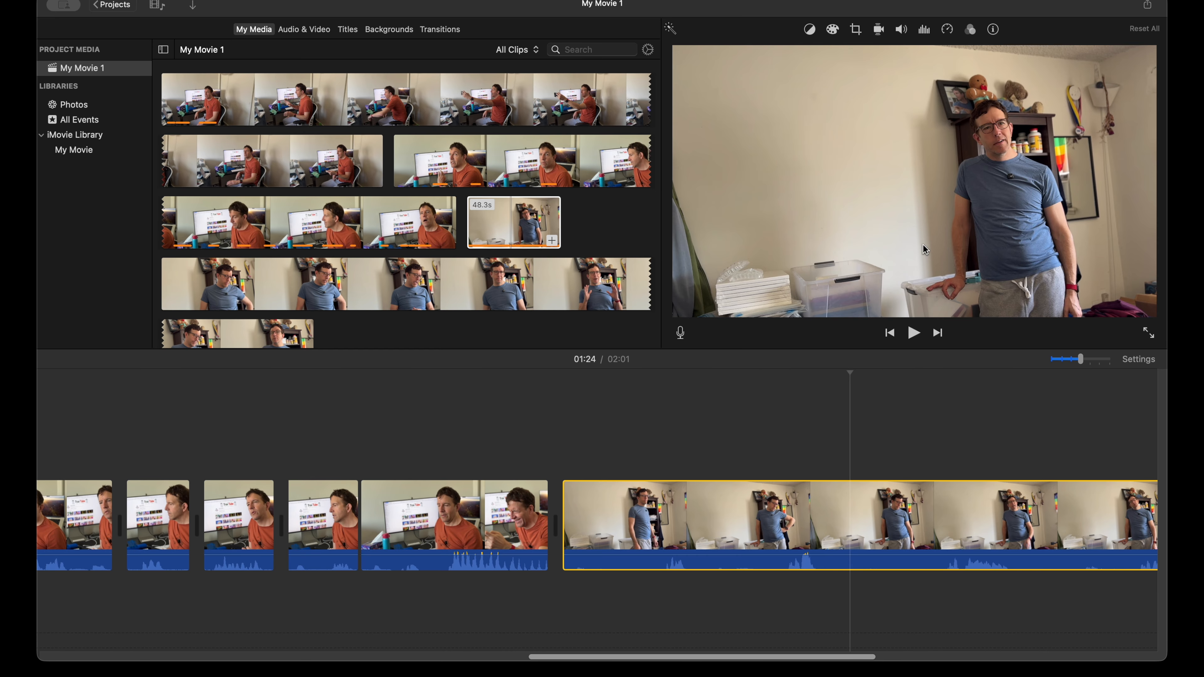
left_click(856, 31)
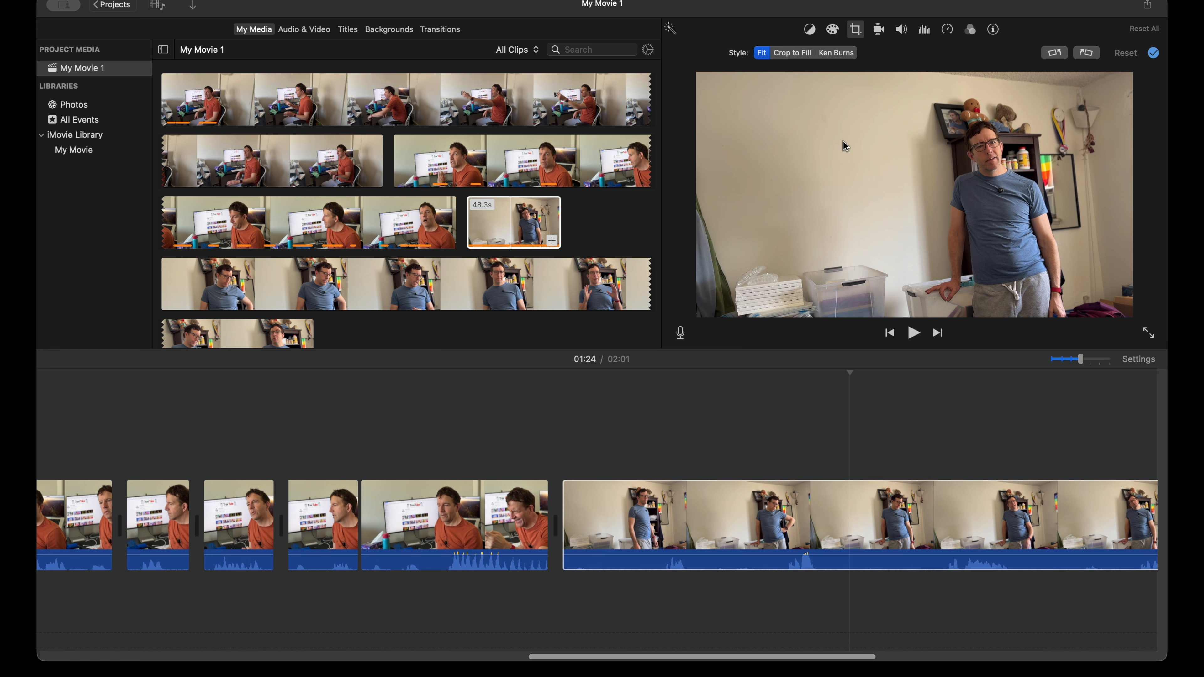
left_click(792, 53)
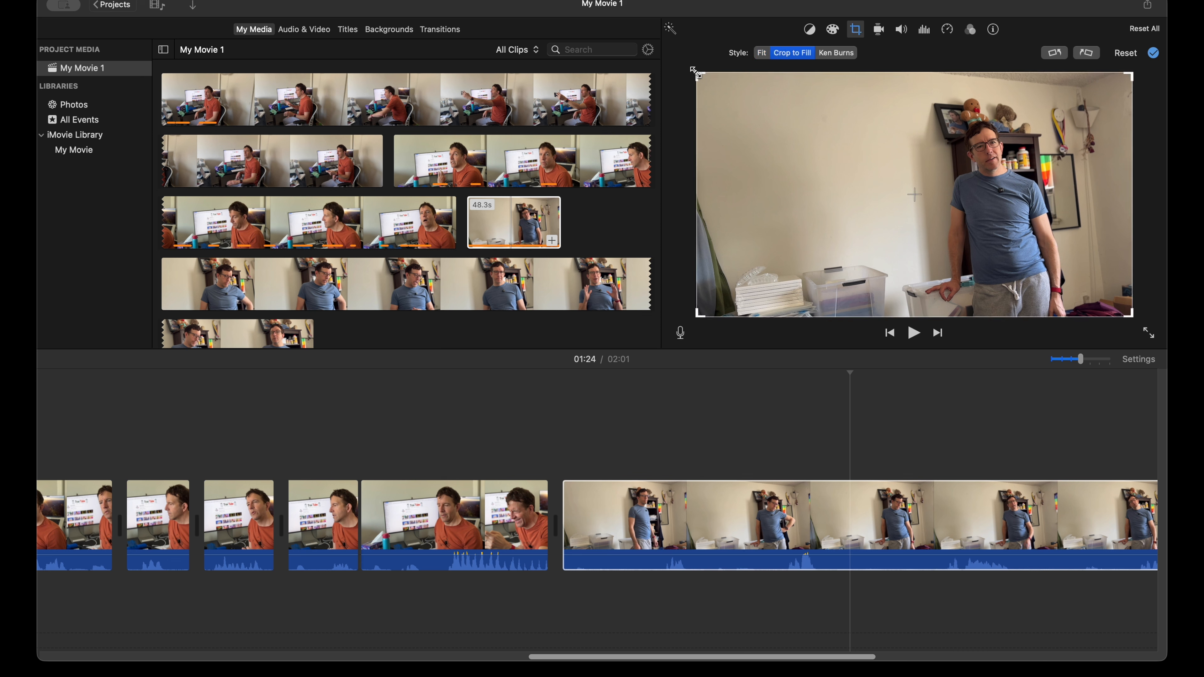
left_click_drag(699, 76, 733, 119)
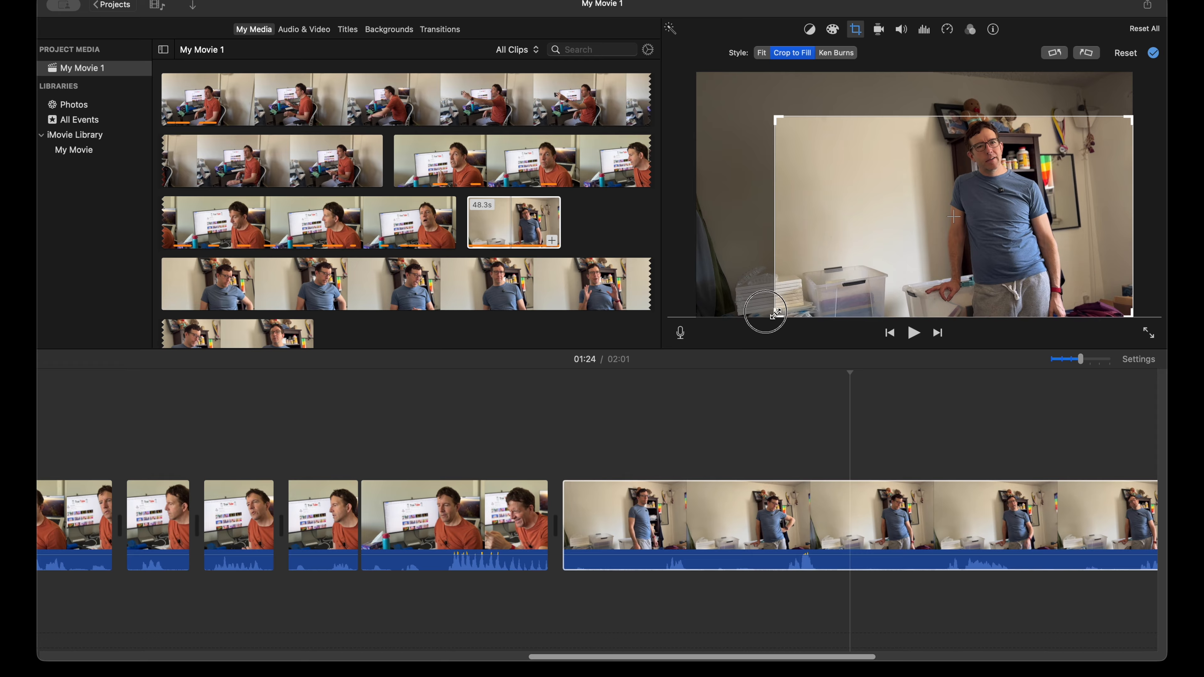
left_click_drag(780, 313, 817, 300)
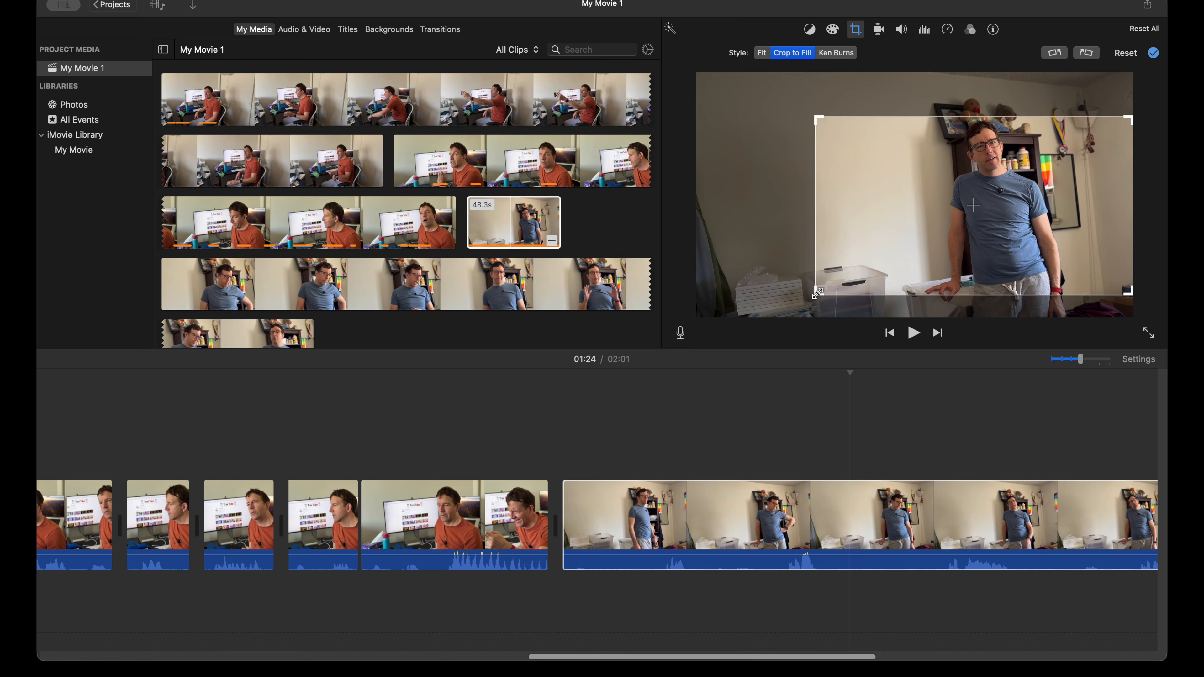
left_click_drag(818, 292, 860, 260)
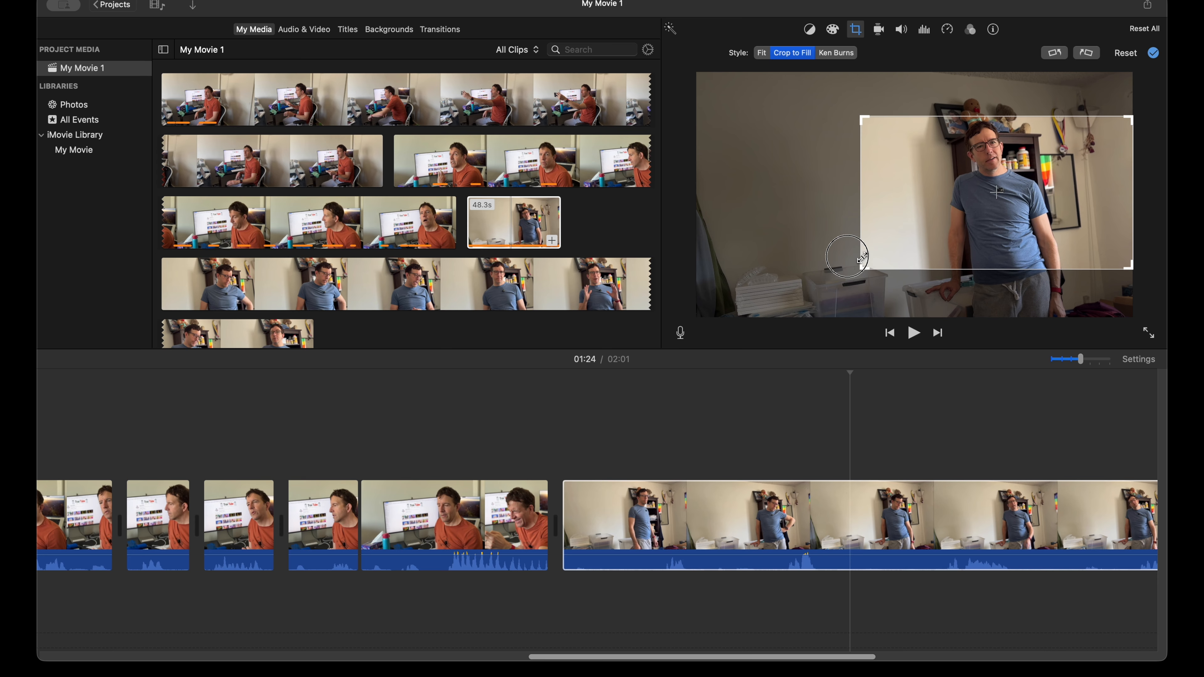
key("Return")
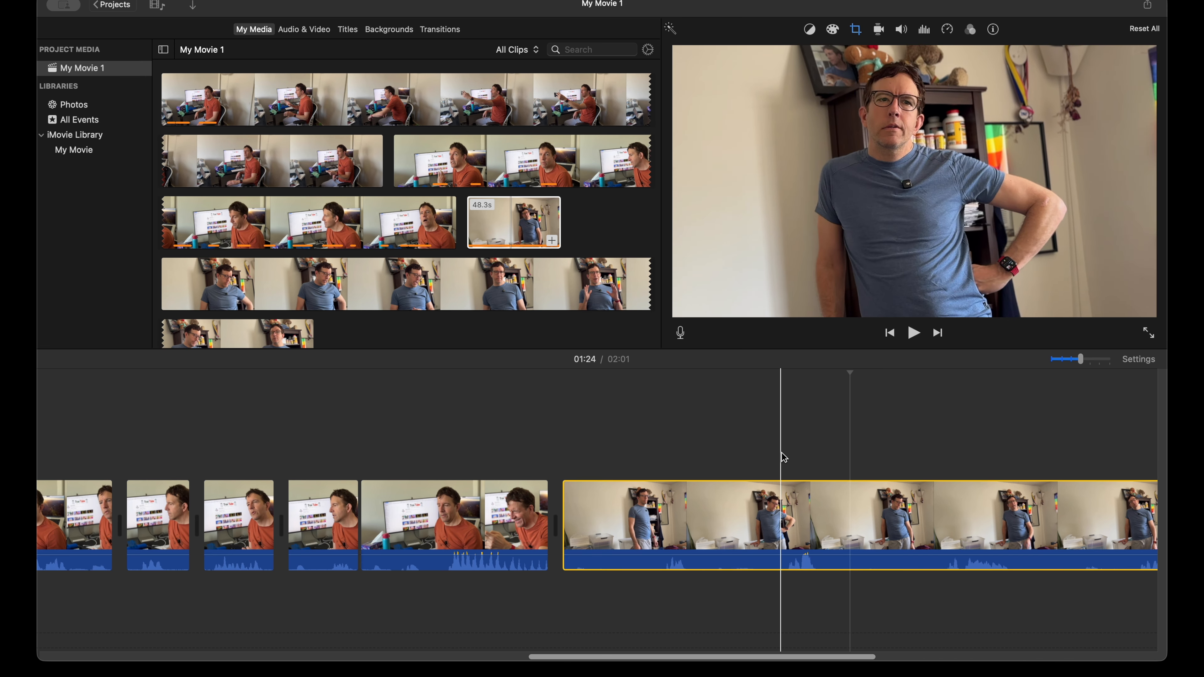
Step: Review the opening of the 48.3-second standing clip, split it at about 1:15, and delete the piece before the cut
key("super+minus")
scroll(753, 441, "right", 5)
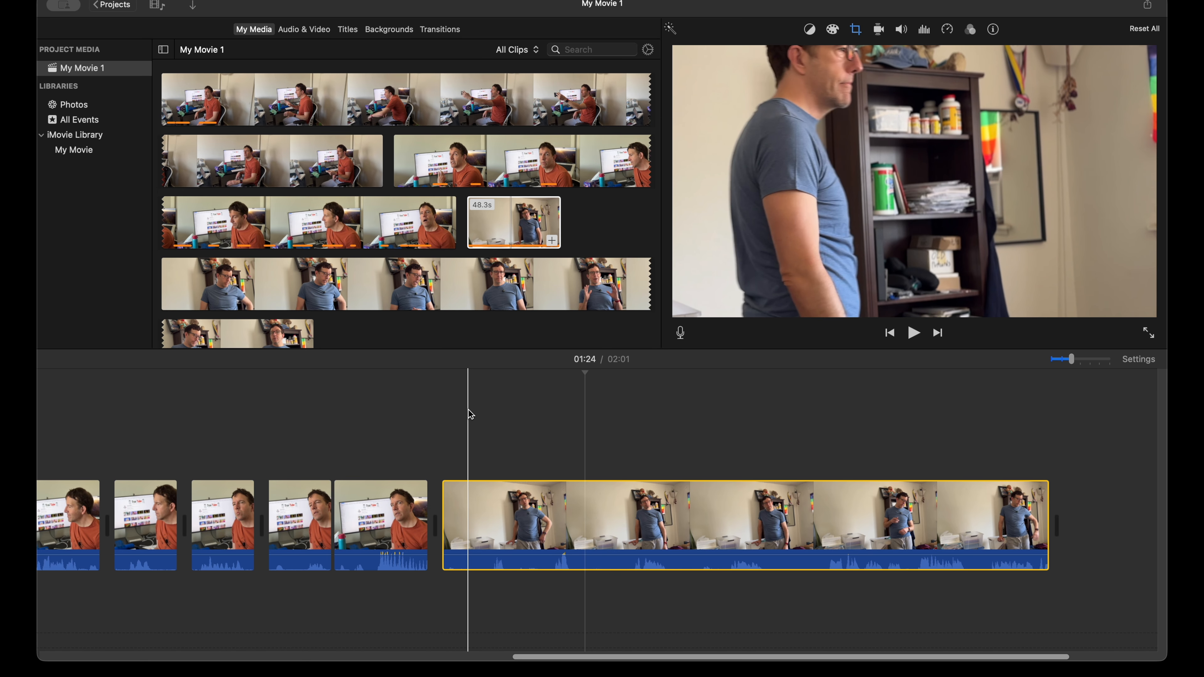
key("super+equal")
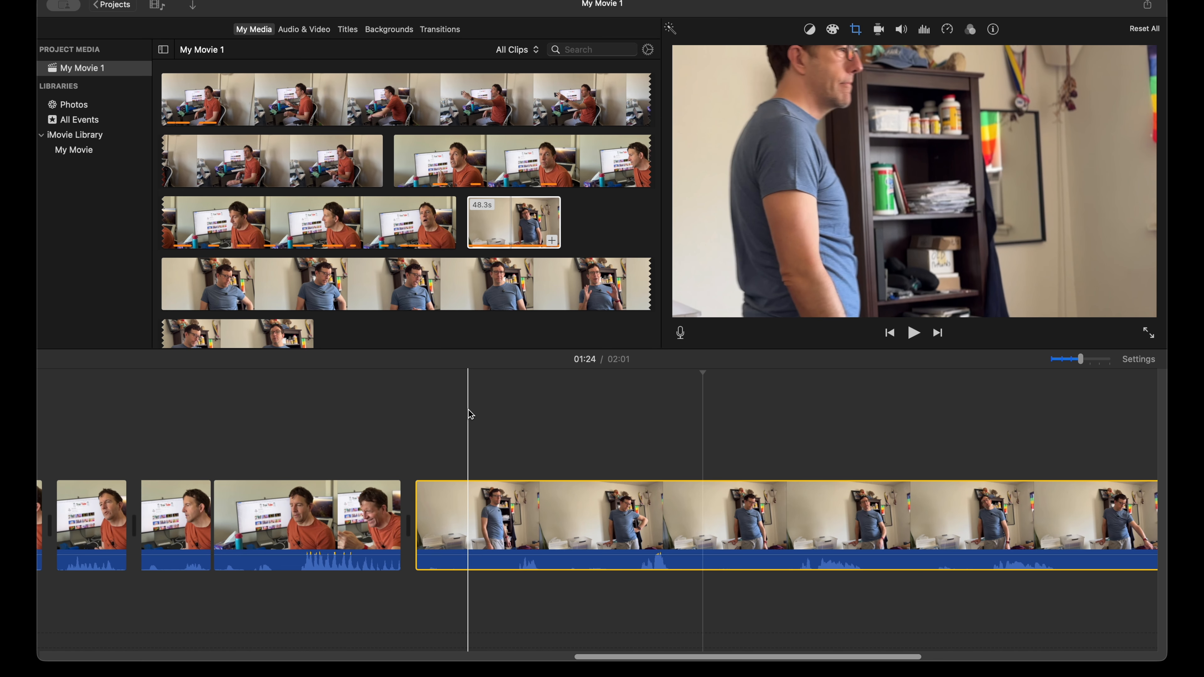
key("super+equal")
key("space")
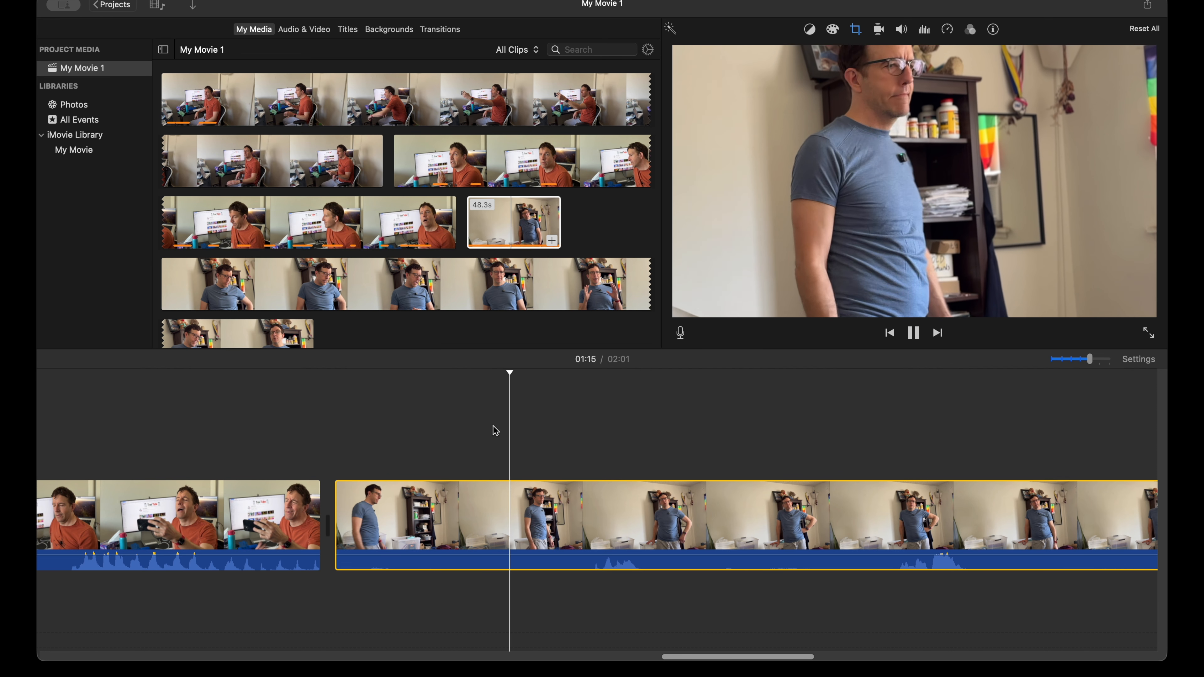
scroll(493, 425, "right", 2)
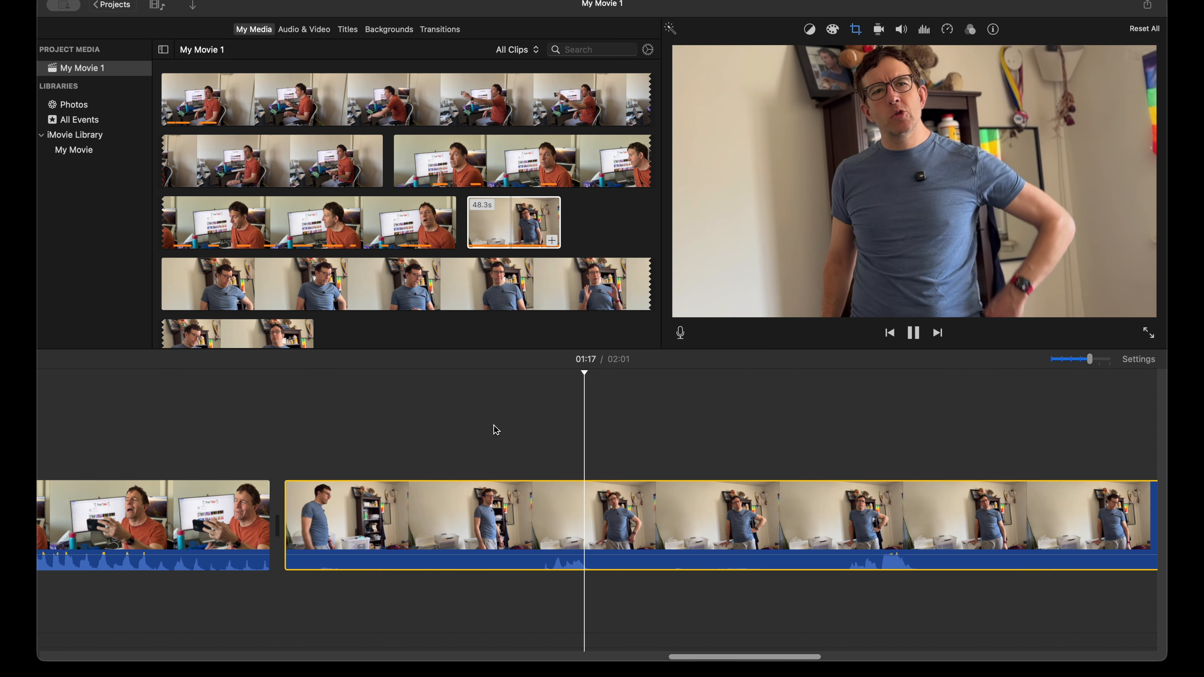
key("space")
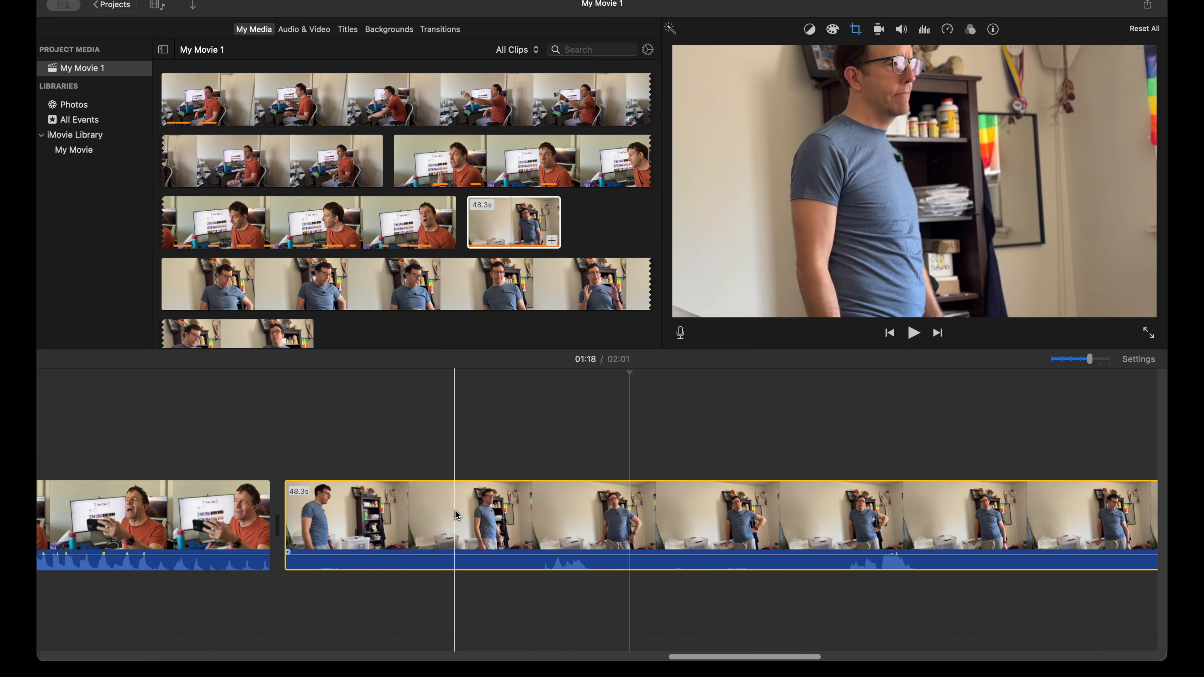
key("space")
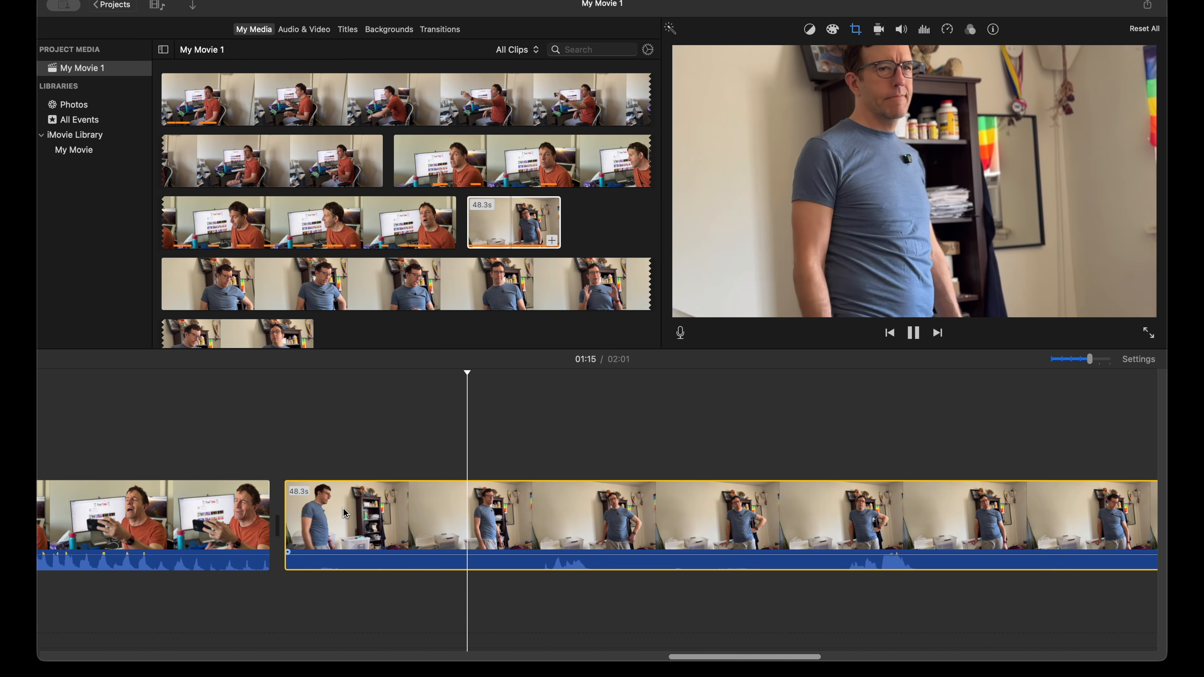
key("space")
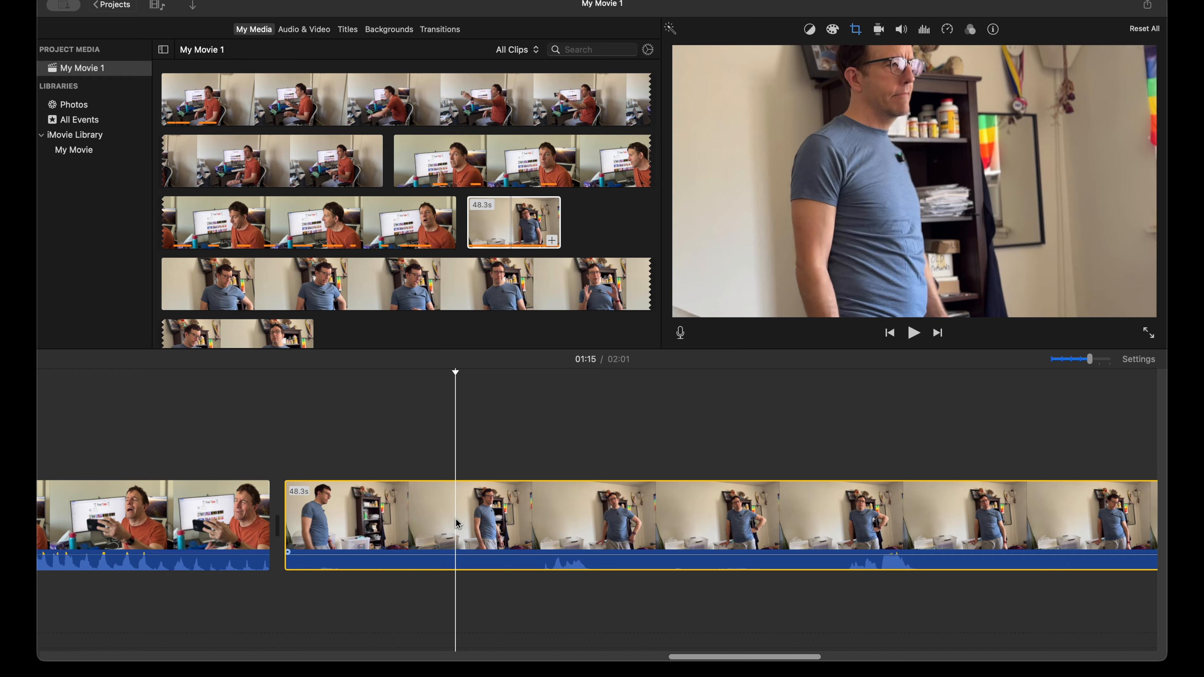
key("super+b")
left_click(414, 516)
key("Delete")
Step: Play the 45.6-second standing clip and split it at both ends of the 3.5-second pause, beginning at about 1:15
key("space")
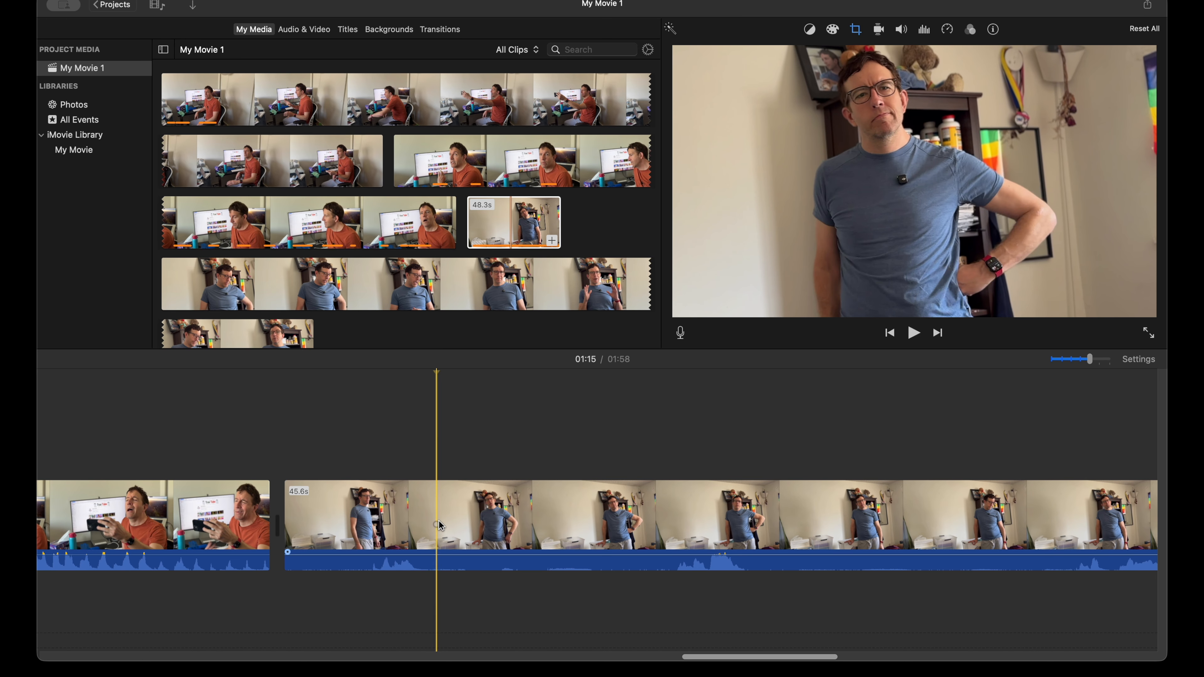
key("super+b")
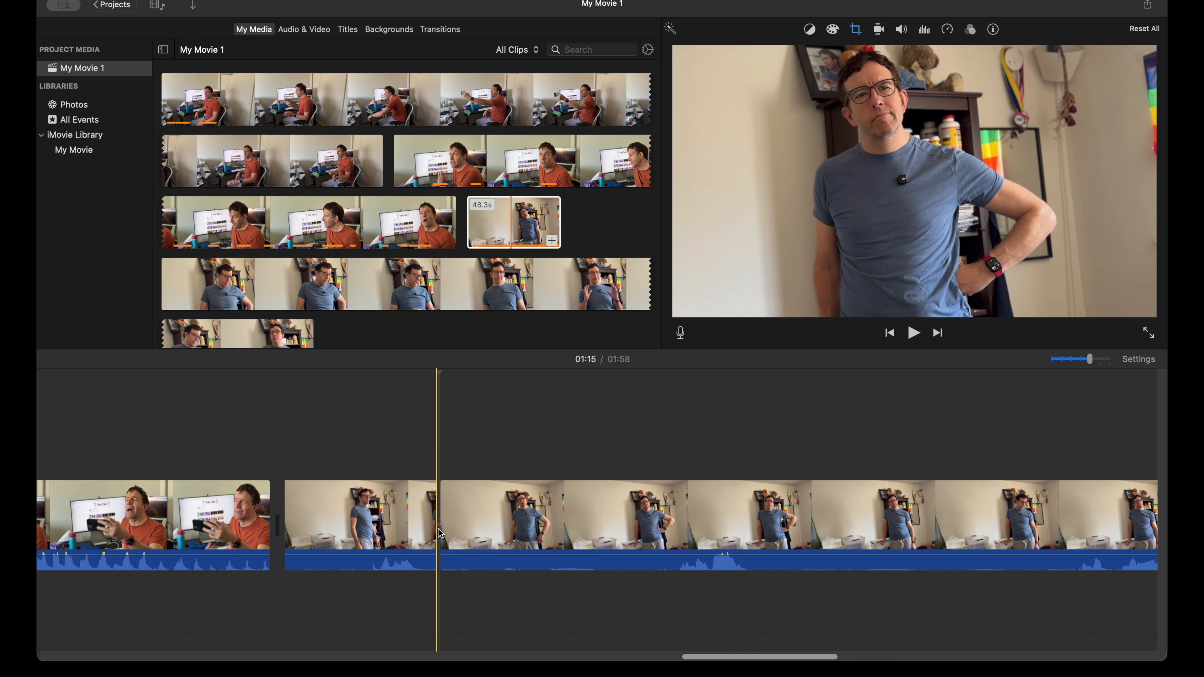
key("space")
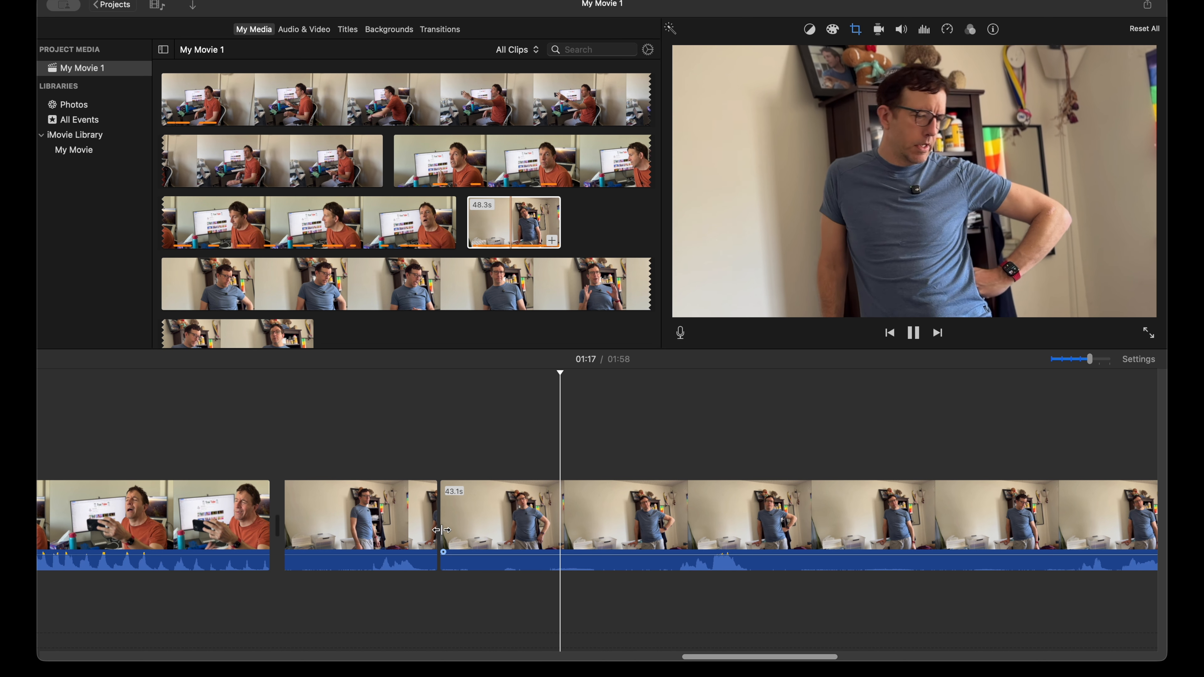
scroll(450, 532, "right", 3)
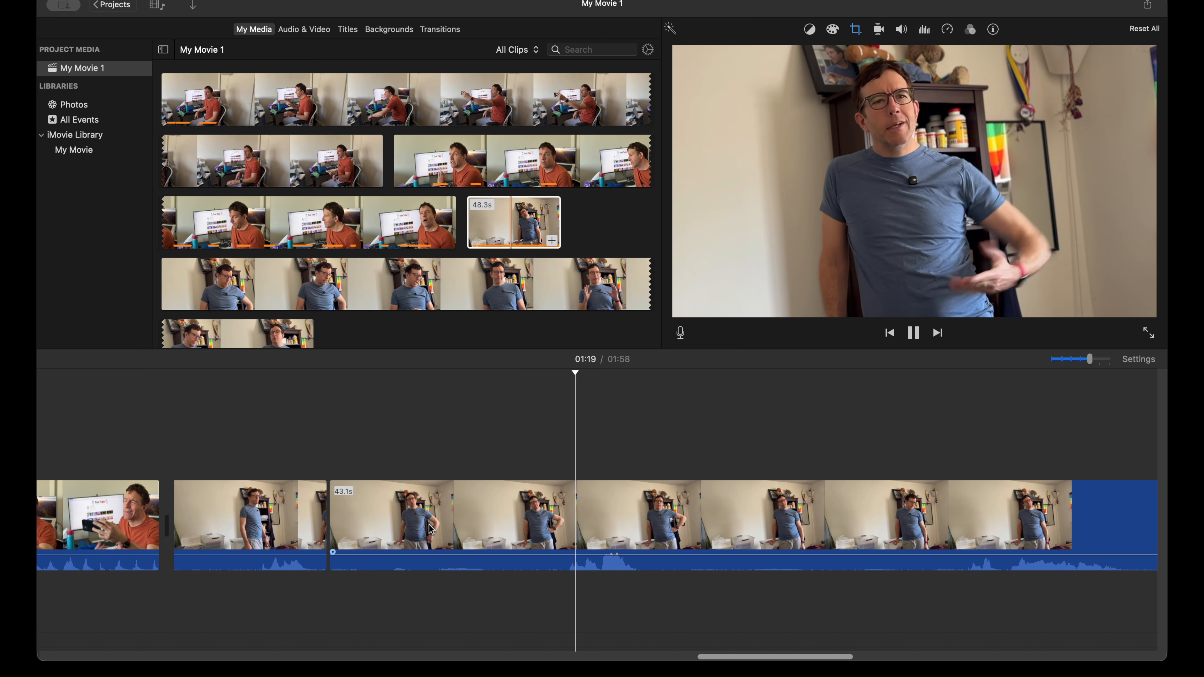
left_click(555, 520)
key("super+b")
Step: Split the 39.6-second piece after the short spoken line at about 1:20, and delete the 3.5-second pause before that line
left_click(675, 506)
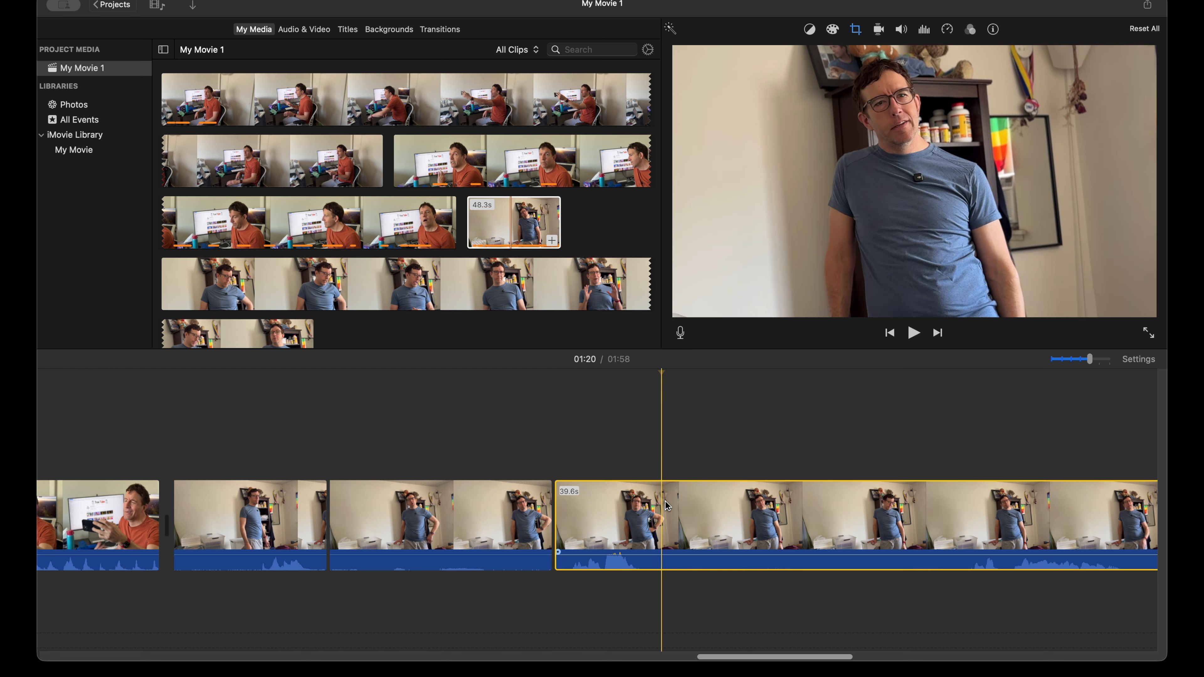
key("super+b")
left_click(496, 510)
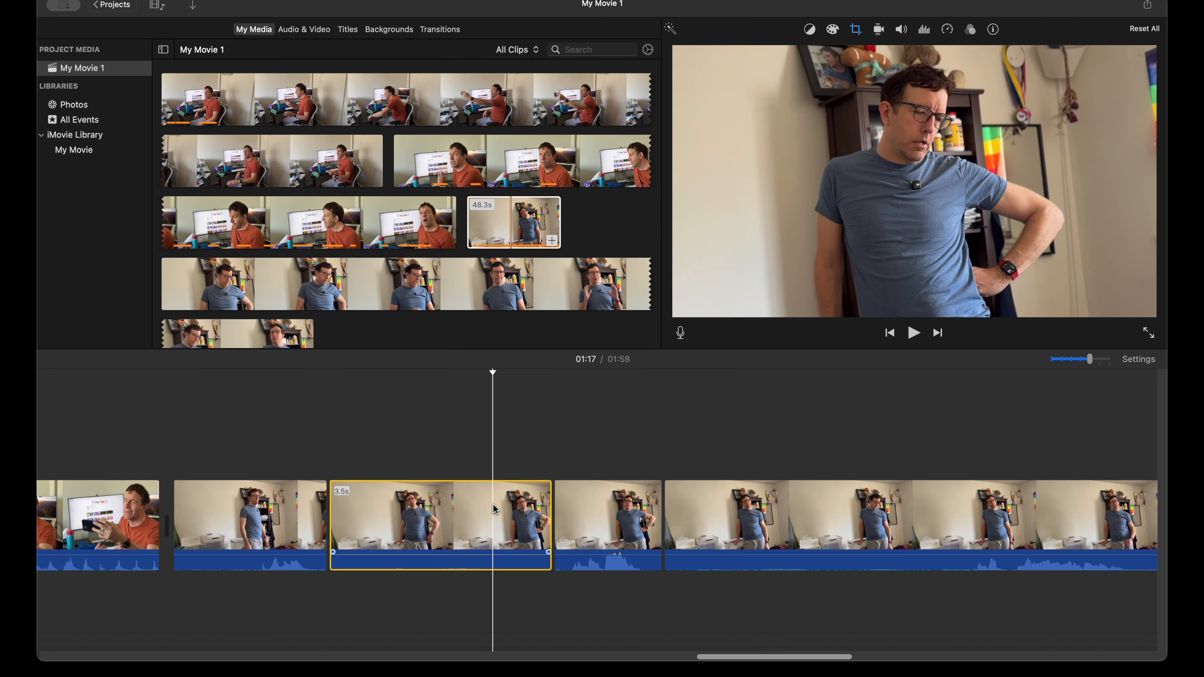
key("Delete")
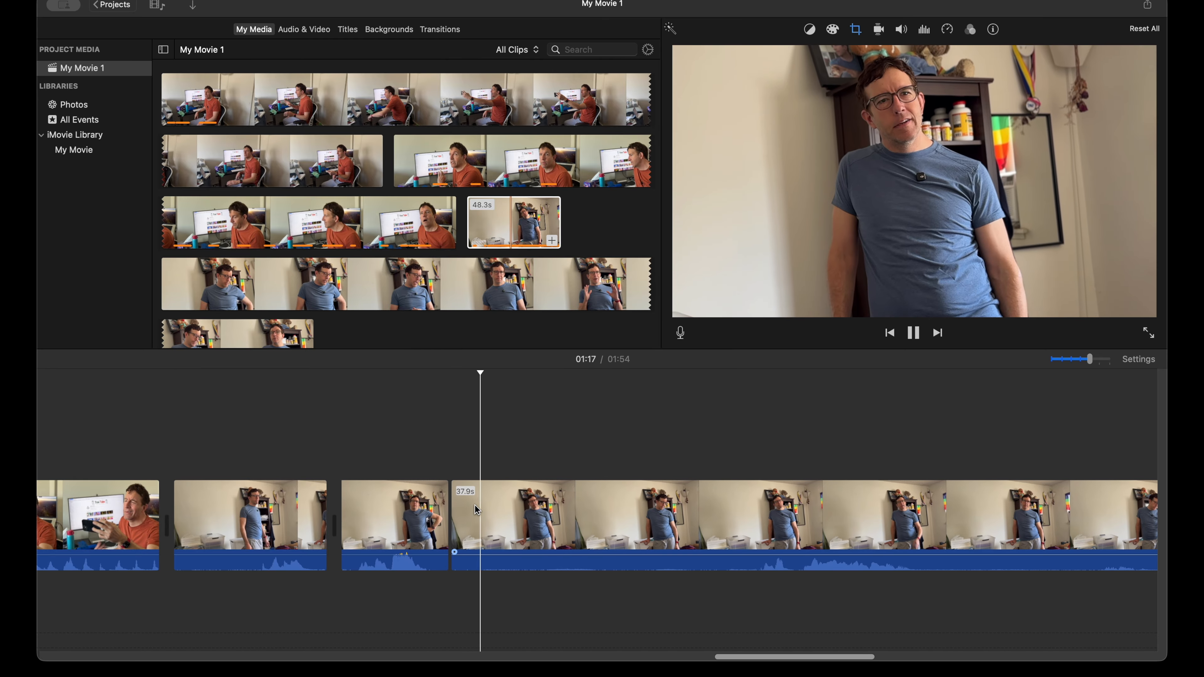
Step: Review the 37.9-second remainder of the standing clip up to about 1:32, and delete the whole remainder
scroll(646, 516, "right", 10)
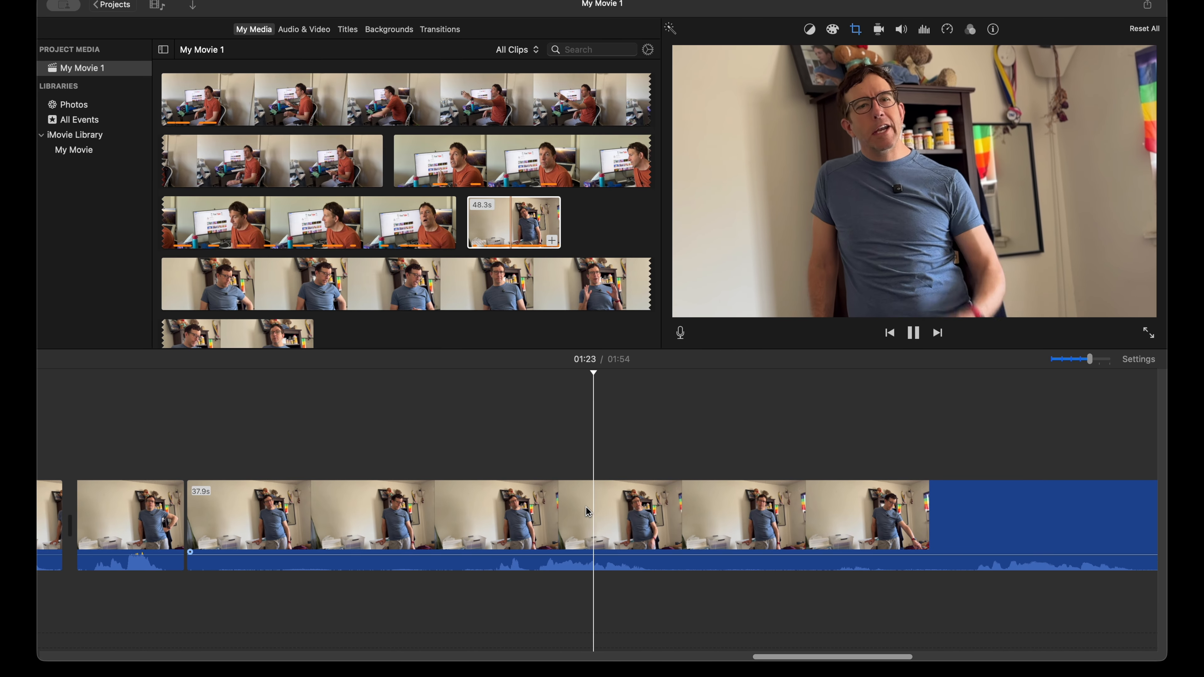
scroll(587, 512, "right", 5)
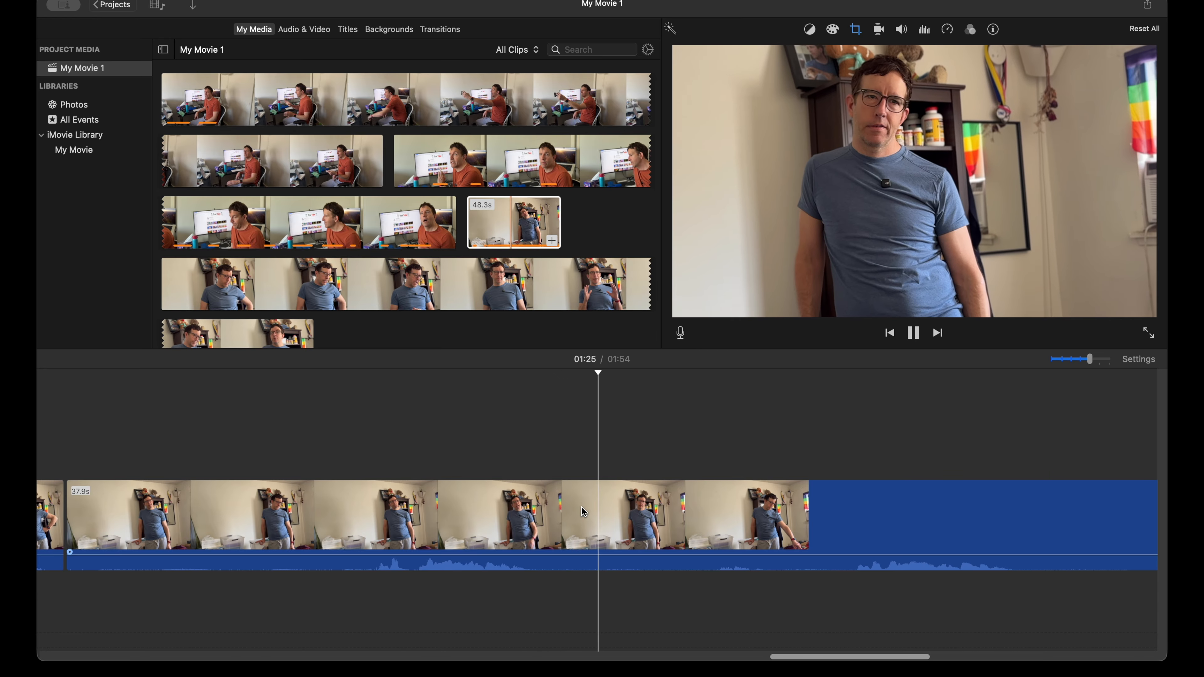
key("space")
scroll(560, 508, "right", 6)
key("space")
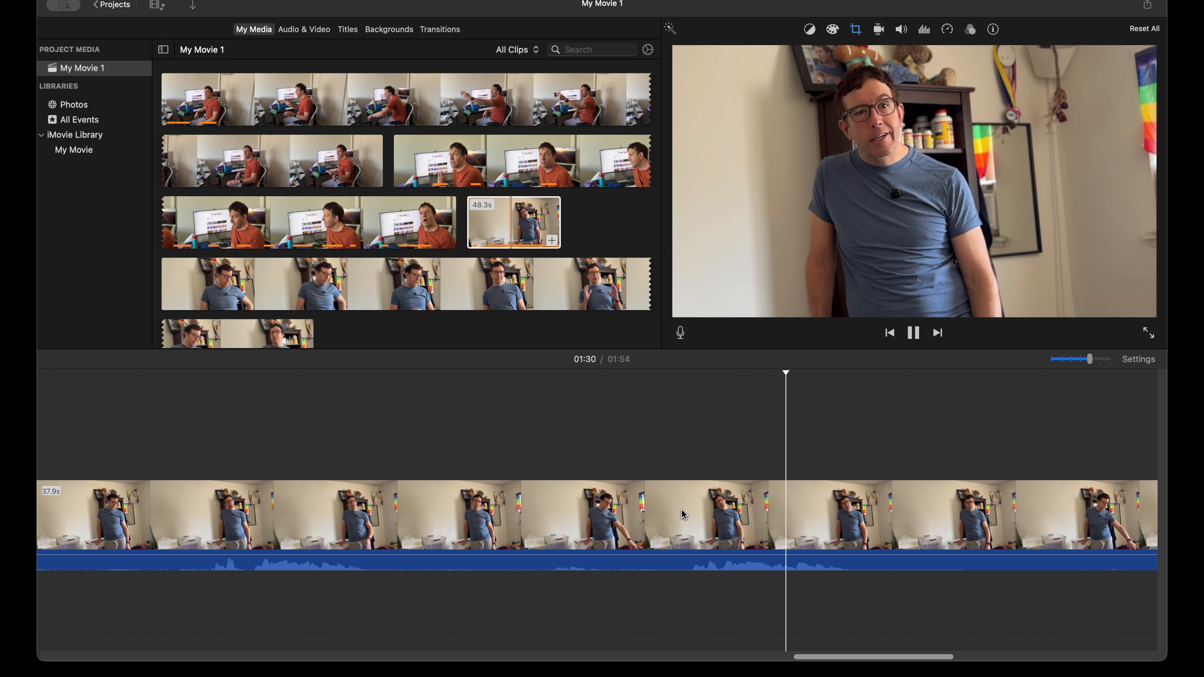
key("space")
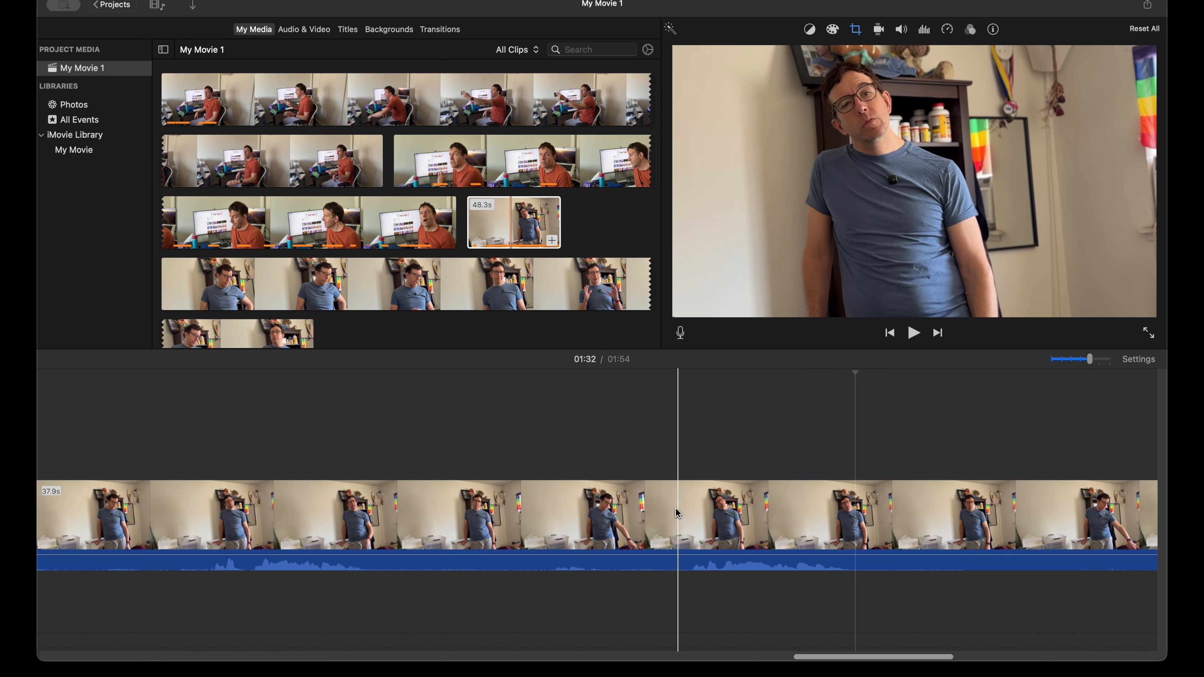
scroll(431, 511, "left", 3)
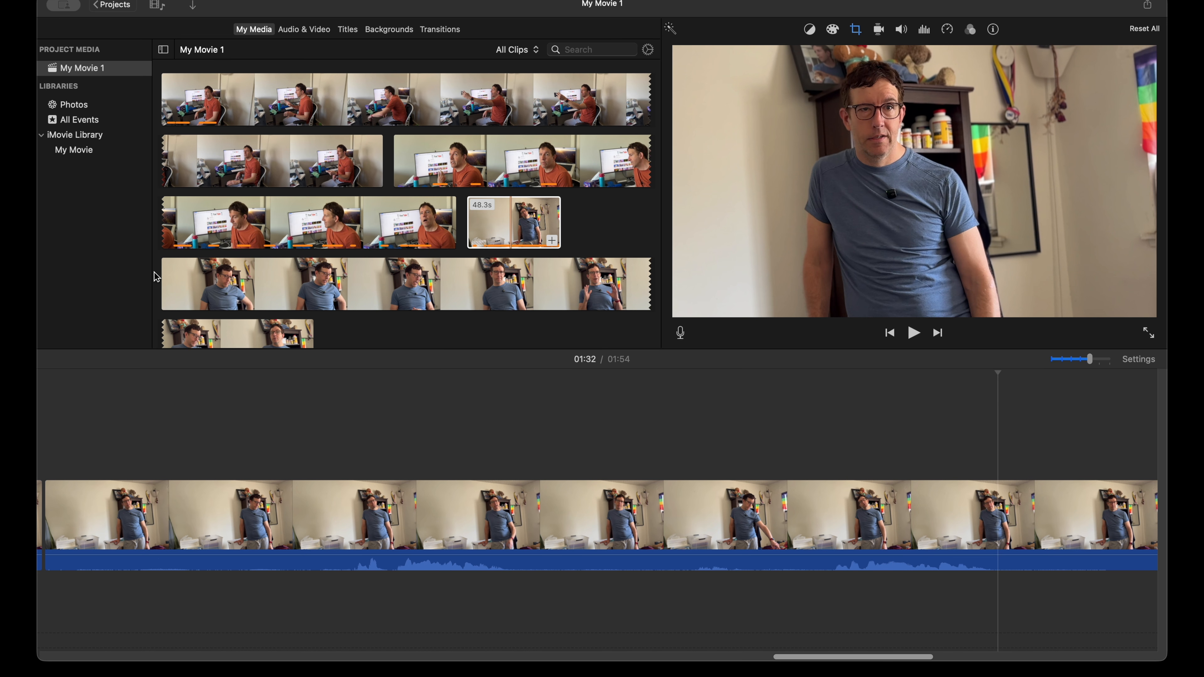
key("space")
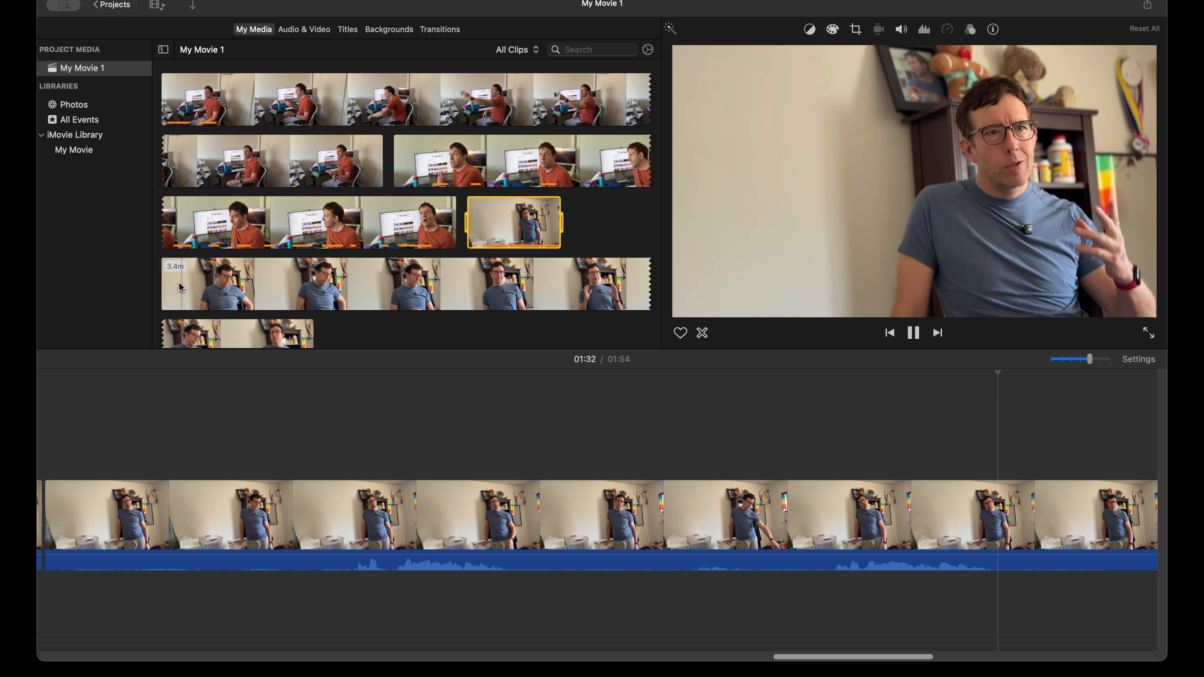
left_click(590, 528)
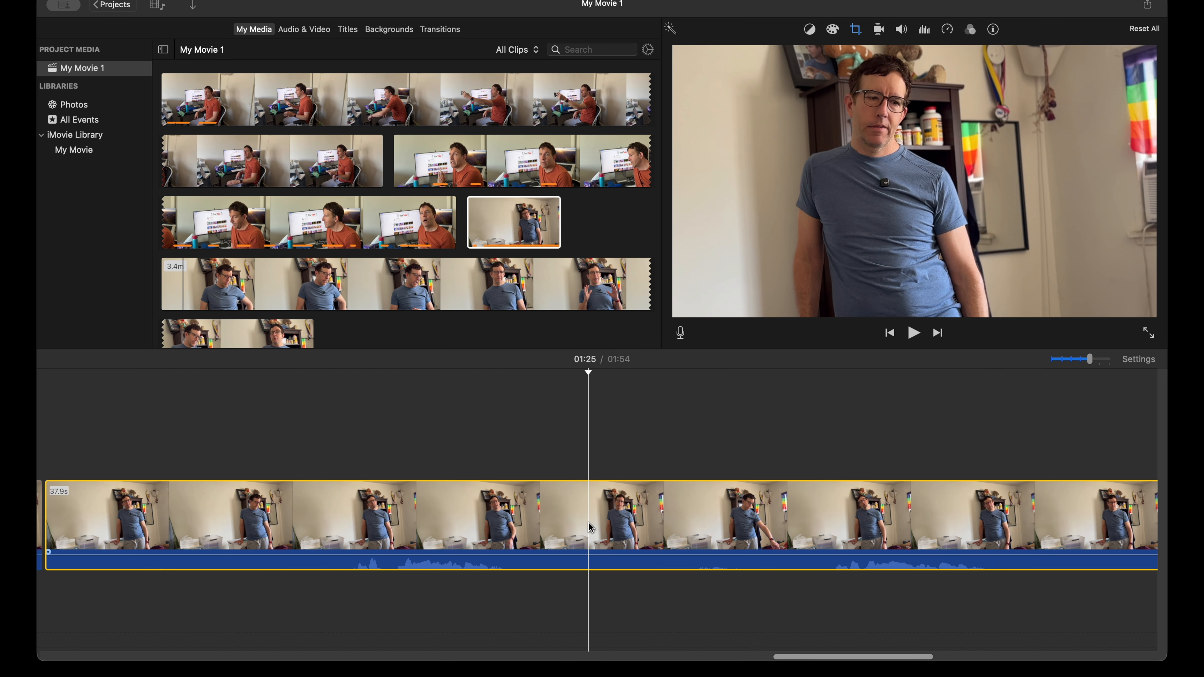
key("Delete")
Step: Look back through the assembled clips on the timeline, playing the close-up at about 0:15, and return to the end
scroll(590, 528, "left", 10)
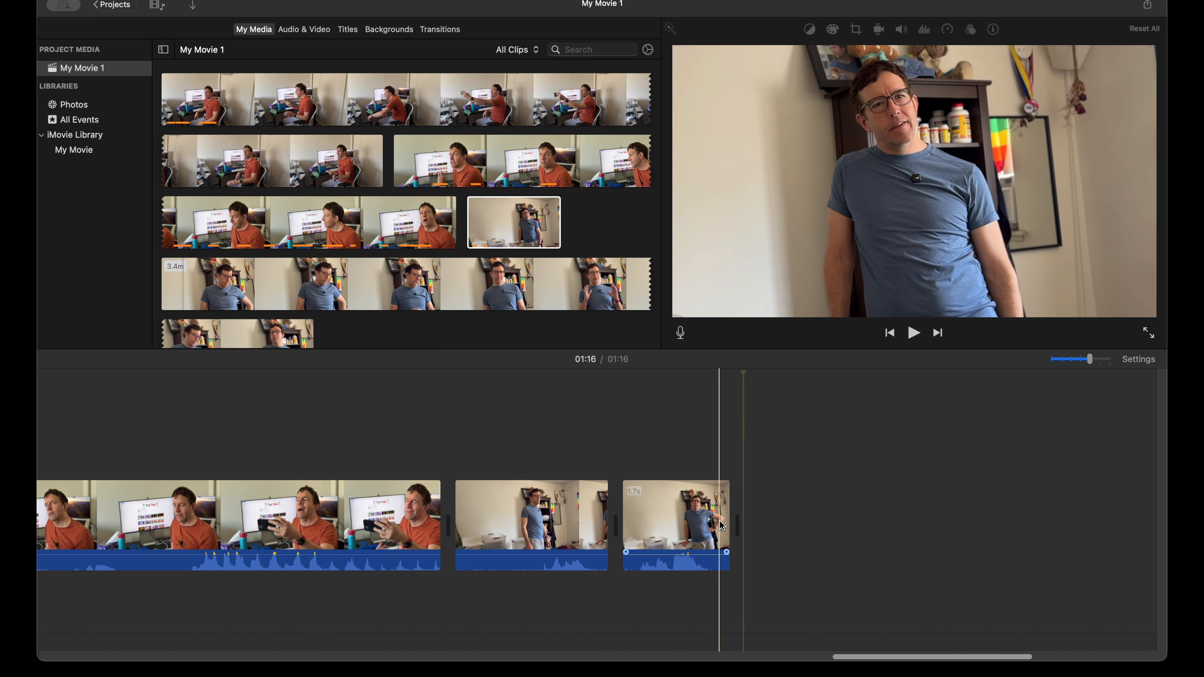
scroll(503, 503, "left", 5)
scroll(505, 507, "left", 5)
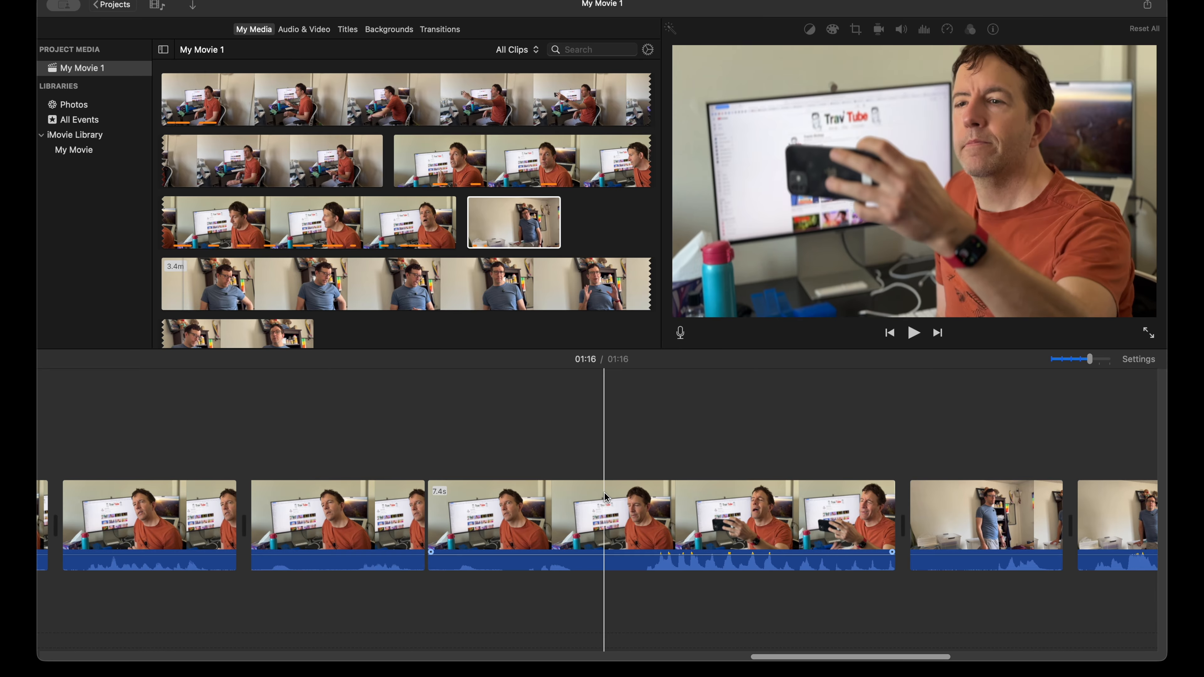
scroll(602, 516, "left", 5)
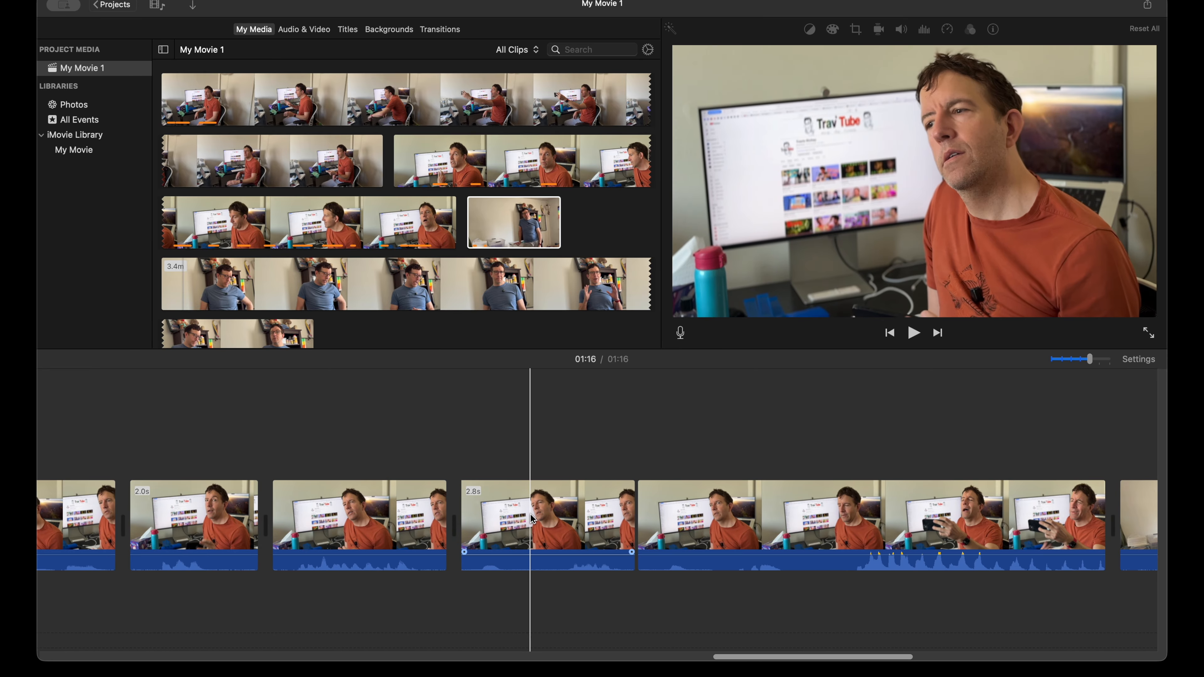
key("space")
key("space")
scroll(658, 509, "left", 5)
scroll(656, 509, "left", 10)
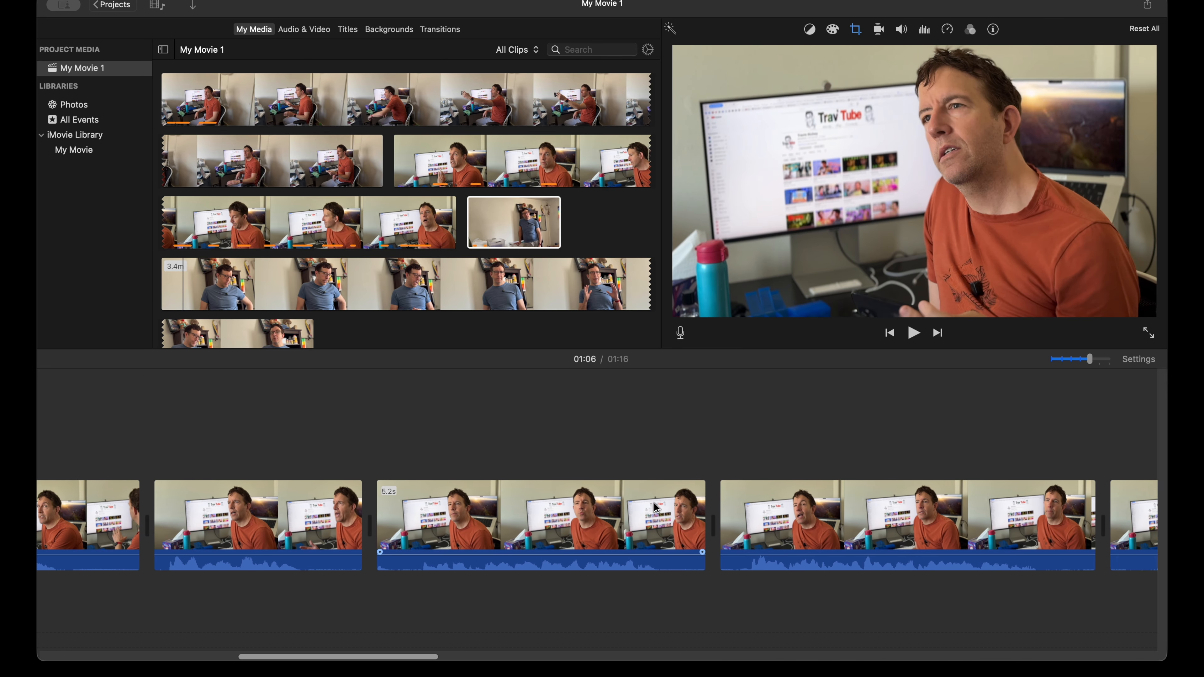
scroll(806, 521, "right", 2)
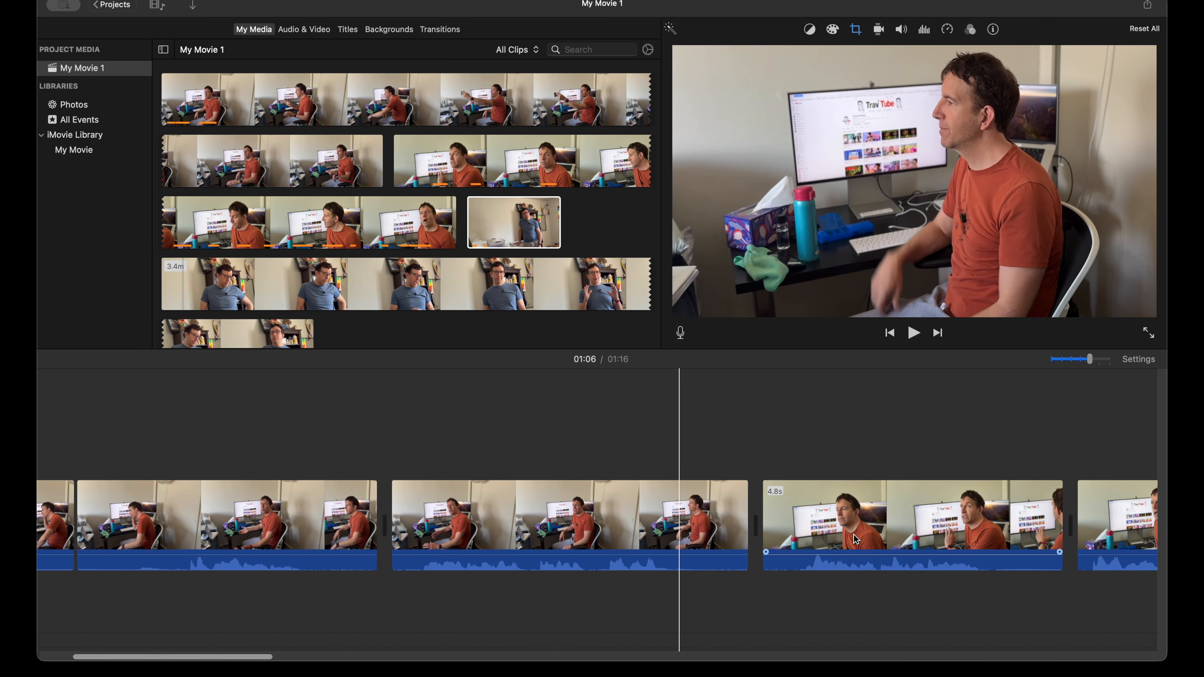
key("space")
key("space")
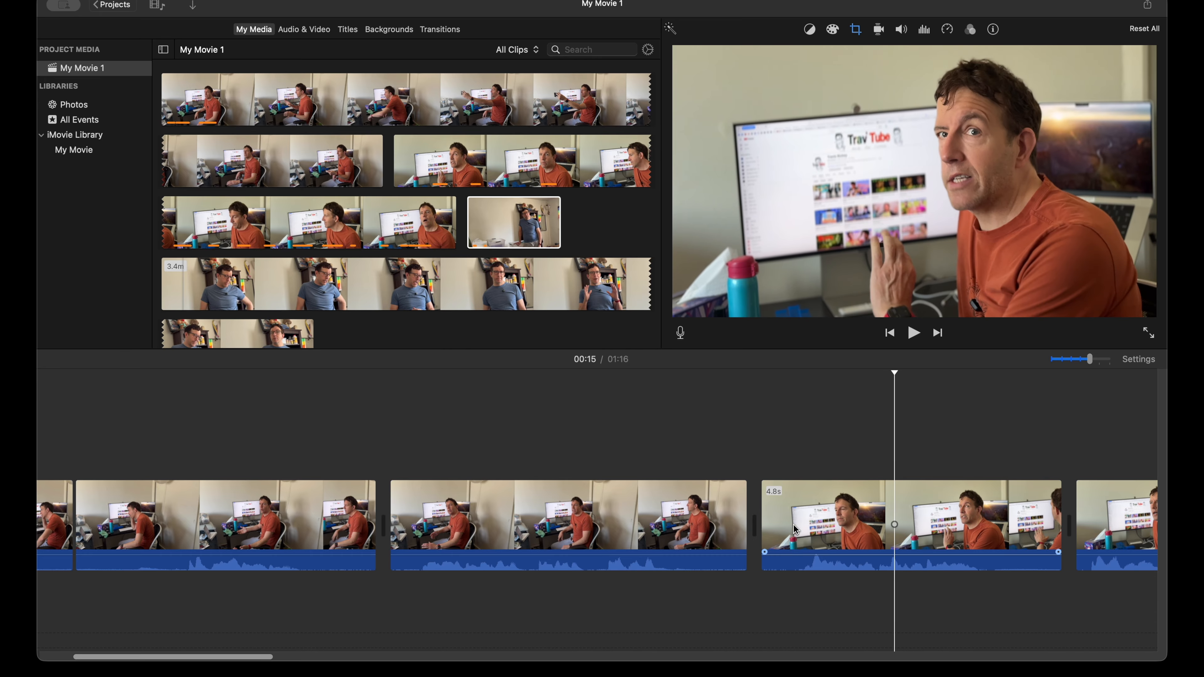
scroll(796, 526, "right", 5)
scroll(773, 523, "right", 10)
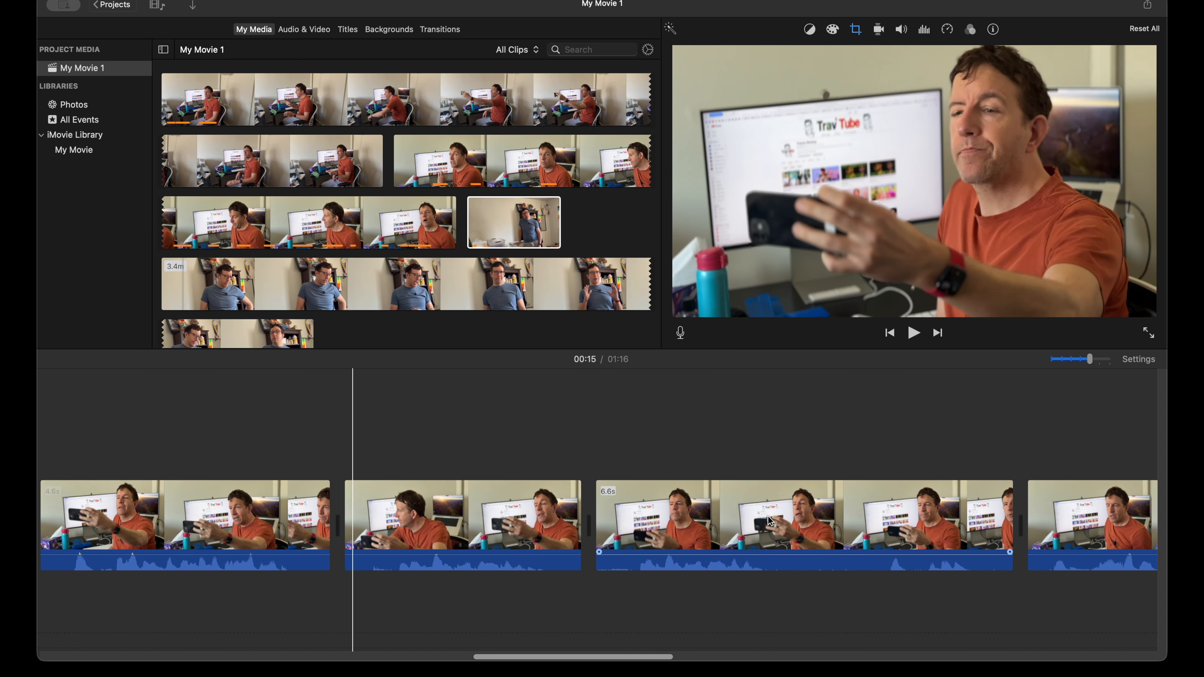
scroll(768, 519, "right", 10)
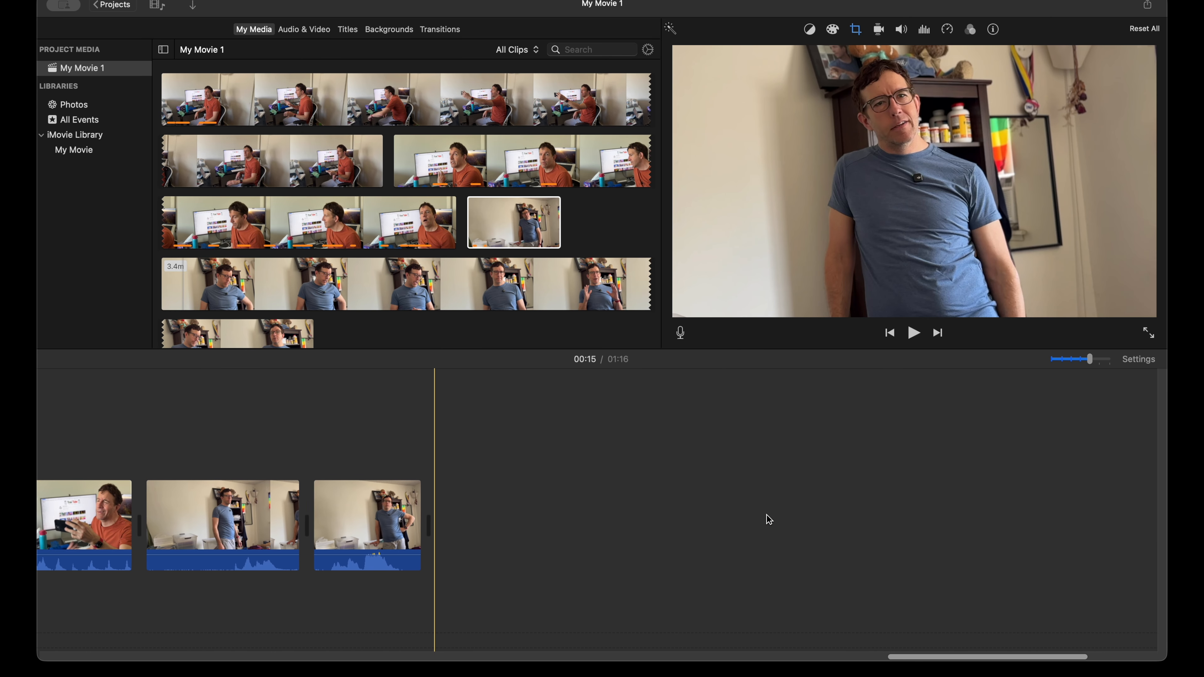
Step: Add the 3.4-minute clip of the seated man in the blue shirt to the end of the timeline
left_click(310, 292)
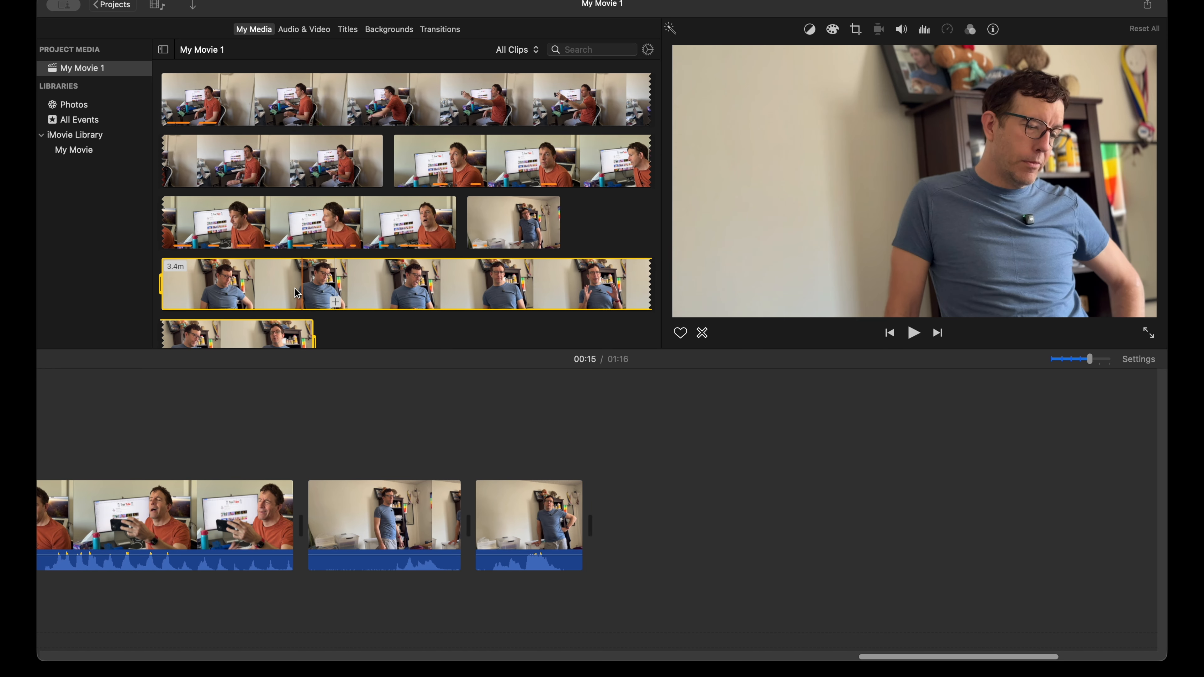
left_click_drag(289, 292, 676, 493)
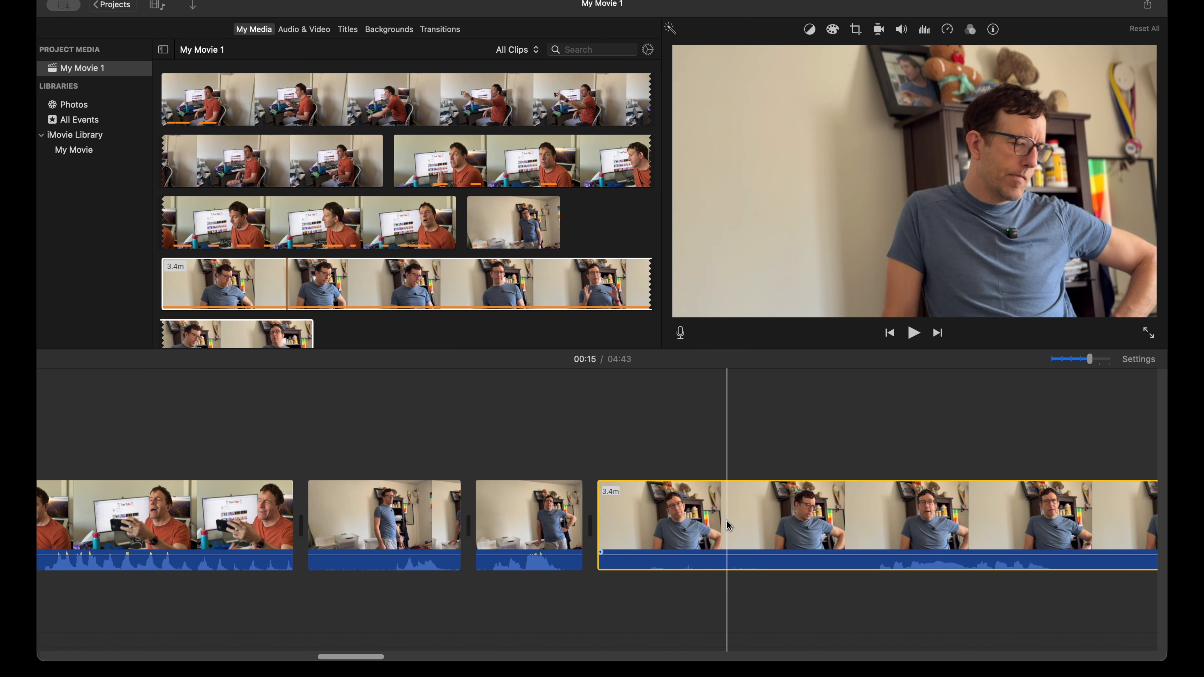
scroll(726, 519, "right", 4)
Step: Crop the 3.4-minute clip with Crop to Fill, framing the seated man closely from just above the head to the chest
left_click(635, 519)
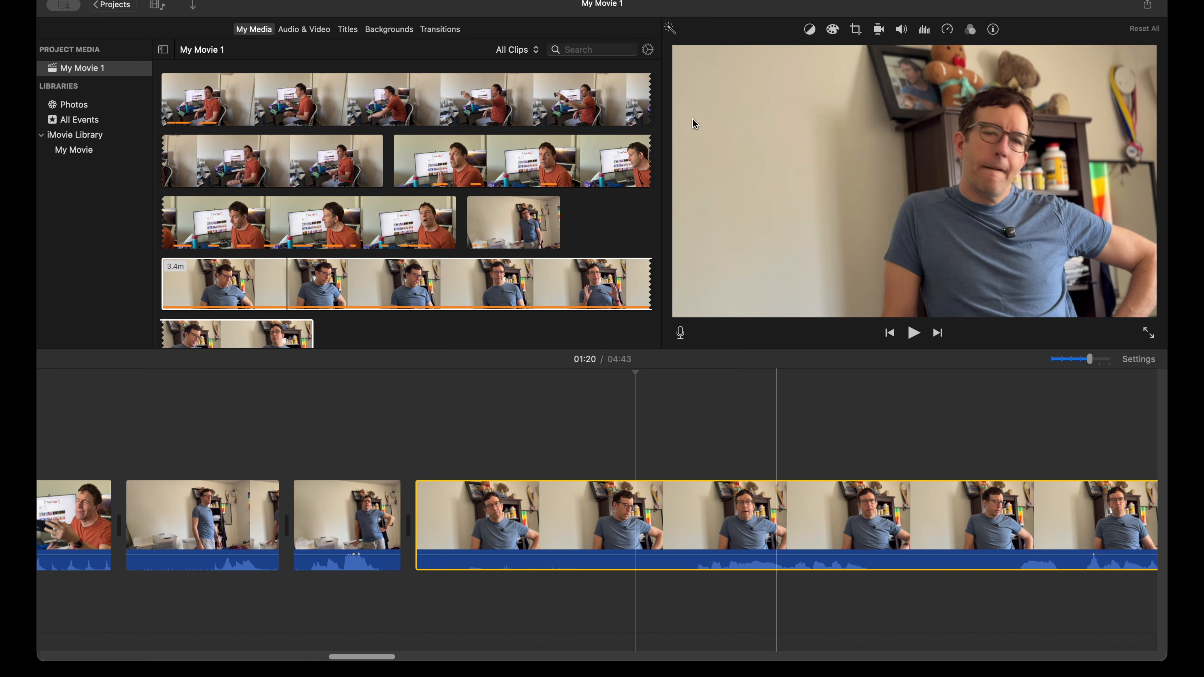
left_click(856, 31)
left_click(783, 53)
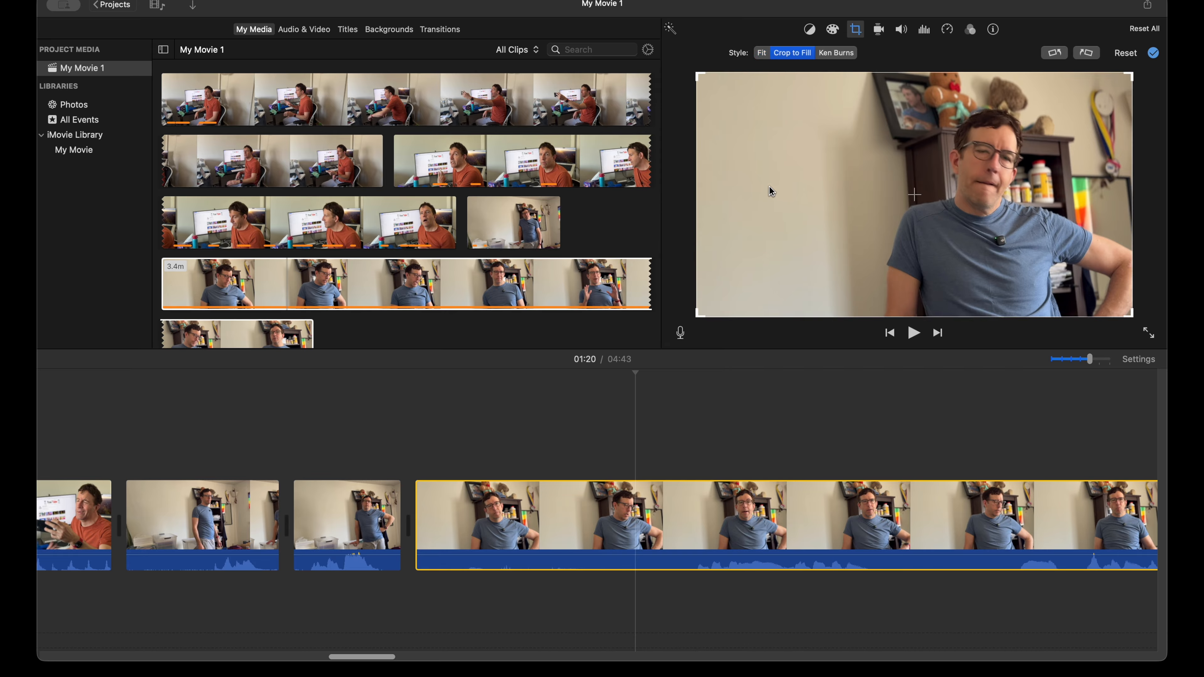
left_click_drag(699, 75, 724, 114)
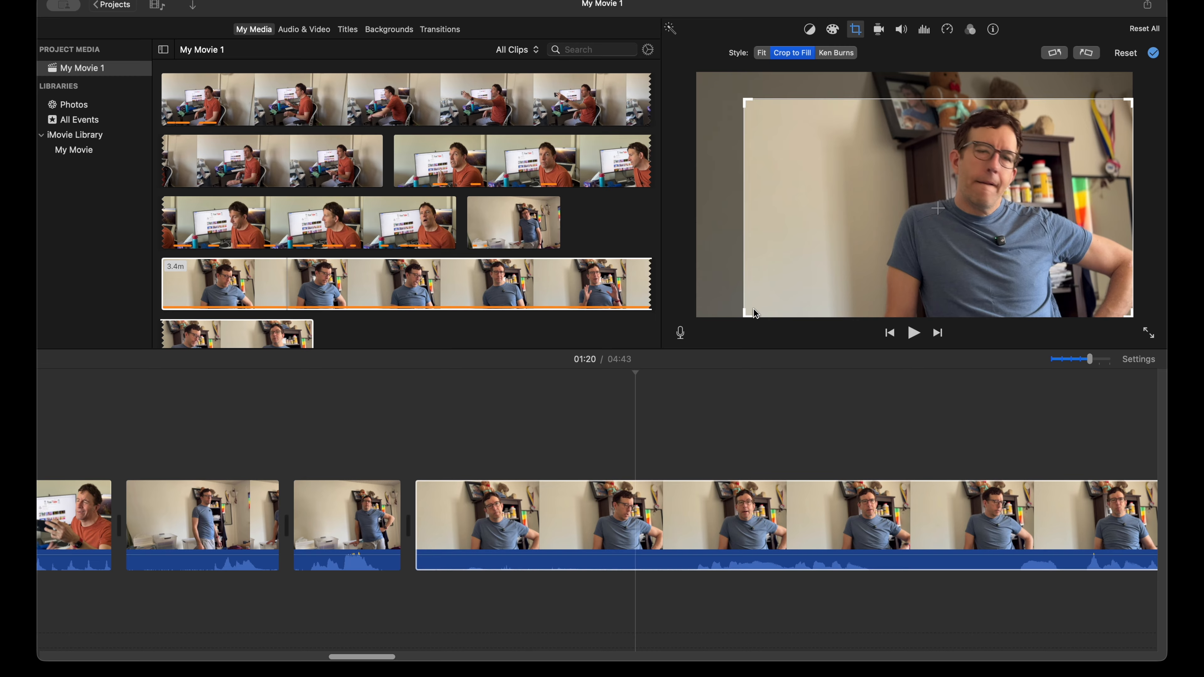
left_click_drag(750, 314, 858, 285)
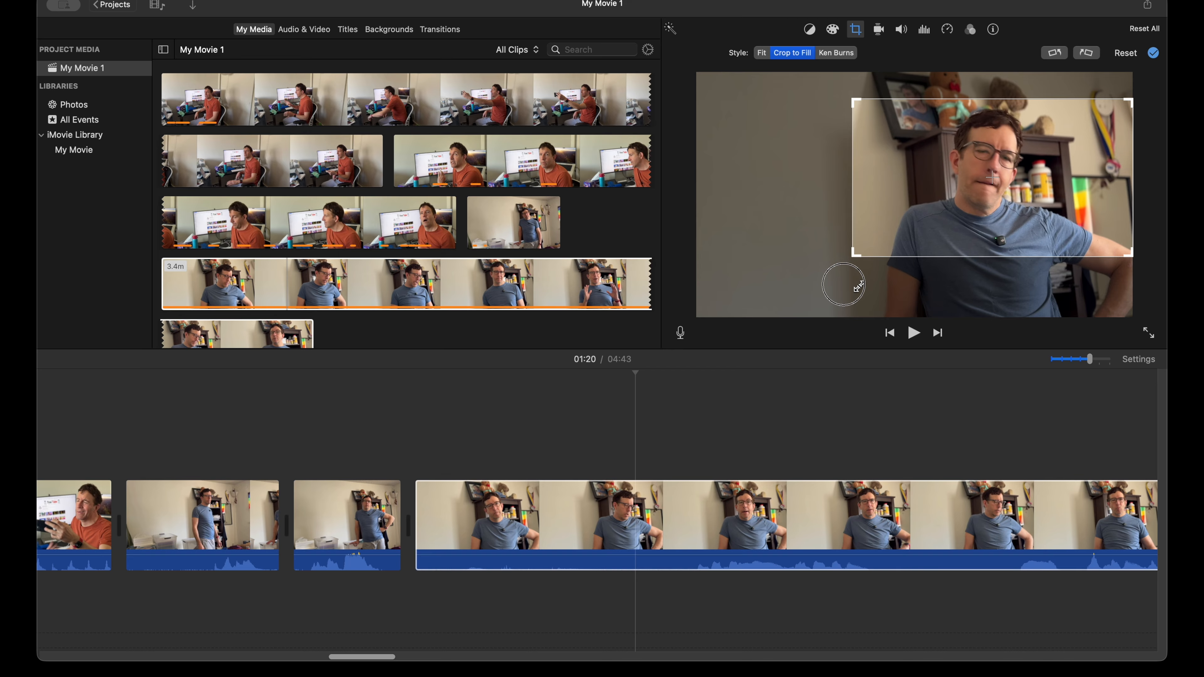
left_click_drag(955, 204, 956, 210)
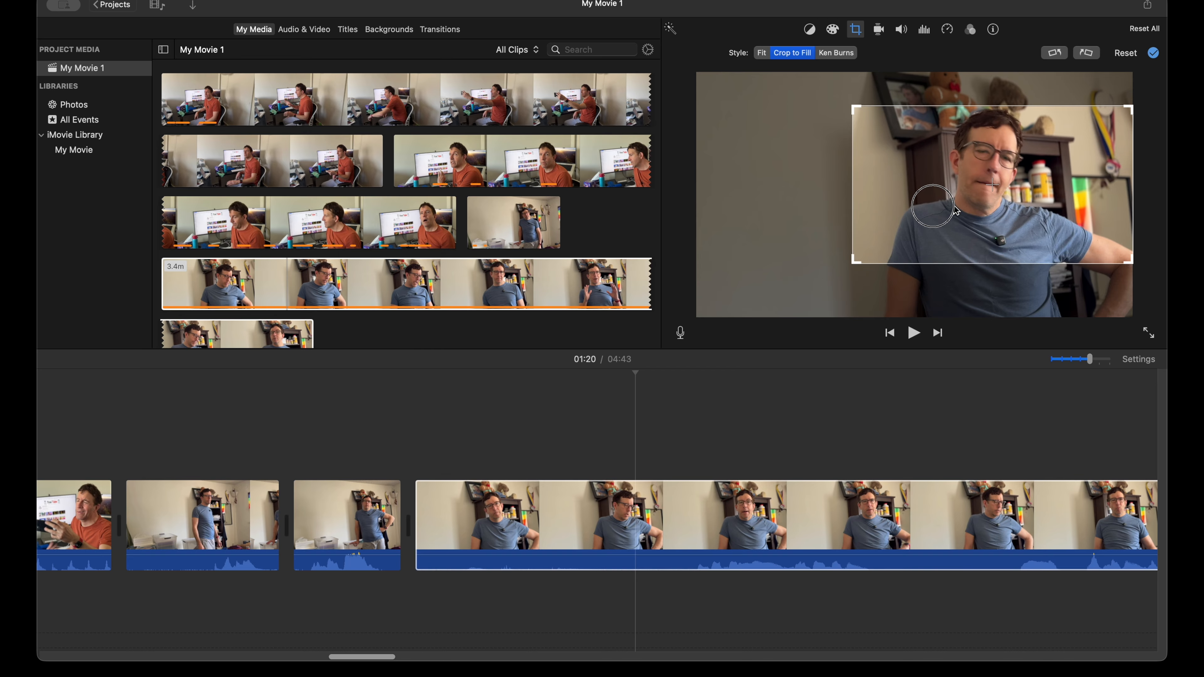
key("Return")
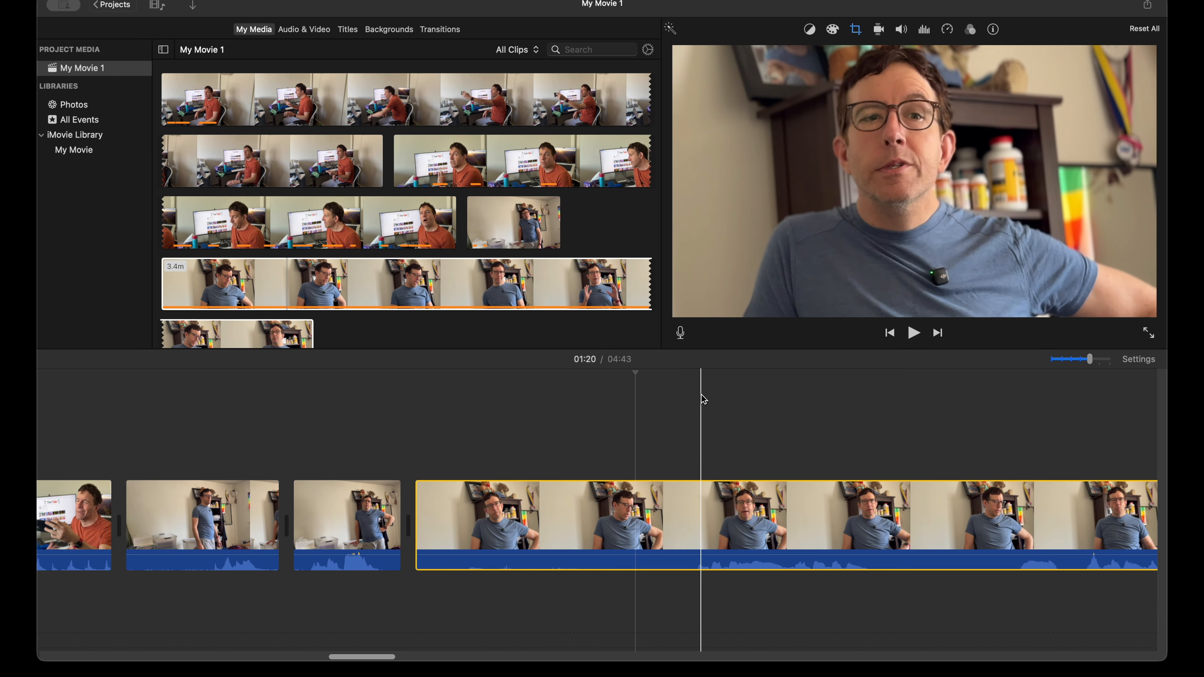
Step: Play the cropped seated clip to about 1:24 and enlarge its crop frame slightly to leave more room above the head
key("space")
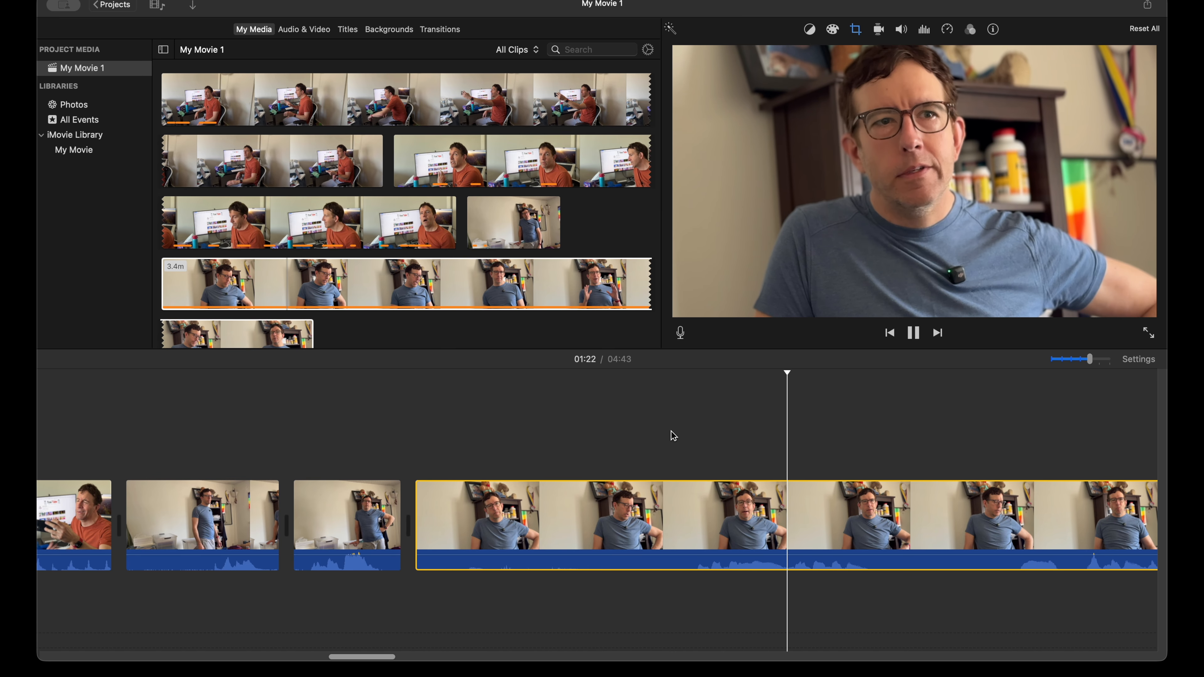
key("space")
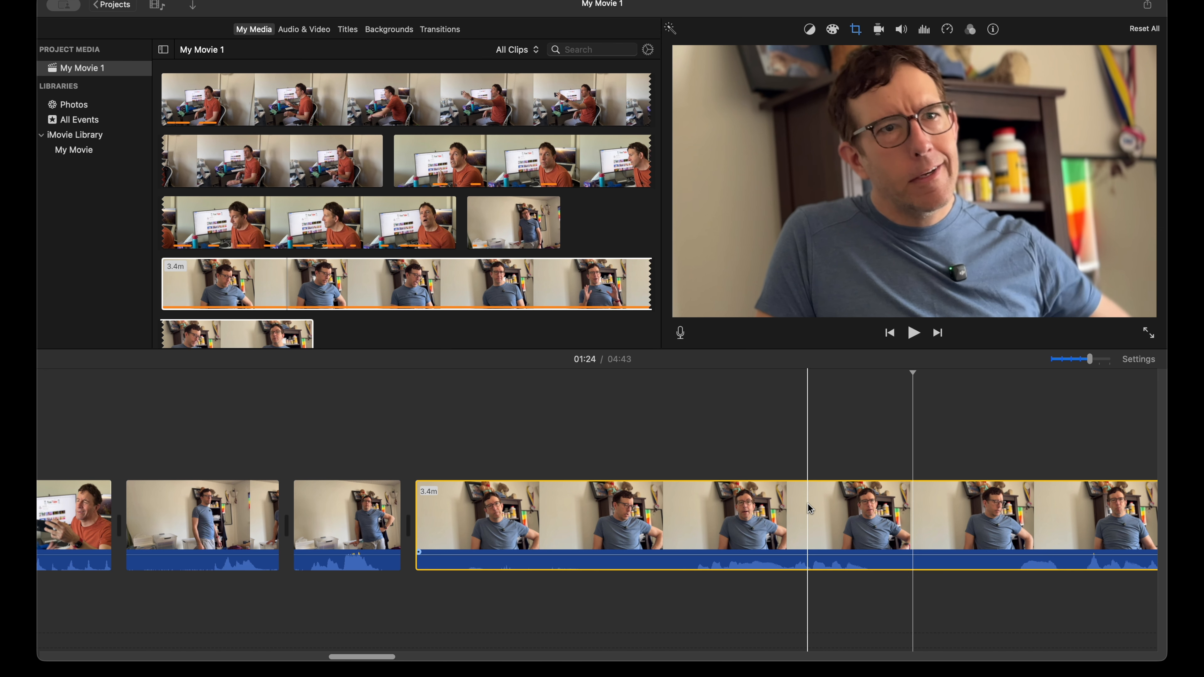
left_click(856, 29)
left_click_drag(850, 106, 836, 95)
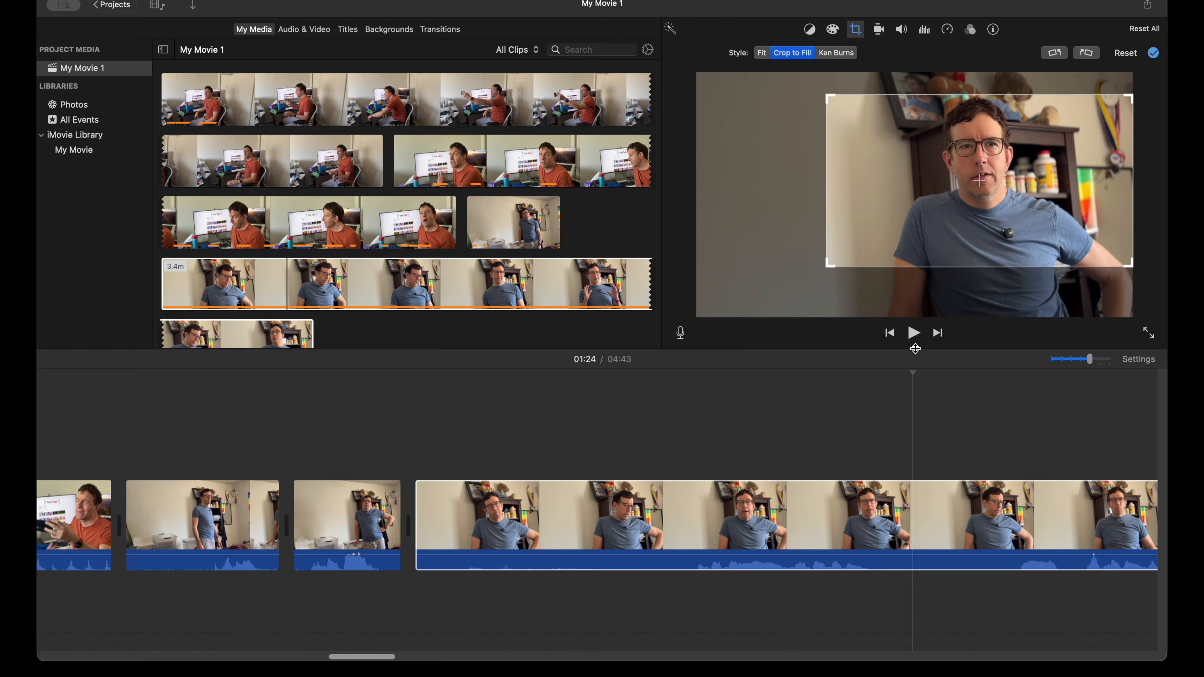
key("Return")
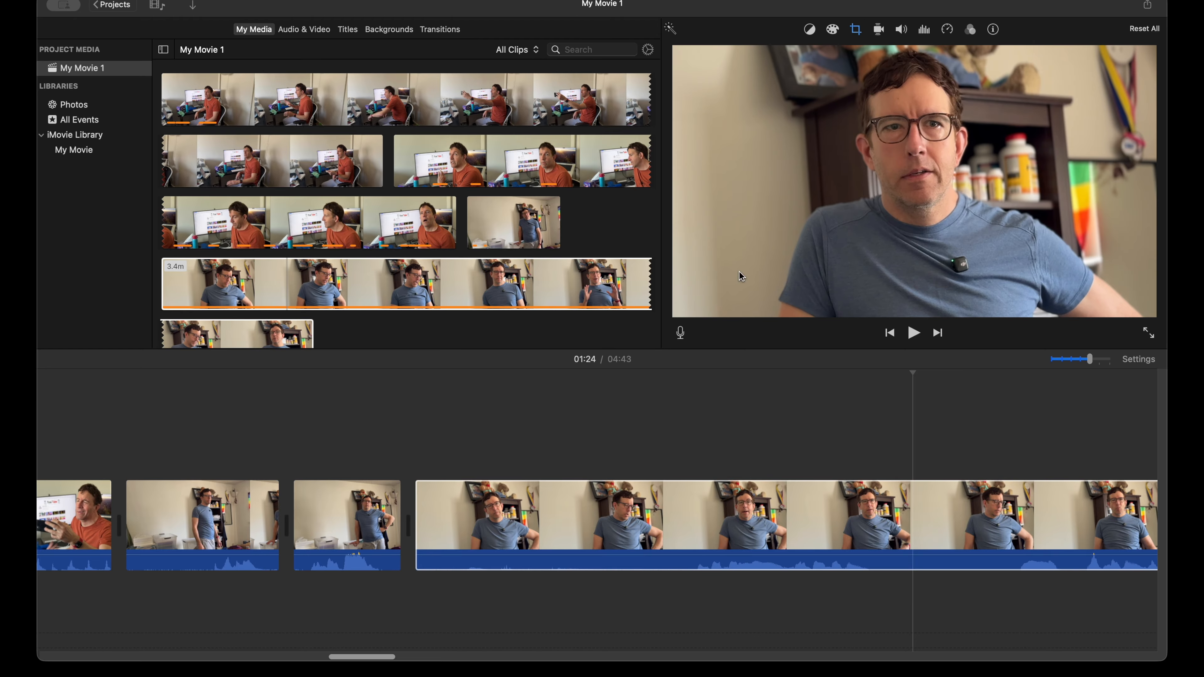
left_click(666, 425)
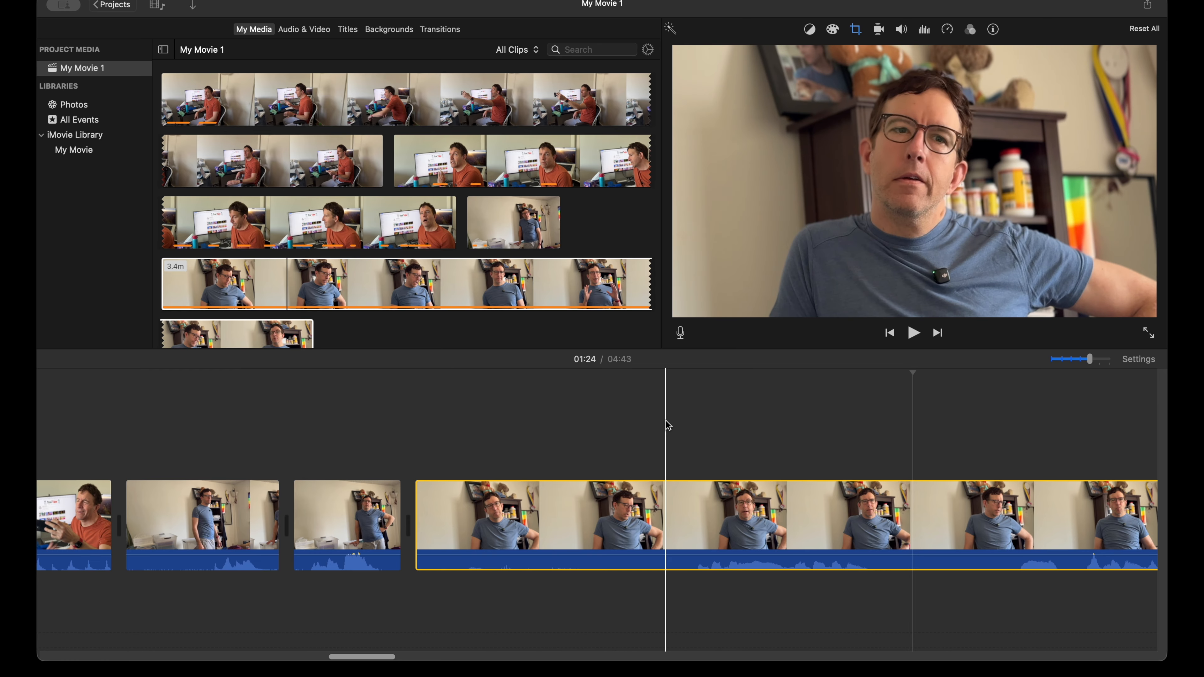
Step: Split the seated clip at 1:24, delete its 4.0-second opening, and play on from the cut
key("super+b")
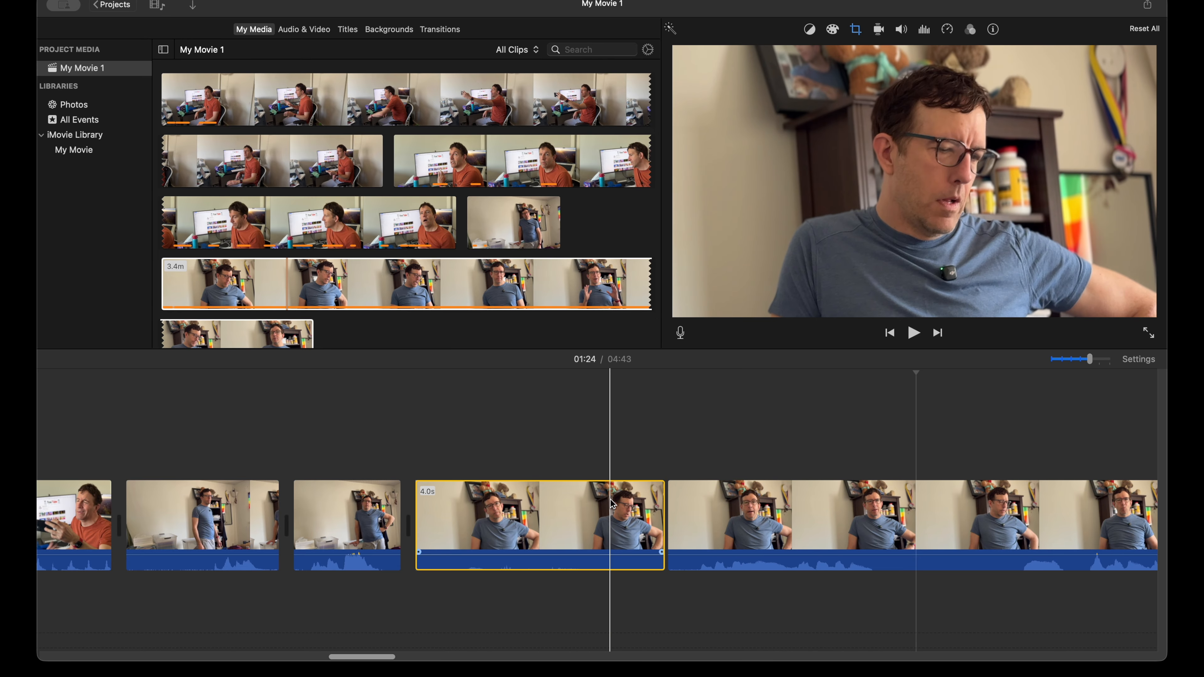
key("Delete")
key("space")
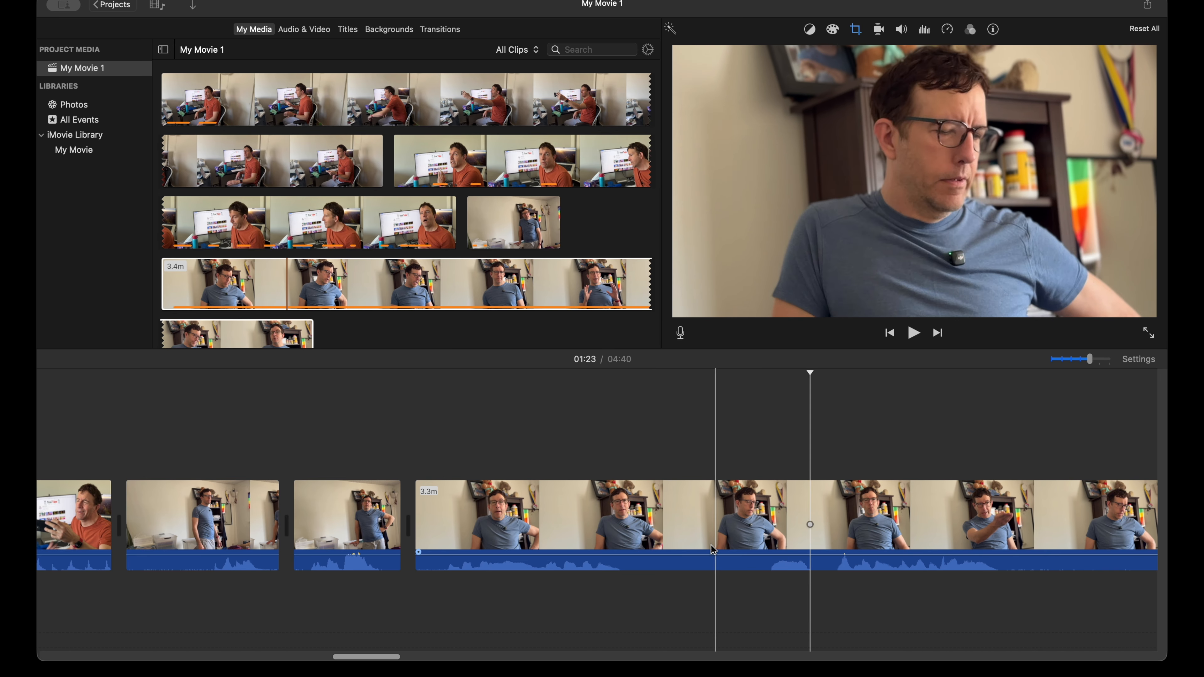
Step: Split the seated clip at 1:20, right after the first spoken line, and play the following footage to about 1:31
left_click(657, 506)
key("super+b")
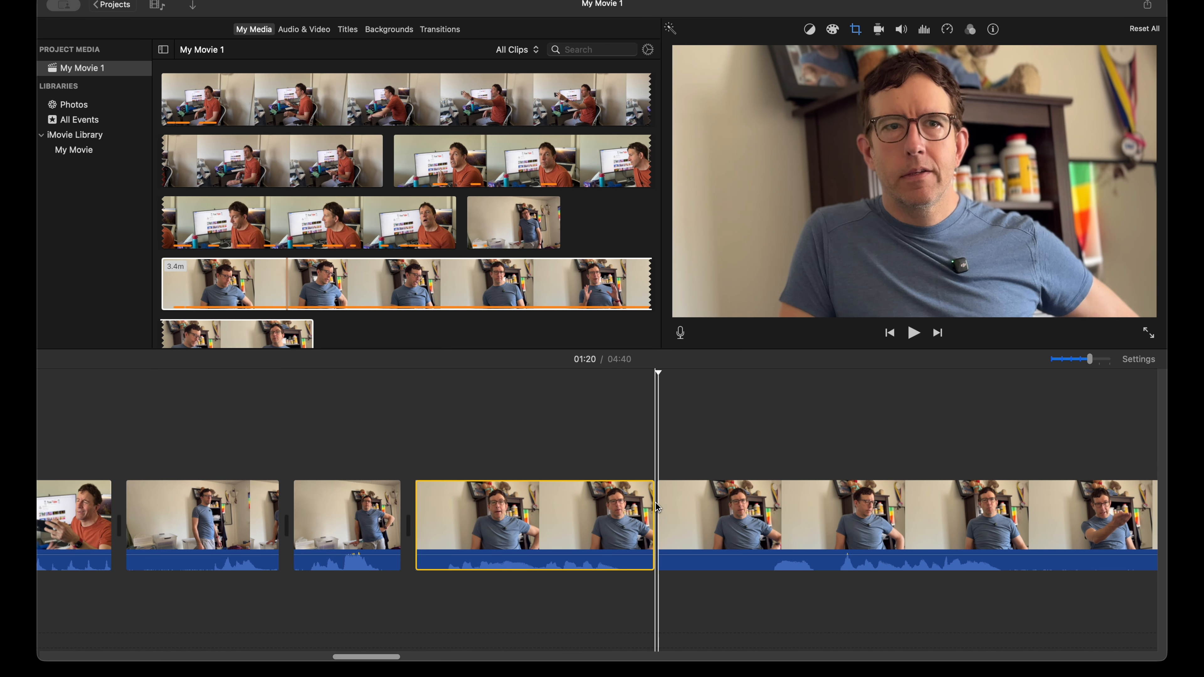
key("space")
scroll(701, 498, "right", 5)
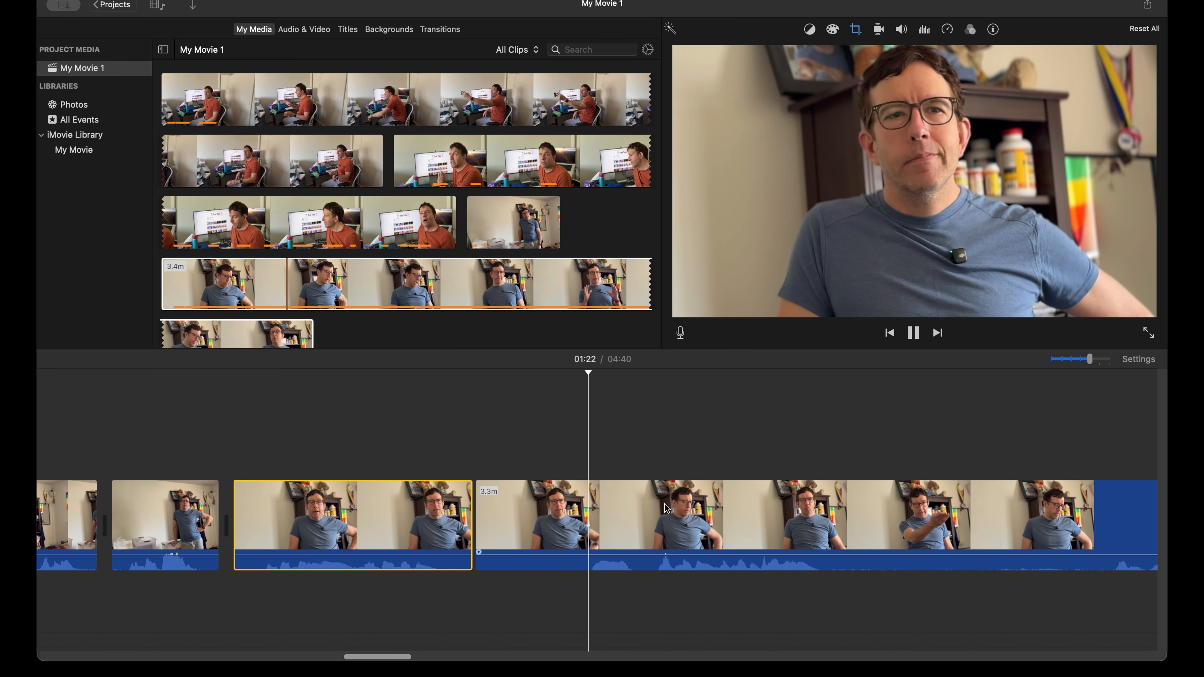
scroll(750, 493, "right", 3)
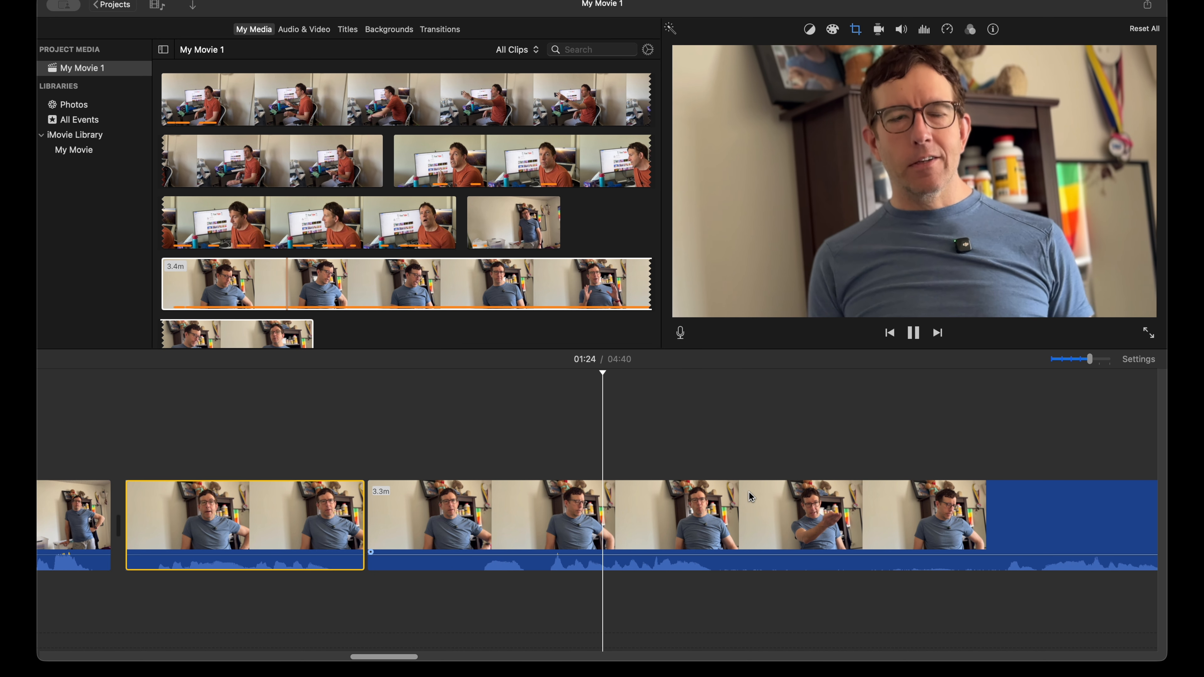
scroll(752, 496, "right", 2)
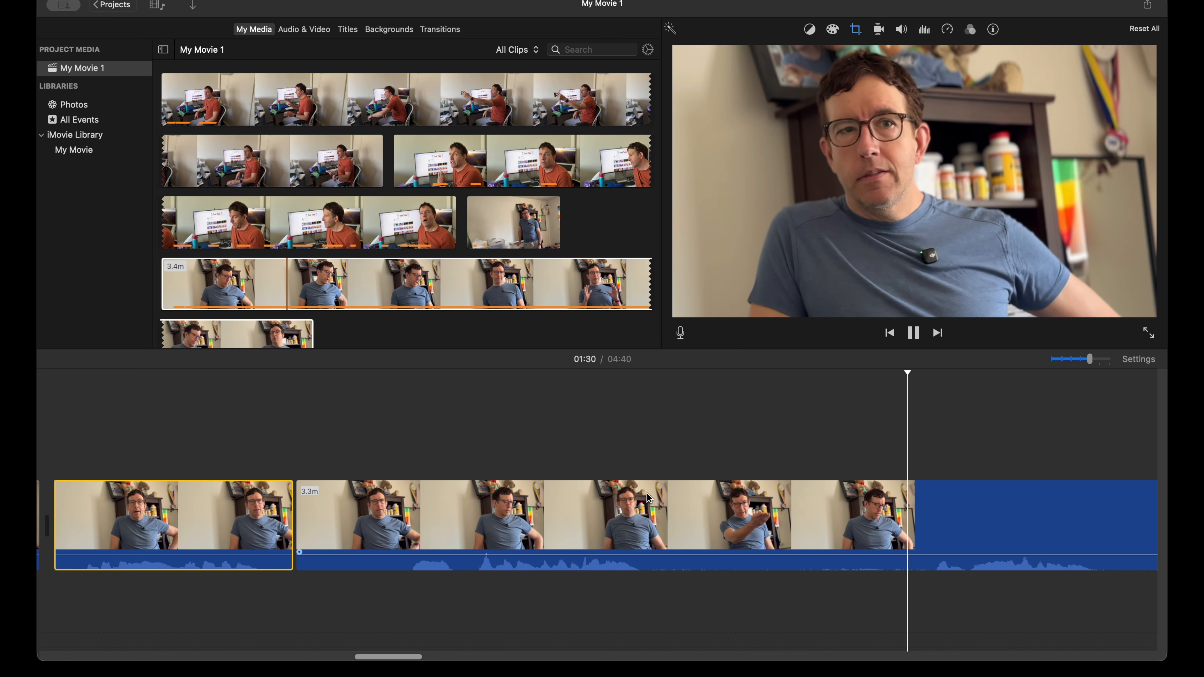
key("space")
Step: Split the remaining seated clip just before and just after the second spoken line, and delete the 1.6-second pause preceding it
left_click(399, 539)
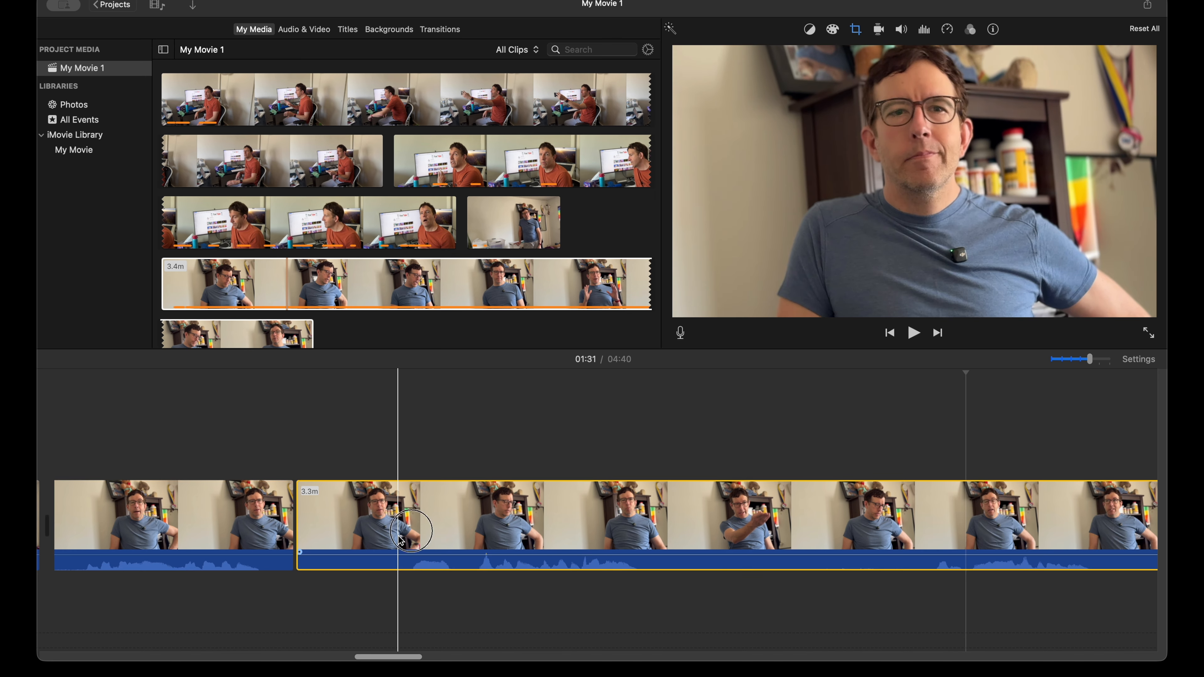
key("super+b")
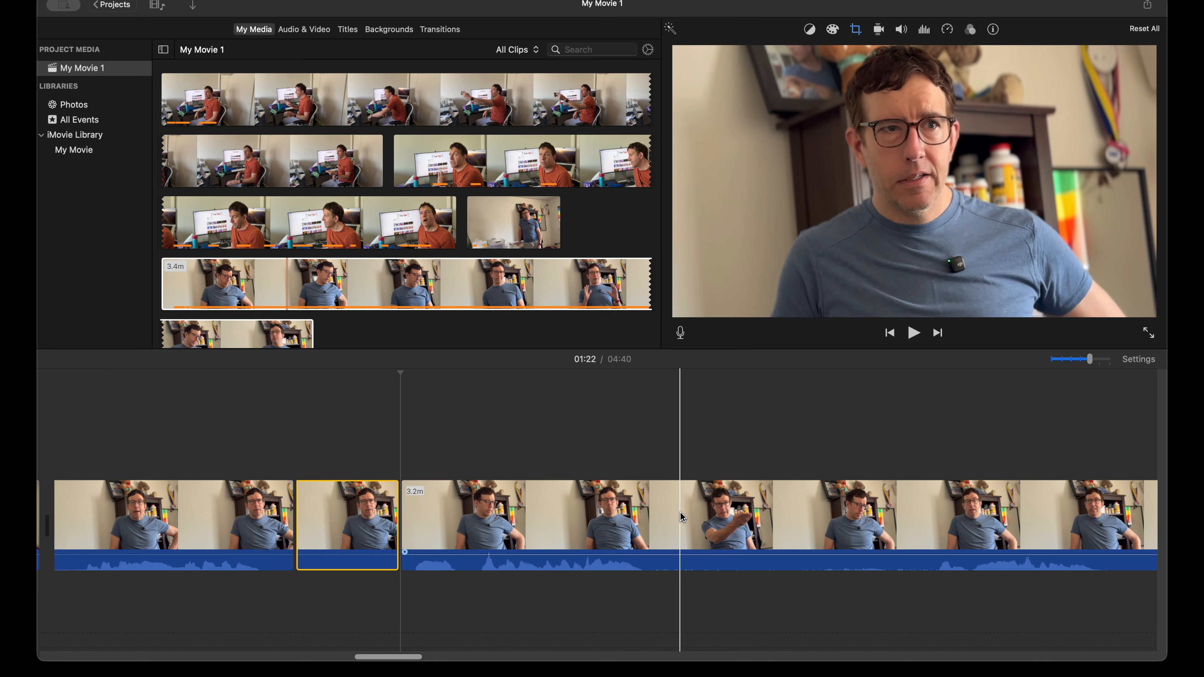
left_click(682, 517)
key("super+b")
left_click(350, 515)
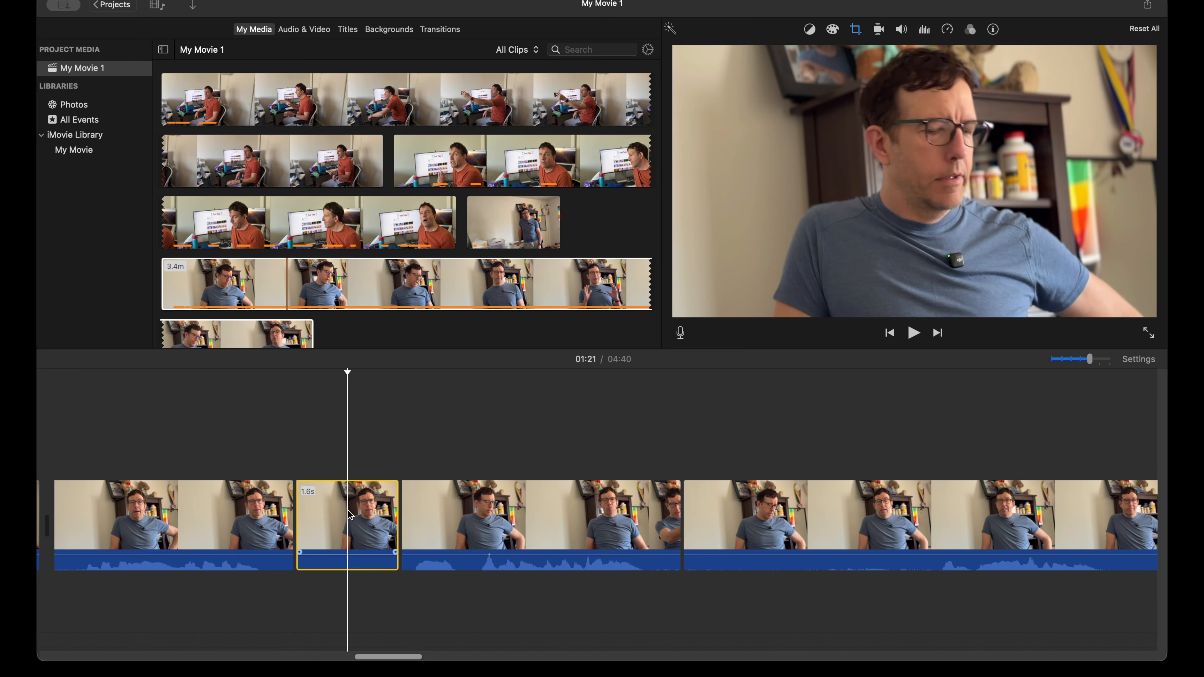
key("Delete")
Step: Split the remaining seated footage at 1:28 and 1:32 around the third spoken line, and delete the silent piece before it
scroll(787, 519, "right", 5)
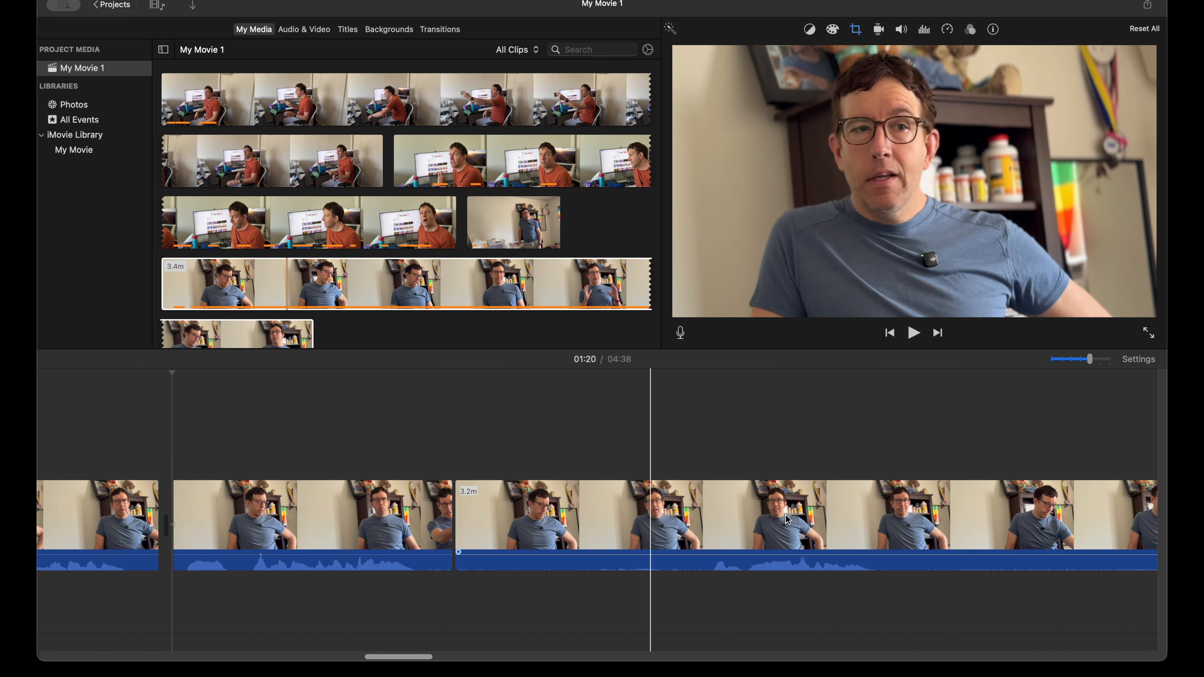
scroll(788, 520, "right", 5)
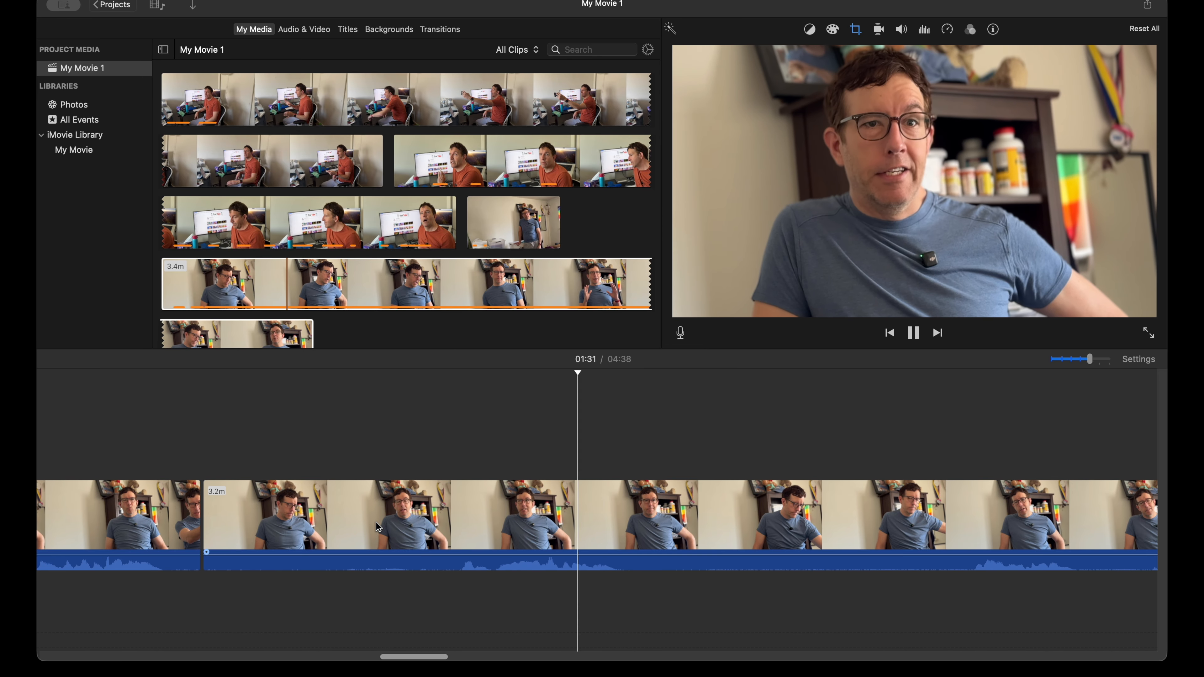
key("space")
left_click(444, 522)
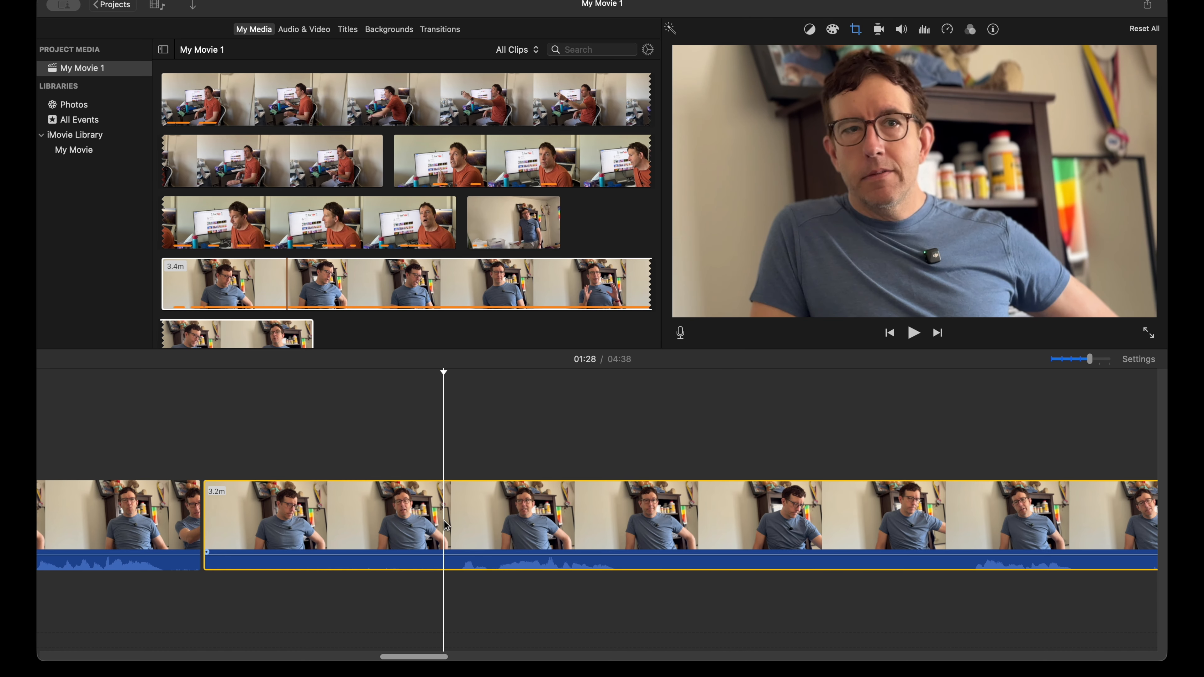
key("super+b")
left_click(668, 517)
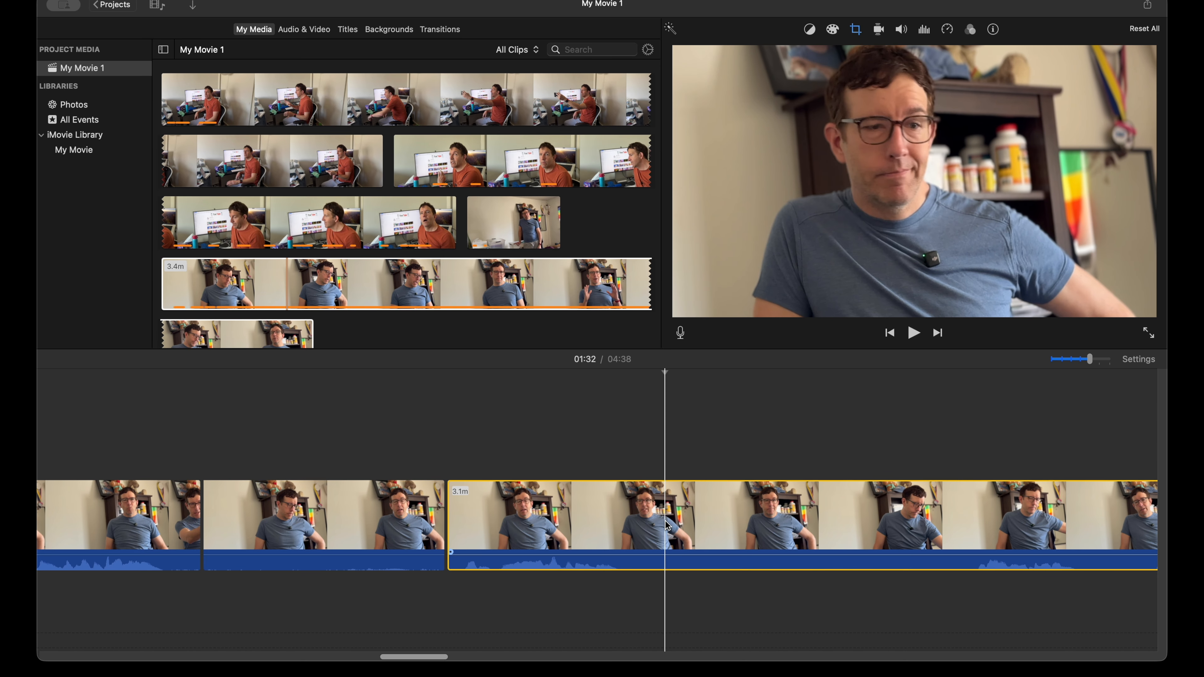
key("super+b")
left_click(414, 519)
key("Delete")
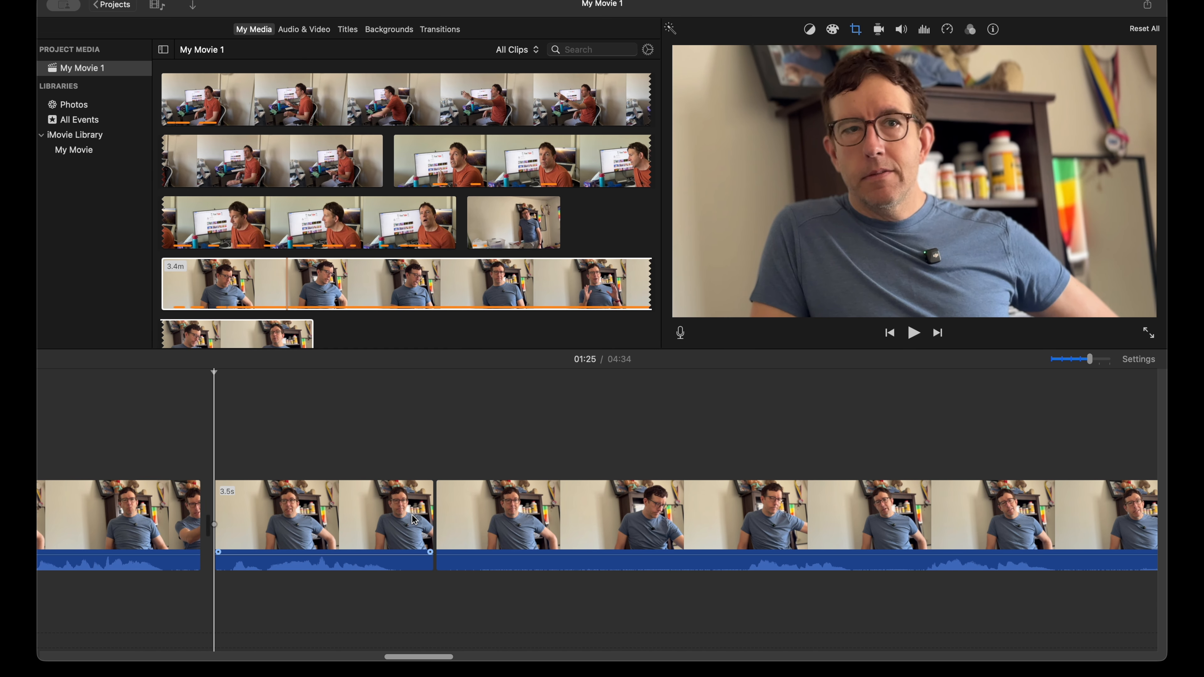
Step: Play the remaining seated footage to about 1:43 and replay its spoken lines to compare the takes
key("space")
scroll(462, 514, "right", 5)
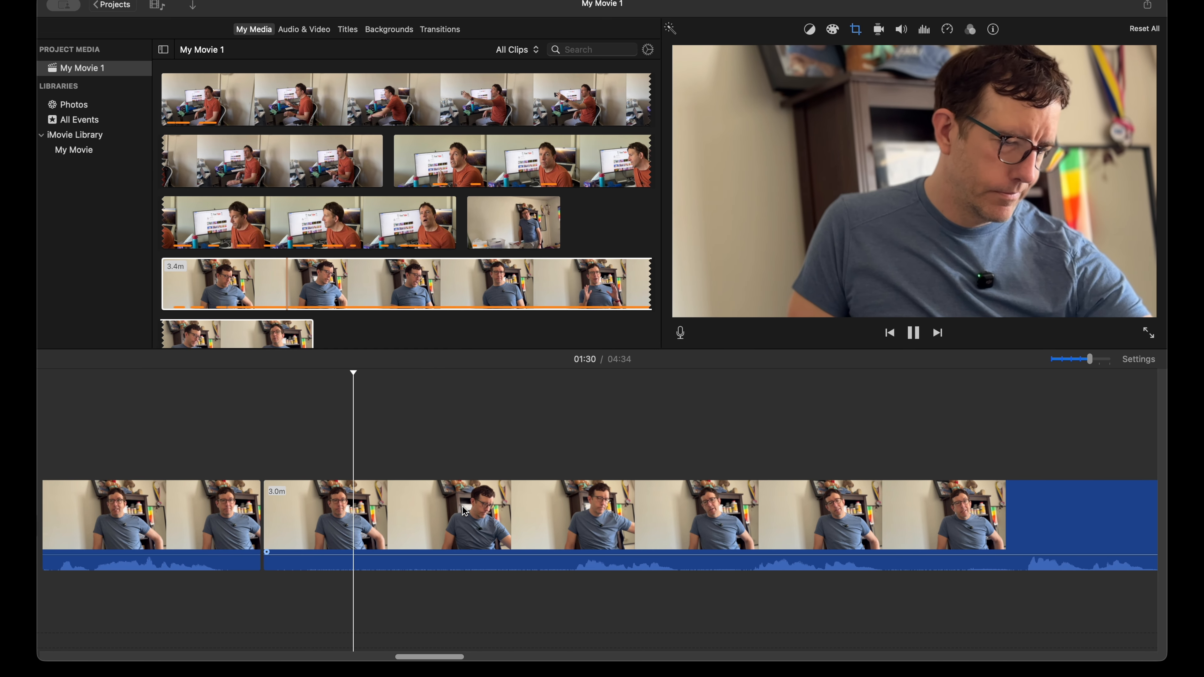
scroll(461, 509, "right", 2)
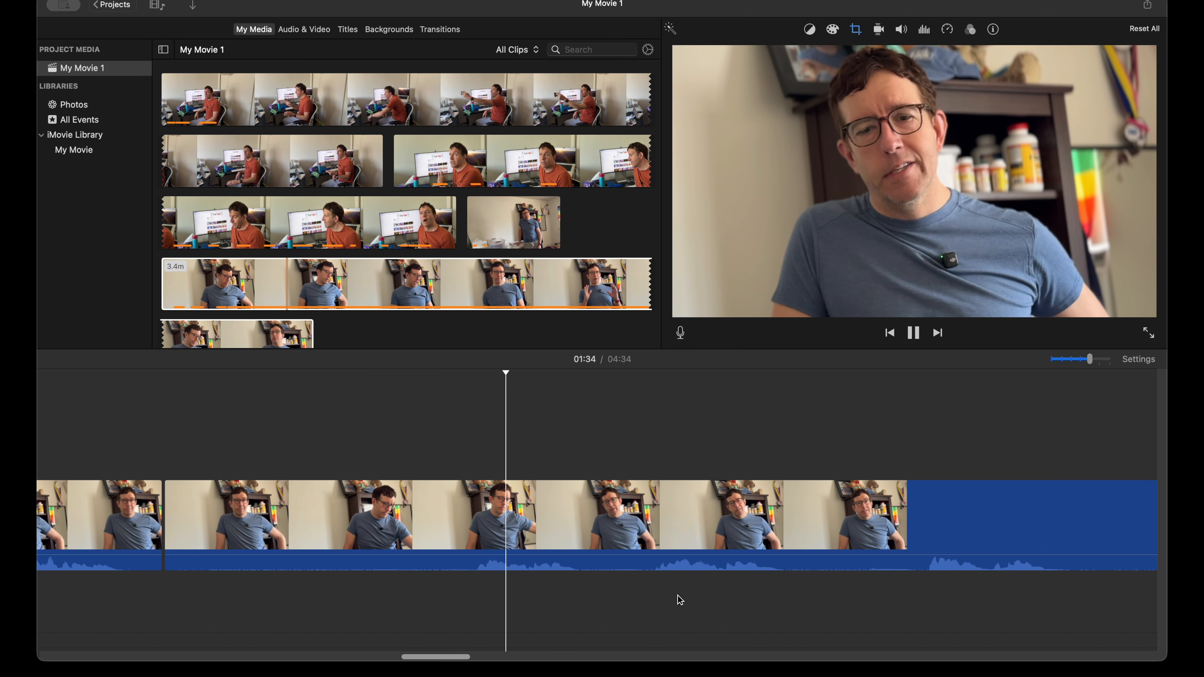
scroll(659, 607, "right", 2)
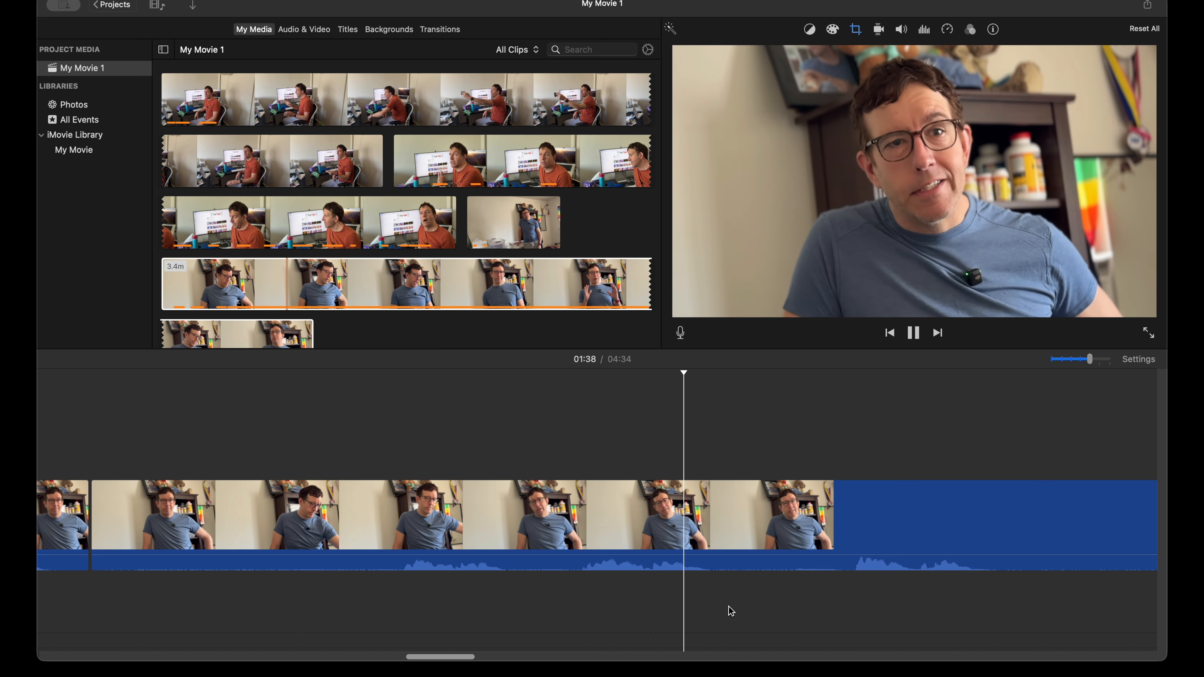
scroll(728, 610, "right", 4)
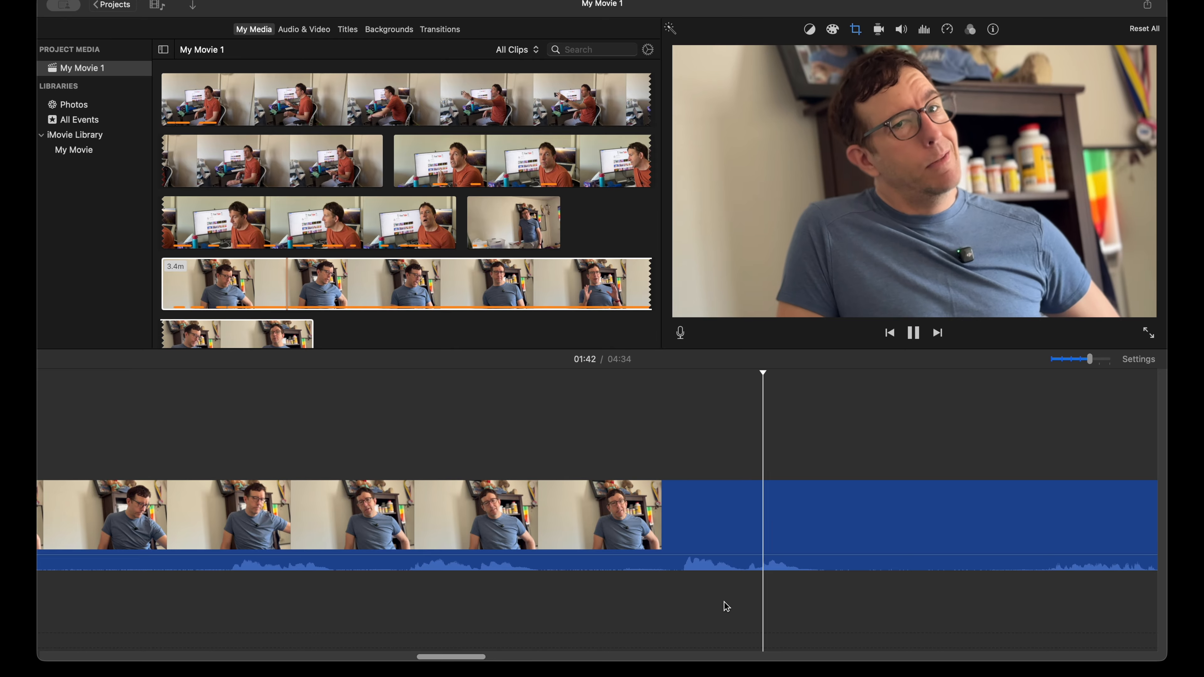
key("space")
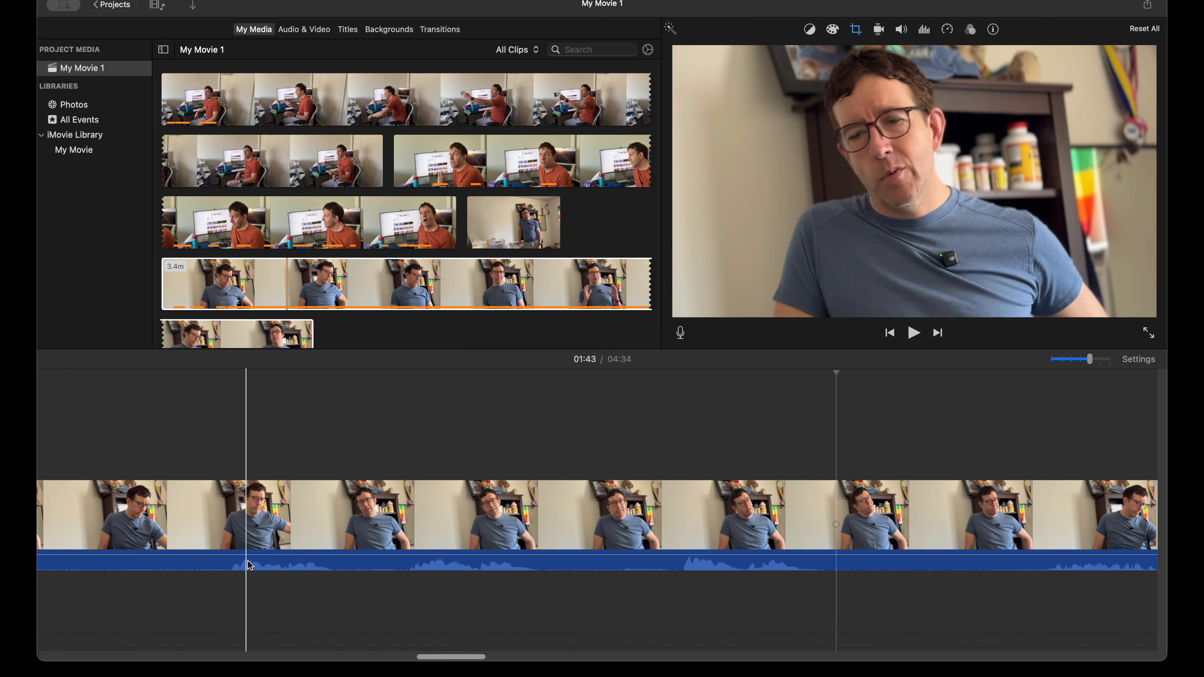
key("space")
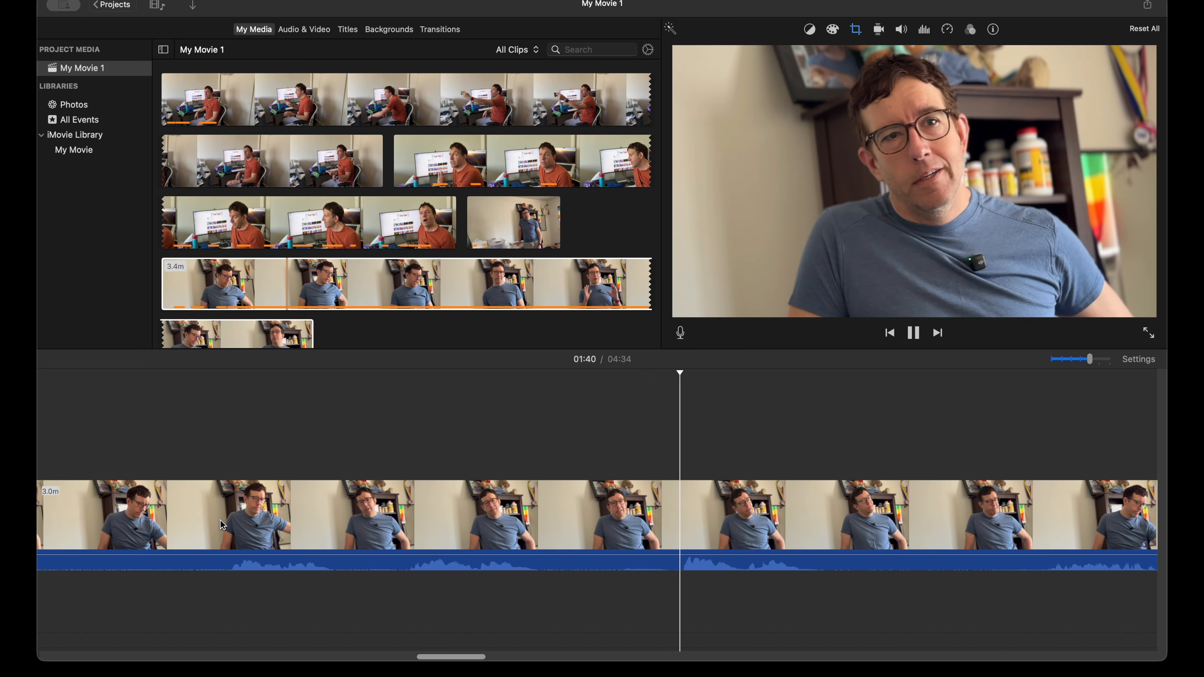
key("space")
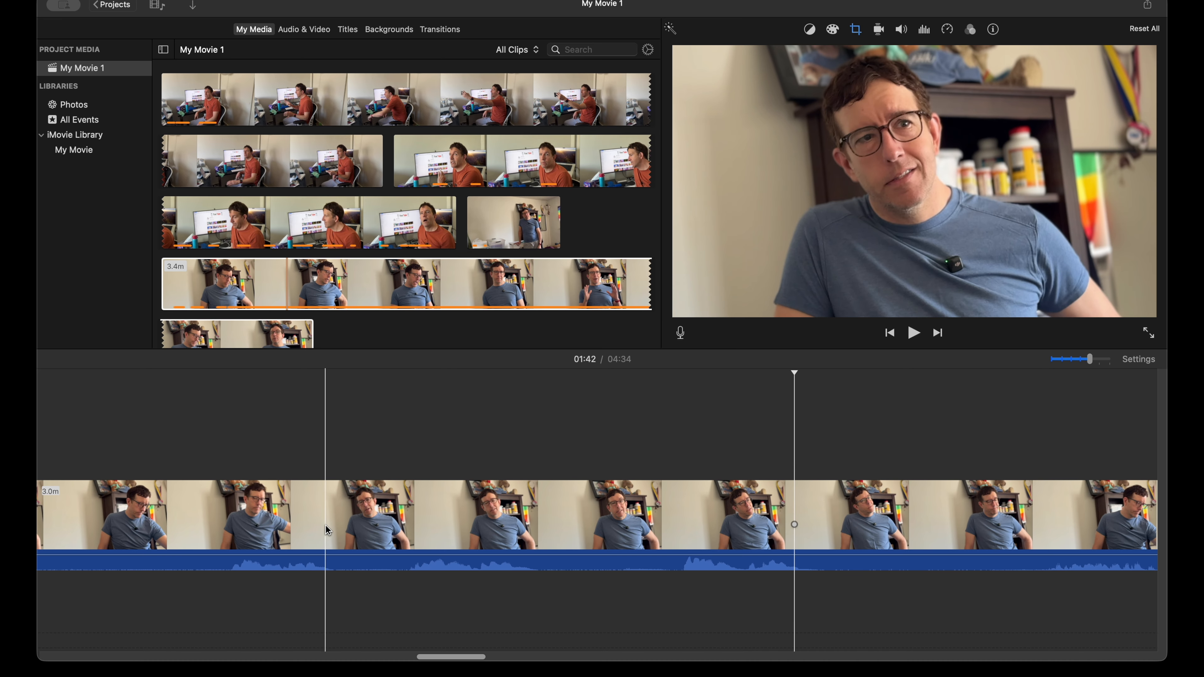
Step: Split the seated footage at 1:36 and again after the line that follows, and delete the unwanted piece before 1:36
left_click(389, 519)
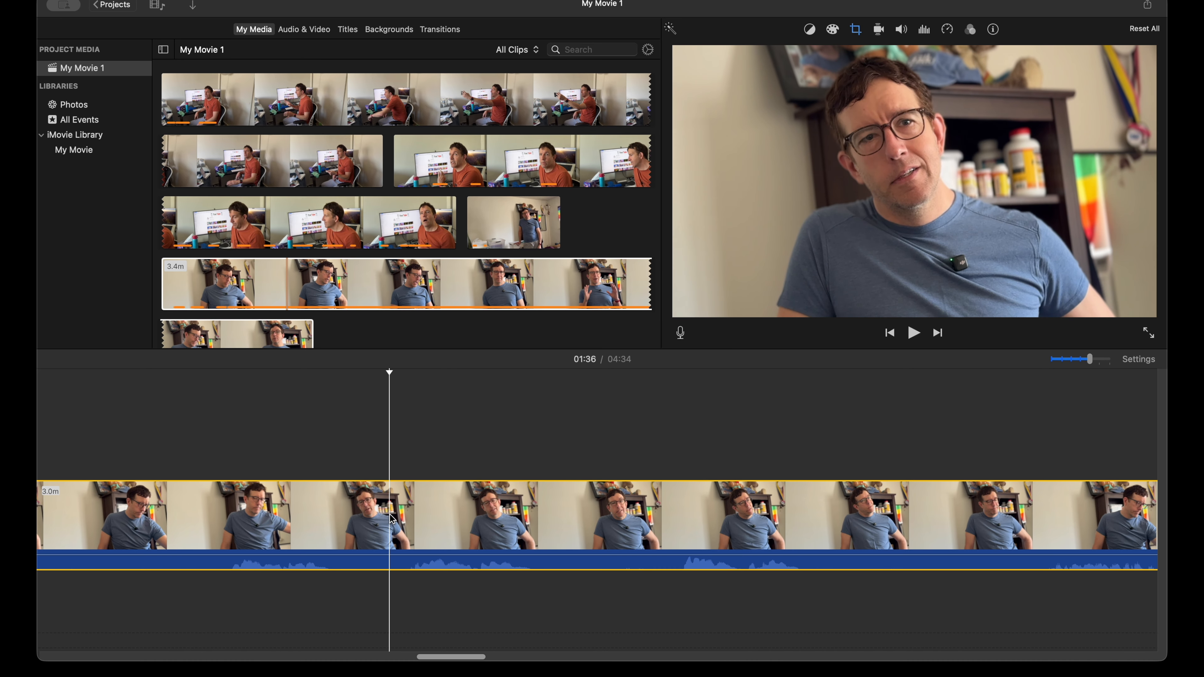
key("super+b")
left_click(572, 507)
key("super+b")
left_click(264, 519)
key("Delete")
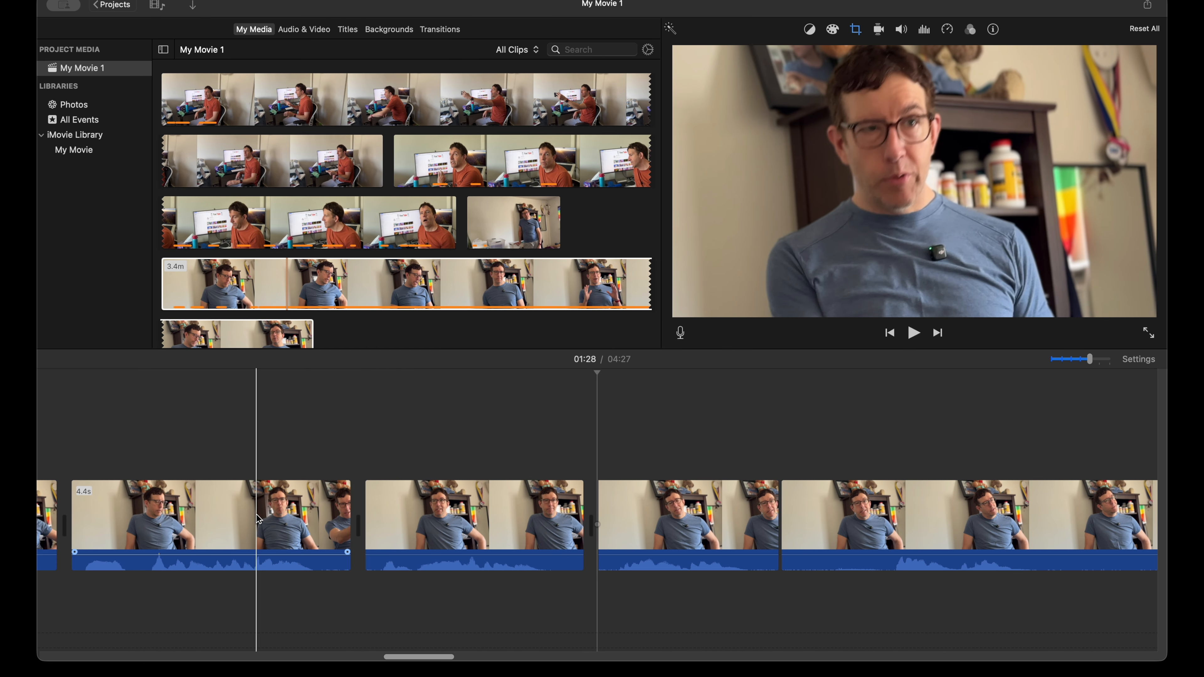
Step: Play the remaining long seated clip from the latest cuts through to about 2:07, reviewing its lines with the timeline zoomed out
key("space")
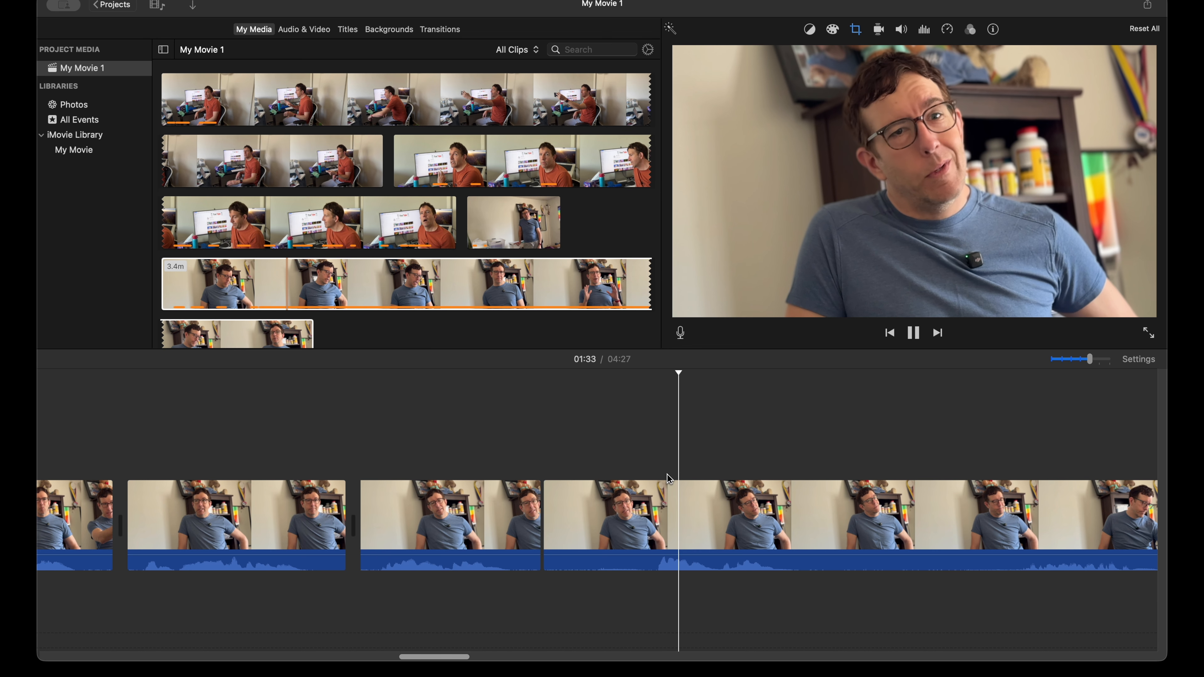
scroll(650, 484, "right", 8)
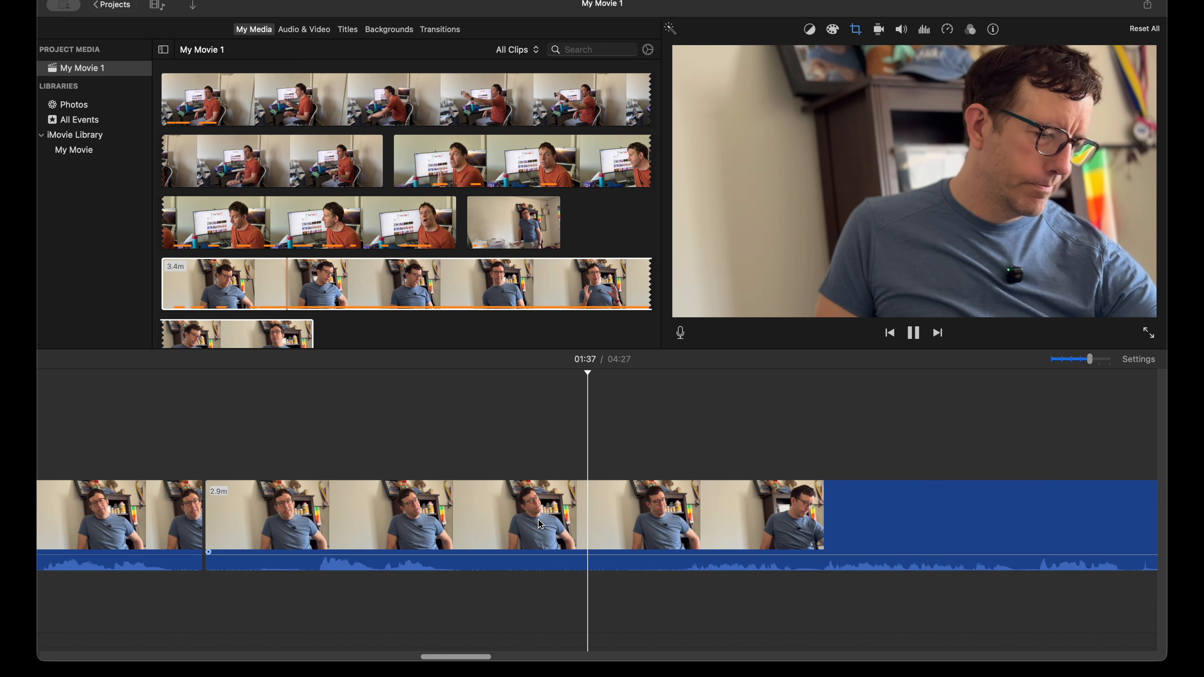
scroll(540, 524, "right", 4)
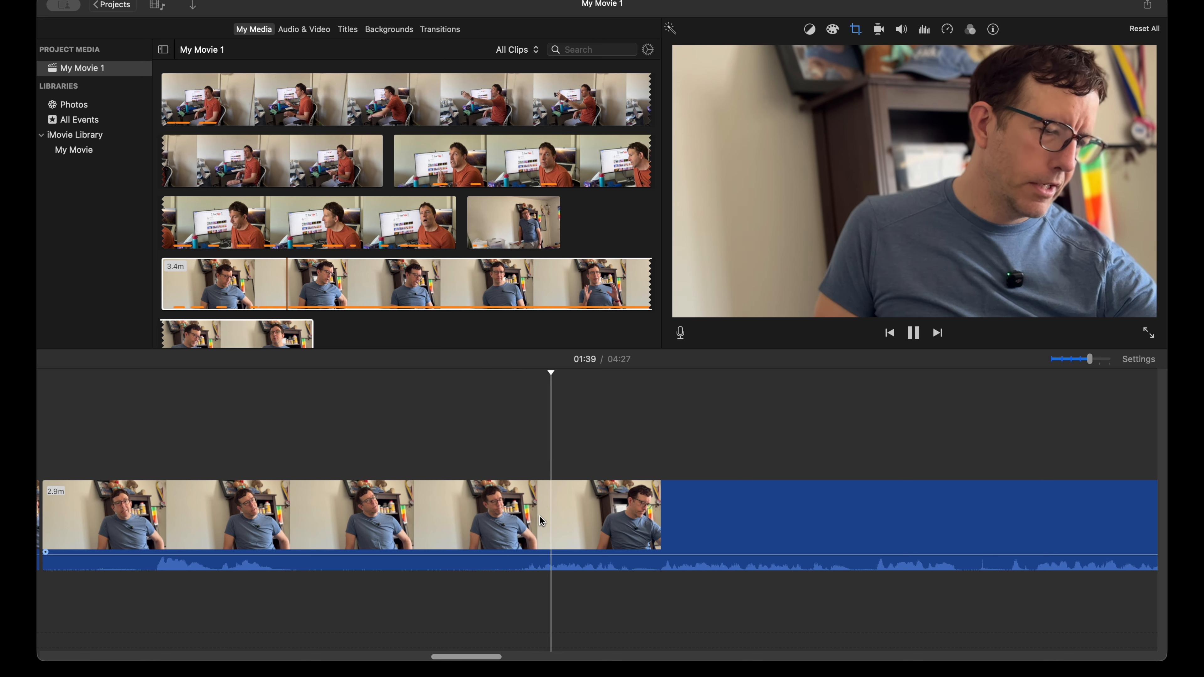
scroll(539, 516, "right", 4)
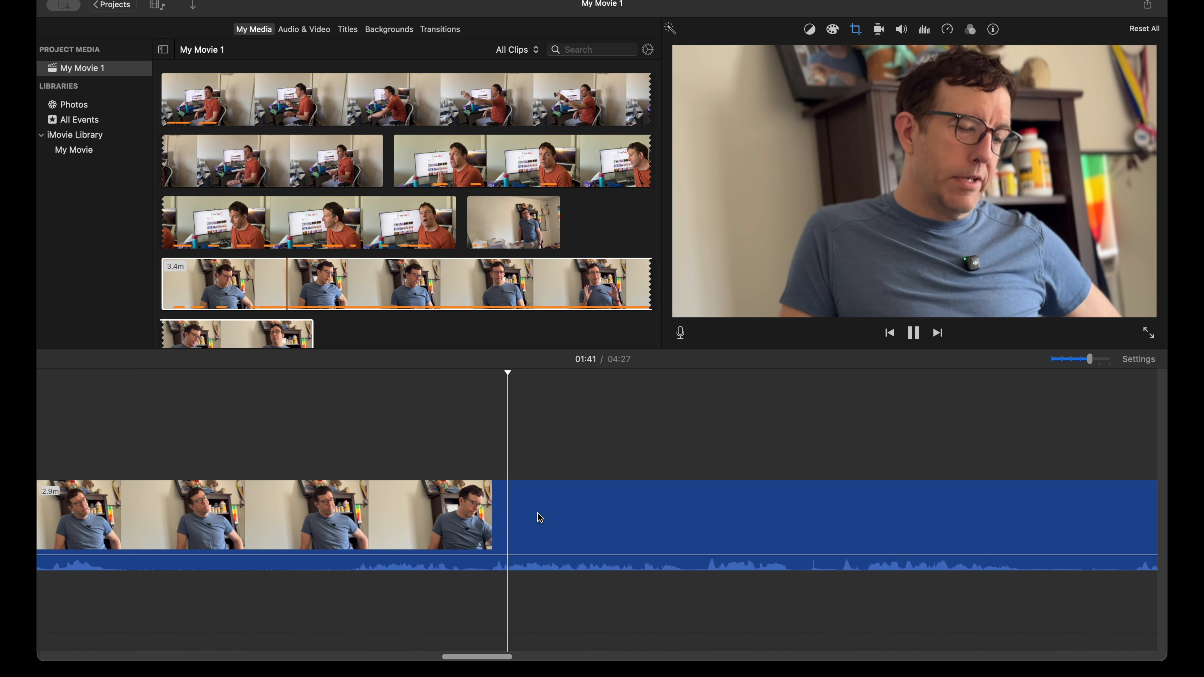
scroll(539, 517, "right", 2)
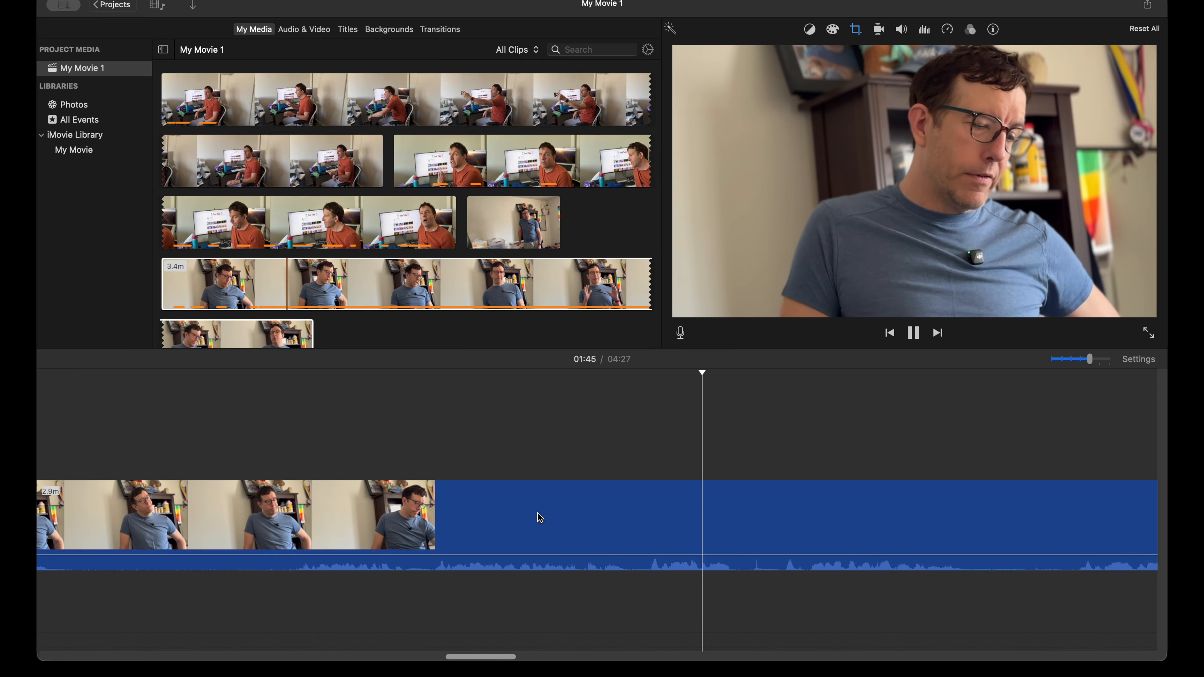
scroll(539, 517, "right", 1)
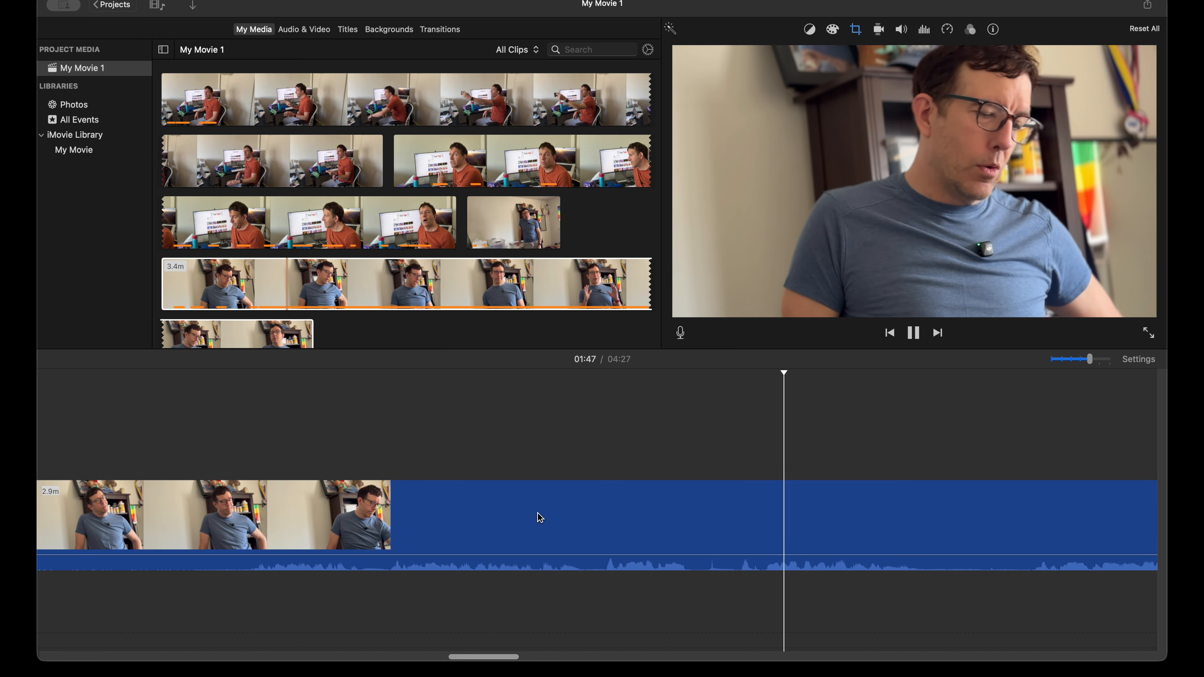
scroll(540, 517, "right", 3)
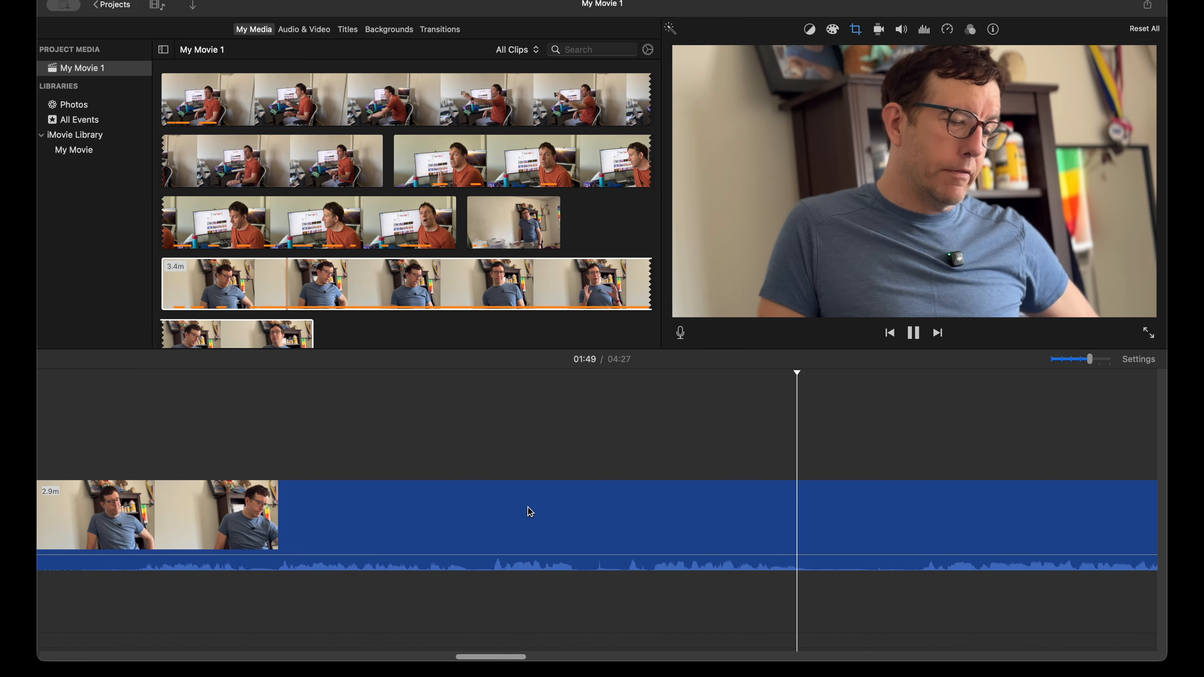
scroll(530, 512, "right", 4)
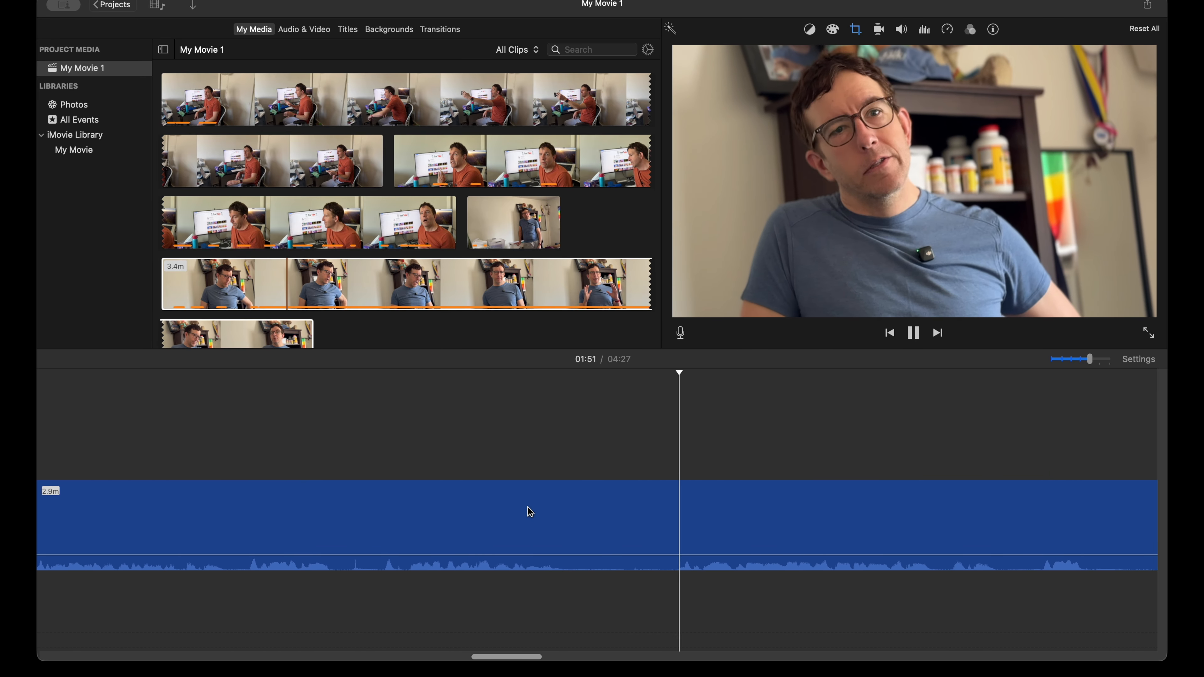
scroll(530, 511, "right", 2)
scroll(530, 511, "right", 3)
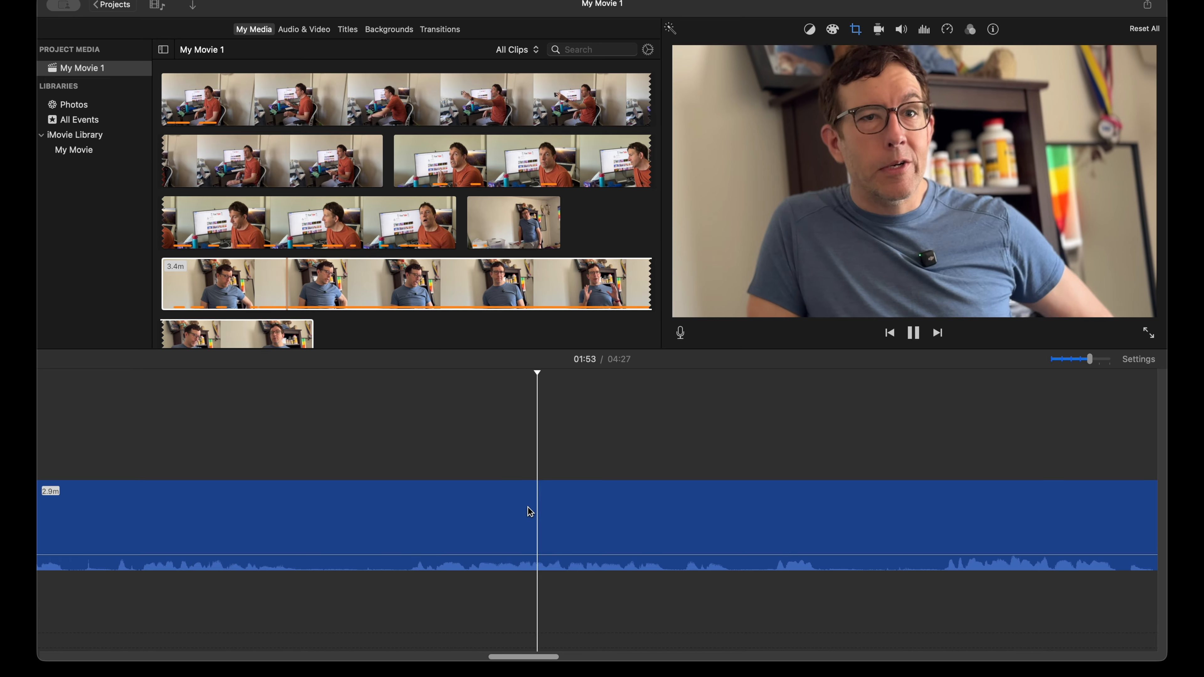
scroll(530, 511, "right", 2)
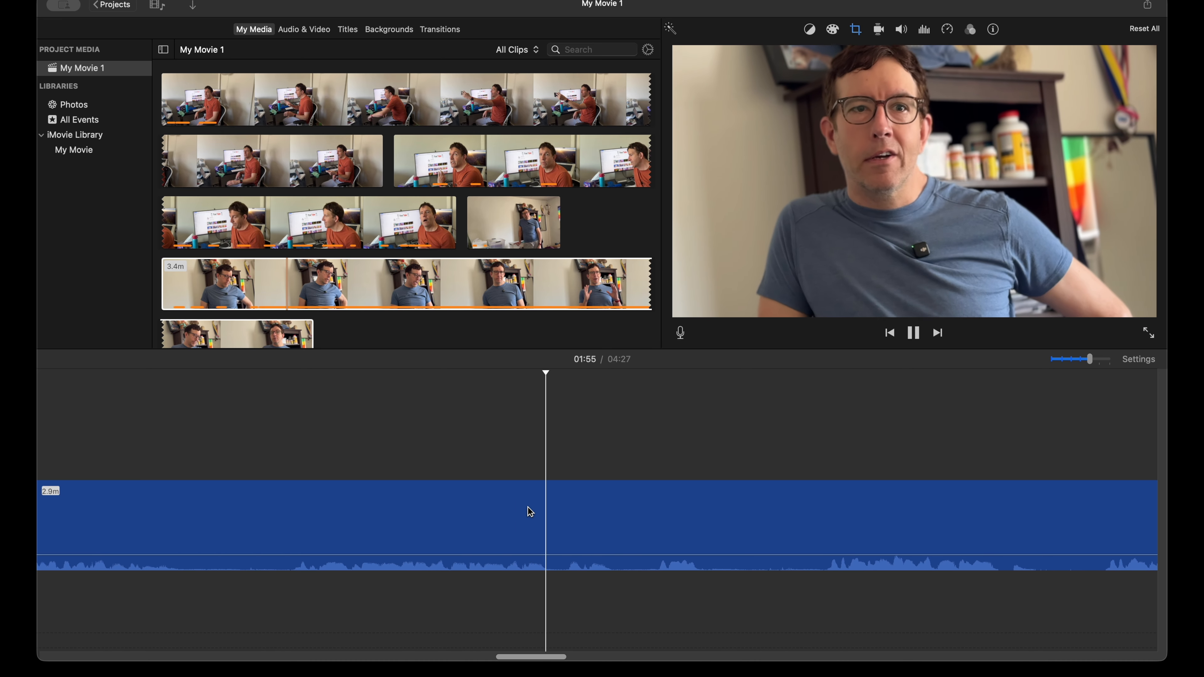
scroll(530, 511, "right", 4)
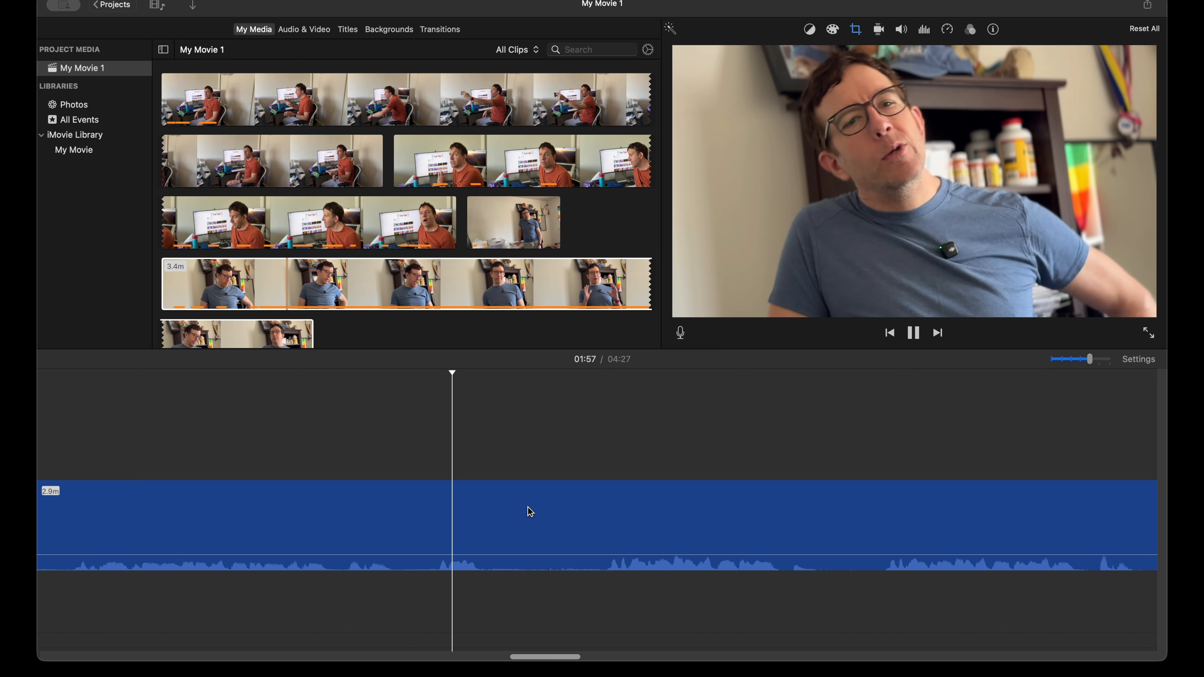
scroll(530, 512, "right", 2)
key("super+minus")
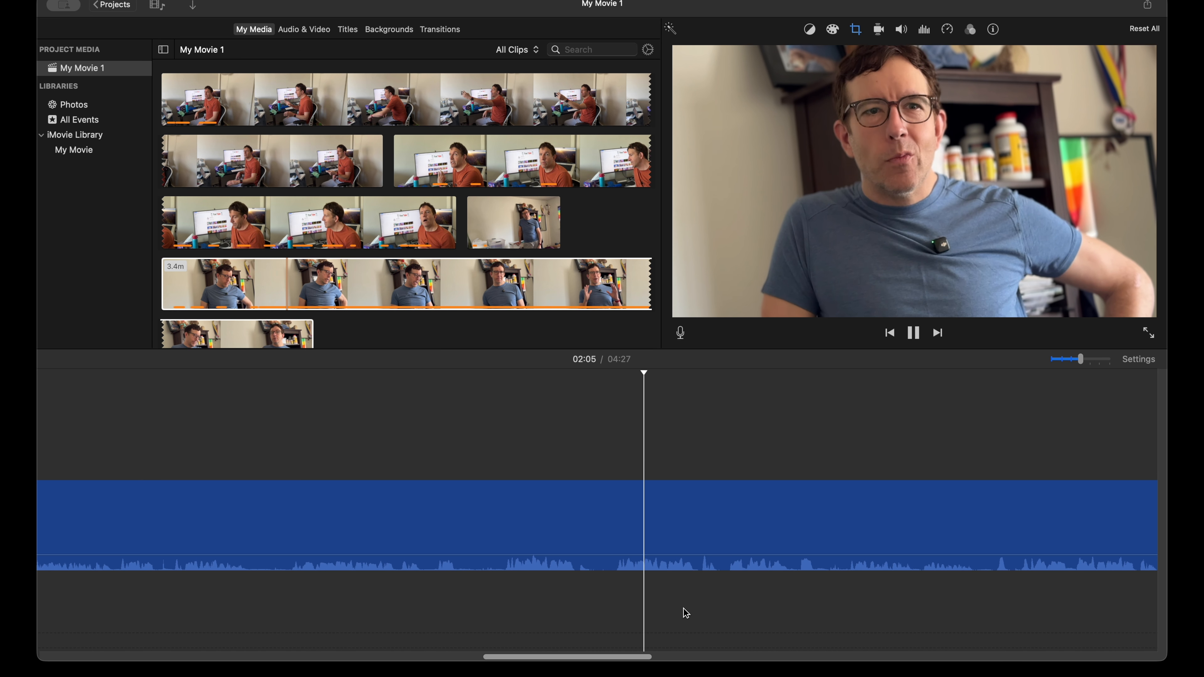
key("space")
key("space")
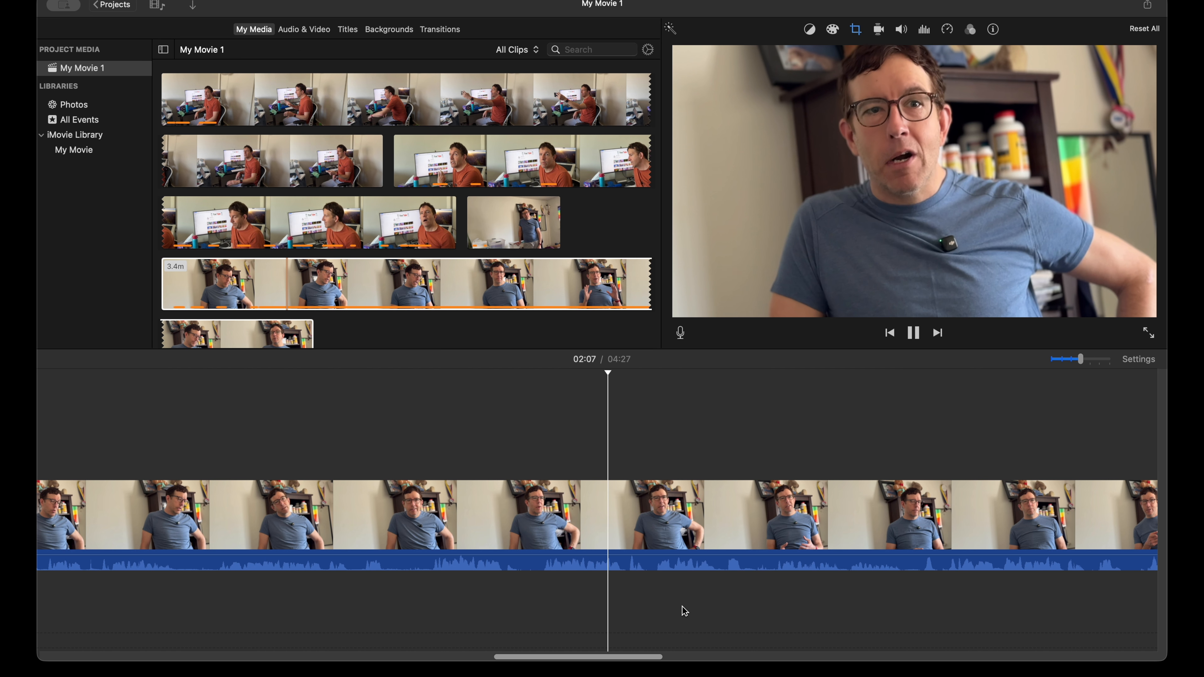
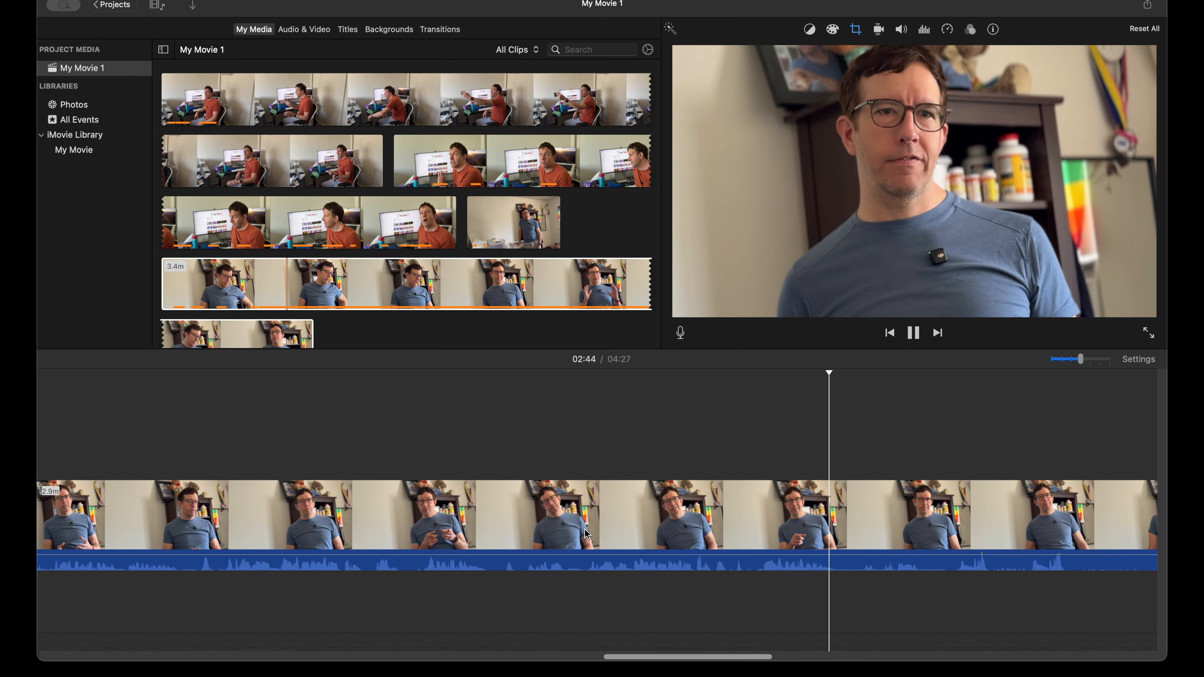
Step: Split the remaining seated footage at 2:34 and delete the long unwanted piece before the cut
key("space")
left_click(586, 534)
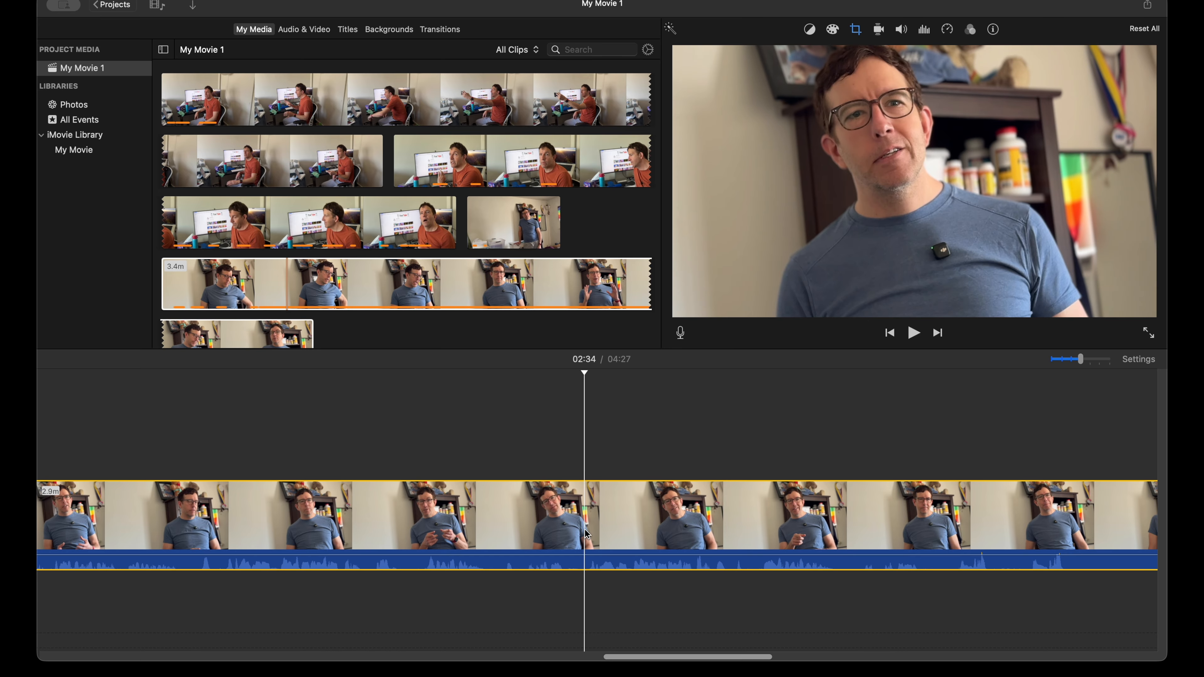
key("super+b")
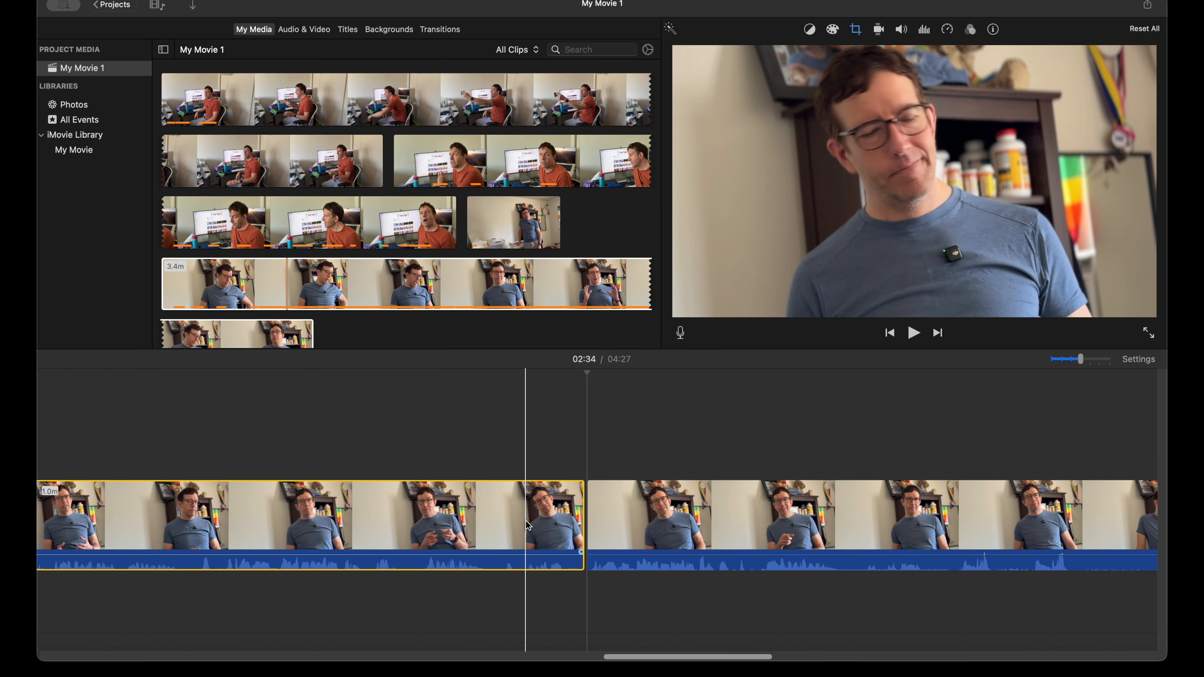
key("Delete")
Step: Split the seated footage at 1:42 and again at 1:49, and delete the 6.9-second piece between the cuts
key("space")
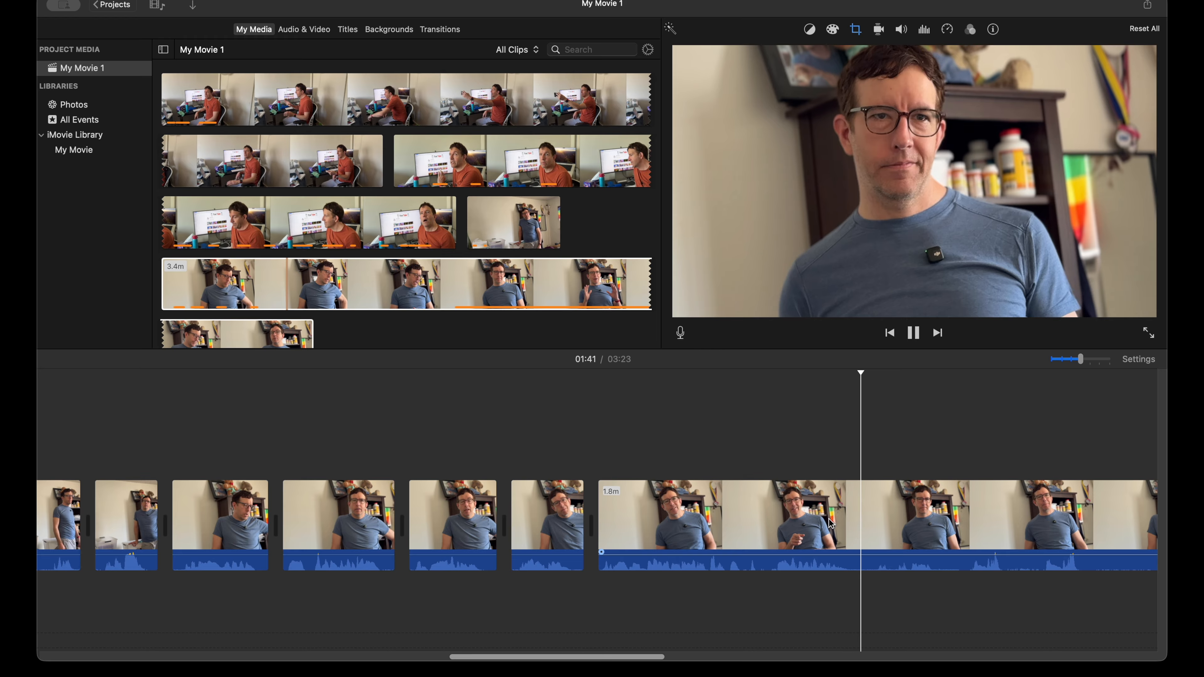
key("super+b")
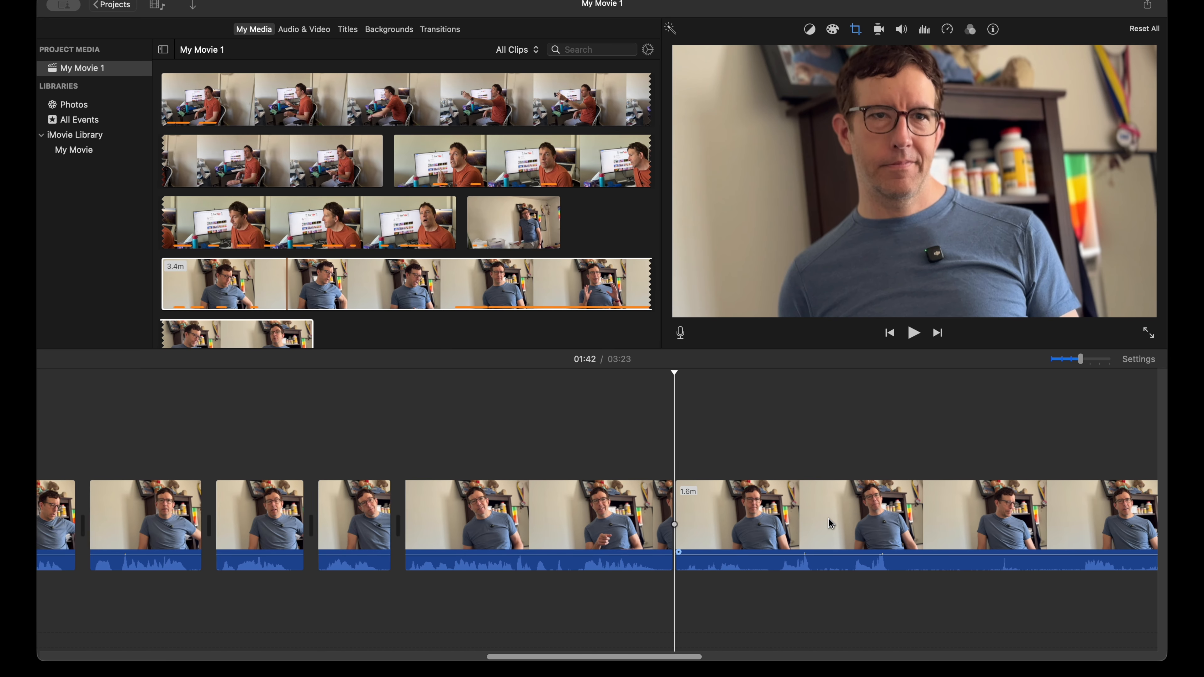
key("space")
scroll(829, 521, "right", 3)
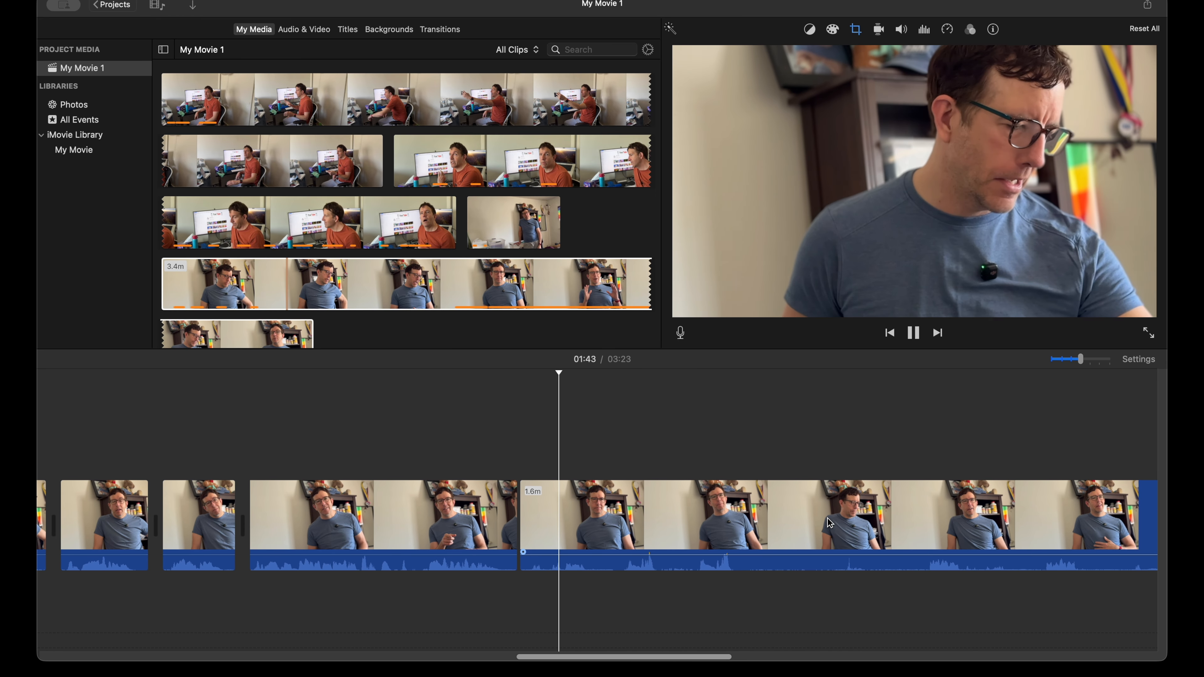
scroll(681, 526, "right", 5)
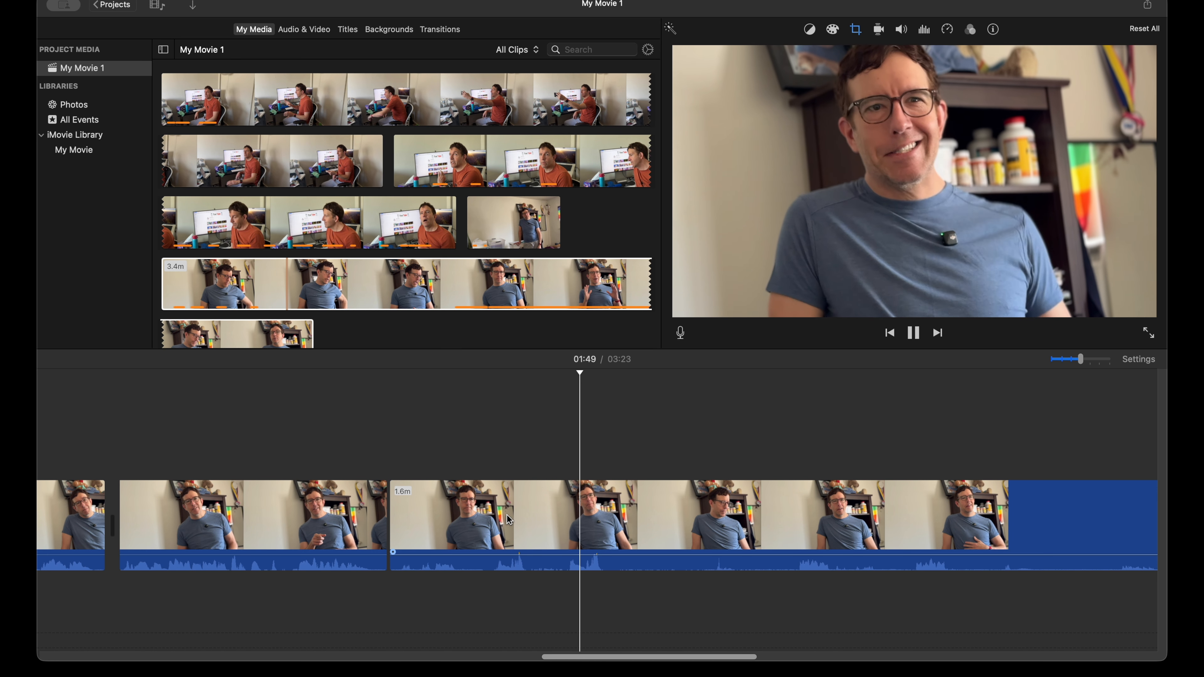
key("space")
key("space")
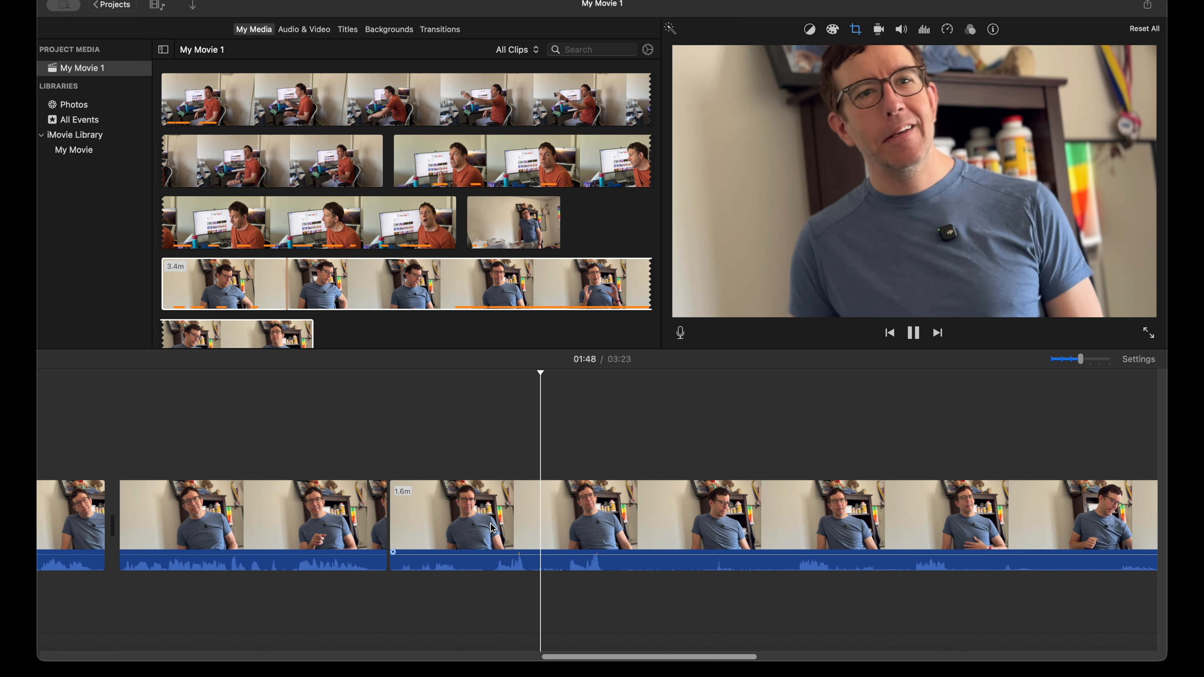
key("space")
key("super+b")
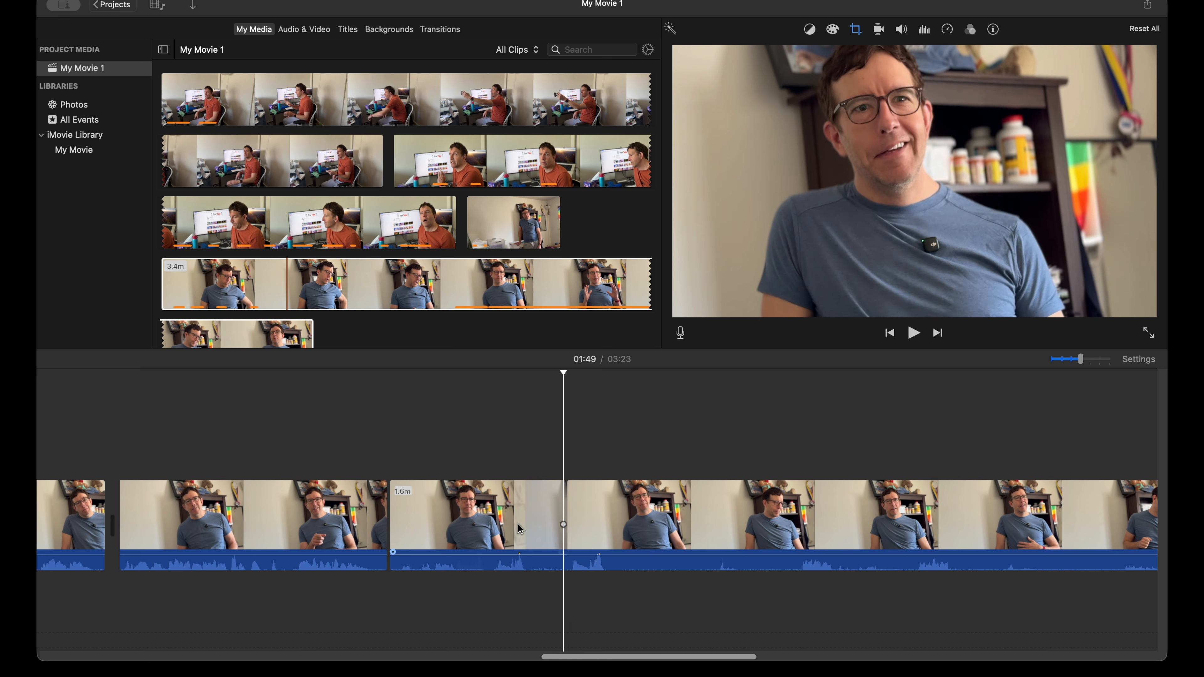
left_click(518, 522)
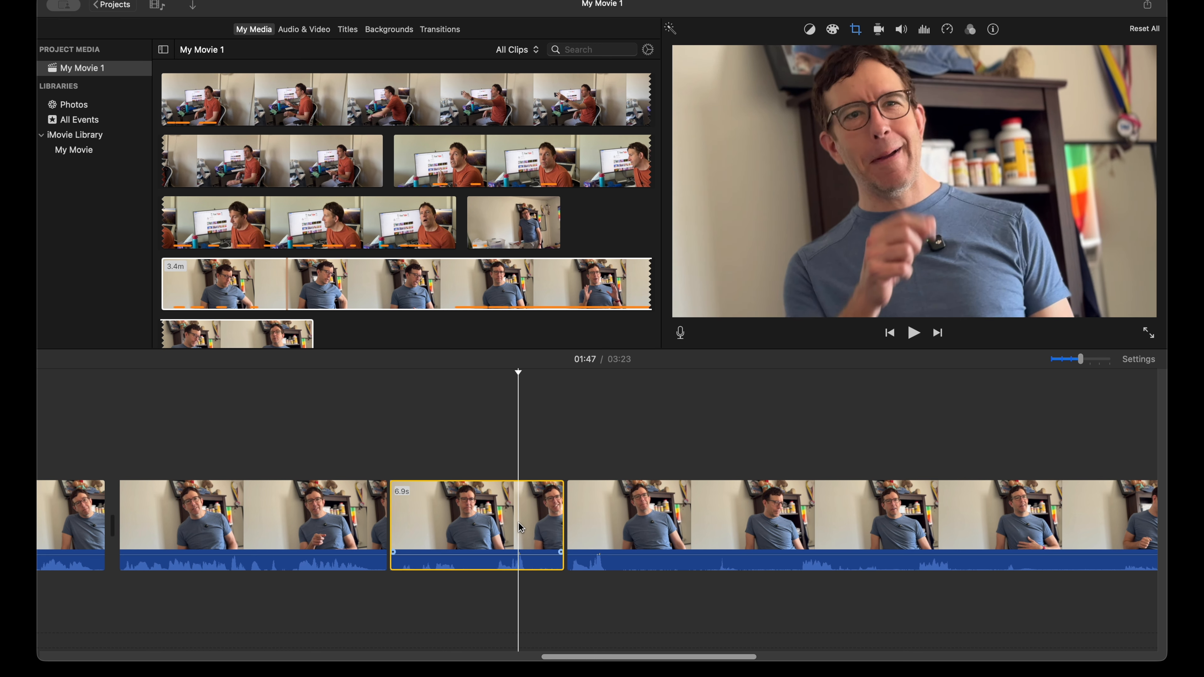
key("Delete")
Step: Play the start of the remaining seated clip and split it at 1:44, right after its short spoken line
key("space")
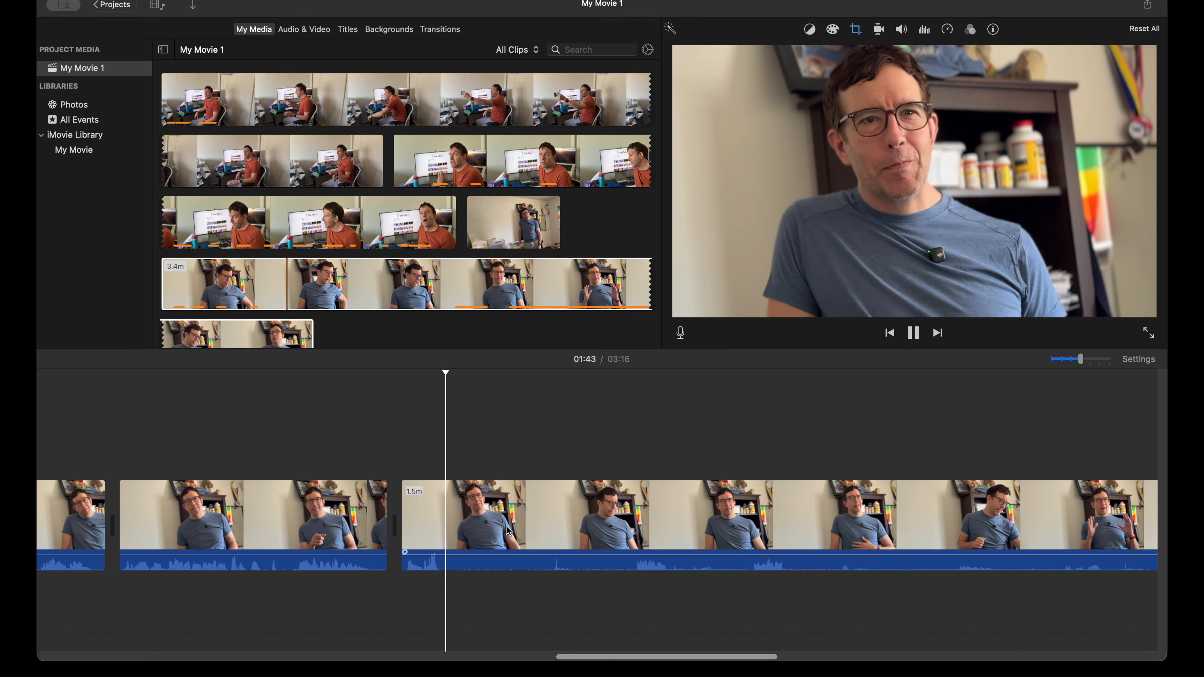
key("space")
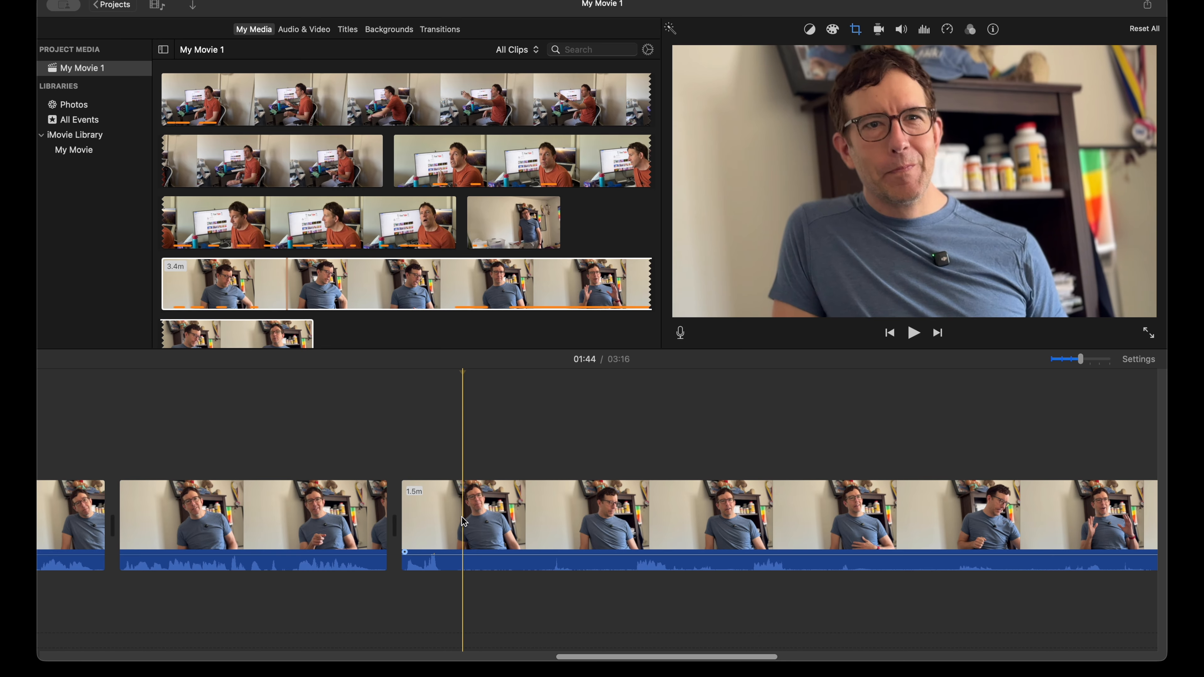
key("super+b")
Step: Review the seated footage after the 1:44 cut, split it before and after the line ending at 2:06, and delete the piece before that line
key("space")
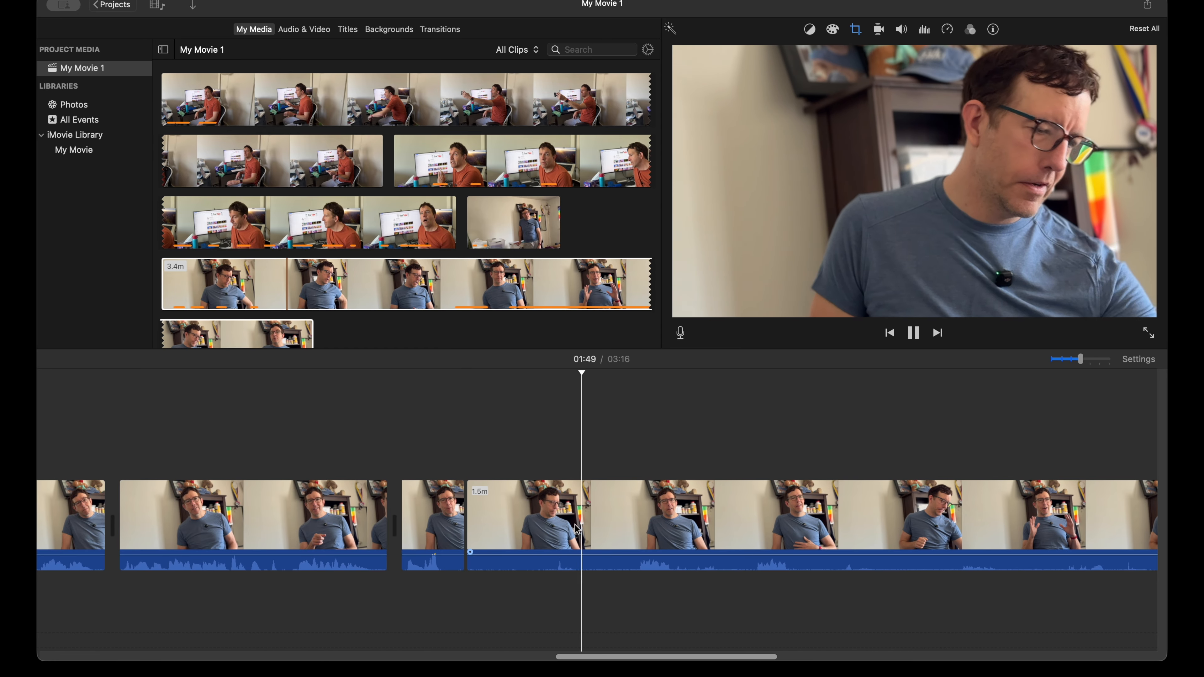
scroll(579, 530, "right", 4)
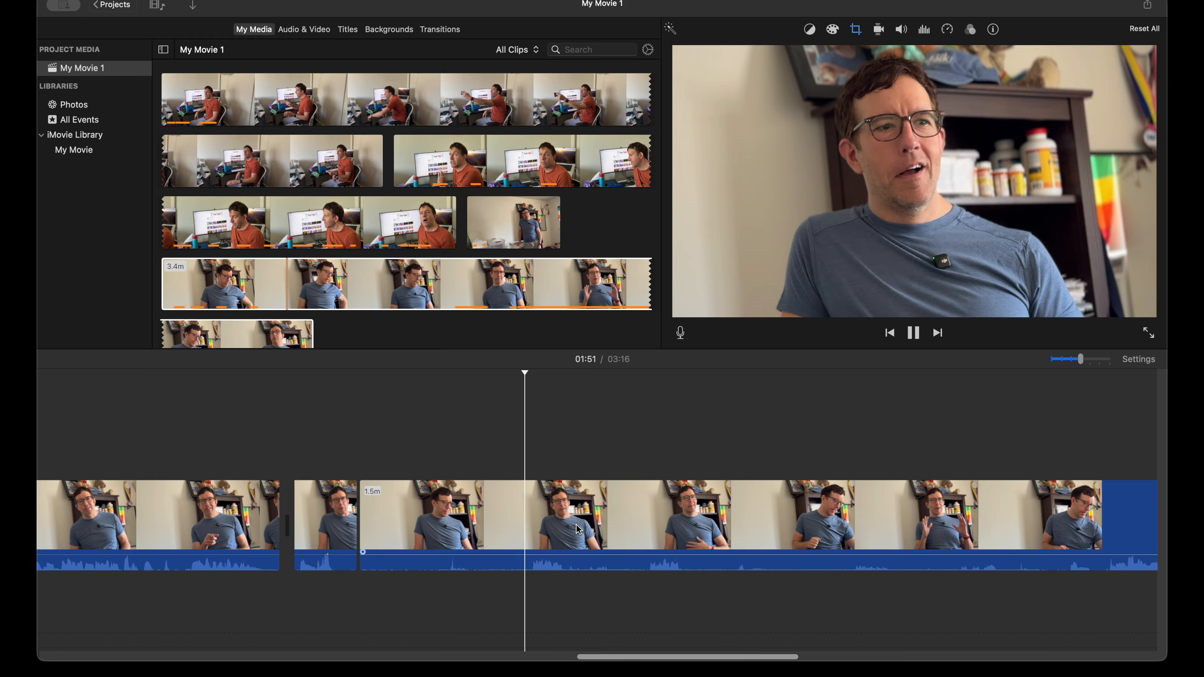
scroll(579, 530, "right", 4)
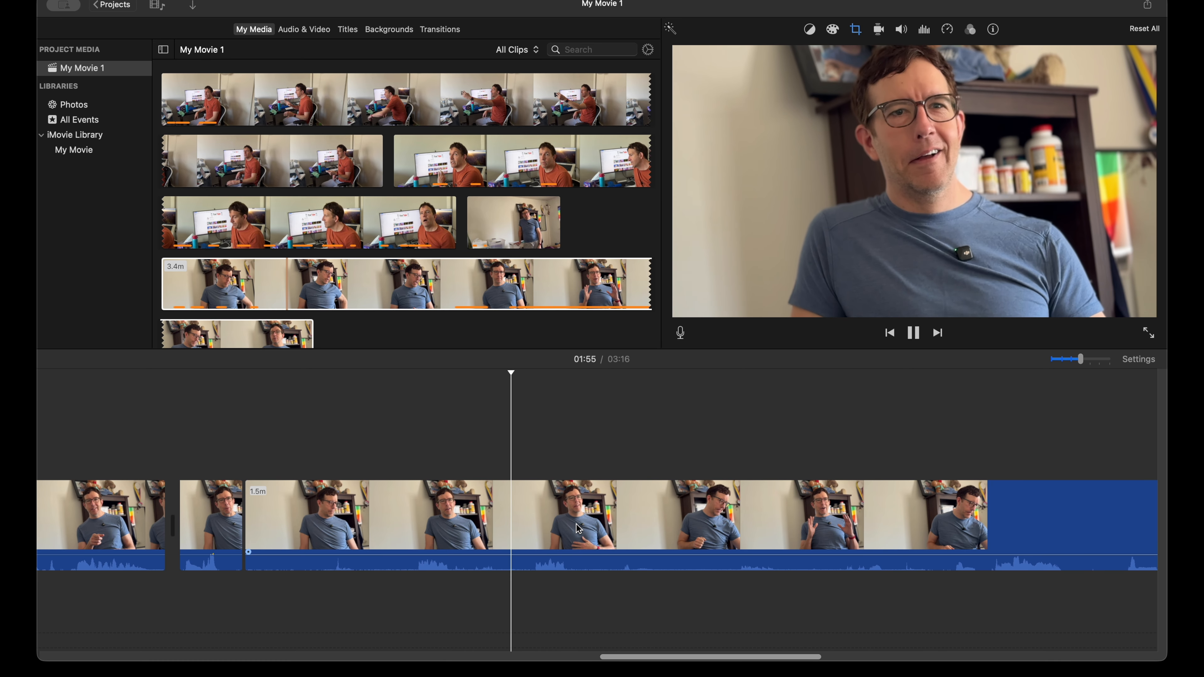
key("space")
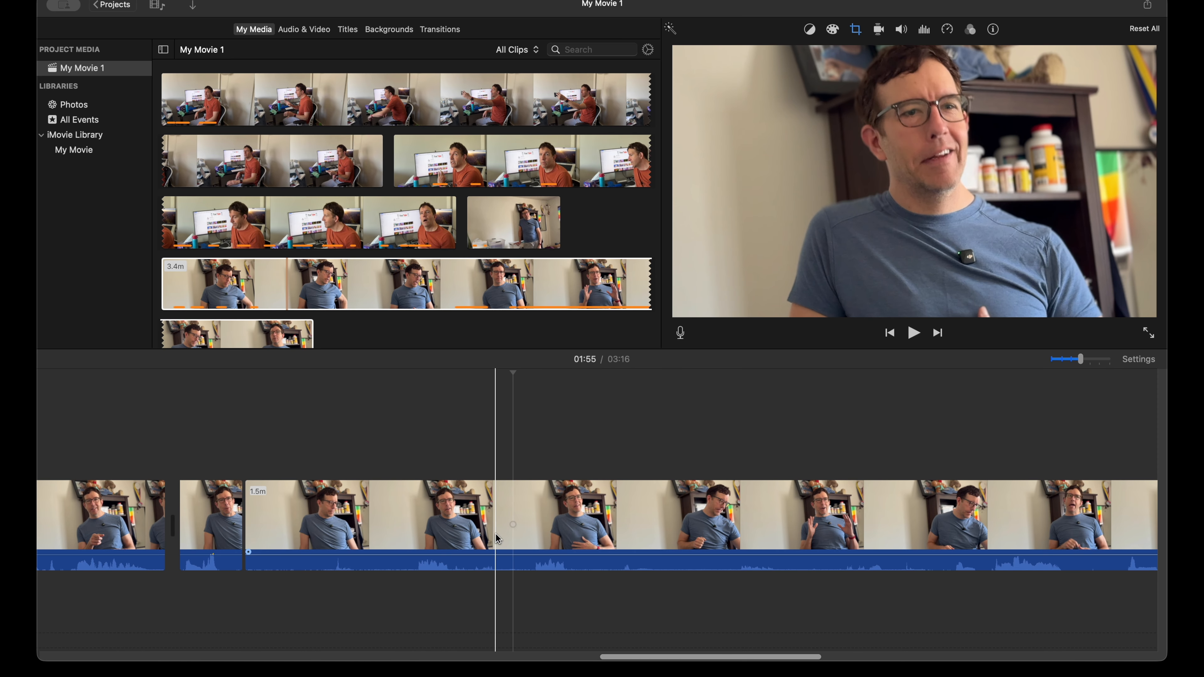
key("space")
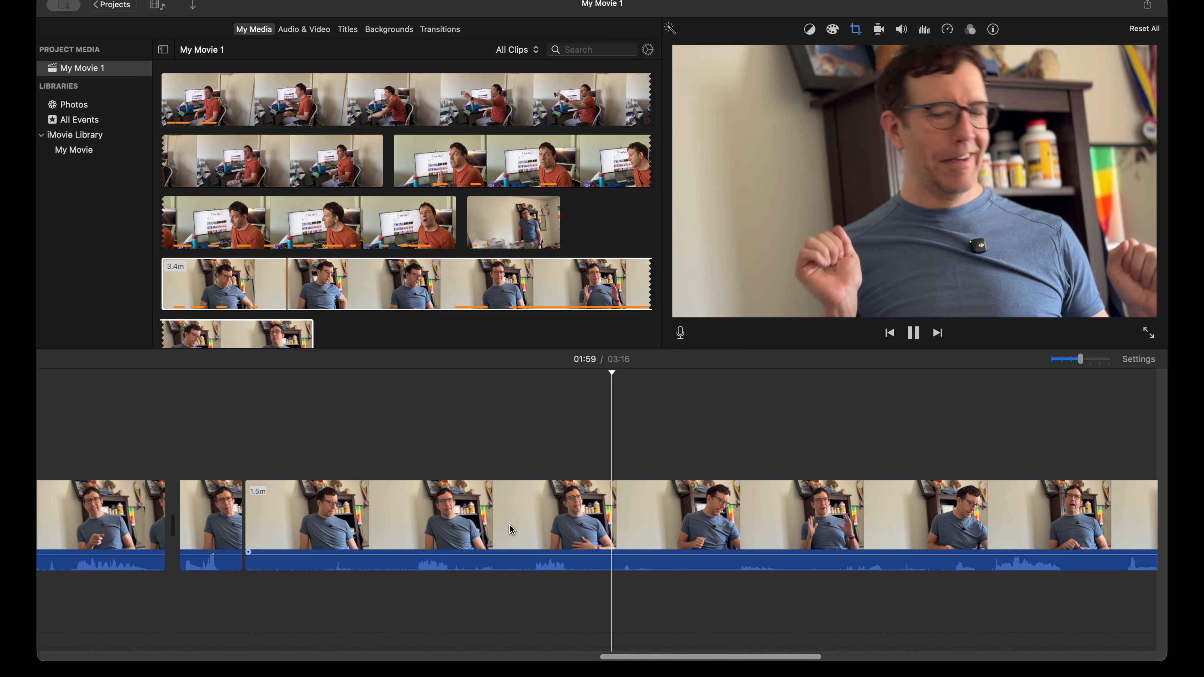
scroll(509, 524, "right", 3)
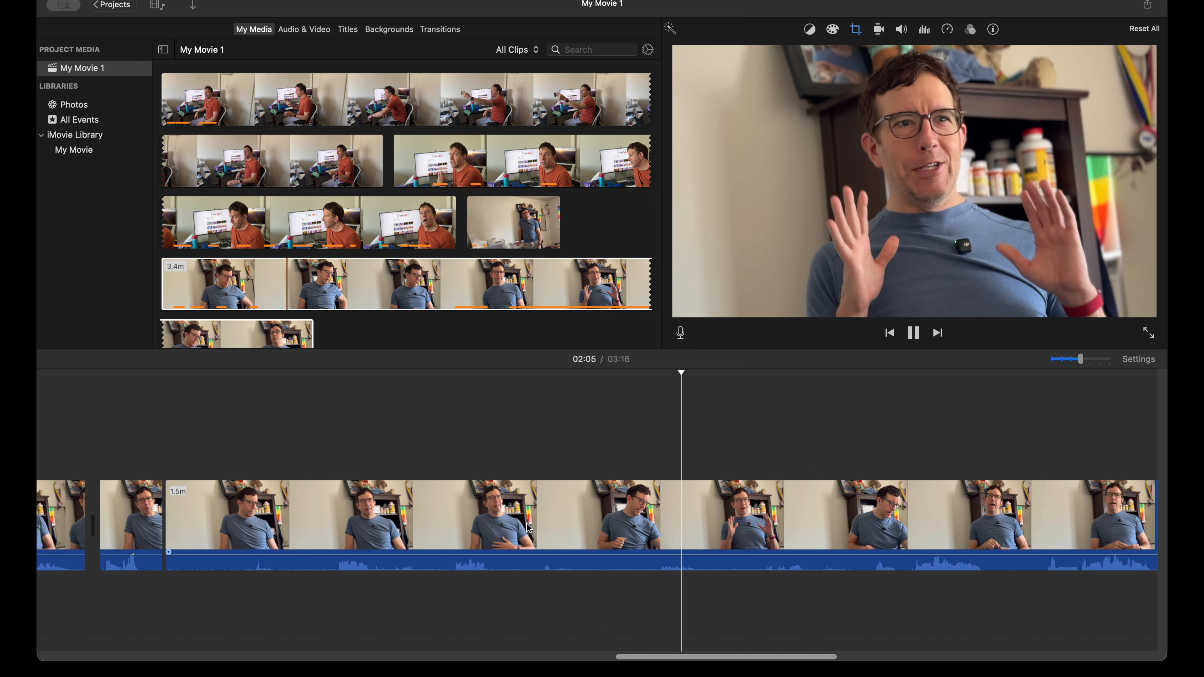
key("space")
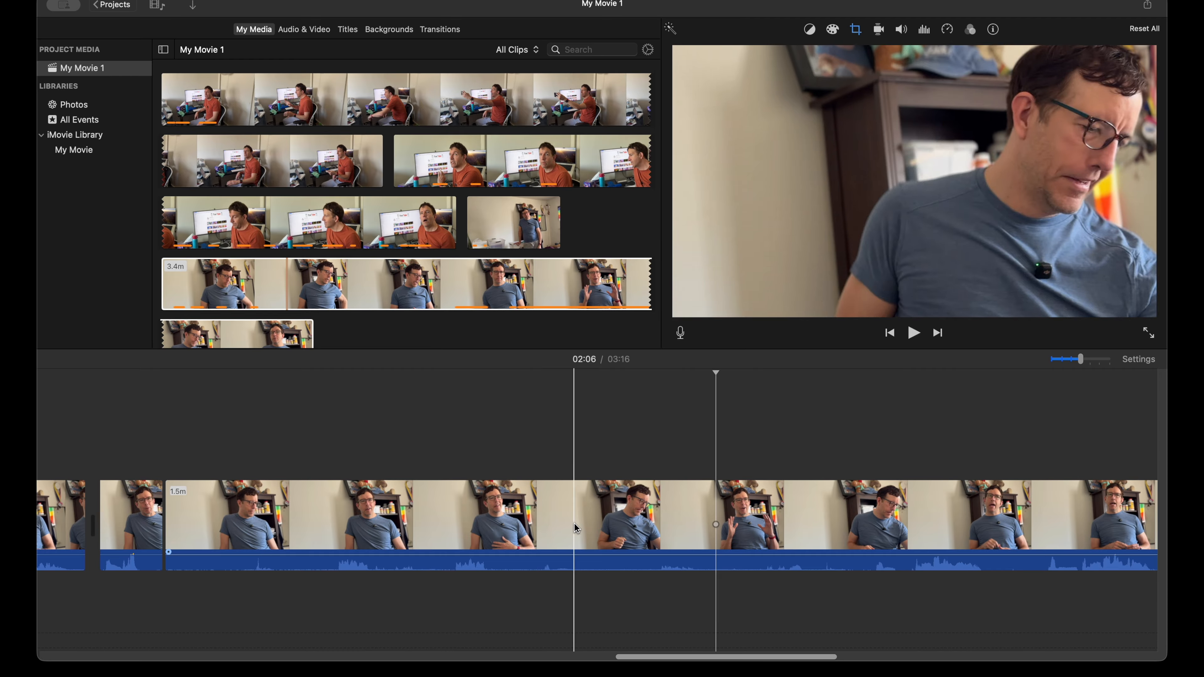
left_click(641, 519)
key("super+b")
left_click(716, 517)
key("super+b")
left_click(557, 511)
key("Delete")
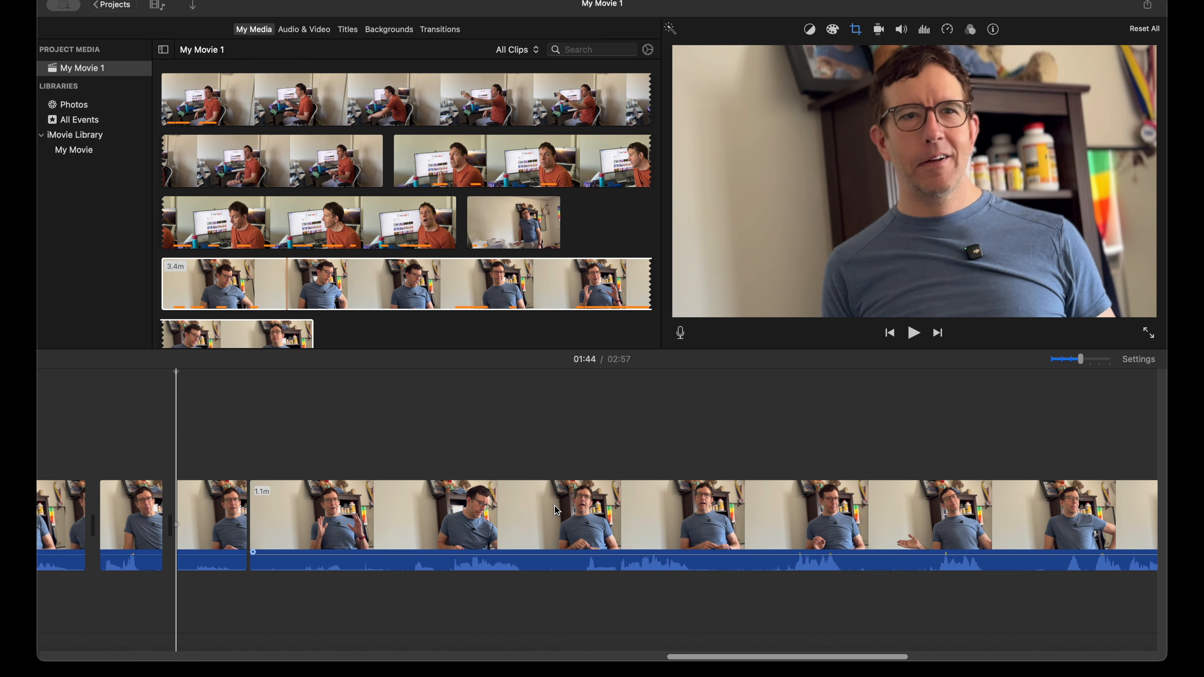
Step: Split the remaining seated footage at 2:00 and again after the line that follows, and delete the 12.9-second piece before that line
key("space")
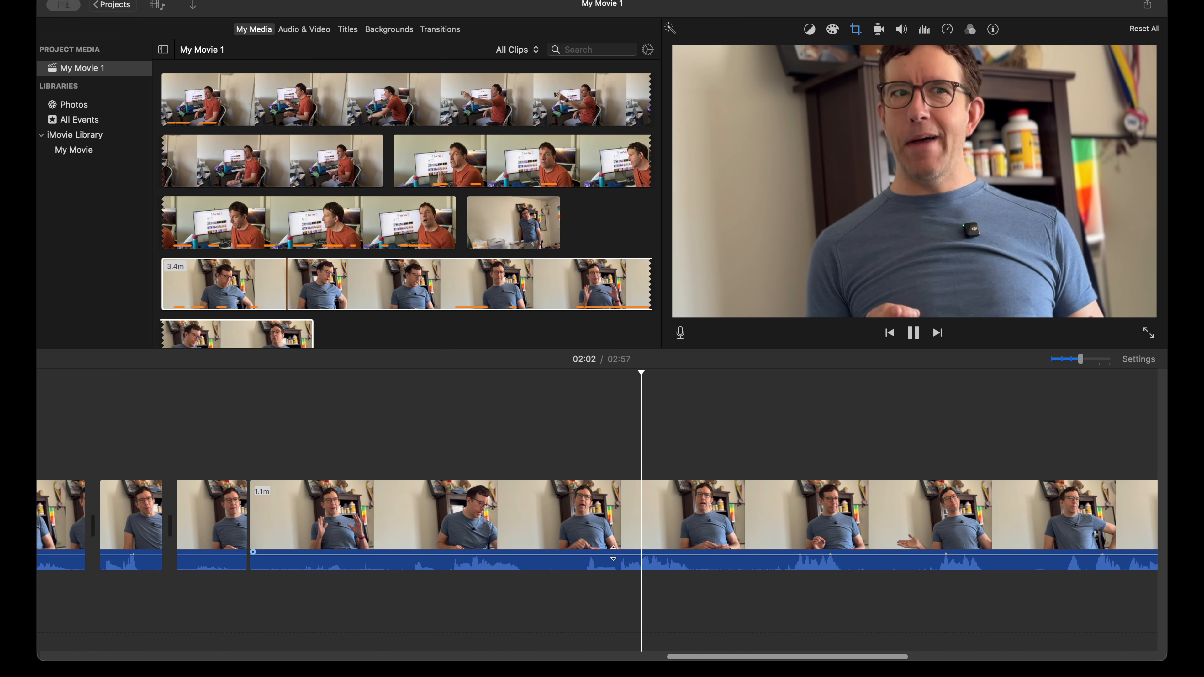
left_click(575, 526)
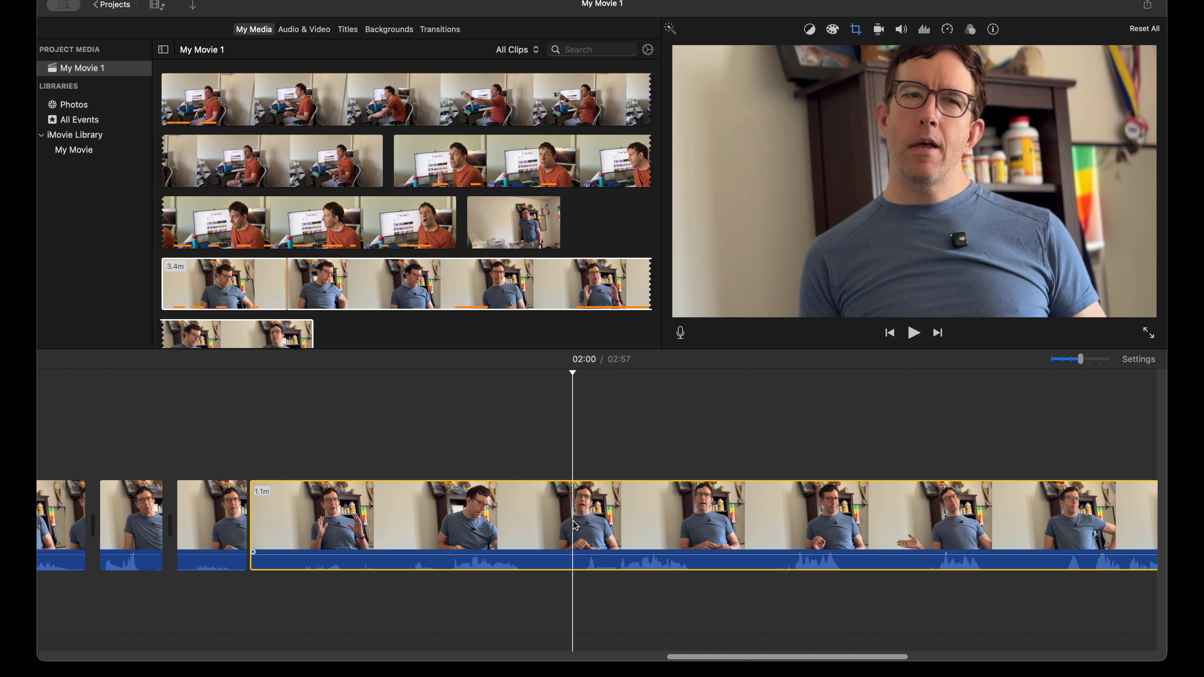
key("super+b")
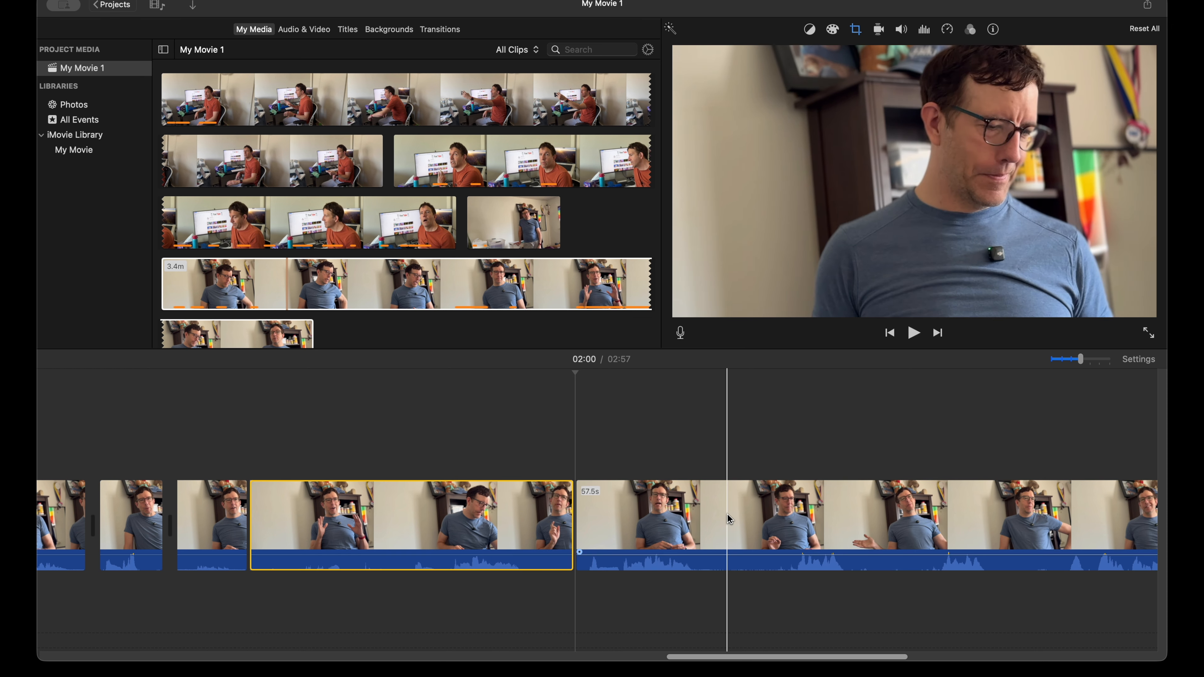
key("super+b")
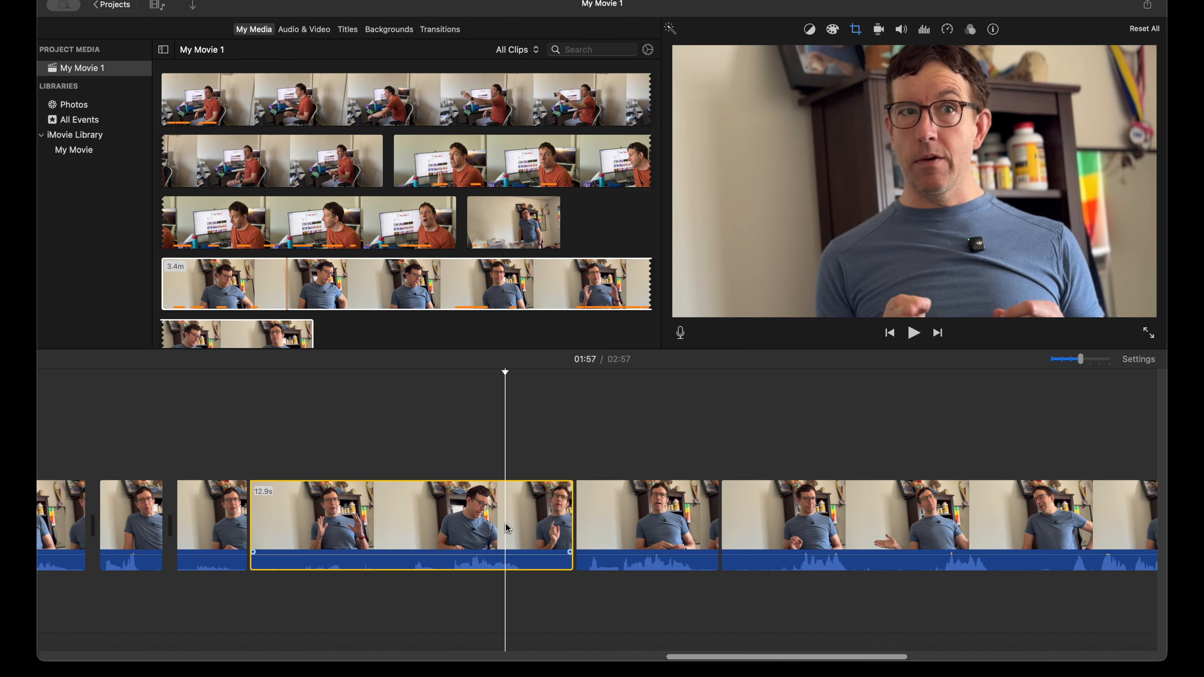
key("Delete")
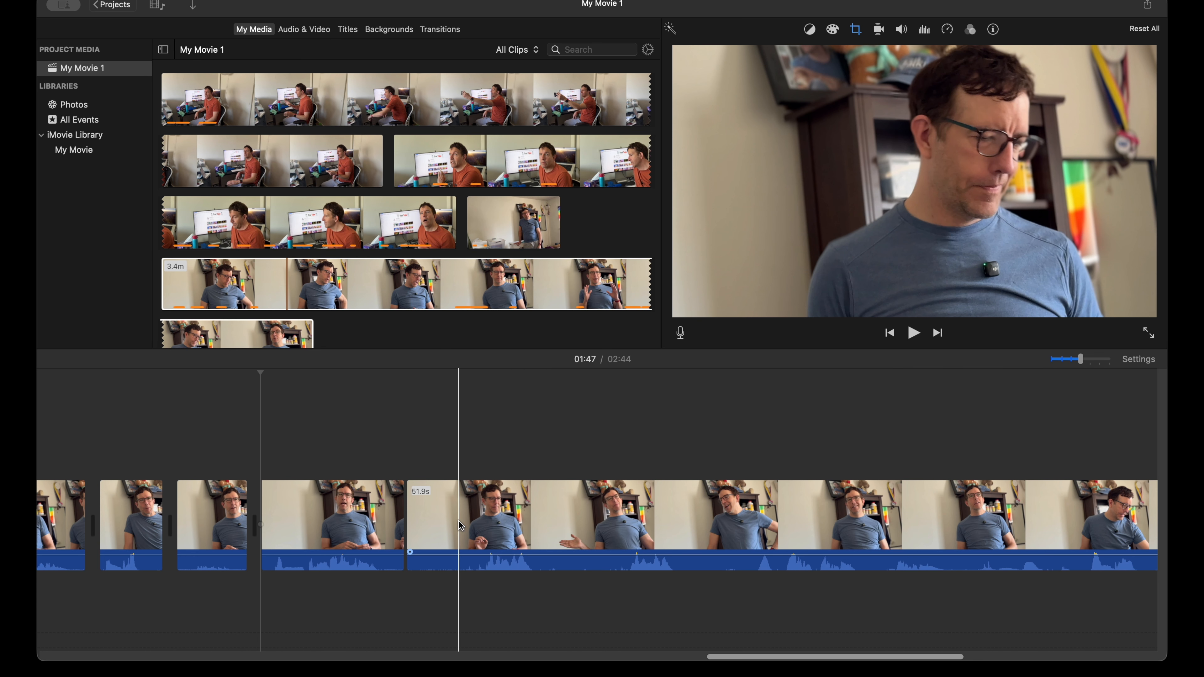
Step: Play the remaining seated clip to about 2:04, split it at 2:01, and delete the piece before the cut
key("space")
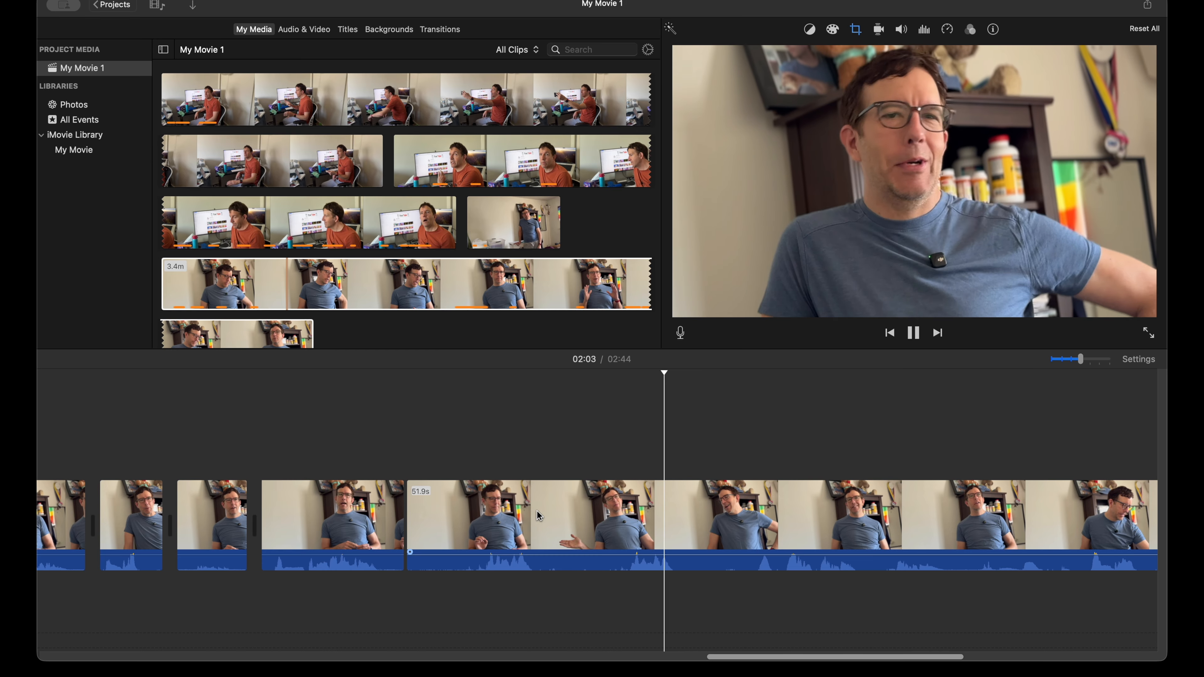
key("space")
key("space")
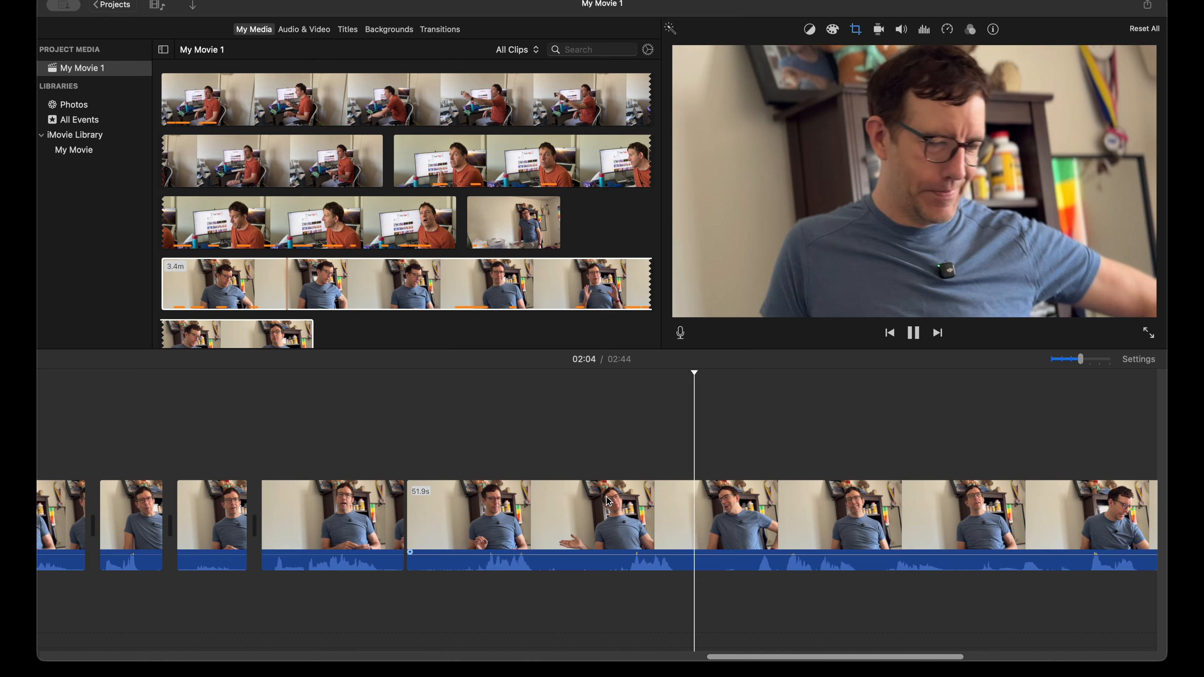
left_click(609, 501)
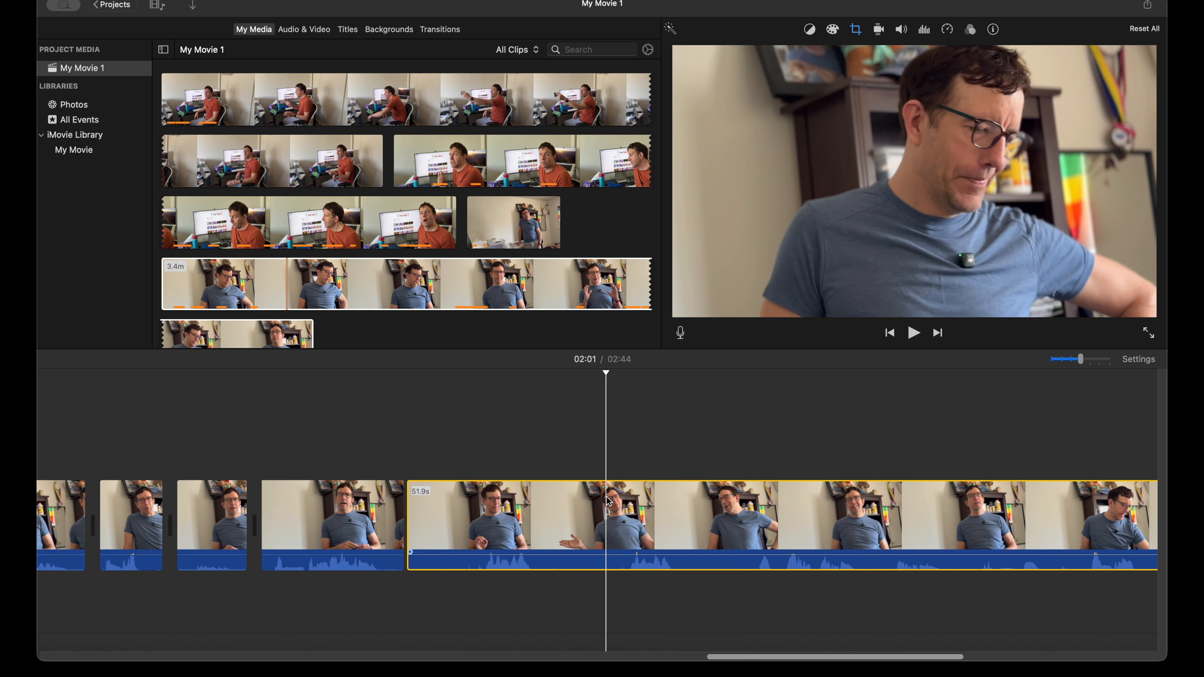
key("super+b")
key("Delete")
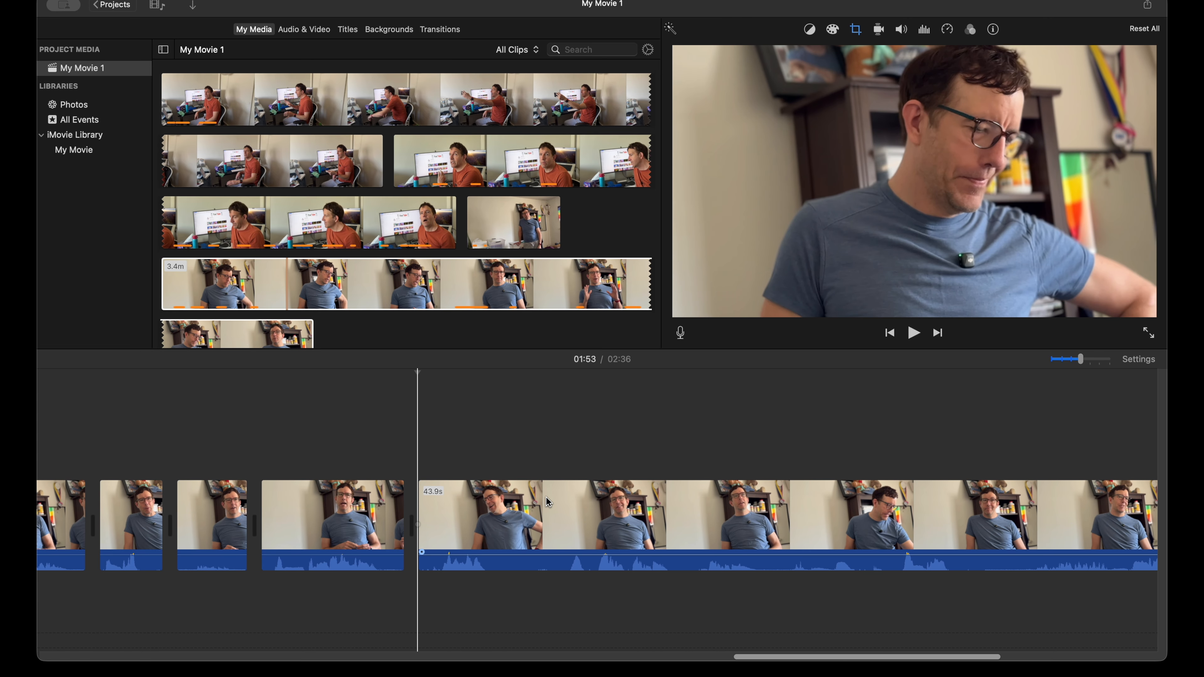
Step: Play the first line of the remaining seated clip and split the clip at 1:56, where the line ends
key("space")
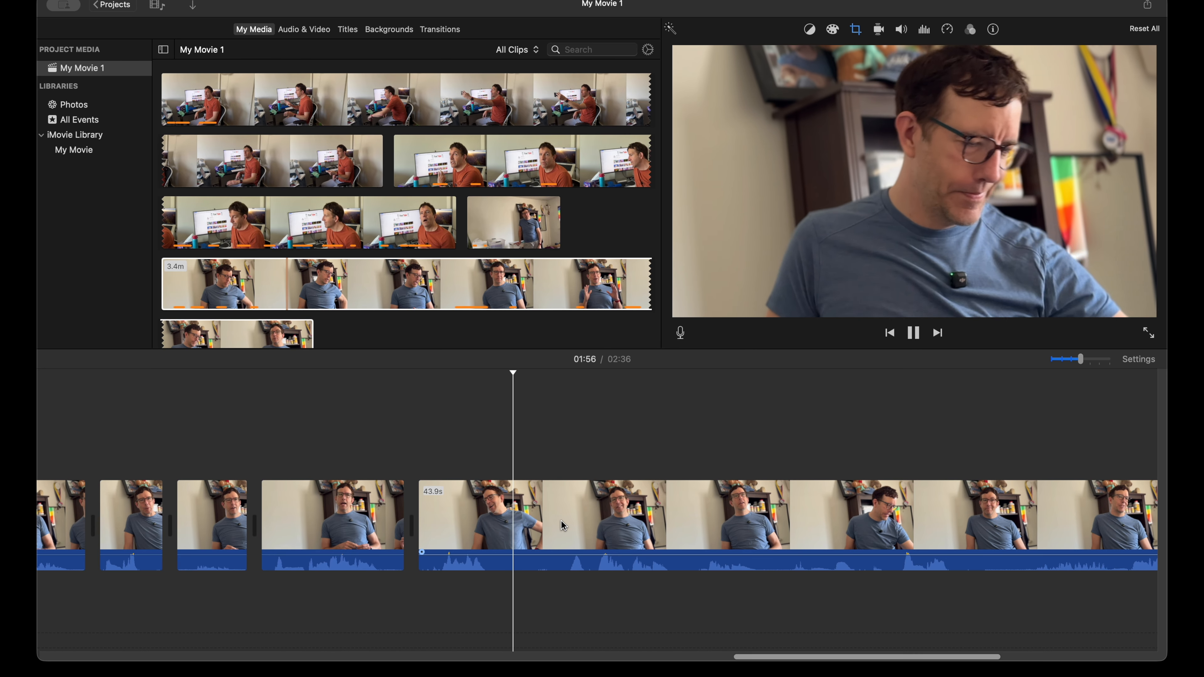
left_click(509, 526)
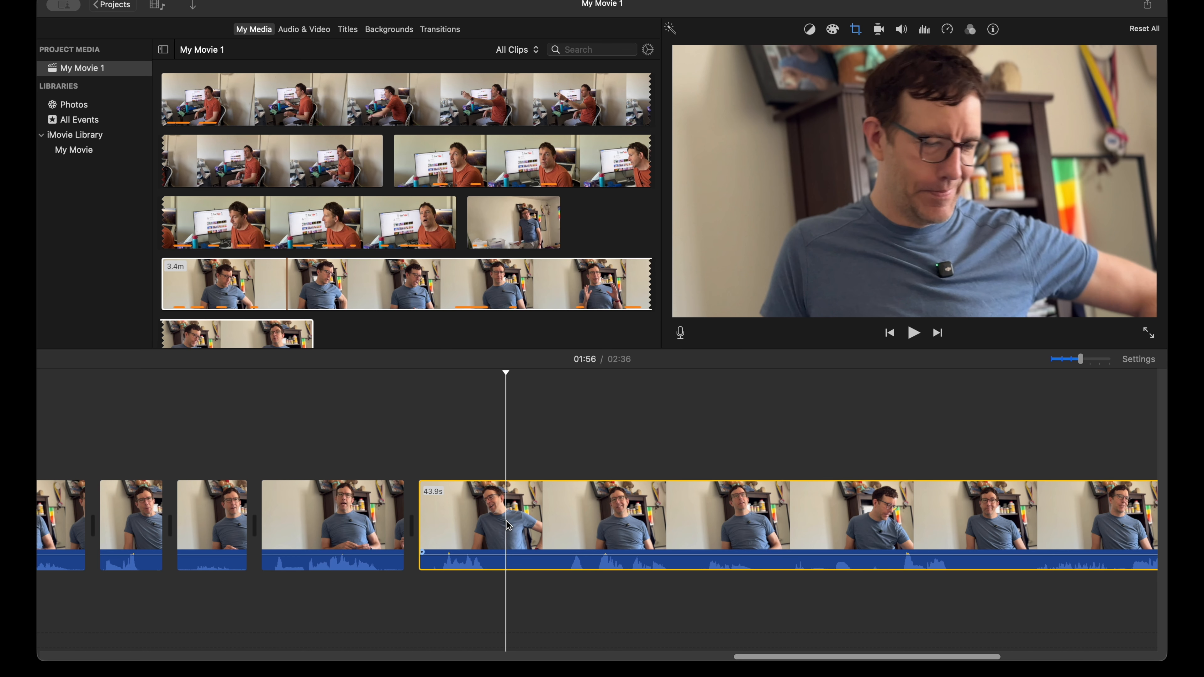
key("super+b")
Step: Split the seated footage at 2:04 and delete the 7.4-second piece between the 1:56 cut and this one
key("space")
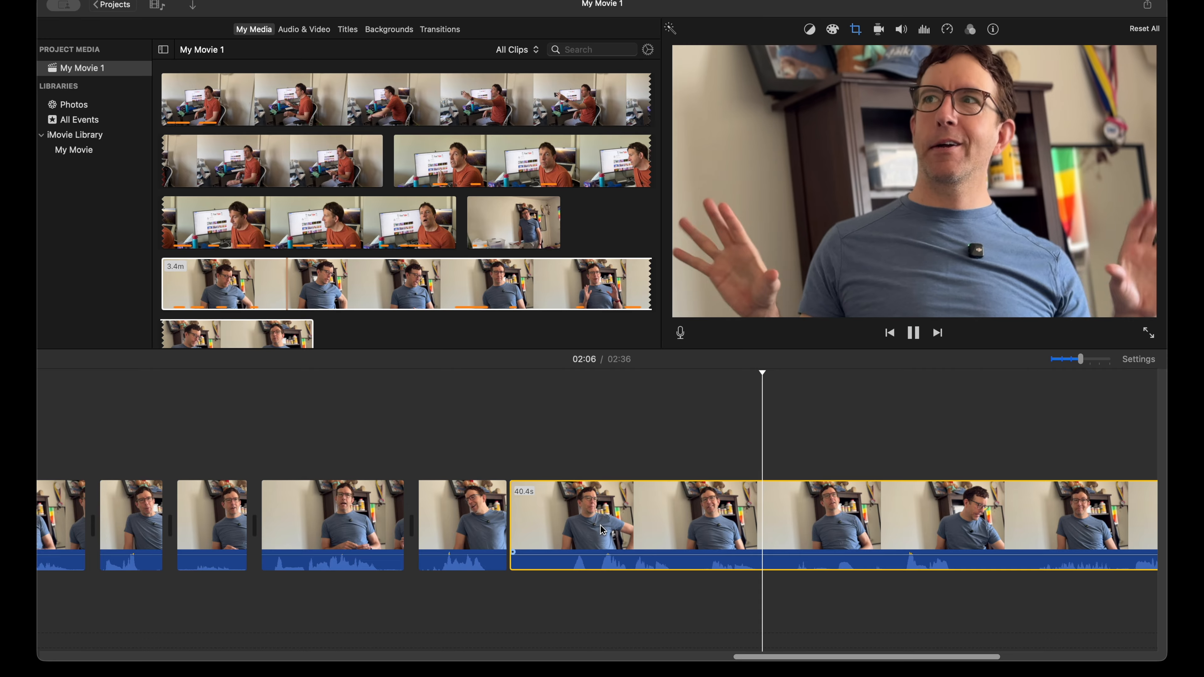
left_click(699, 521)
key("super+b")
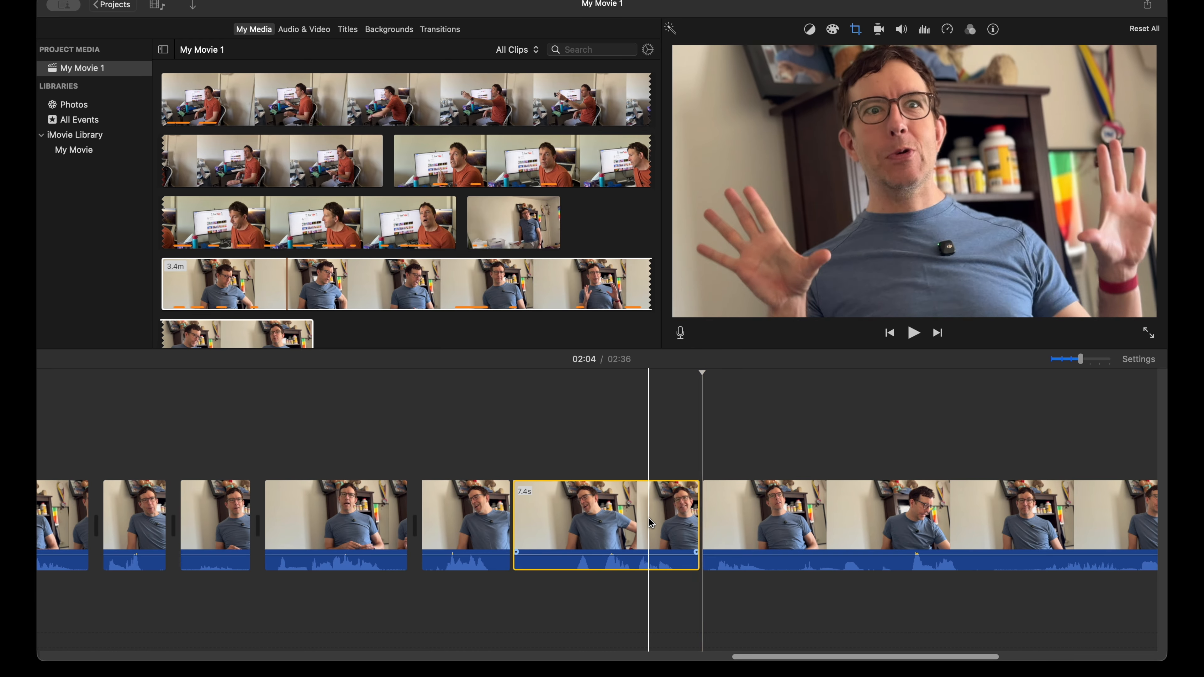
key("Delete")
Step: Split the remaining seated footage at 1:59 after its opening line, and play the rest to about 2:06
key("space")
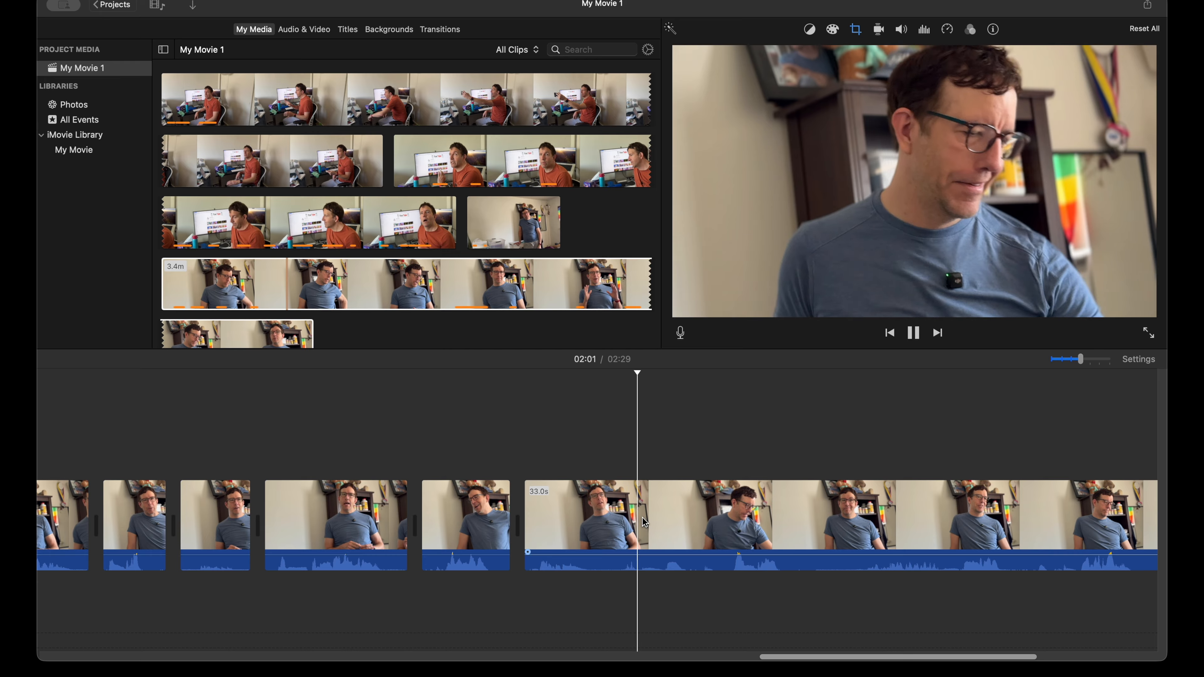
key("space")
left_click(605, 520)
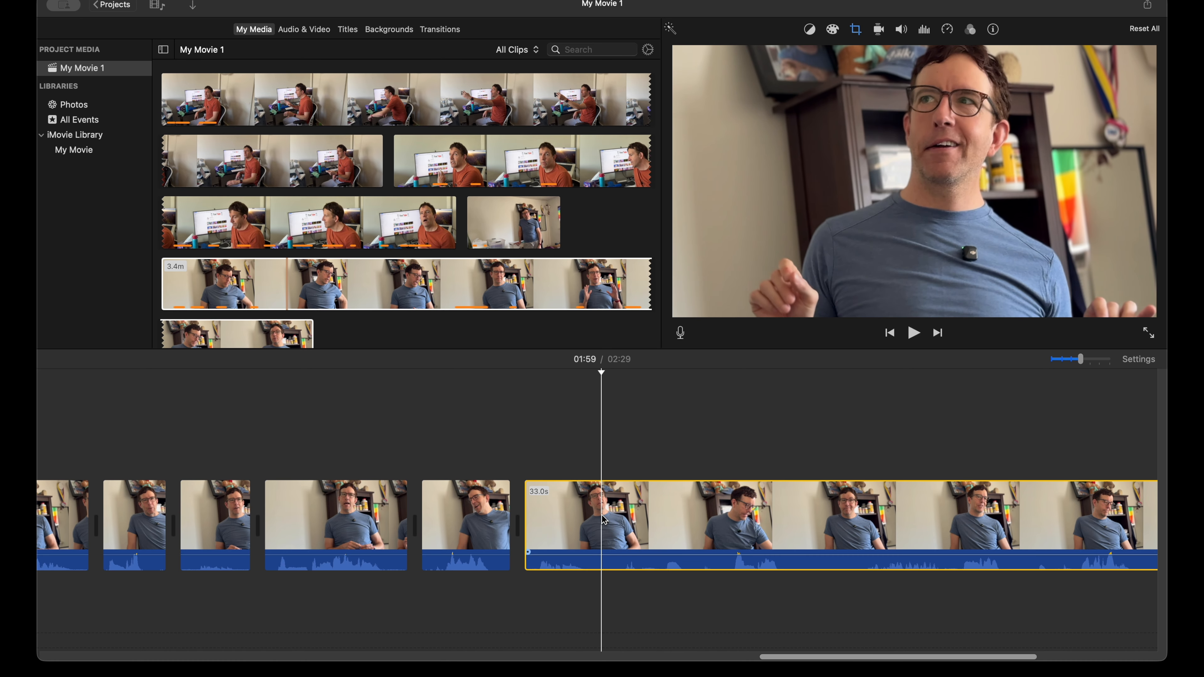
key("super+b")
key("space")
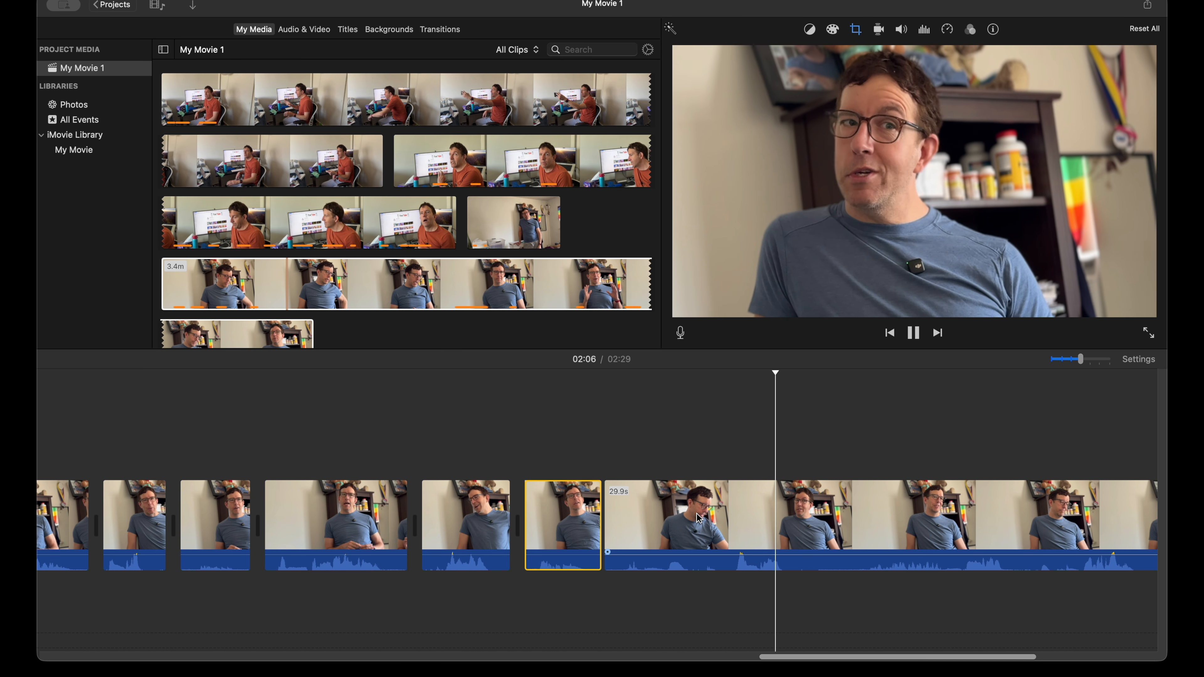
Step: Split the seated footage at 2:04 and delete the 4.7-second piece between the 1:59 cut and this one
key("space")
left_click(724, 513)
key("super+b")
left_click(672, 510)
key("Delete")
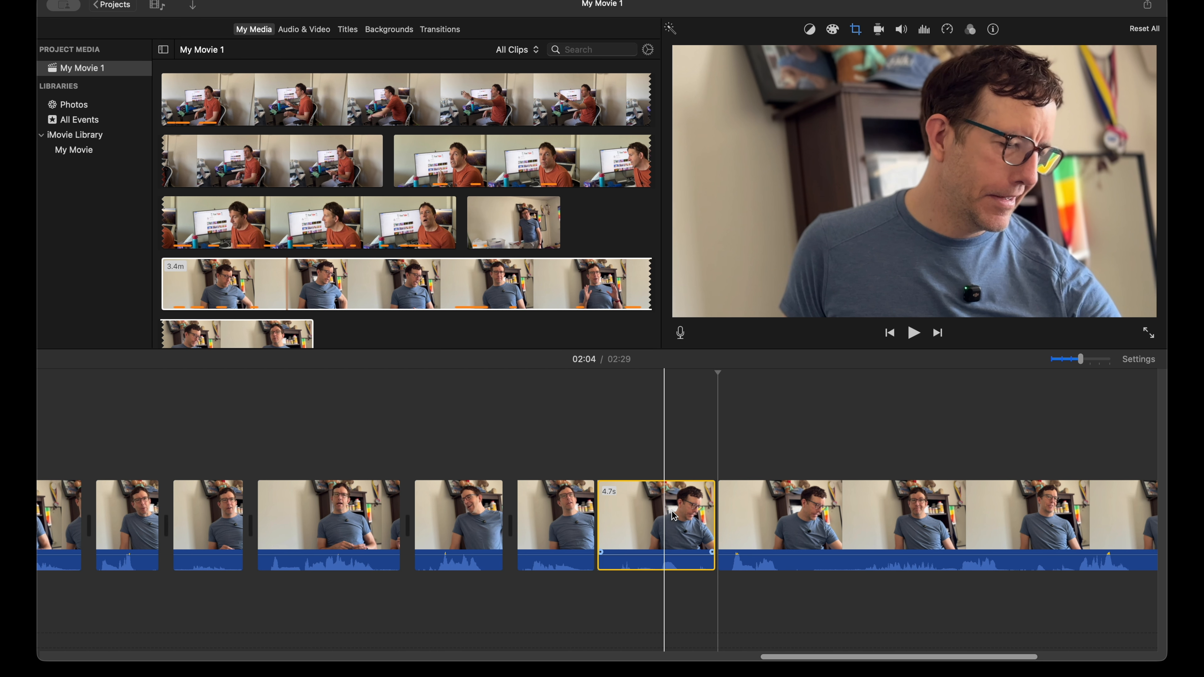
Step: Play the remaining seated clip to about 2:13, replay its opening line, and split the clip at 2:02, where that line ends
key("space")
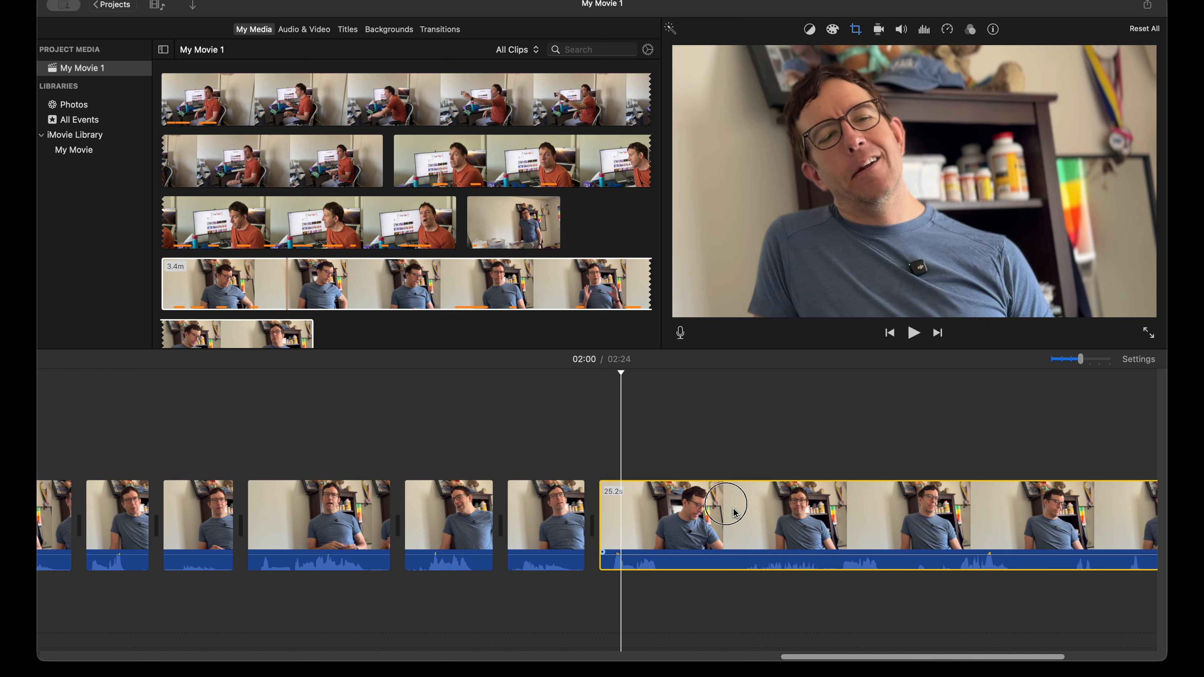
key("space")
left_click(735, 514)
key("space")
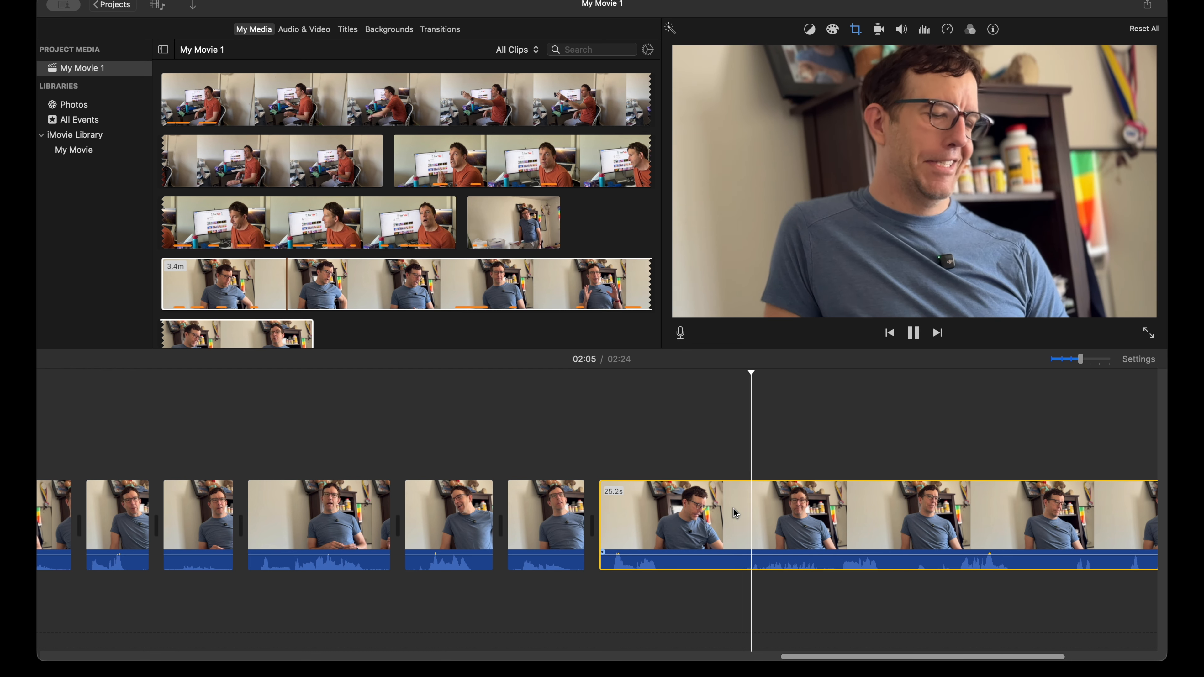
scroll(736, 515, "right", 3)
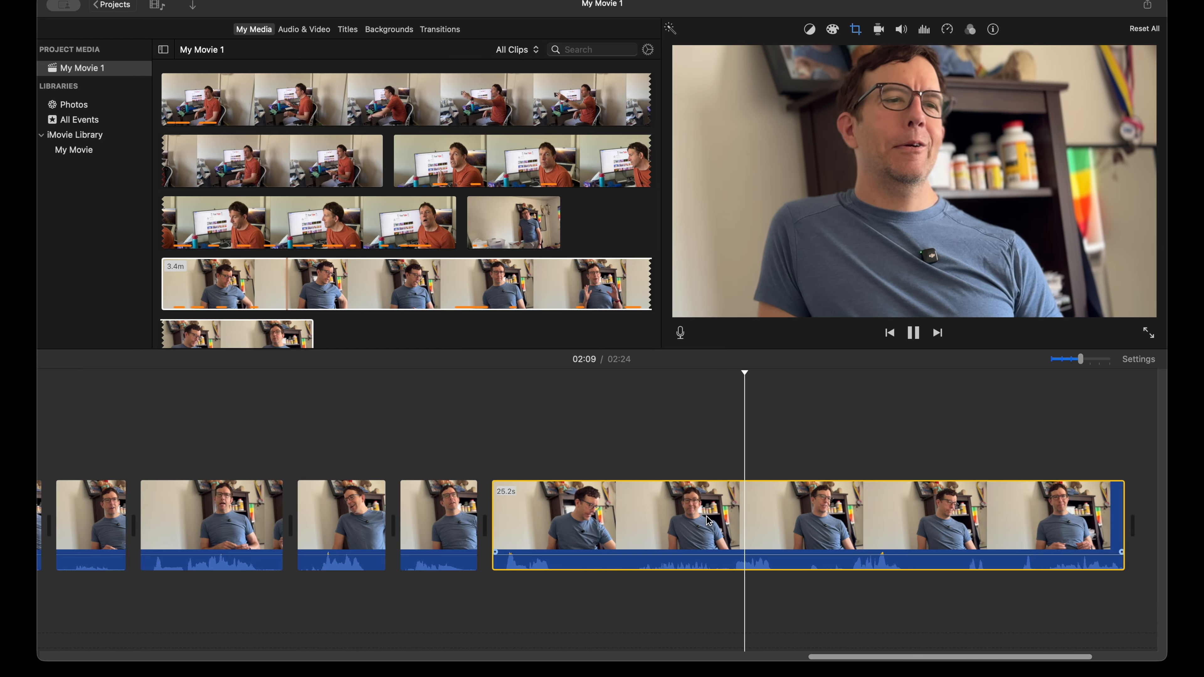
key("space")
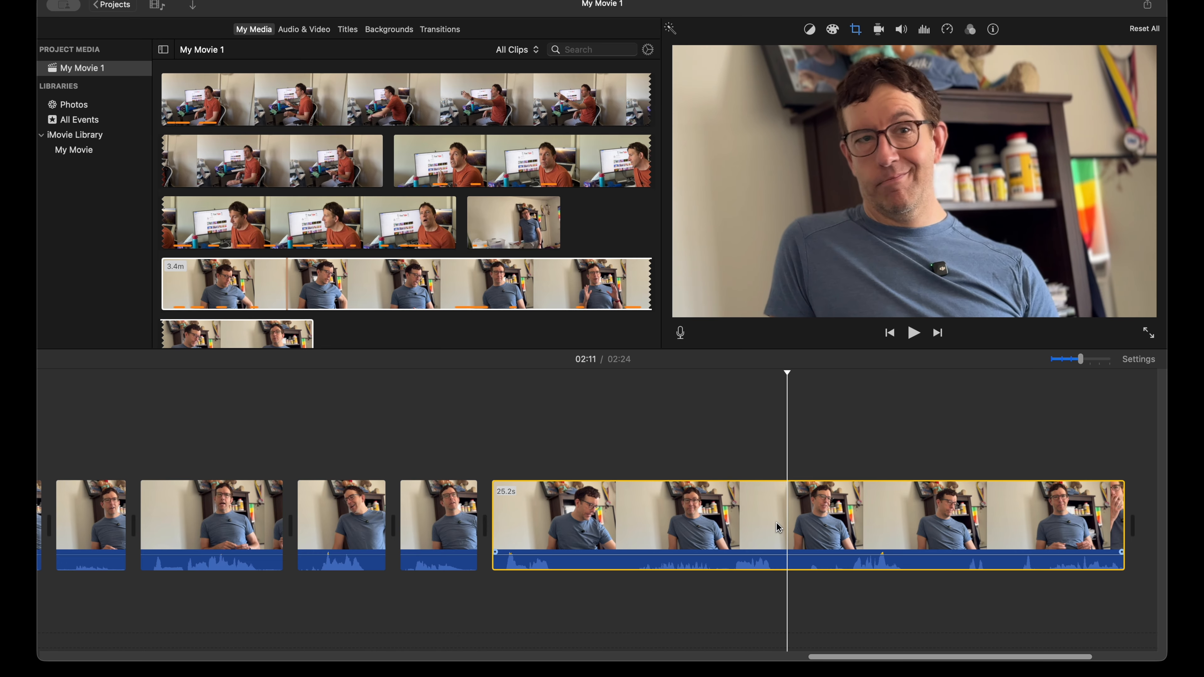
key("space")
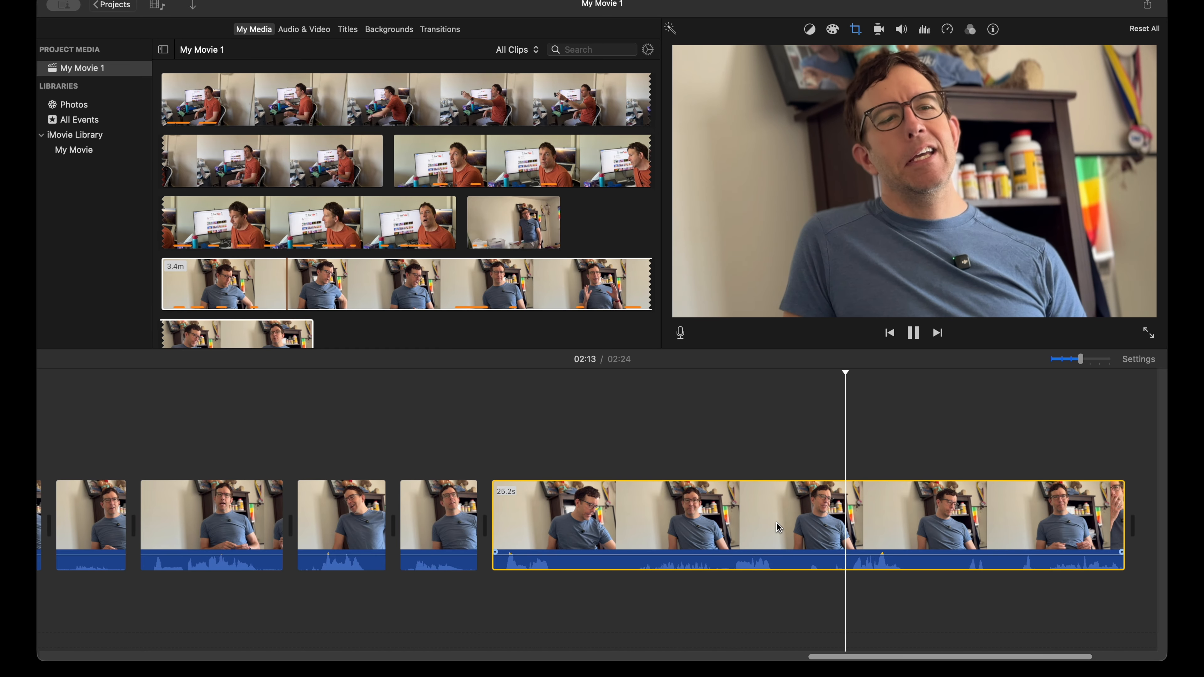
key("space")
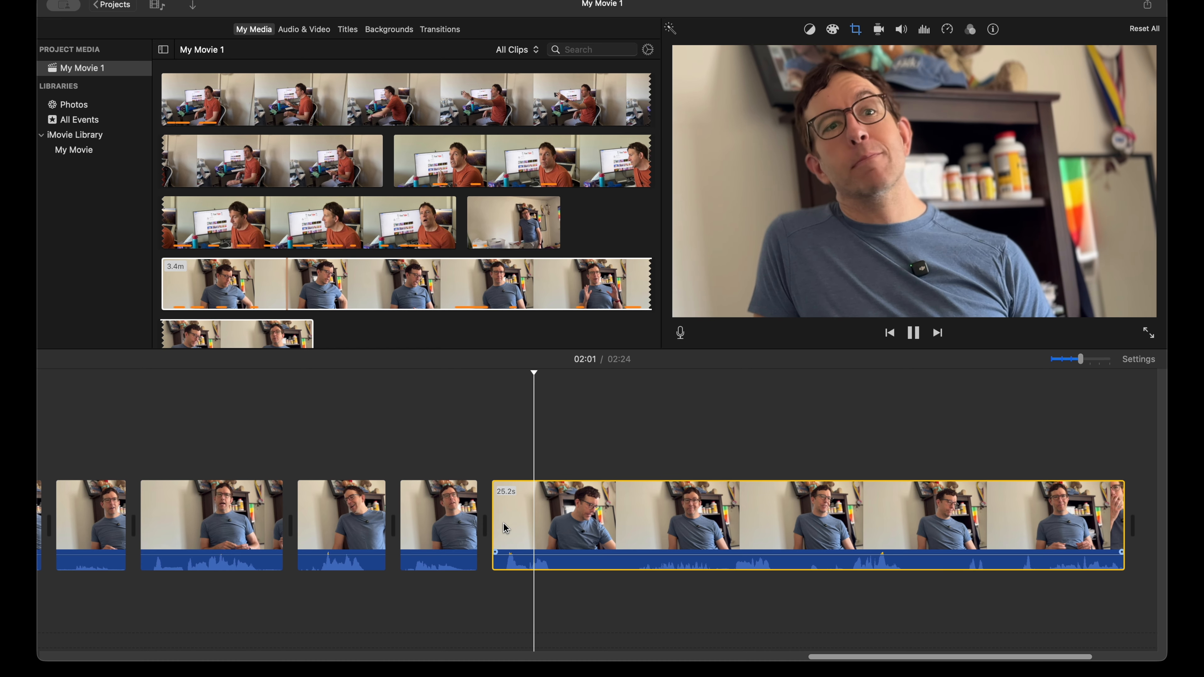
key("space")
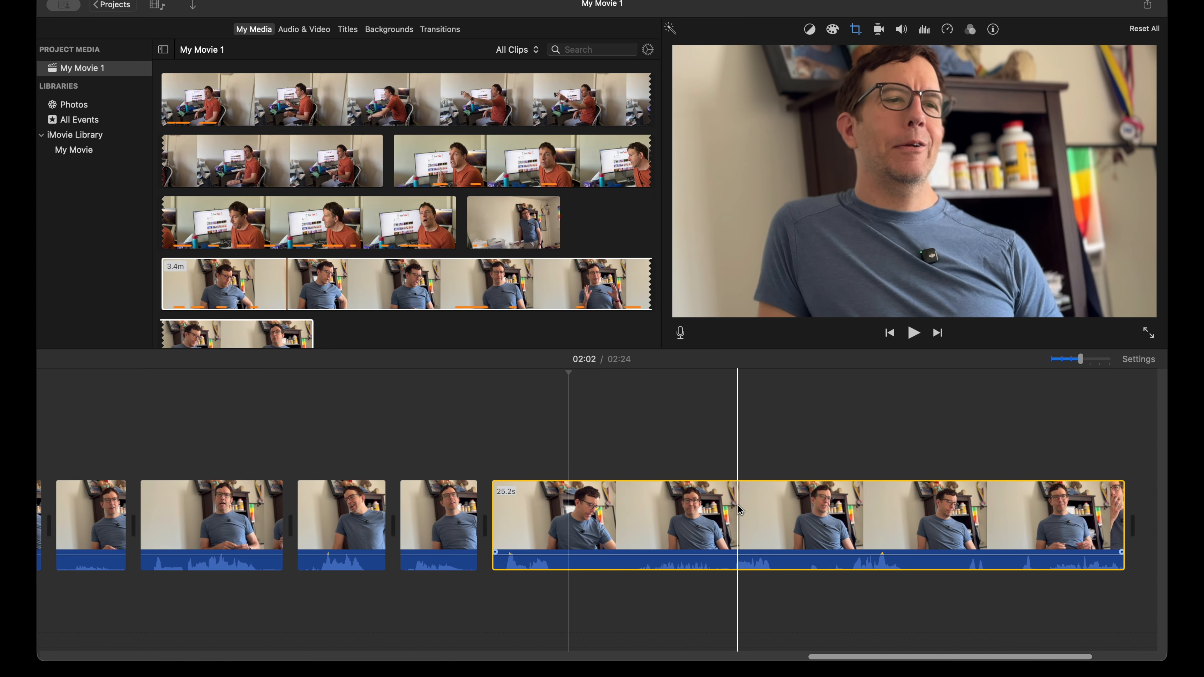
key("cmd+b")
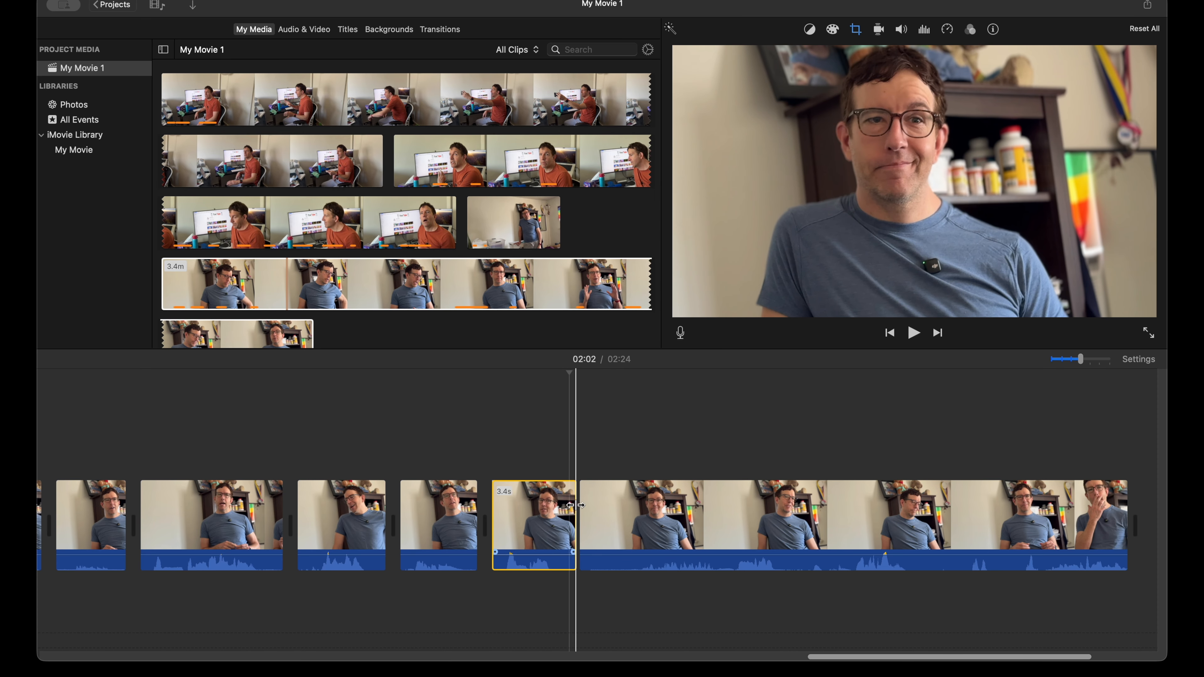
Step: Play the remaining 21.8-second seated clip to about 2:17 and replay the part around 2:13 to find where the usable take starts
key("space")
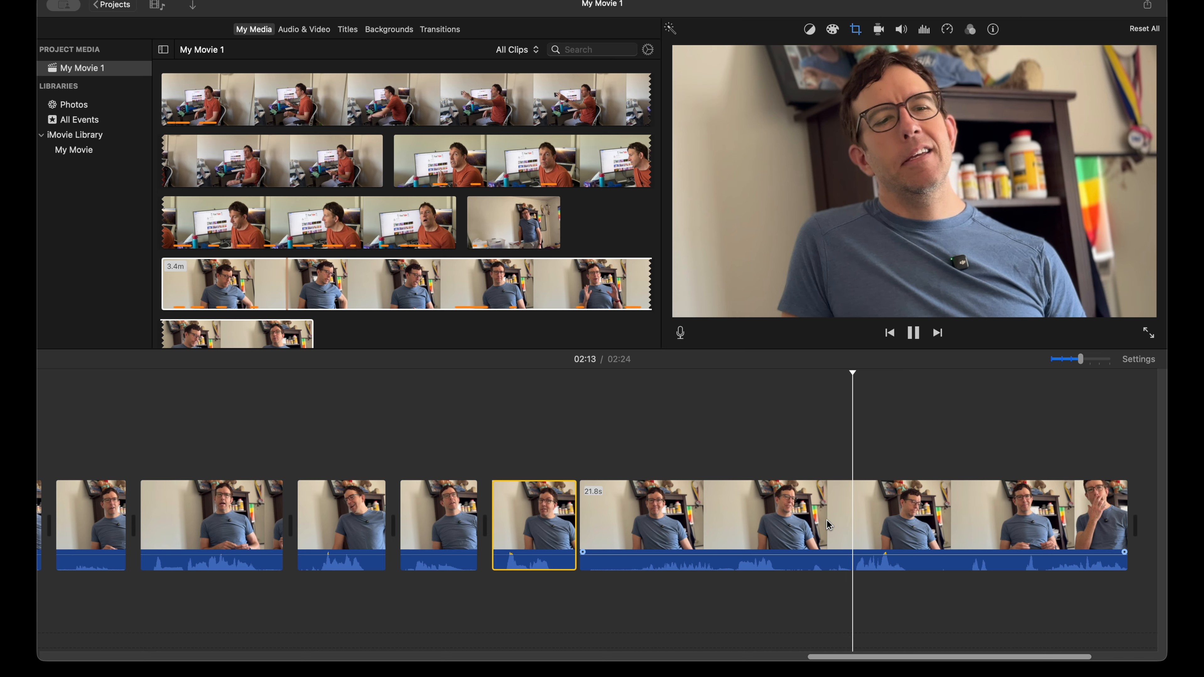
scroll(806, 529, "right", 4)
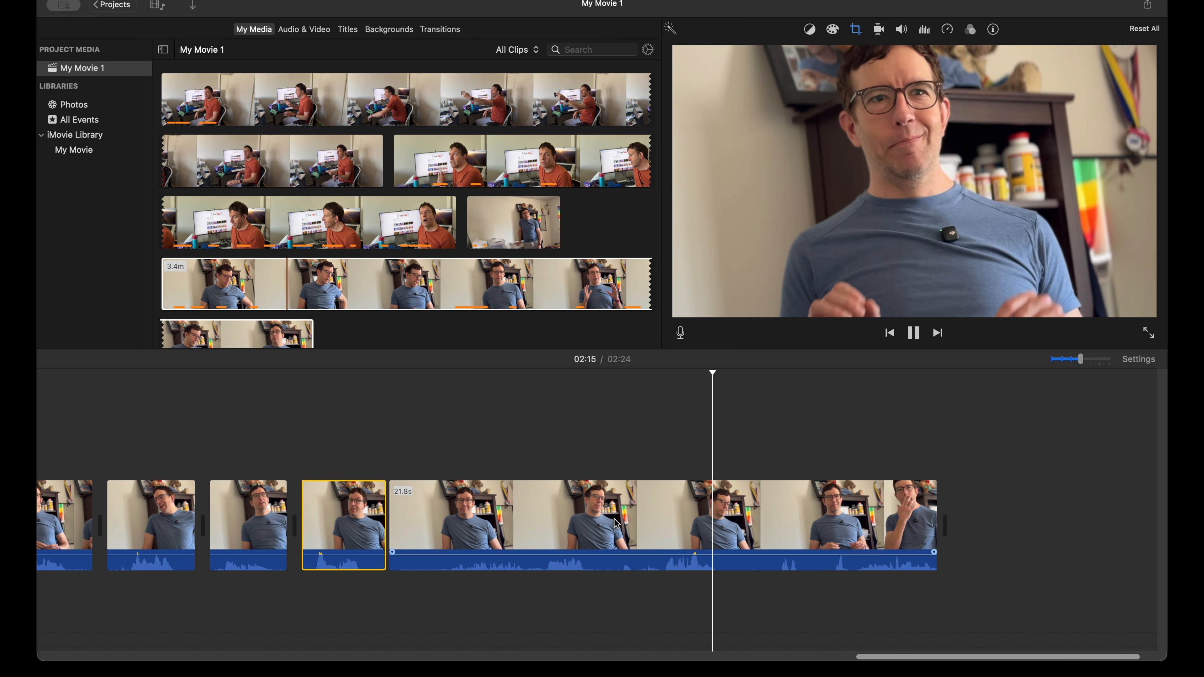
left_click(610, 511)
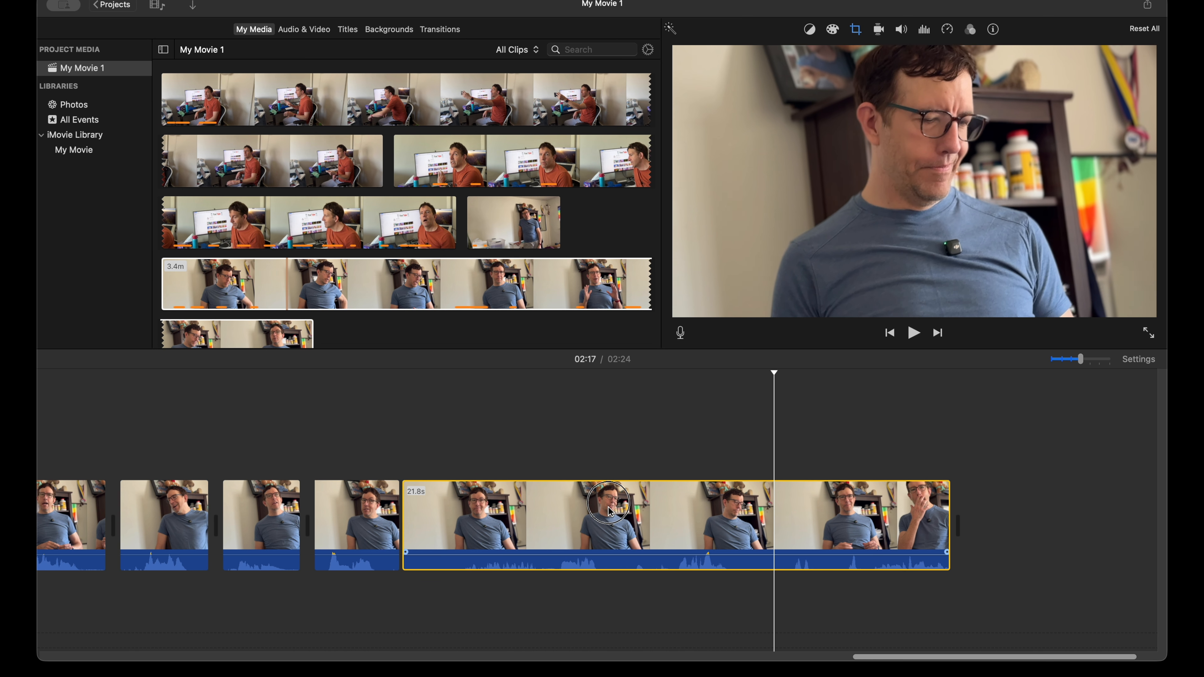
key("space")
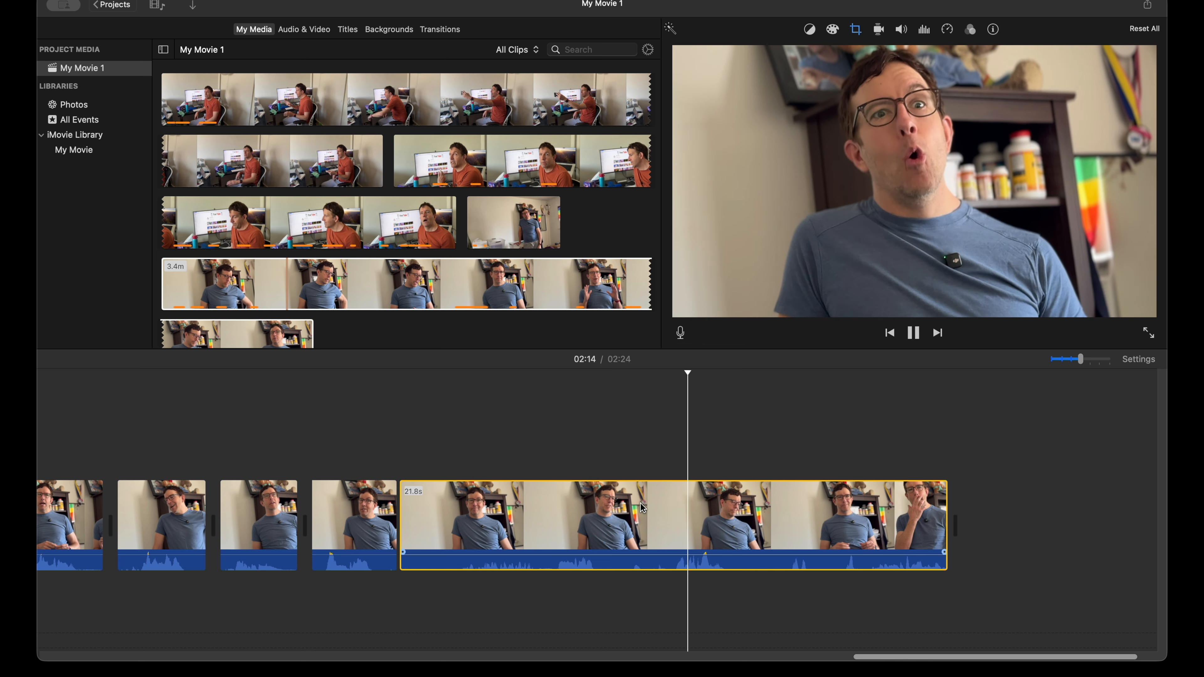
left_click(628, 439)
key("space")
key("space")
key("space")
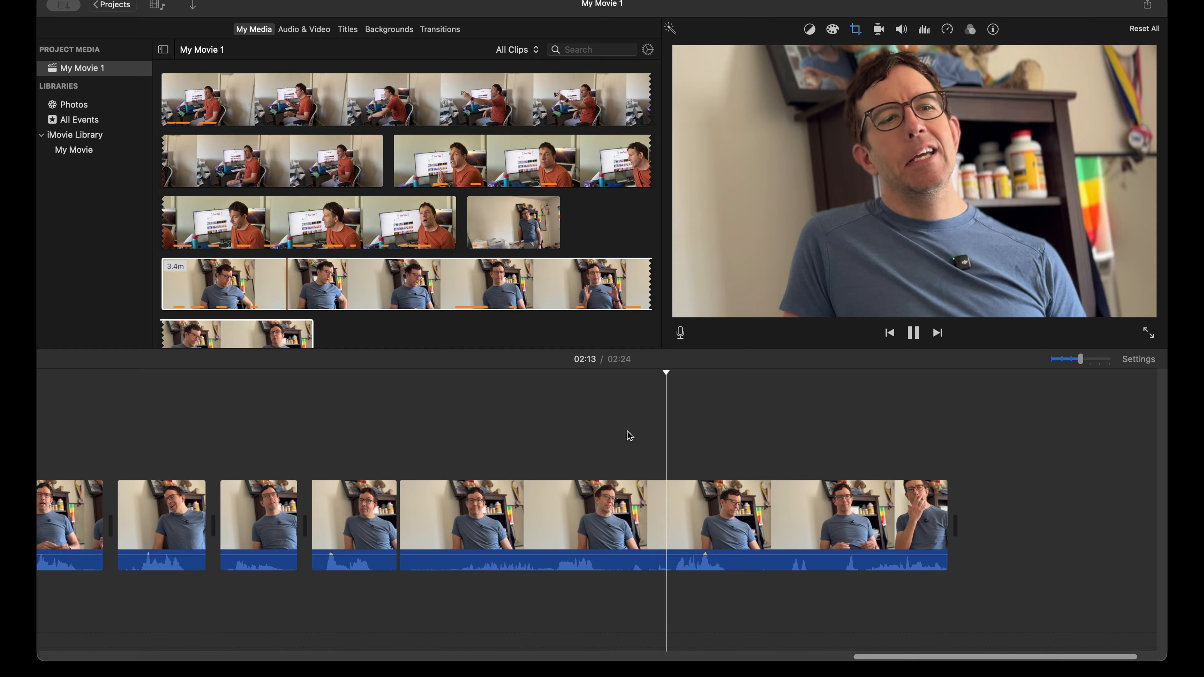
Step: Split the seated clip at 2:13, just before the usable line, and delete the 10.9-second piece before the cut
key("space")
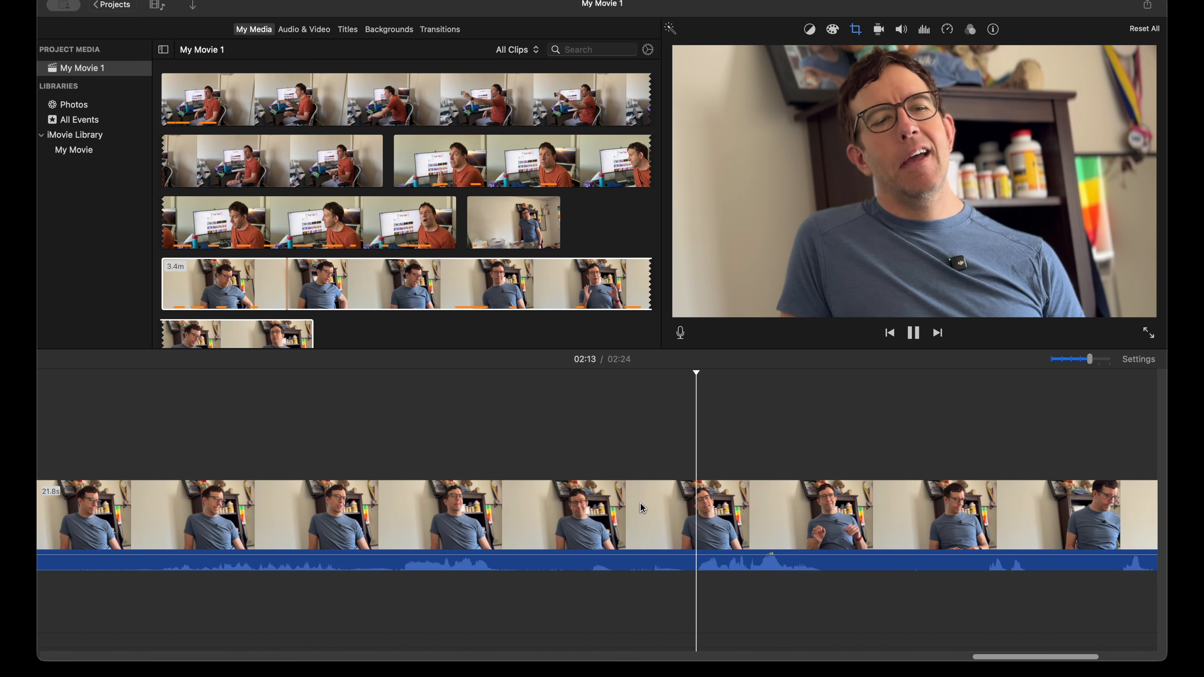
key("space")
left_click(693, 504)
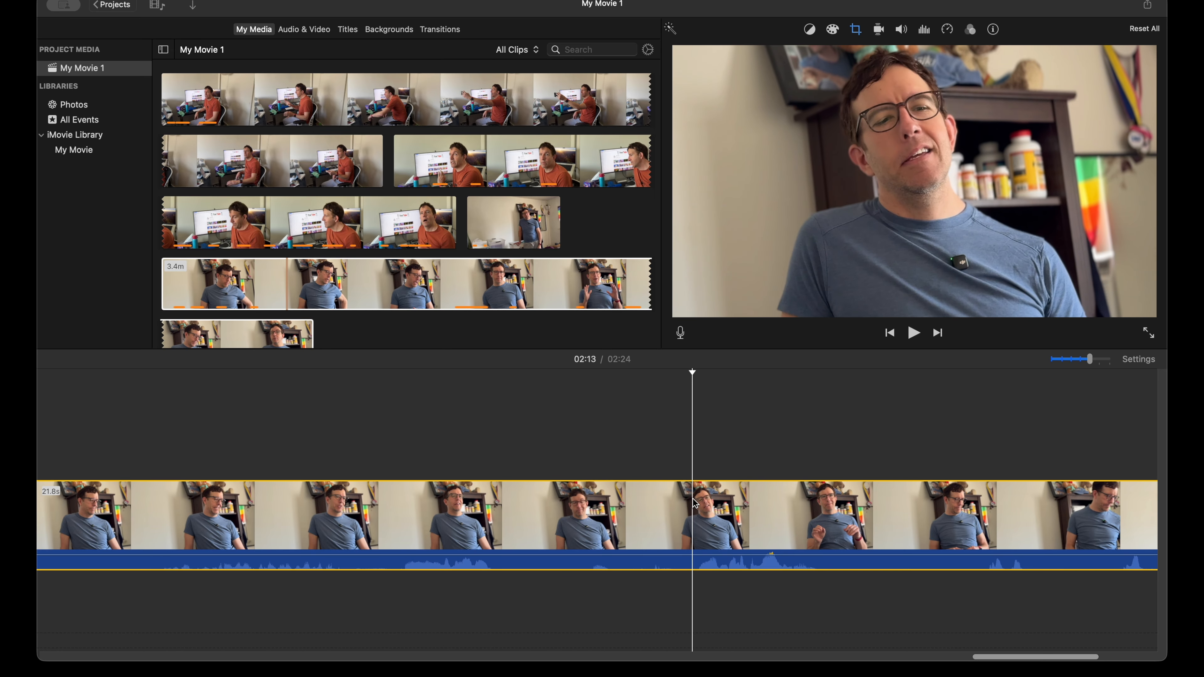
key("super+b")
left_click(631, 506)
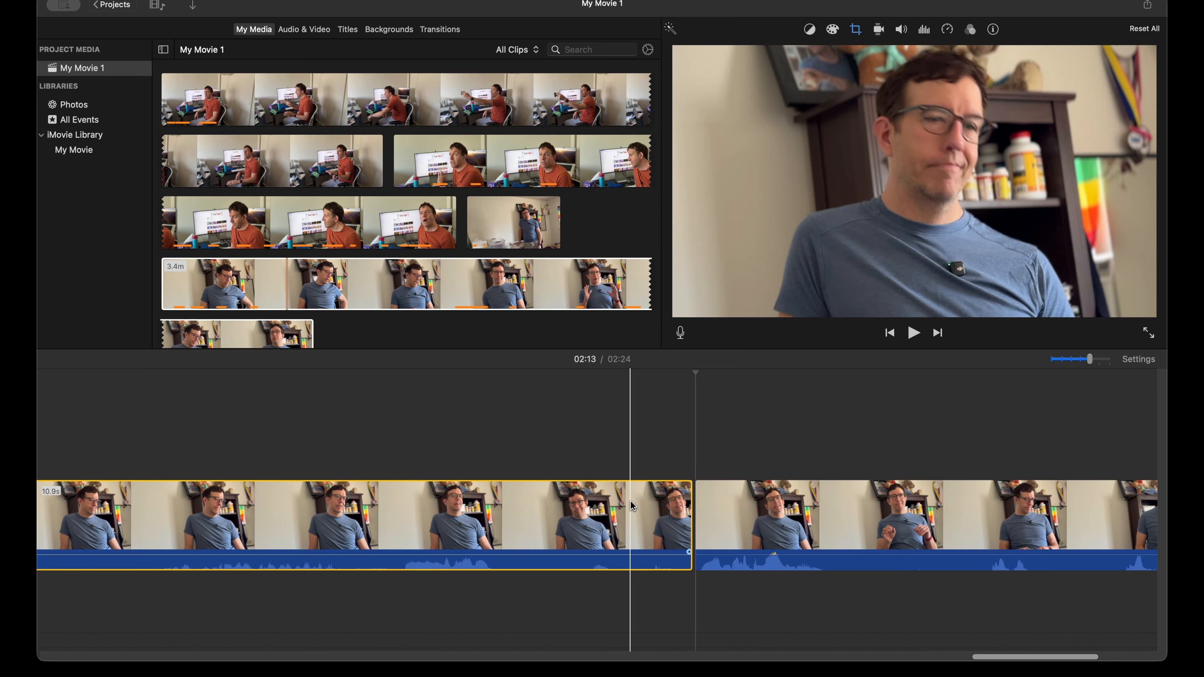
key("Delete")
Step: Play the line at the start of the last seated clip and split the clip at 2:05, where the line ends
key("space")
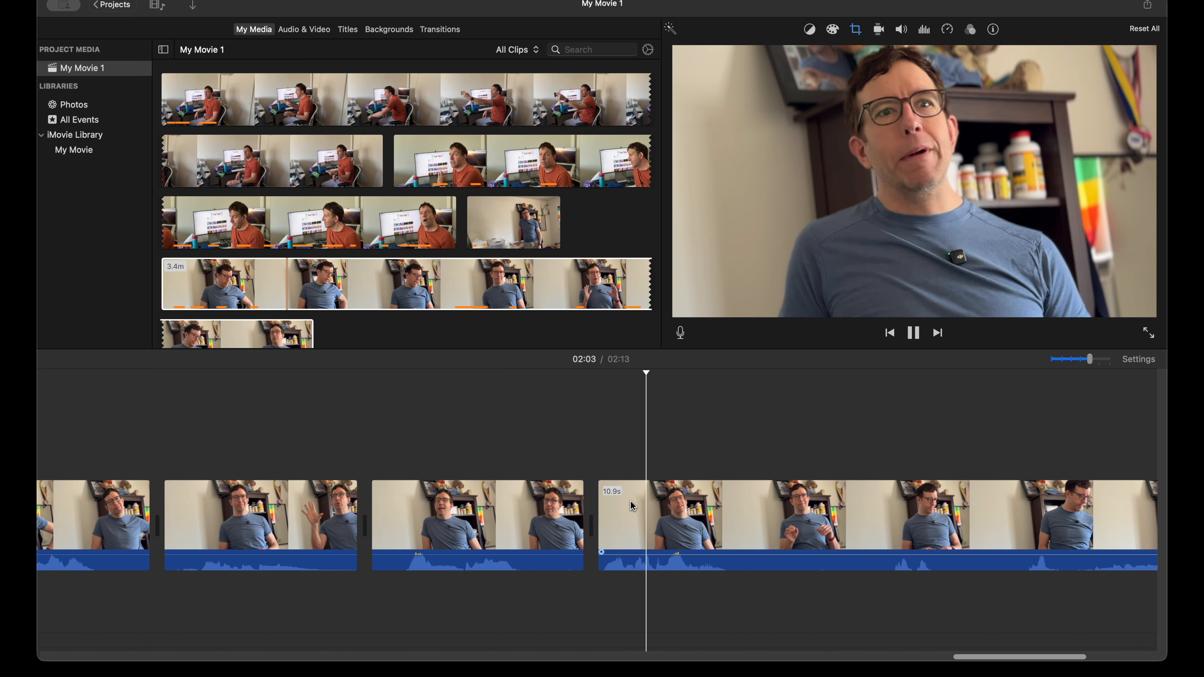
key("space")
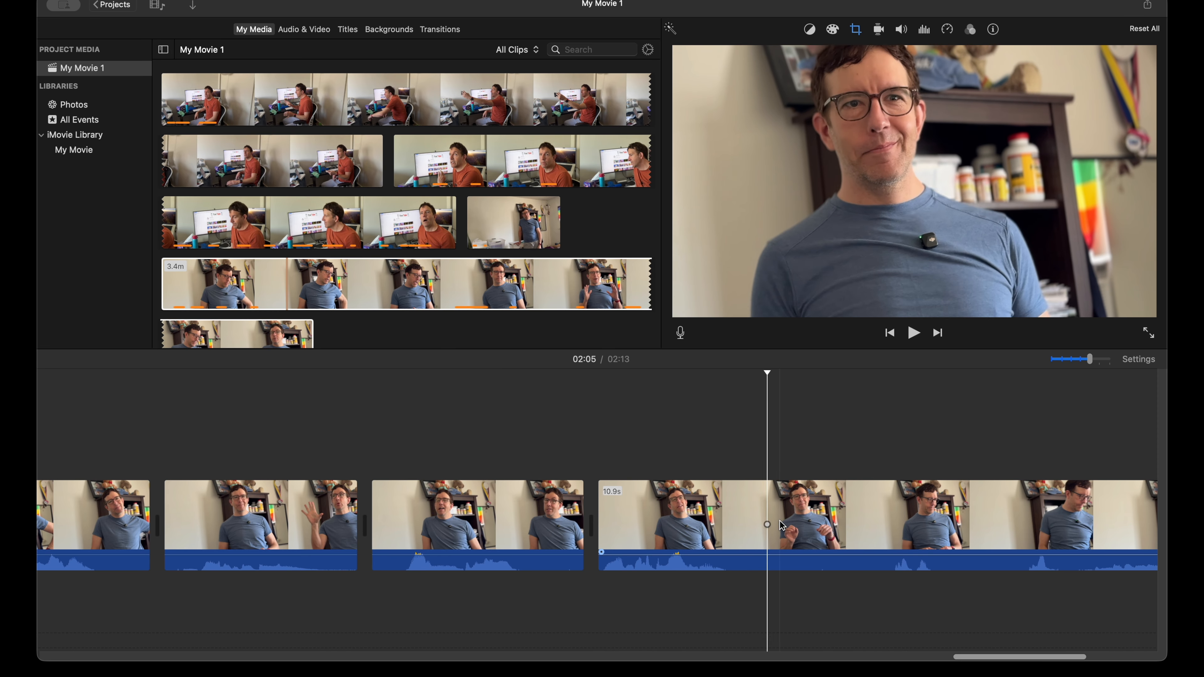
left_click(748, 519)
key("super+b")
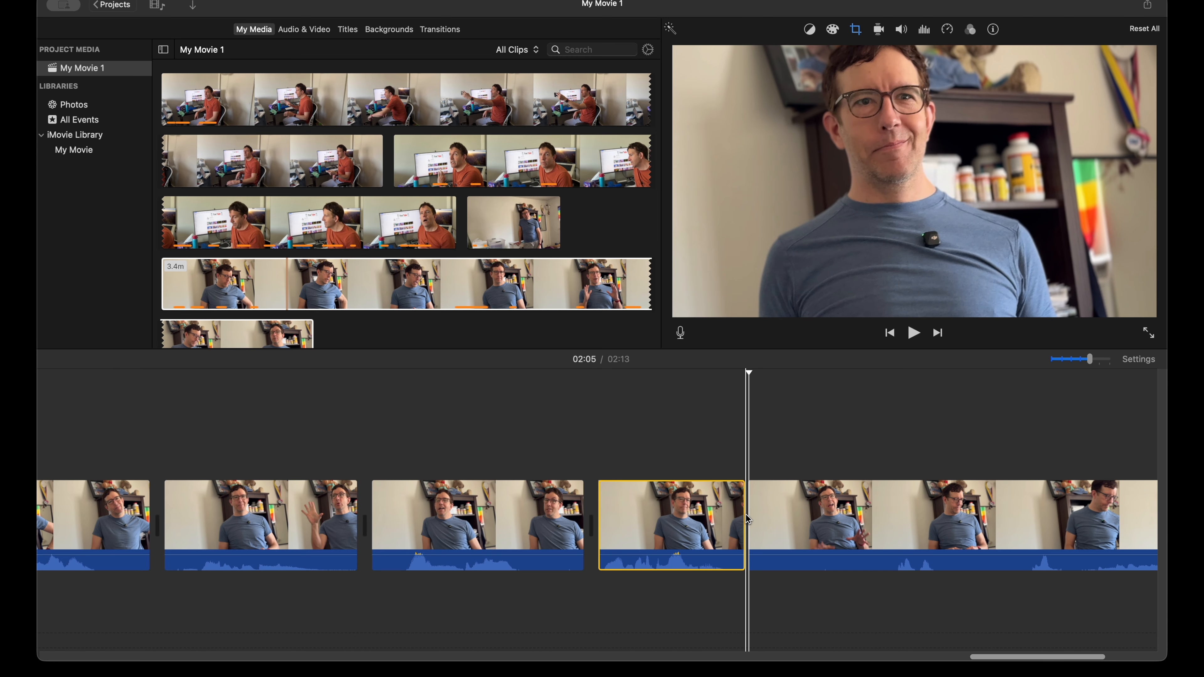
Step: Play the leftover footage after the 2:05 cut and delete this final 8.6-second piece
key("space")
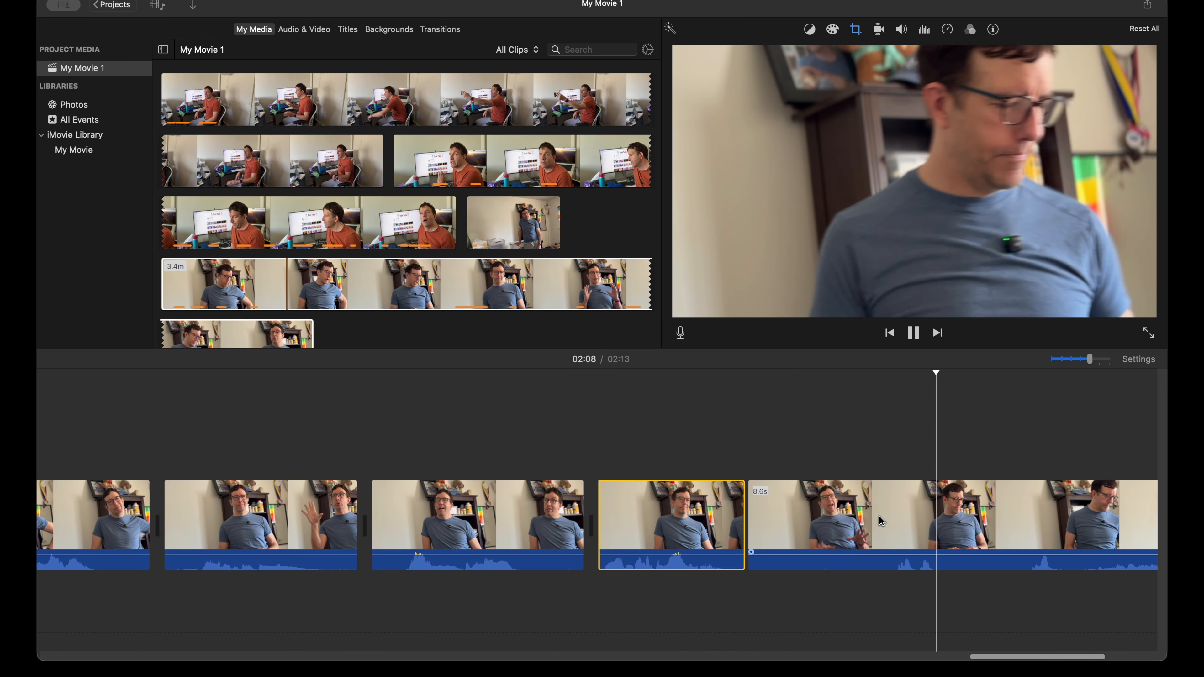
scroll(877, 522, "right", 10)
key("space")
left_click(596, 519)
key("Delete")
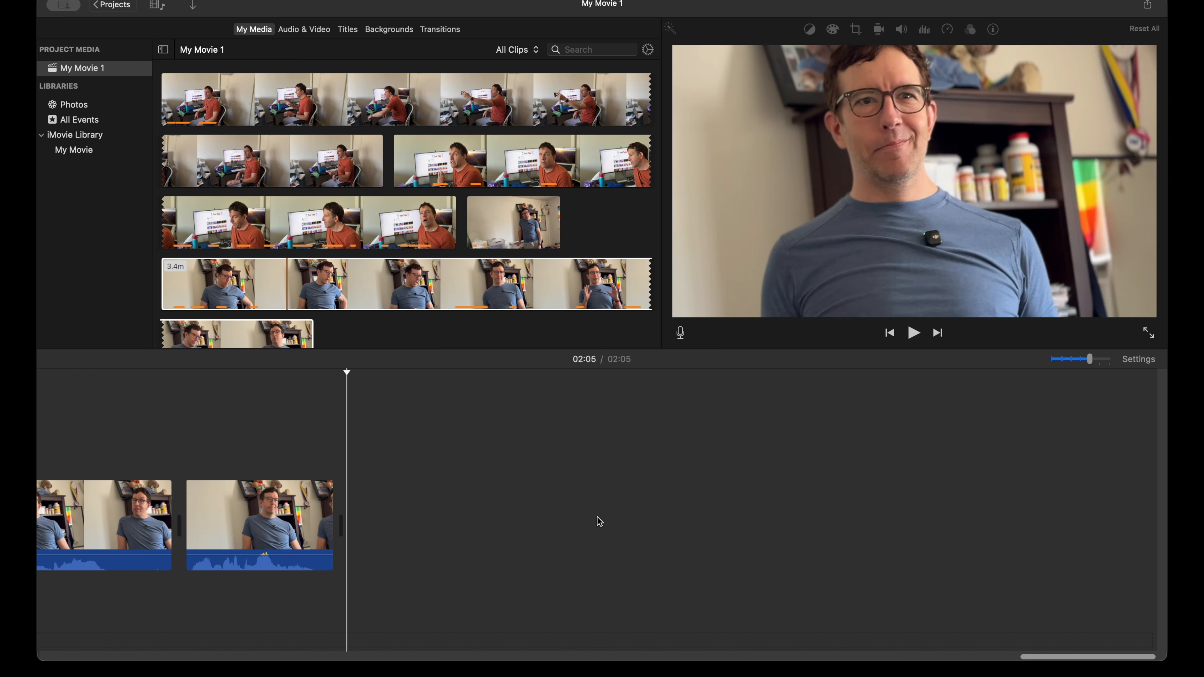
Step: Select all but the last two blue-shirt clips and attach them above the orange-shirt clips near the start of the main sequence
key("super+minus")
key("super+minus")
key("super+minus")
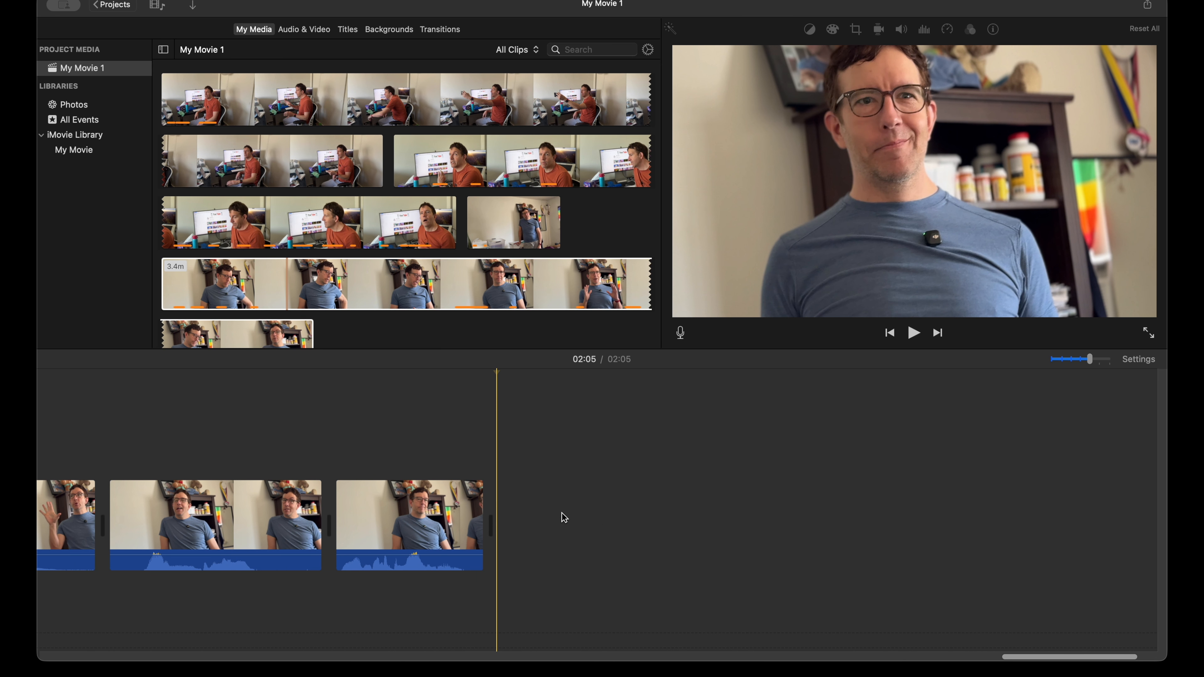
scroll(564, 518, "left", 15)
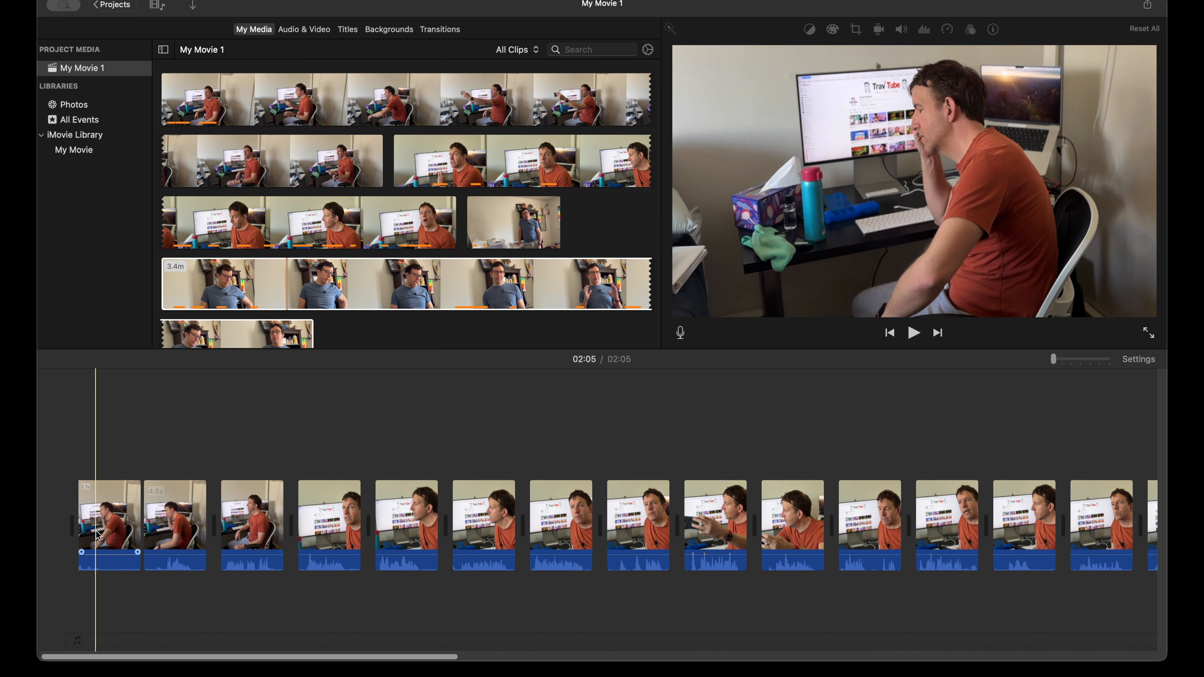
scroll(759, 527, "right", 10)
scroll(759, 535, "right", 6)
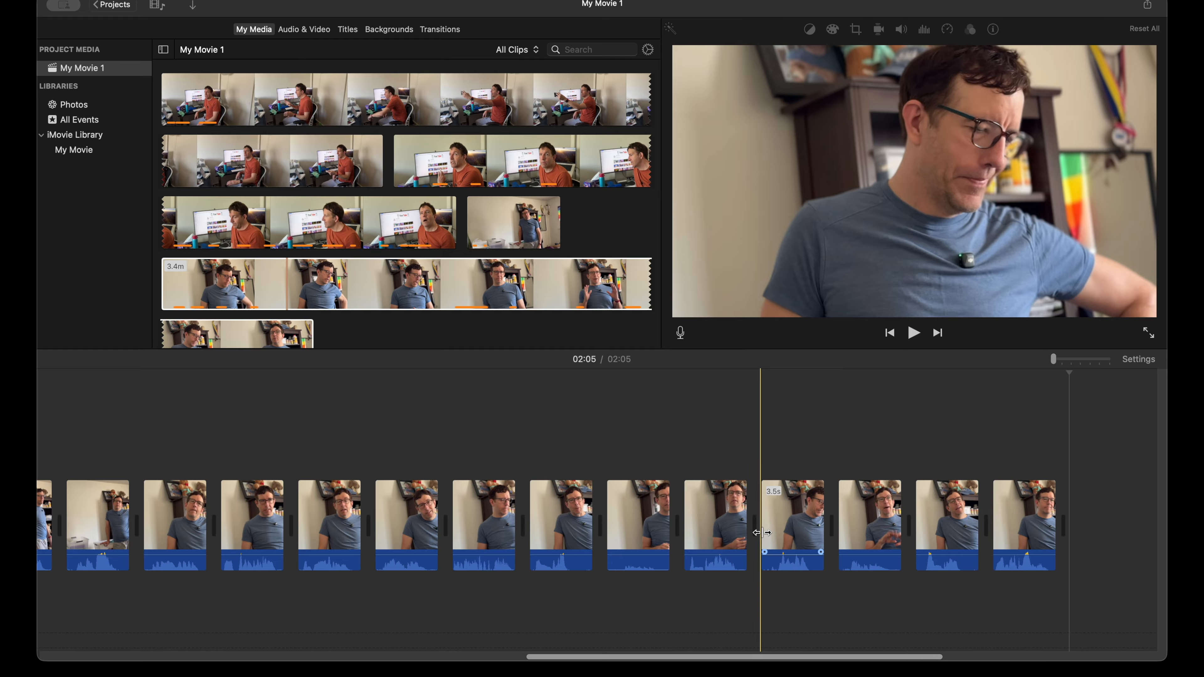
left_click_drag(1028, 418, 339, 438)
left_click(248, 430)
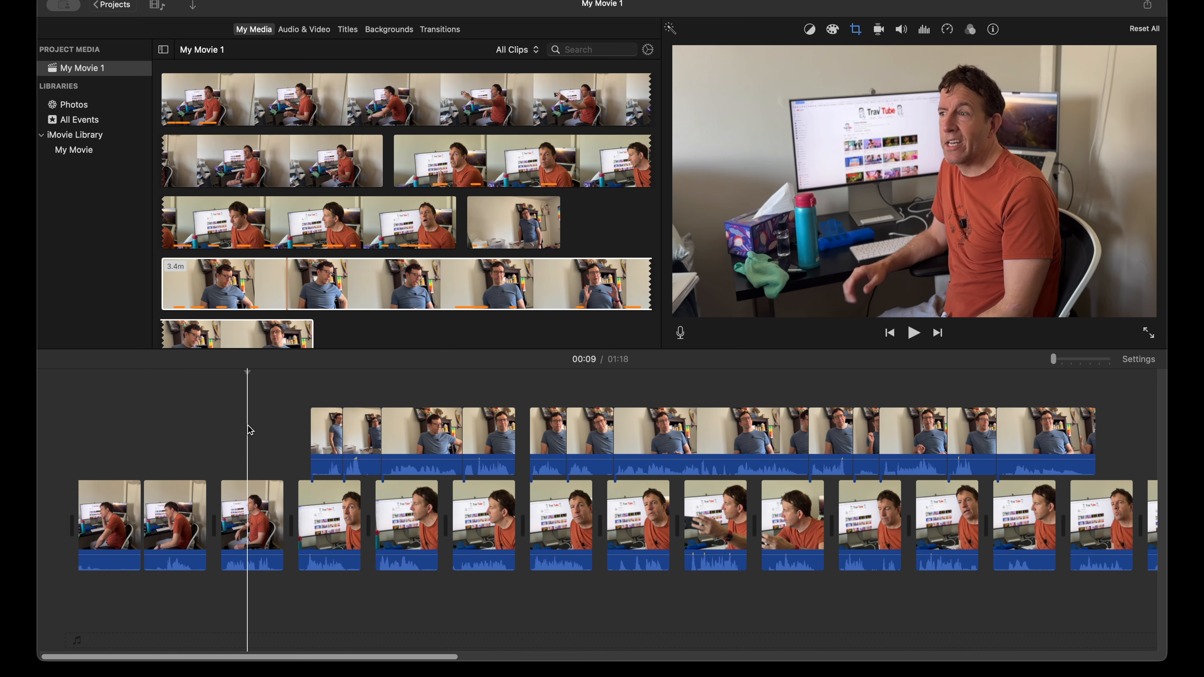
Step: Move the first three attached blue-shirt clips into the main sequence, one after each of the first three orange-shirt clips
left_click_drag(333, 431, 190, 524)
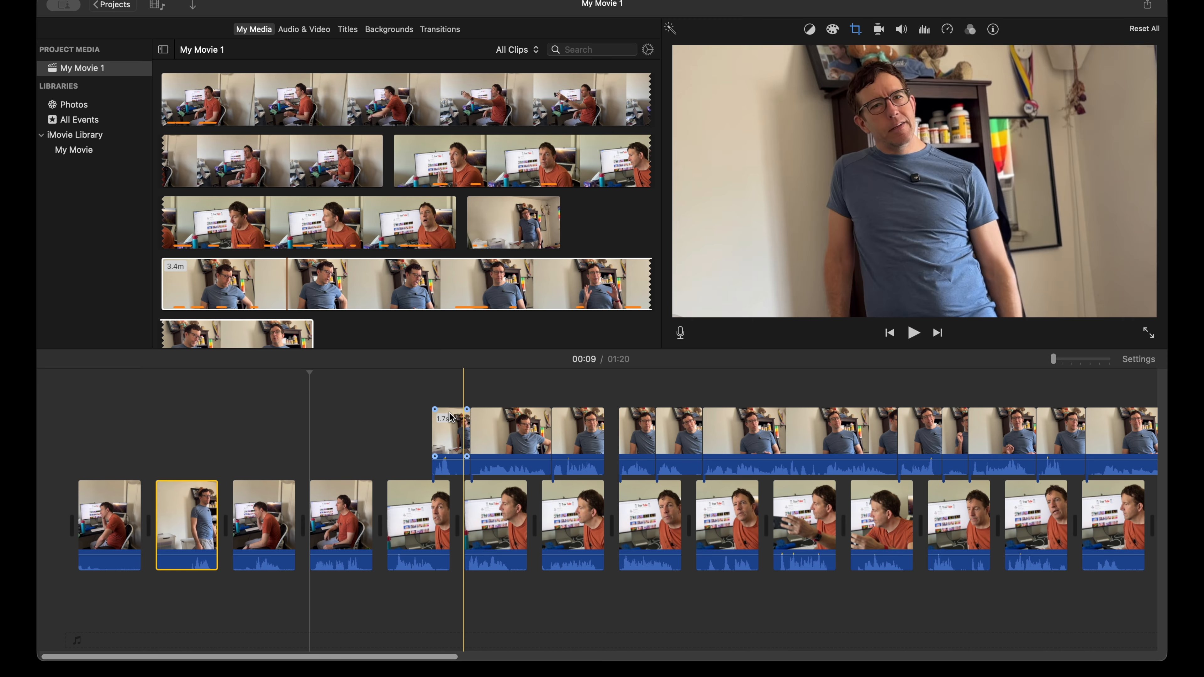
left_click_drag(453, 439, 351, 527)
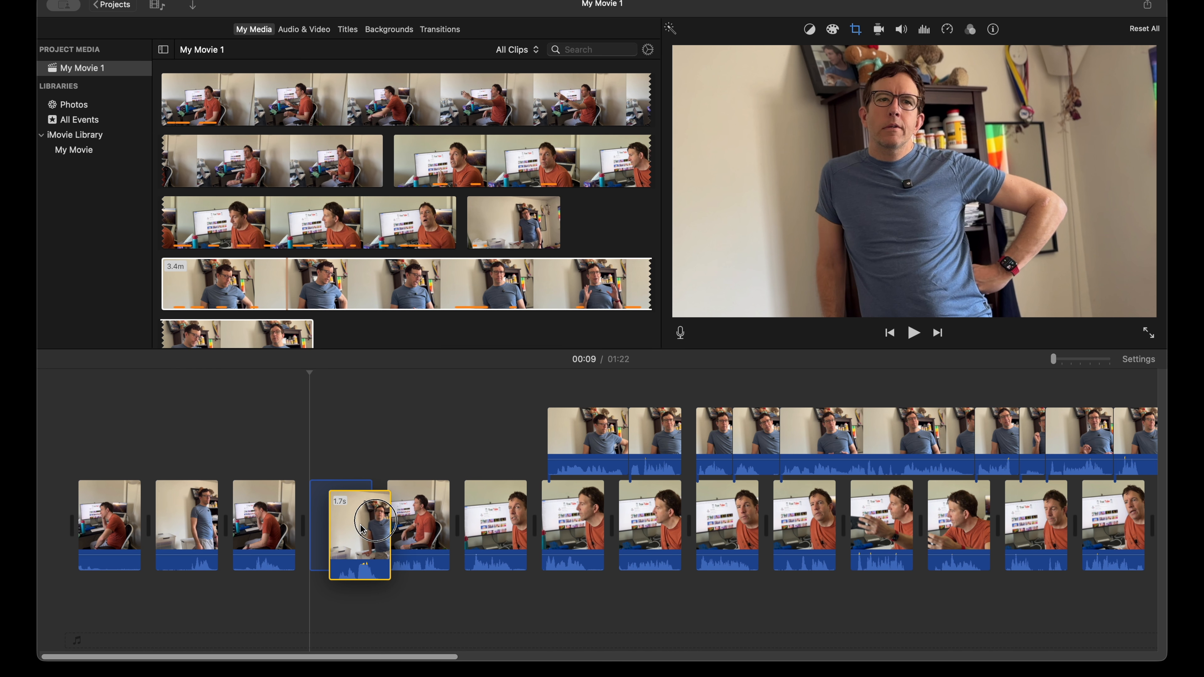
left_click_drag(585, 436, 498, 531)
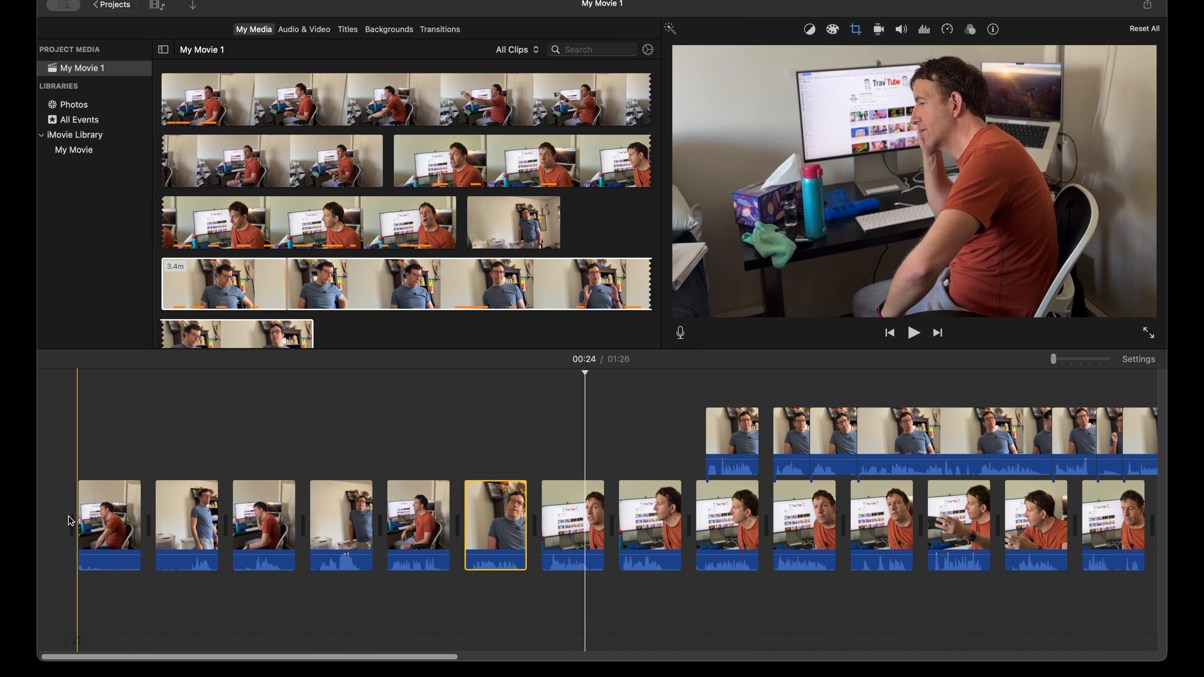
Step: Insert the next three attached blue-shirt clips into the main sequence after the fourth, fifth and sixth orange-shirt clips
left_click_drag(742, 440, 623, 515)
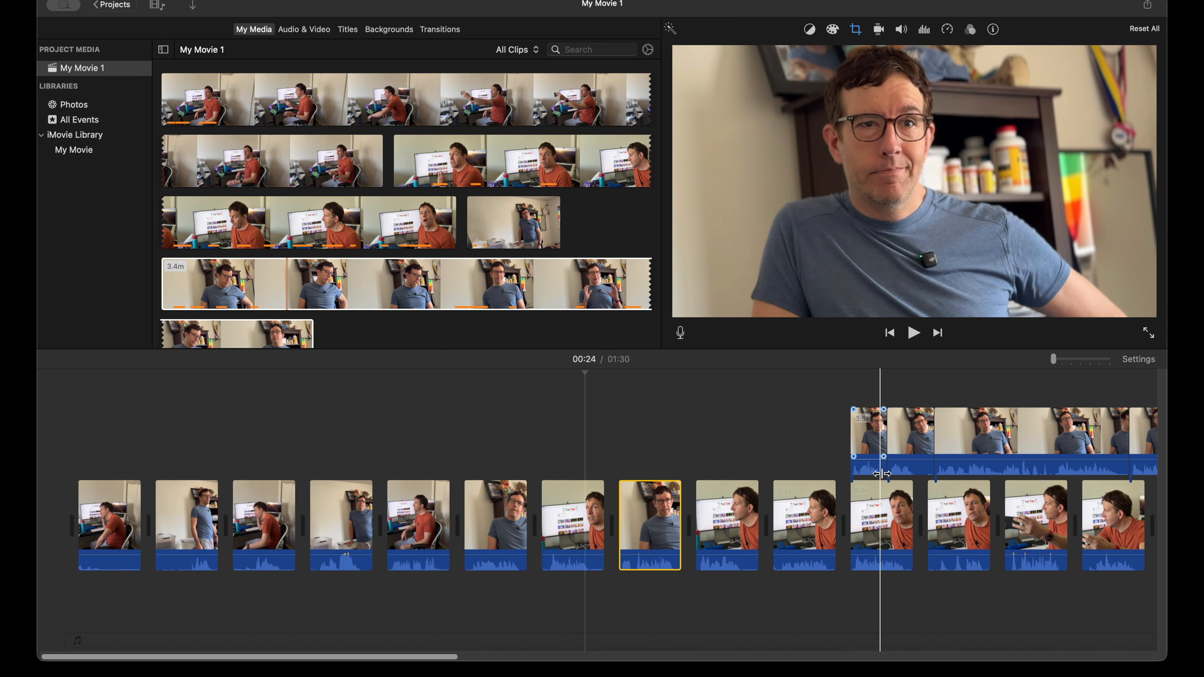
left_click_drag(876, 438, 777, 505)
left_click_drag(987, 442, 928, 515)
scroll(937, 512, "right", 3)
scroll(939, 512, "right", 4)
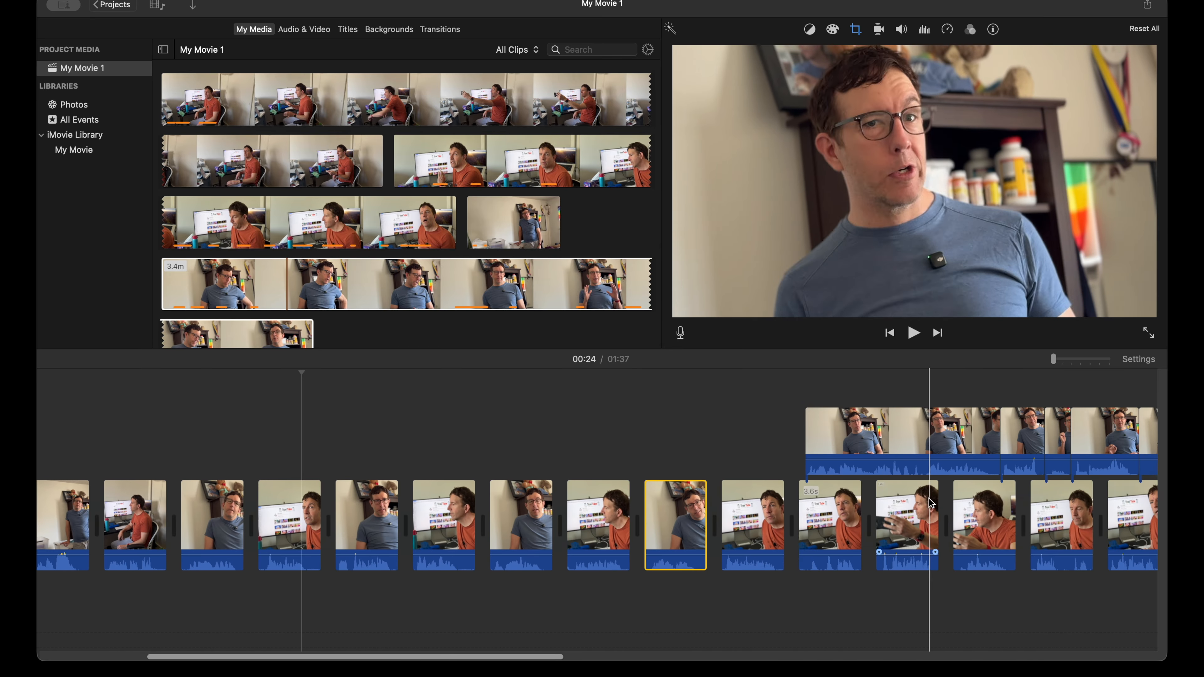
Step: Insert the following three attached blue-shirt clips into the main sequence after the seventh, eighth and ninth orange-shirt clips
left_click_drag(774, 425, 714, 510)
scroll(716, 509, "right", 3)
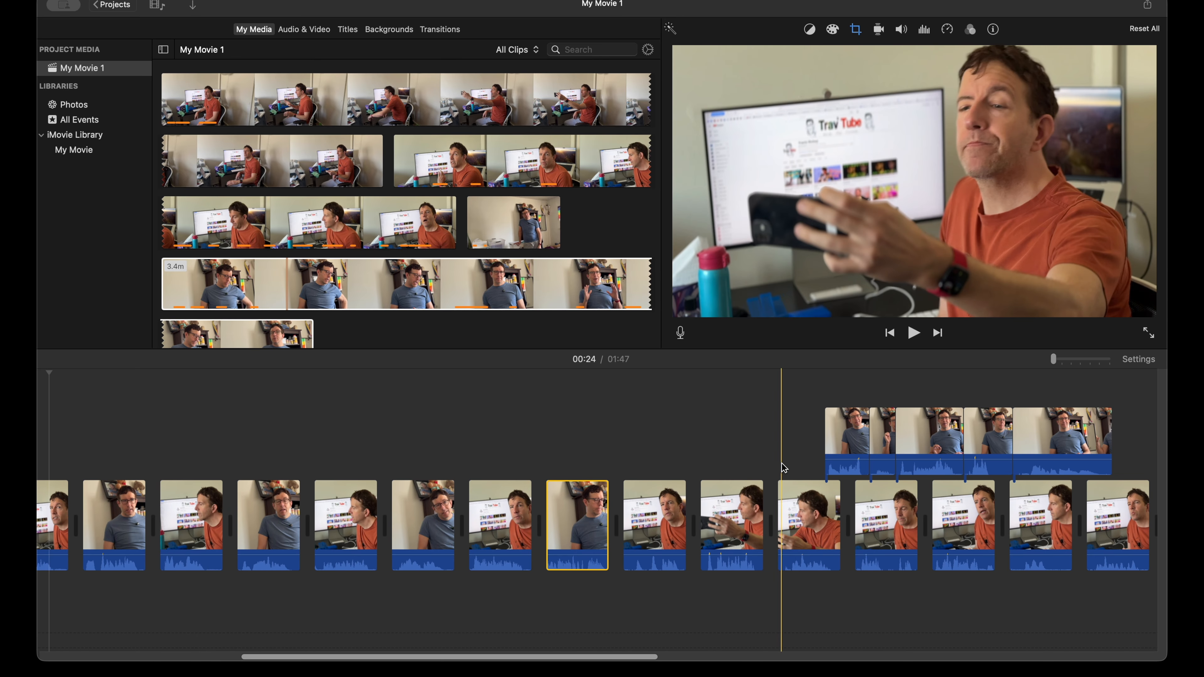
left_click_drag(848, 431, 690, 522)
scroll(784, 515, "right", 4)
left_click_drag(785, 434, 712, 521)
Step: Insert the last three attached blue-shirt clips into the main sequence after the tenth, eleventh and twelfth orange-shirt clips
left_click_drag(878, 433, 836, 517)
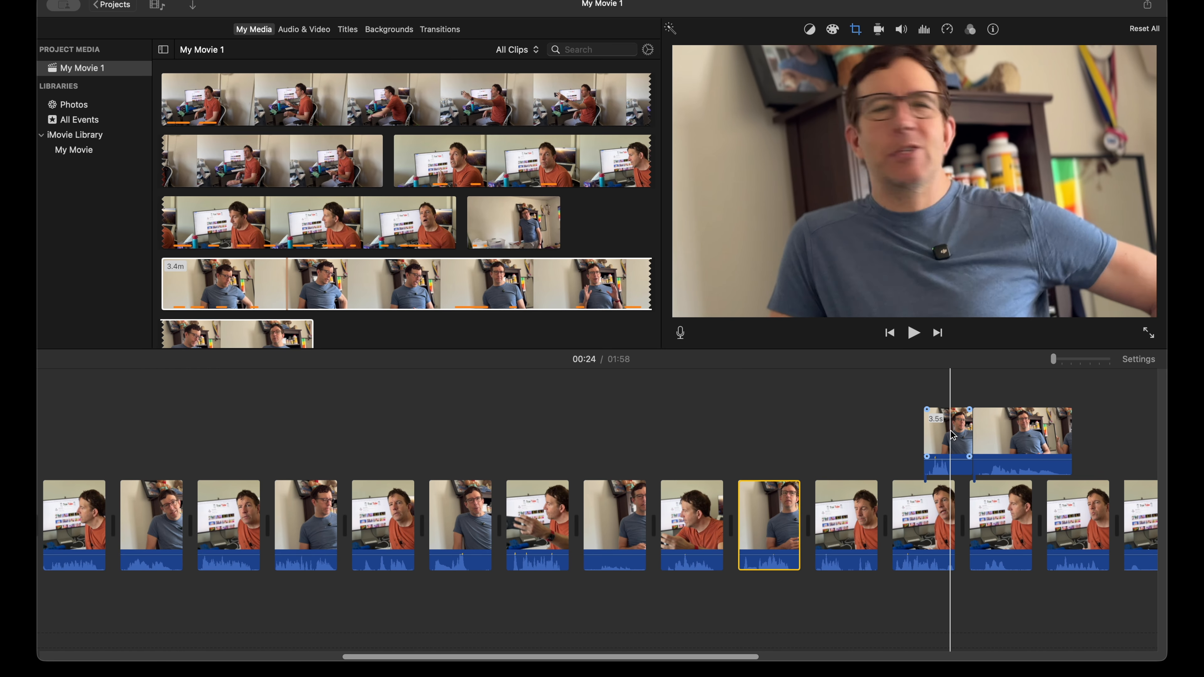
left_click_drag(928, 429, 894, 507)
scroll(913, 475, "right", 4)
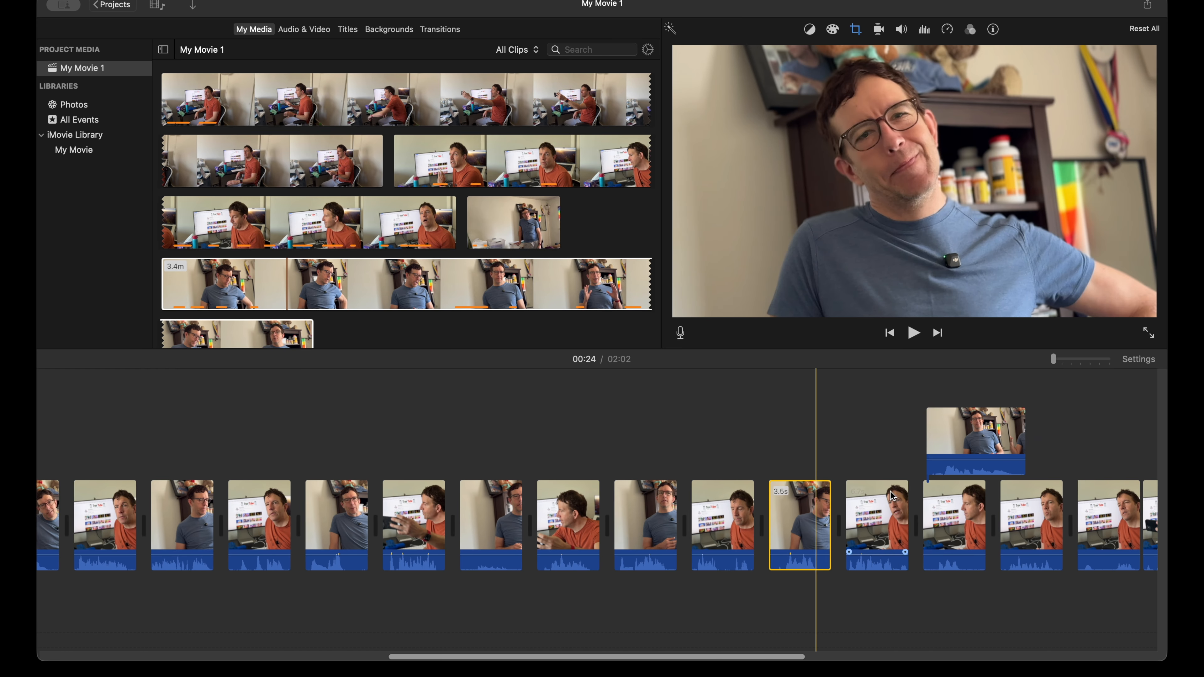
left_click_drag(923, 440, 890, 503)
scroll(890, 503, "right", 6)
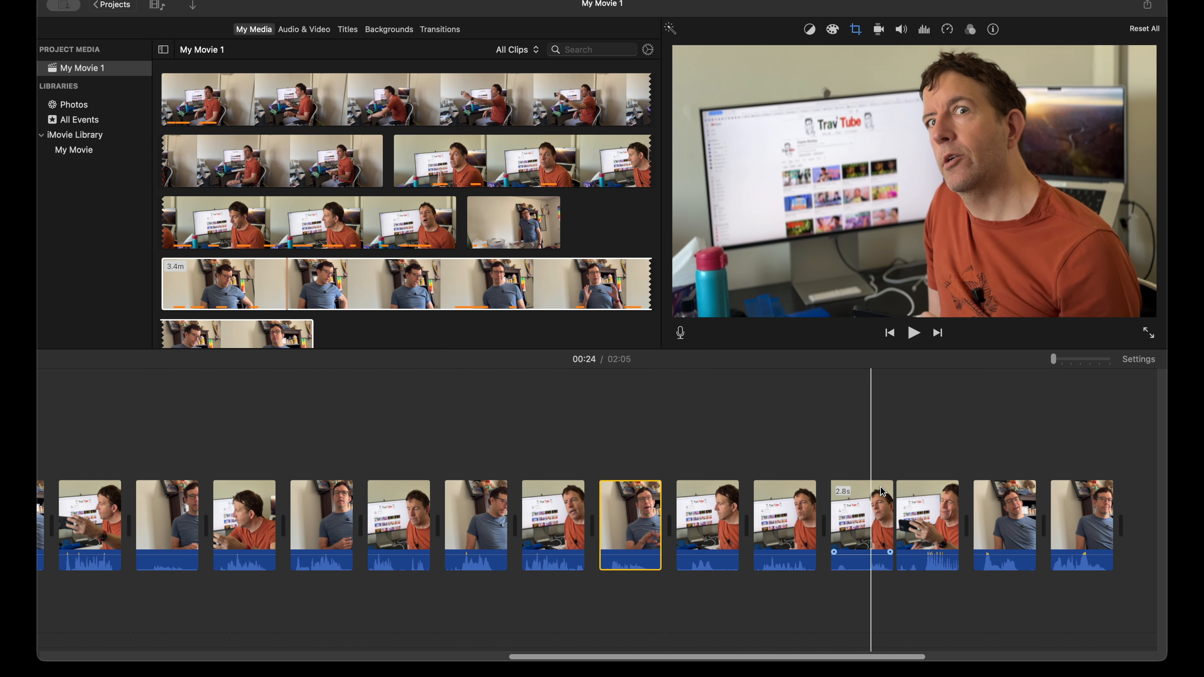
Step: Insert the last two blue-shirt clips between the remaining orange-shirt clips so one reply follows each of two consecutive orange-shirt clips
left_click_drag(984, 527, 753, 538)
left_click_drag(1057, 527, 903, 516)
scroll(903, 510, "right", 8)
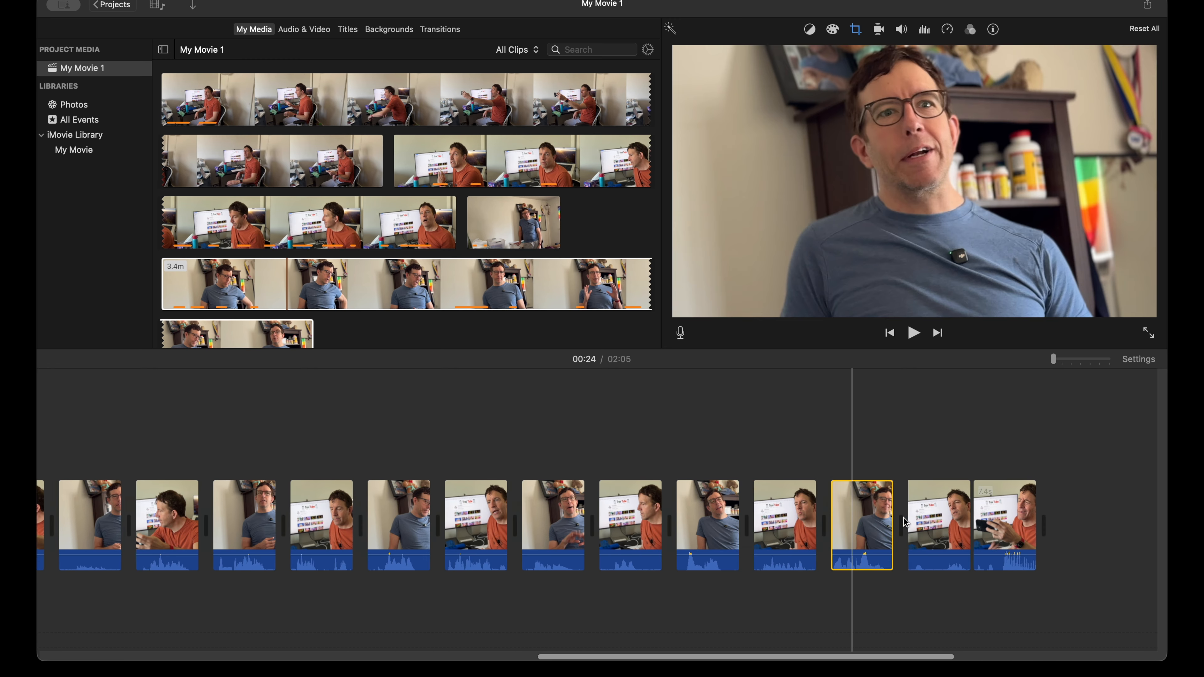
scroll(903, 507, "right", 5)
scroll(901, 505, "left", 8)
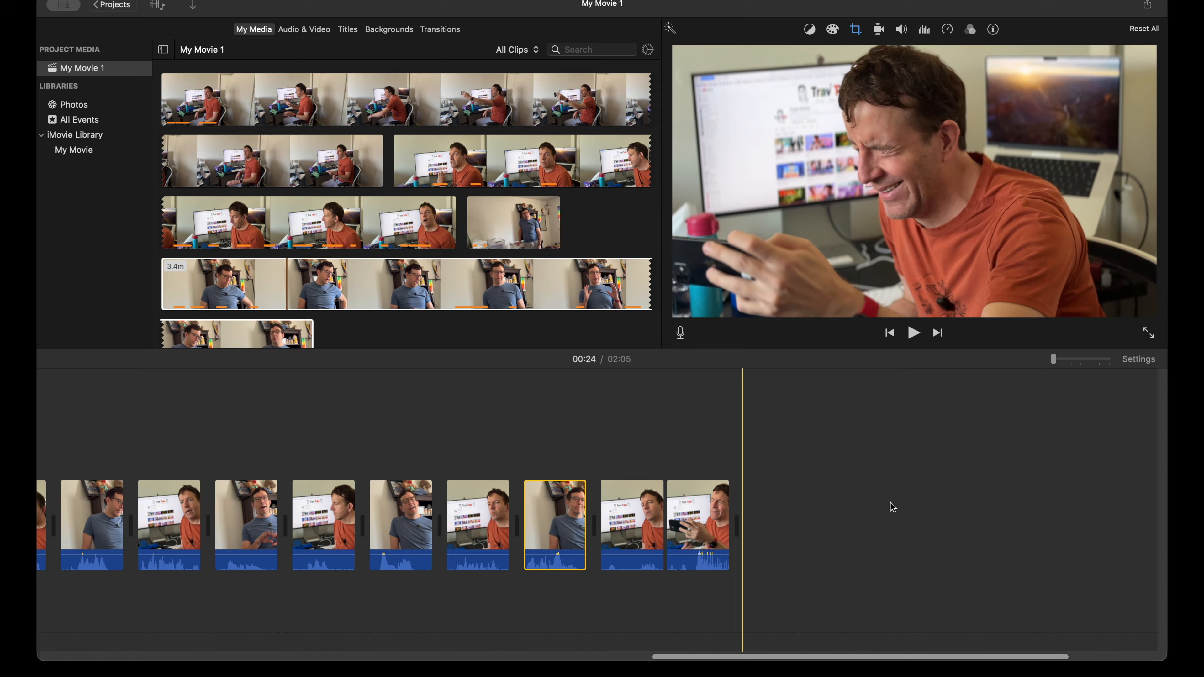
Step: Play the ending exchanges and move each of the last two blue-shirt clips one orange-shirt clip later in the sequence
key("space")
key("space")
left_click_drag(583, 518, 671, 523)
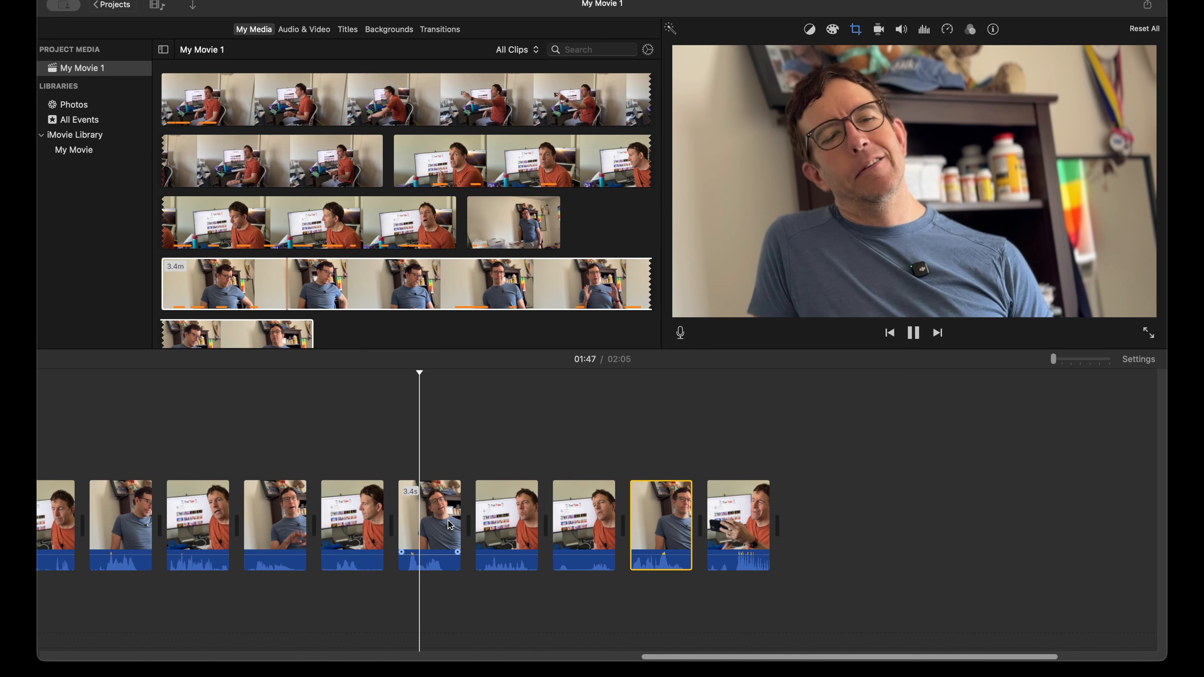
key("space")
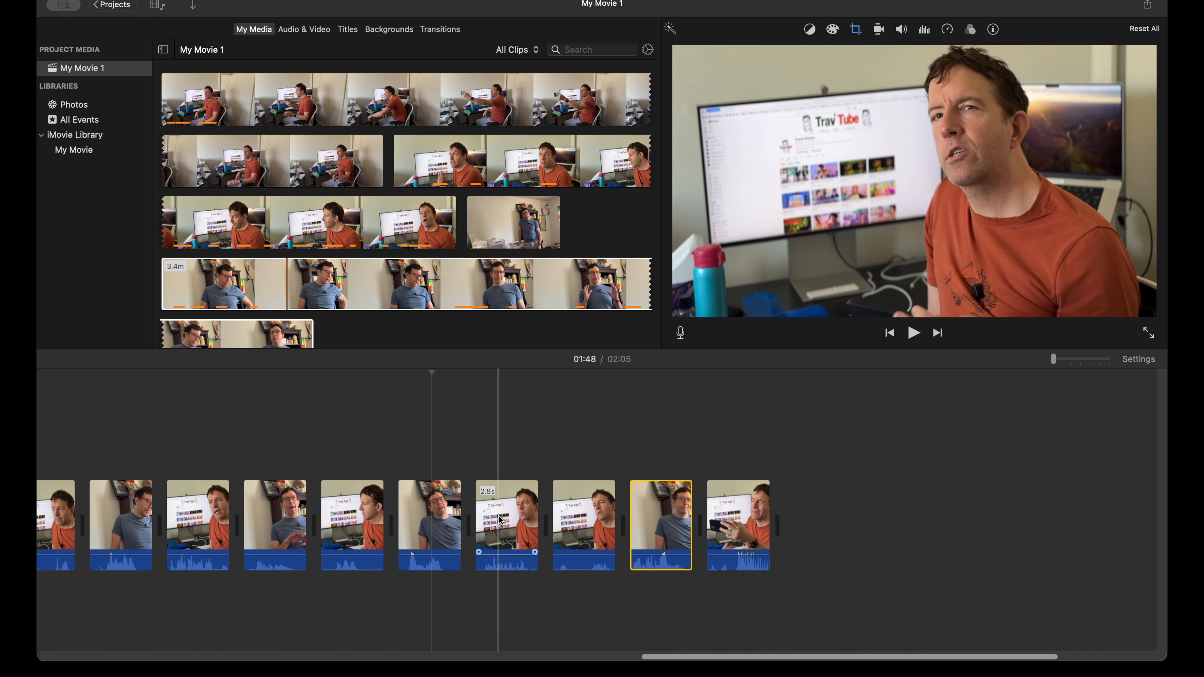
key("space")
left_click_drag(427, 518, 534, 516)
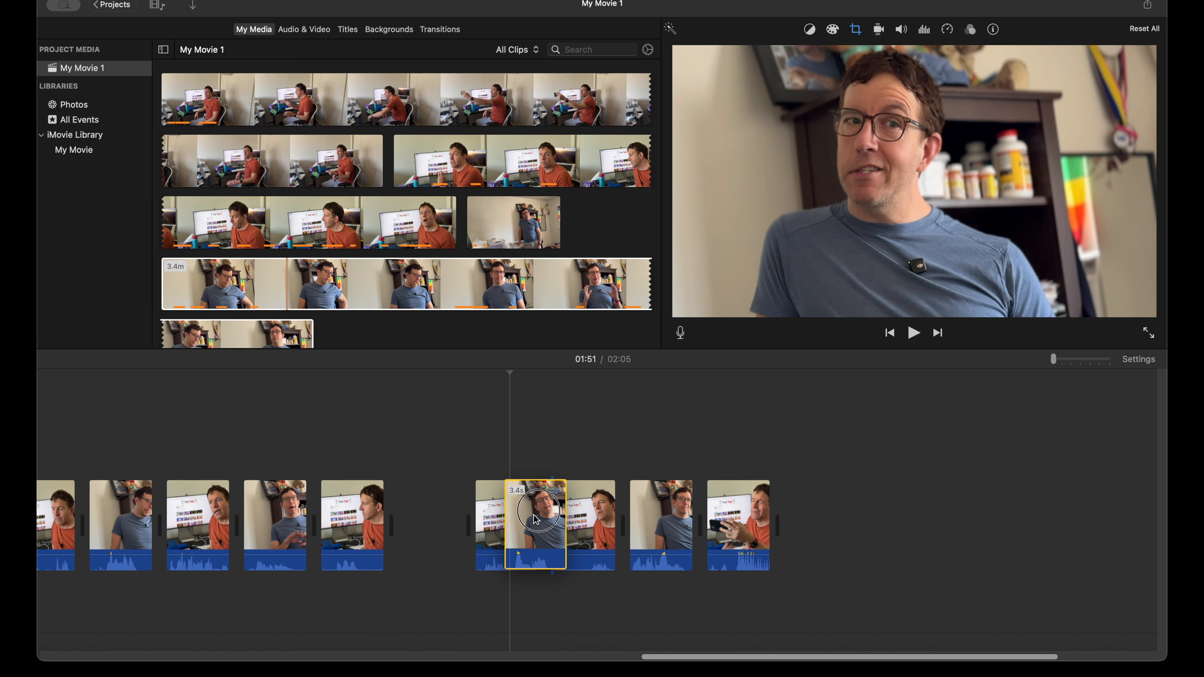
Step: Return to the early part of the sequence and play the orange-shirt and blue-shirt exchanges to check their order
scroll(531, 515, "left", 10)
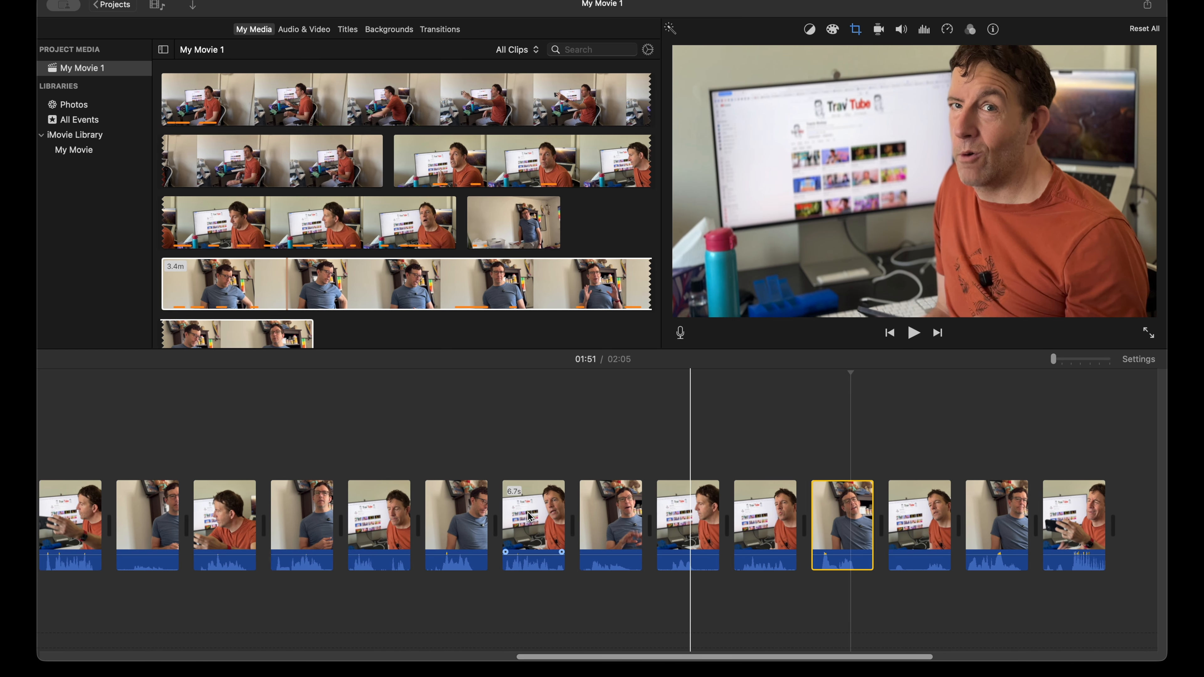
scroll(531, 516, "left", 12)
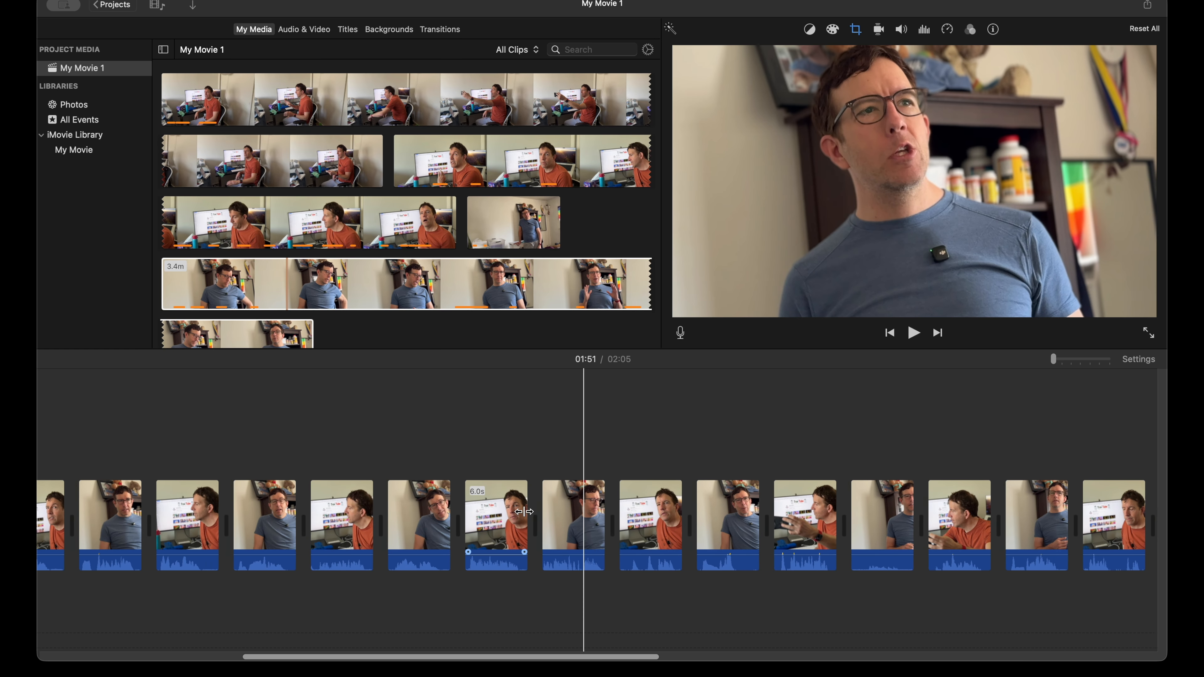
scroll(511, 507, "left", 10)
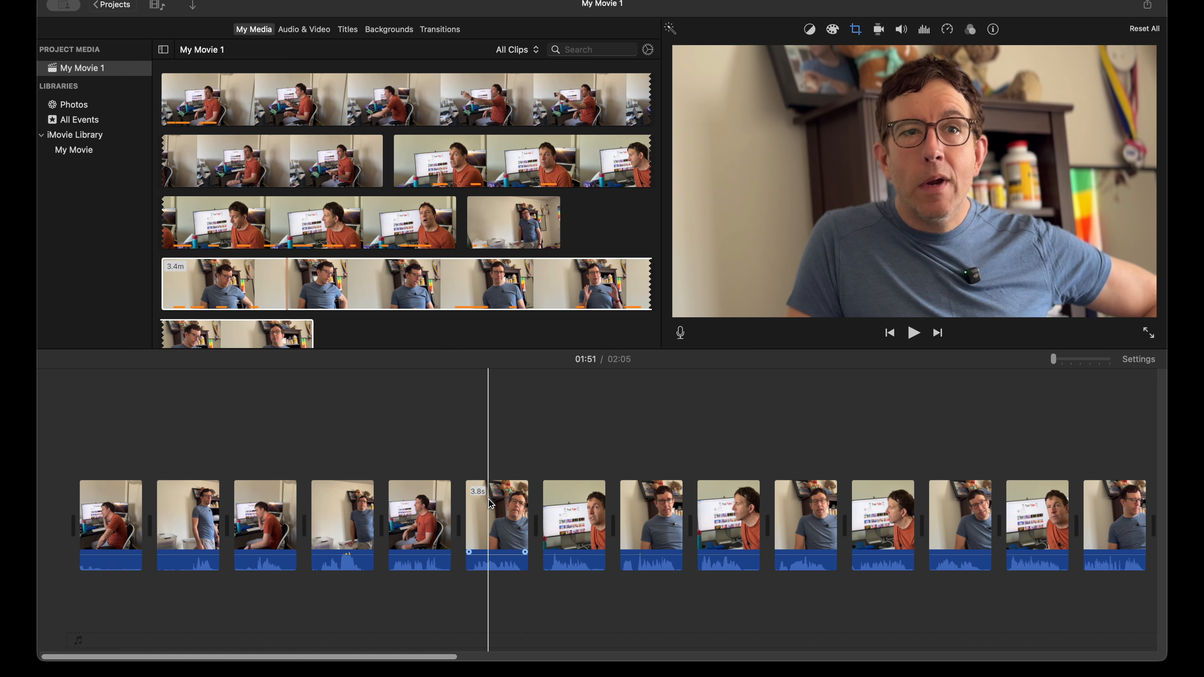
scroll(759, 531, "right", 2)
left_click(597, 516)
key("space")
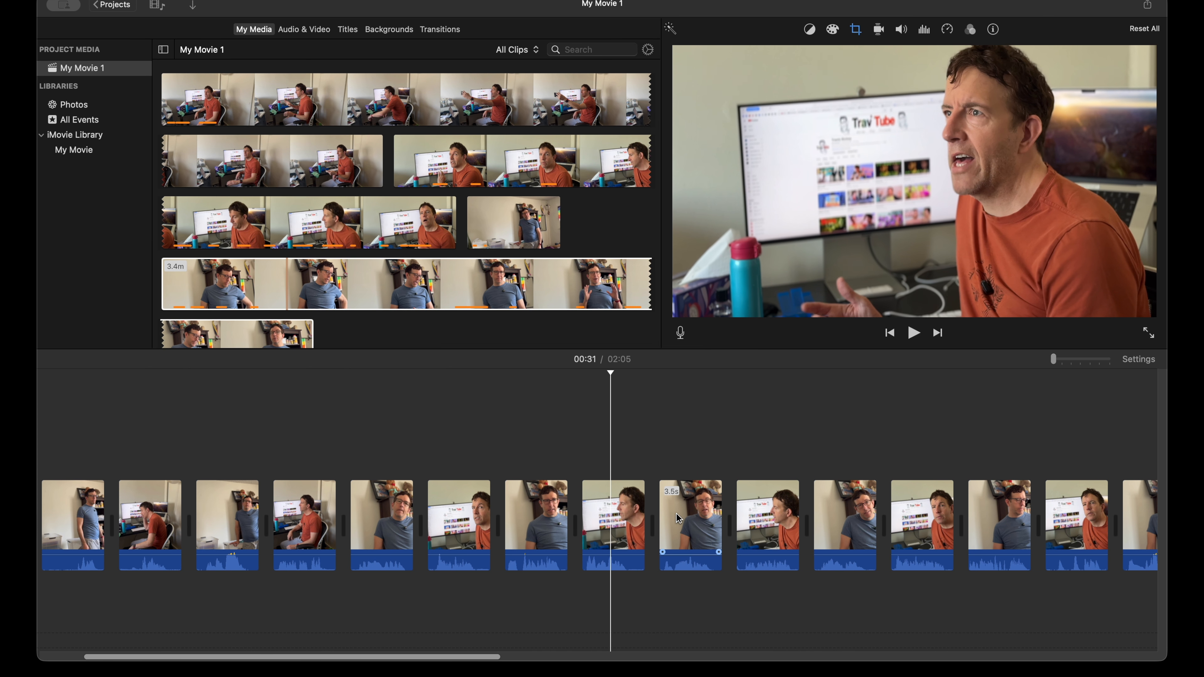
key("space")
left_click(754, 522)
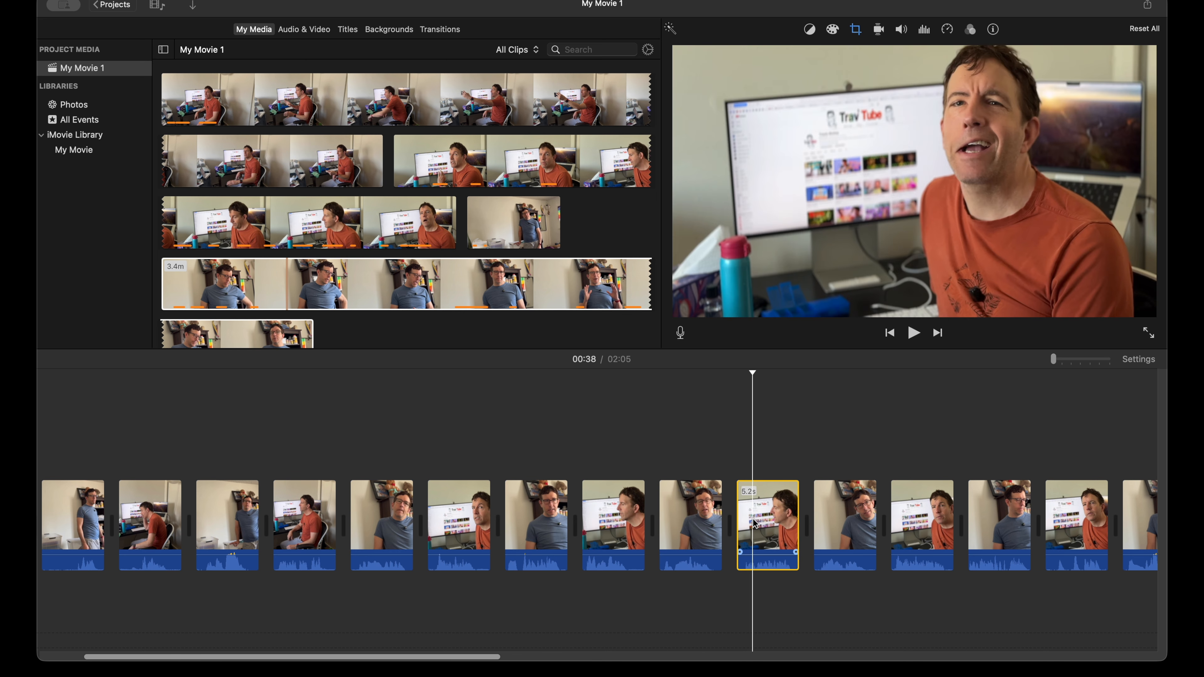
left_click(829, 515)
key("space")
scroll(829, 515, "right", 3)
key("space")
left_click(781, 517)
scroll(781, 517, "right", 3)
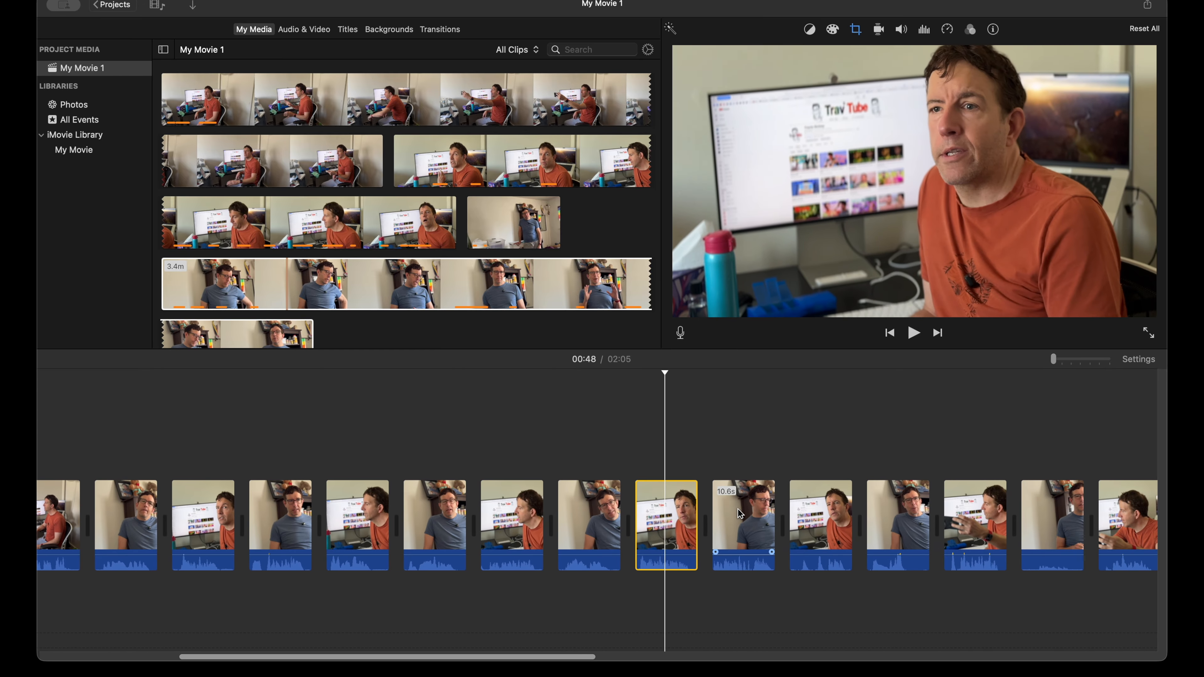
Step: Play the middle exchanges around the orange-shirt phone clips to check that each reply matches its line
left_click(814, 515)
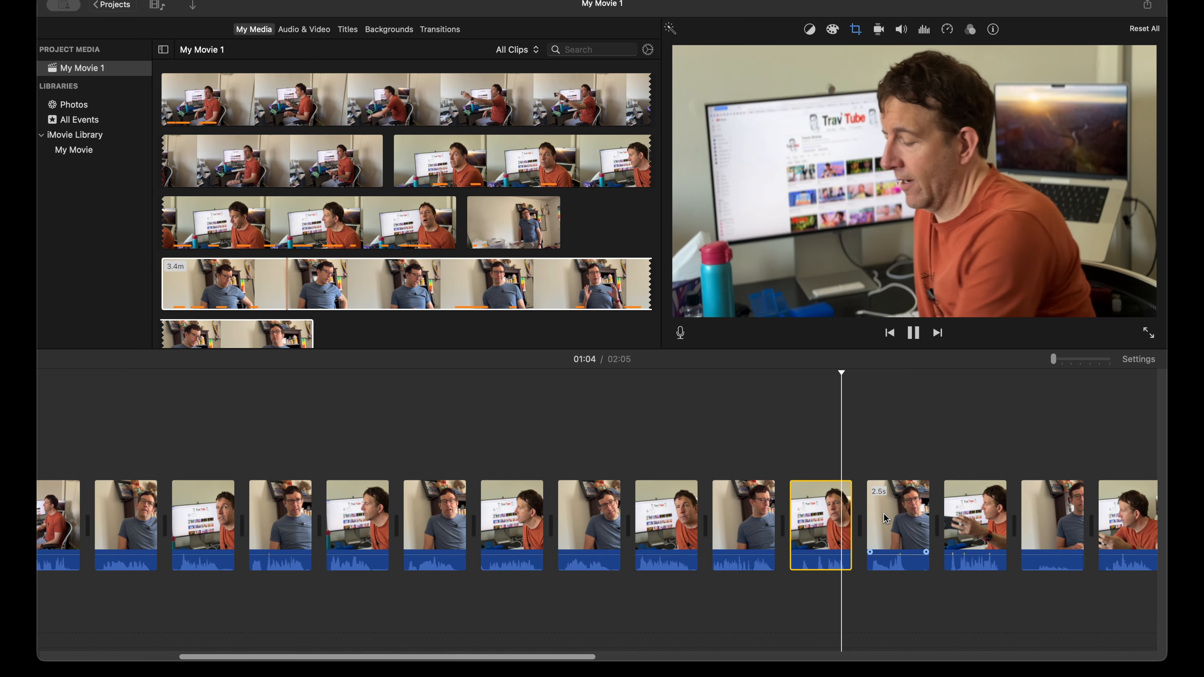
scroll(879, 512, "right", 4)
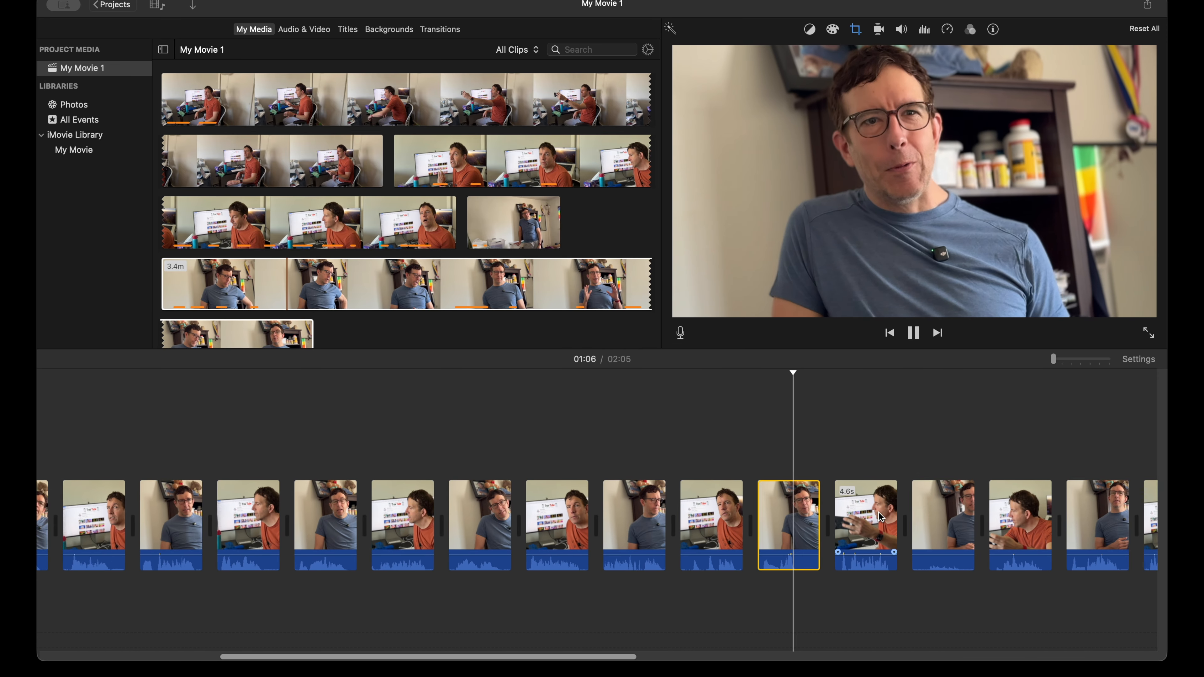
key("space")
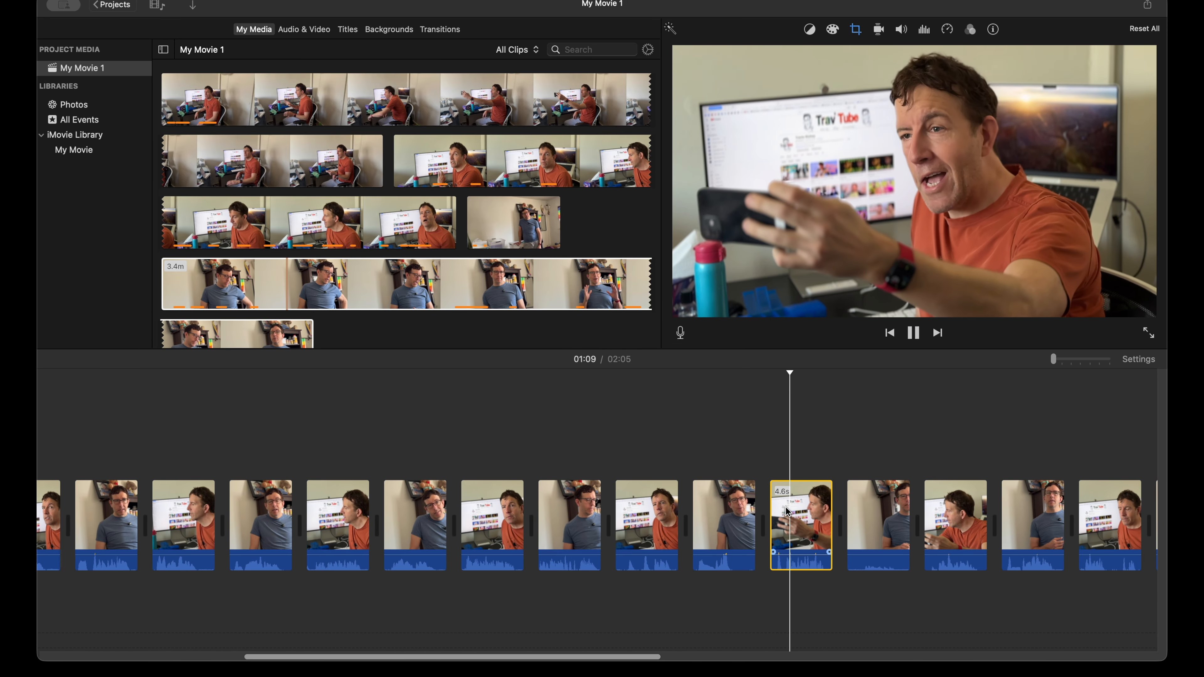
key("space")
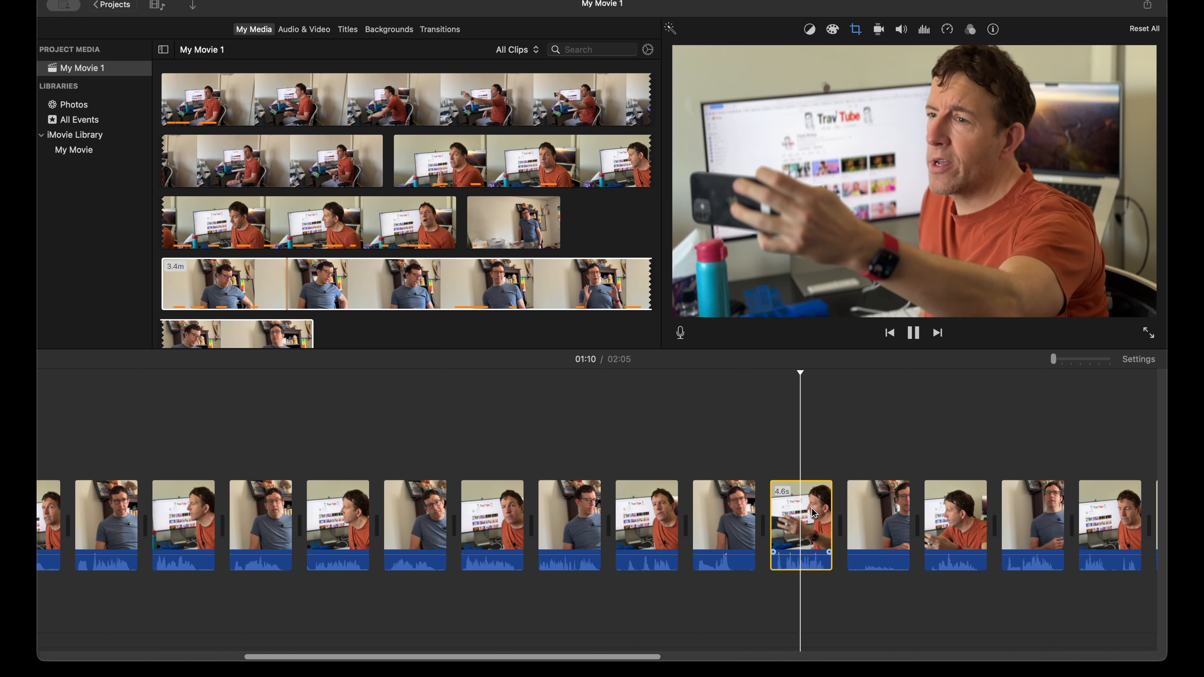
left_click(859, 511)
key("space")
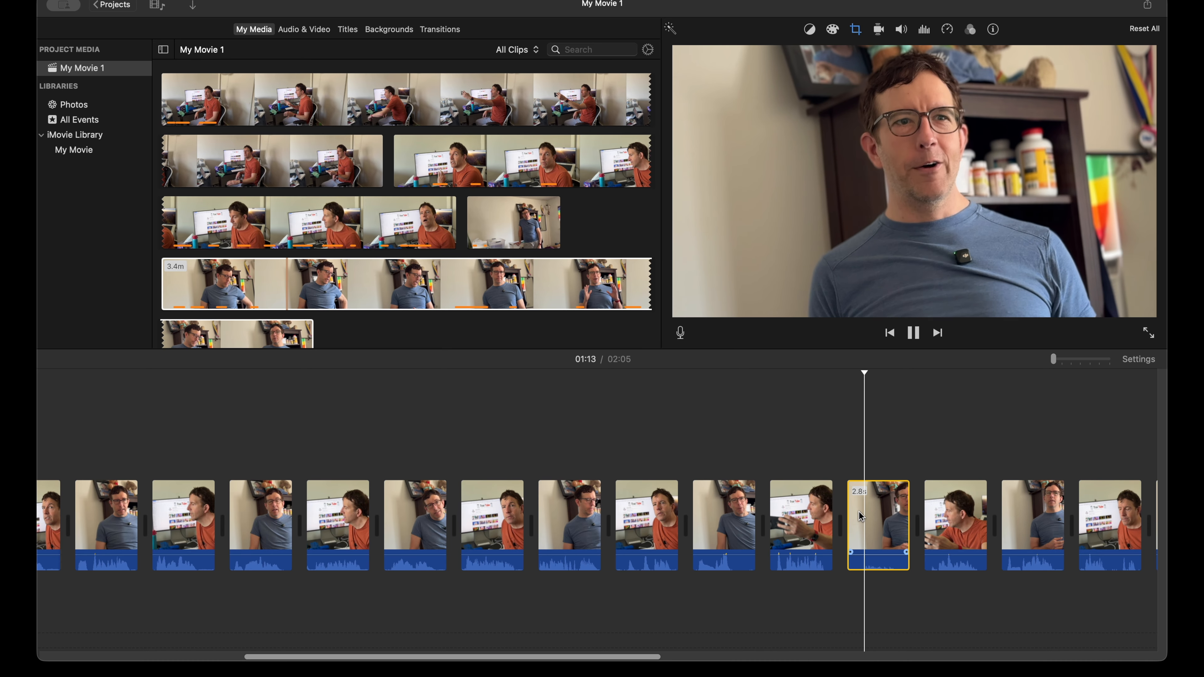
scroll(859, 520, "right", 3)
left_click(820, 518)
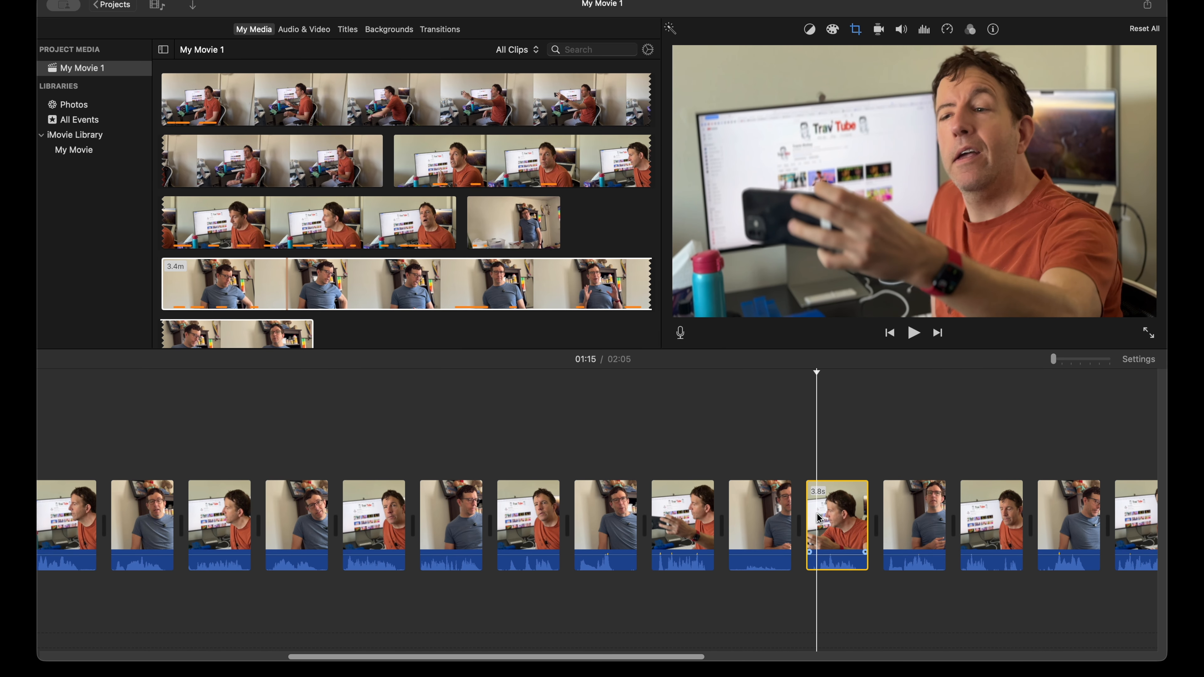
Step: Move the blue-shirt clip that follows the 3.8 s orange-shirt phone clip to after the 6.6 s orange-shirt clip
scroll(819, 517, "right", 5)
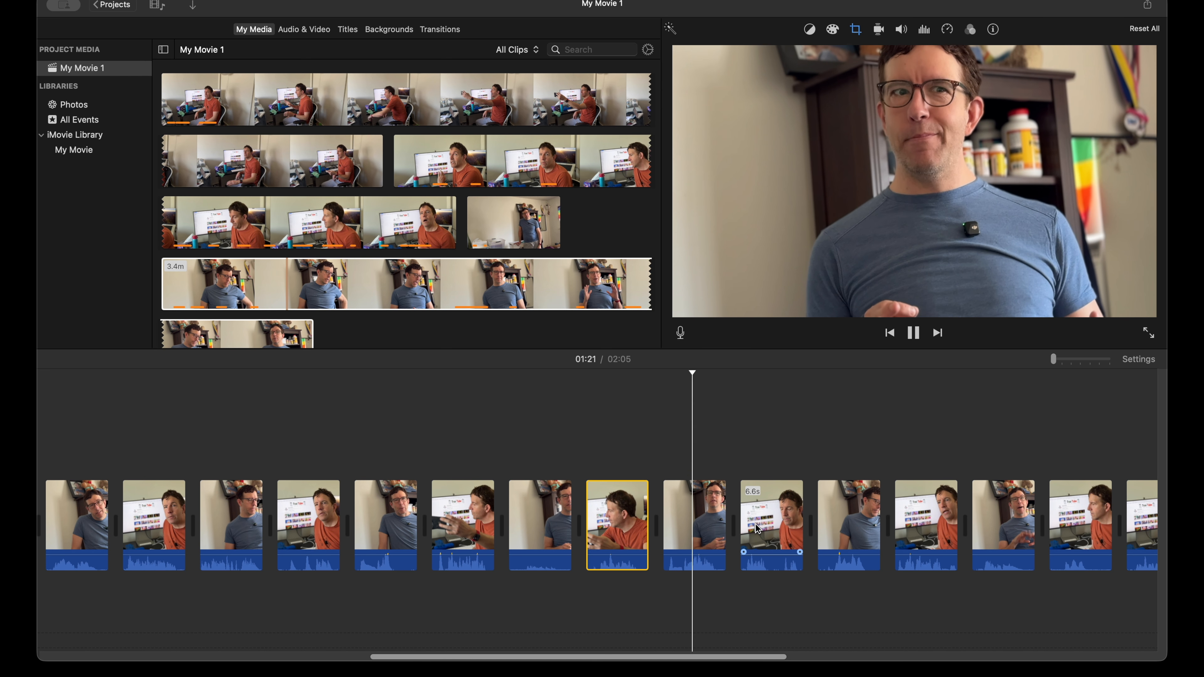
key("space")
left_click_drag(698, 522, 771, 522)
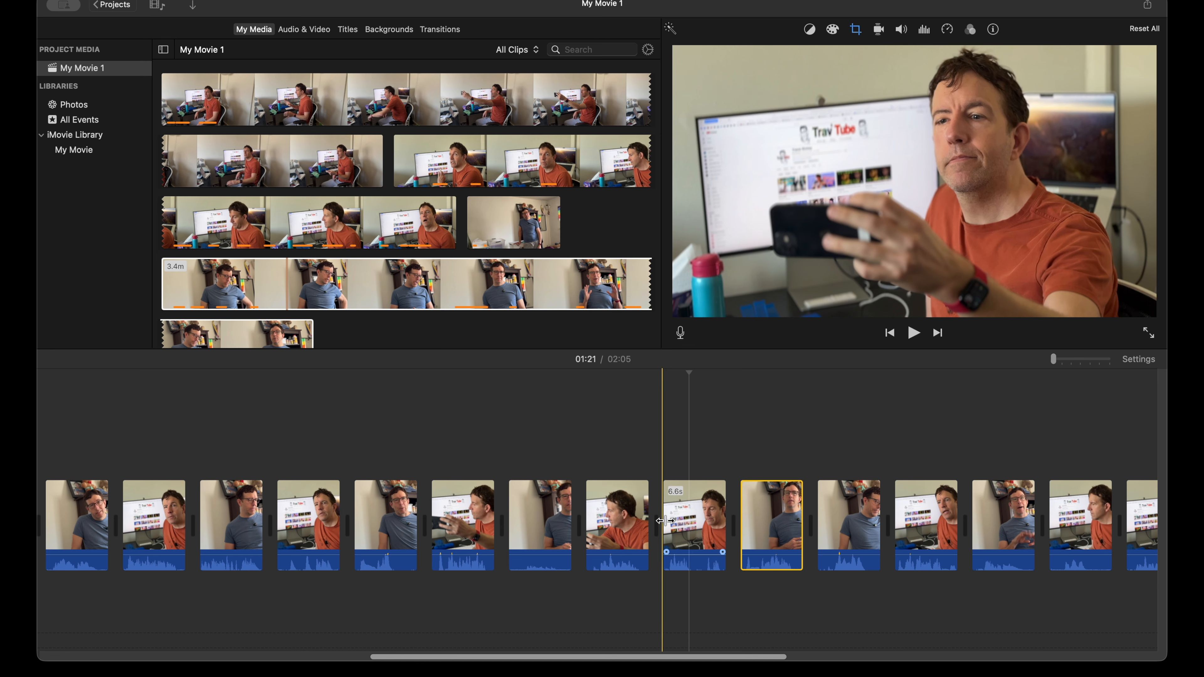
Step: Try extending the start of the 6.6 s orange-shirt clip, play it back, and undo the extension
left_click_drag(663, 521, 610, 522)
key("space")
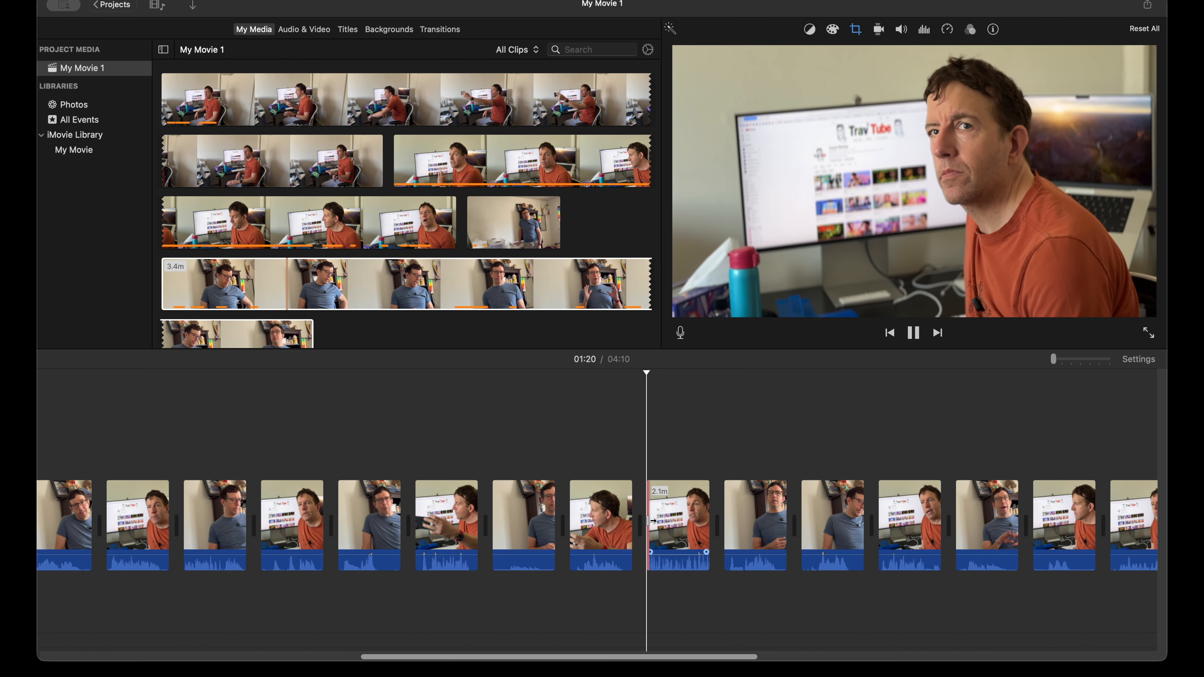
key("space")
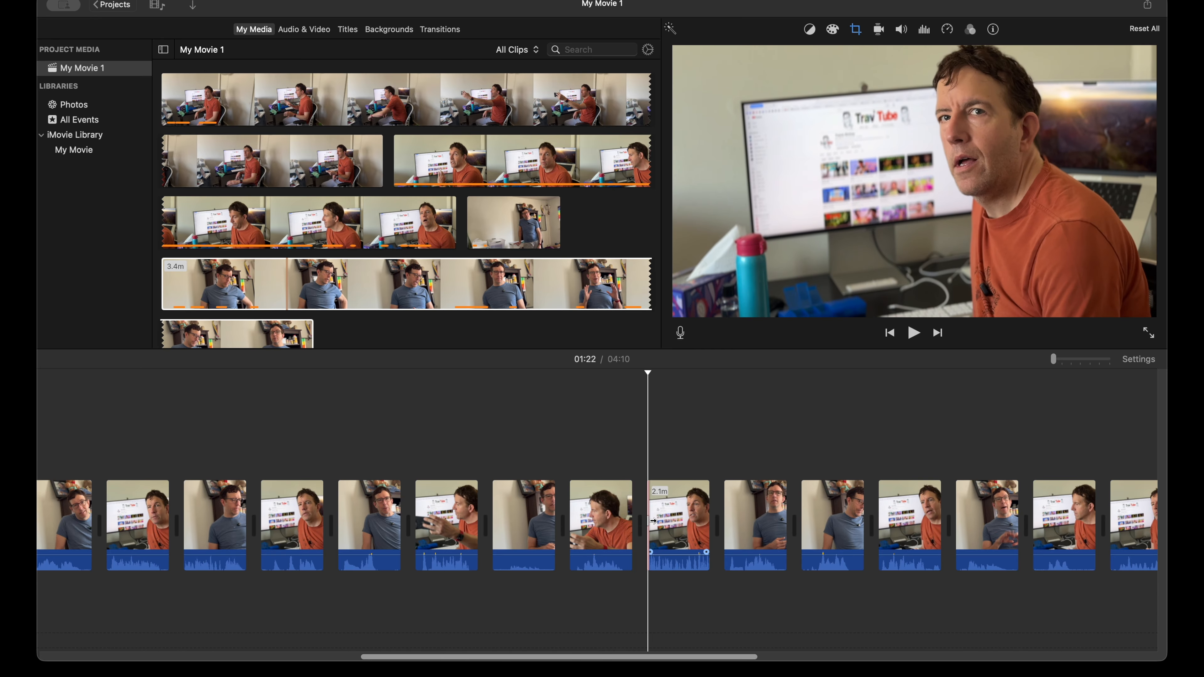
key("super+z")
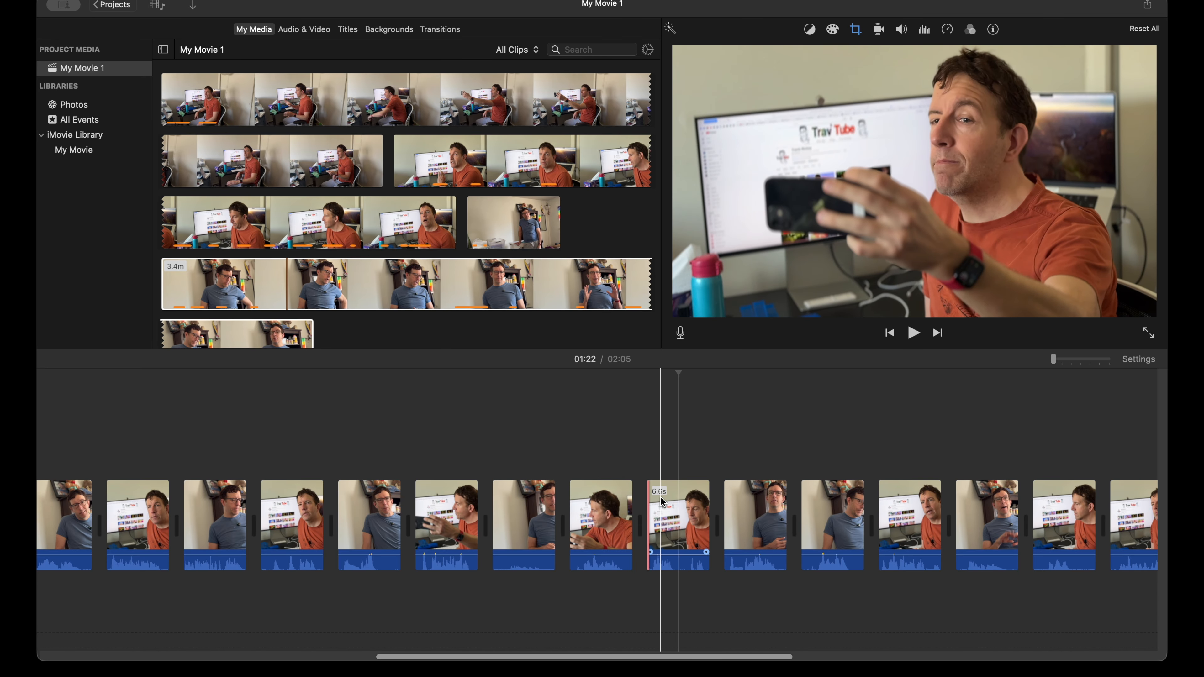
Step: Extend the start of the 6.6 s orange-shirt phone clip to a length of about 11.5 s and play it
key("super+equal")
key("super+equal")
key("super+equal")
key("super+equal")
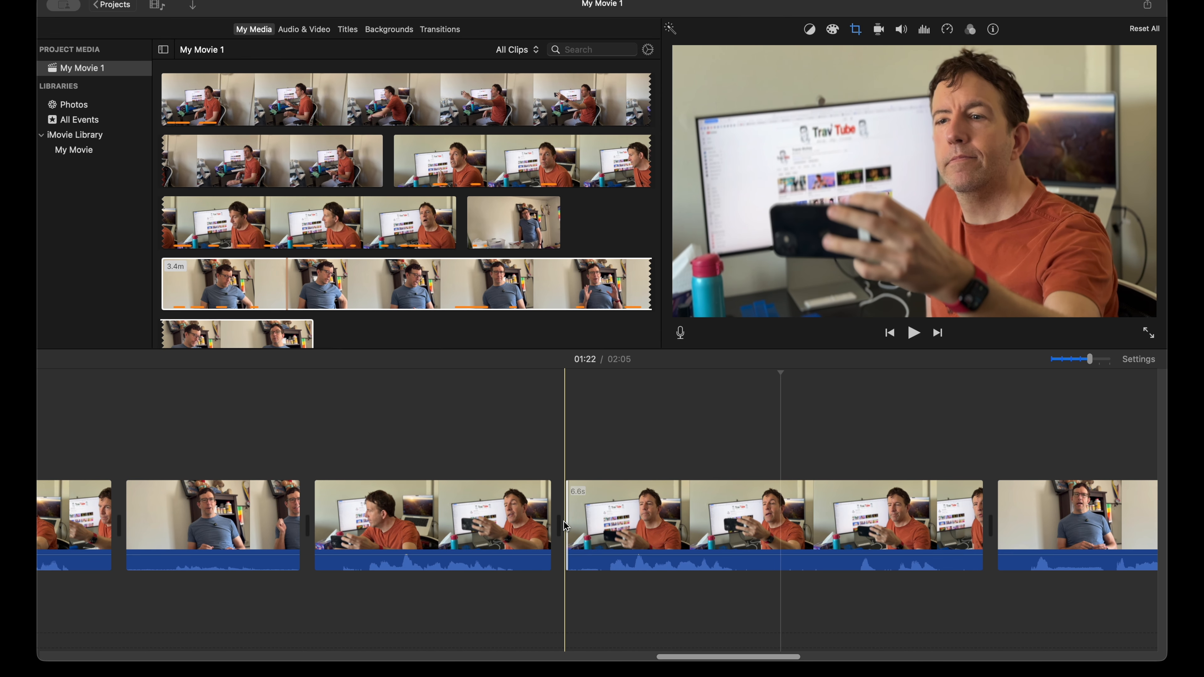
left_click(592, 522)
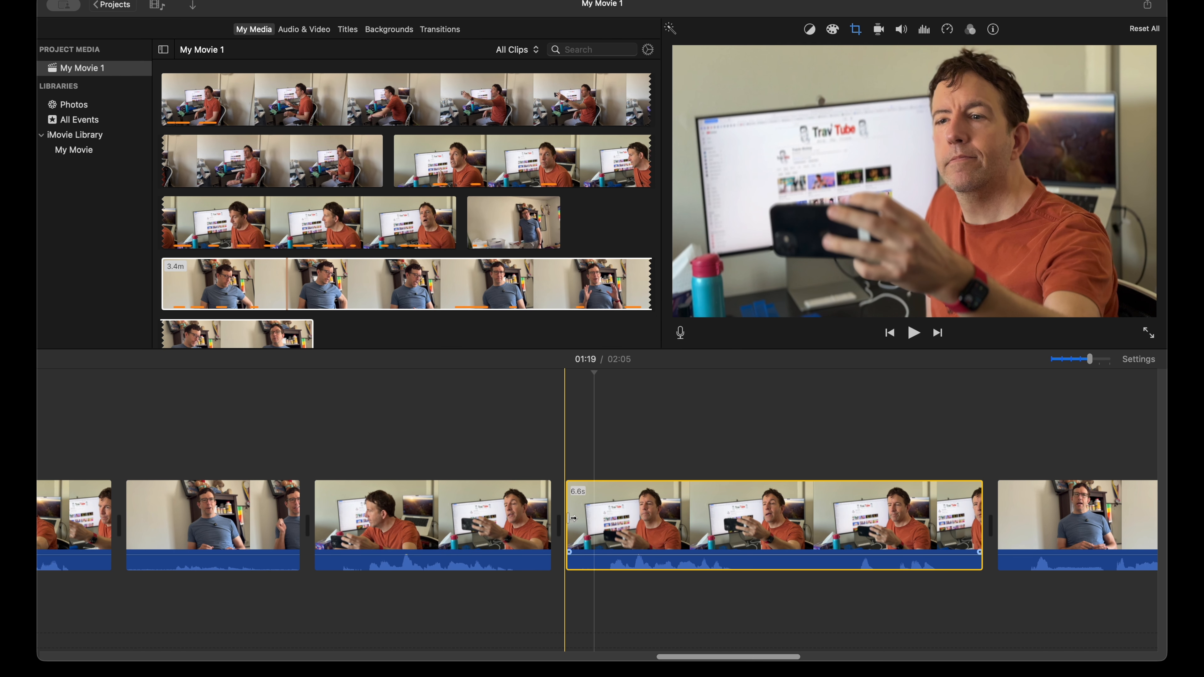
left_click_drag(571, 518, 401, 525)
left_click_drag(402, 526, 257, 515)
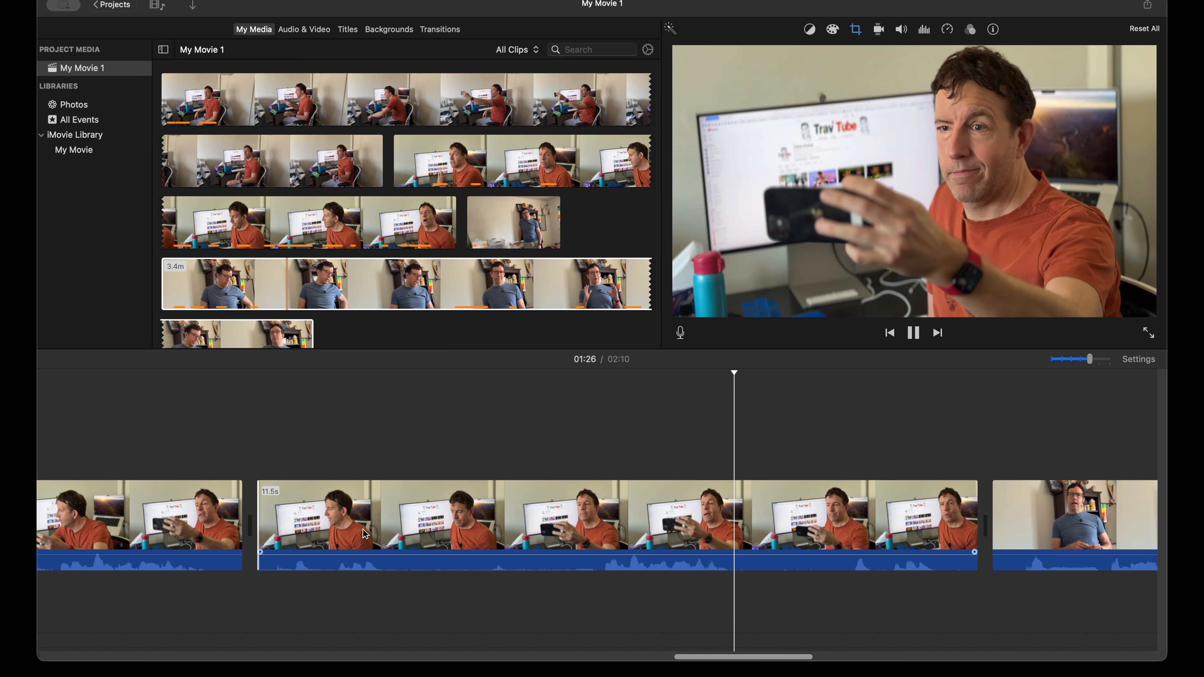
key("space")
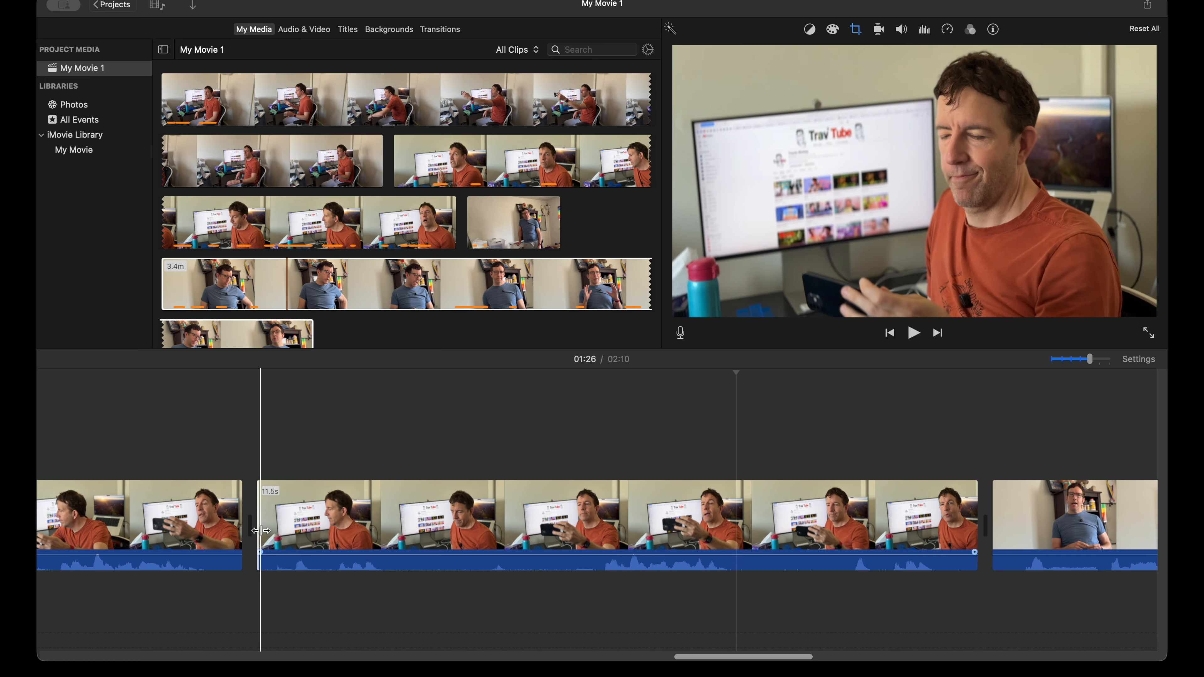
Step: Trim the start of the extended orange-shirt phone clip to about 6.3 s and delete the 3.8 s orange-shirt clip before it
left_click_drag(260, 530, 588, 539)
key("space")
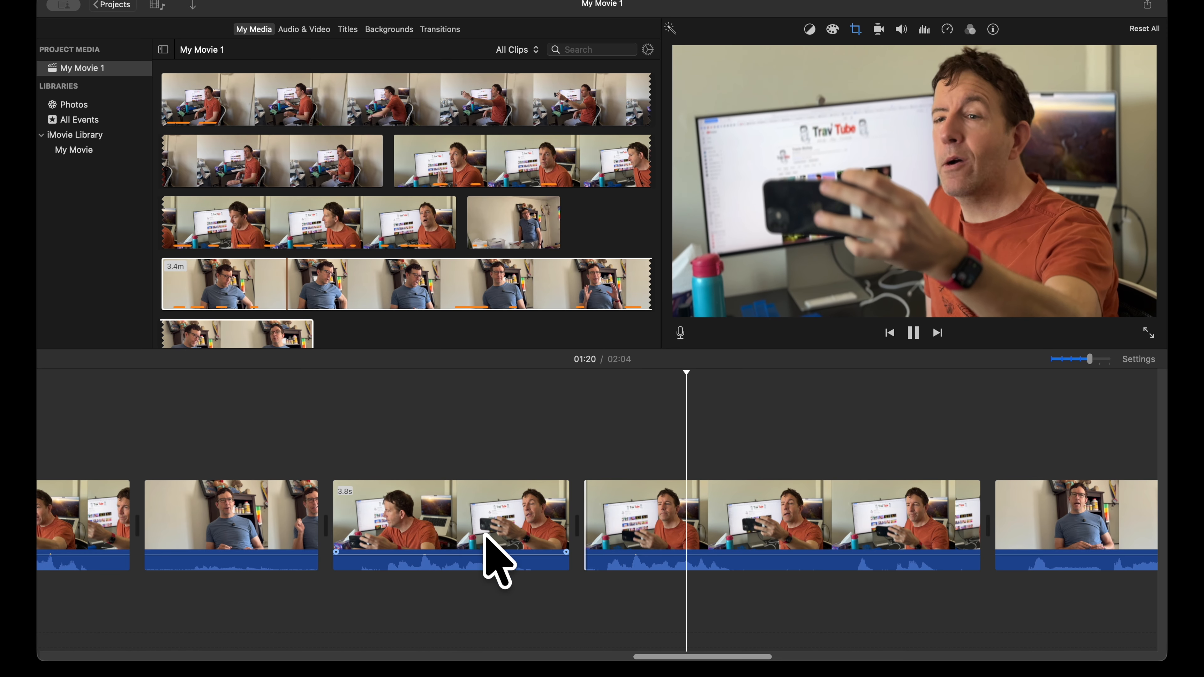
left_click(468, 515)
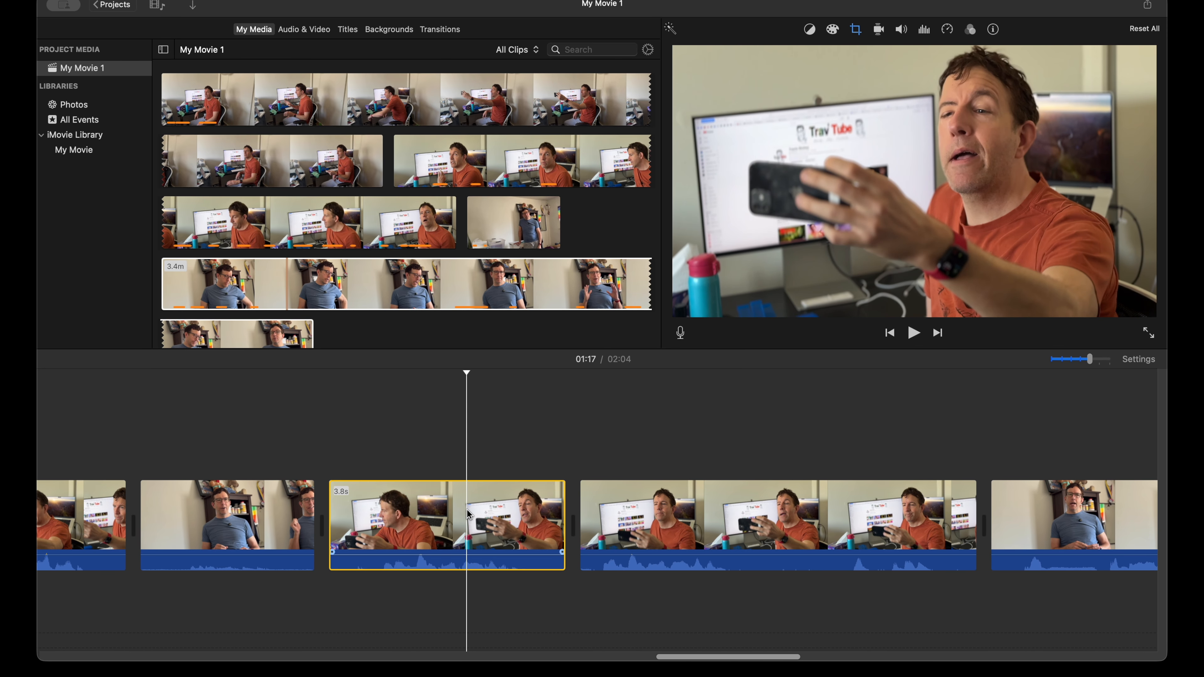
key("Delete")
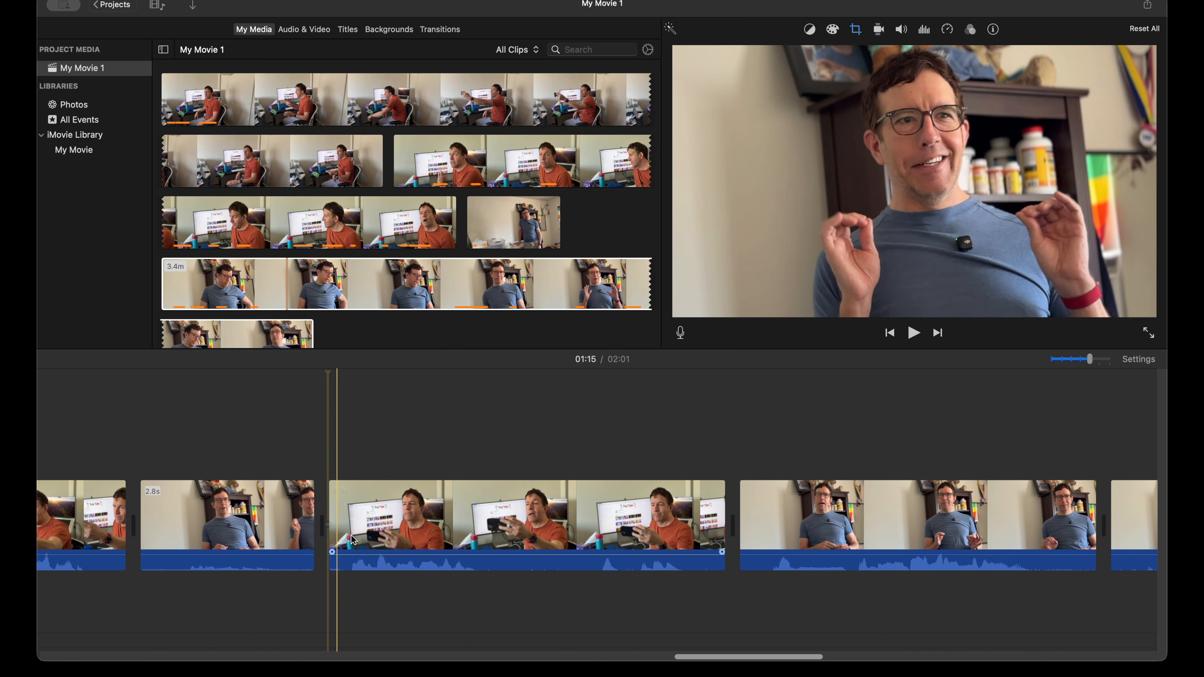
Step: Play from the blue-shirt clip before the trimmed phone clip and check the order of the remaining clips
key("super+minus")
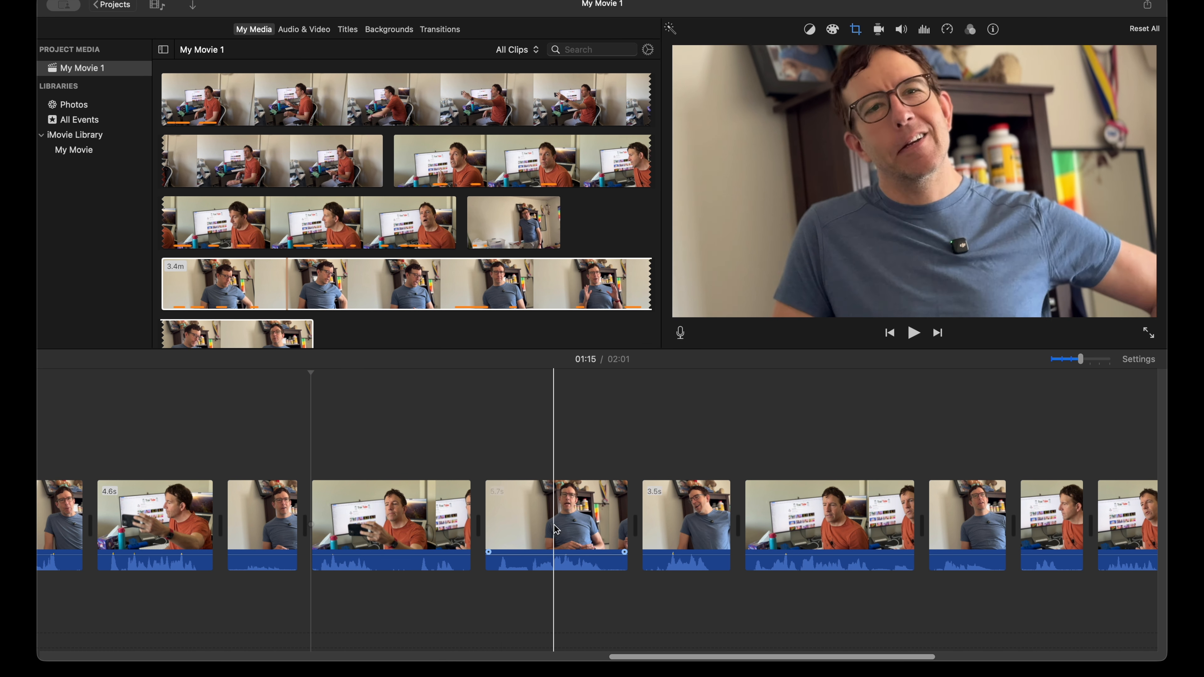
scroll(450, 521, "right", 3)
scroll(520, 529, "left", 4)
scroll(519, 530, "left", 2)
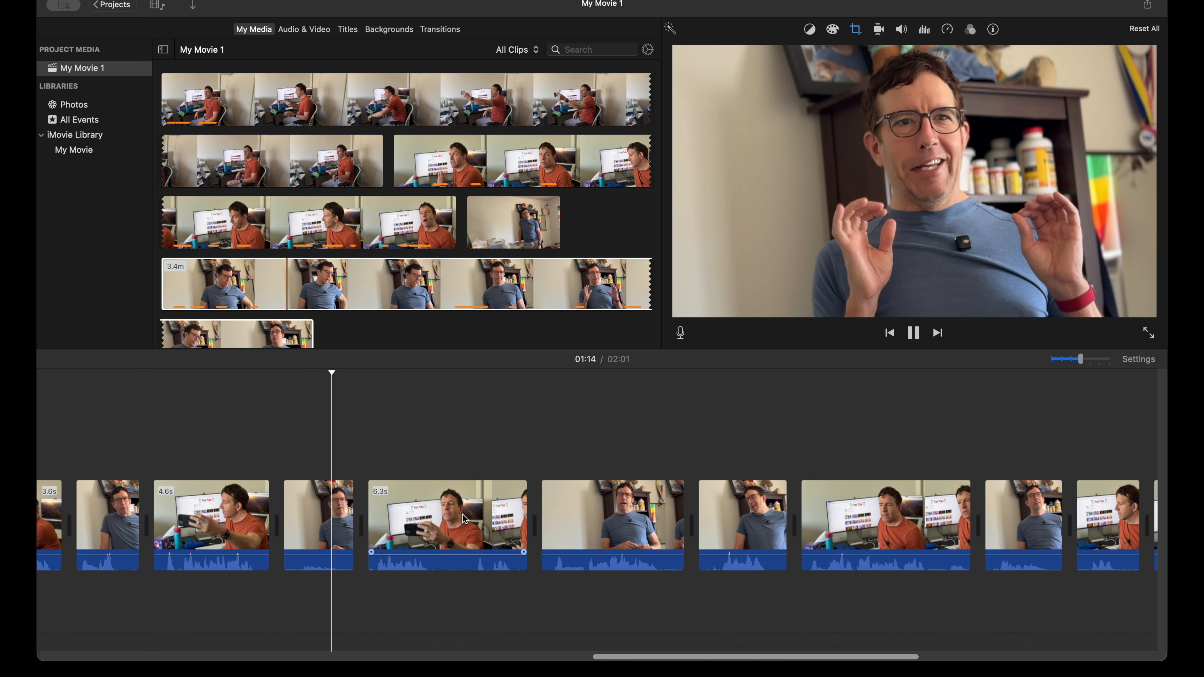
scroll(616, 592, "right", 5)
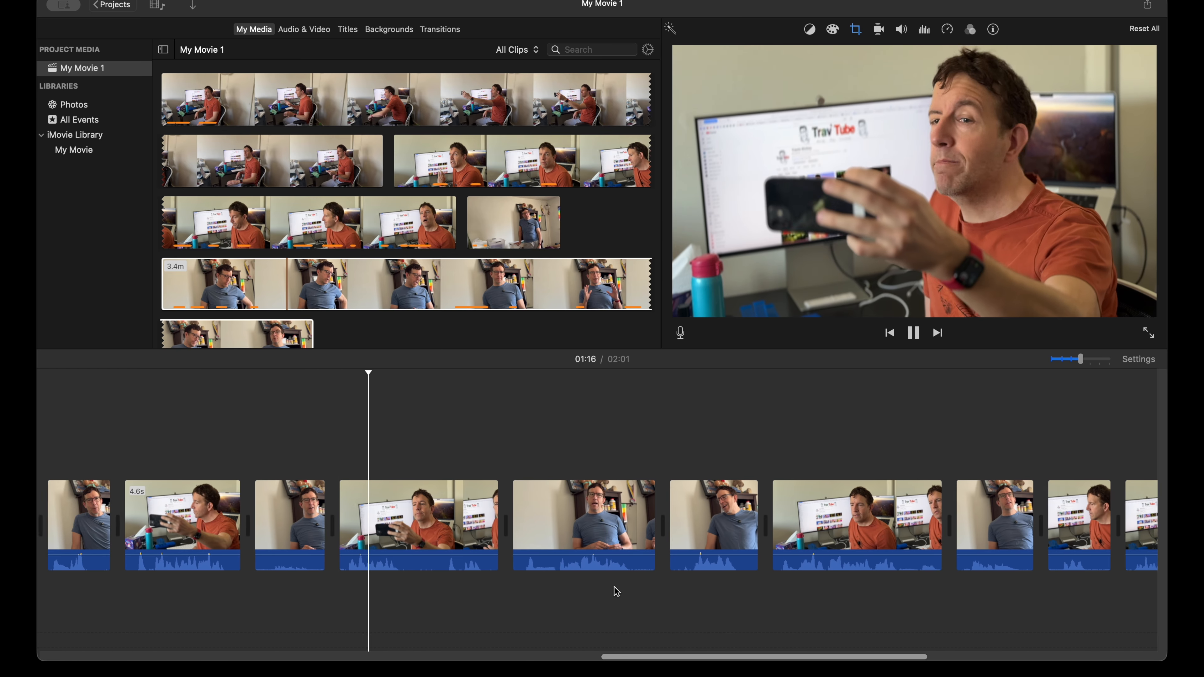
scroll(616, 592, "right", 8)
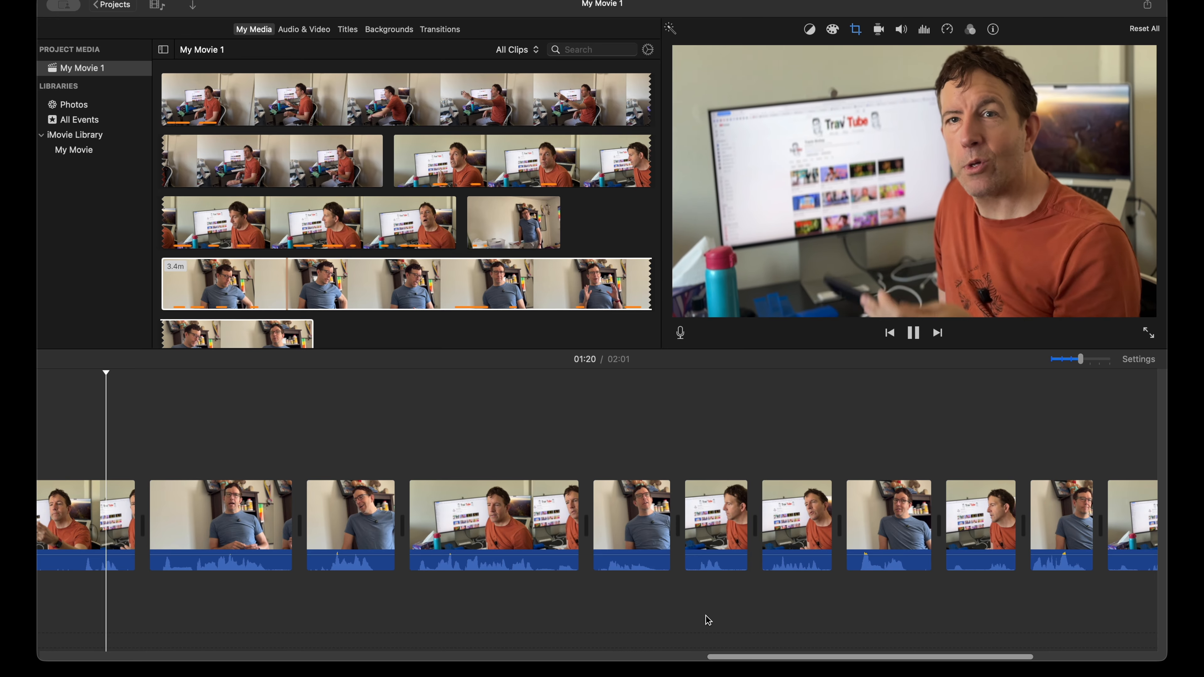
scroll(710, 620, "right", 9)
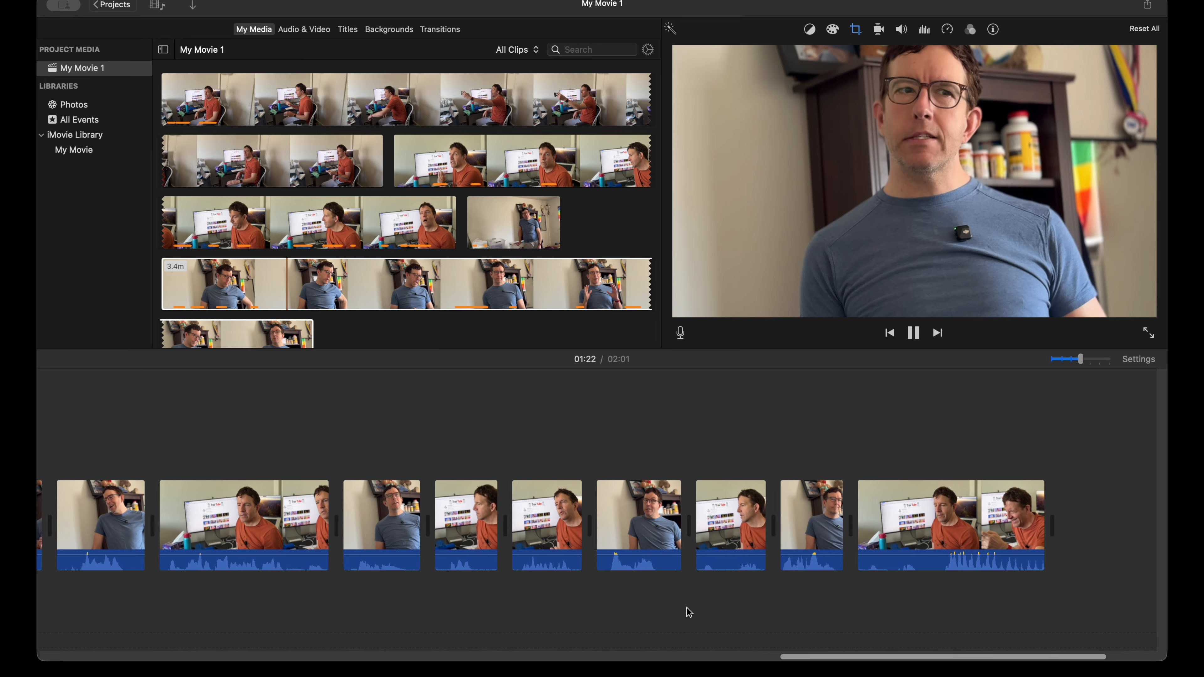
scroll(707, 611, "left", 7)
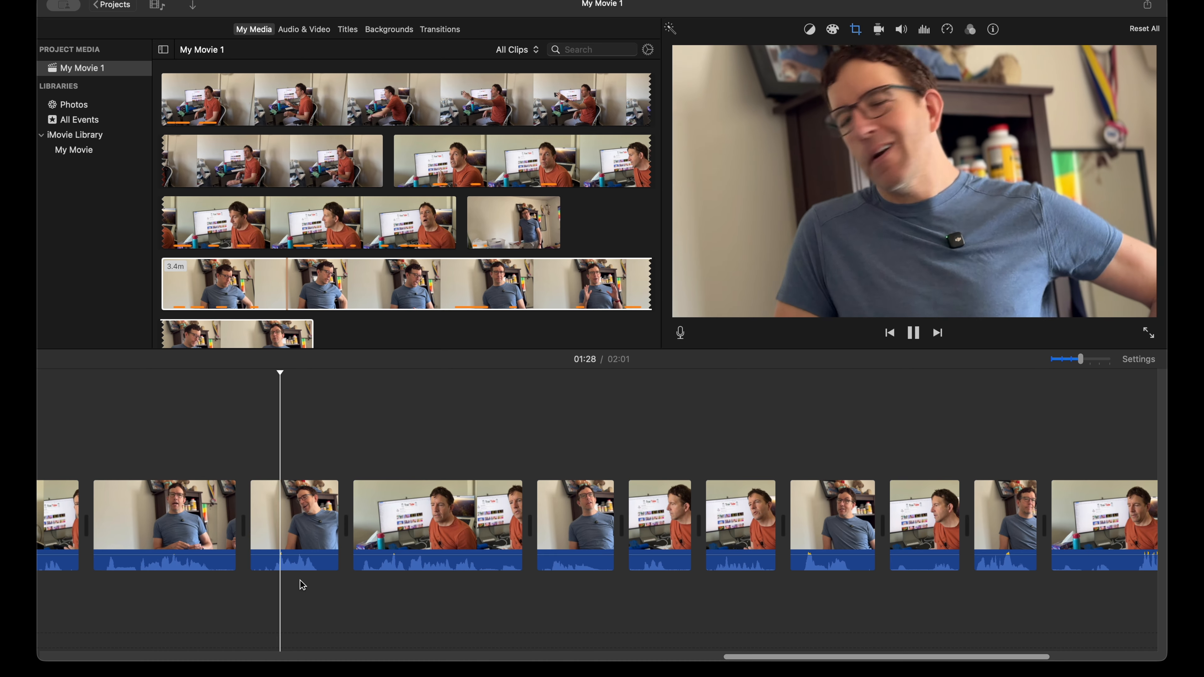
Step: Move the 3.5 s blue-shirt clip after the long orange-shirt clip and the next blue-shirt clip after its neighboring orange-shirt clip, and play the new order
left_click_drag(294, 522, 493, 521)
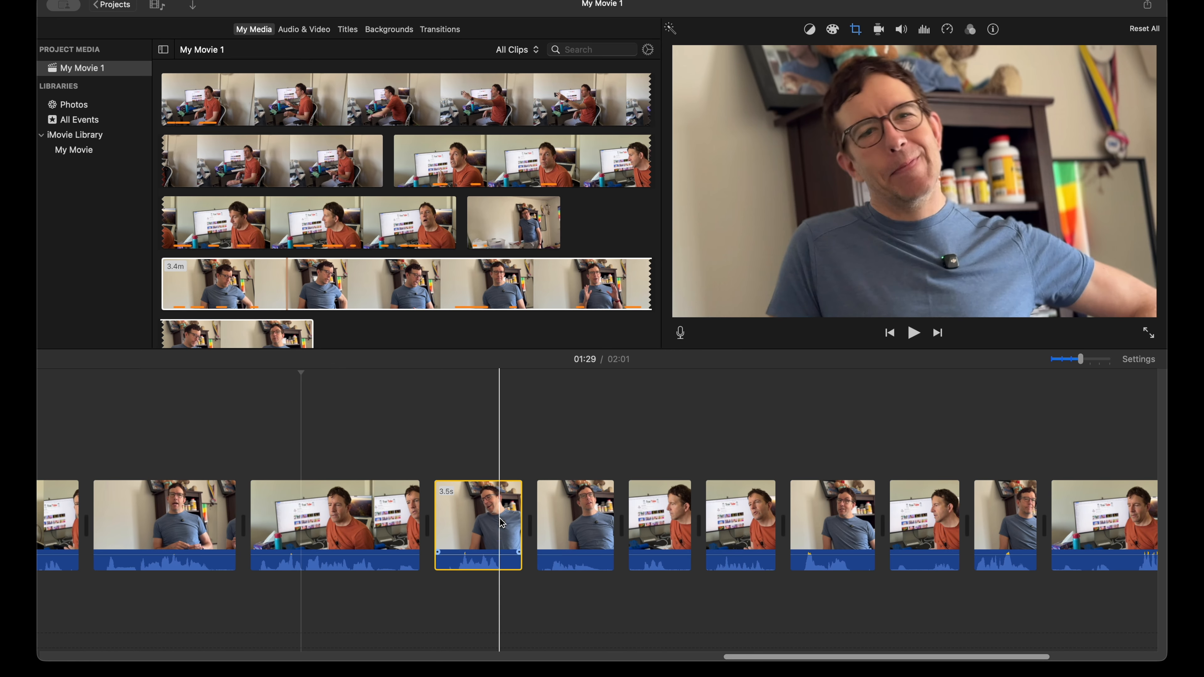
left_click_drag(576, 514, 707, 517)
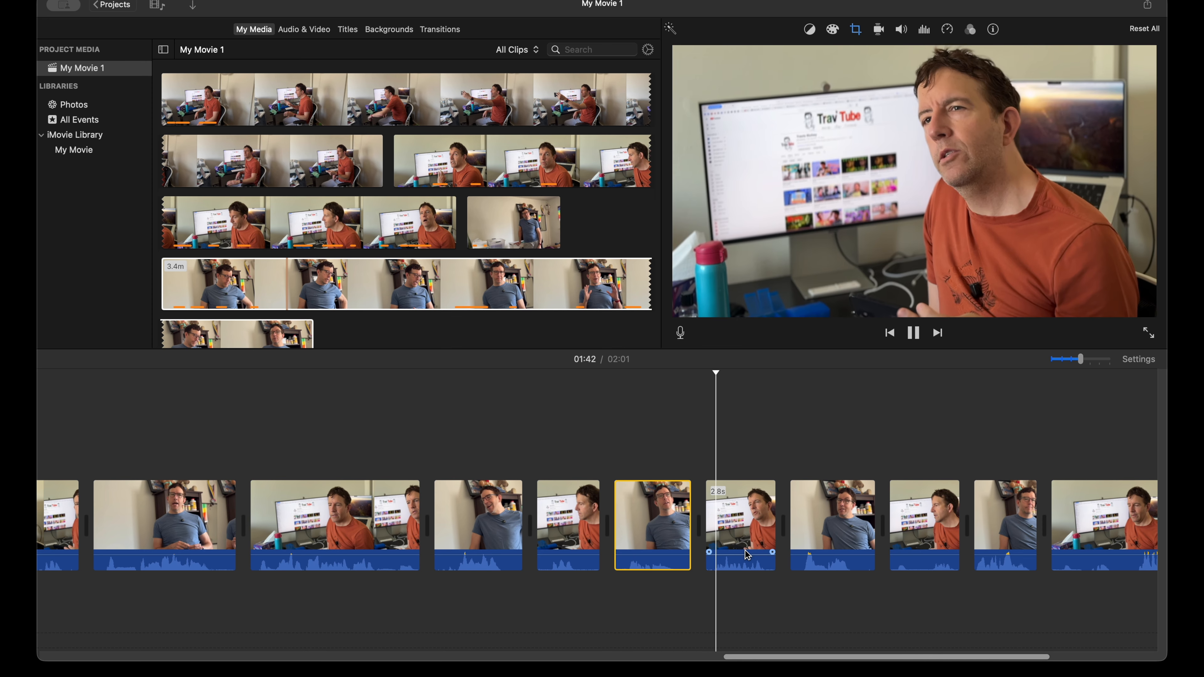
key("space")
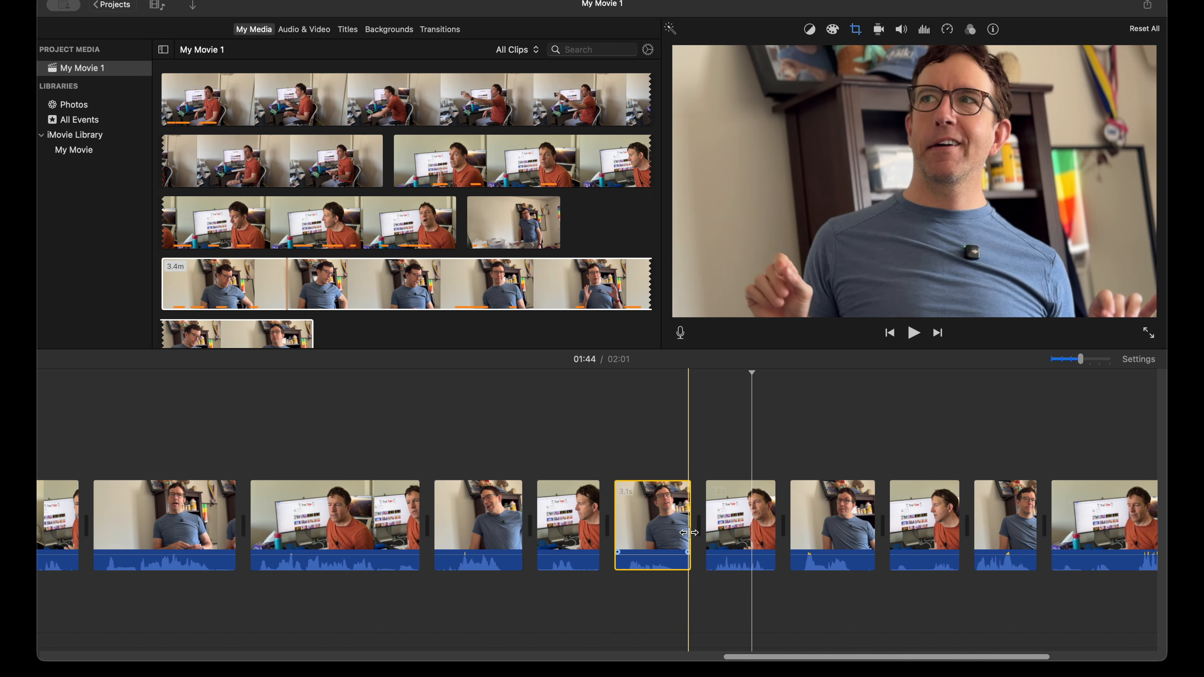
Step: Tighten the first cut after the 2.4 s standing blue-shirt clip by trimming its end and shortening the start of the following orange-shirt clip to 4.4 s
scroll(689, 532, "left", 15)
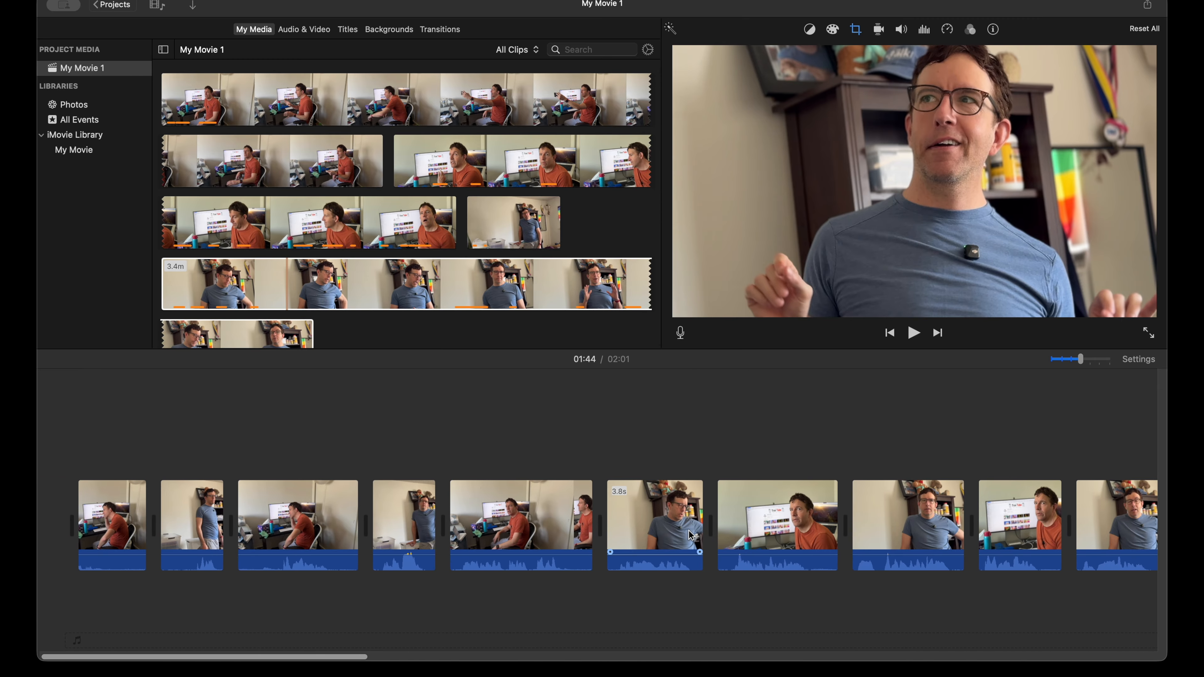
key("super+minus")
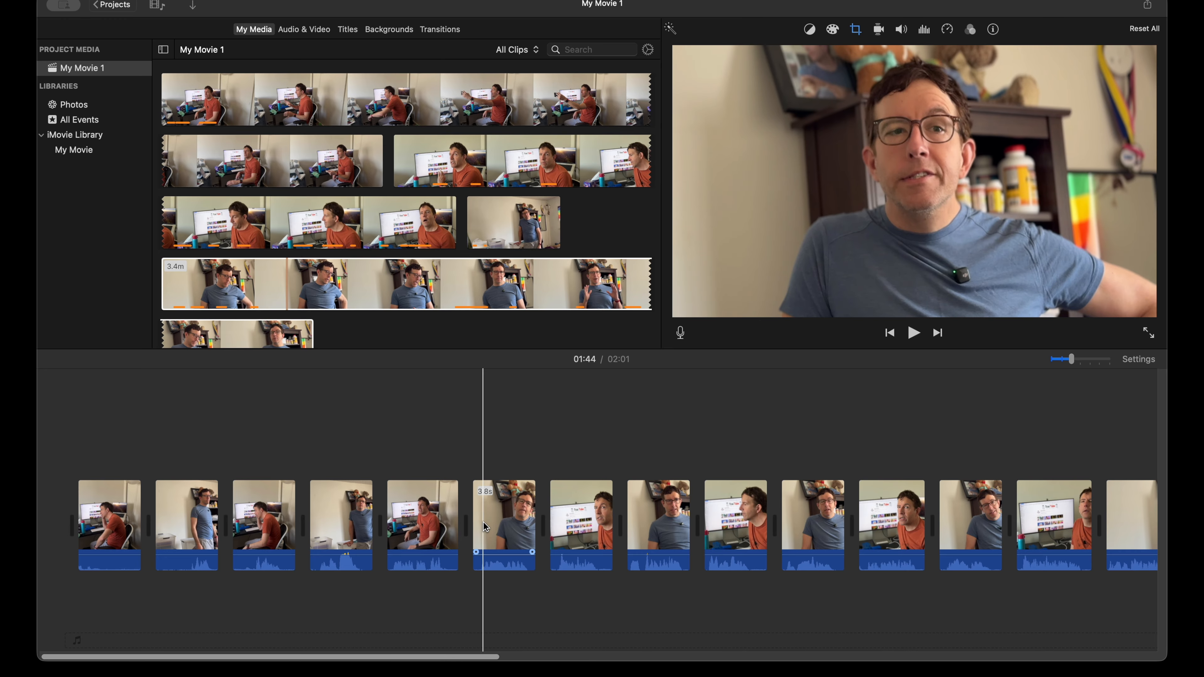
scroll(62, 519, "right", 5)
scroll(75, 519, "right", 15)
scroll(86, 520, "left", 15)
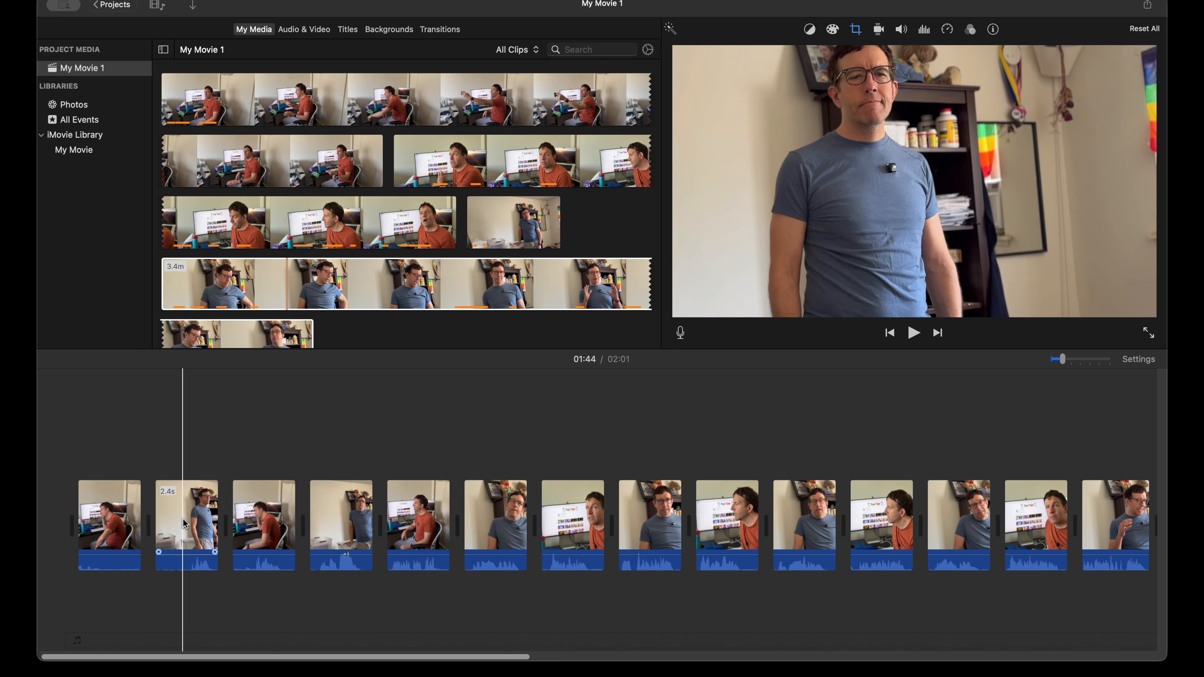
key("super+plus")
key("super+plus")
key("super+plus")
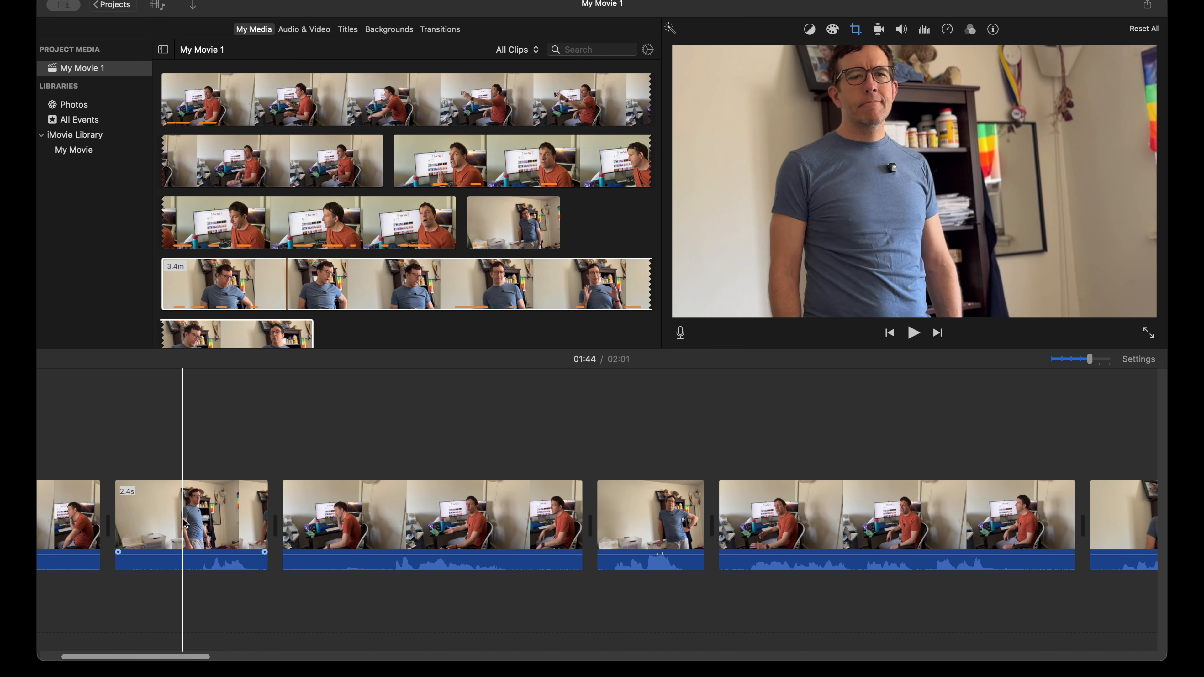
key("super+plus")
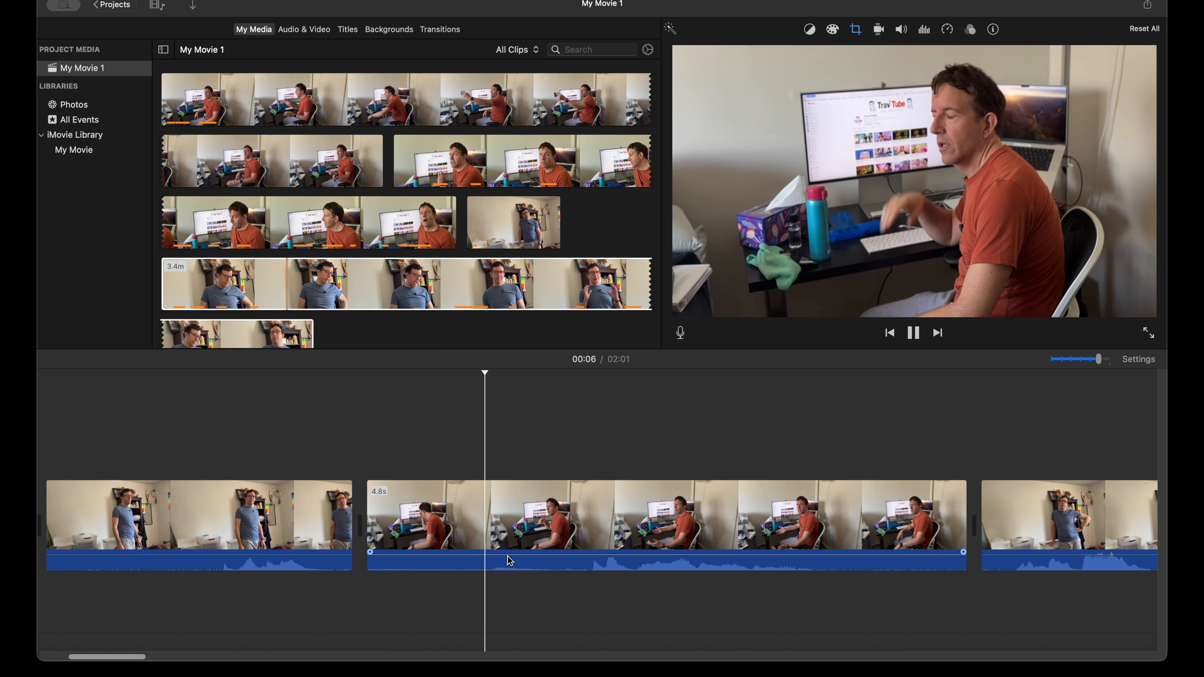
key("space")
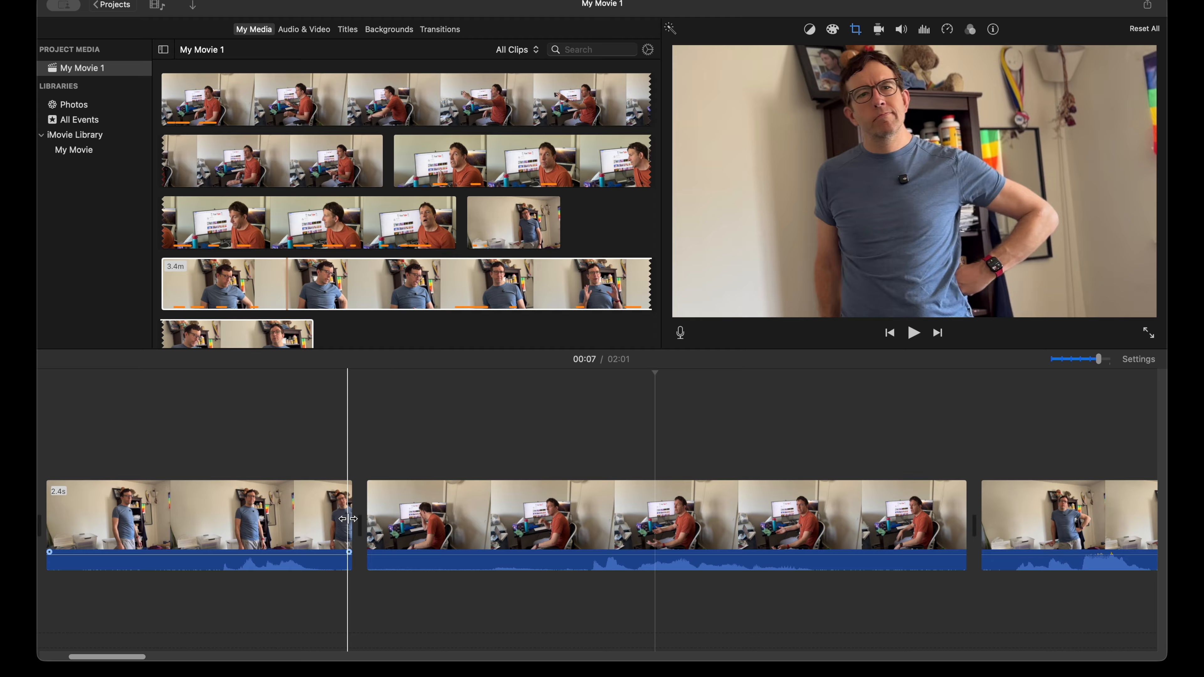
left_click_drag(349, 519, 387, 521)
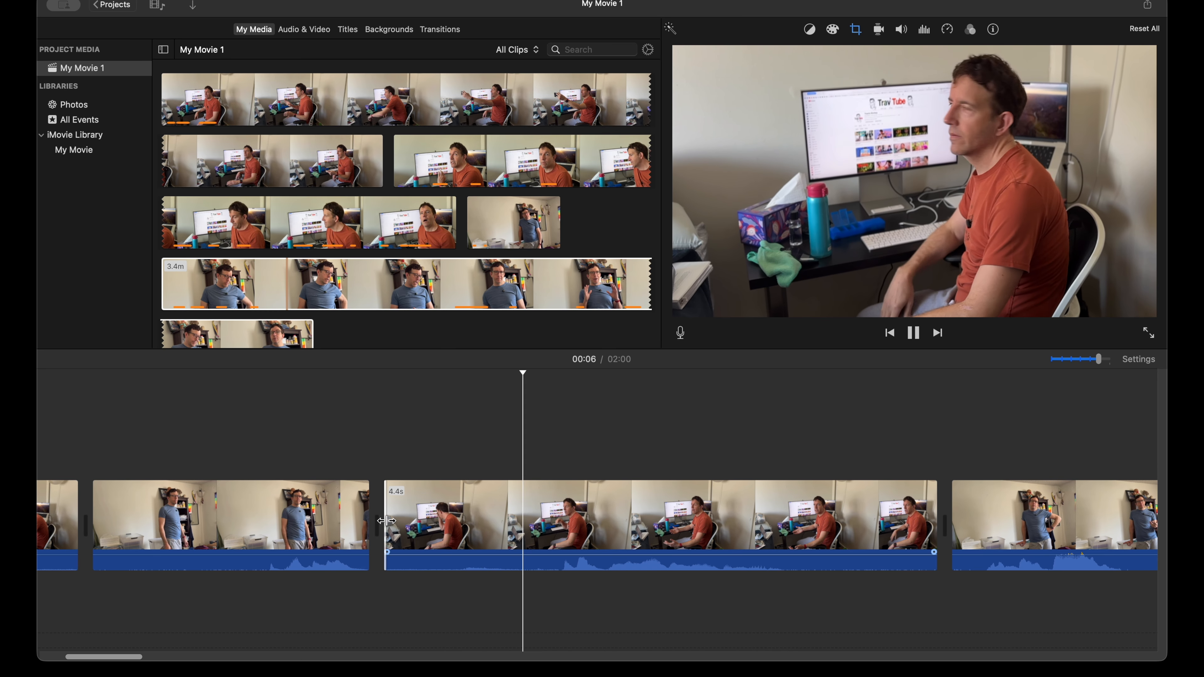
Step: Trim the end of the 4.4 s orange-shirt clip to 3.3 s and cut the pause at the start of the next blue-shirt clip
scroll(522, 521, "right", 5)
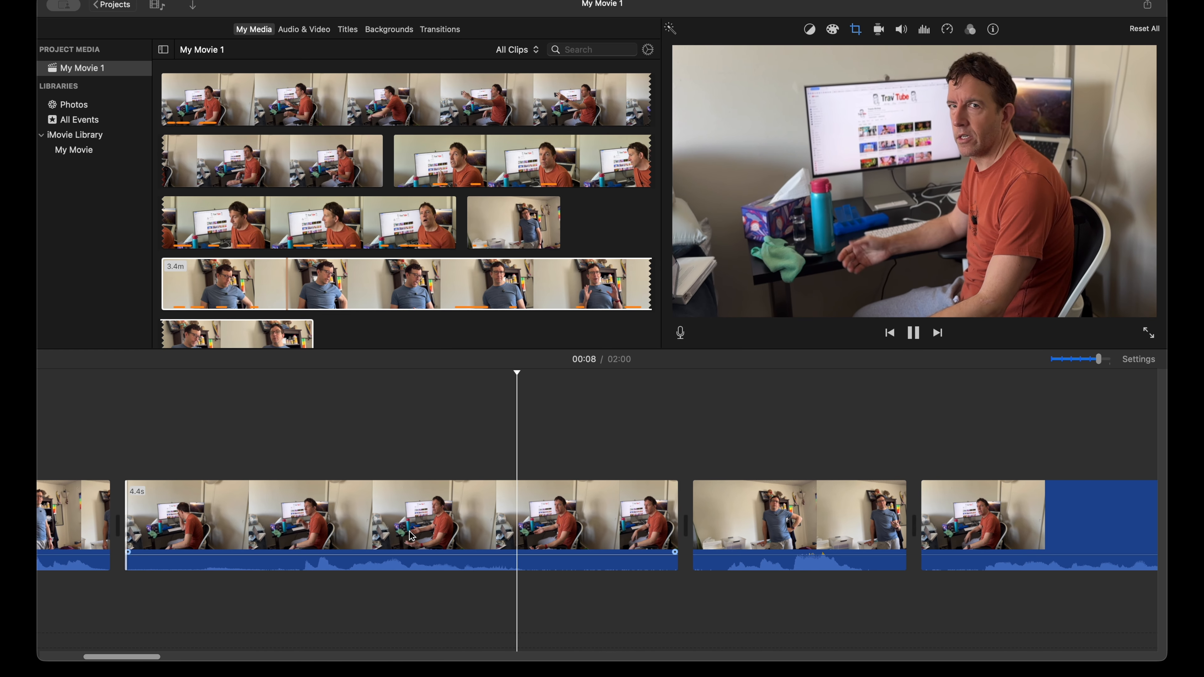
key("space")
left_click_drag(668, 523, 575, 522)
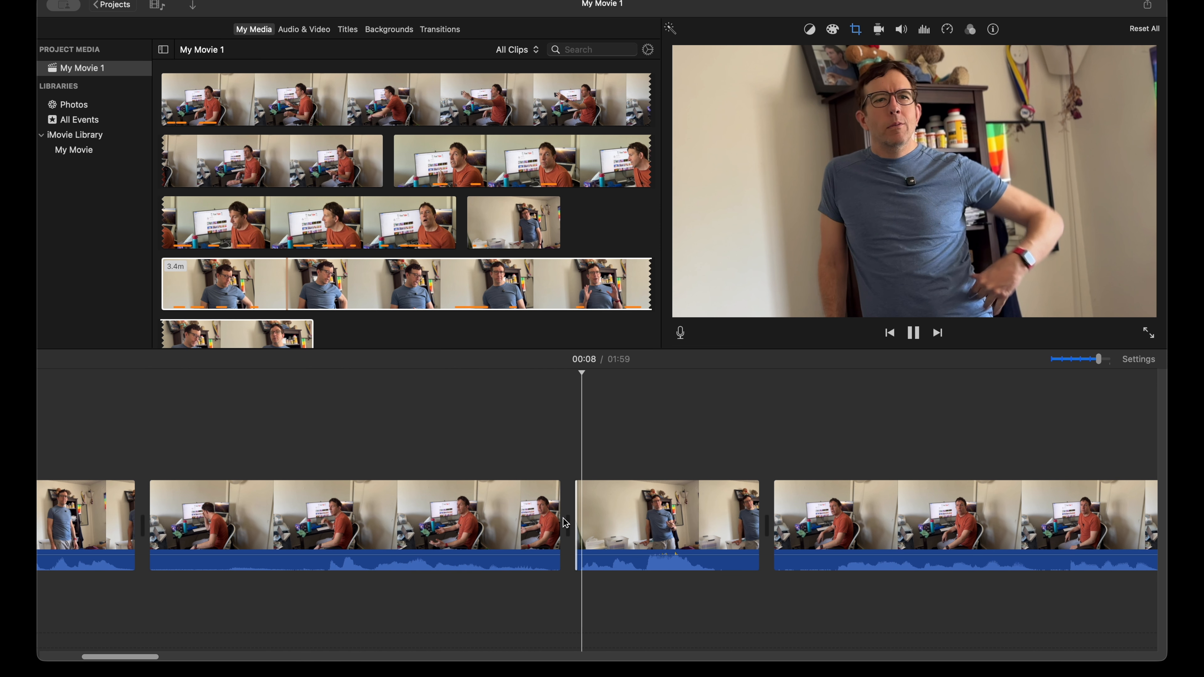
Step: Trim the end of the second standing blue-shirt clip to 1.1 s and the start of the following orange-shirt clip to 5.2 s, and play the cut
scroll(556, 523, "right", 3)
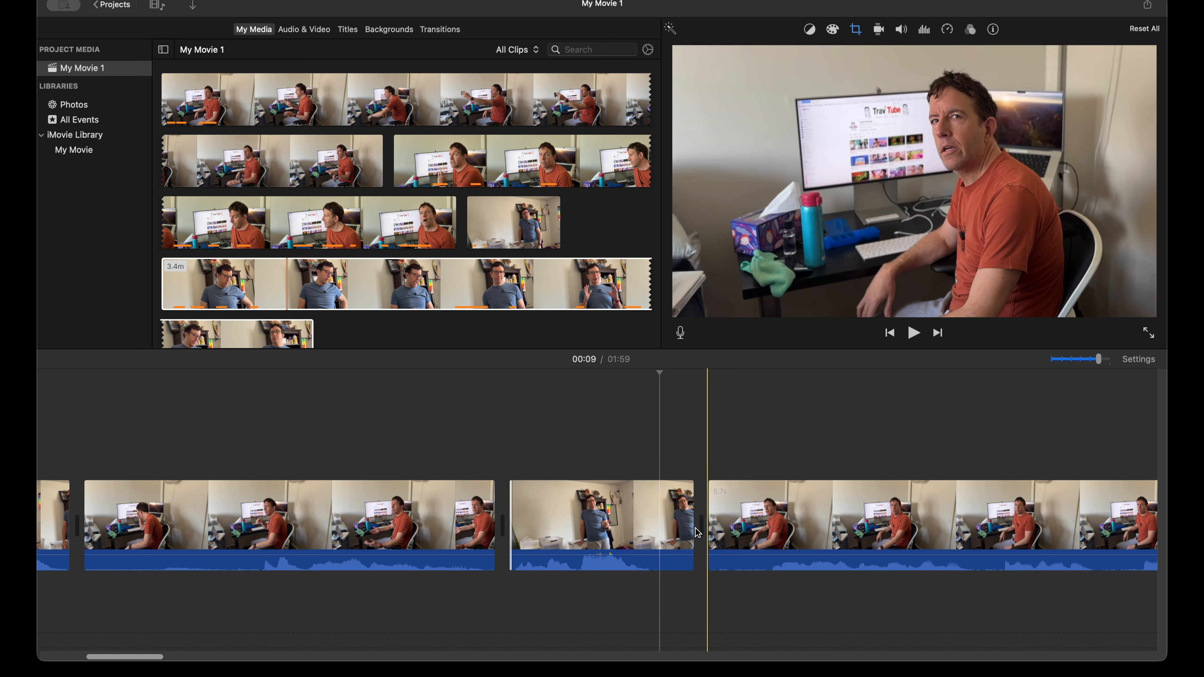
left_click_drag(694, 522, 718, 521)
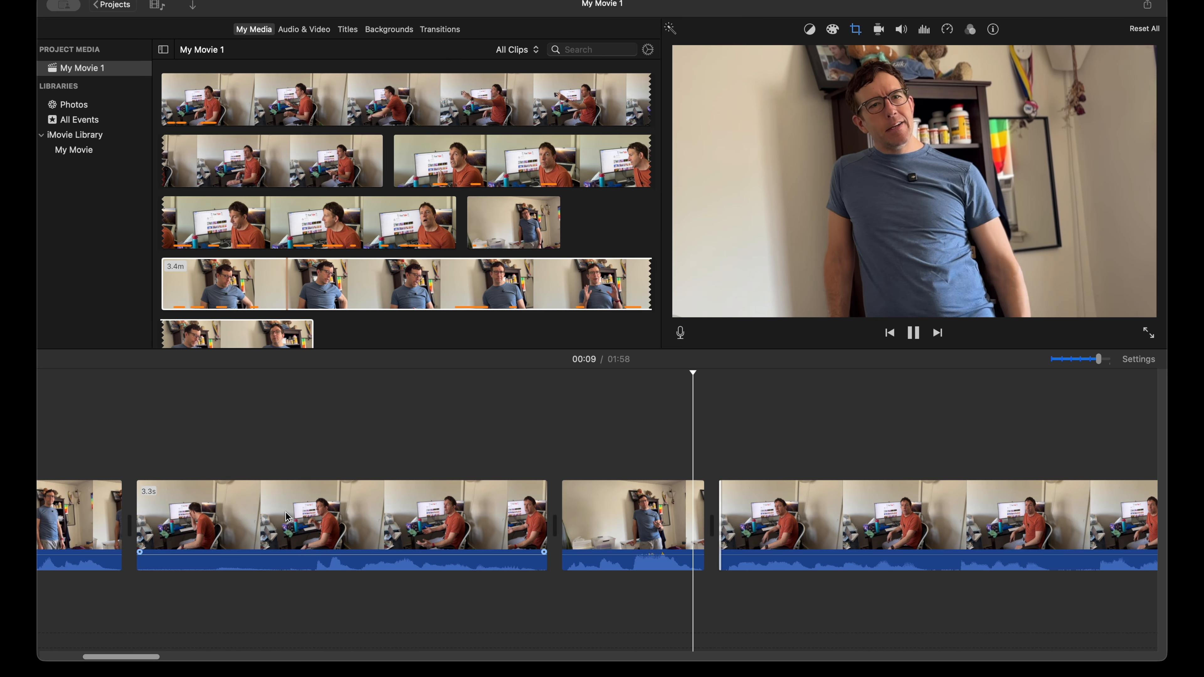
key("space")
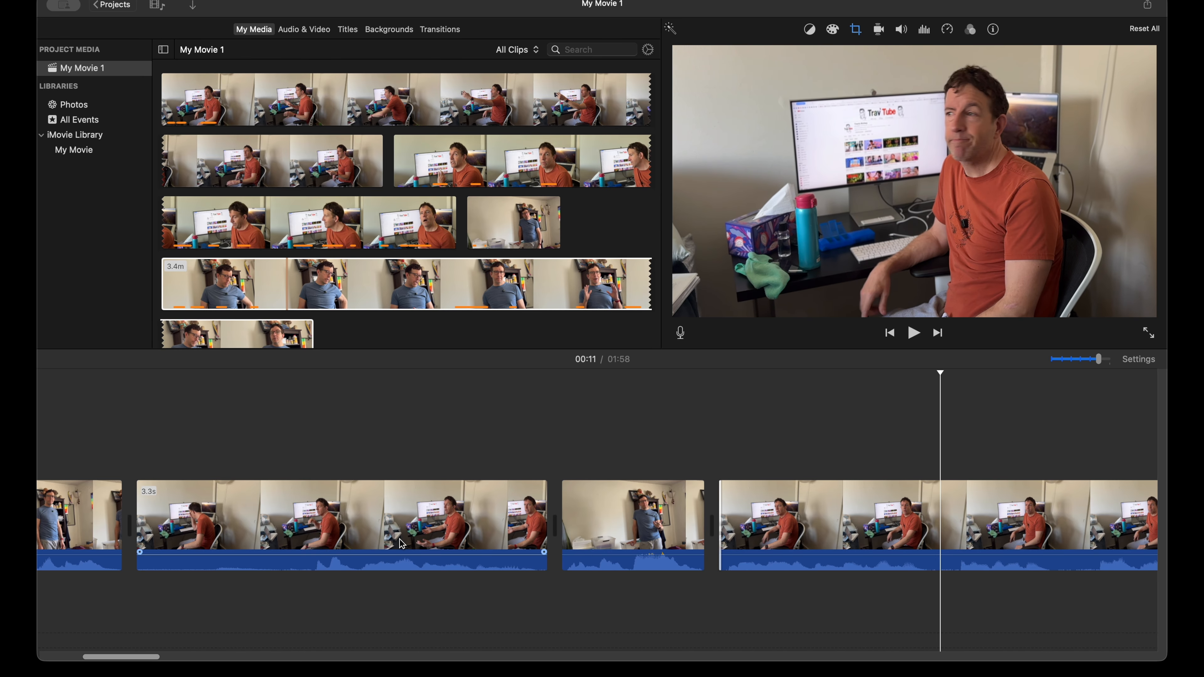
Step: Trim the end of the 5.2 s orange-shirt clip to 3.9 s and the start of the next blue-shirt close-up to 3.3 s, and play the cut
scroll(402, 544, "right", 10)
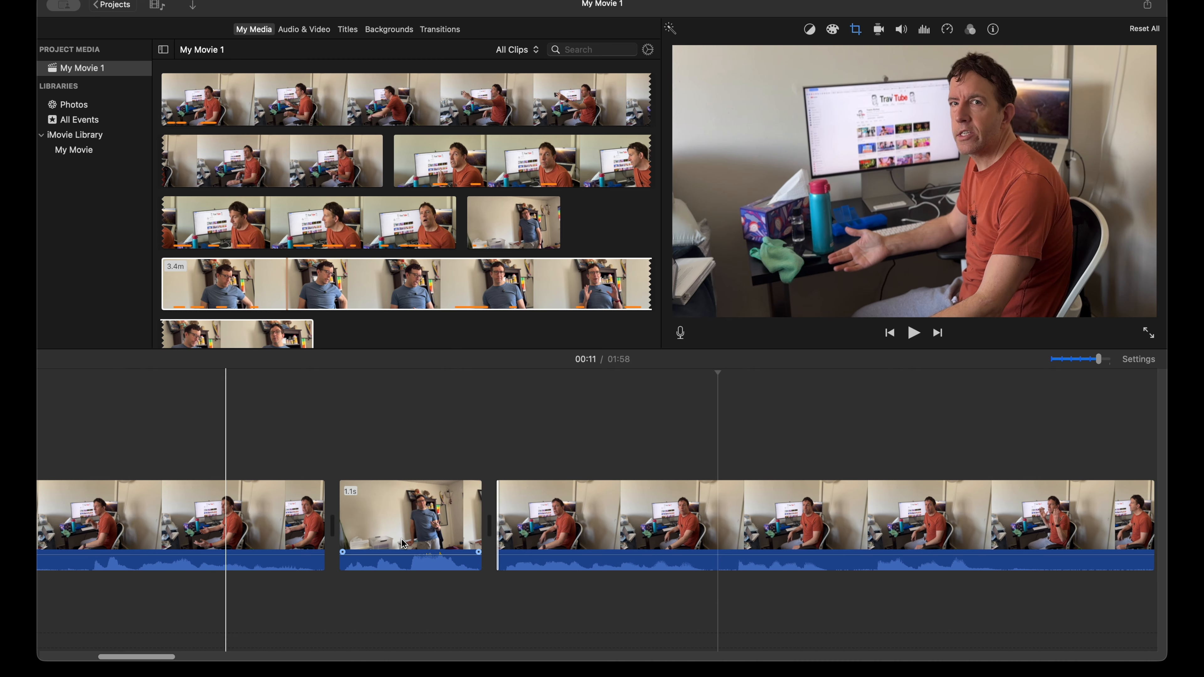
scroll(393, 536, "right", 3)
key("space")
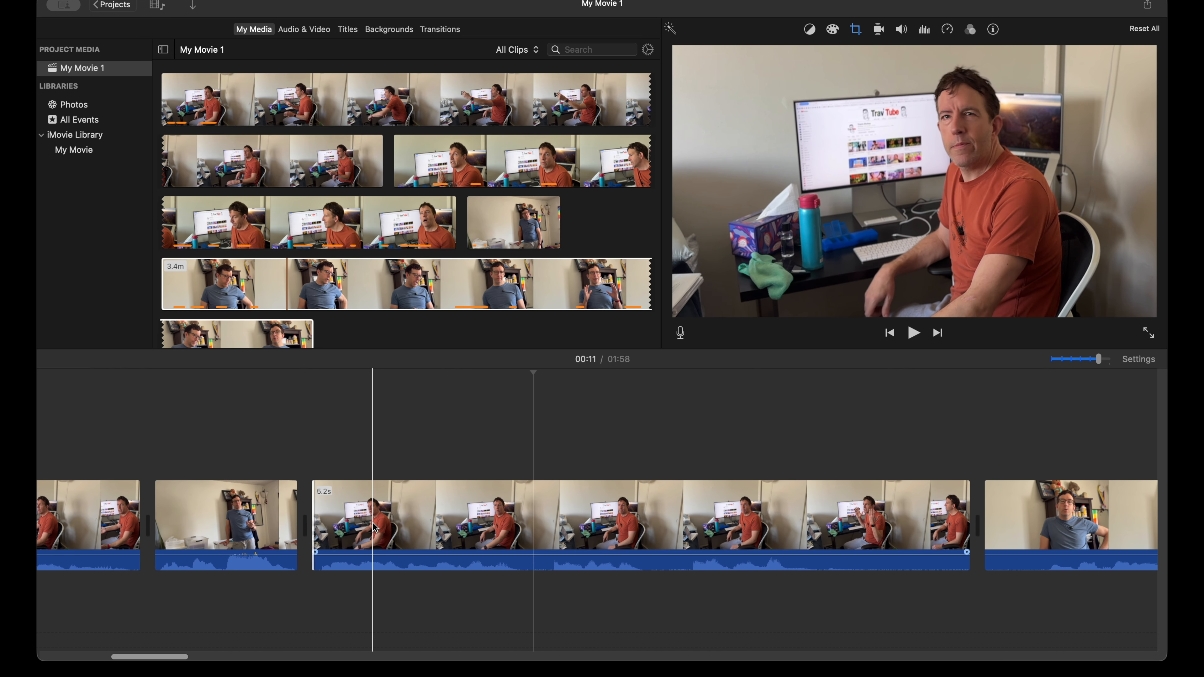
scroll(581, 545, "right", 5)
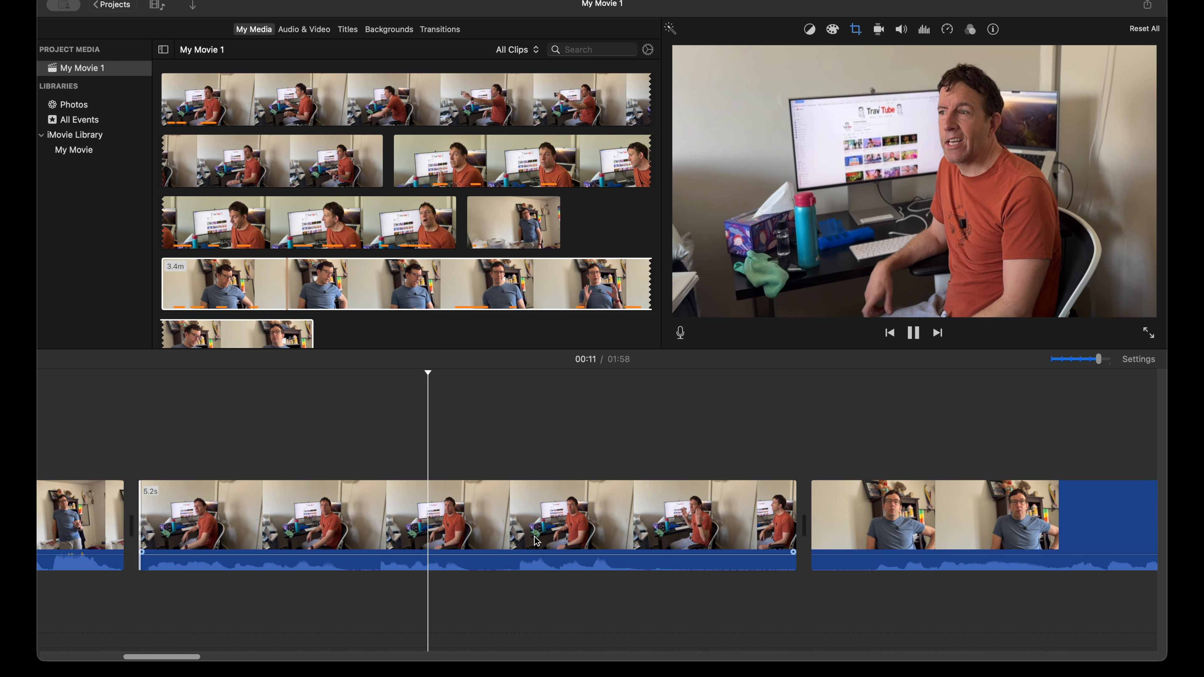
key("space")
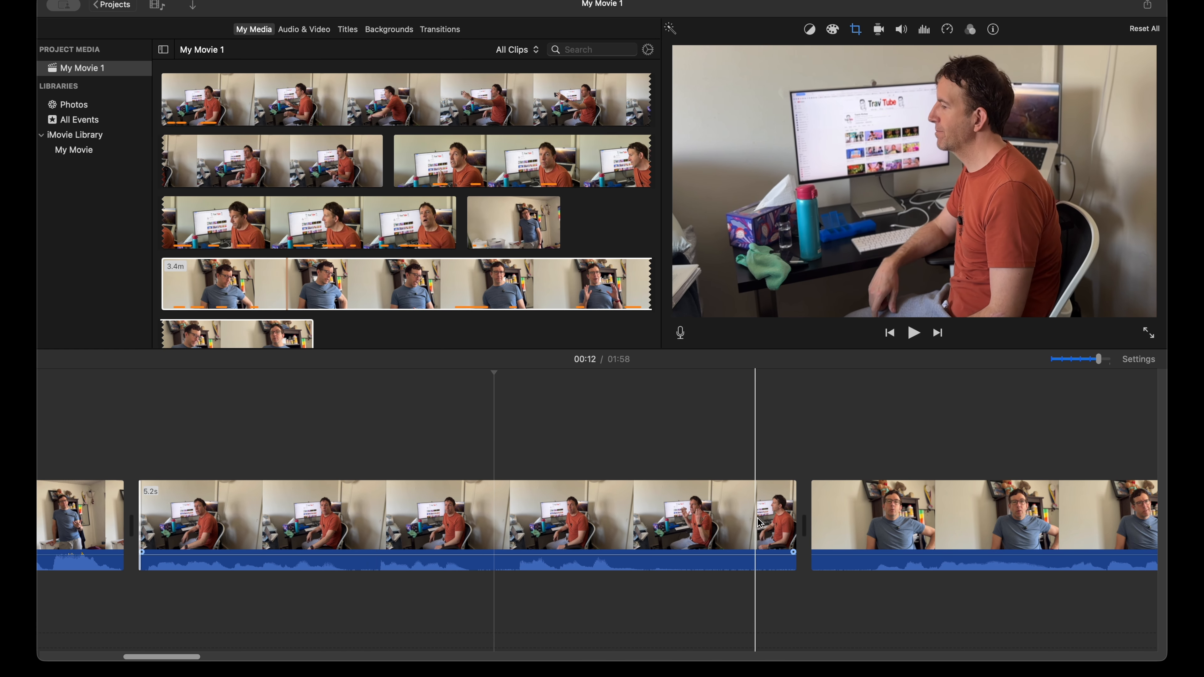
left_click_drag(785, 519, 698, 524)
key("space")
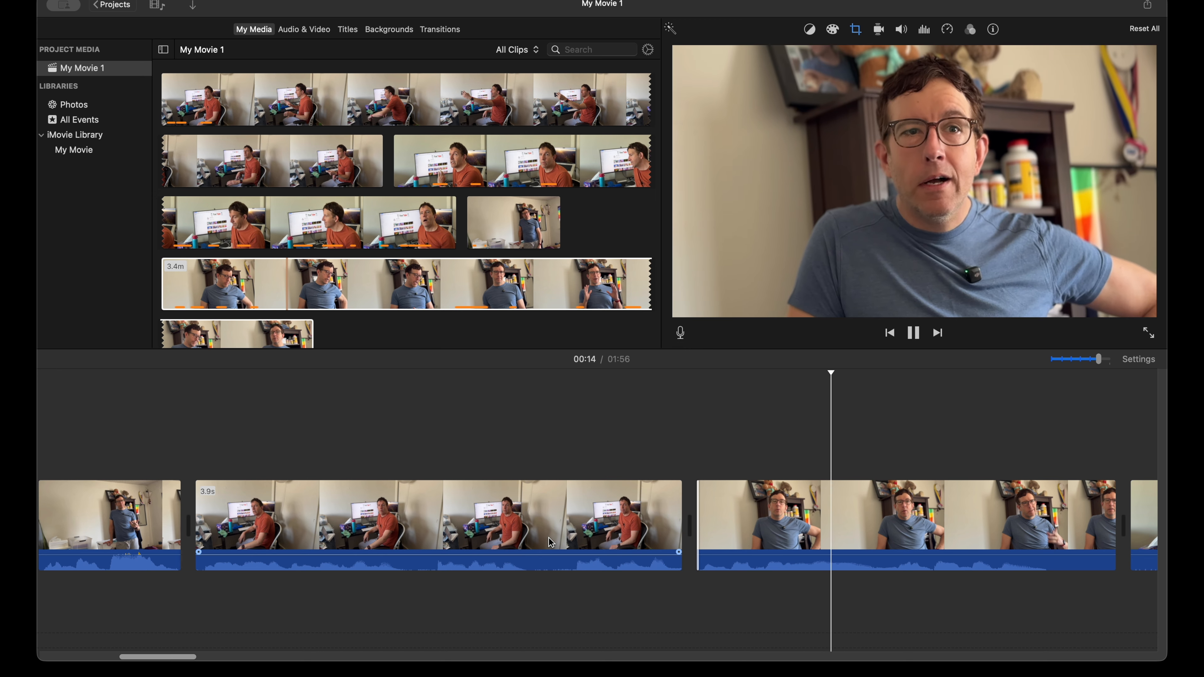
Step: Extend the end of the 3.9 s orange-shirt clip to 4.0 s and replay the cut
key("space")
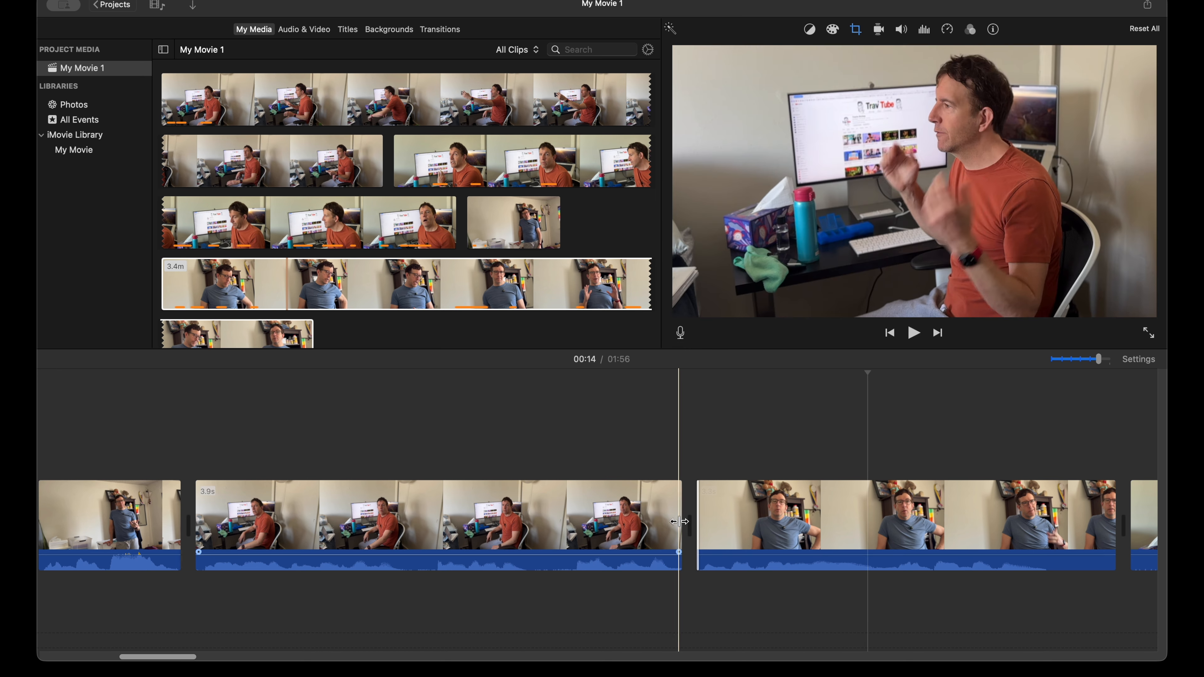
left_click_drag(677, 521, 695, 521)
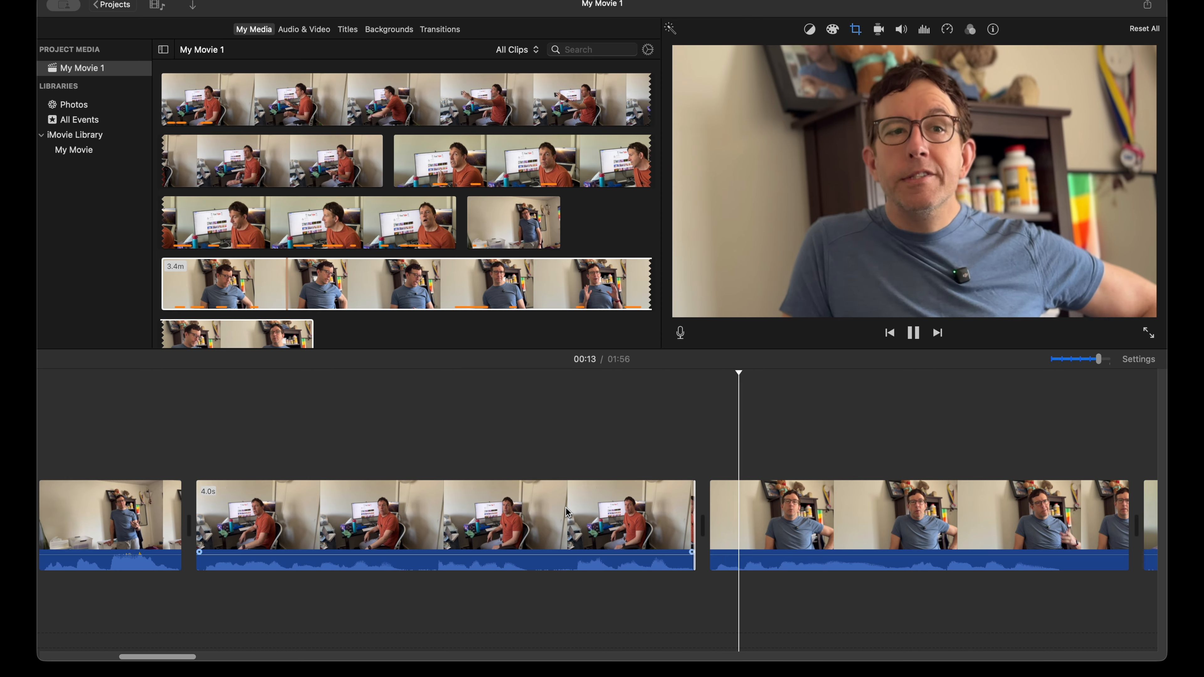
key("space")
Step: Trim the end of the 3.3 s blue-shirt clip to 2.8 s and the start of the following orange-shirt close-up to 4.2 s, and play the cut
scroll(599, 553, "right", 2)
key("space")
scroll(599, 553, "right", 5)
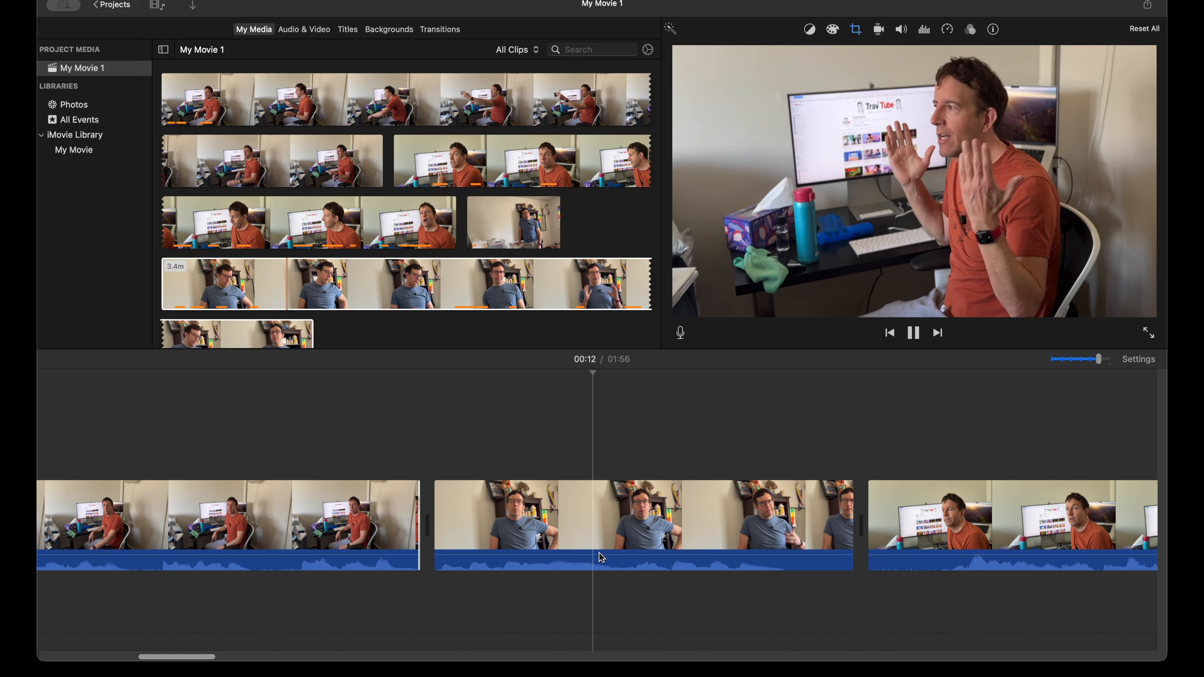
scroll(749, 532, "right", 4)
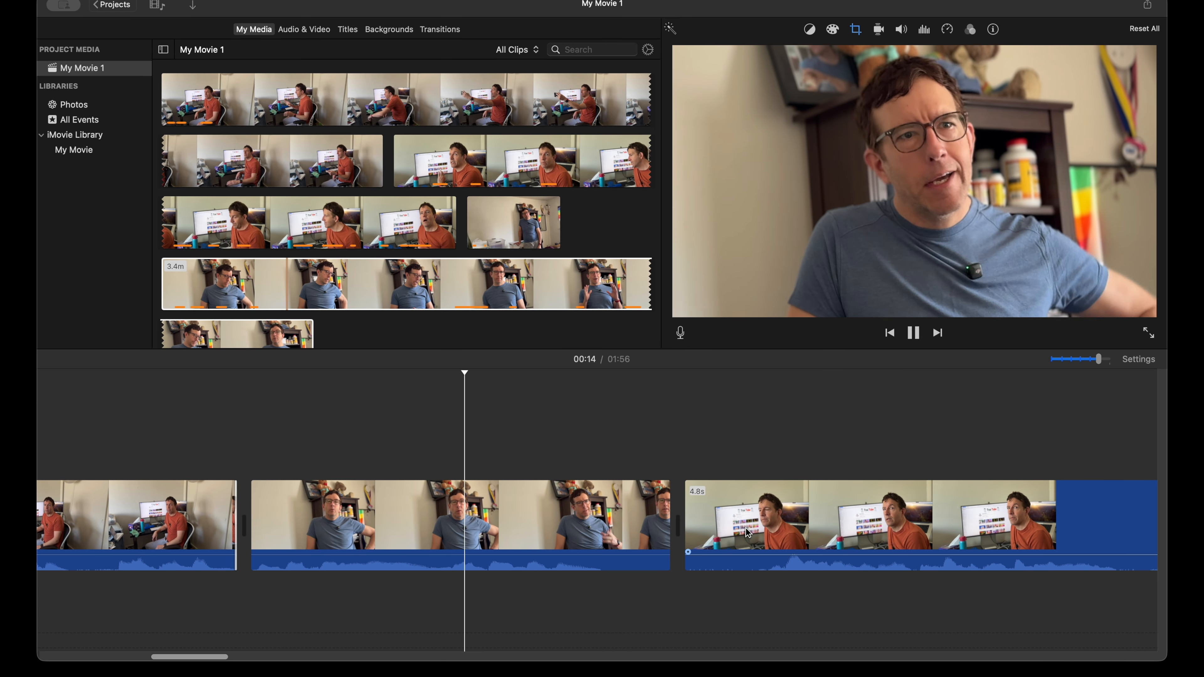
key("space")
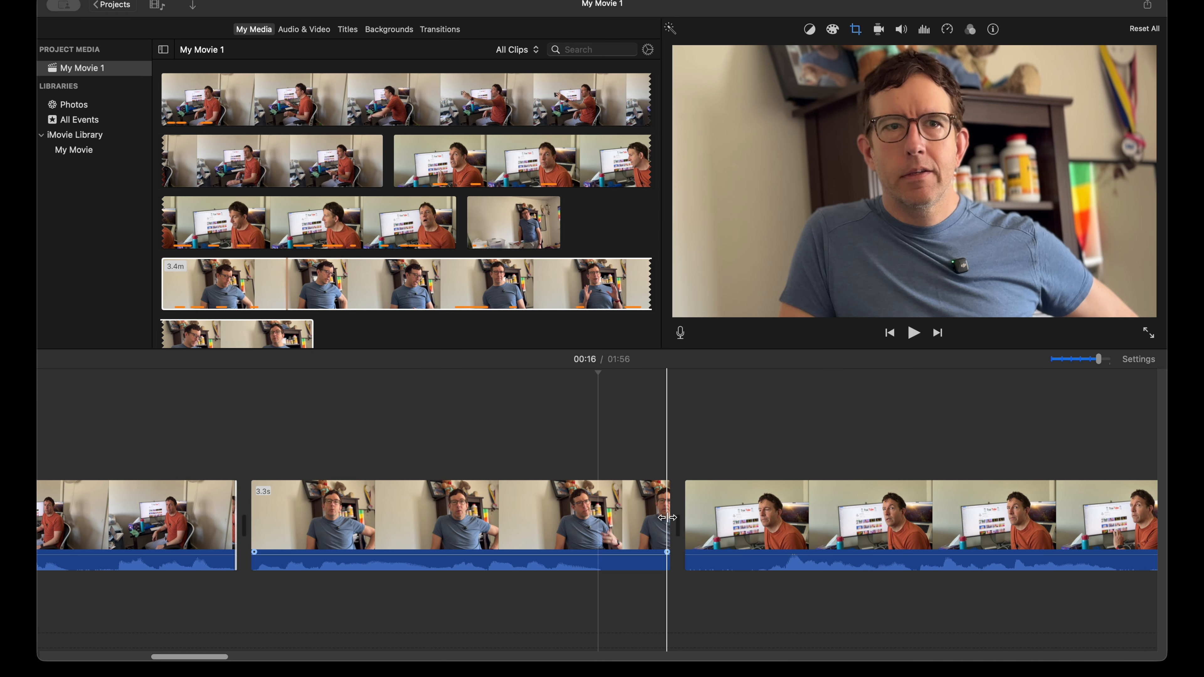
left_click_drag(667, 518, 696, 521)
key("space")
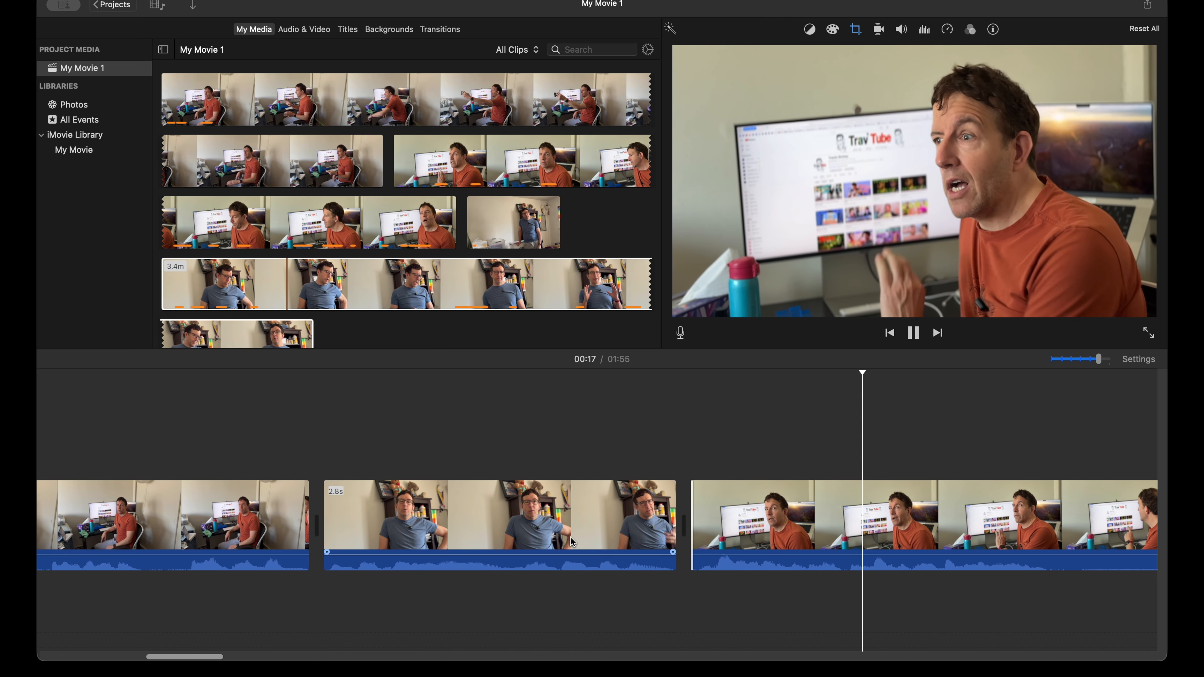
key("space")
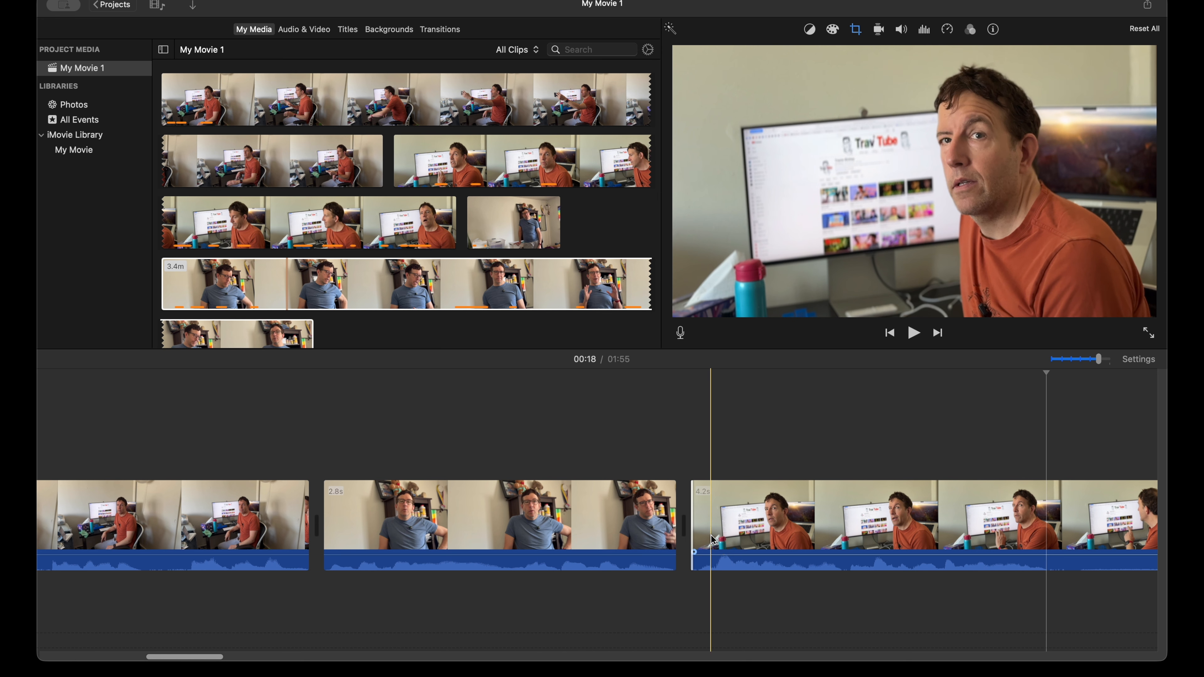
Step: Trim the end of the 4.2 s orange-shirt close-up to about 2.9 s and the start of the next blue-shirt clip to 4.2 s, and play the cut
scroll(715, 529, "right", 10)
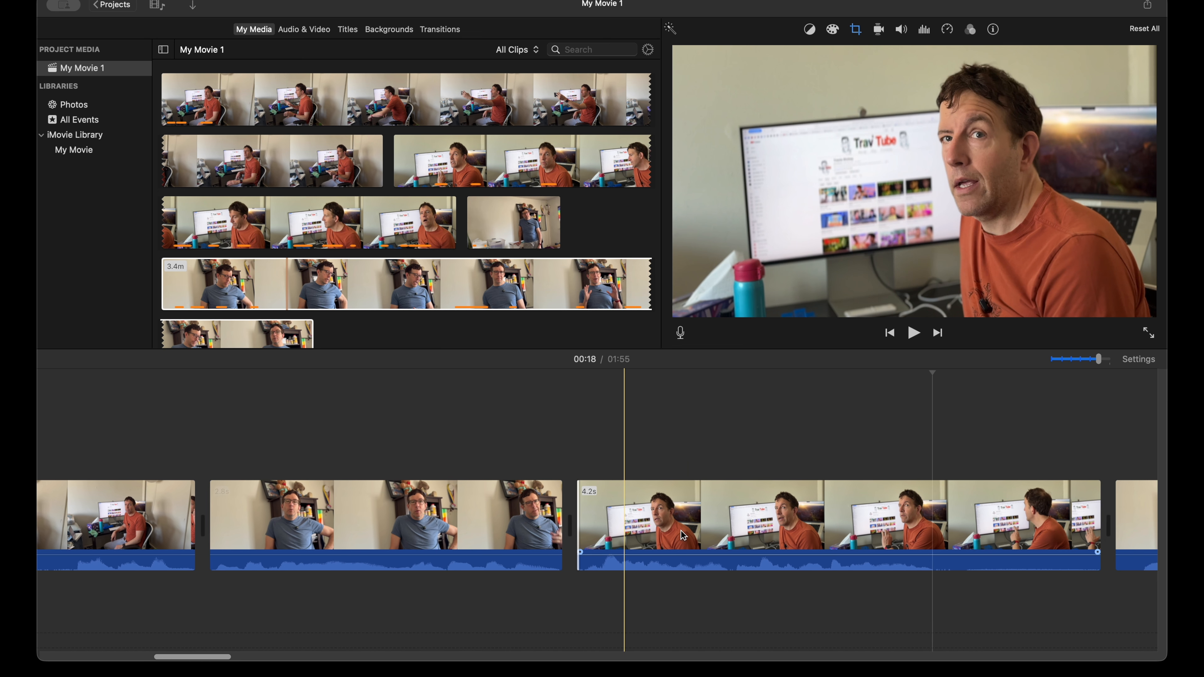
scroll(660, 533, "right", 2)
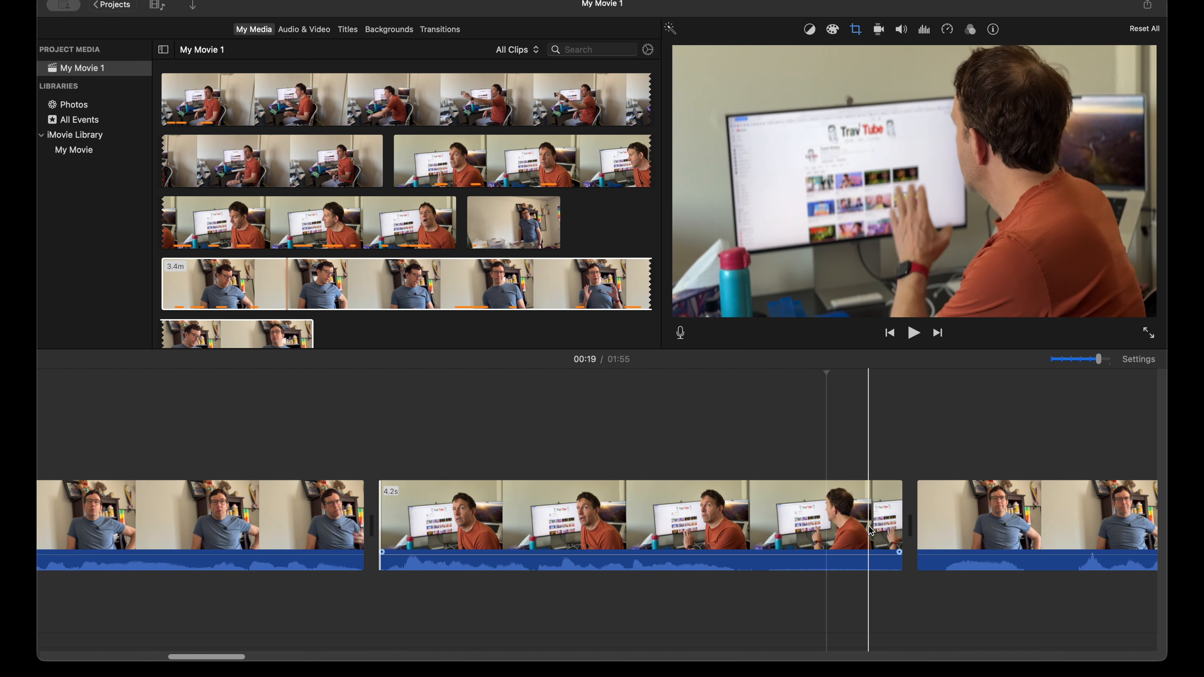
left_click_drag(895, 519, 783, 520)
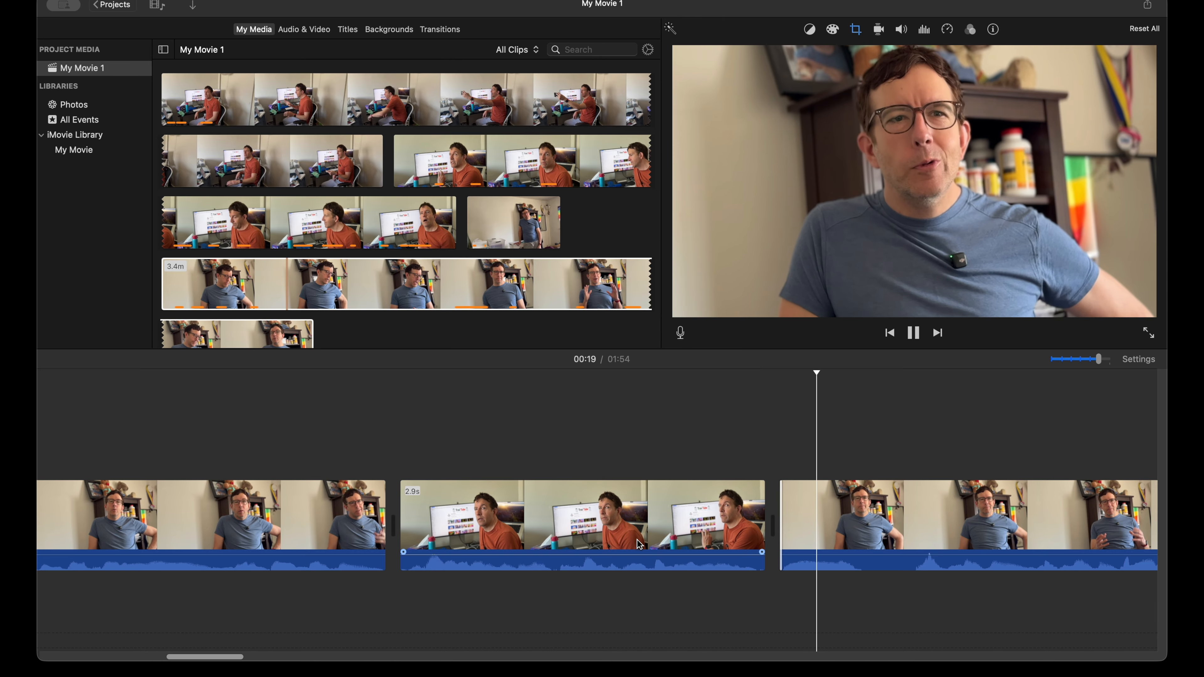
key("space")
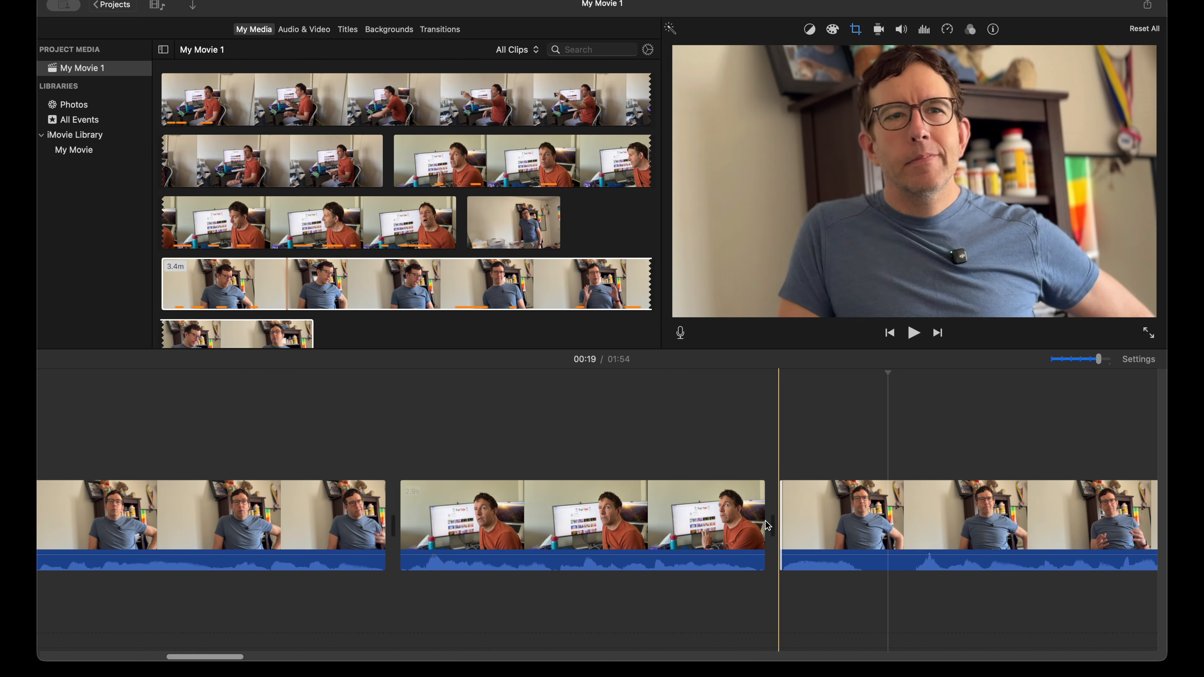
Step: Trim the end of the 4.2 s blue-shirt clip to 3.6 s, cut the pause at the start of the next orange-shirt clip, and play the cut
scroll(690, 516, "right", 5)
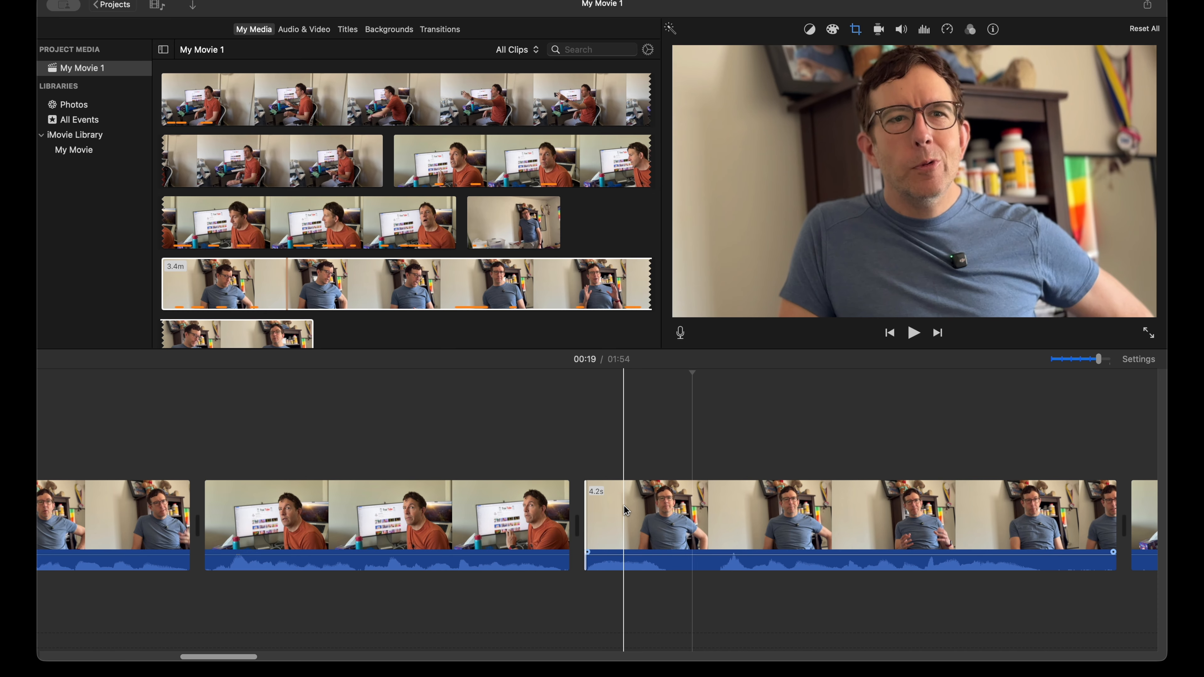
scroll(626, 510, "right", 4)
key("space")
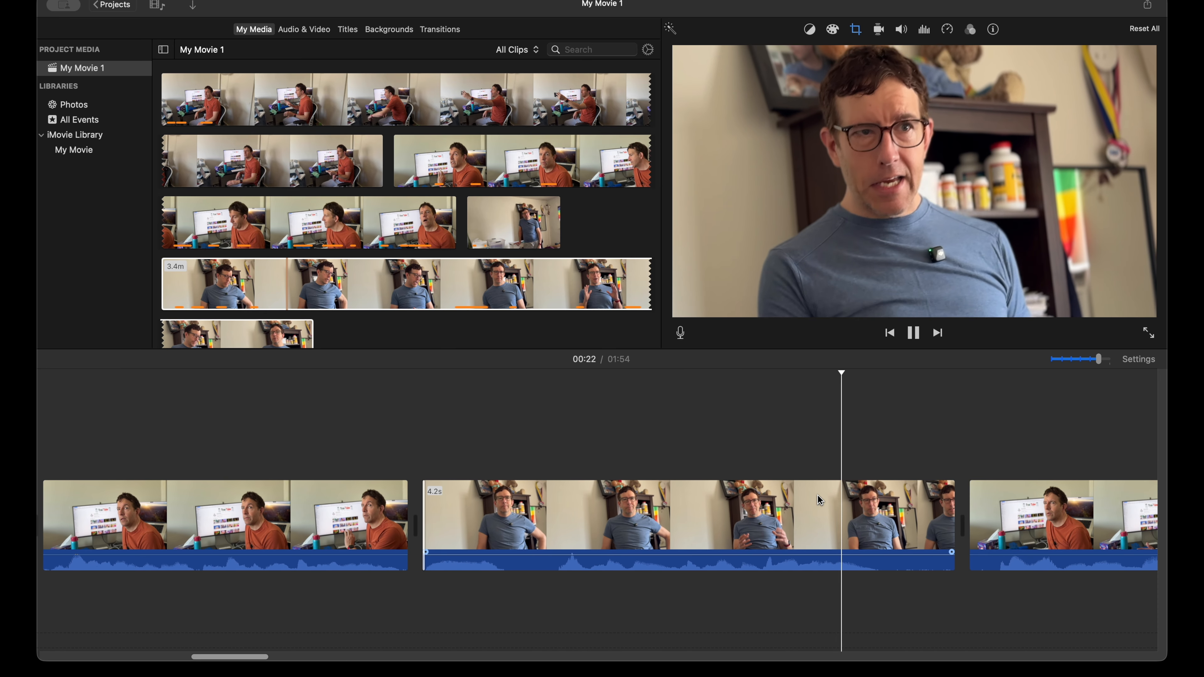
key("space")
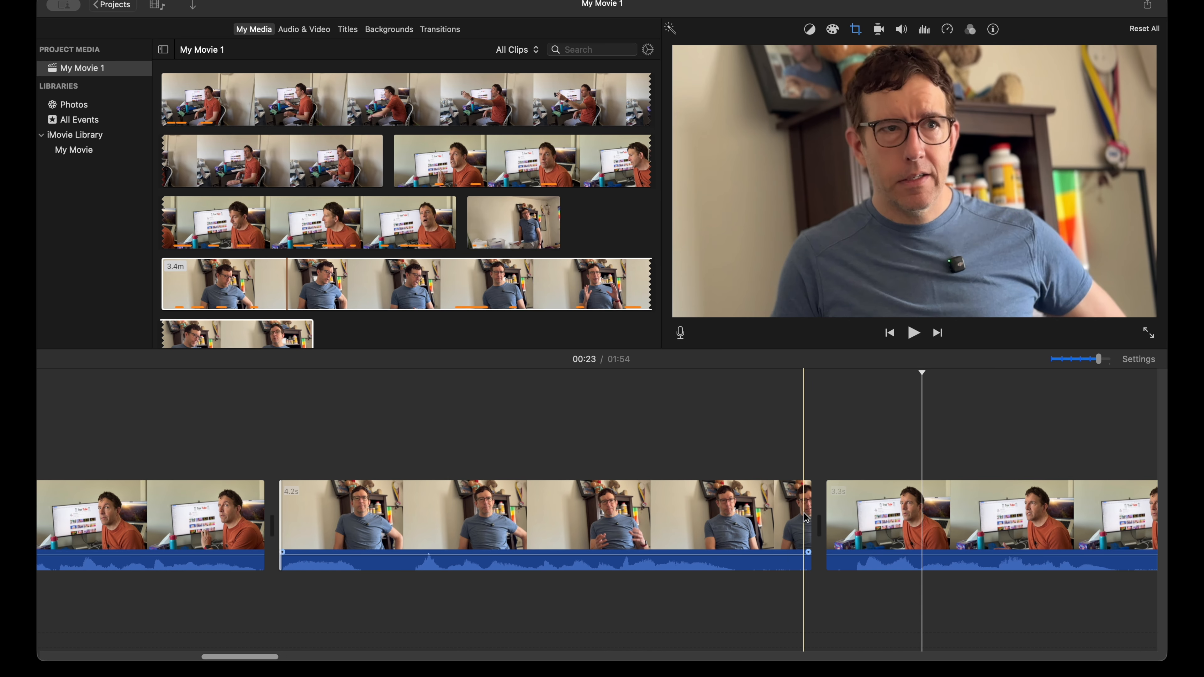
left_click_drag(812, 516, 778, 515)
key("space")
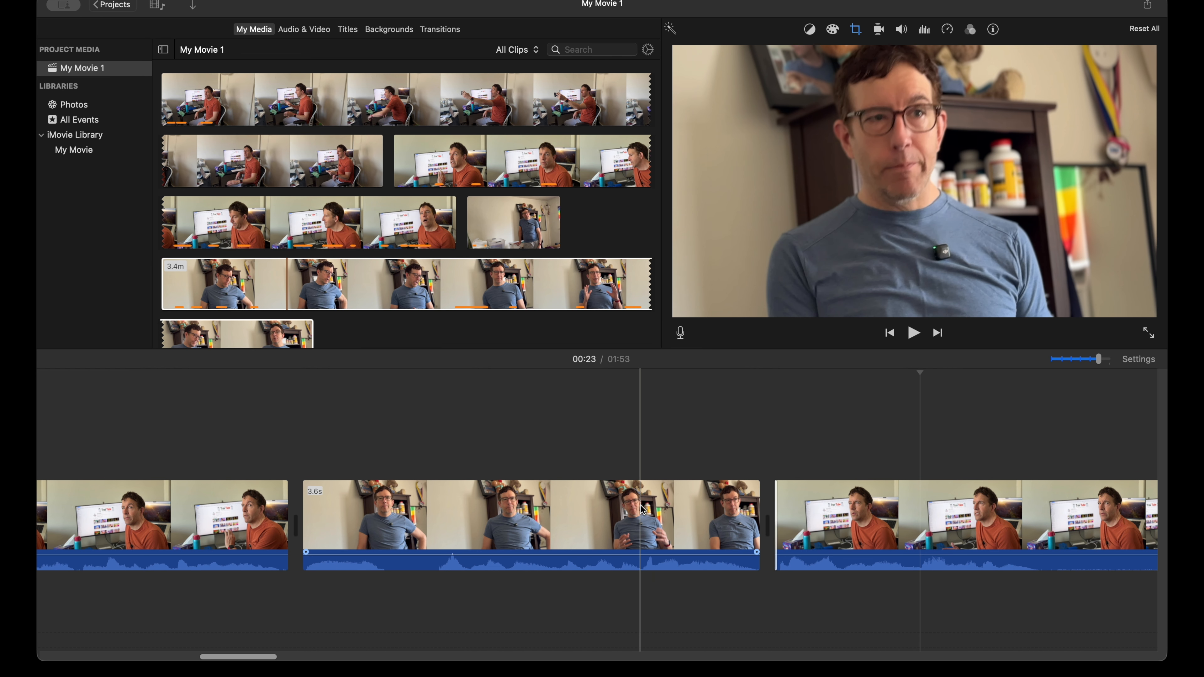
Step: Trim the end of the 3.1 s orange-shirt clip to 2.1 s and the start of the next blue-shirt clip to 3.2 s, and play the cut
scroll(642, 510, "right", 5)
key("space")
scroll(640, 507, "right", 4)
key("space")
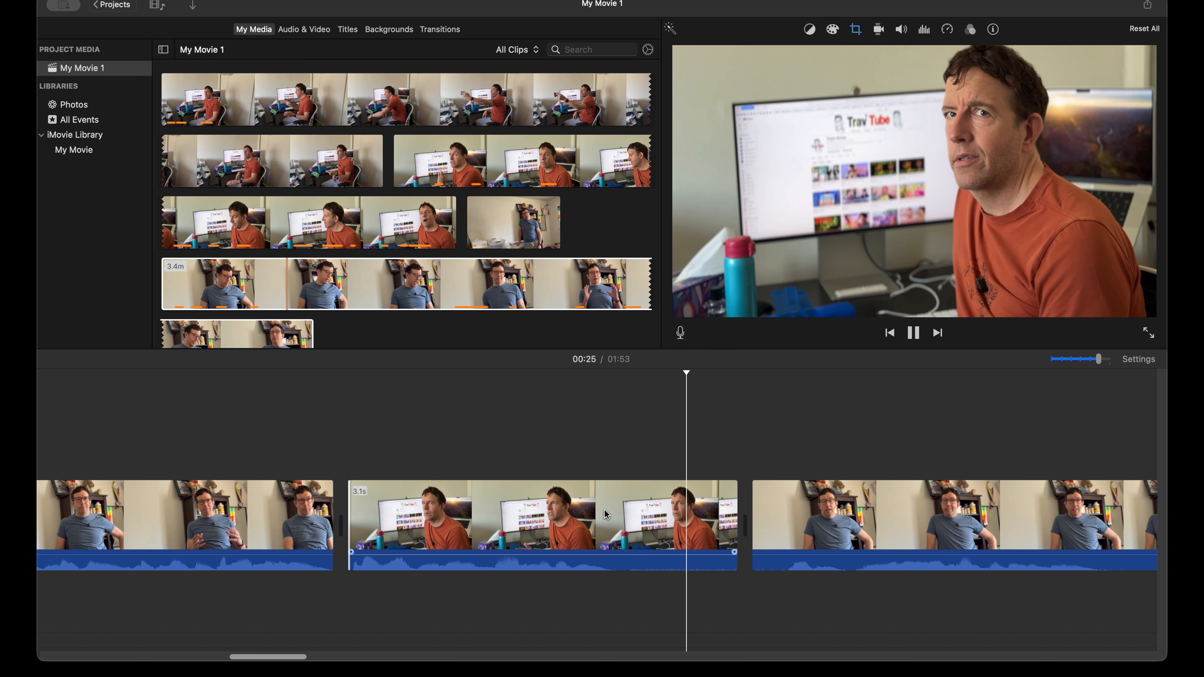
key("space")
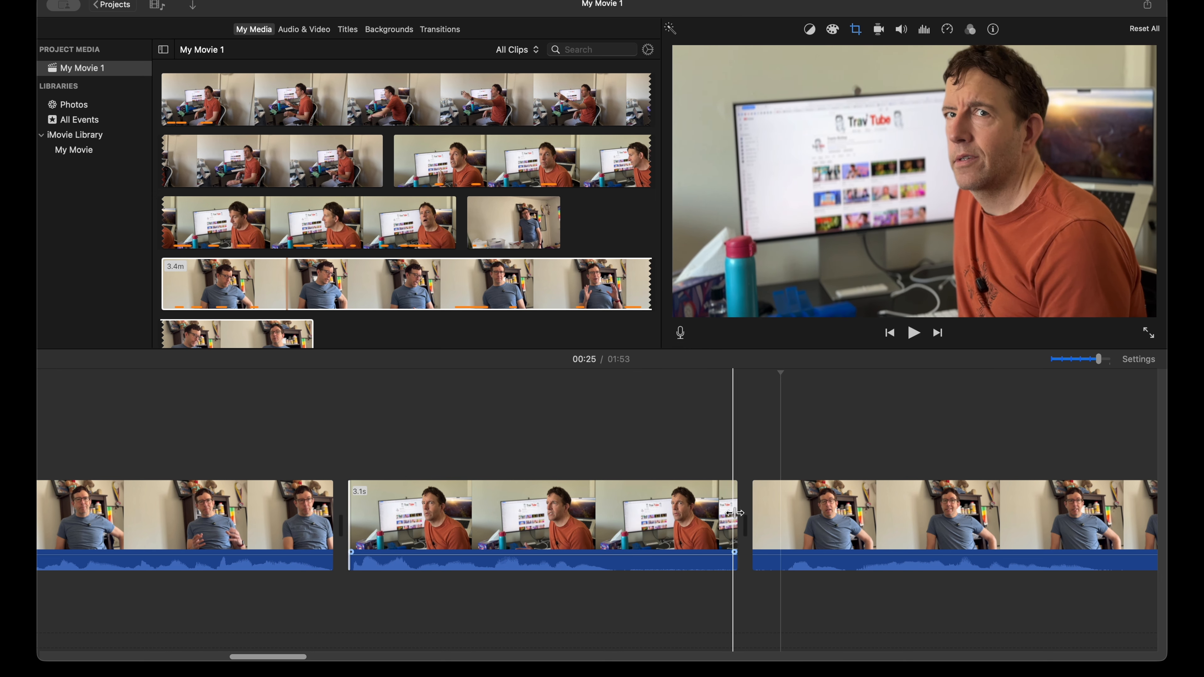
left_click_drag(735, 512, 613, 513)
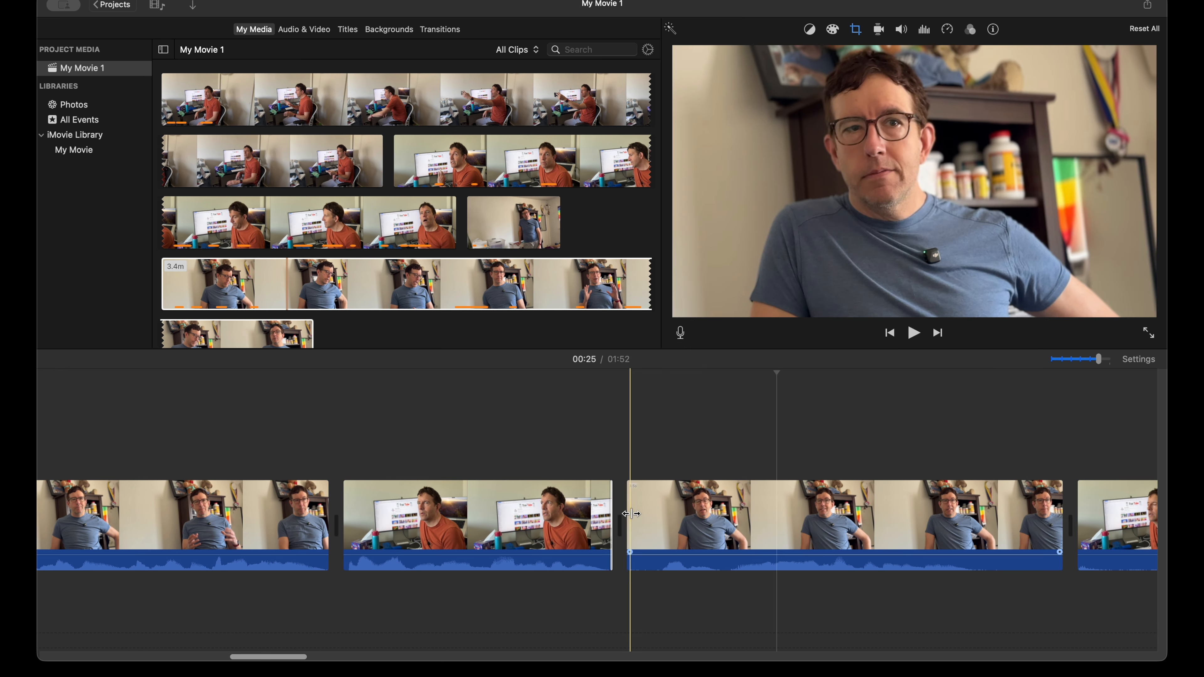
key("space")
key("space")
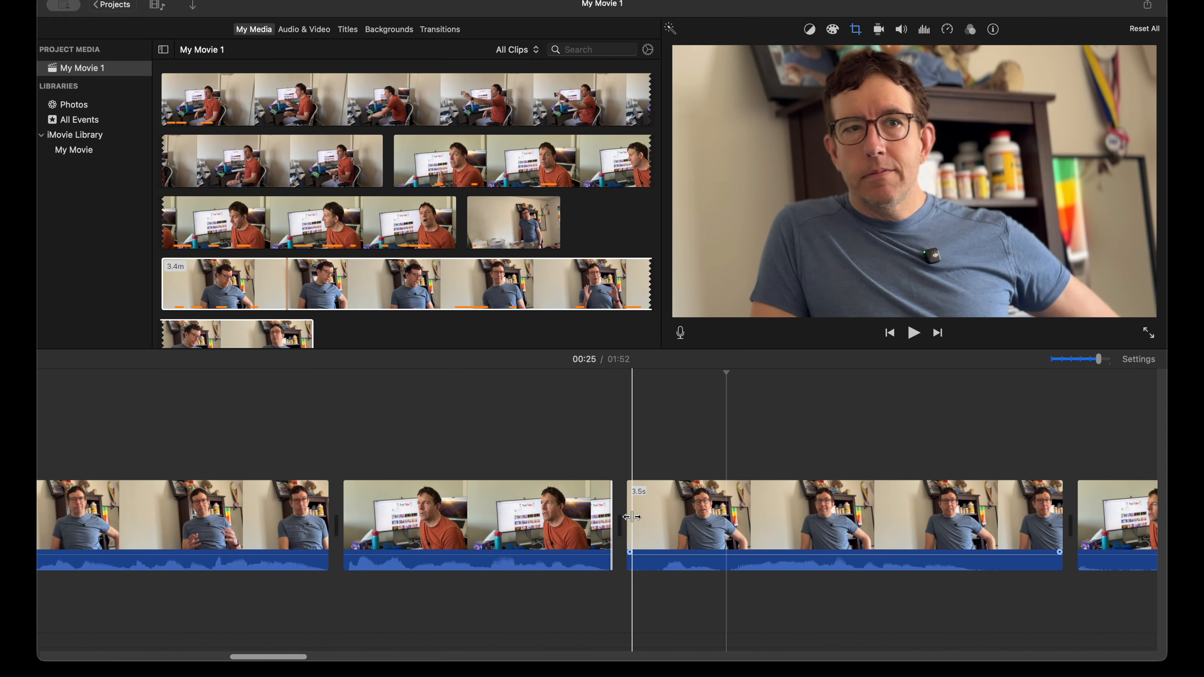
left_click_drag(631, 517, 655, 517)
key("space")
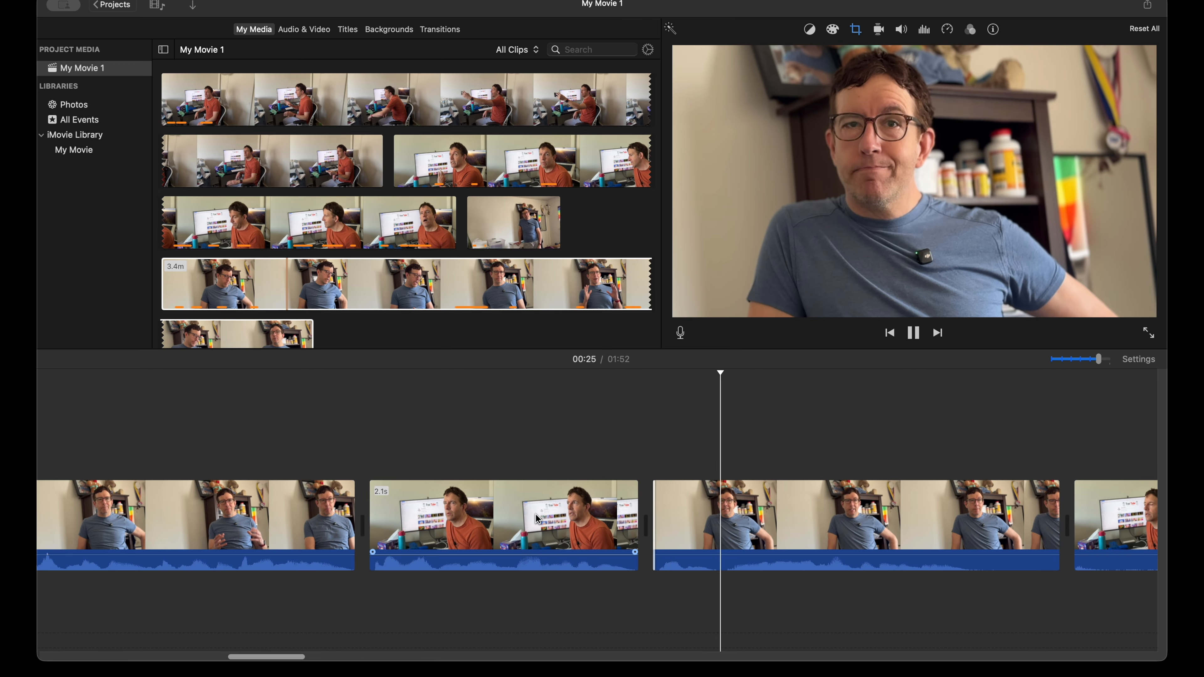
Step: Trim the end of the 3.2 s blue-shirt clip to 2.6 s and the start of the next orange-shirt clip to 4.5 s, and play the cut
scroll(539, 518, "right", 5)
scroll(539, 518, "right", 4)
key("space")
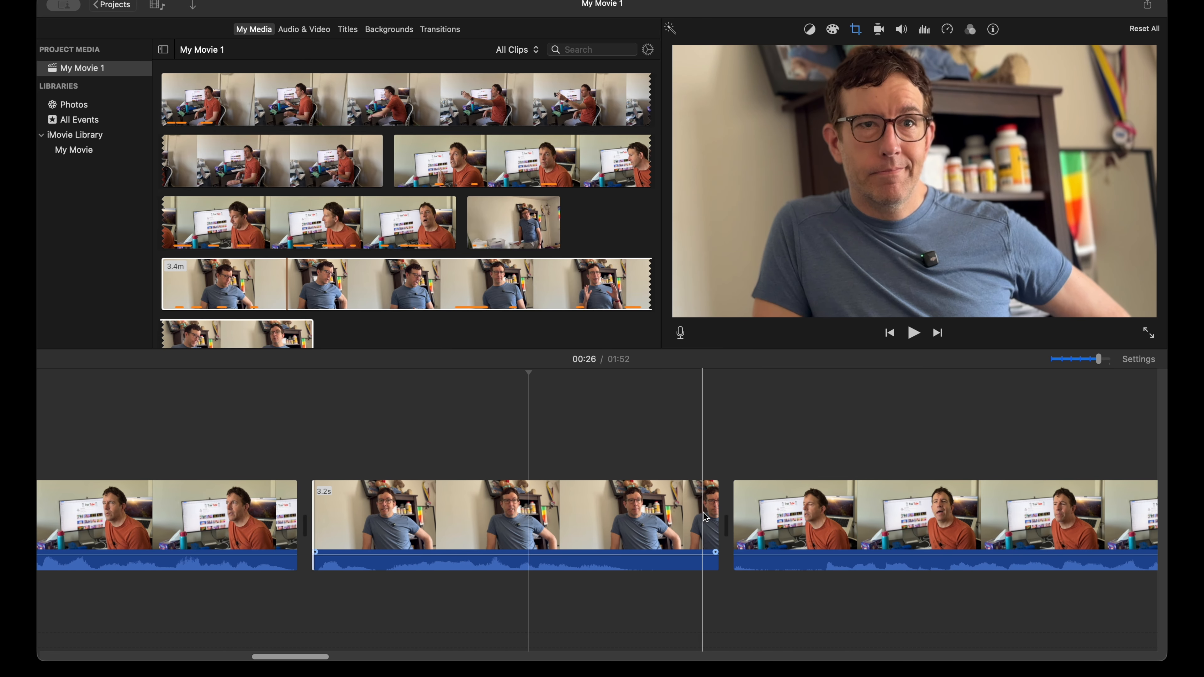
left_click_drag(712, 523, 738, 521)
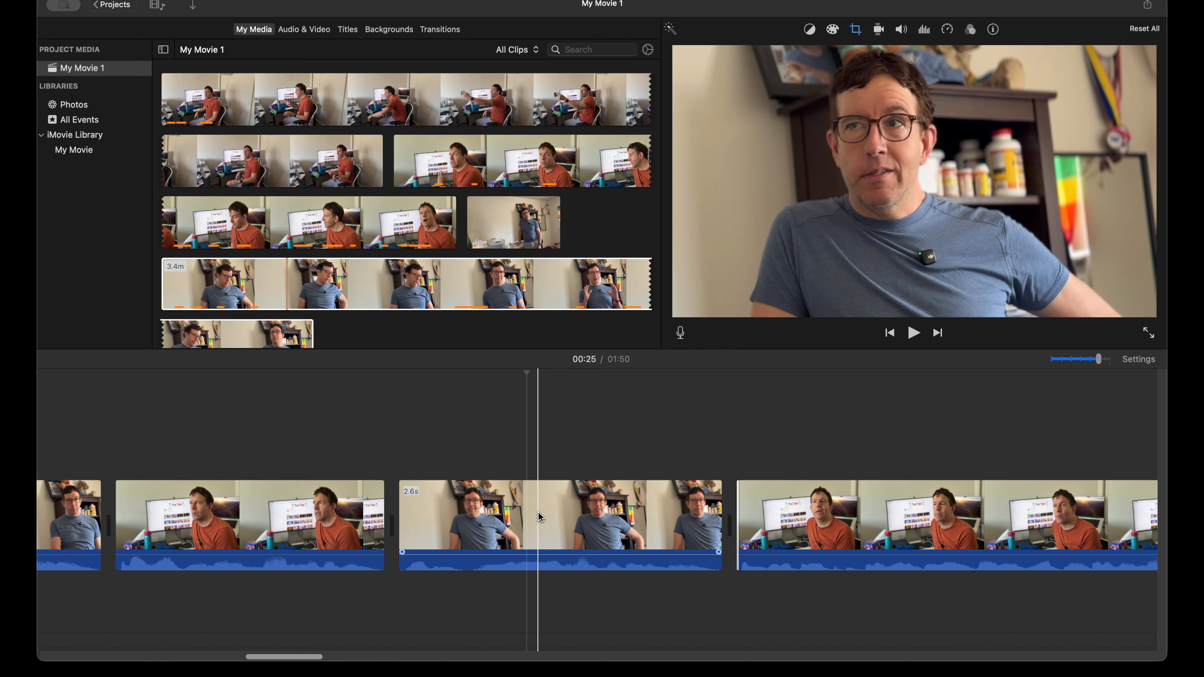
key("space")
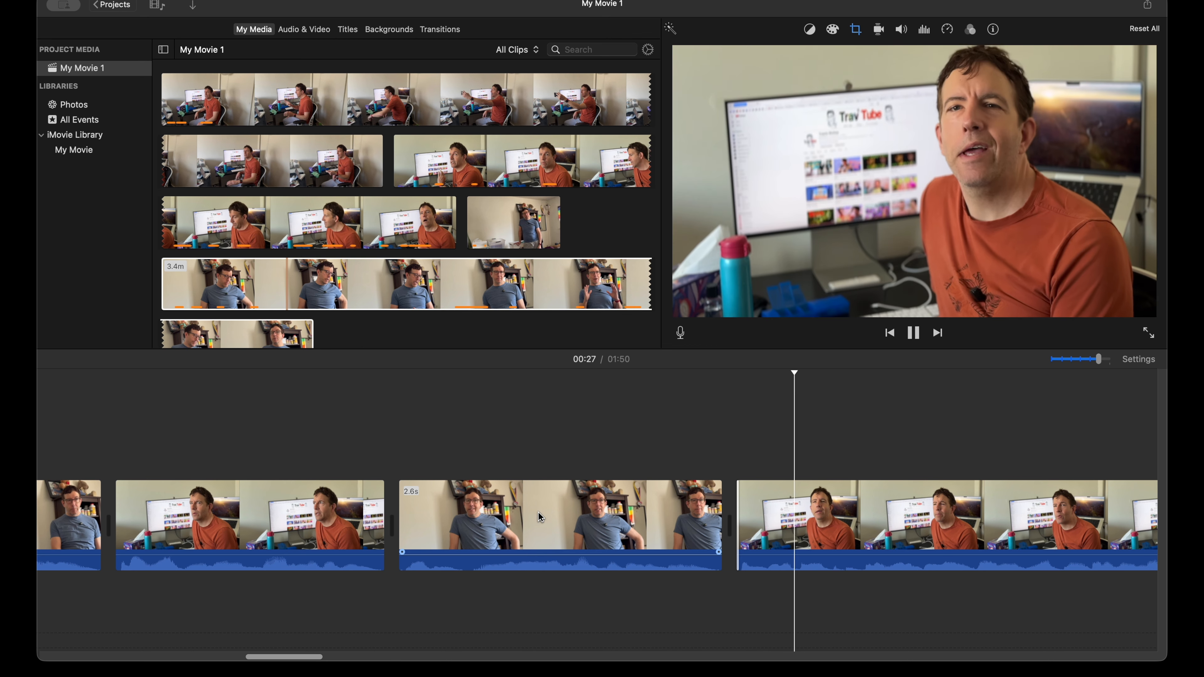
Step: Extend the start of the 4.5 s orange-shirt clip to 4.6 s and play through the clip
scroll(538, 512, "right", 2)
key("space")
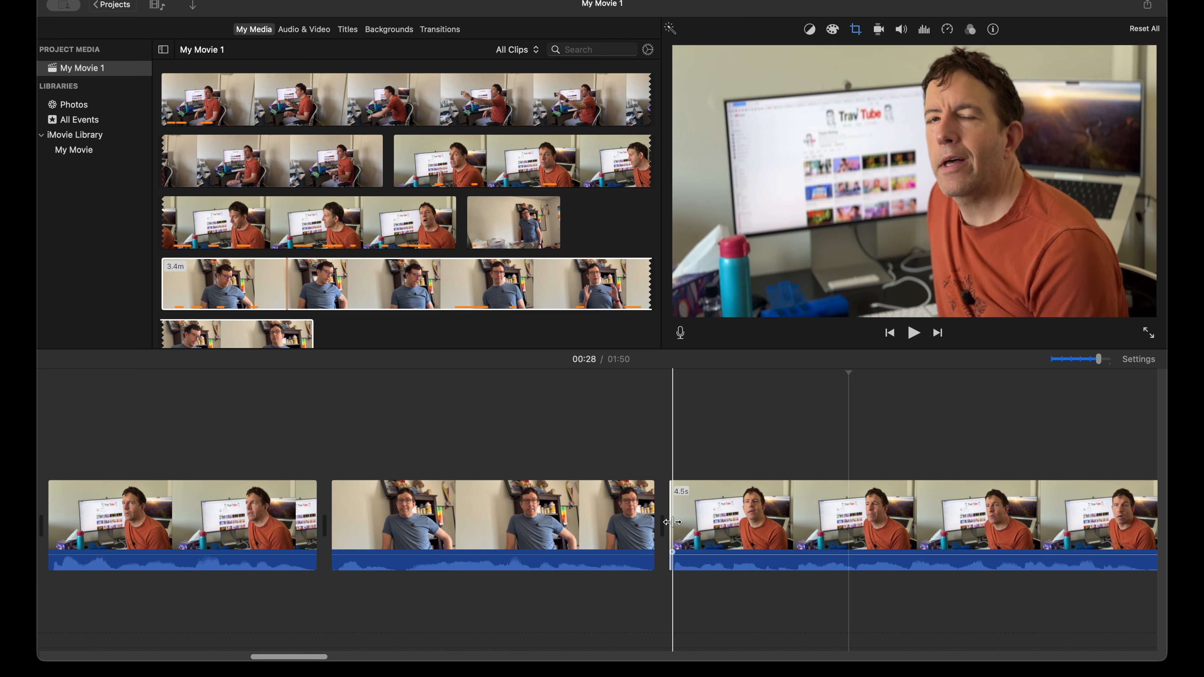
left_click_drag(669, 521, 666, 522)
key("space")
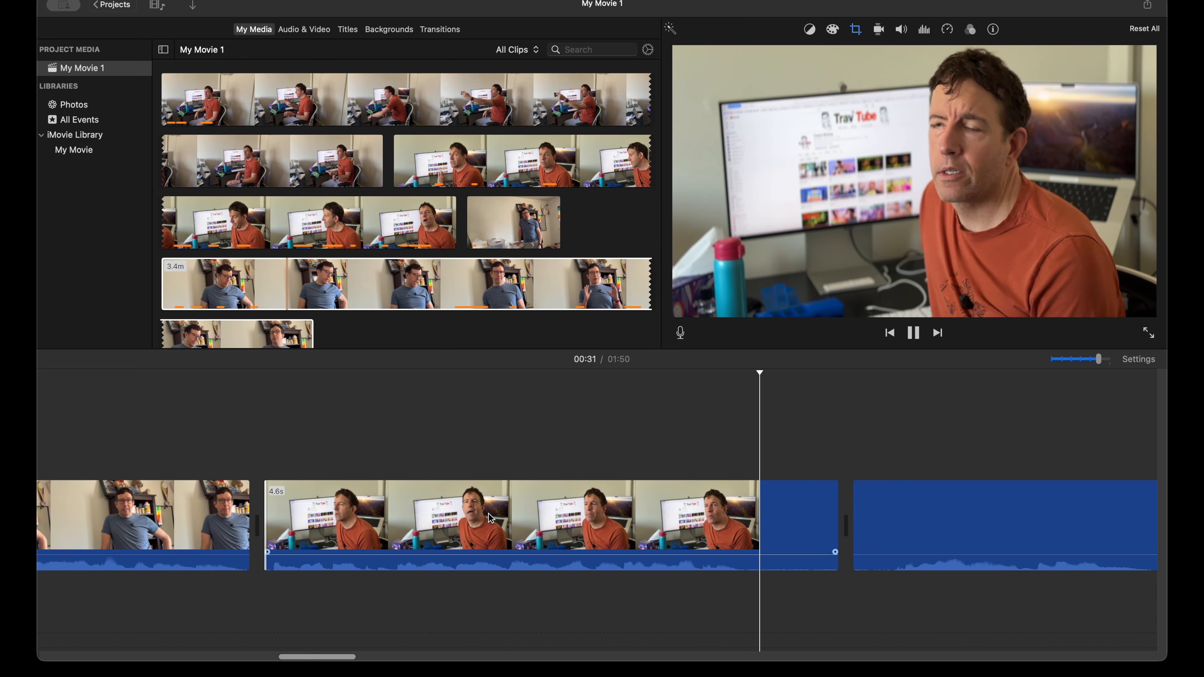
Step: Trim the end of the 4.6 s orange-shirt clip to 3.9 s and the start of the next blue-shirt clip to 2.6 s, and play the cut
key("space")
left_click_drag(836, 514, 780, 522)
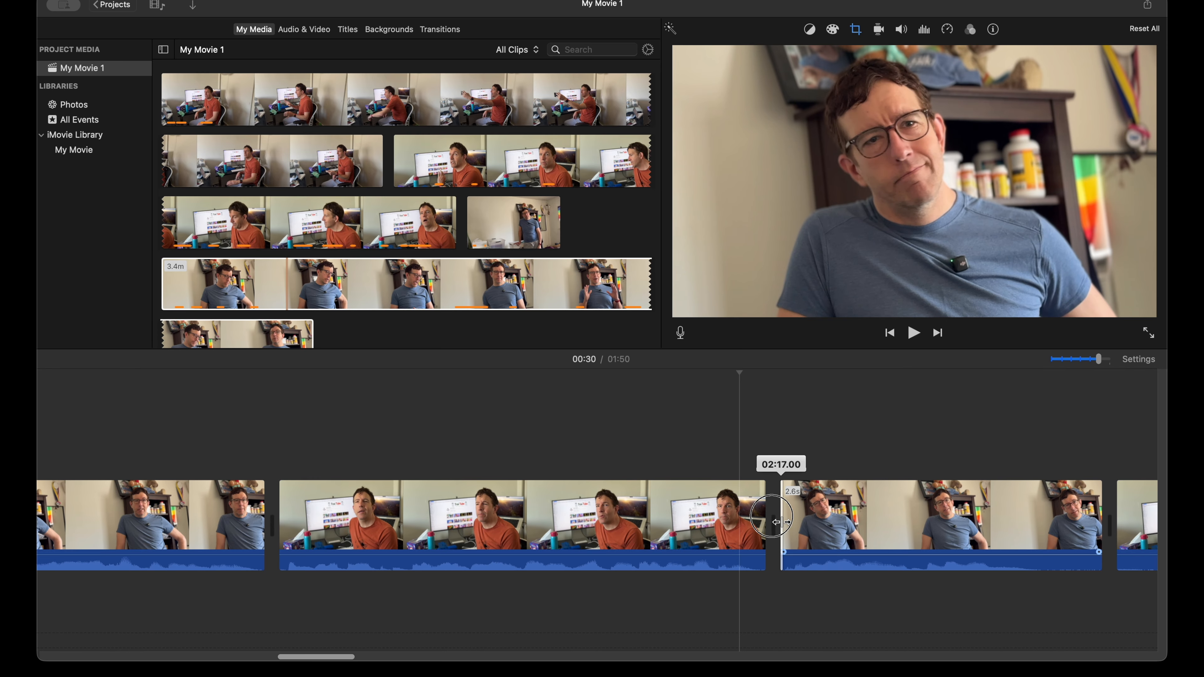
left_click(724, 519)
key("space")
key("space")
scroll(776, 528, "right", 5)
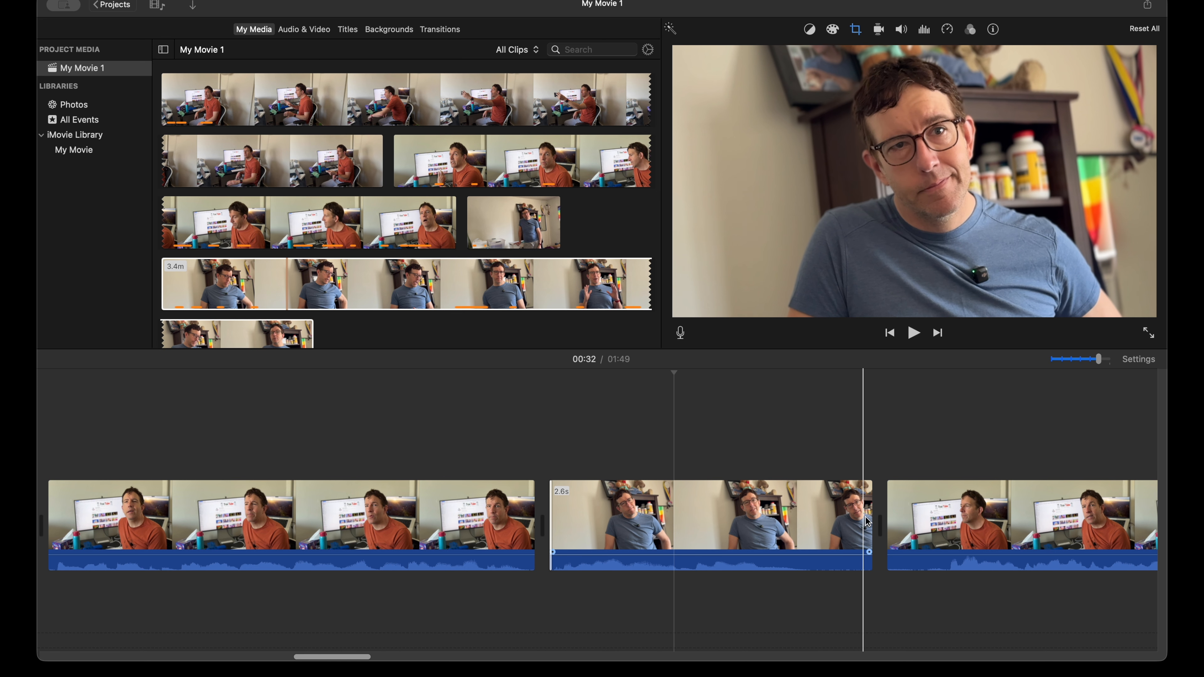
Step: Trim the end of the 2.6 s blue-shirt clip to 2.1 s and the start of the next orange-shirt clip to 5.5 s, and replay the cut
left_click_drag(870, 518, 808, 522)
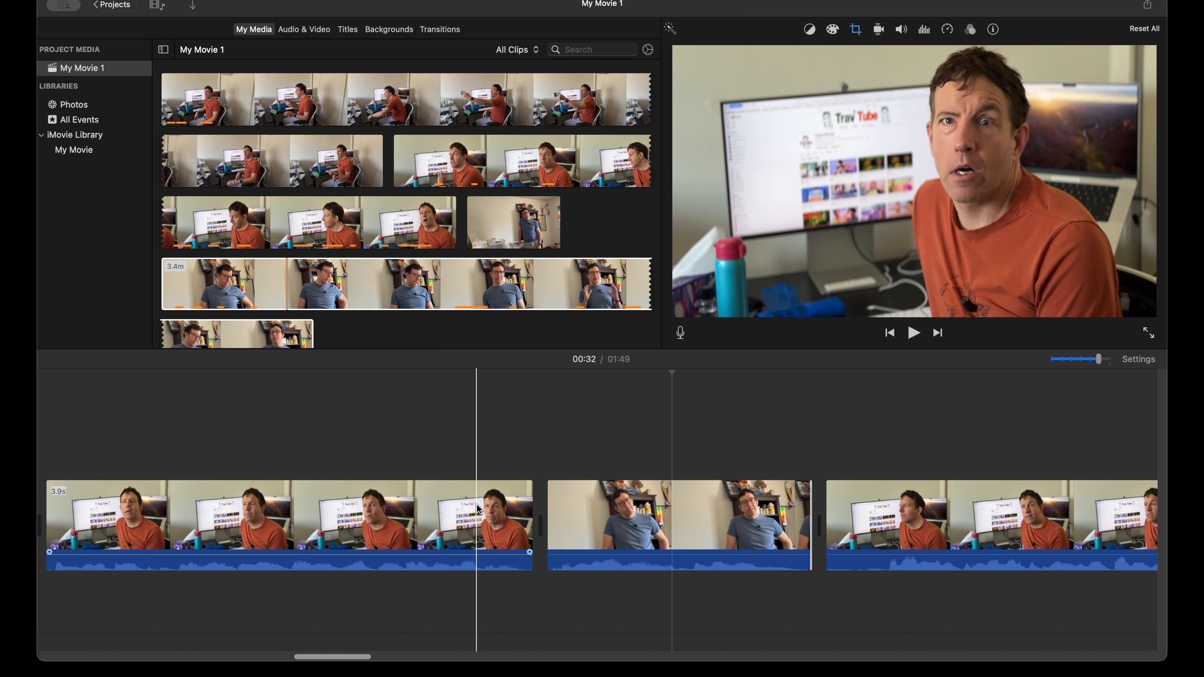
key("space")
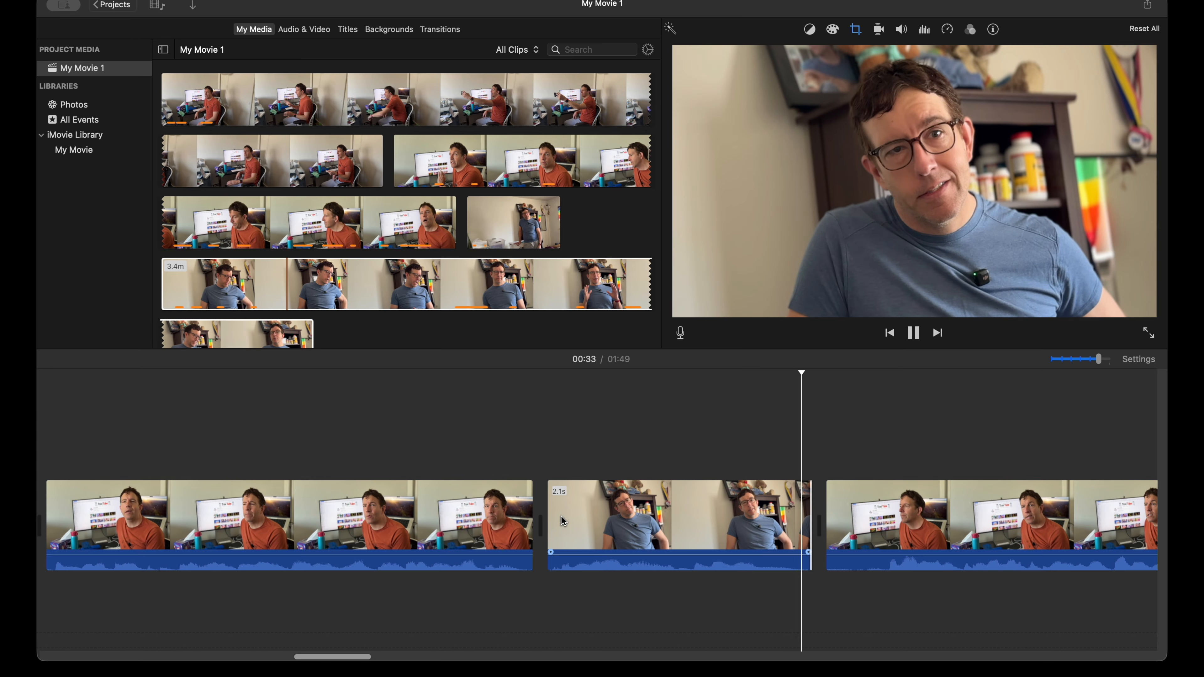
key("space")
left_click_drag(827, 523, 883, 522)
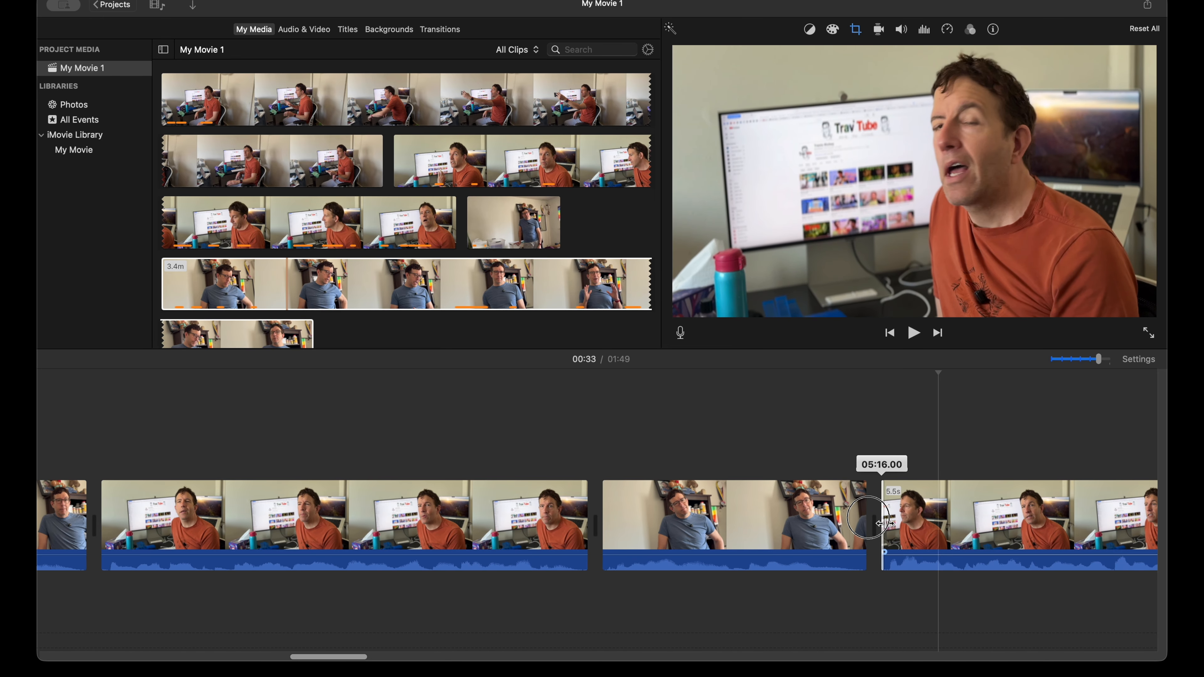
key("space")
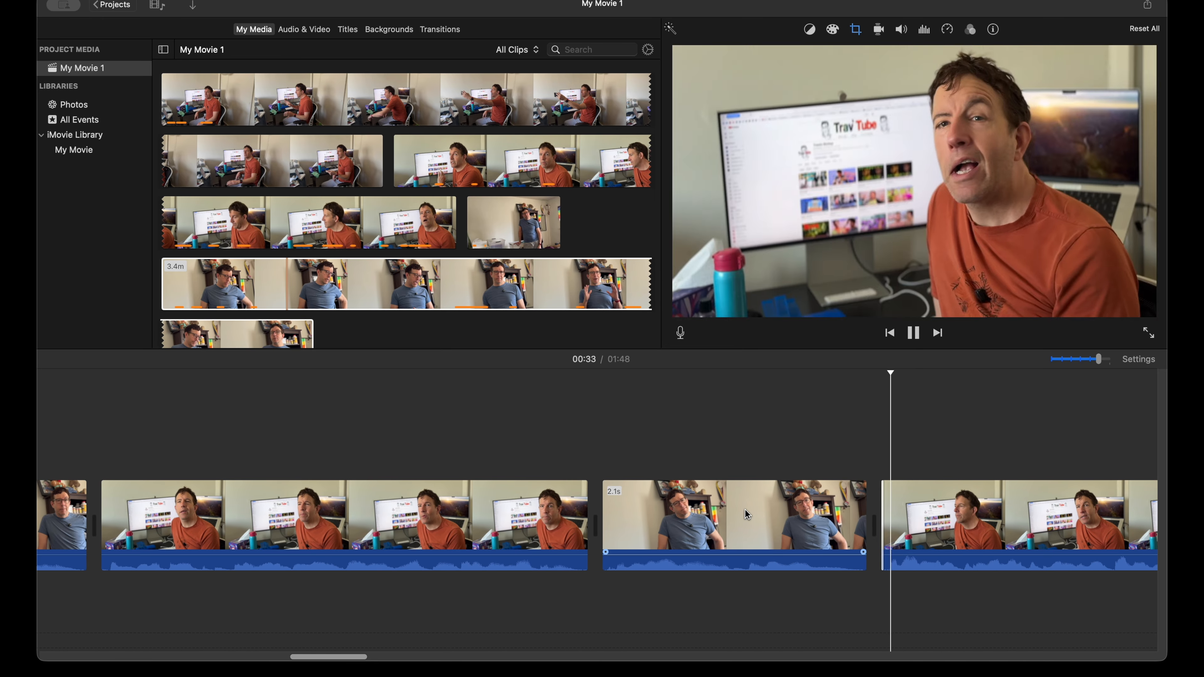
key("space")
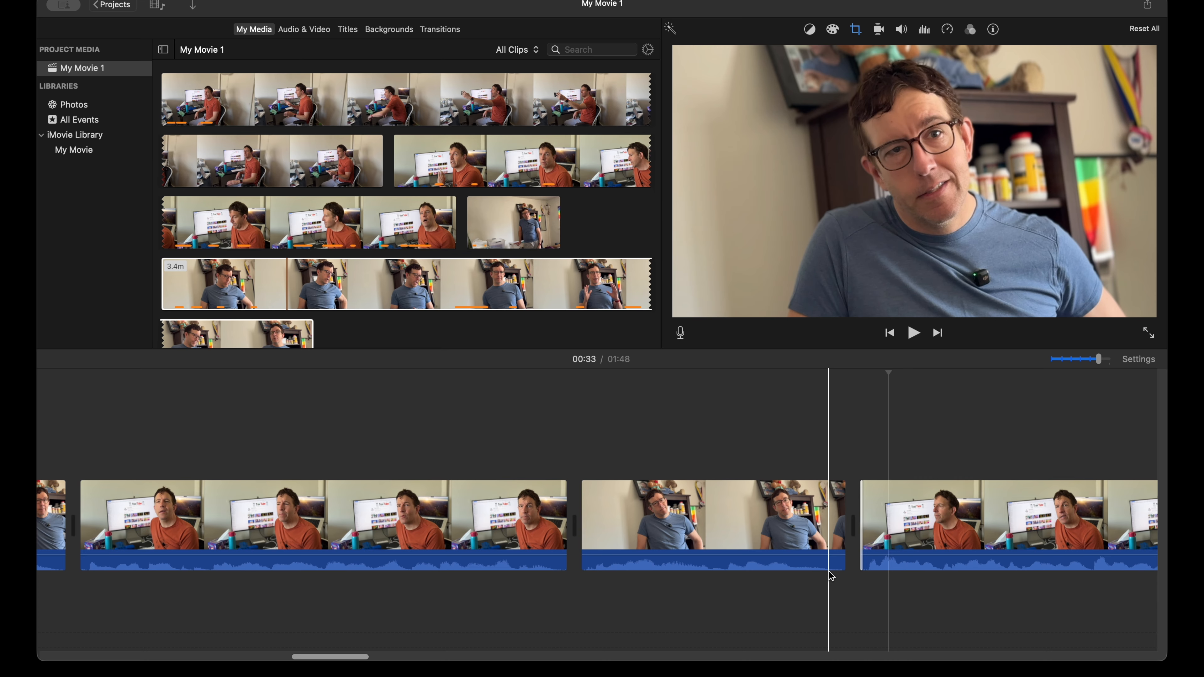
scroll(730, 568, "right", 3)
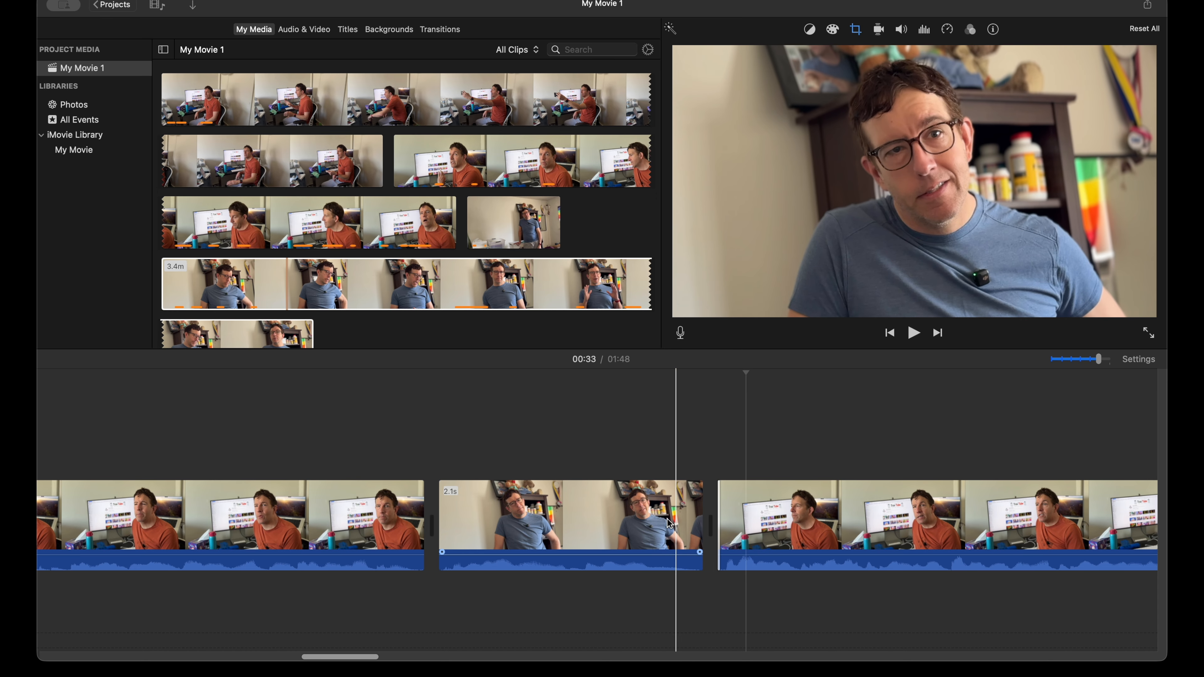
key("space")
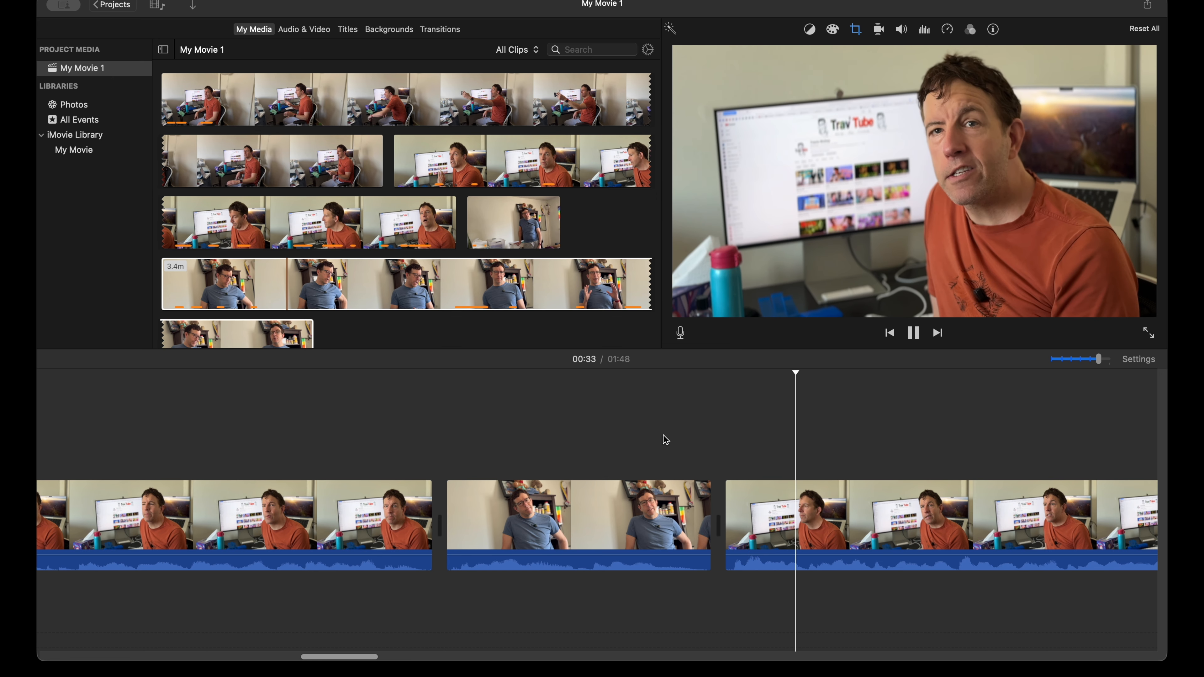
key("space")
Step: Cut the trailing pause off the end of the 5.5 s orange-shirt clip and play on through the long blue-shirt clip
scroll(711, 474, "right", 5)
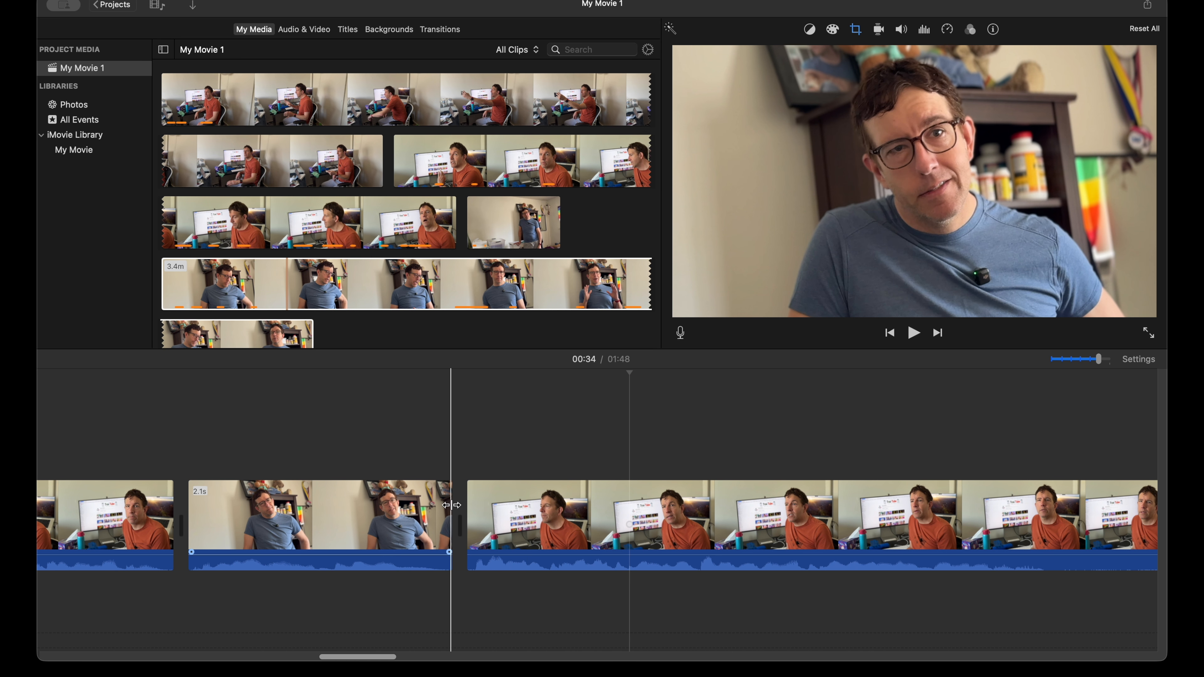
scroll(451, 505, "right", 5)
key("space")
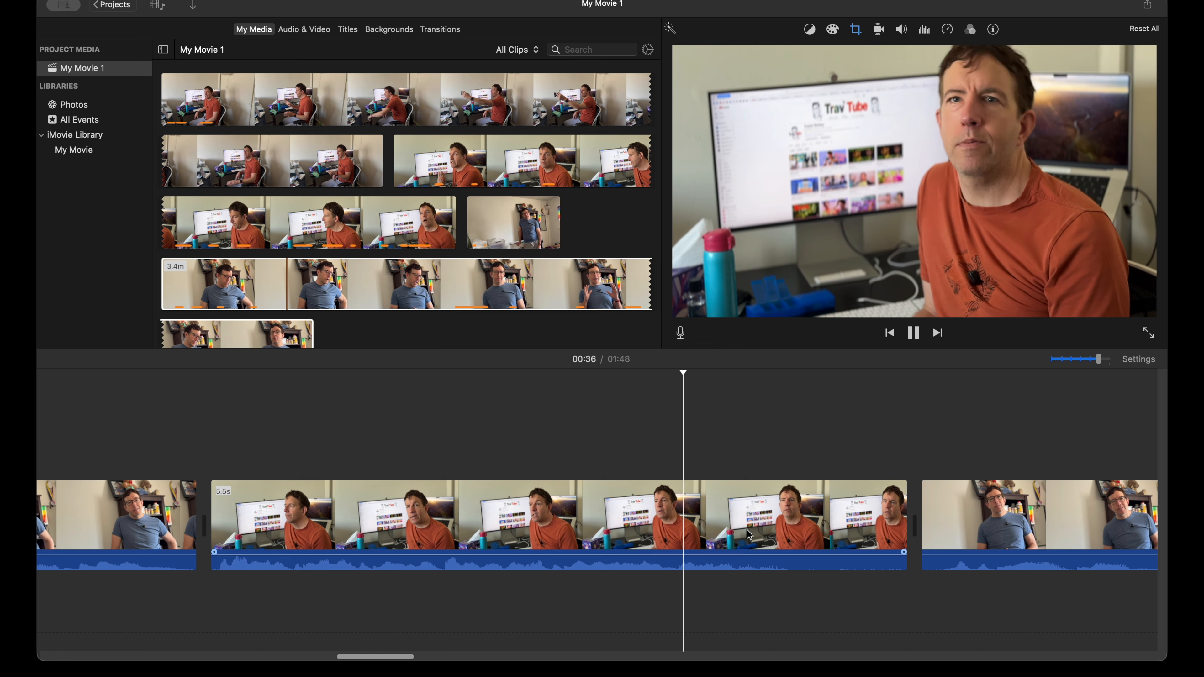
key("space")
left_click_drag(906, 525, 827, 519)
key("space")
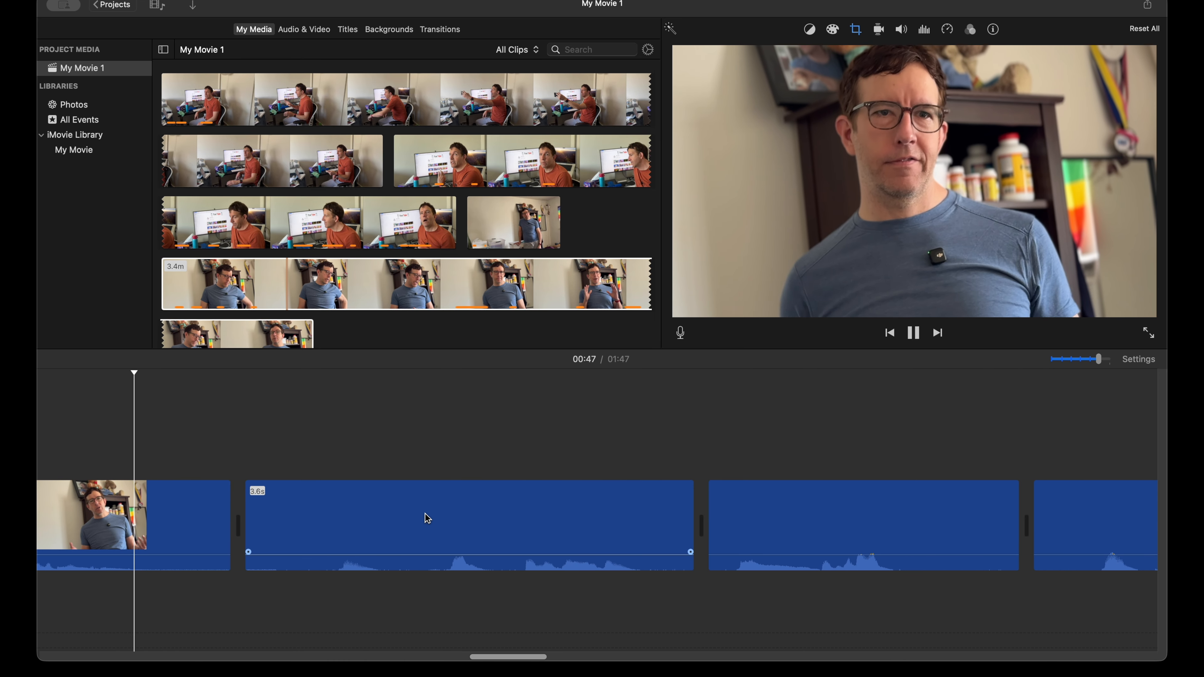
Step: Select a 1.3 s silent orange-shirt reaction in the 2.9 m source clip and place it as a cutaway above the long blue-shirt clip around 00:42
key("space")
scroll(450, 511, "left", 14)
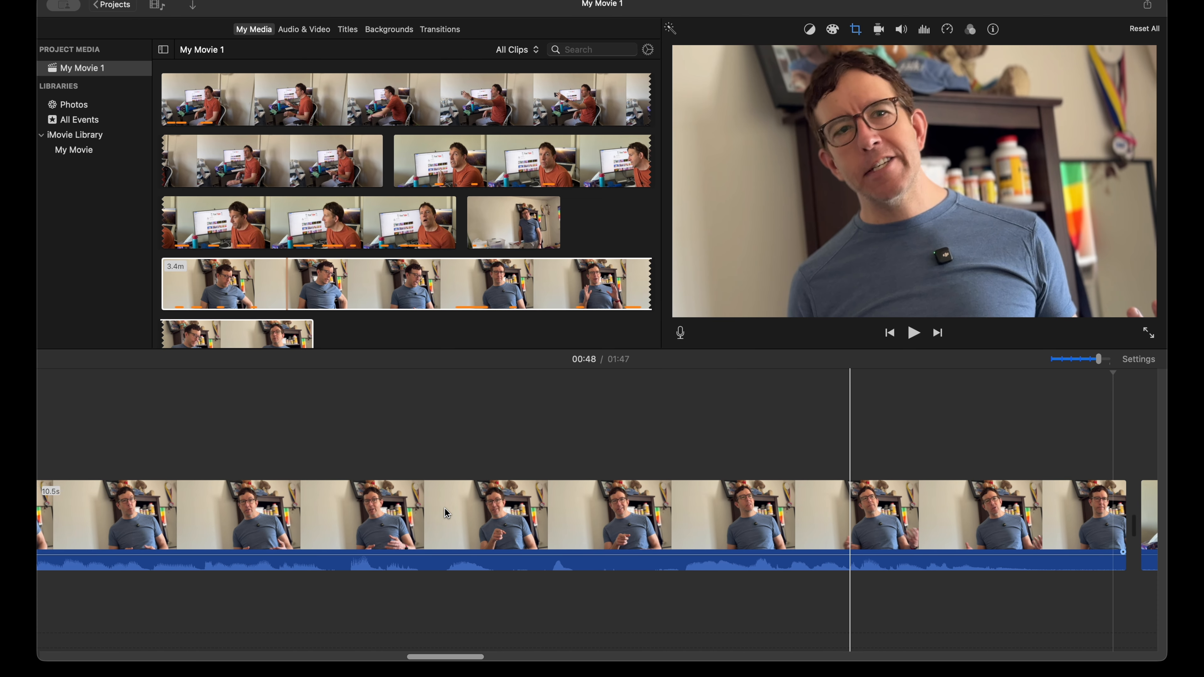
key("super+minus")
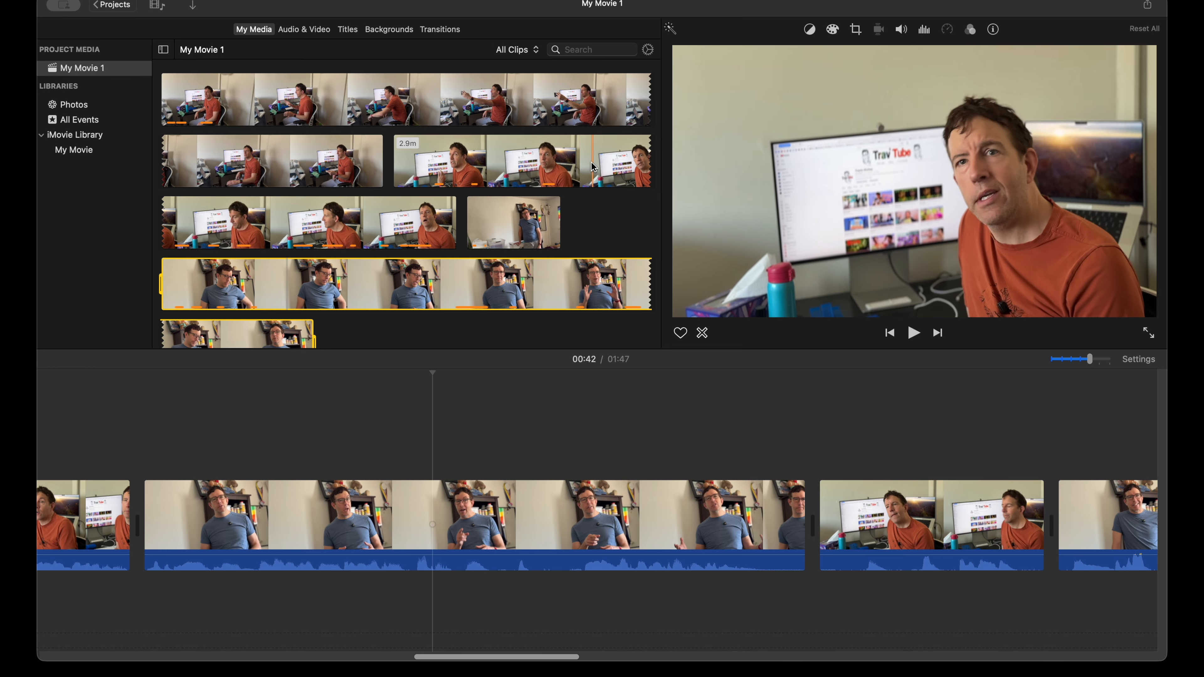
key("space")
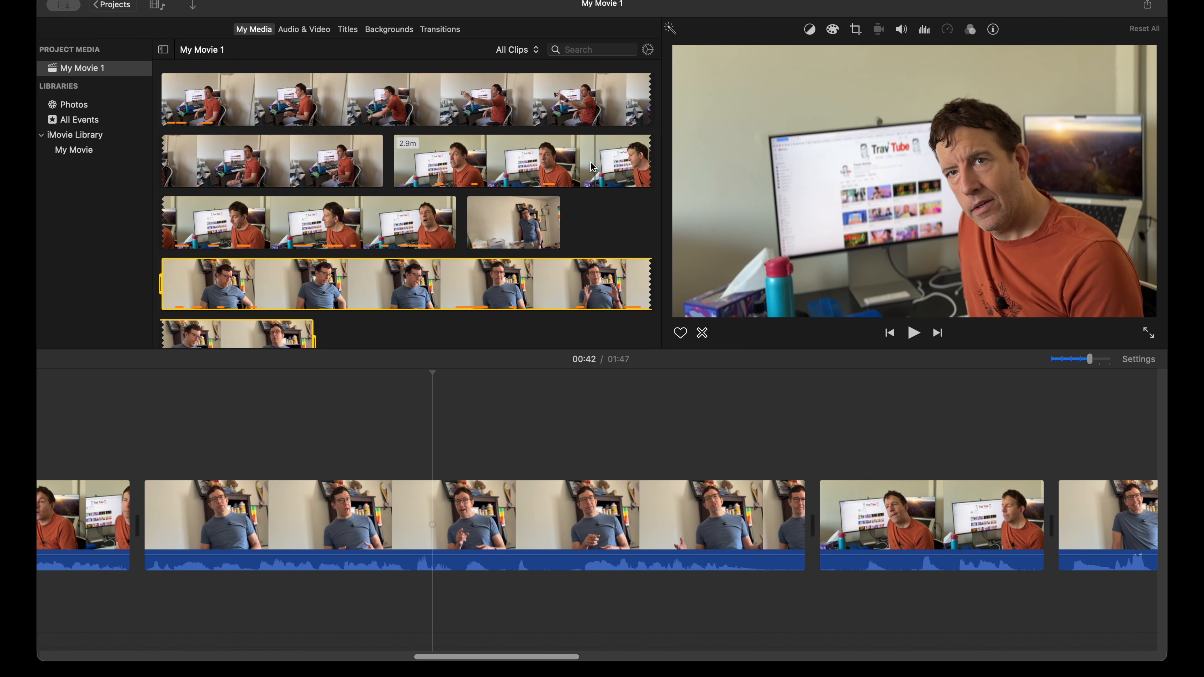
left_click(593, 167)
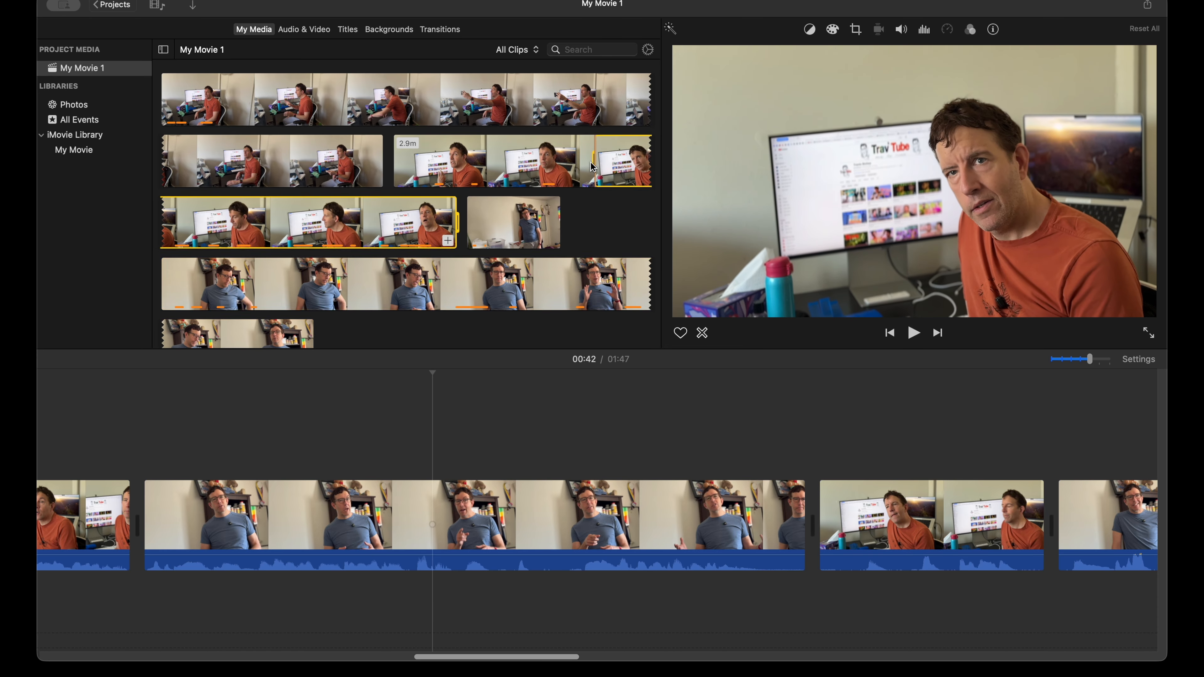
key("space")
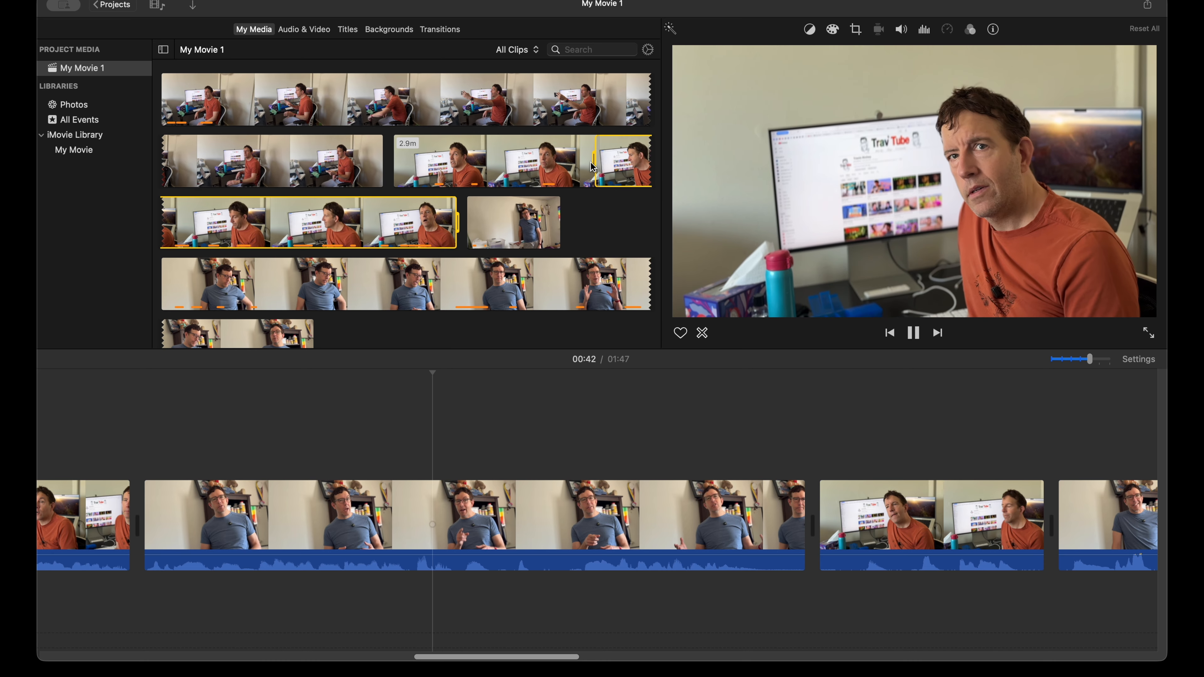
left_click(594, 167)
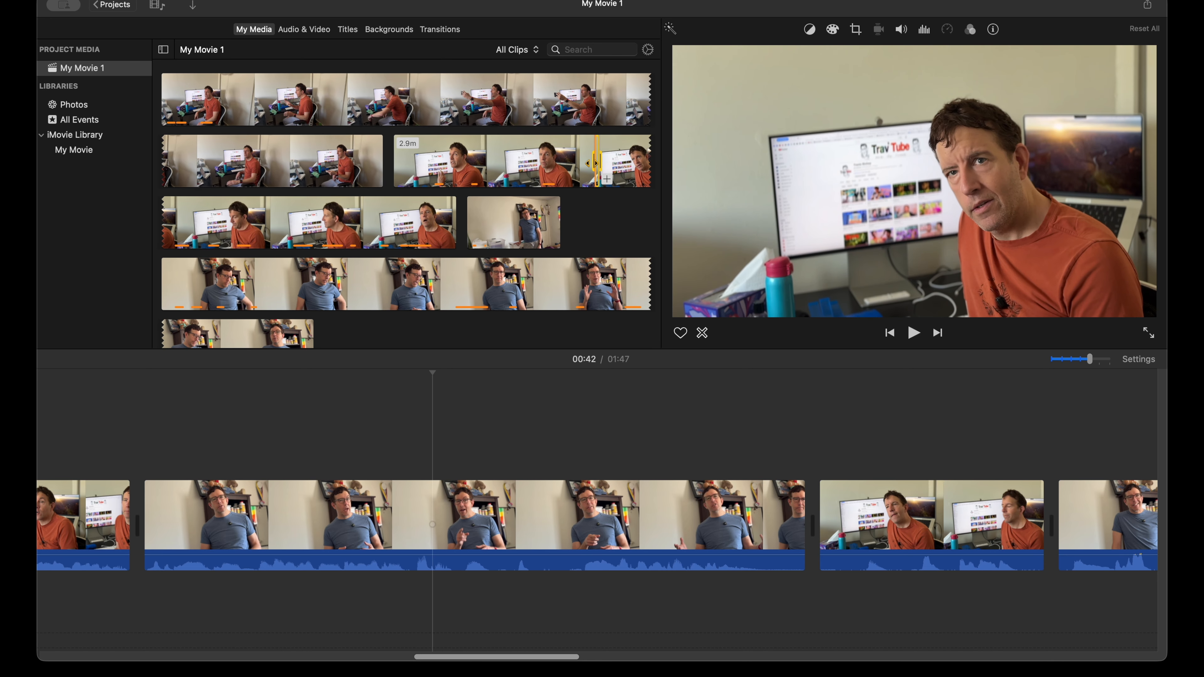
left_click_drag(597, 167, 426, 421)
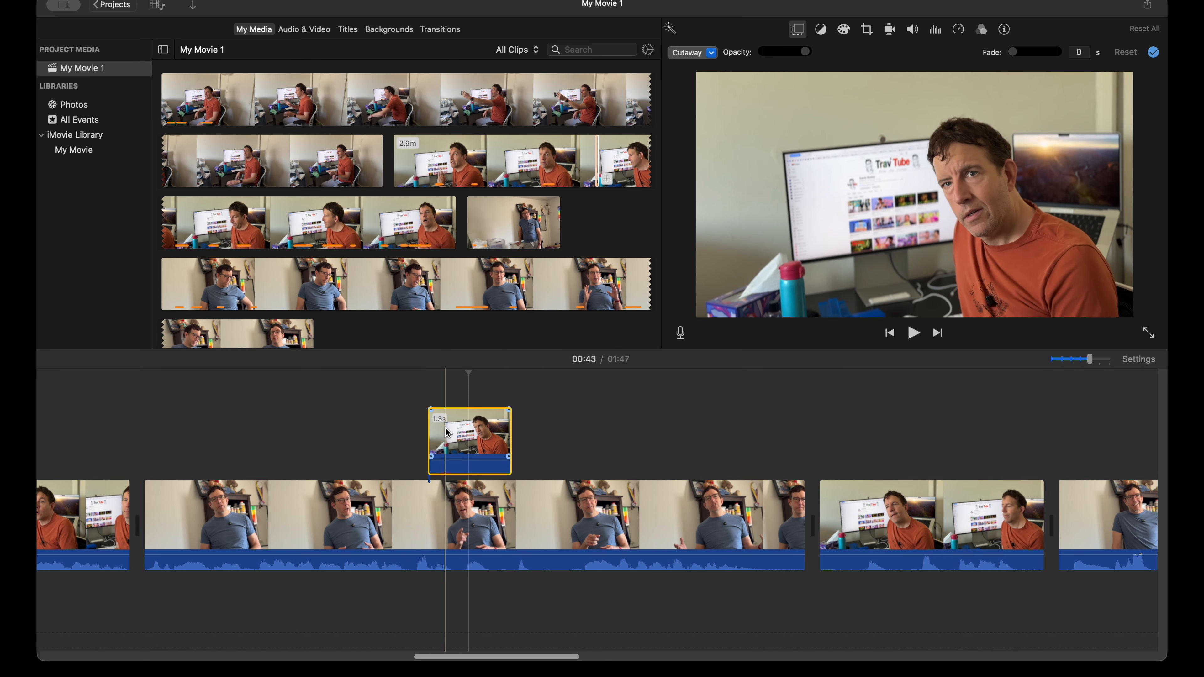
Step: Adjust the end of the orange-shirt reaction cutaway to a length of 1.0 s and play the section
scroll(443, 424, "left", 1)
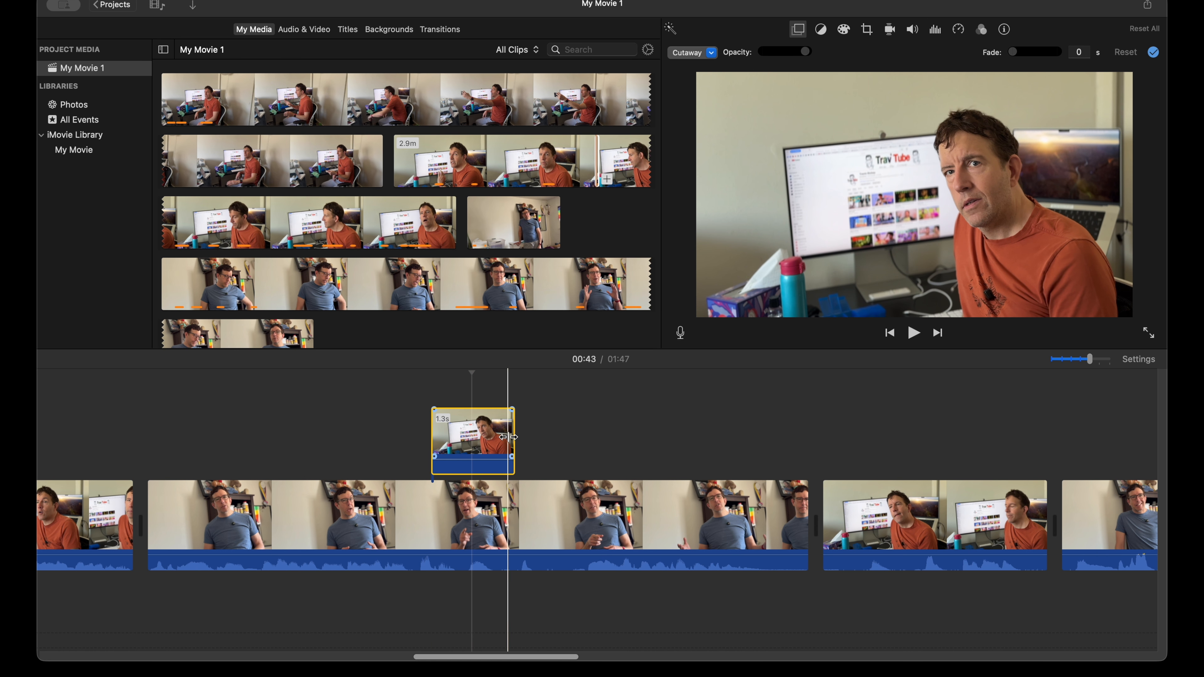
mouse_move(514, 434)
left_mouse_down()
mouse_move(551, 434)
mouse_move(525, 435)
left_mouse_up()
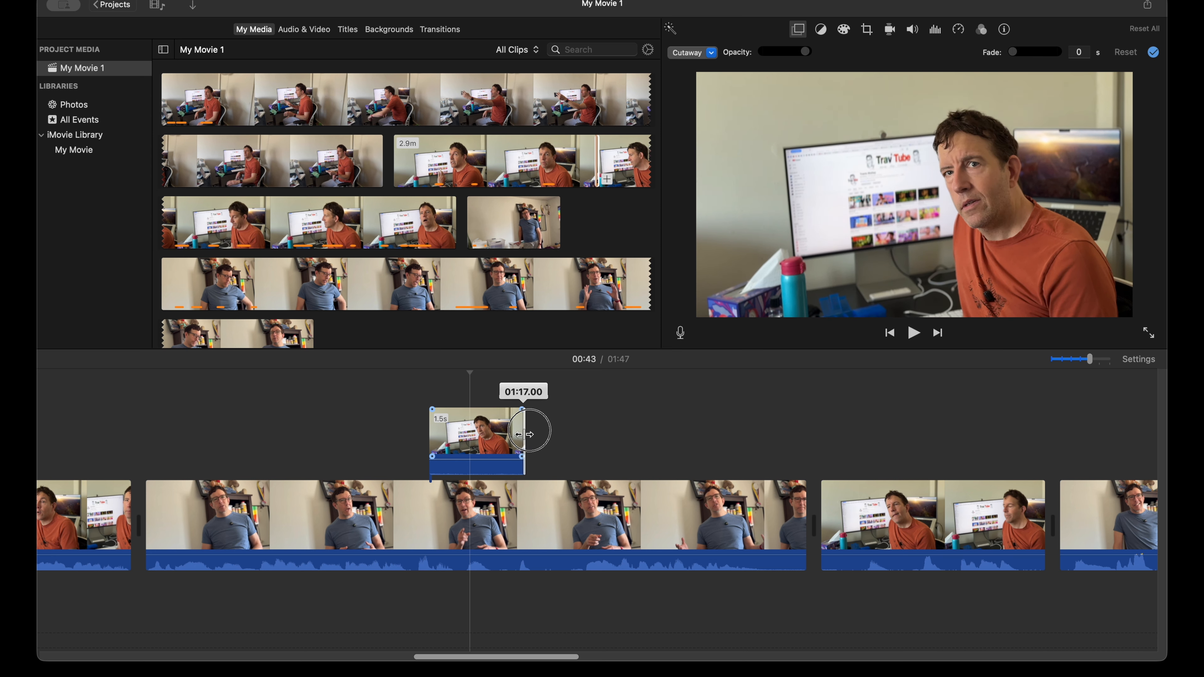
mouse_move(547, 434)
left_mouse_down()
mouse_move(528, 434)
mouse_move(544, 432)
left_mouse_up()
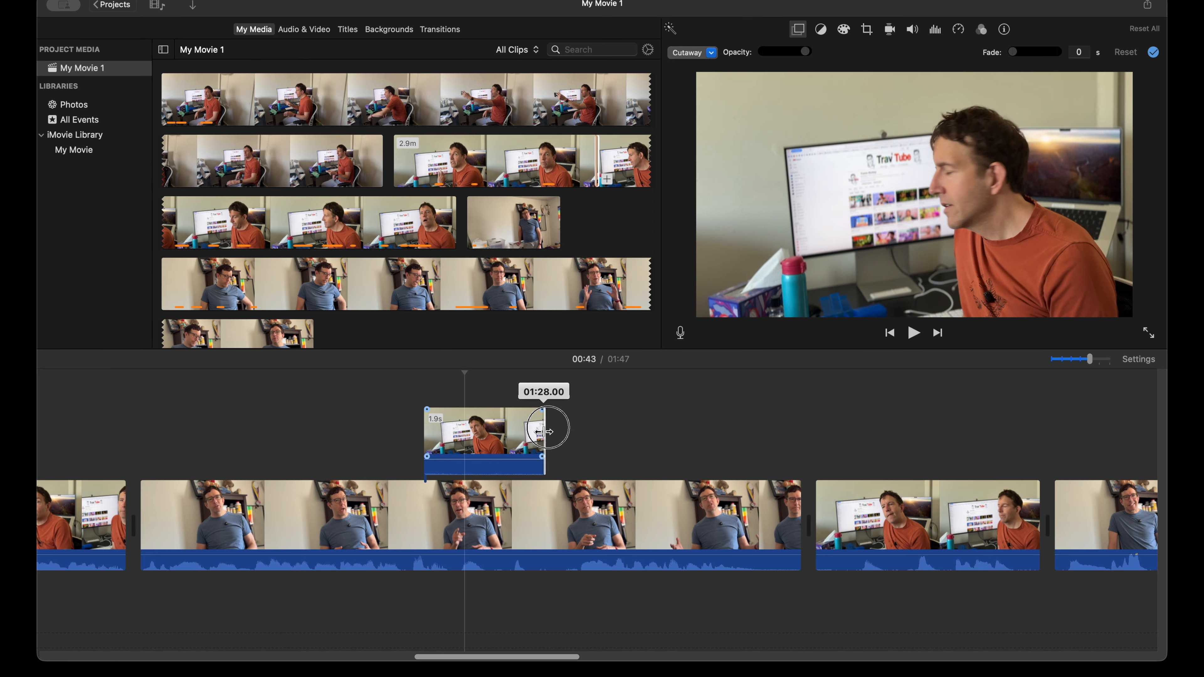
left_click_drag(540, 431, 491, 439)
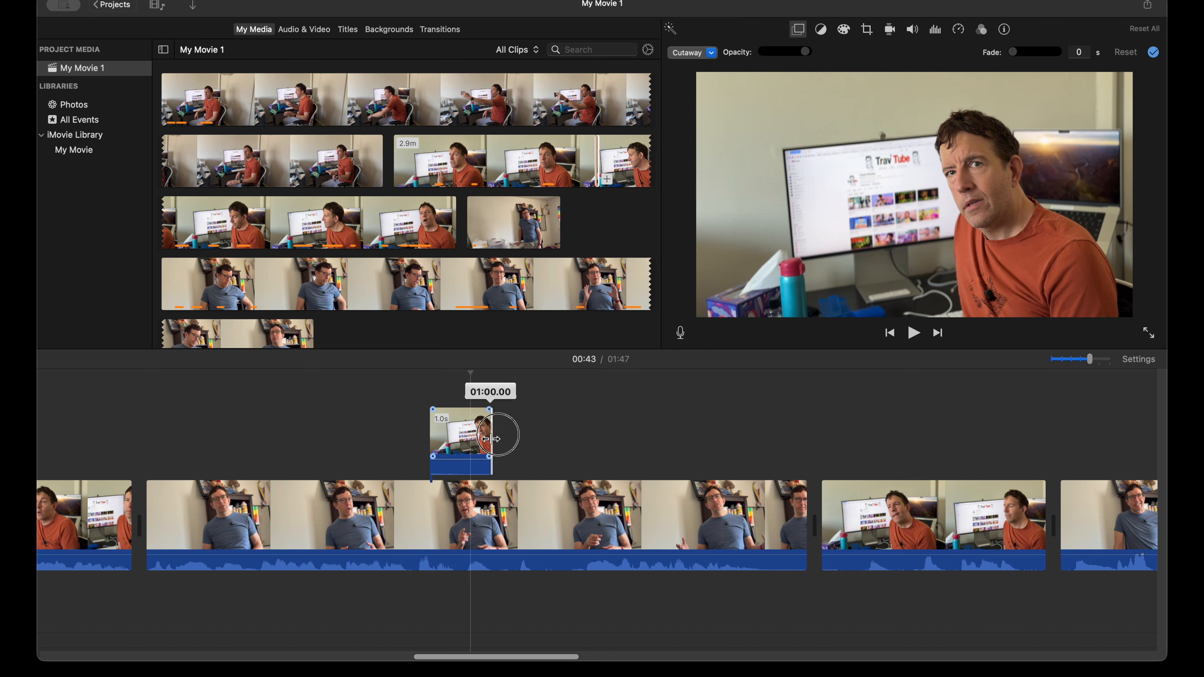
left_click_drag(491, 439, 490, 439)
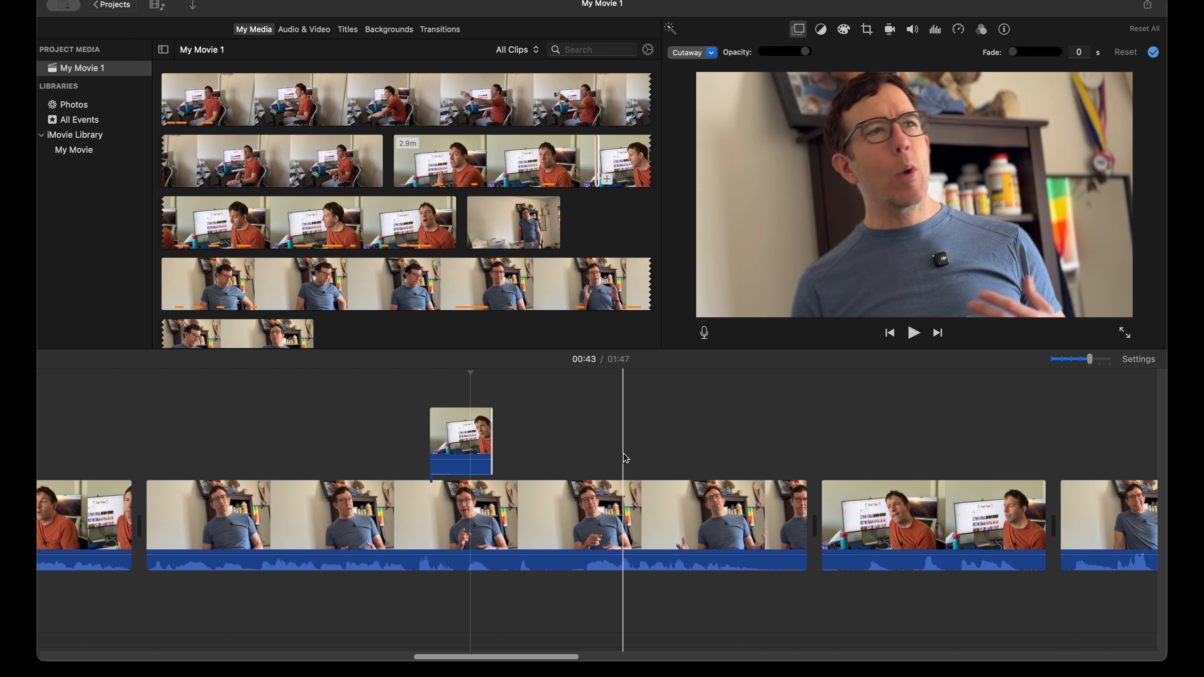
key("space")
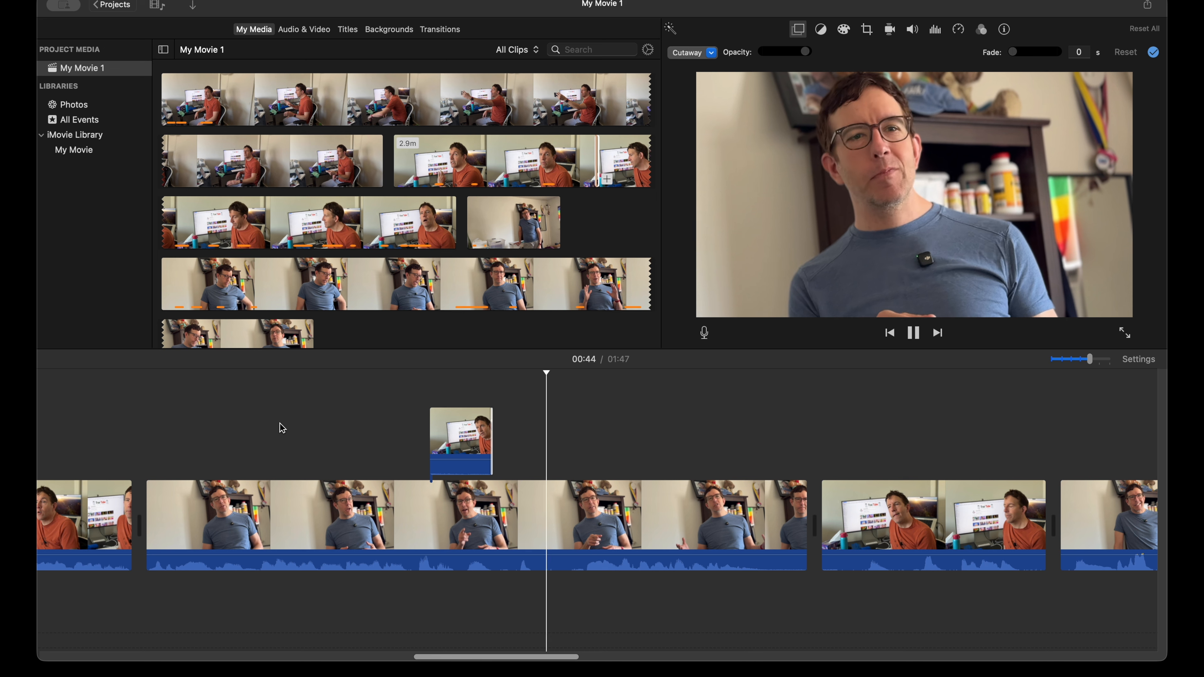
Step: Replay the orange-shirt reaction cutaway above the long blue-shirt clip and delete it from the timeline
key("space")
key("space")
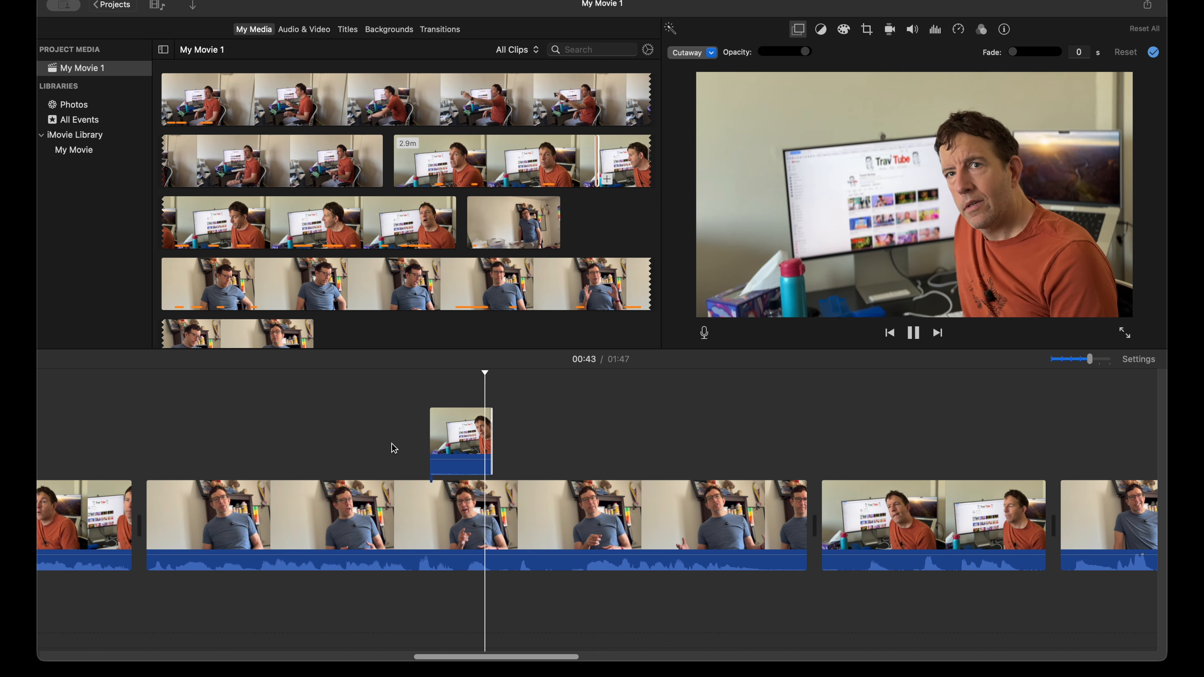
key("space")
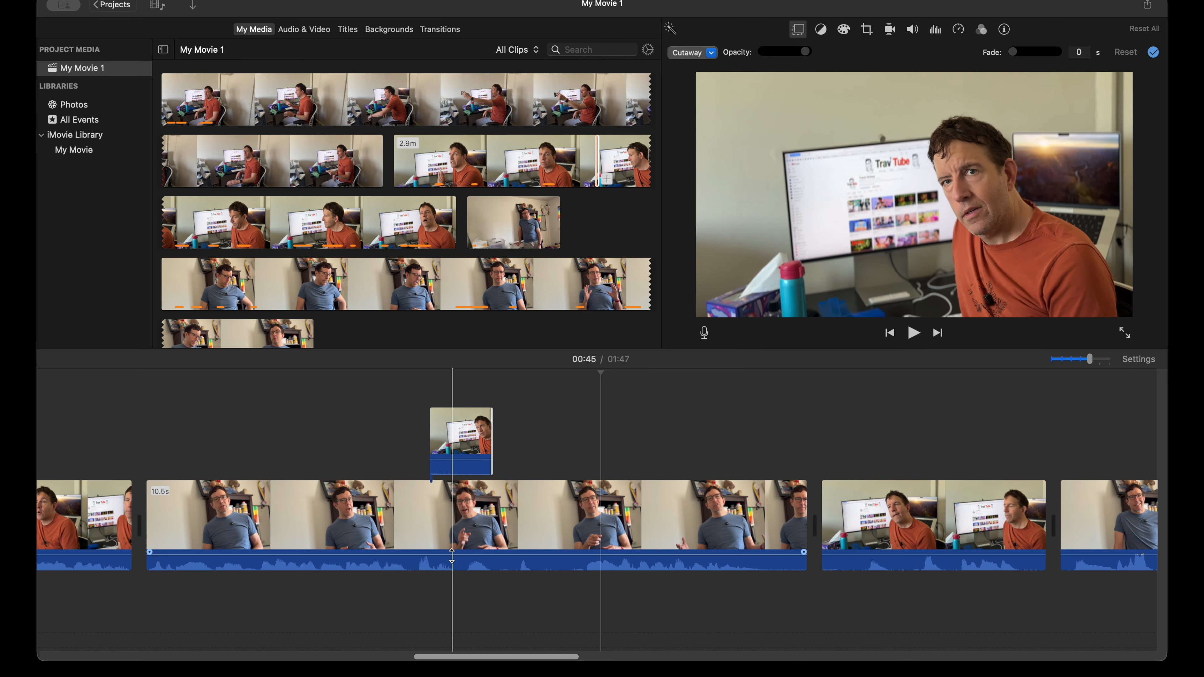
left_click(452, 555)
left_click_drag(453, 551, 453, 554)
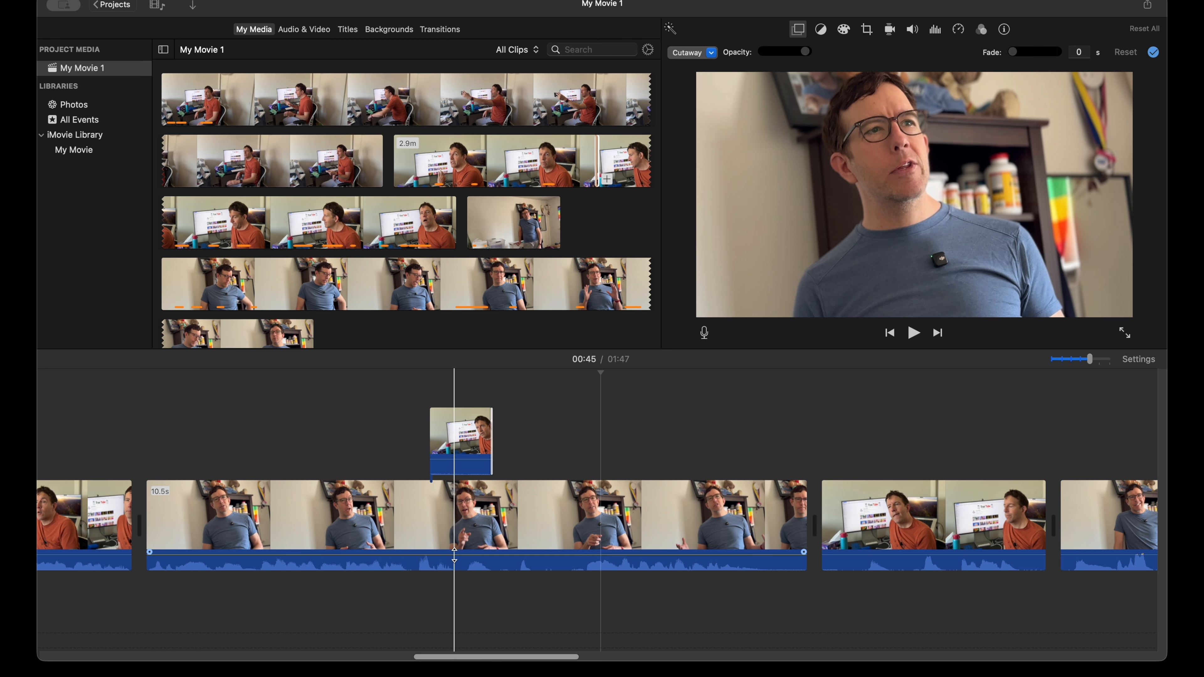
left_click(464, 461)
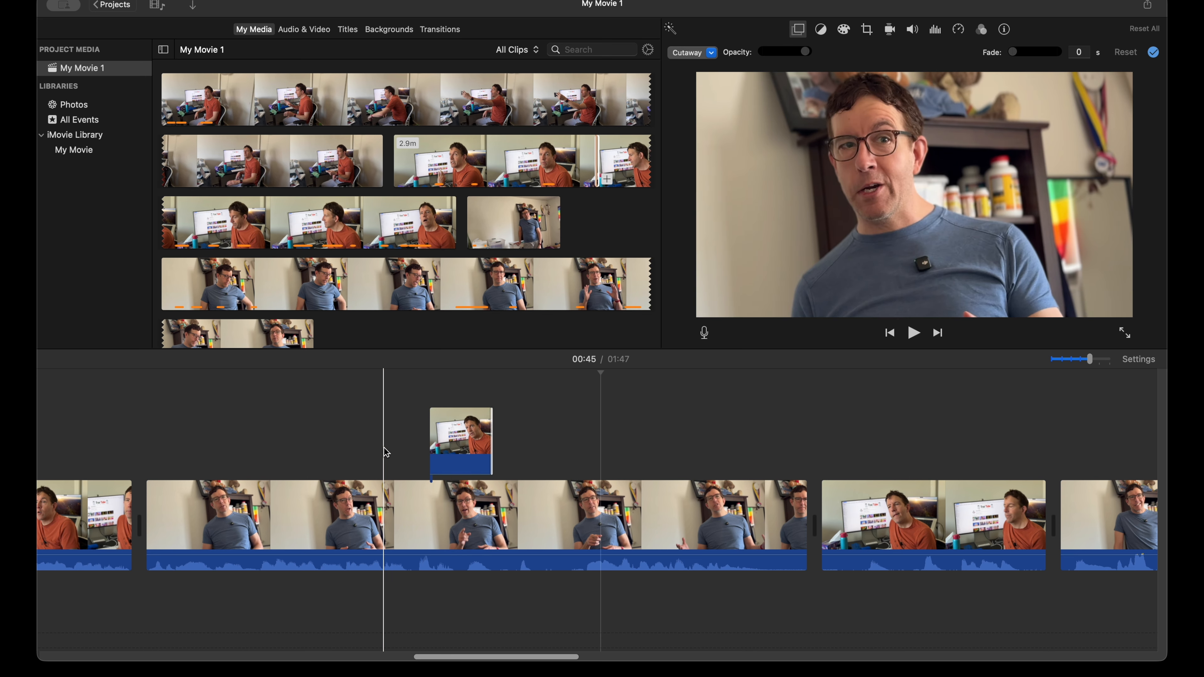
left_click(459, 433)
key("Delete")
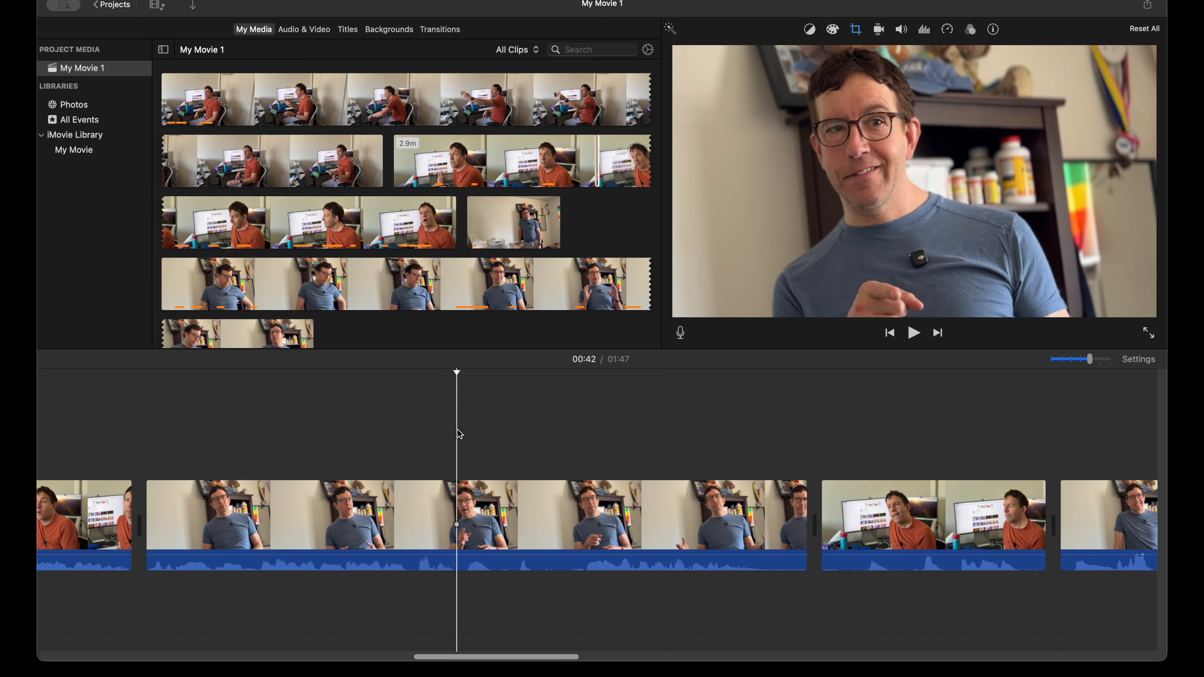
Step: Trim the end of the 10.5 s blue-shirt clip to 9.9 s and play across the cut into the orange-shirt clip
key("space")
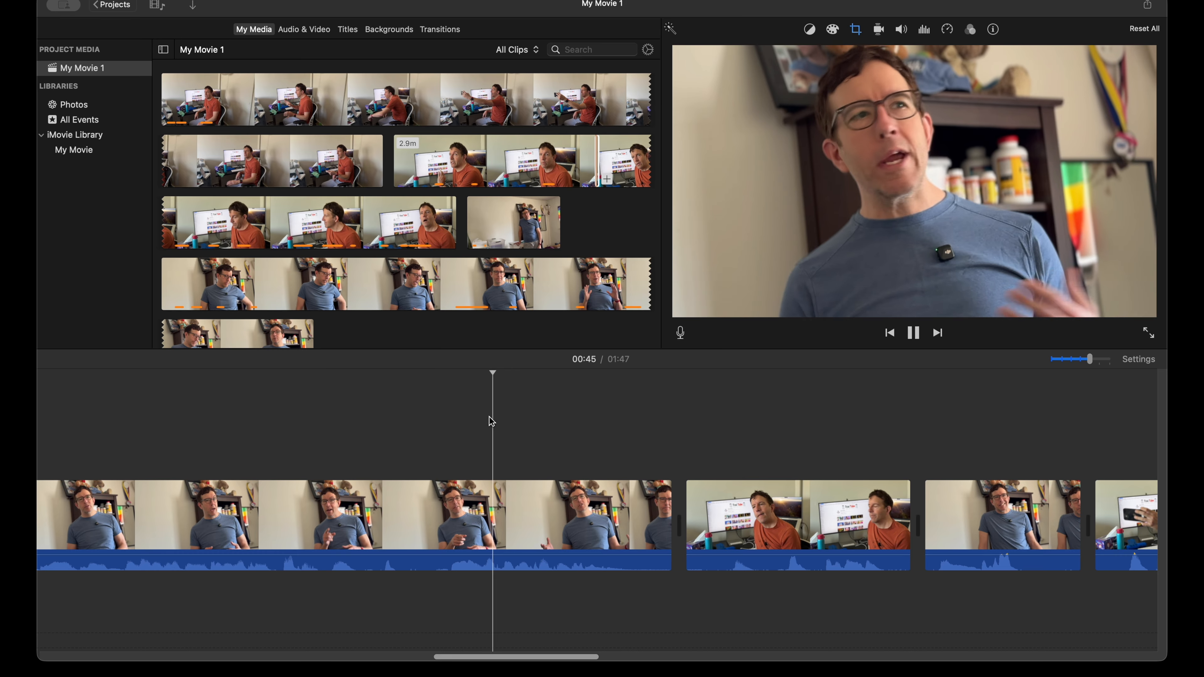
key("space")
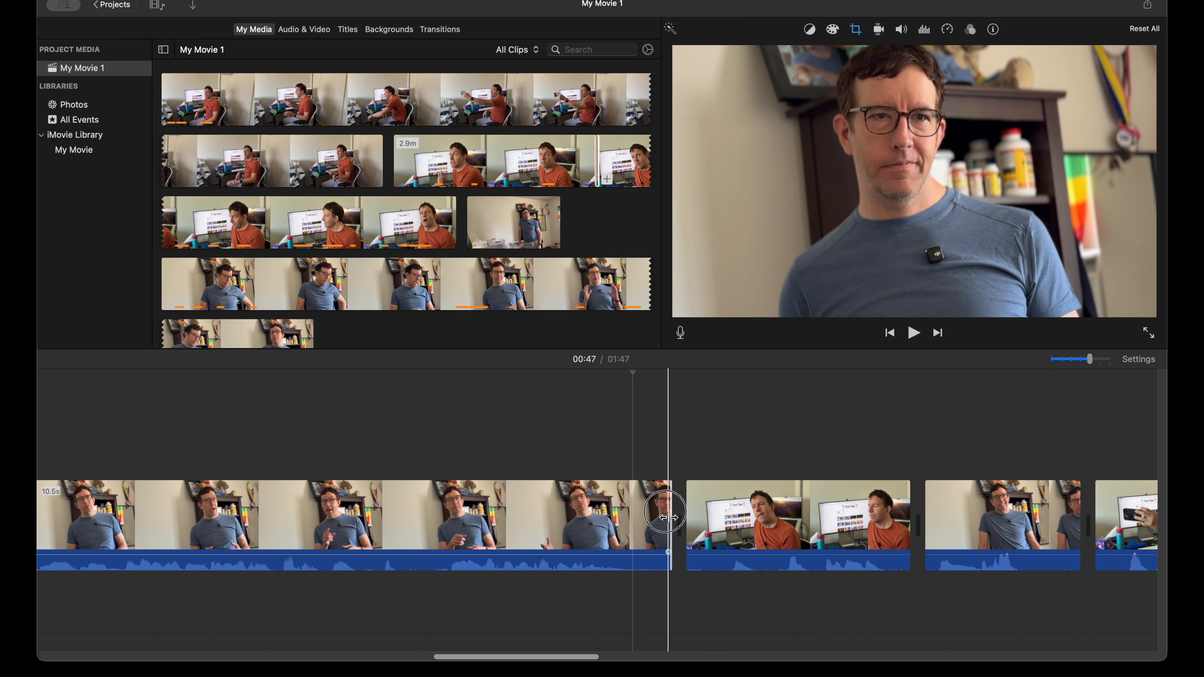
left_click_drag(672, 521, 634, 520)
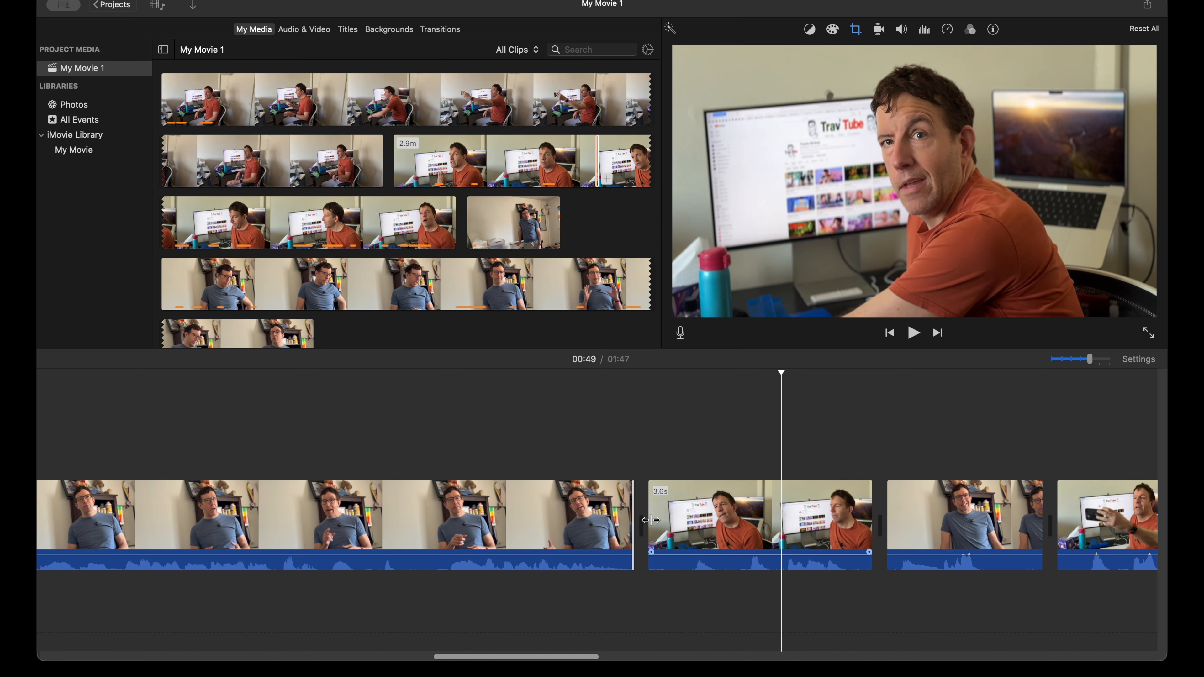
key("space")
key("space")
key("space")
scroll(726, 510, "right", 5)
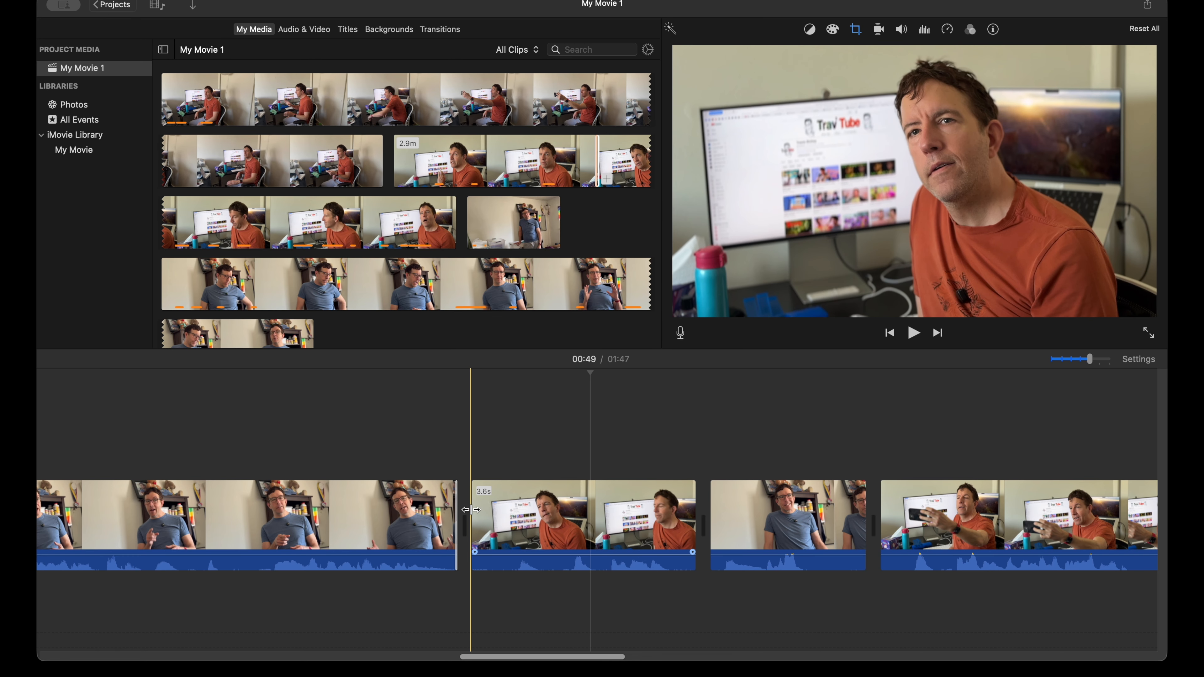
Step: Extend the start of the 3.6 s orange-shirt clip and trim its end to a length of 4.3 s
left_click_drag(471, 513, 391, 513)
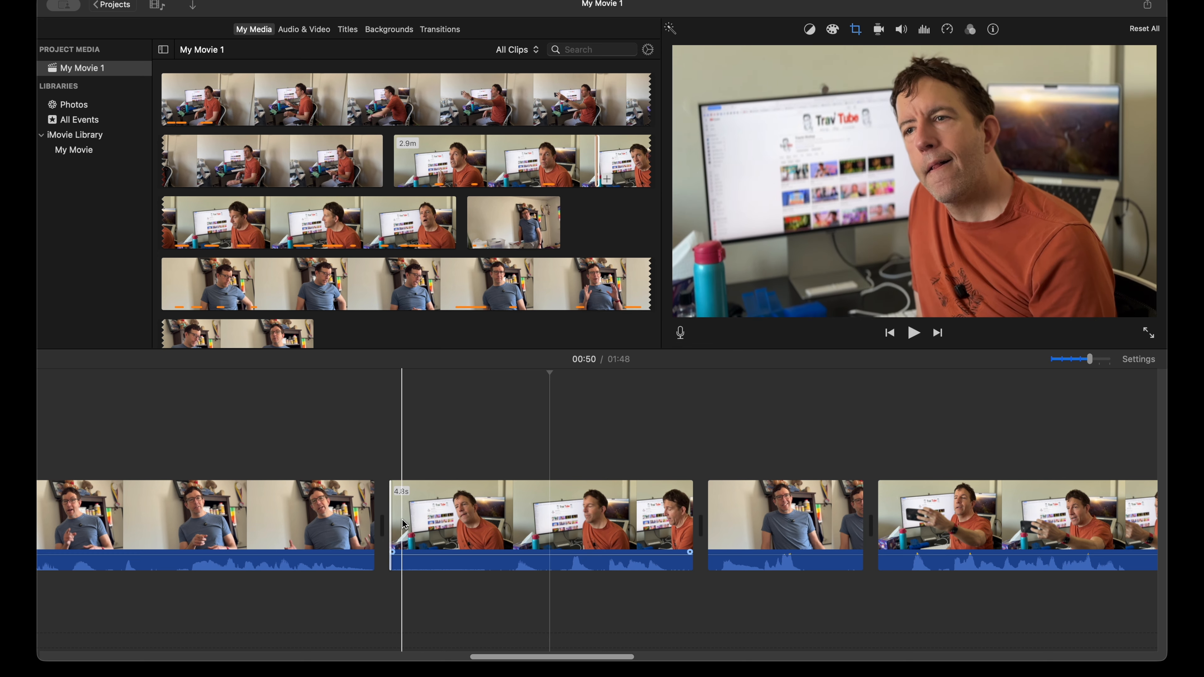
mouse_move(396, 517)
left_mouse_down()
mouse_move(374, 517)
mouse_move(412, 517)
left_mouse_up()
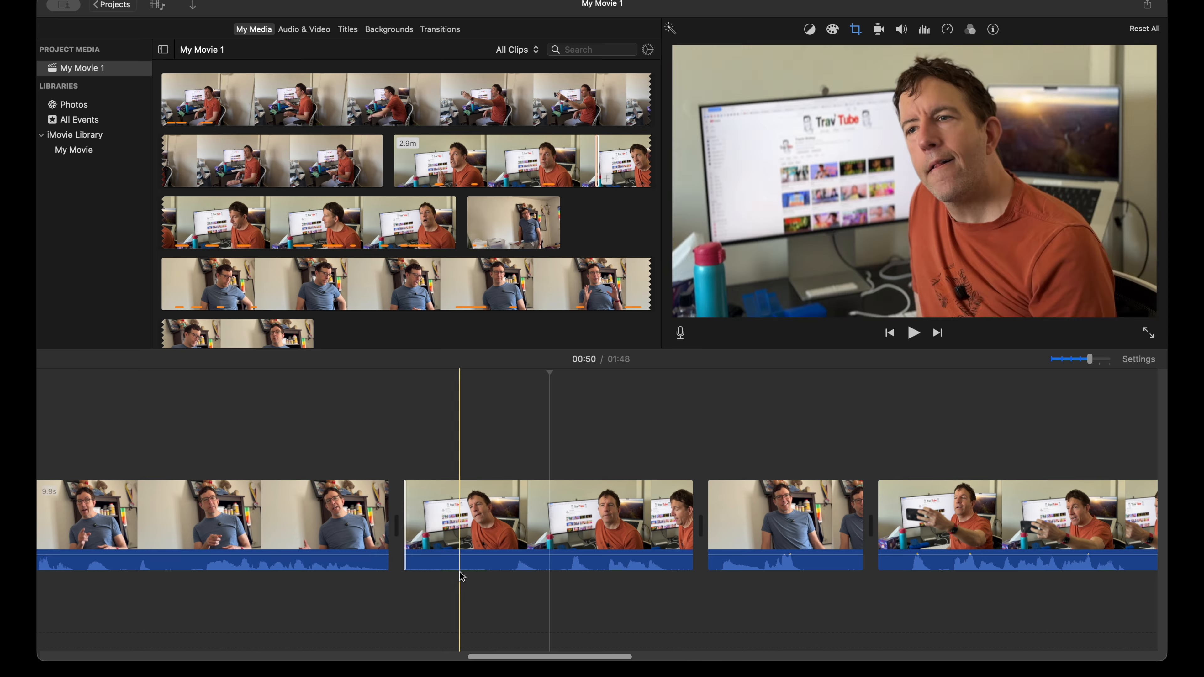
scroll(595, 469, "right", 3)
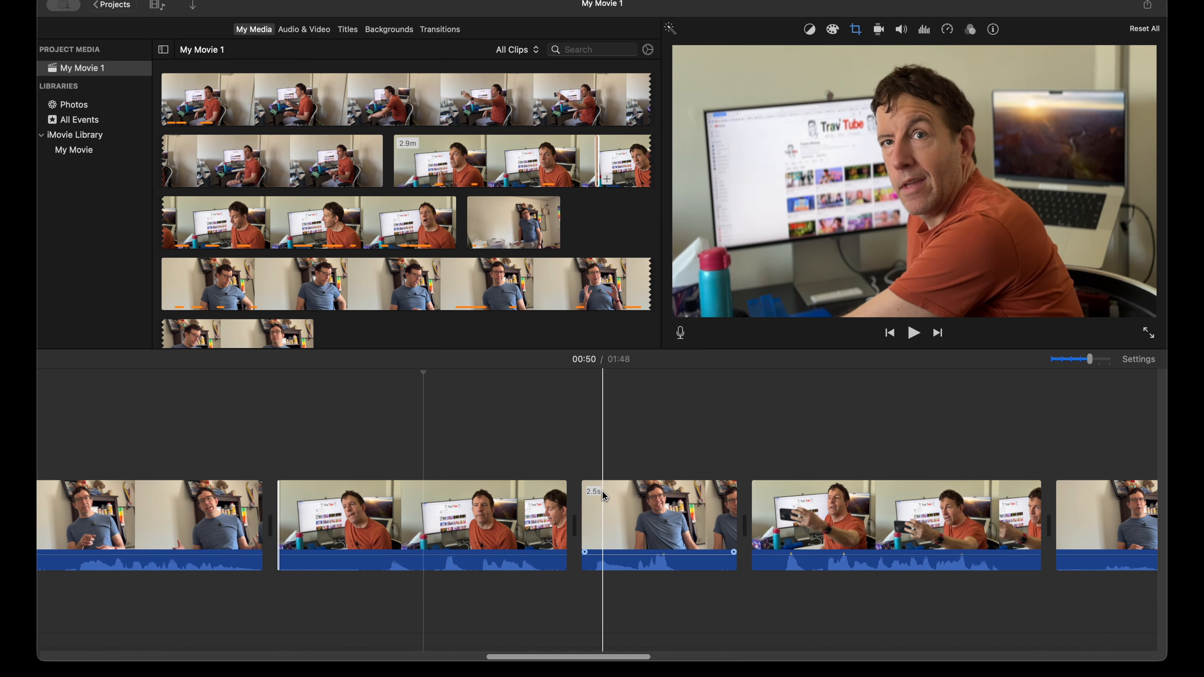
left_click_drag(561, 517, 545, 517)
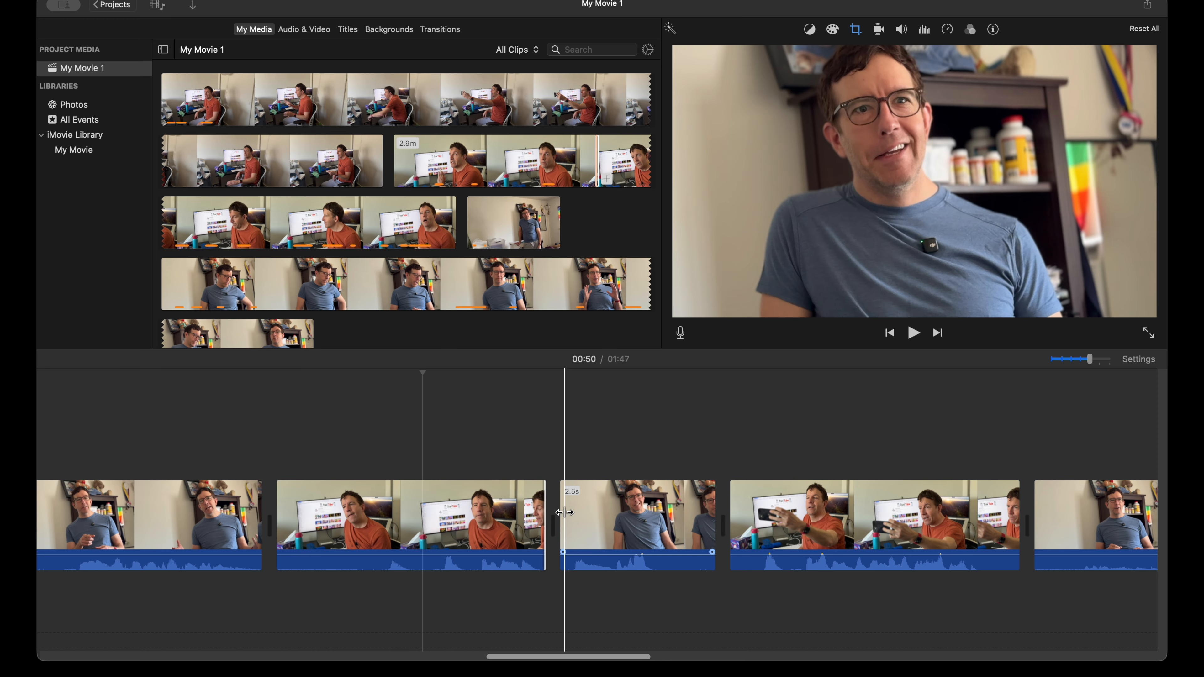
Step: Shorten the 2.5 s blue-shirt clip to 1.5 s and the start of the following orange-shirt phone clip to 4.2 s, replaying the cut
key("space")
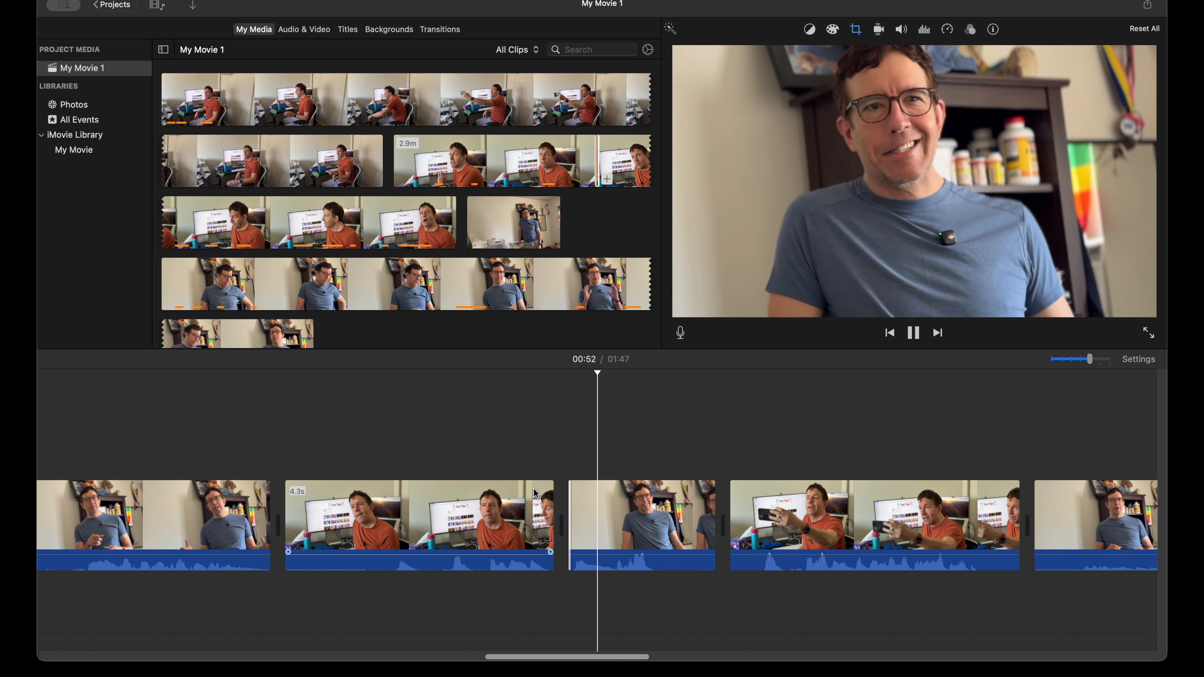
key("space")
mouse_move(710, 524)
left_mouse_down()
mouse_move(654, 526)
mouse_move(703, 522)
left_mouse_up()
key("space")
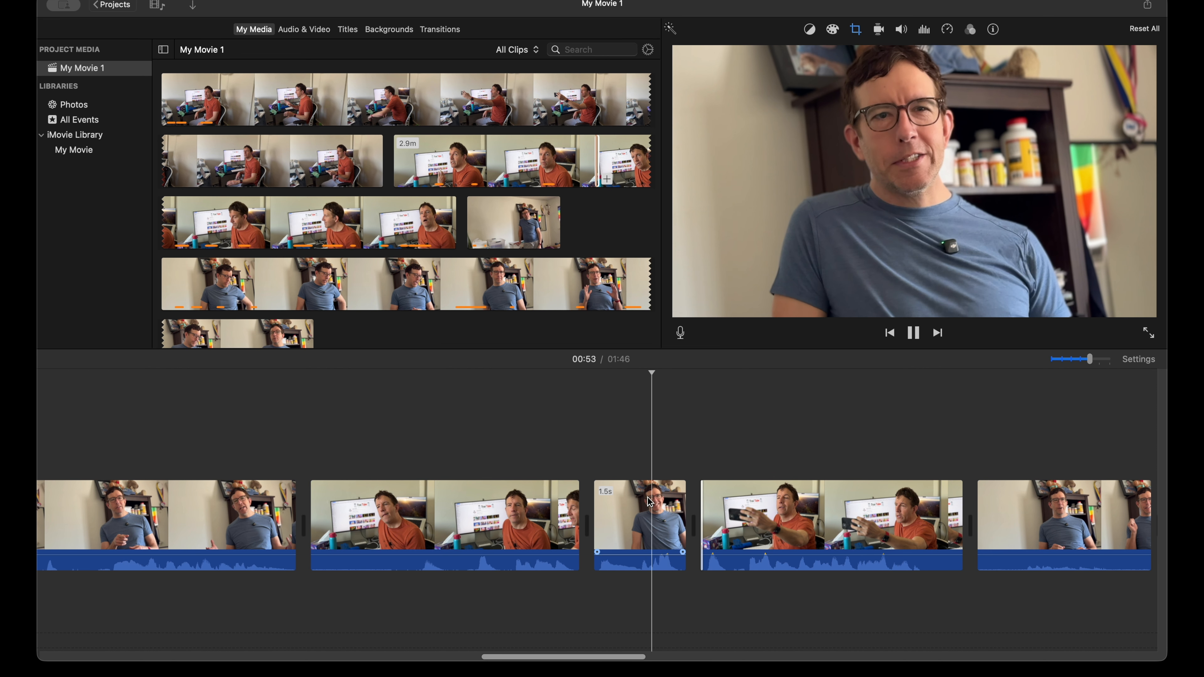
scroll(635, 521, "right", 5)
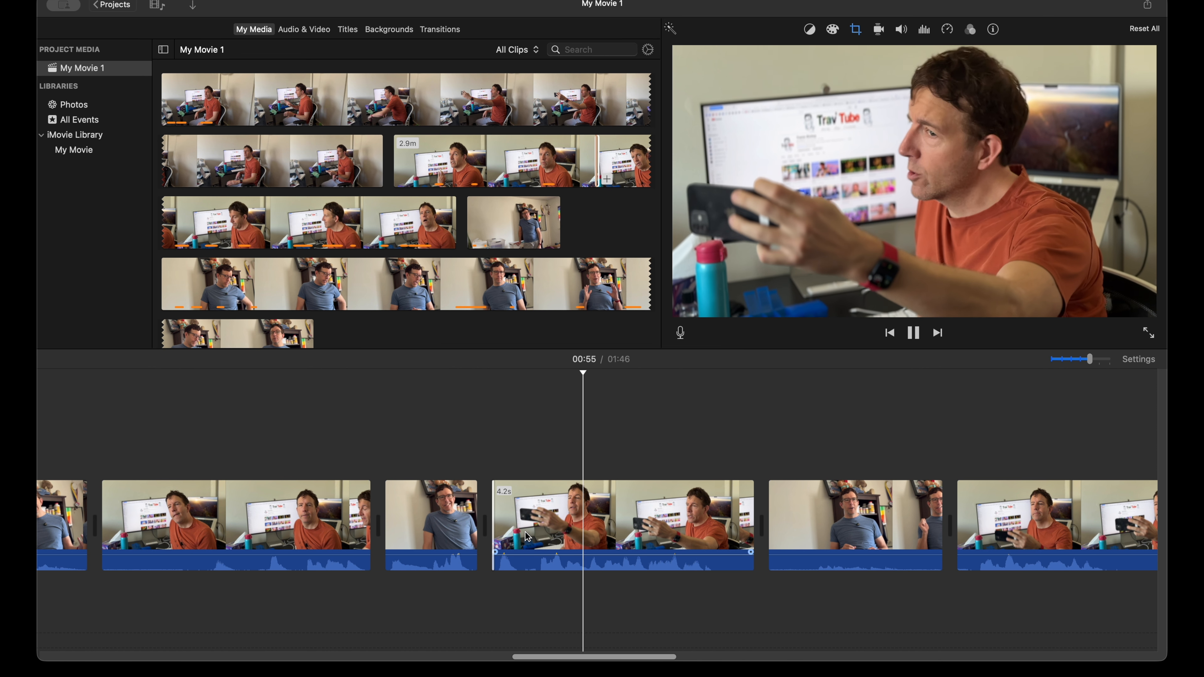
Step: Trim the end of the 4.2 s orange-shirt phone clip to 3.6 s and the start of the next blue-shirt clip to 2.1 s
key("space")
left_click_drag(748, 522, 773, 522)
key("space")
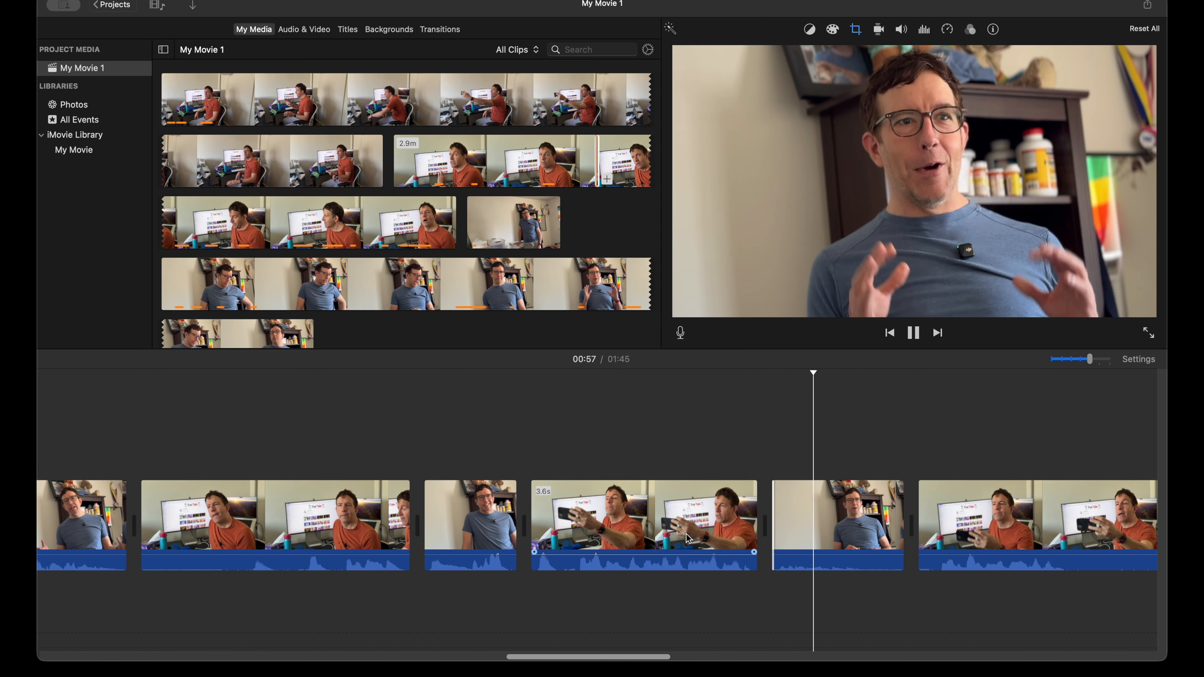
Step: Trim the end of the 2.1 s blue-shirt clip to 1.7 s, raise its volume to about 126%, and replay the section
scroll(688, 539, "right", 3)
key("space")
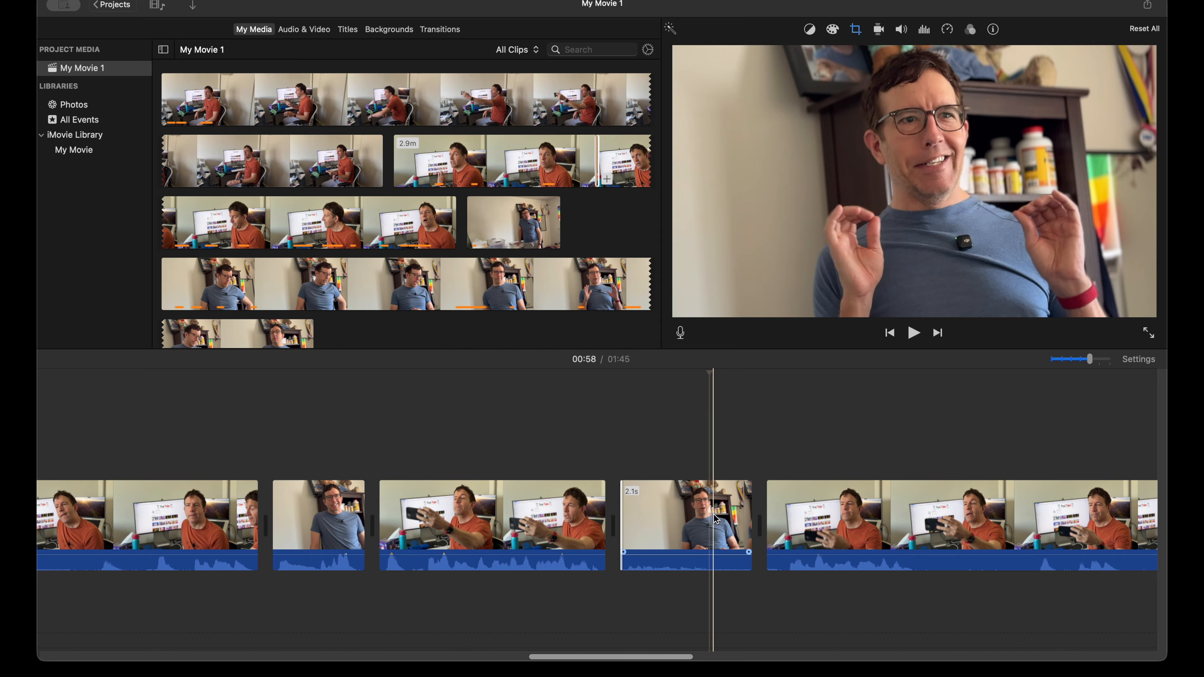
left_click_drag(748, 515, 725, 516)
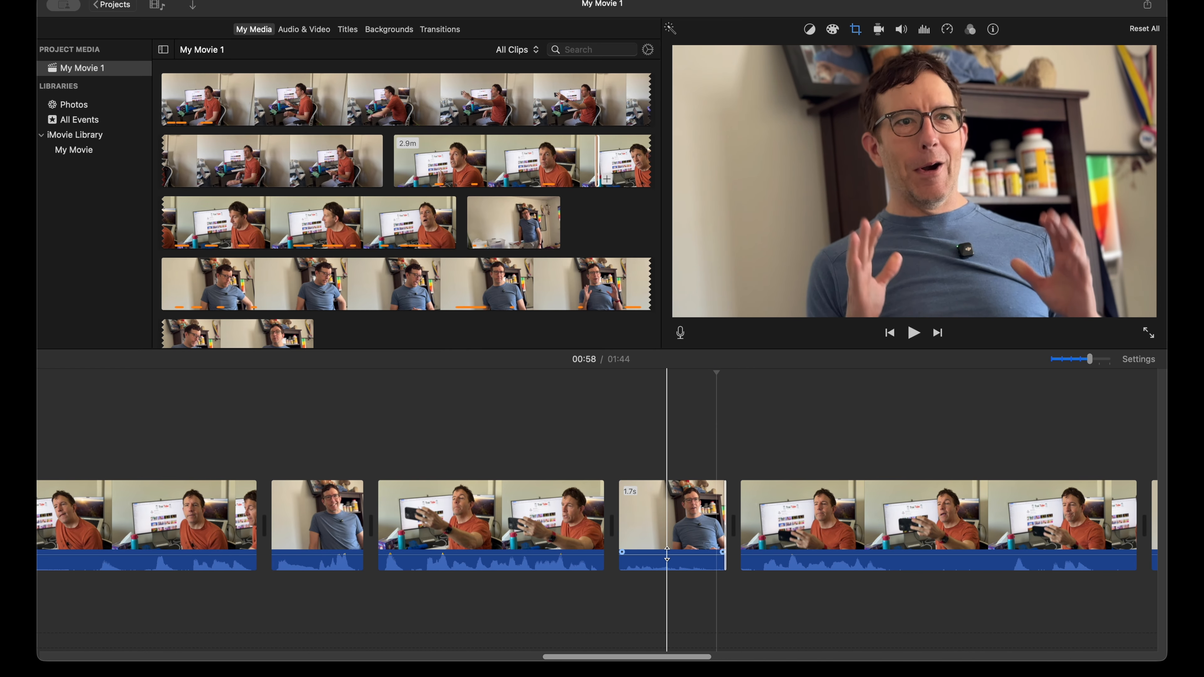
left_click(667, 550)
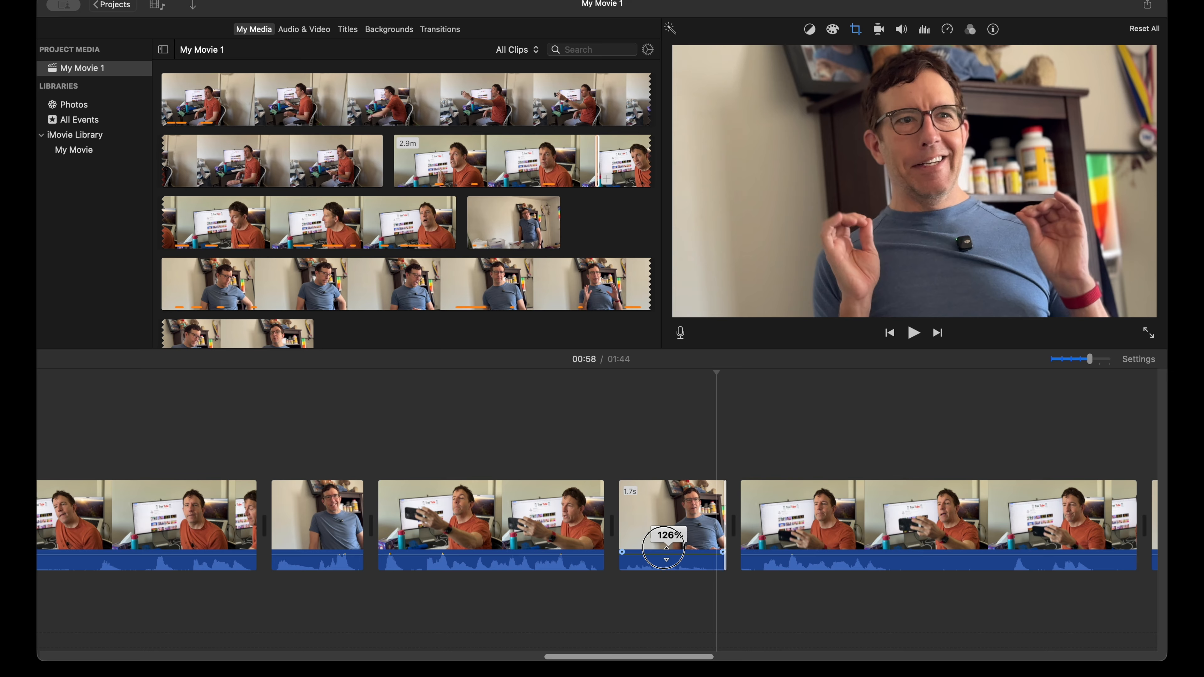
left_click(519, 520)
key("space")
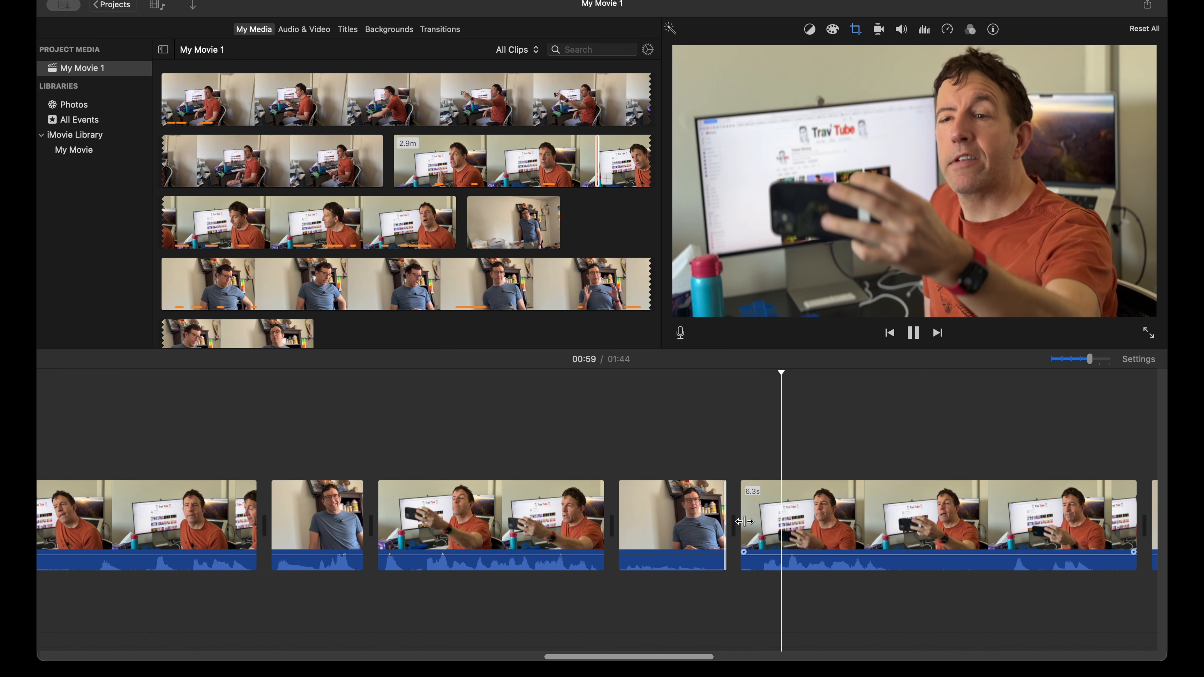
Step: Trim the start of the 6.3 s orange-shirt phone clip to 6.0 s and its end to 5.4 s, and replay the following cut
left_click_drag(745, 521, 760, 522)
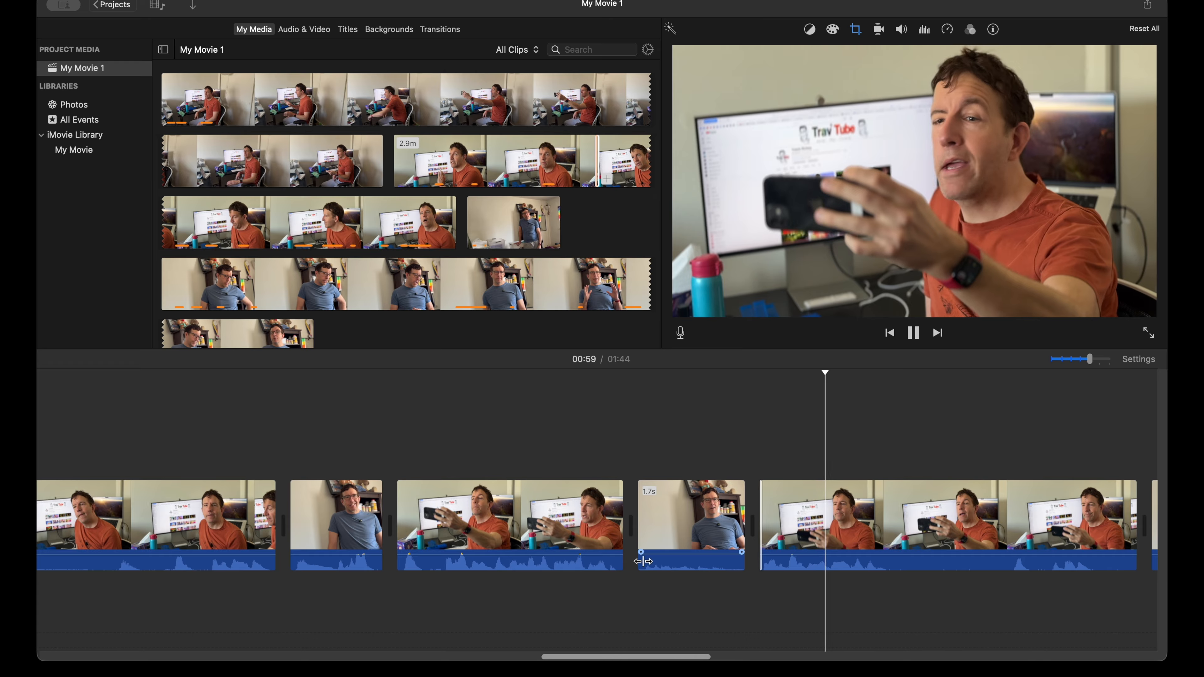
scroll(651, 556, "right", 10)
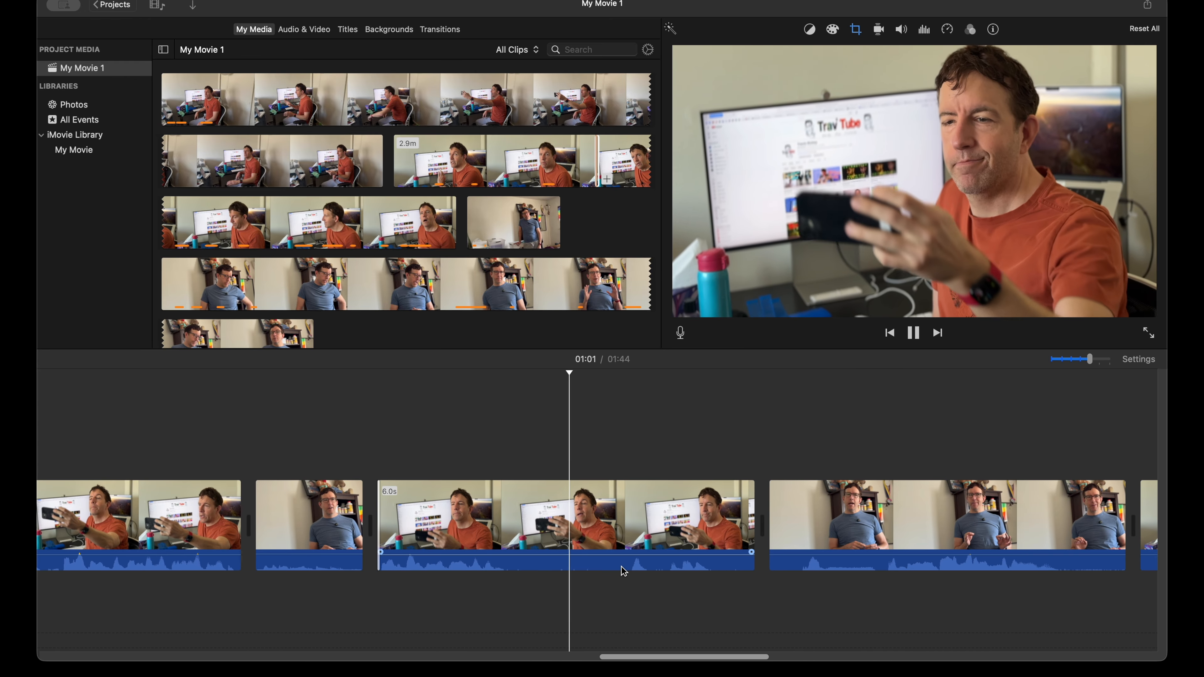
key("space")
left_click_drag(740, 514, 718, 515)
key("space")
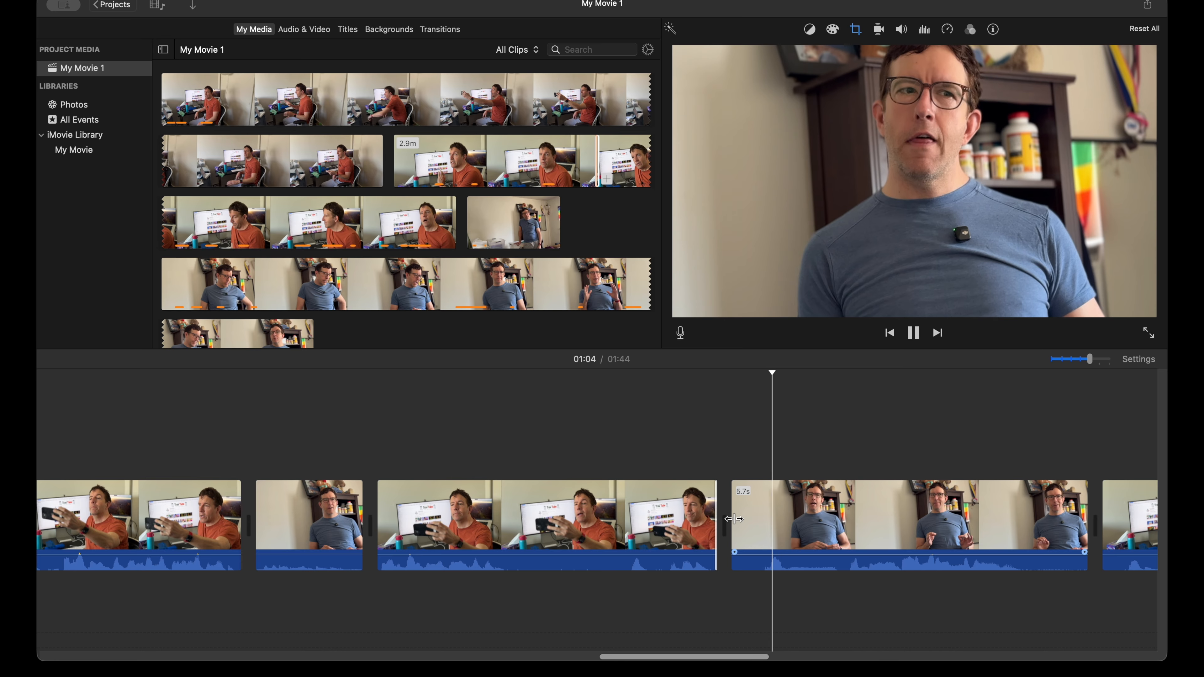
key("space")
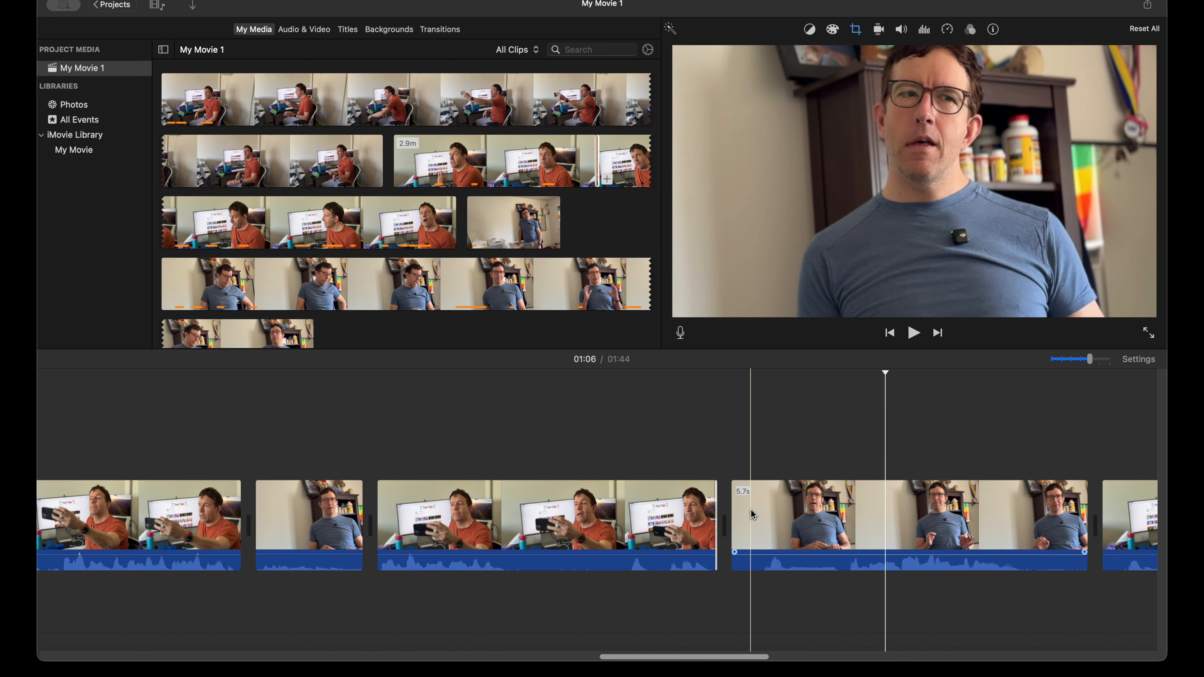
key("space")
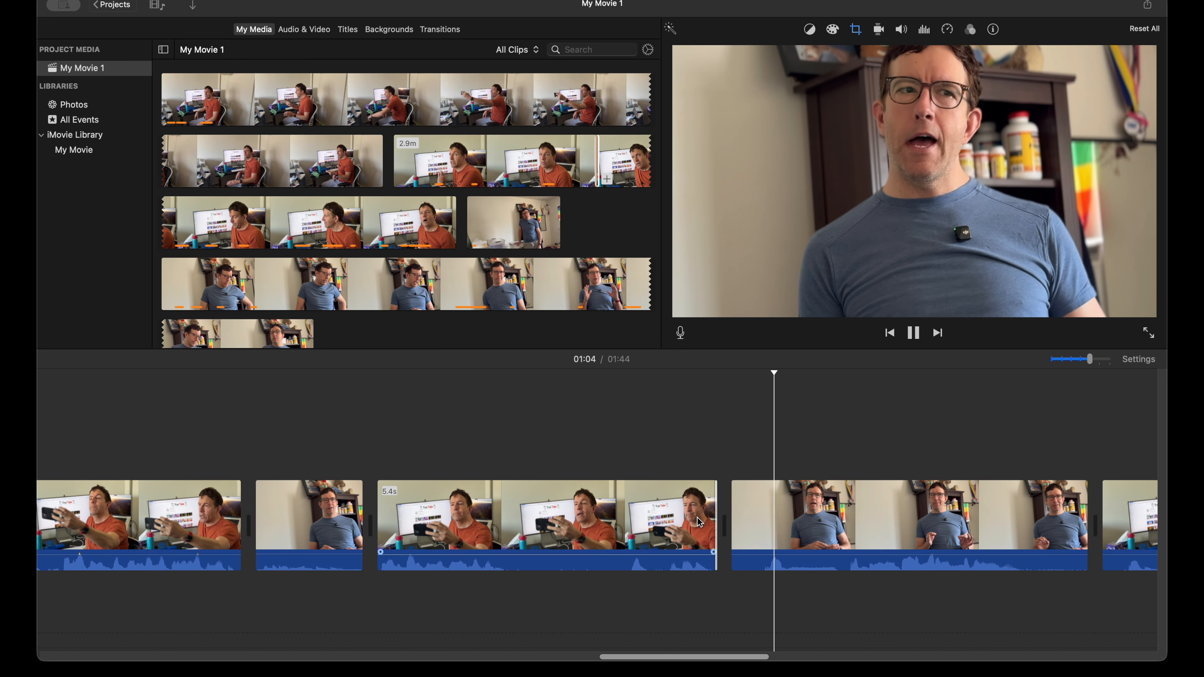
Step: Move the Crop to Fill frame higher on the 5.7 s blue-shirt clip for more headroom, apply it, and play the clip
left_click(839, 516)
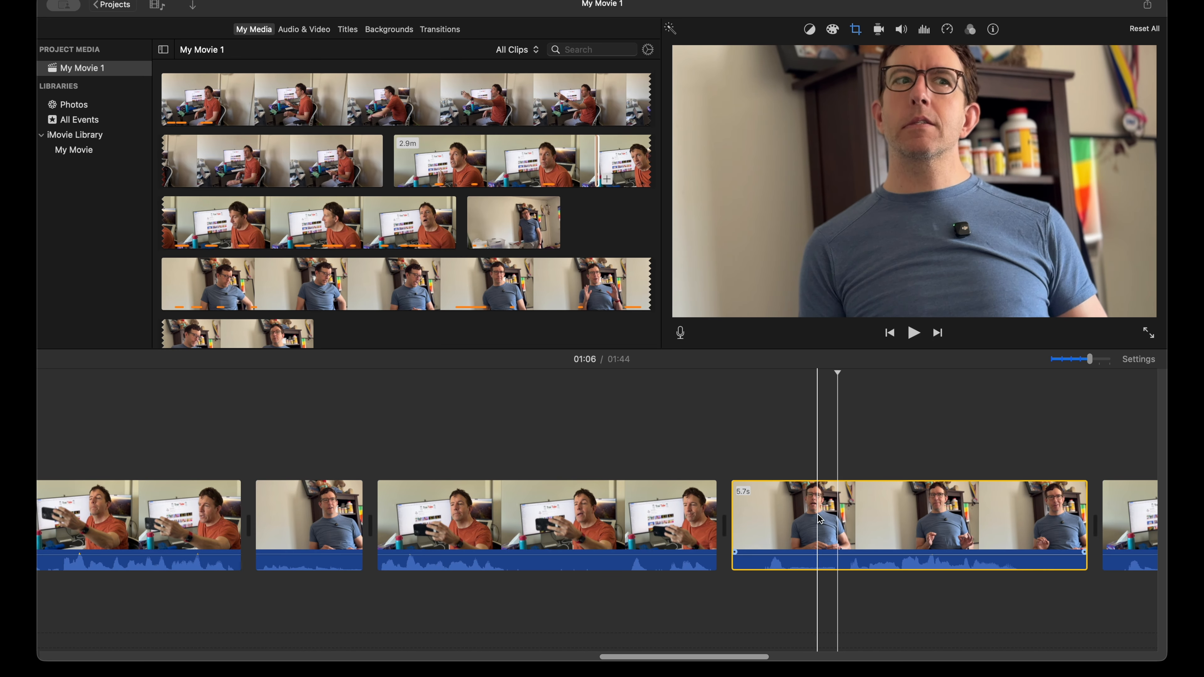
left_click(856, 29)
left_click_drag(999, 175, 999, 159)
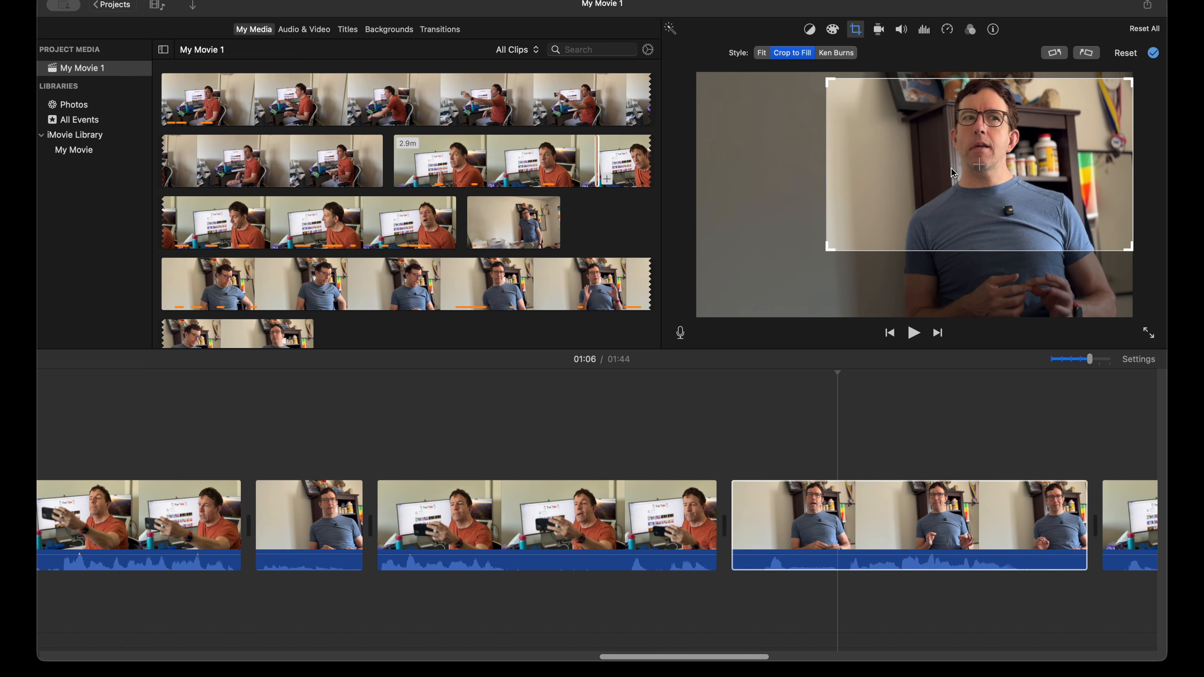
key("Return")
key("space")
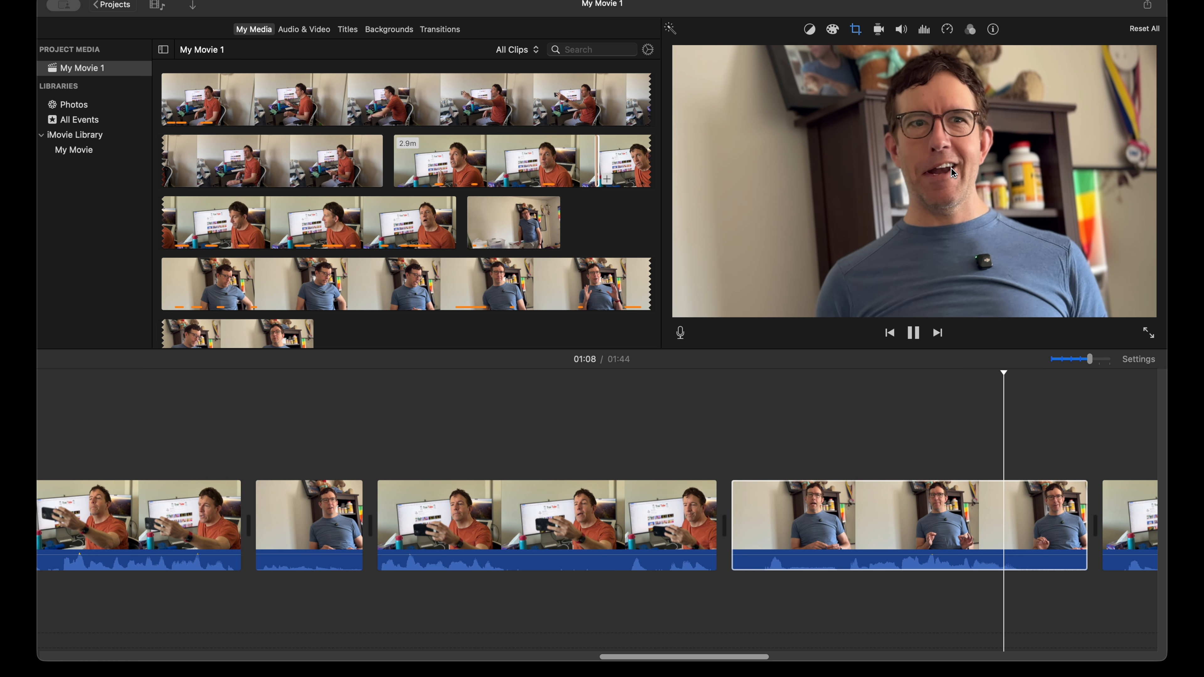
Step: Trim the end of the 5.7 s blue-shirt clip and the start of the next orange-shirt clip to 6.5 s, and play on through
key("space")
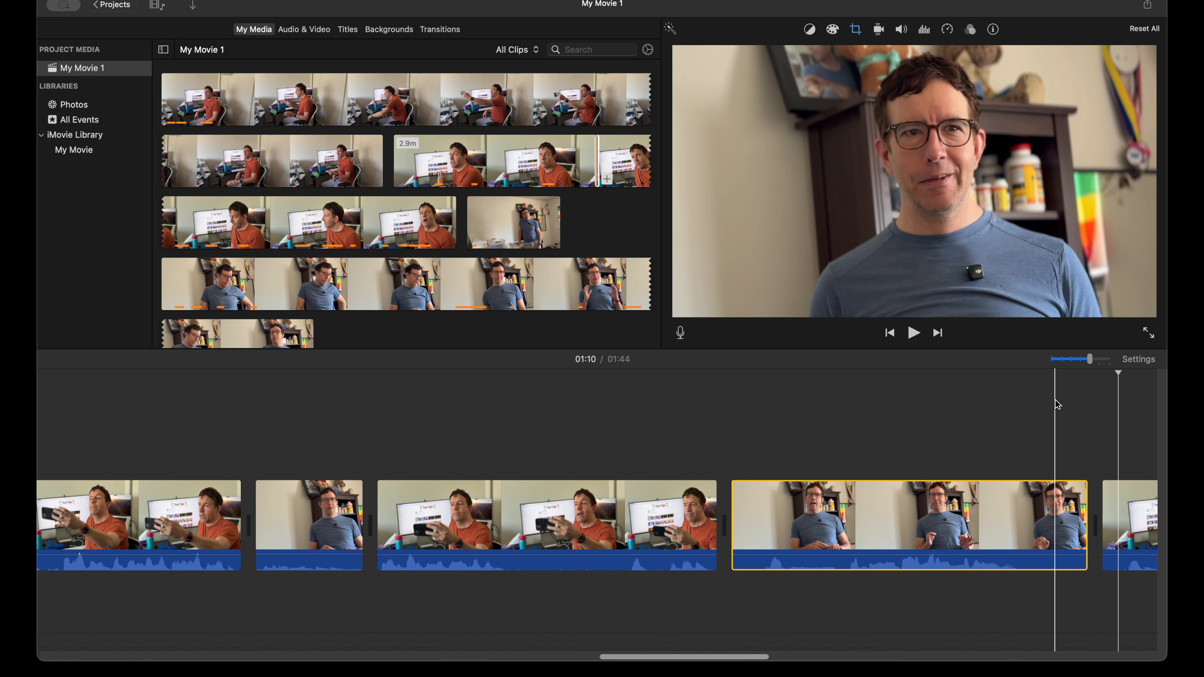
key("space")
key("space")
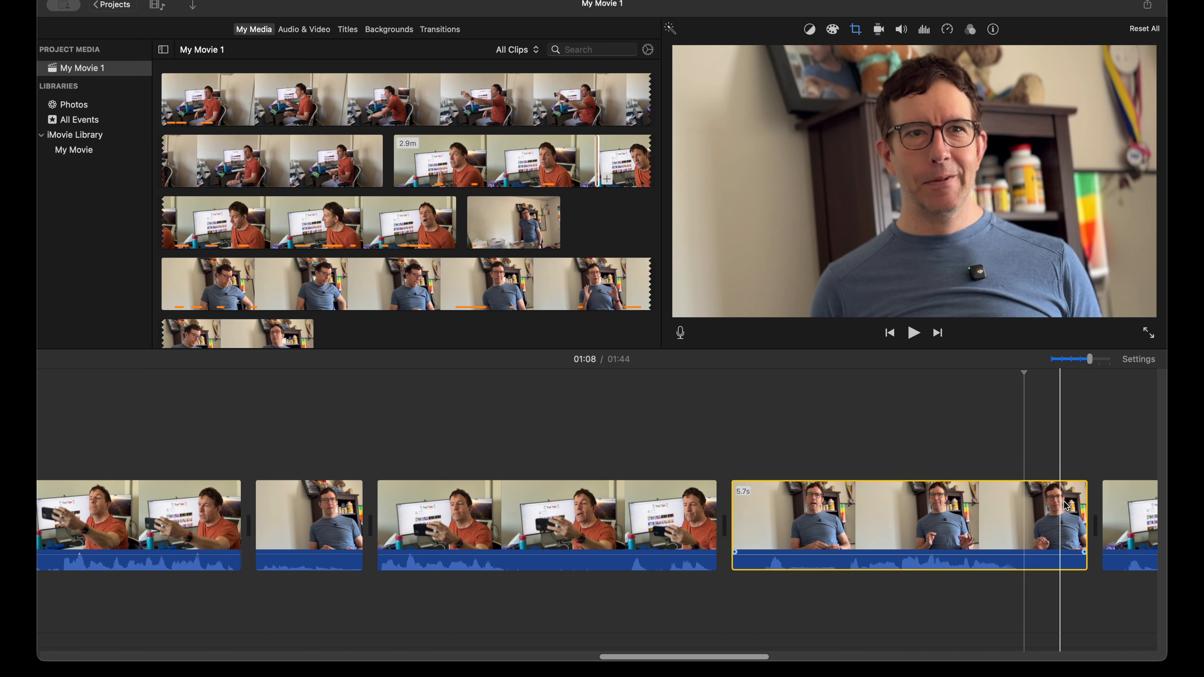
scroll(1083, 510, "right", 5)
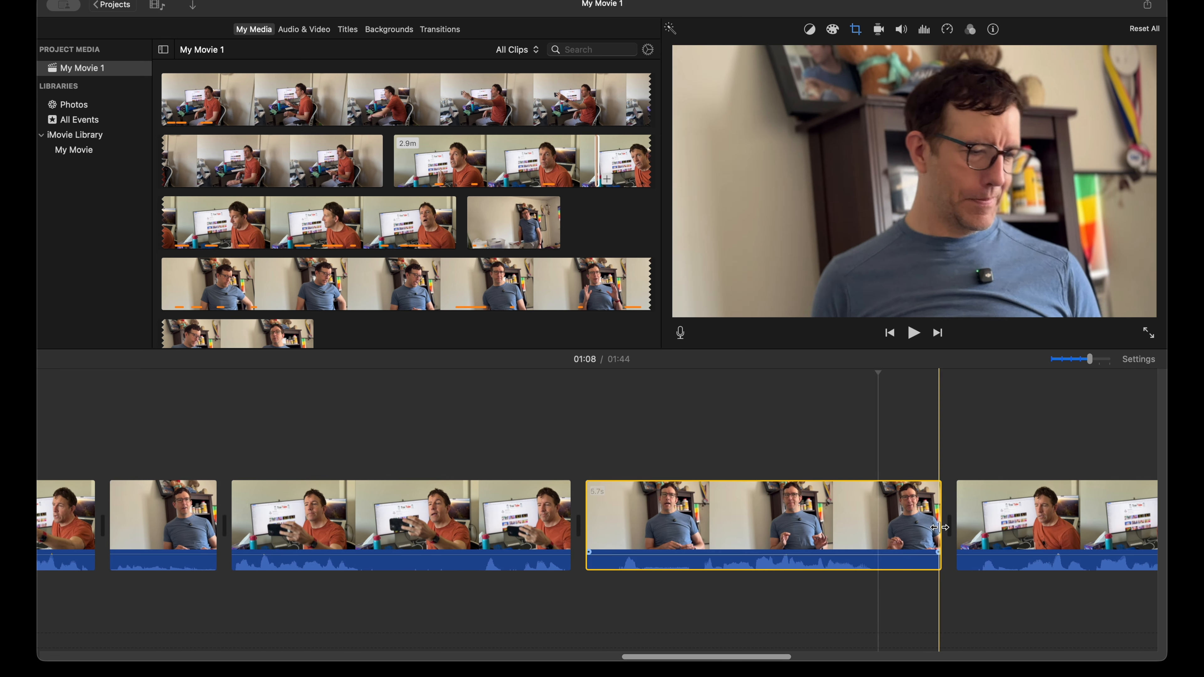
left_click_drag(941, 530, 911, 521)
key("space")
scroll(787, 510, "right", 5)
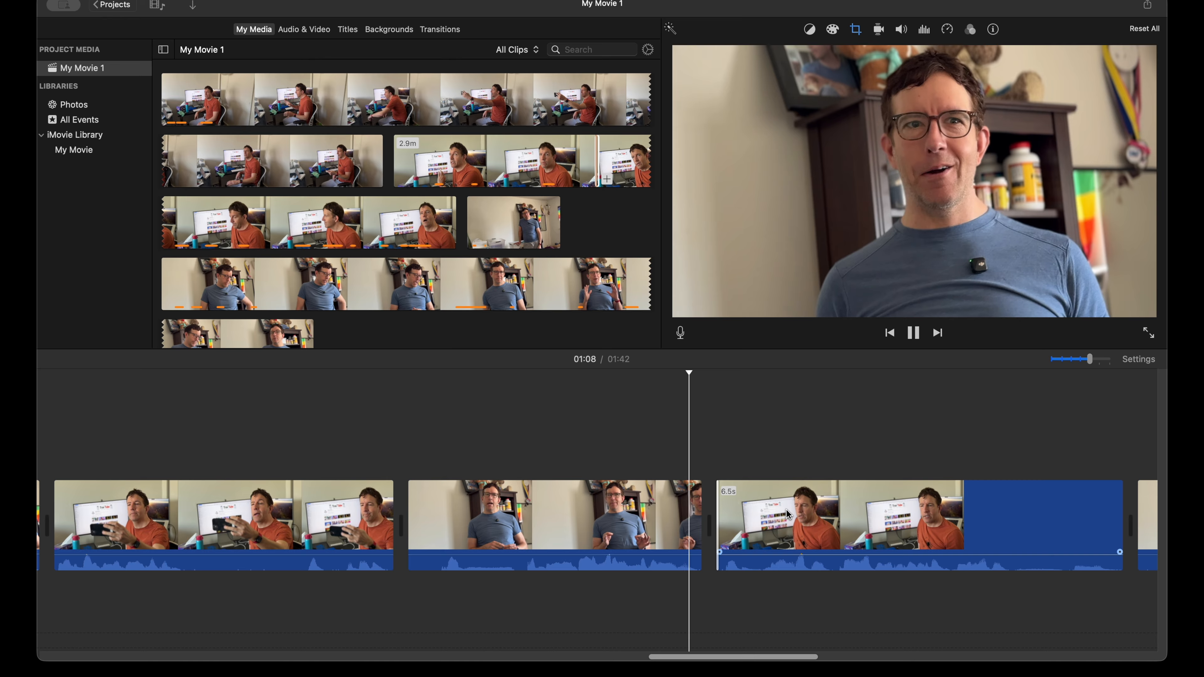
scroll(794, 513, "right", 3)
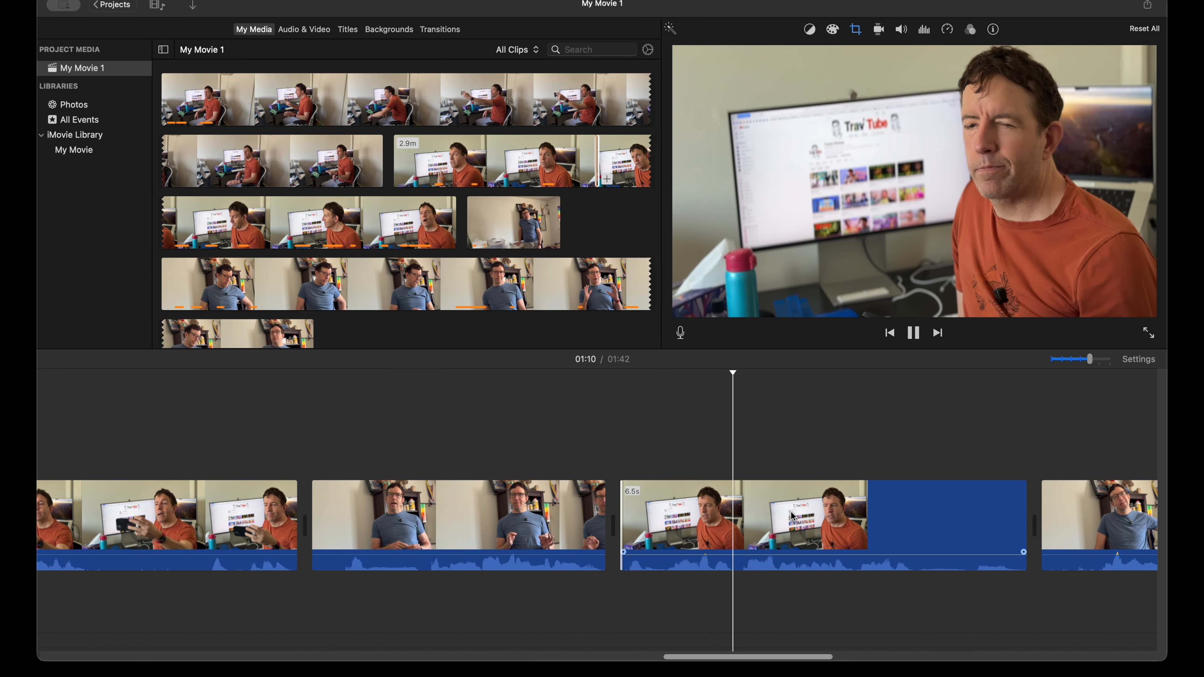
scroll(793, 516, "right", 2)
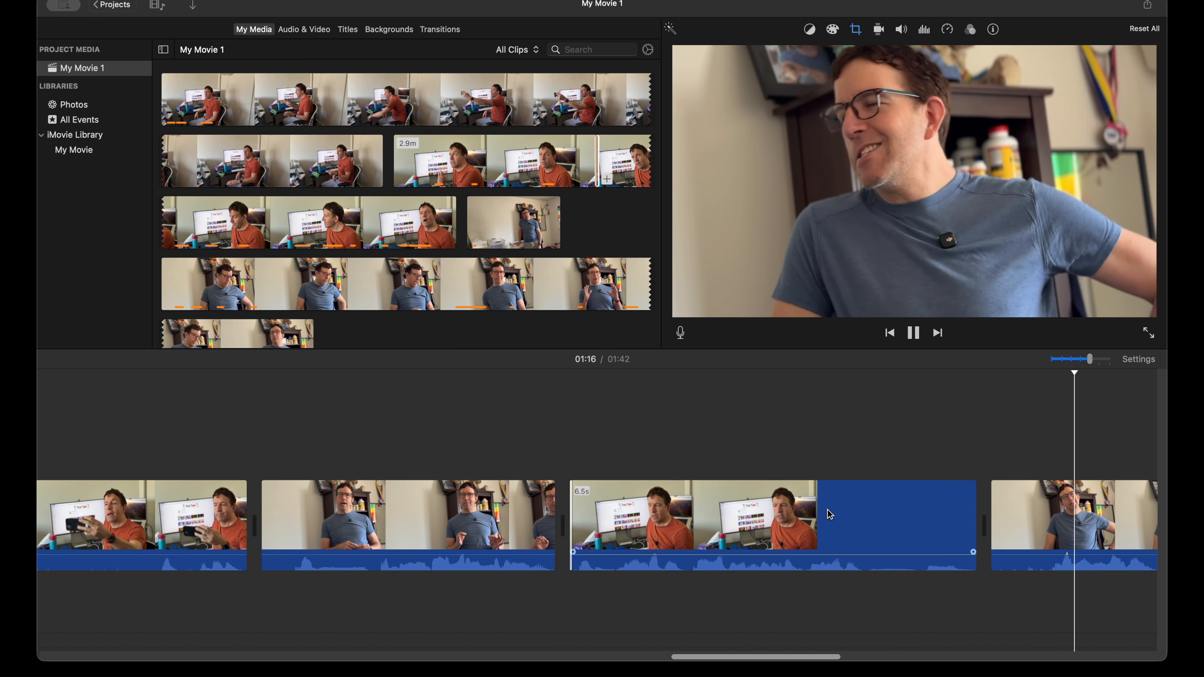
Step: Trim the end of the 6.5 s orange-shirt clip to 4.7 s and the following 2.7 s blue-shirt clip to 1.9 s, replaying the cuts
scroll(827, 510, "right", 4)
key("space")
left_click_drag(867, 518, 791, 522)
key("space")
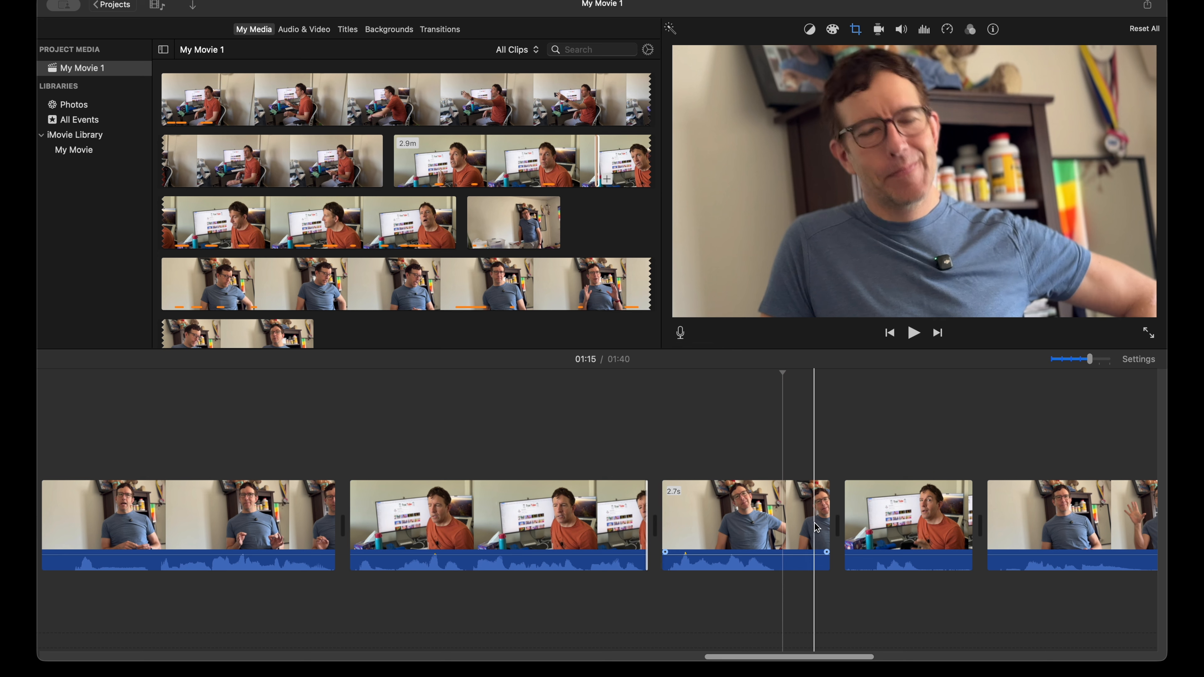
mouse_move(822, 522)
left_mouse_down()
mouse_move(772, 530)
mouse_move(821, 525)
left_mouse_up()
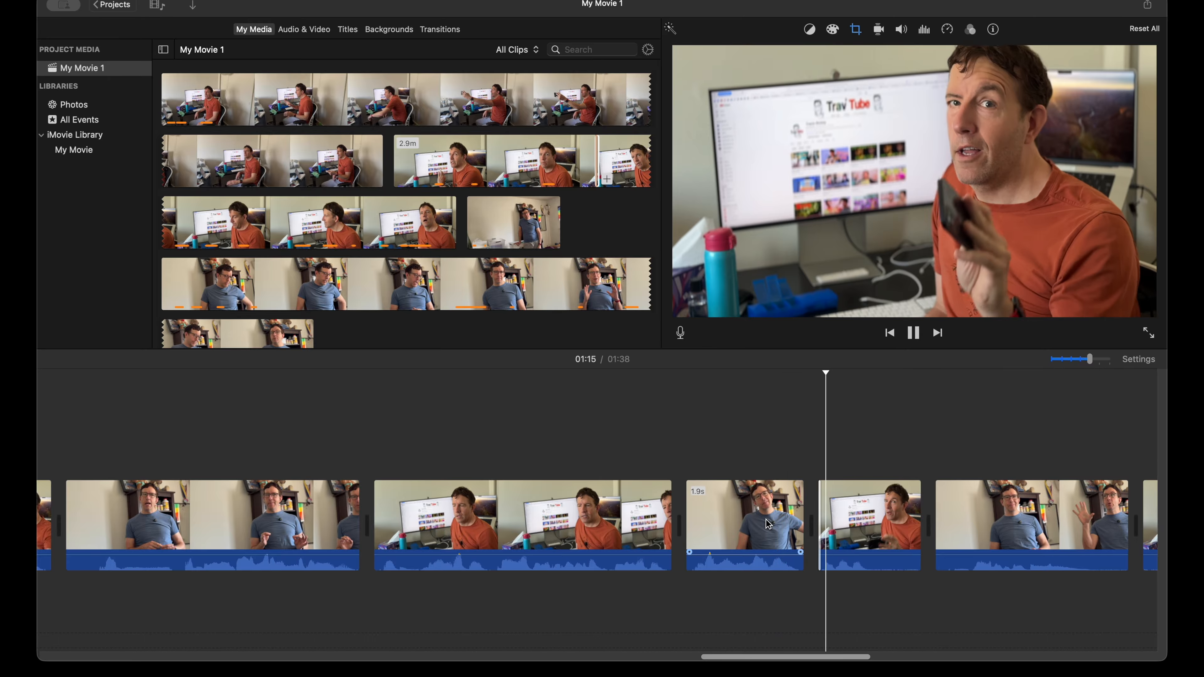
key("space")
Step: Trim the short orange-shirt phone clip to 0.9 s and both ends of the next blue-shirt clip to 2.1 s, playing between edits
mouse_move(917, 521)
left_mouse_down()
mouse_move(850, 527)
mouse_move(926, 524)
left_mouse_up()
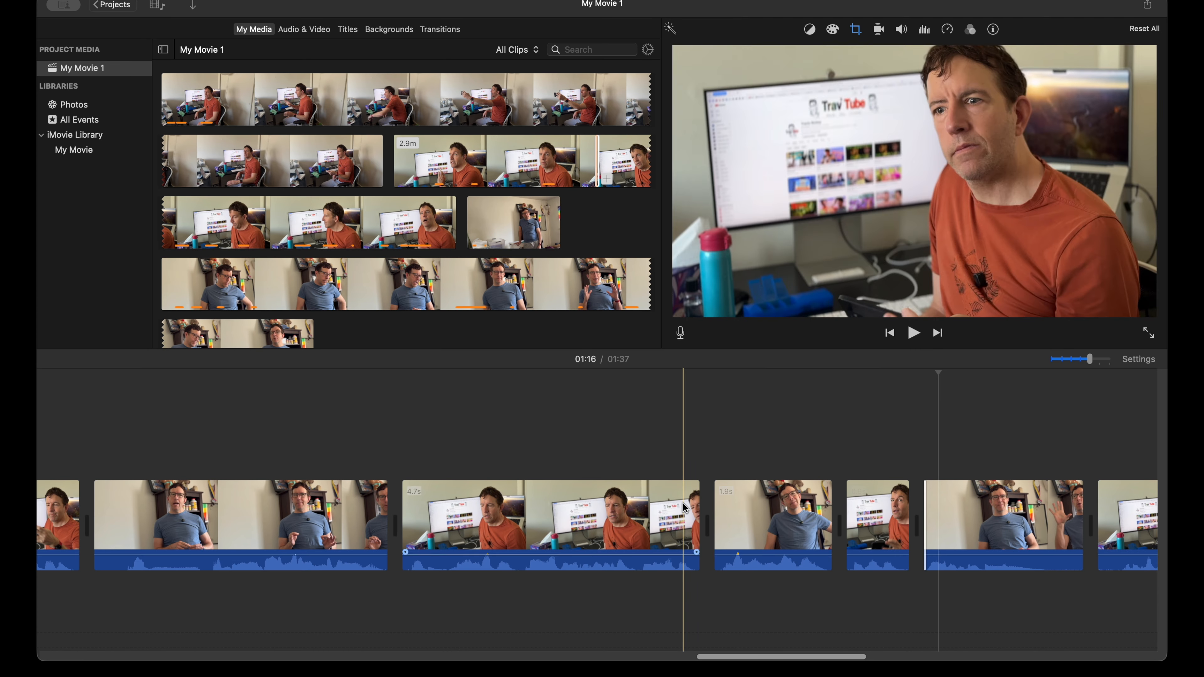
key("space")
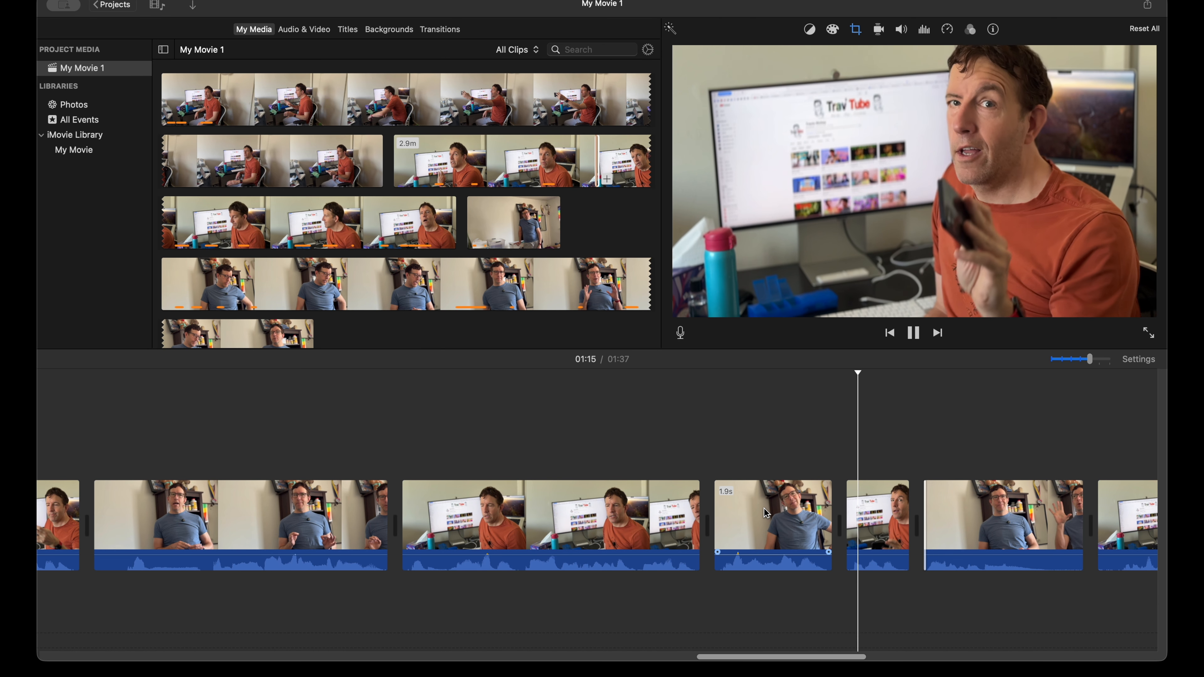
scroll(744, 527, "right", 4)
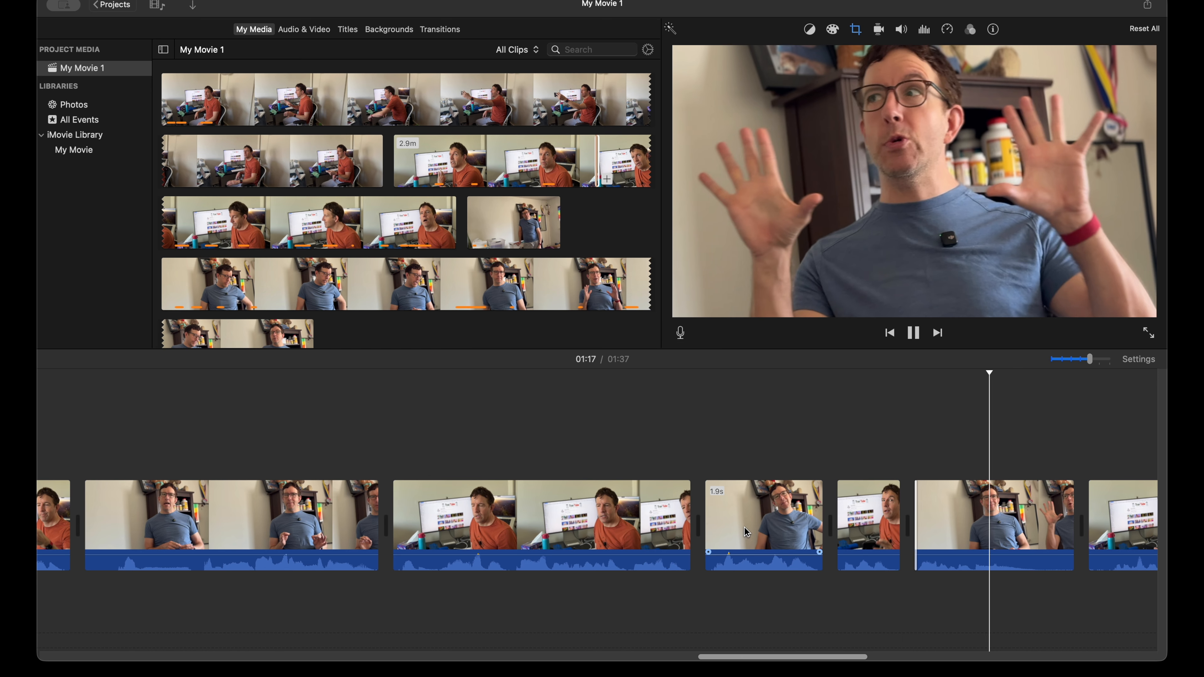
key("space")
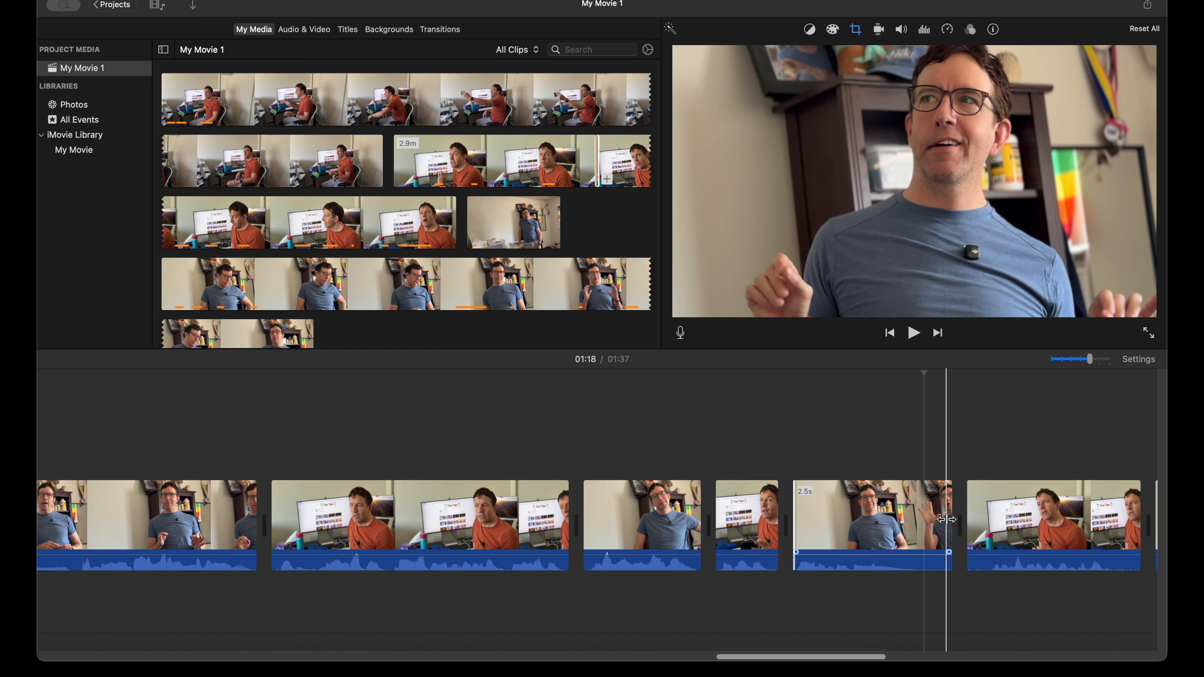
left_click_drag(948, 520, 926, 520)
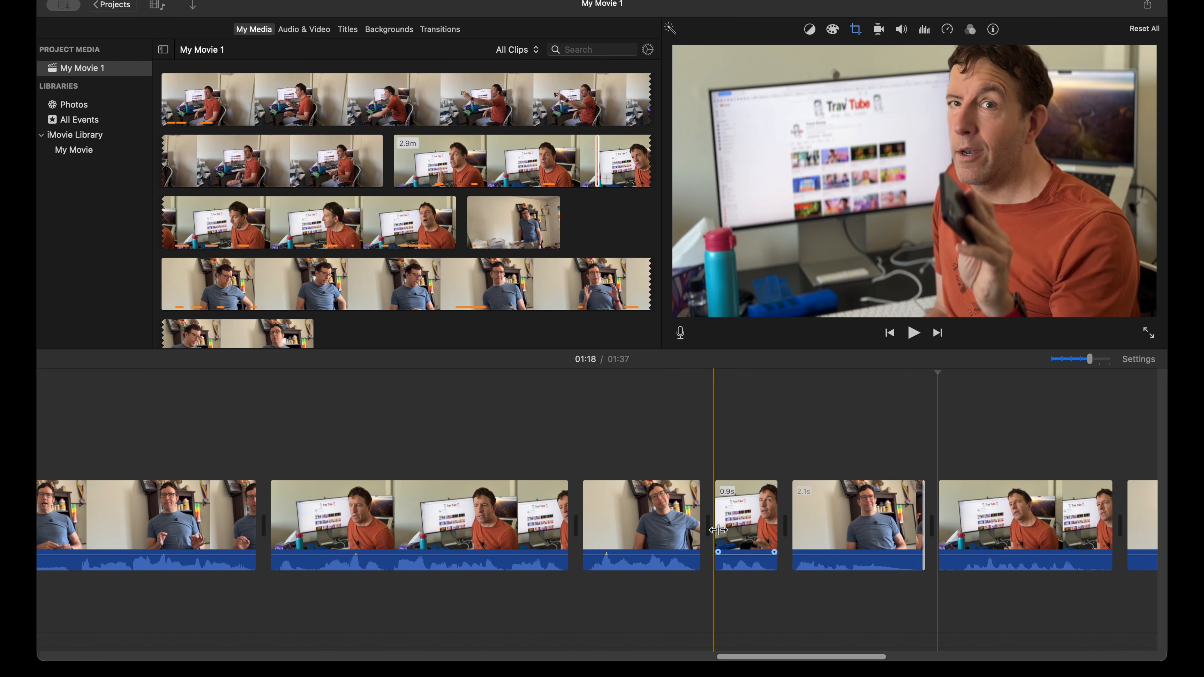
Step: Enlarge the timeline clips to the maximum clip size in the project settings
scroll(806, 527, "right", 6)
scroll(728, 535, "right", 1)
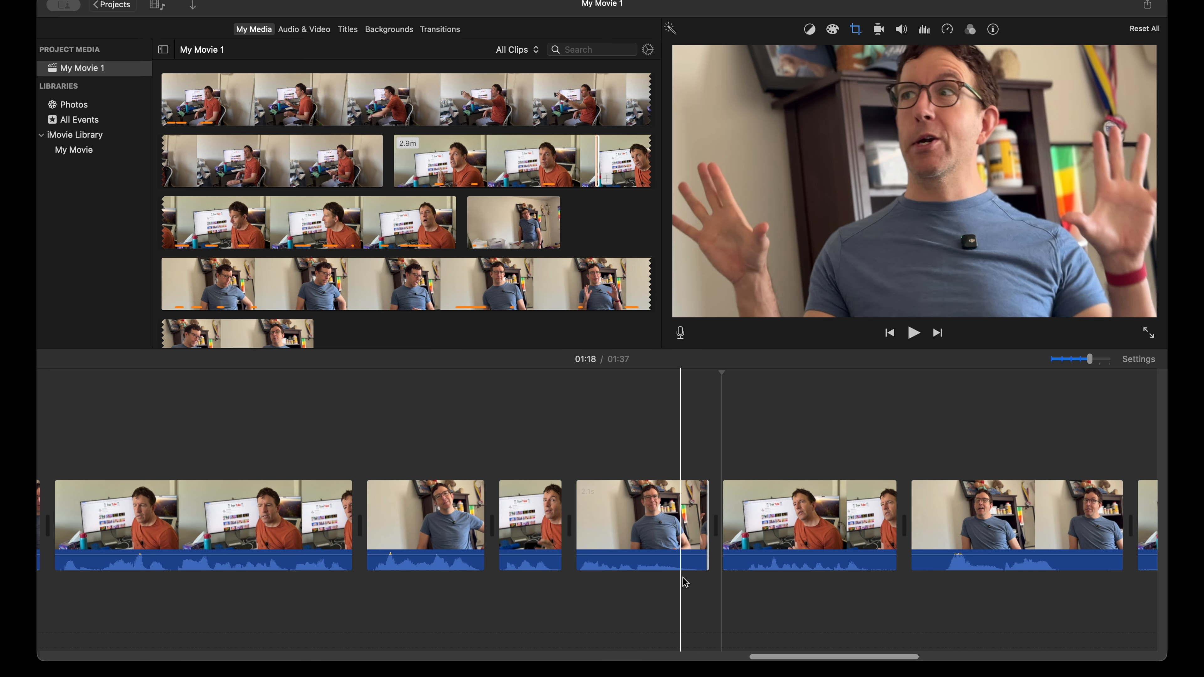
left_click(1148, 359)
left_click_drag(1025, 512, 1086, 509)
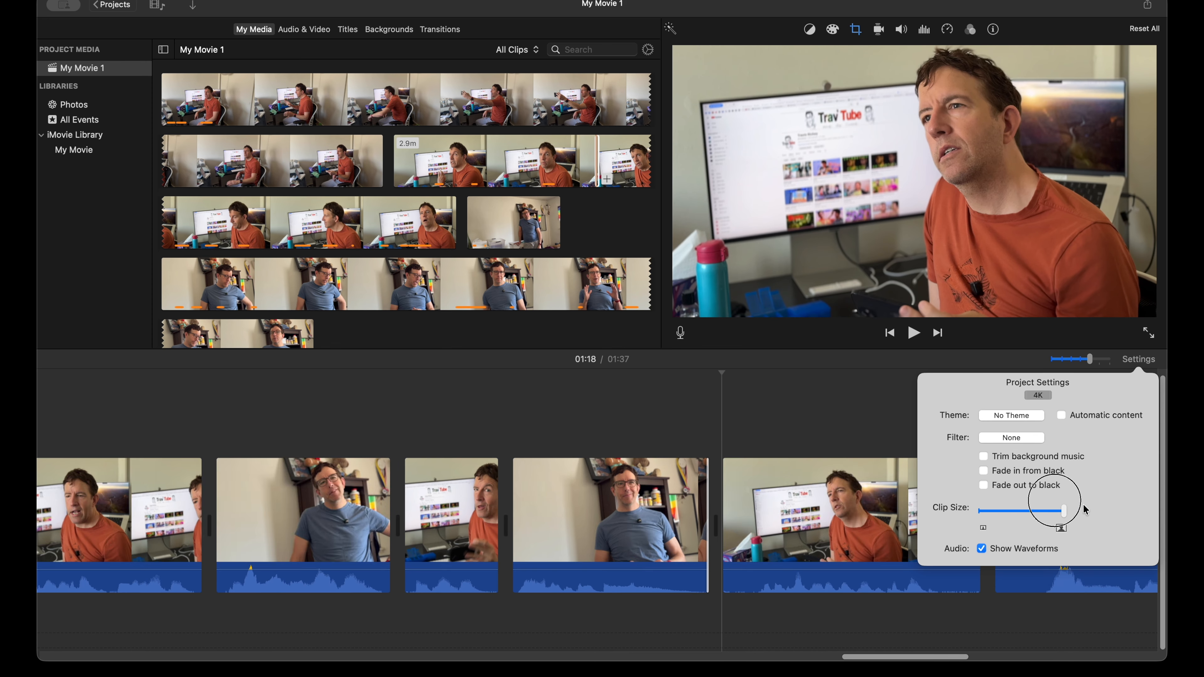
left_click(1148, 361)
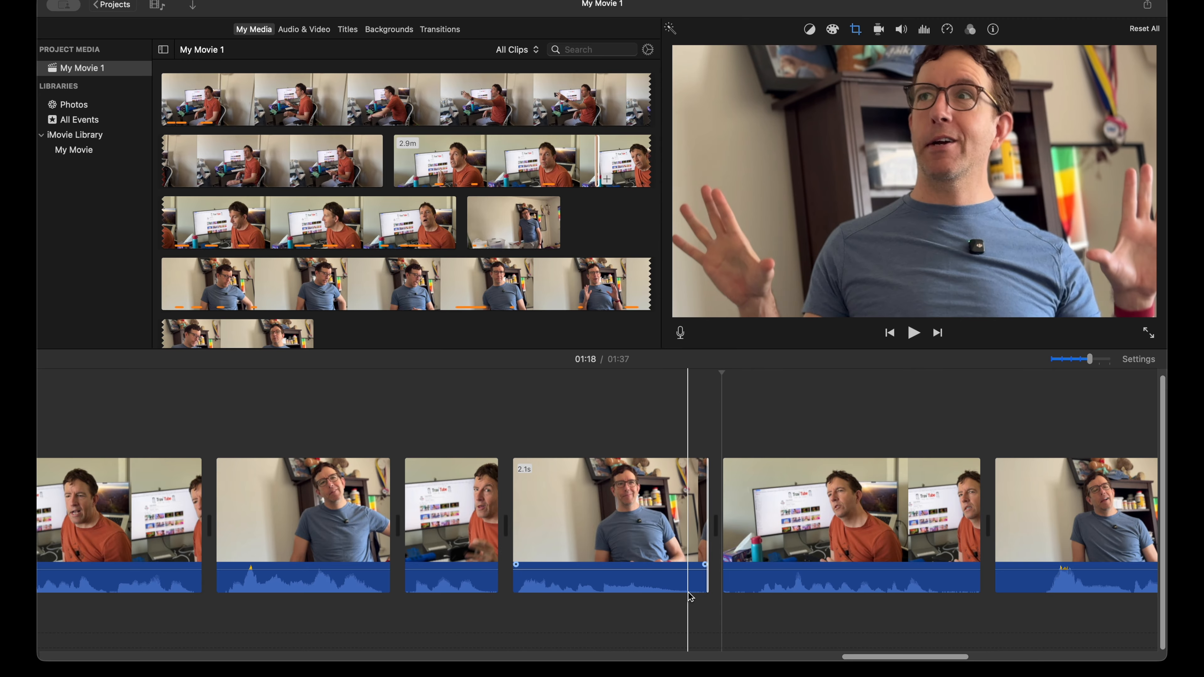
Step: Trim the start of the orange-shirt clip after the 2.1 s blue-shirt clip to 2.4 s, and play it through
key("space")
key("space")
left_click_drag(724, 523, 758, 519)
key("space")
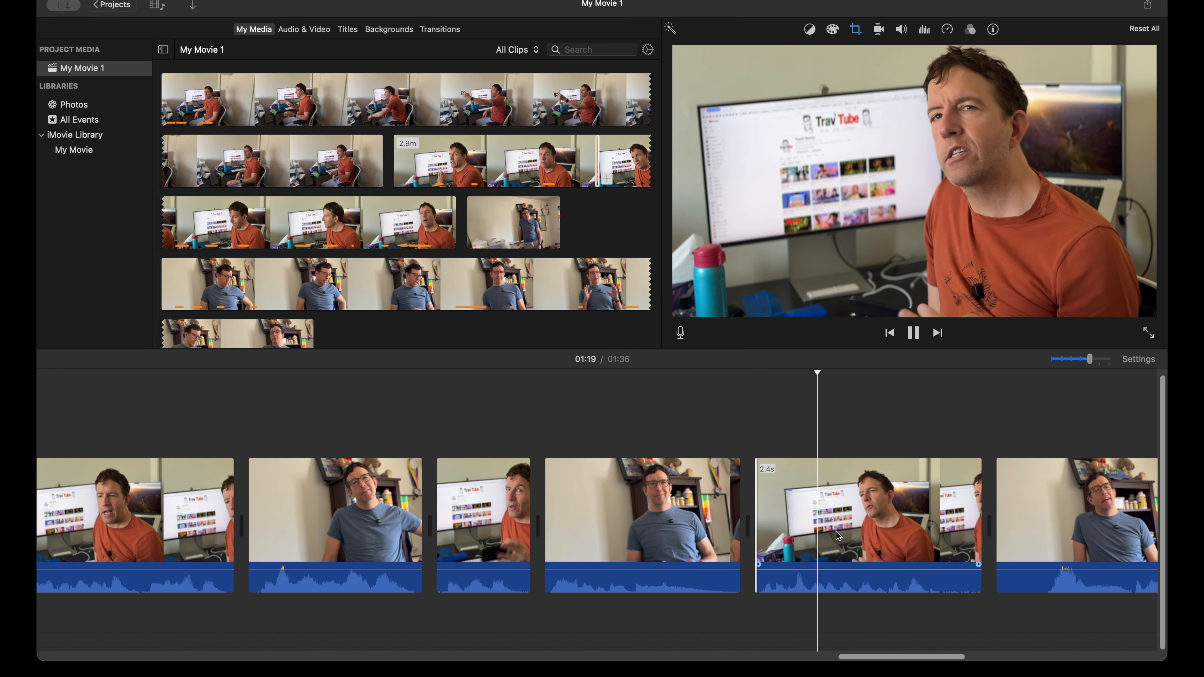
key("space")
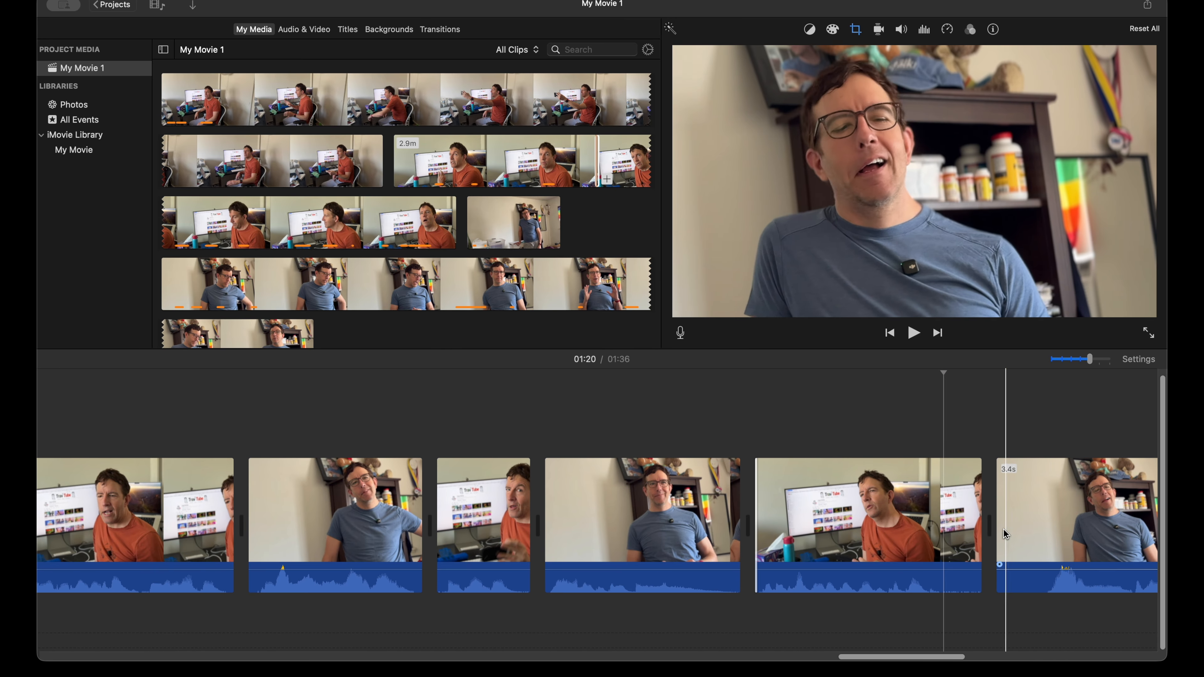
Step: Trim the end of the 2.4 s orange-shirt clip and both ends of the following 3.4 s blue-shirt clip to 1.9 s
left_click_drag(980, 529, 1009, 526)
scroll(1011, 526, "right", 10)
scroll(1012, 527, "right", 4)
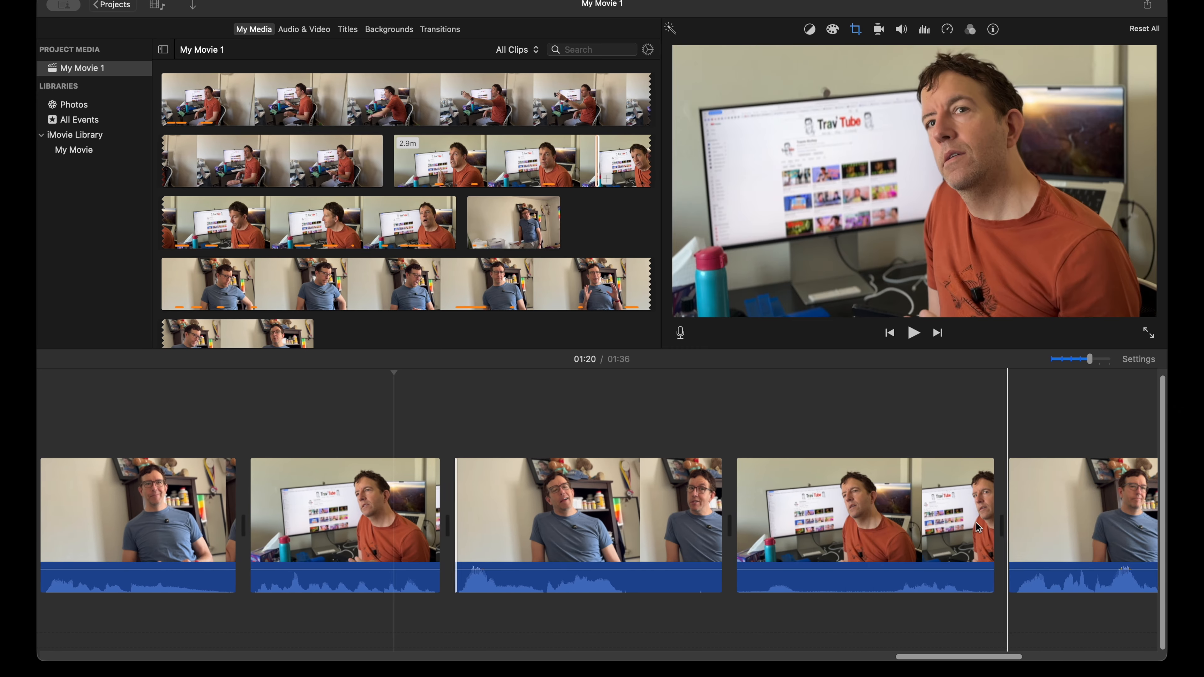
key("space")
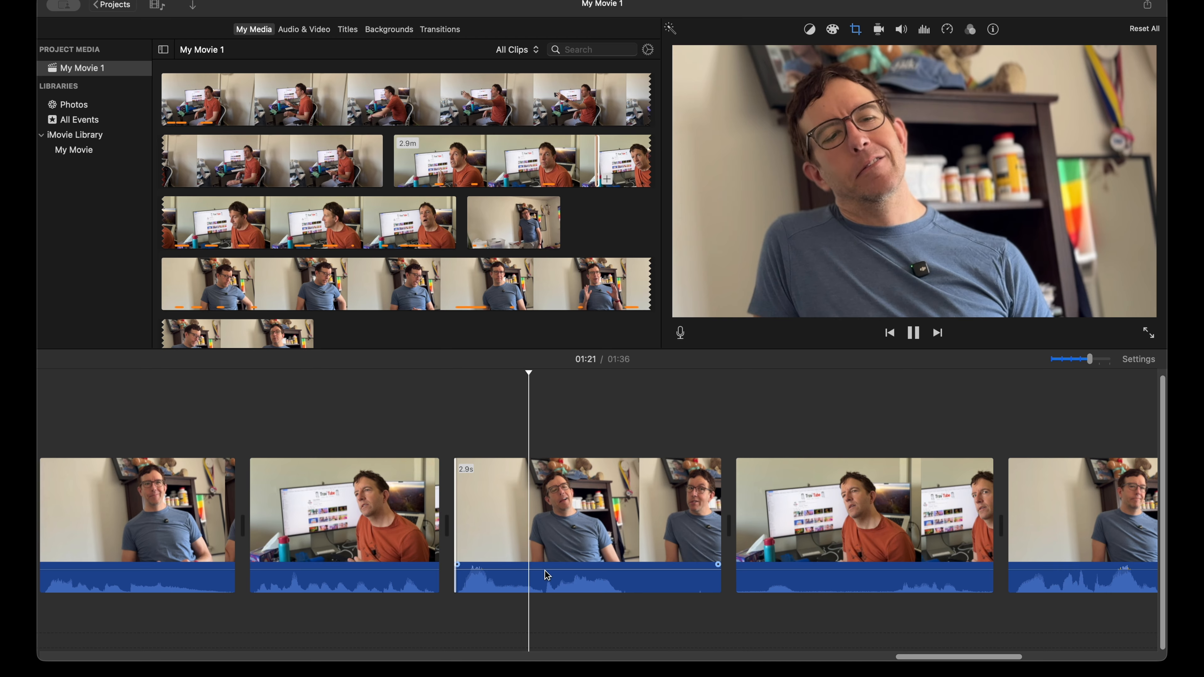
key("space")
left_click_drag(720, 540, 622, 537)
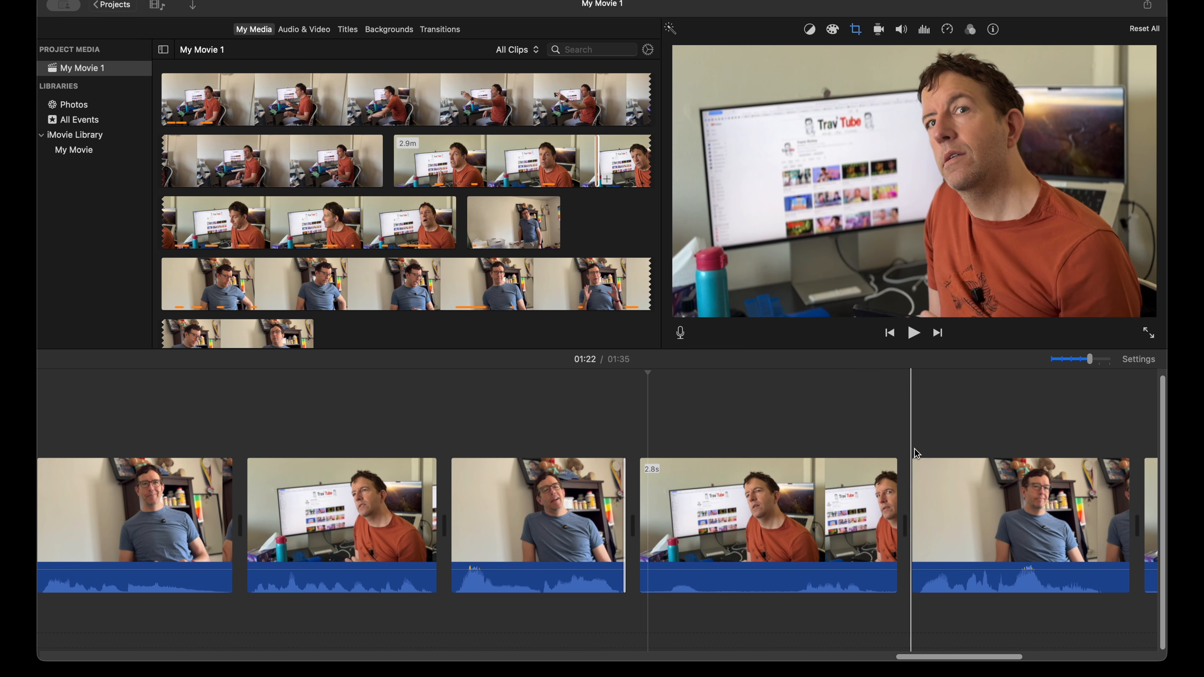
Step: Trim both ends of the 2.8 s orange-shirt clip to 2.2 s and the start of the next blue-shirt clip to 2.3 s
scroll(712, 522, "right", 2)
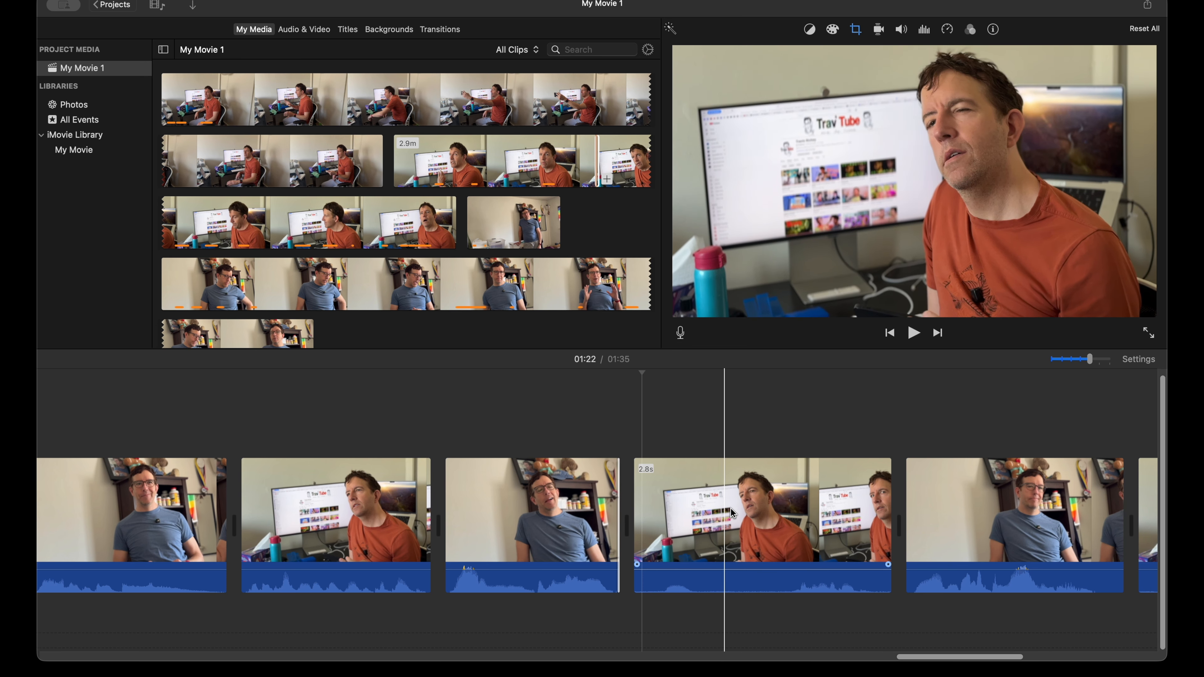
scroll(631, 533, "right", 5)
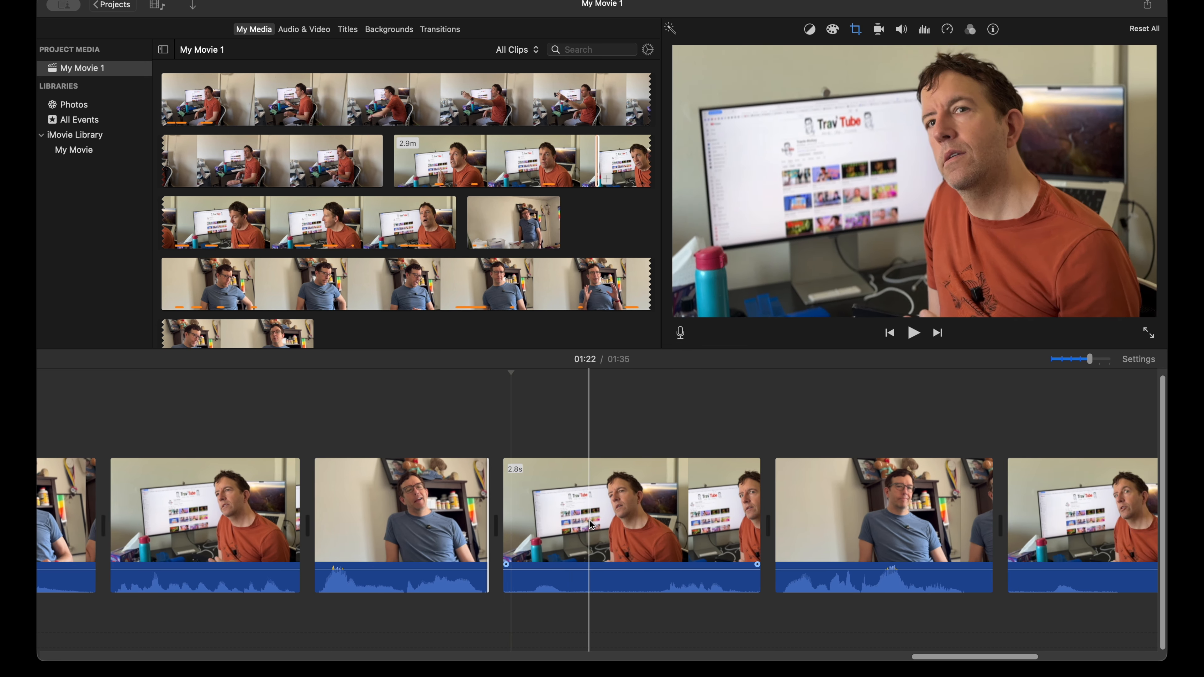
left_click(504, 525)
left_click_drag(506, 525, 527, 525)
key("space")
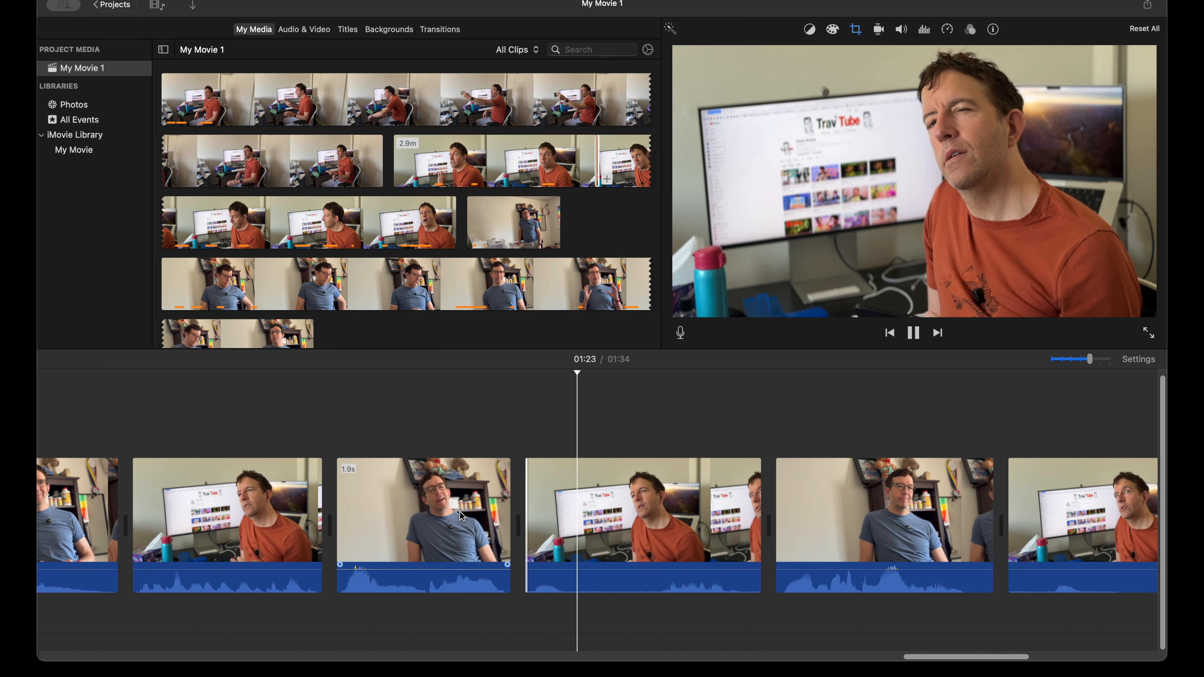
key("space")
mouse_move(754, 527)
left_mouse_down()
mouse_move(718, 525)
mouse_move(749, 523)
left_mouse_up()
left_click(655, 522)
key("space")
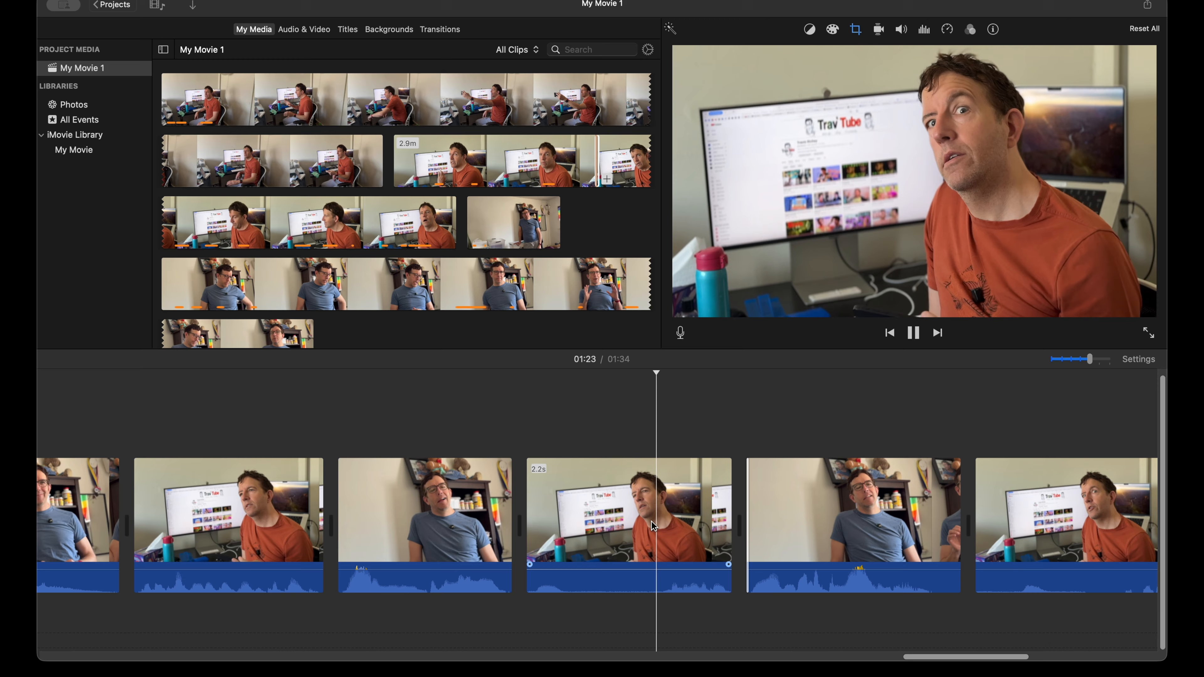
Step: Trim the end of the 2.3 s blue-shirt clip and the start of the final orange-shirt clip to 7.0 s, and play the ending
scroll(655, 530, "right", 4)
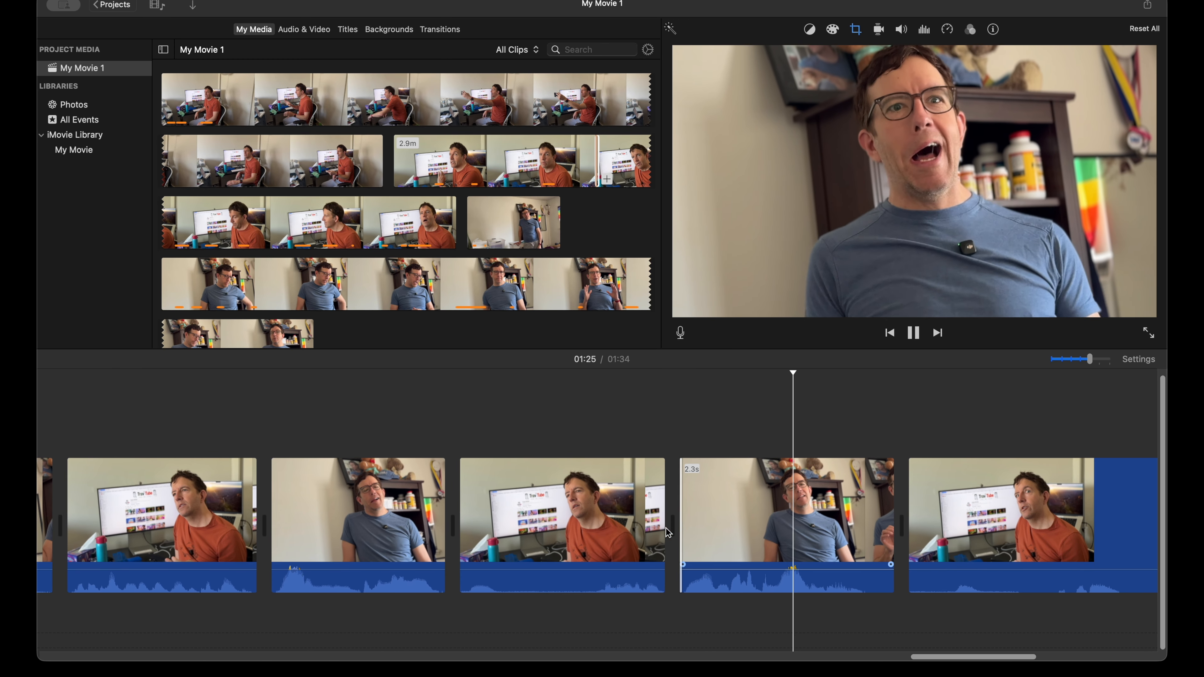
key("space")
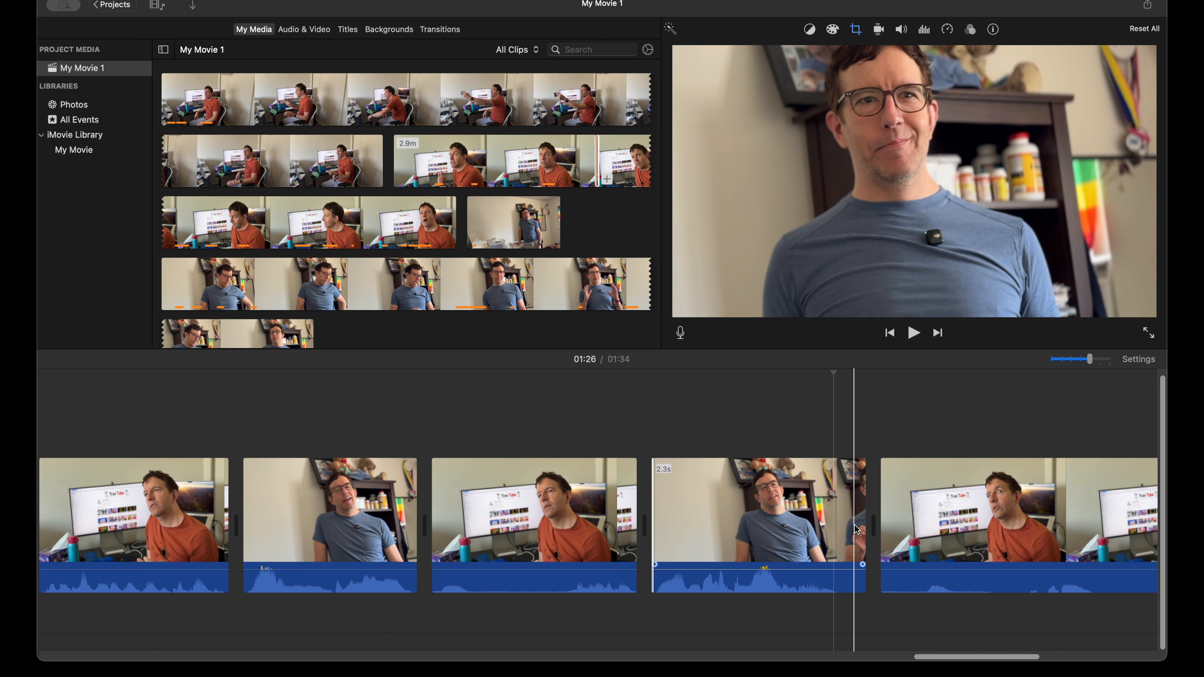
left_click(829, 526)
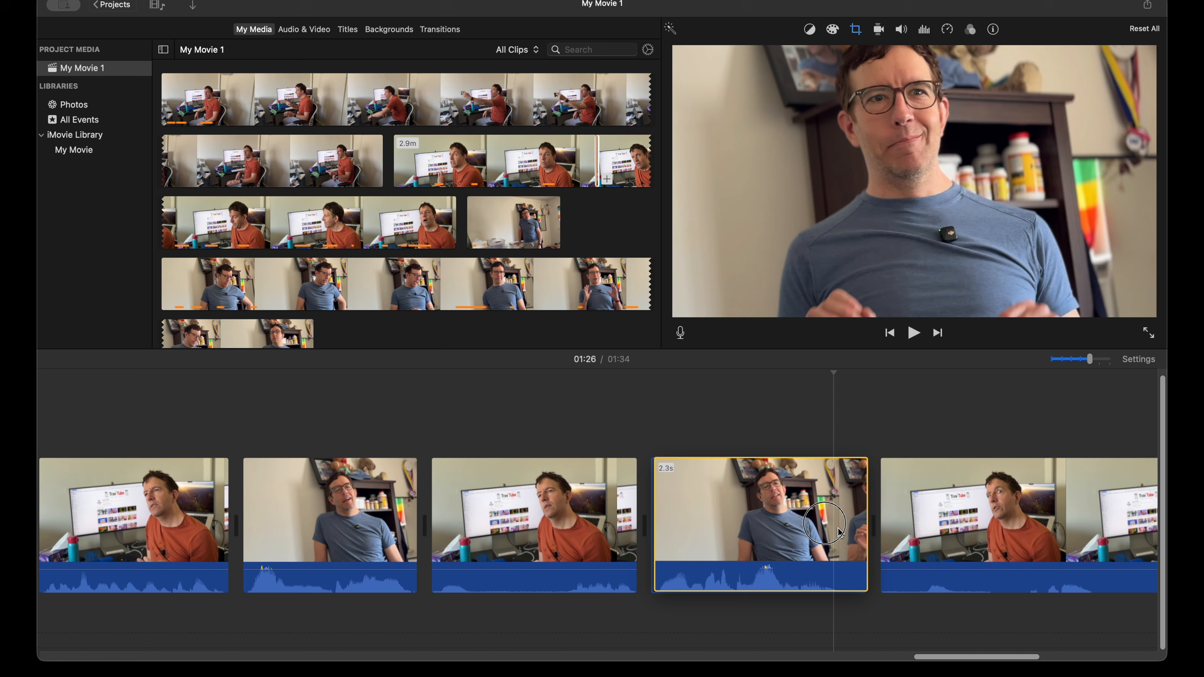
left_click(863, 528)
left_click_drag(863, 528, 897, 528)
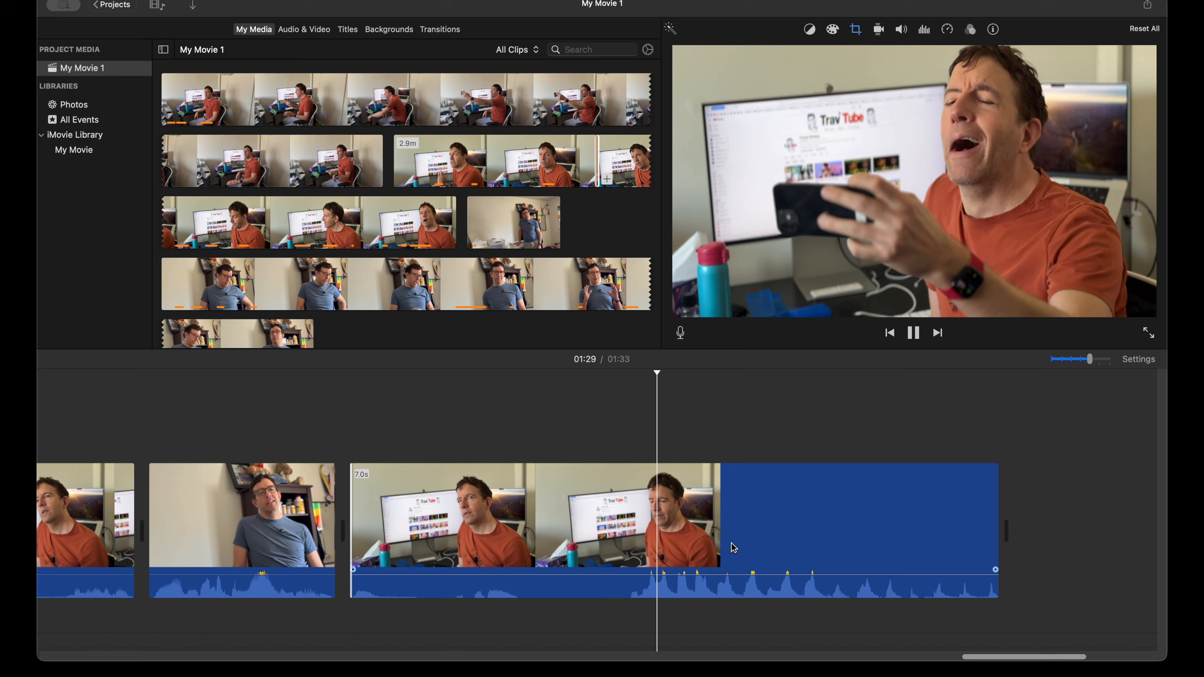
key("space")
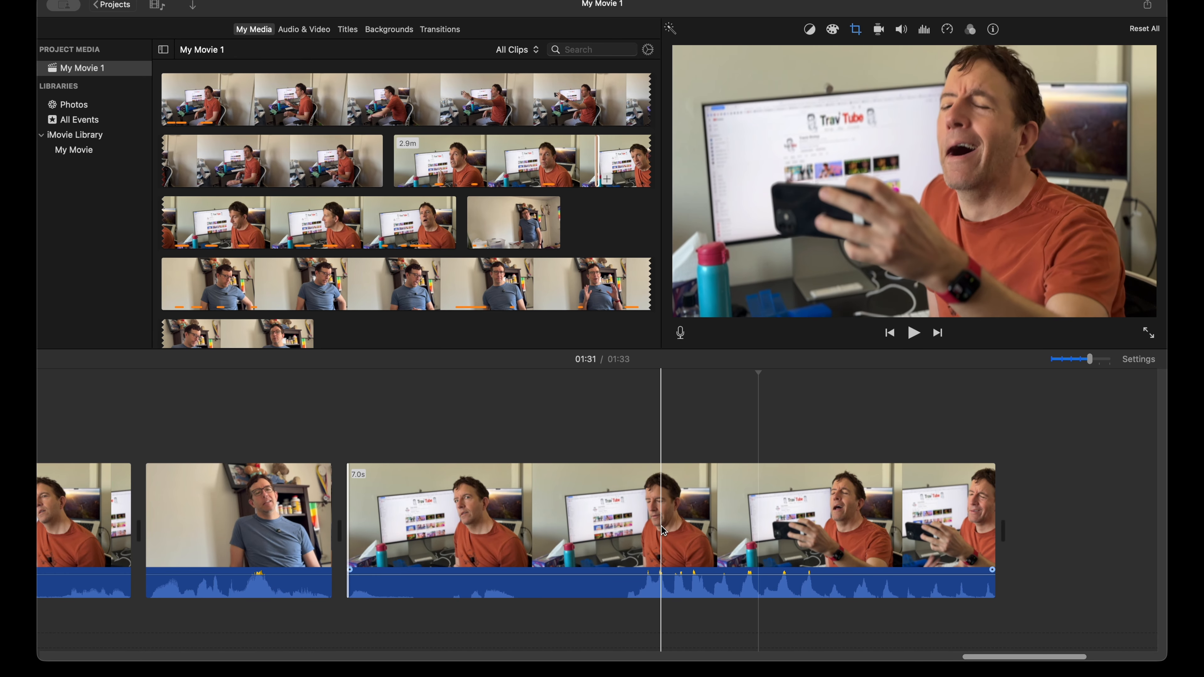
Step: Add two volume keyframes to the opening 2.7 s orange-shirt clip and lower the volume before the first one to silence
key("super+minus")
key("super+minus")
key("super+minus")
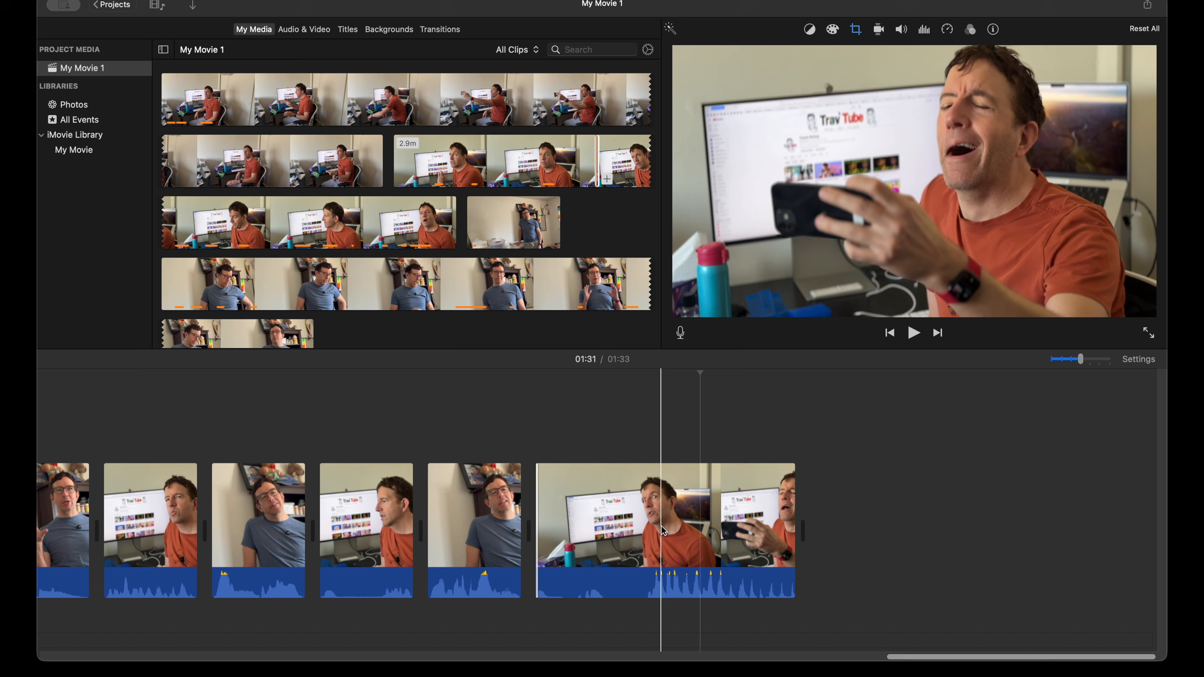
scroll(595, 525, "left", 20)
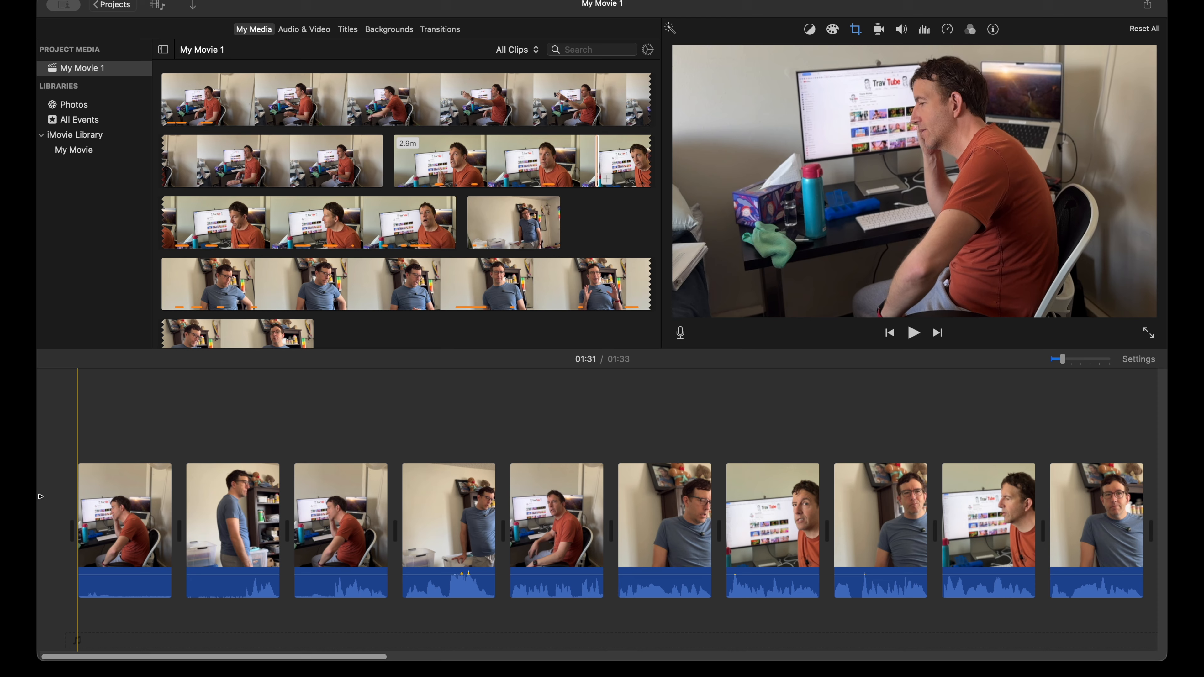
key("space")
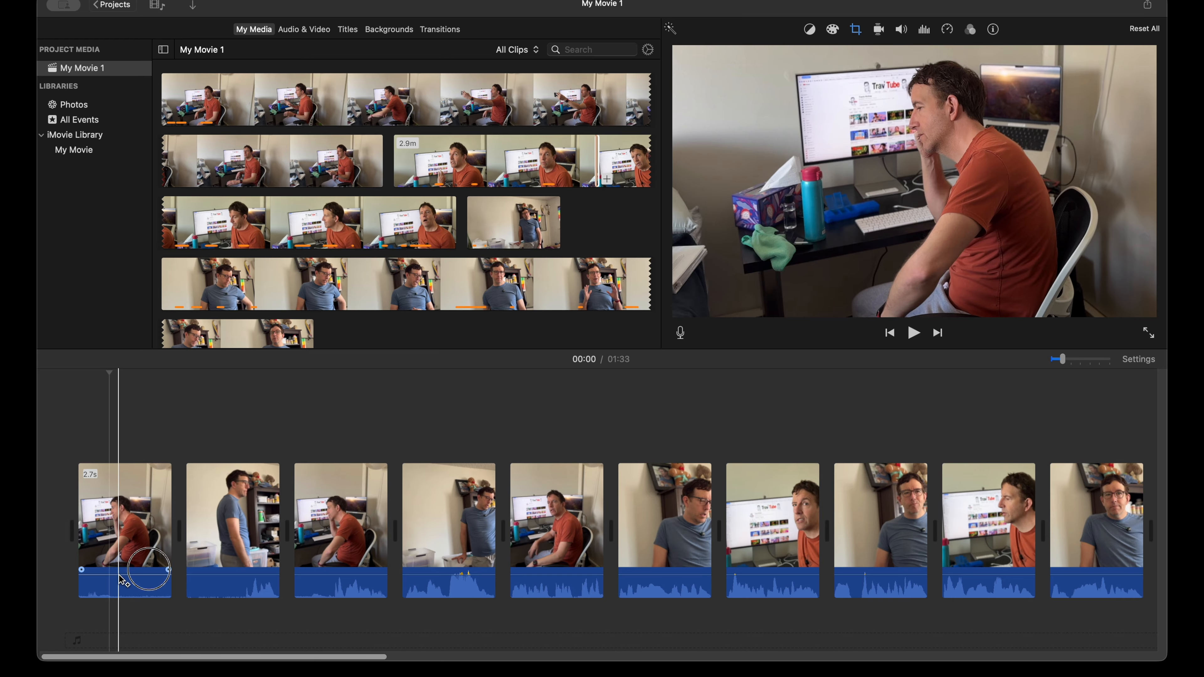
left_click(119, 574, "alt")
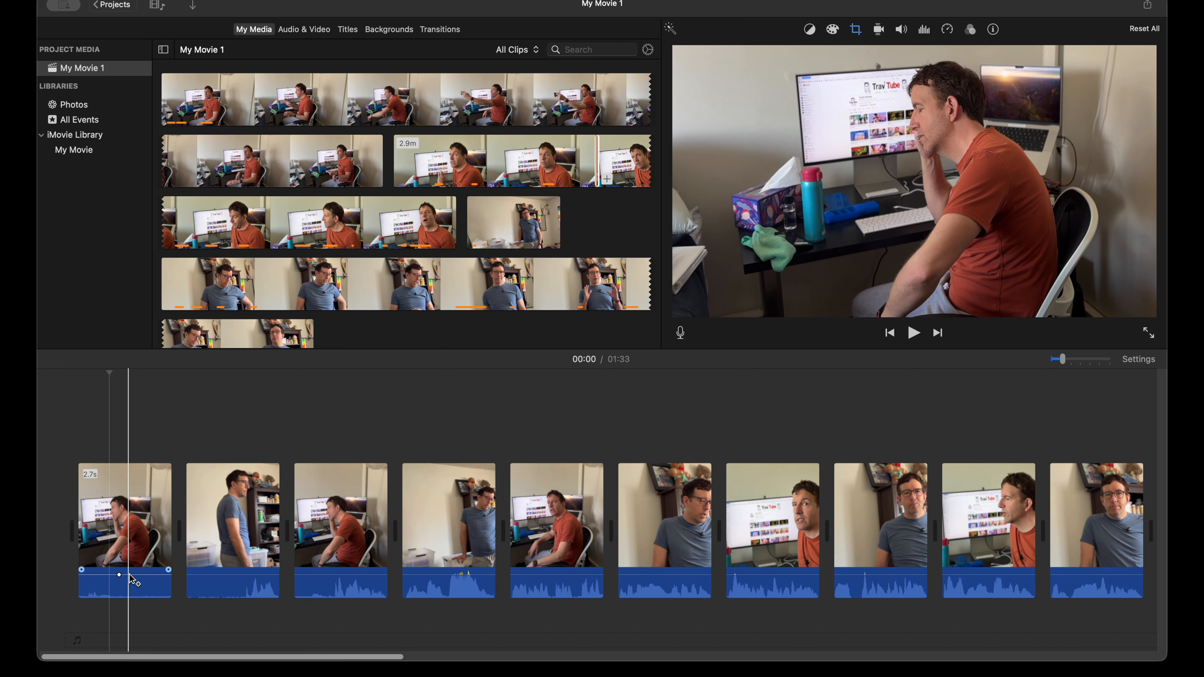
left_click(148, 575, "alt")
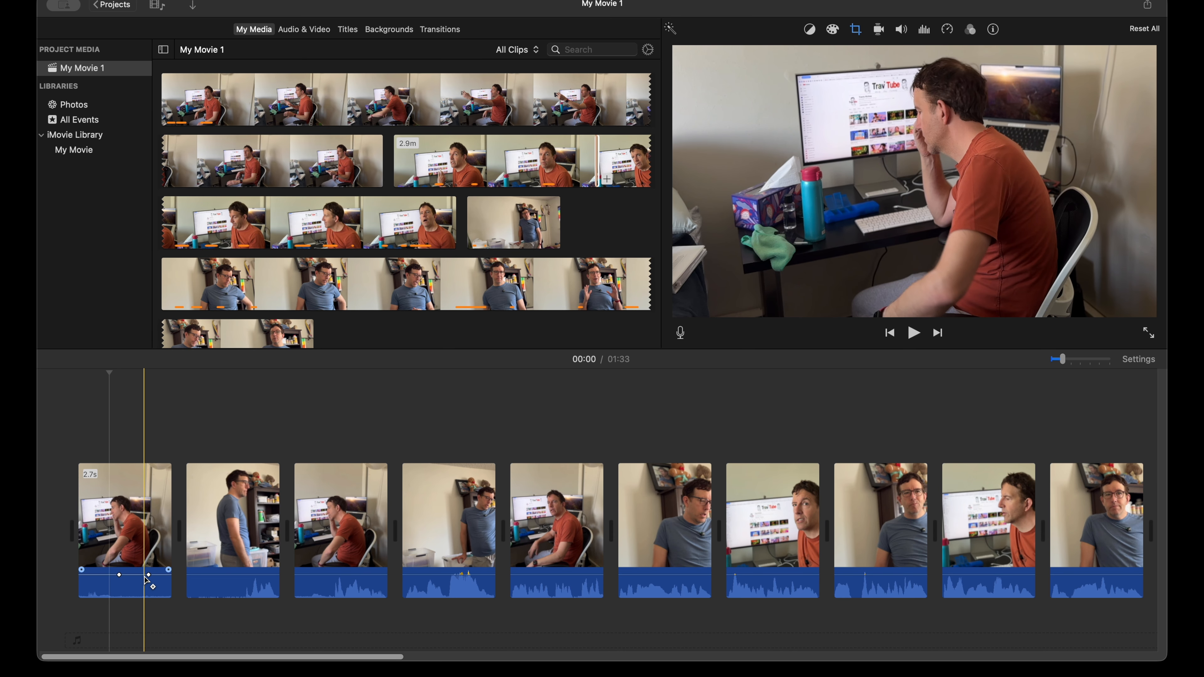
left_click_drag(99, 576, 99, 576)
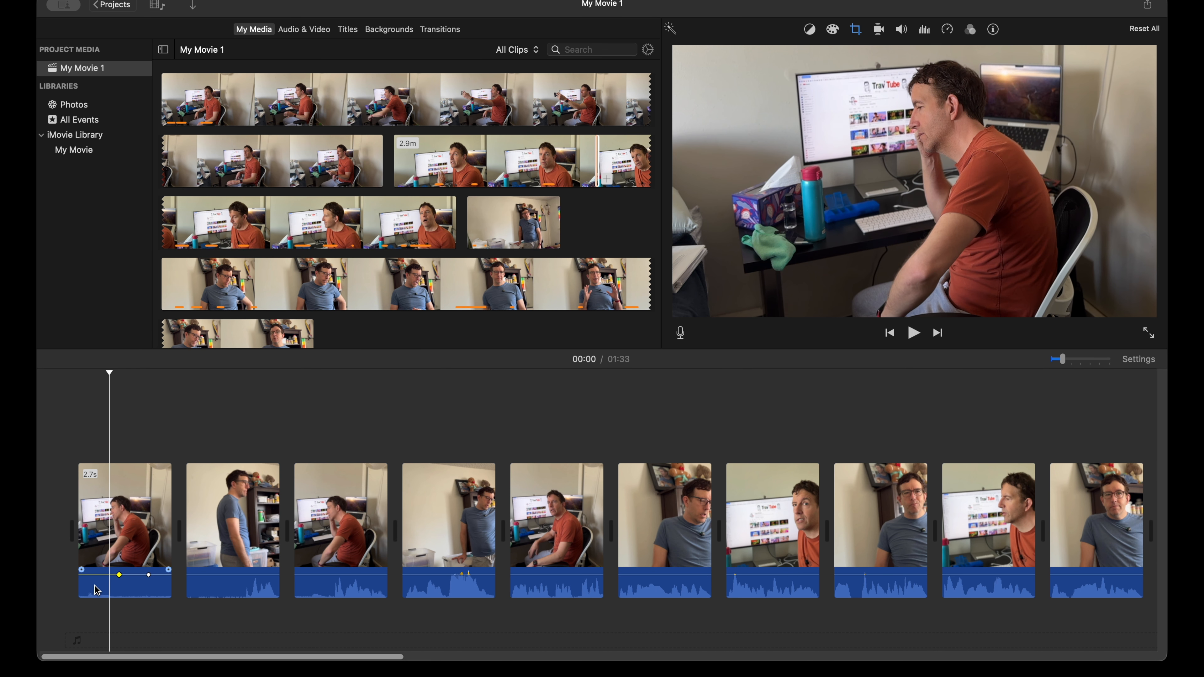
left_click_drag(97, 575, 97, 601)
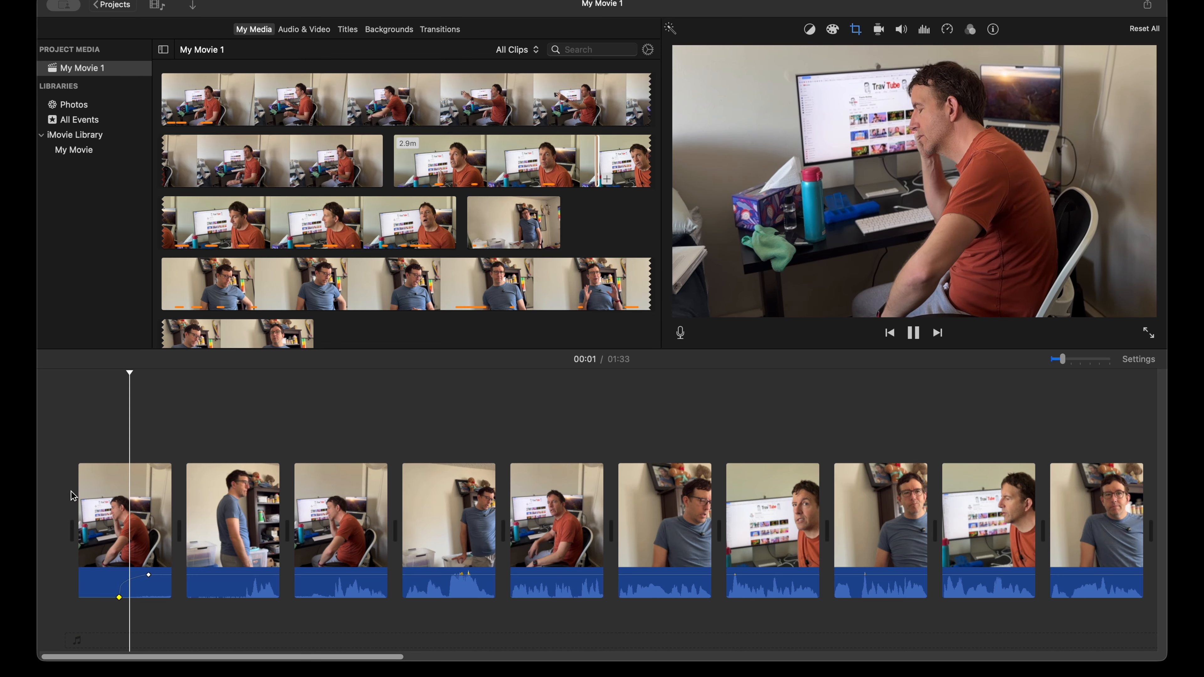
Step: Replay the opening clip and the following cut to check the audio fade-in
key("space")
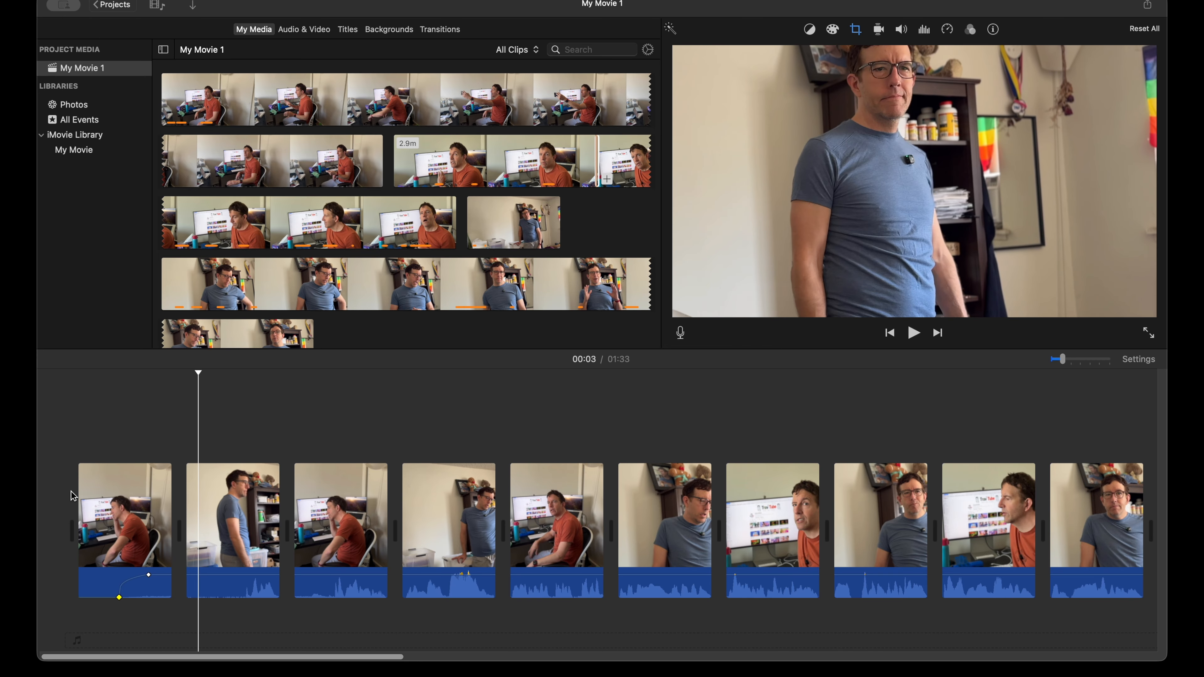
key("space")
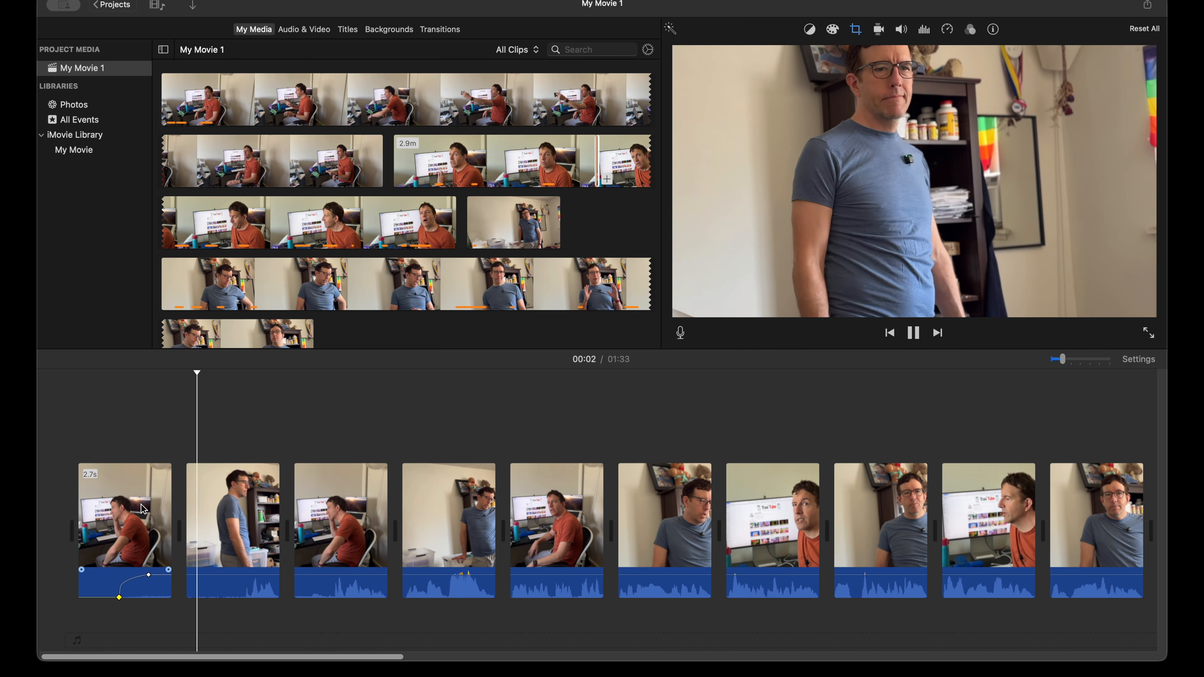
key("space")
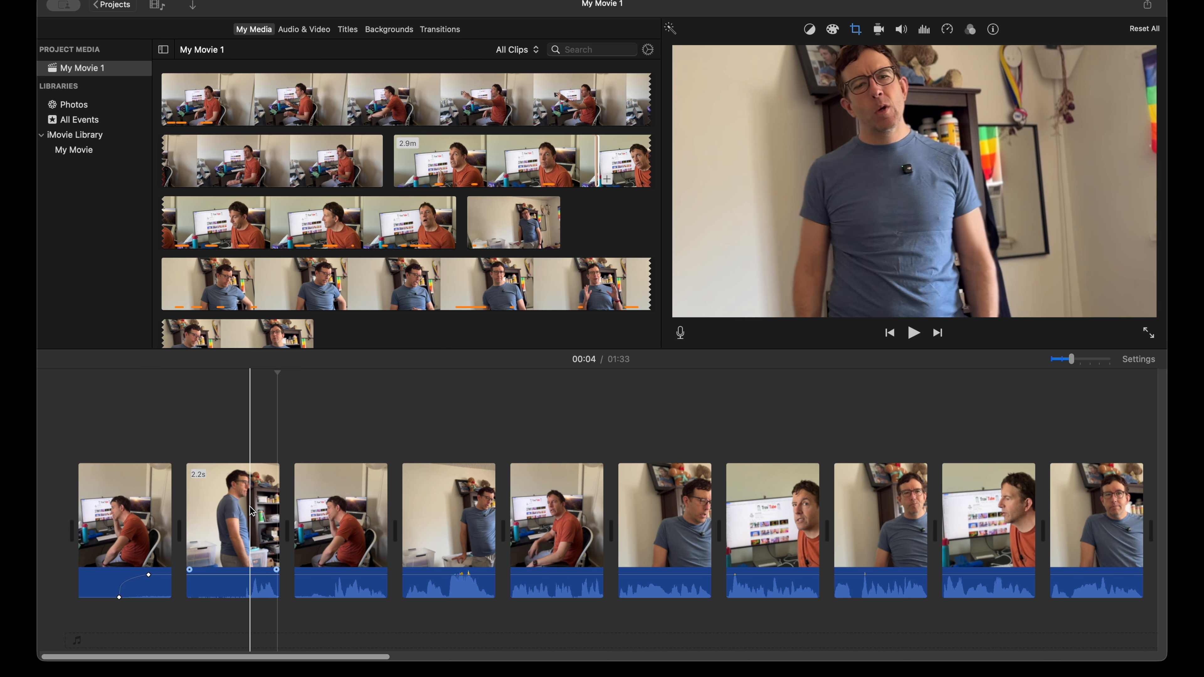
left_click(295, 431)
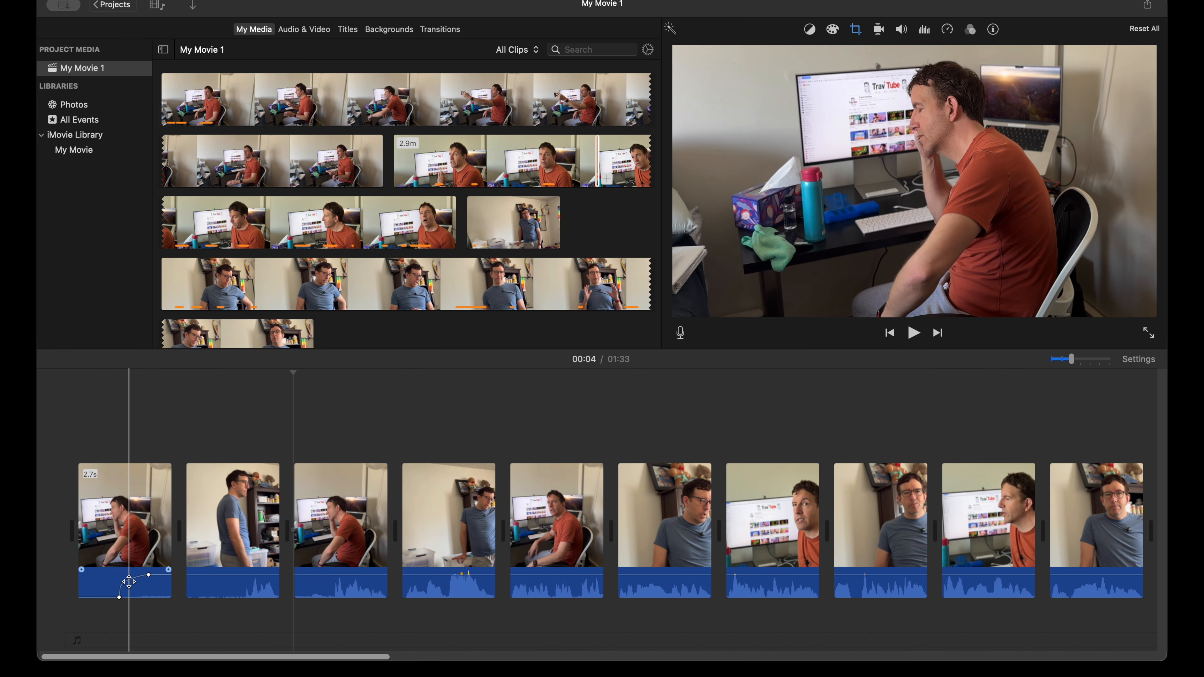
Step: Move both volume keyframes of the opening 2.7 s orange-shirt clip slightly earlier so the audio fades in sooner
left_click_drag(148, 574, 144, 574)
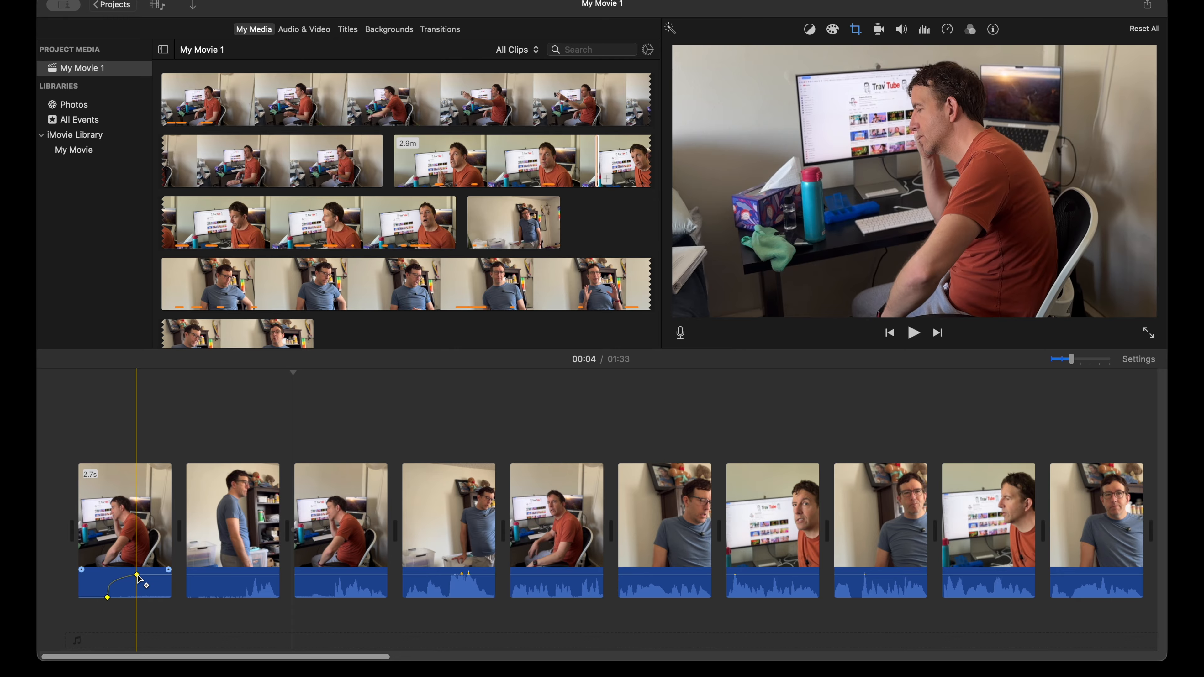
left_click_drag(149, 574, 149, 577)
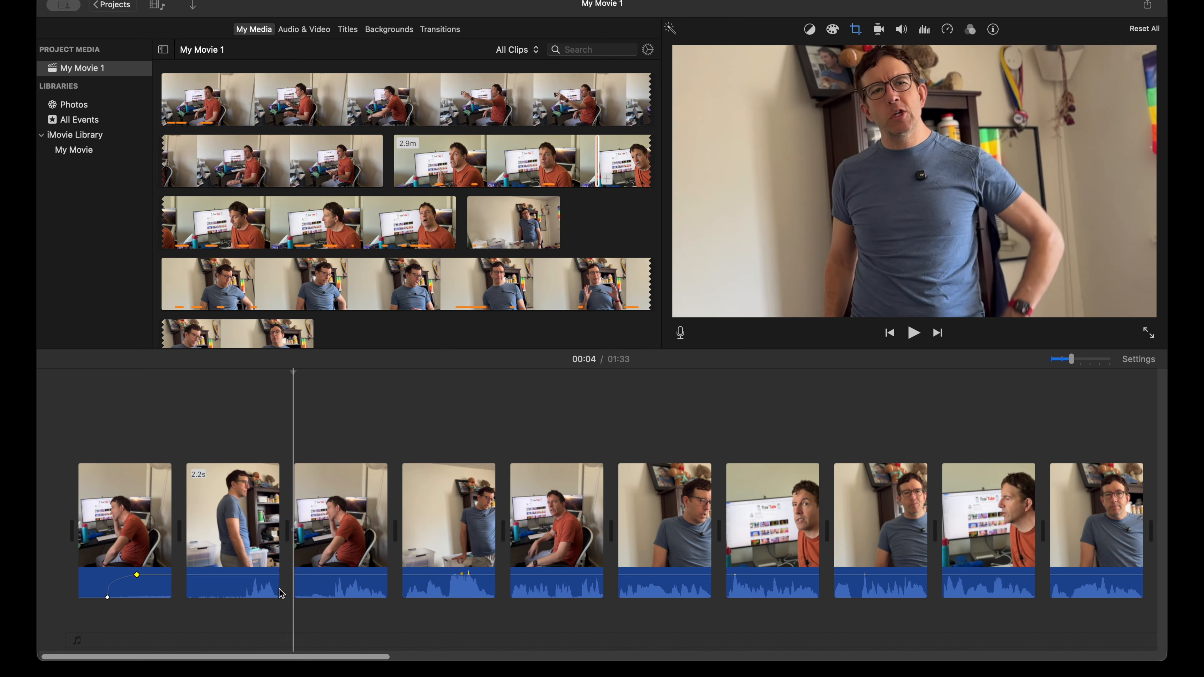
Step: Try an audio fade-out at the end of the 3.3 s orange-shirt clip and return its fade handle to the clip's end
scroll(284, 594, "right", 3)
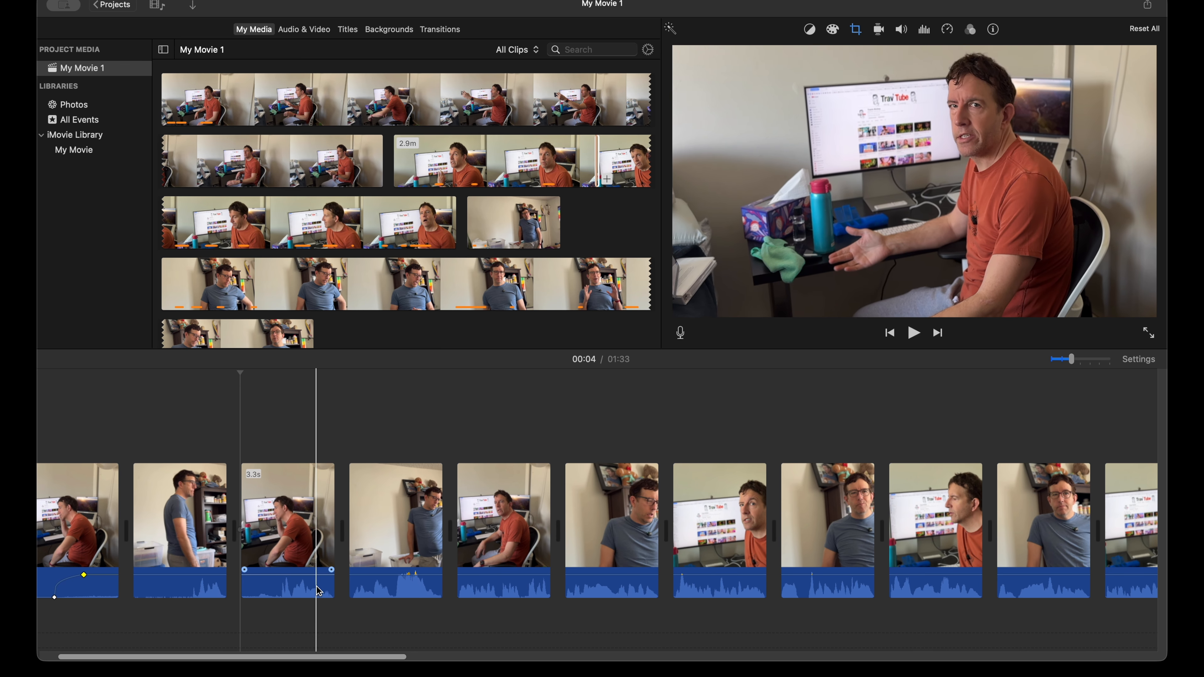
key("super+plus")
key("super+plus")
key("super+plus")
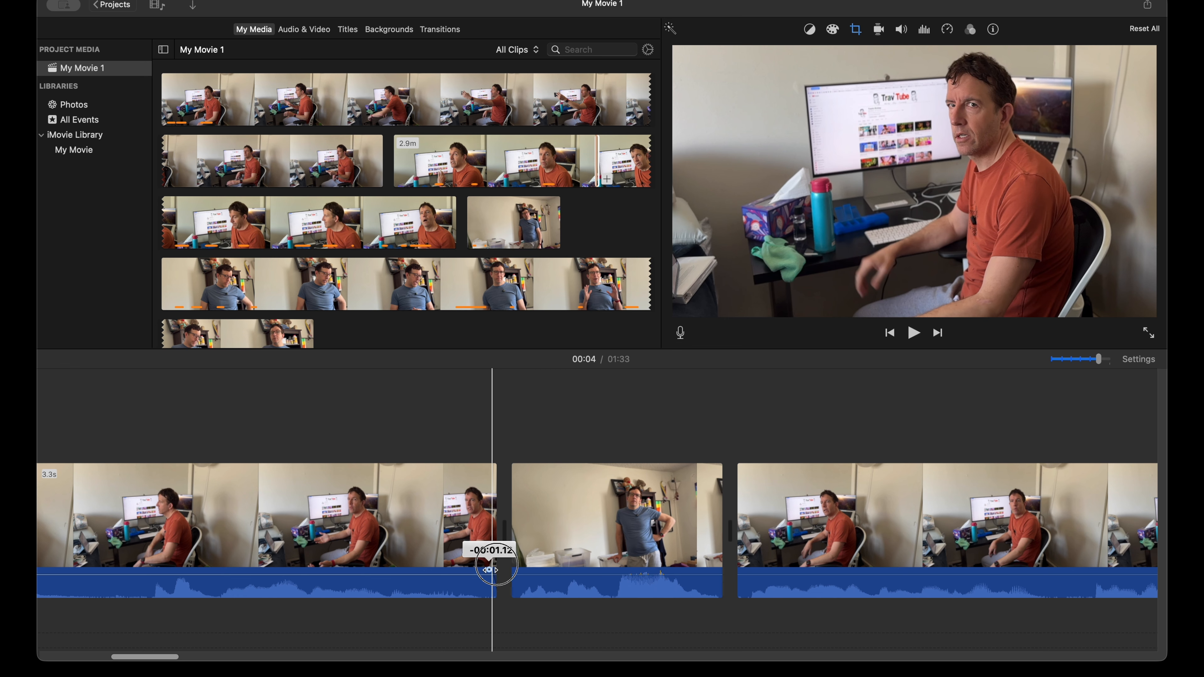
left_click_drag(464, 570, 574, 570)
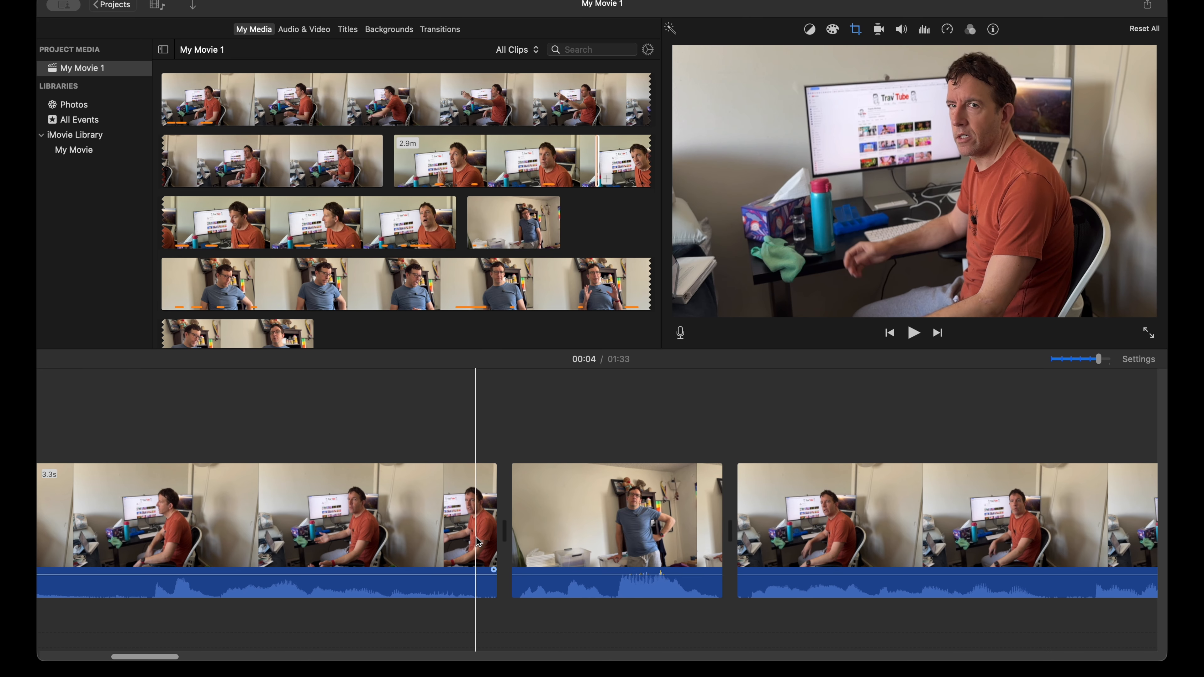
Step: Play the dialogue from the 3.3 s orange-shirt clip onward and replay the end of the blue-shirt close-up to check the cuts
key("super+minus")
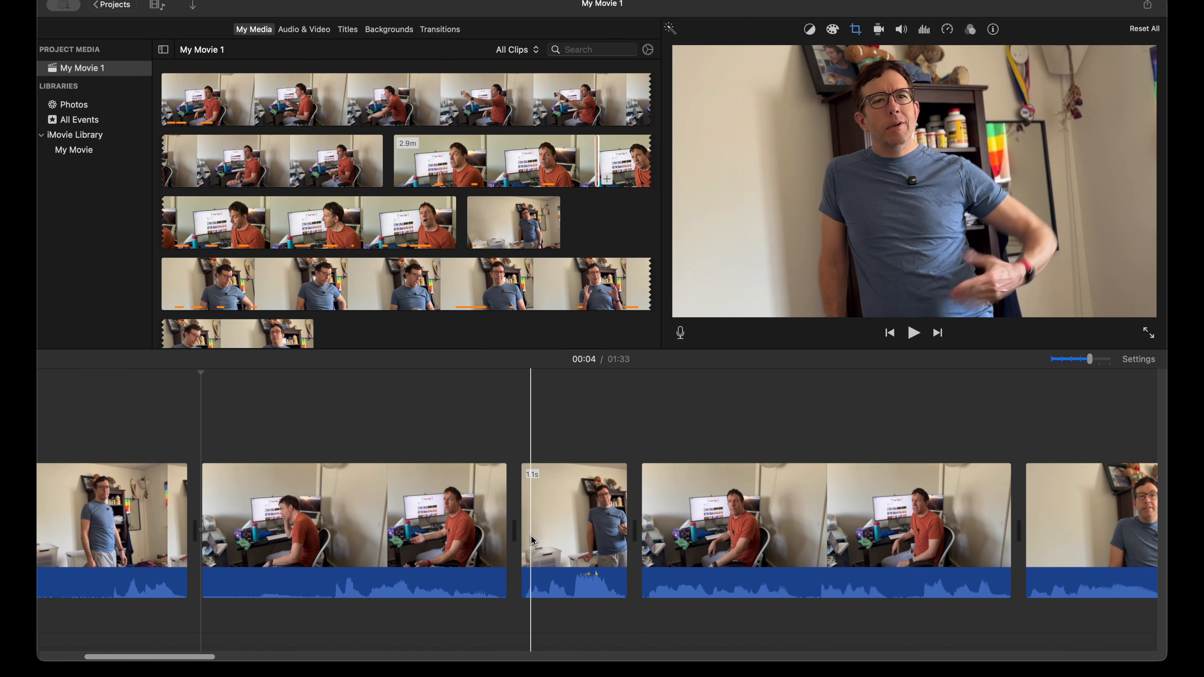
key("space")
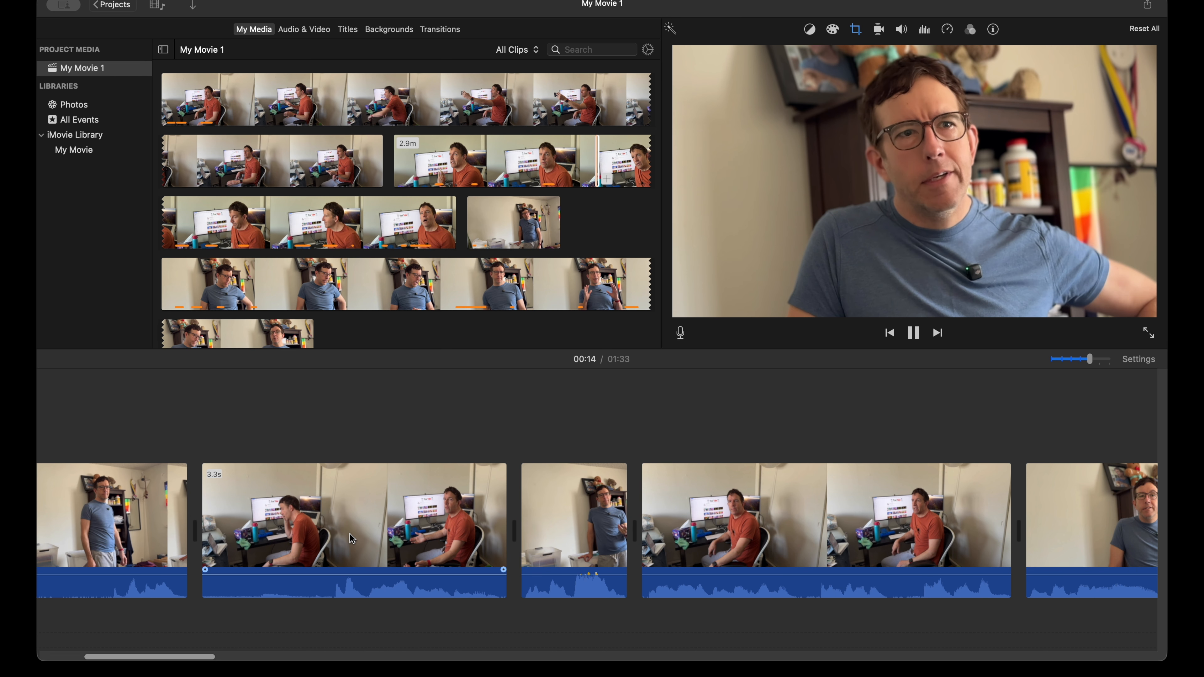
key("space")
scroll(350, 533, "right", 10)
scroll(373, 541, "right", 6)
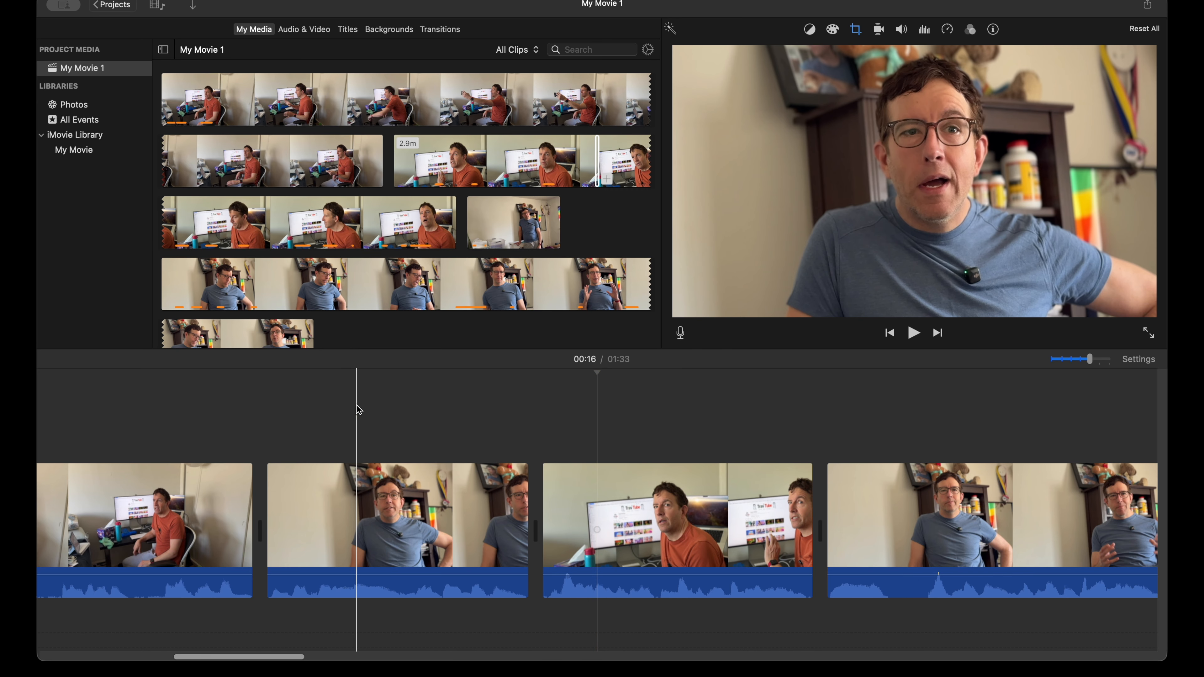
key("space")
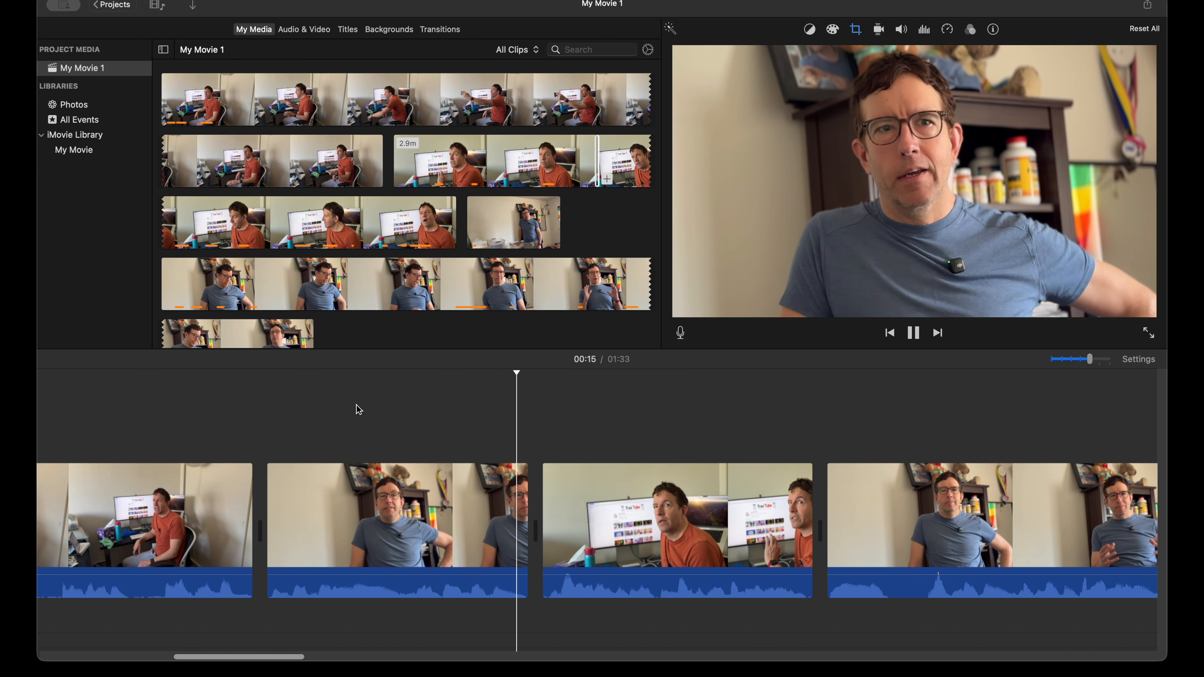
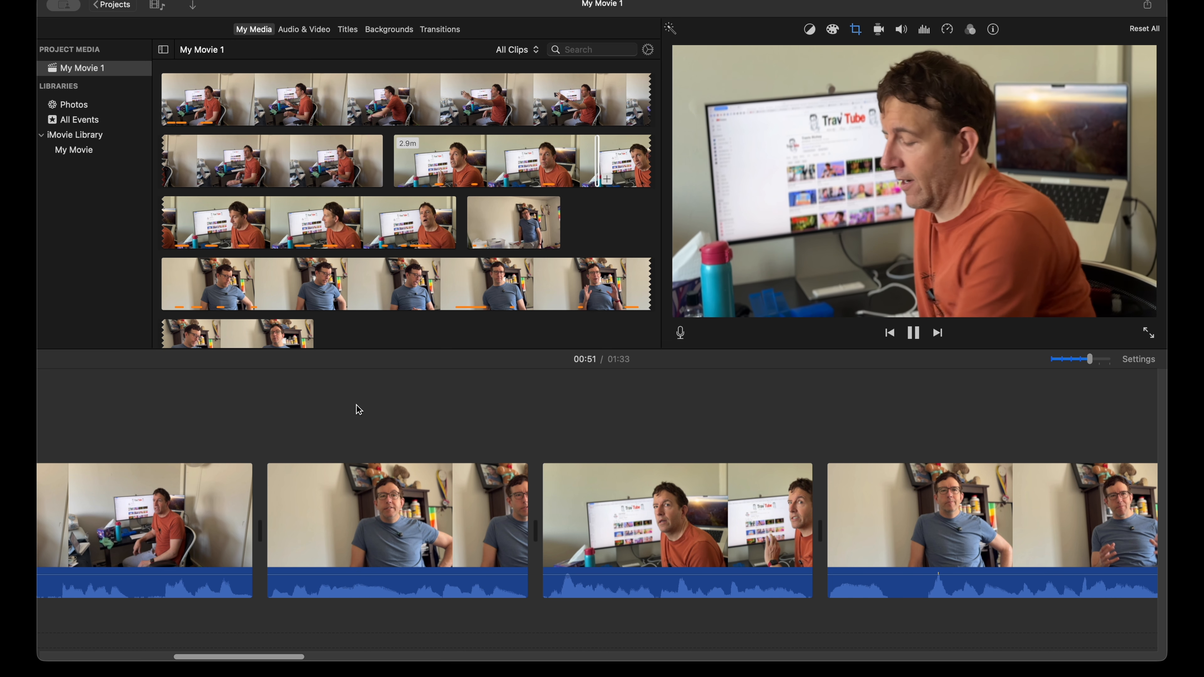
Step: Stop playback, select all the clips in the timeline and detach their audio
key("space")
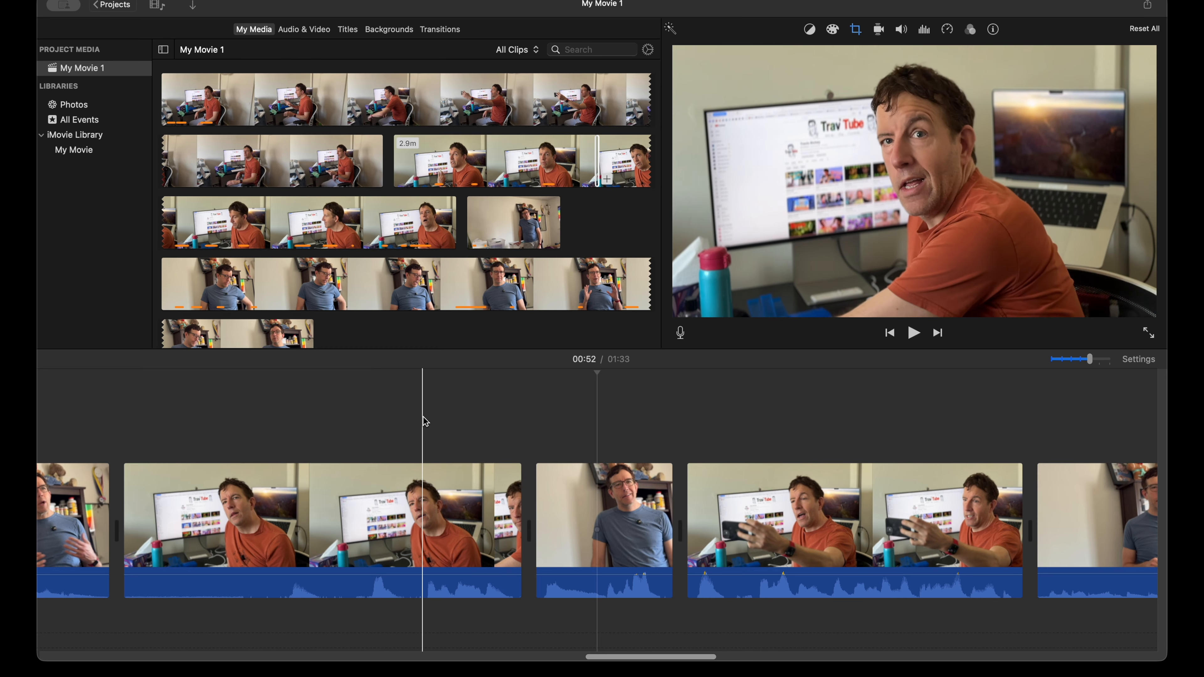
scroll(423, 421, "left", 5)
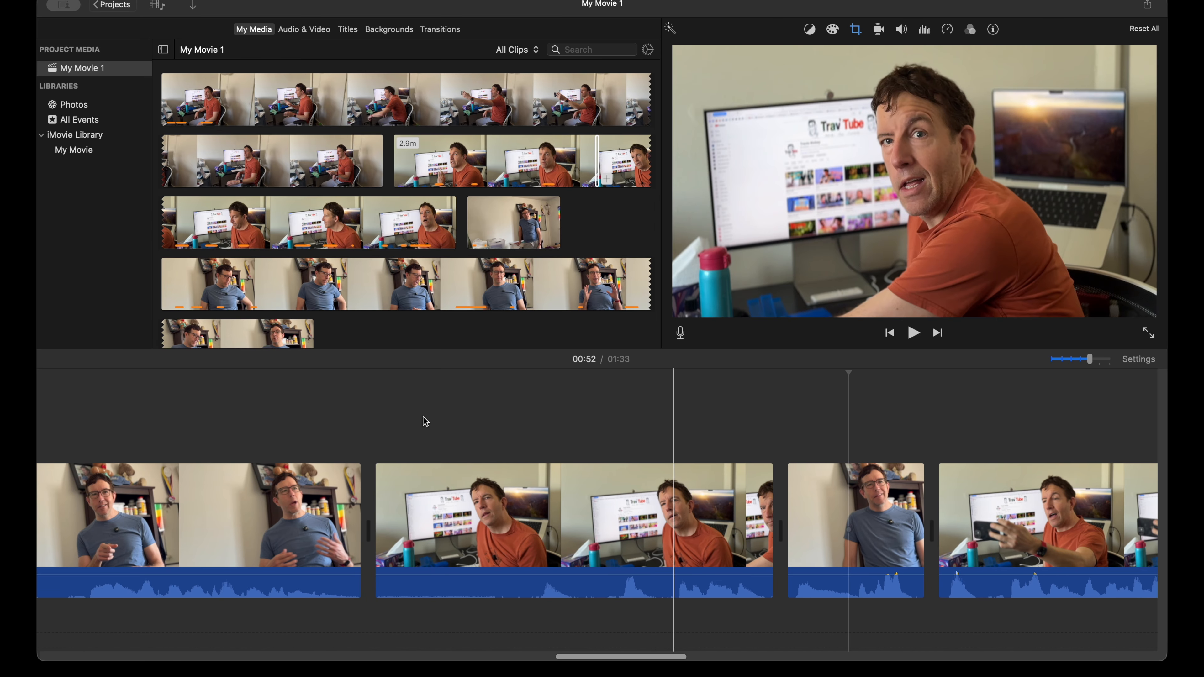
key("super+minus")
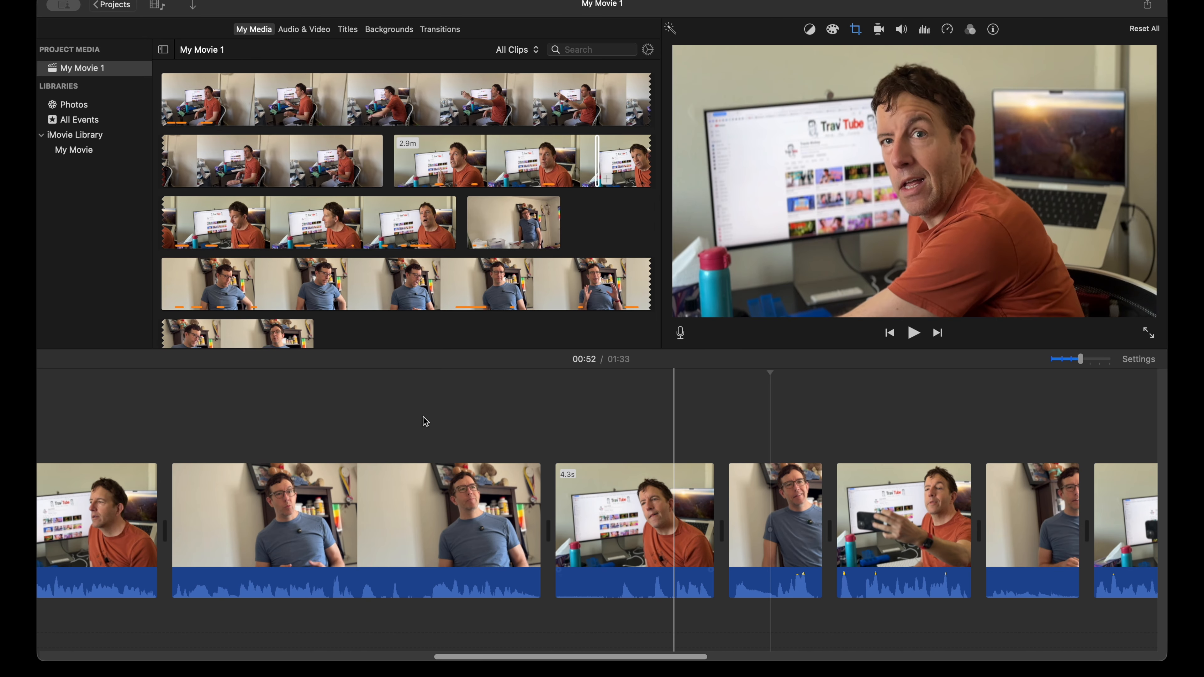
key("super+minus")
key("super+minus")
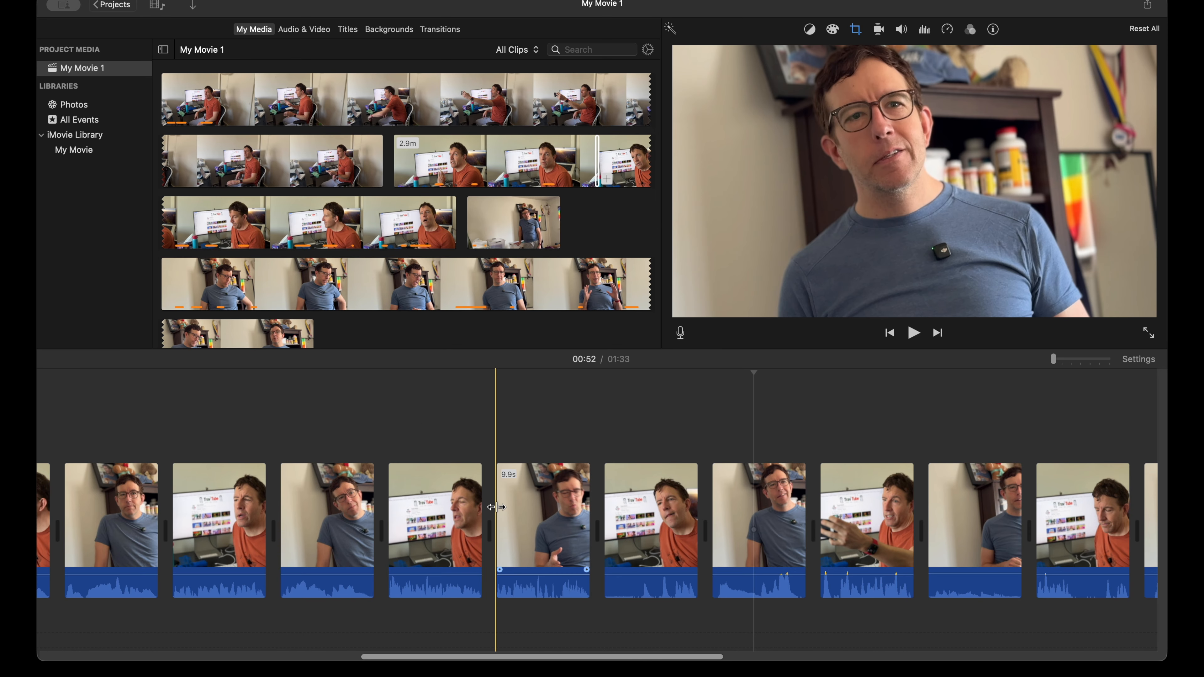
scroll(739, 503, "right", 10)
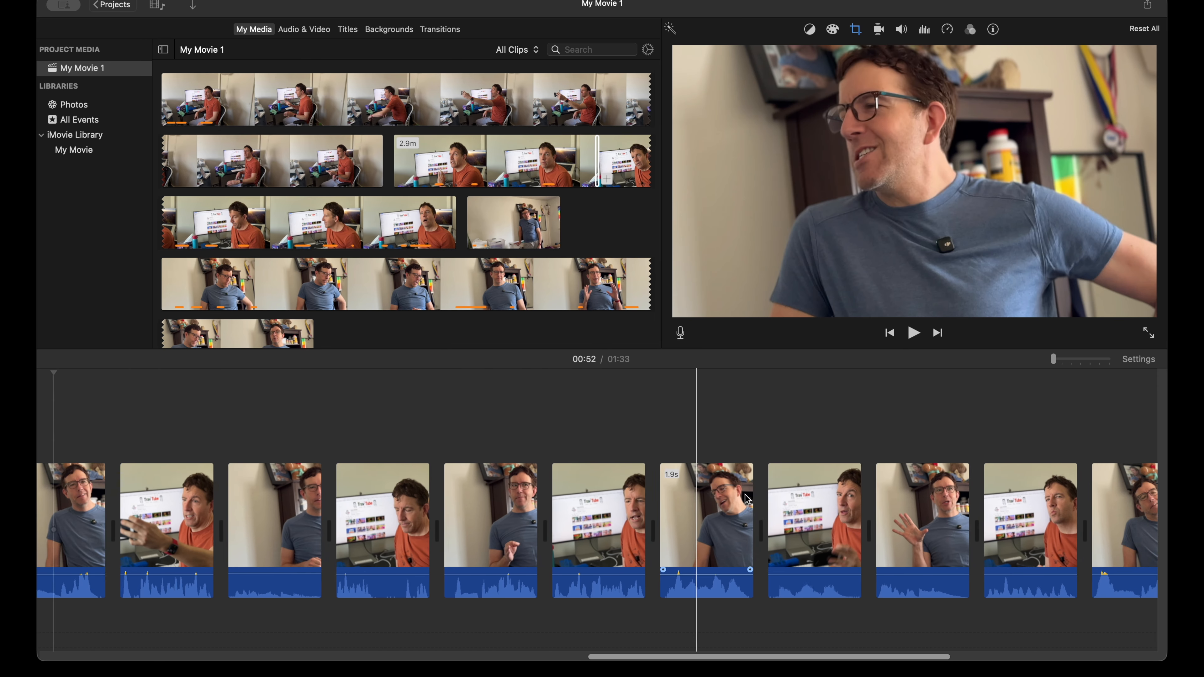
scroll(748, 499, "right", 9)
left_click_drag(932, 419, 107, 521)
right_click(131, 519)
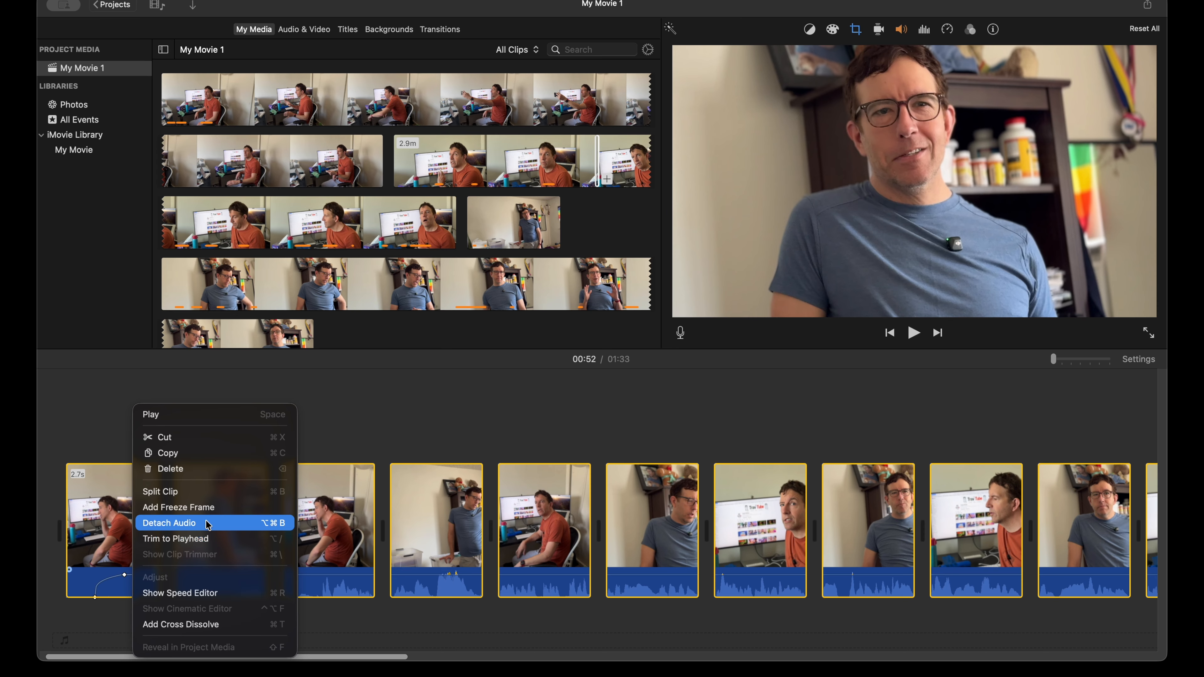
left_click(170, 526)
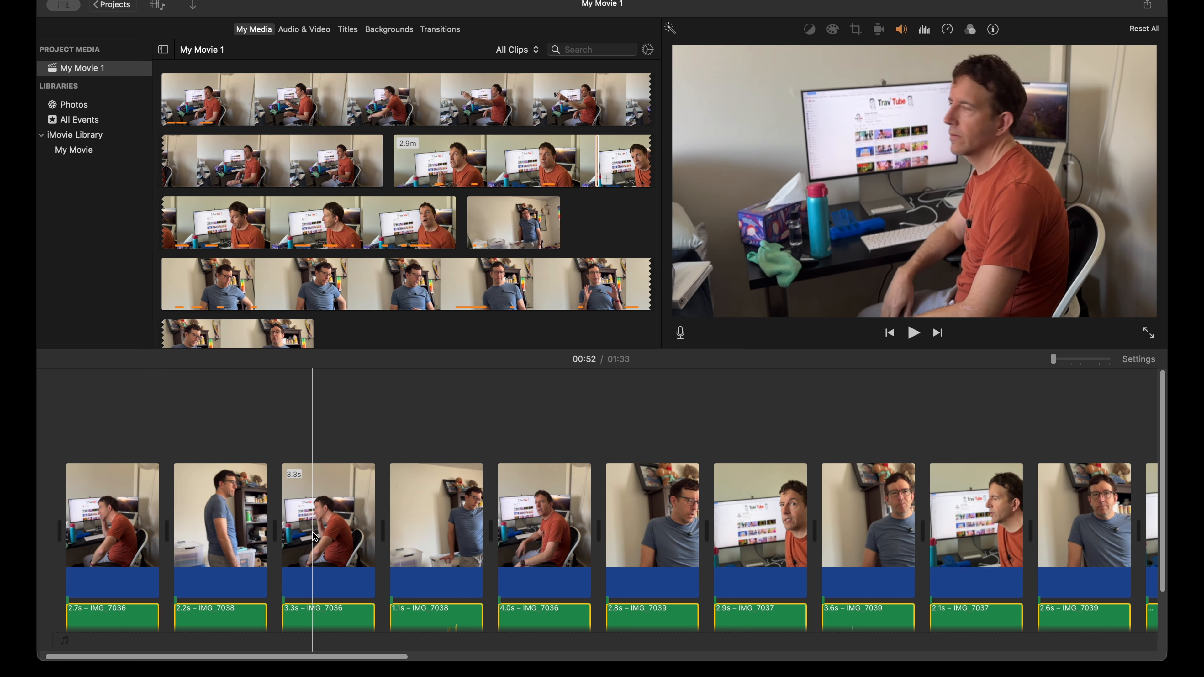
Step: Reduce the timeline clip size in the project settings so video and detached audio fit together
scroll(199, 510, "right", 3)
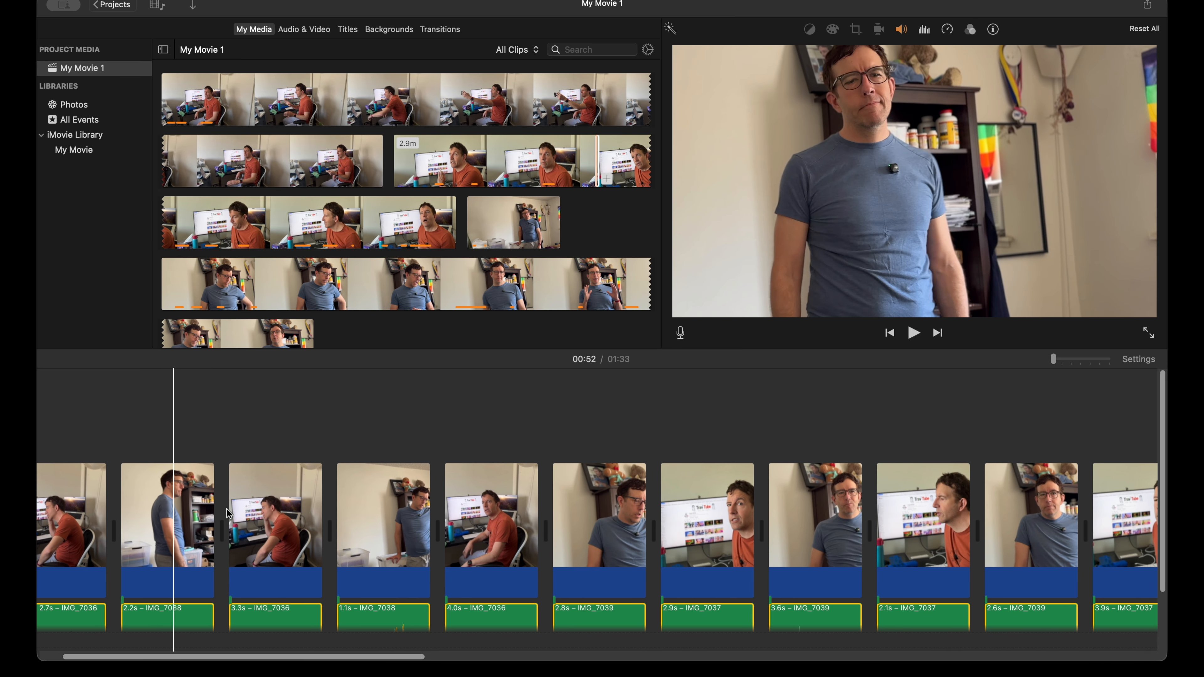
scroll(194, 503, "down", 3)
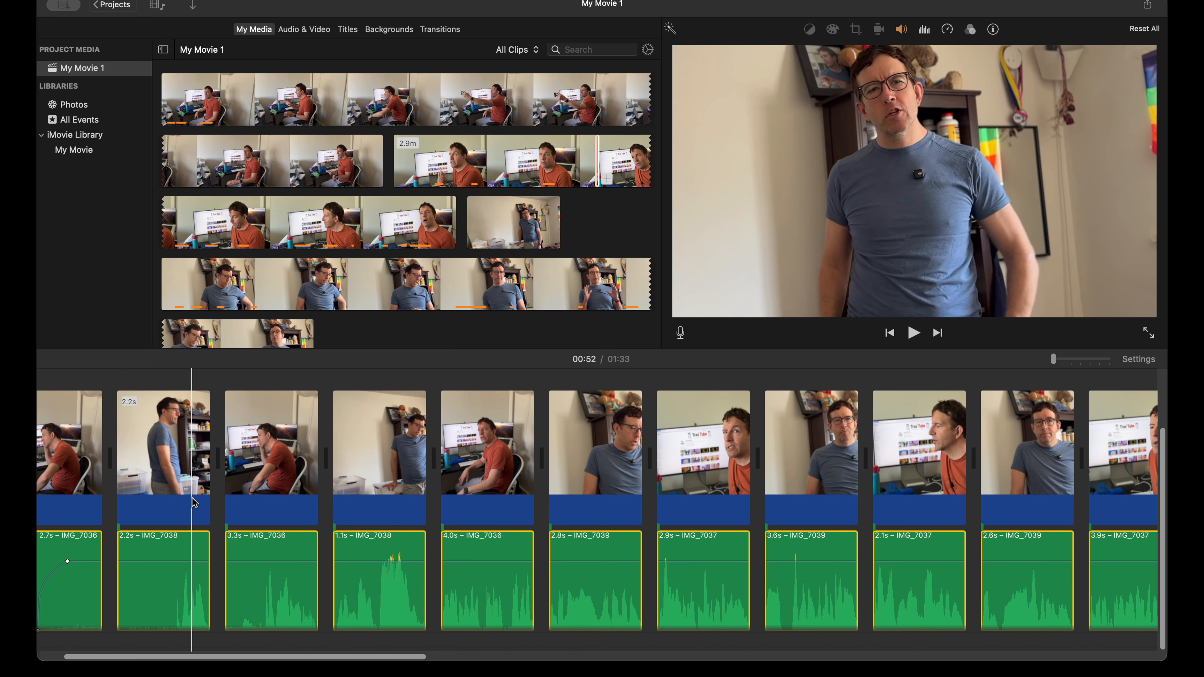
left_click(1125, 361)
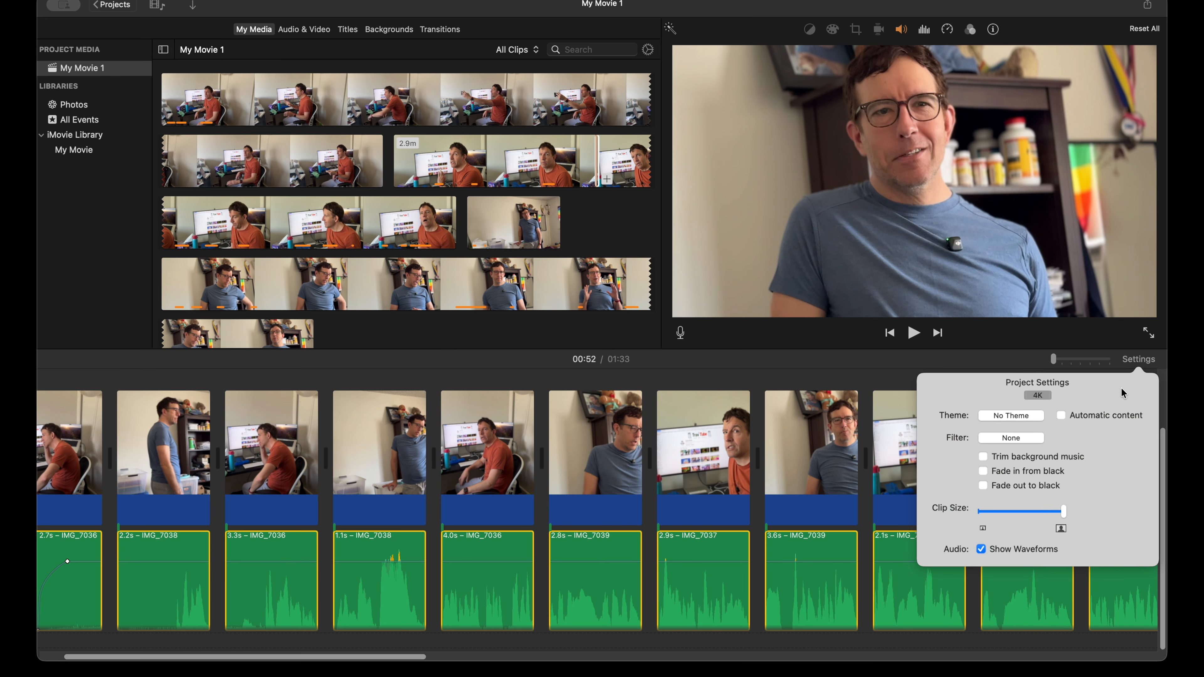
left_click(1039, 511)
left_click_drag(1040, 516, 1035, 515)
left_click(1106, 360)
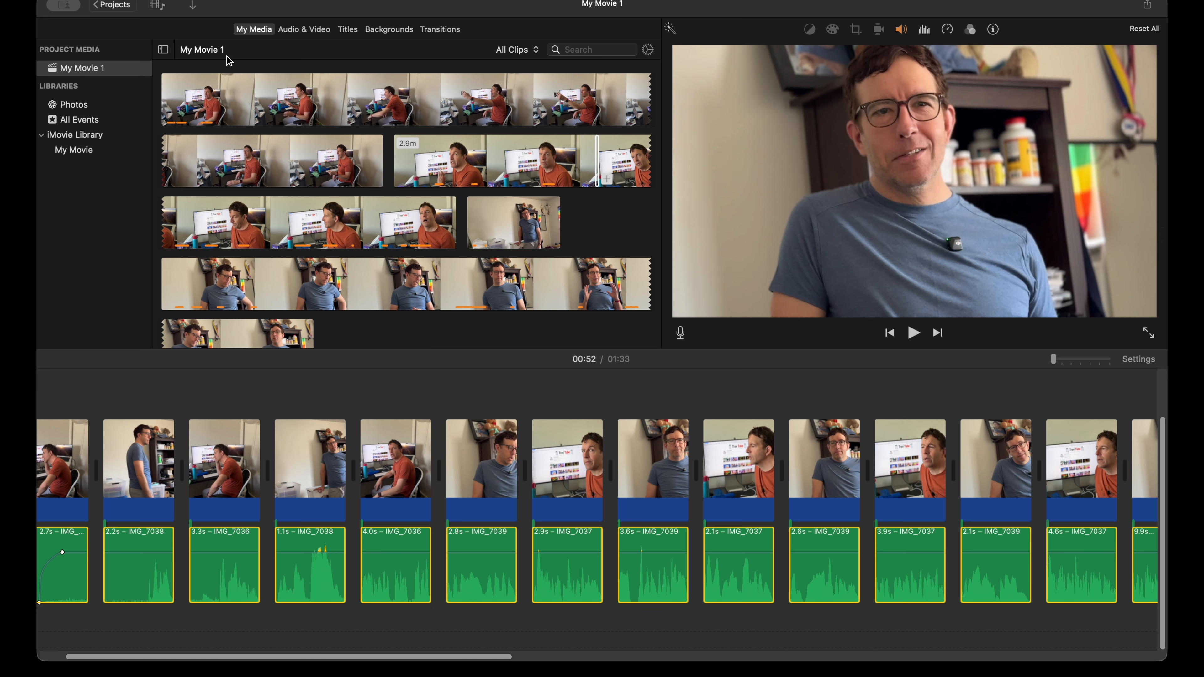
Step: Hide the libraries sidebar and enlarge the timeline area by shrinking the media browser and viewer
left_click(164, 50)
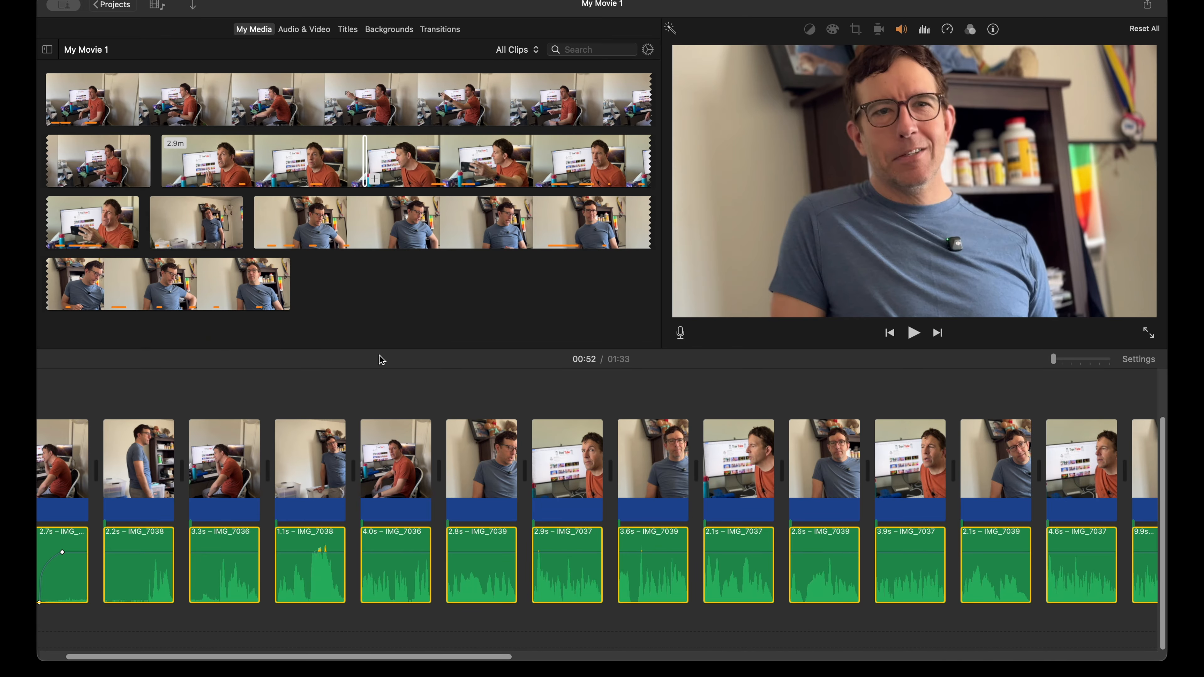
left_click(409, 295)
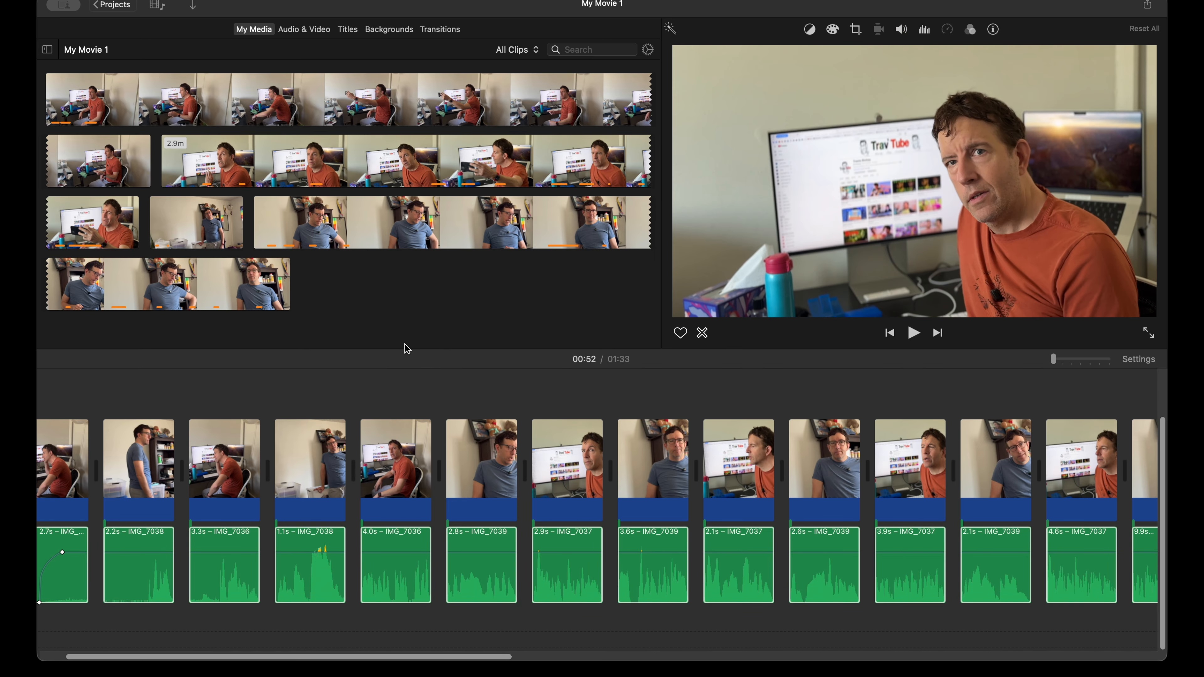
left_click_drag(405, 348, 411, 239)
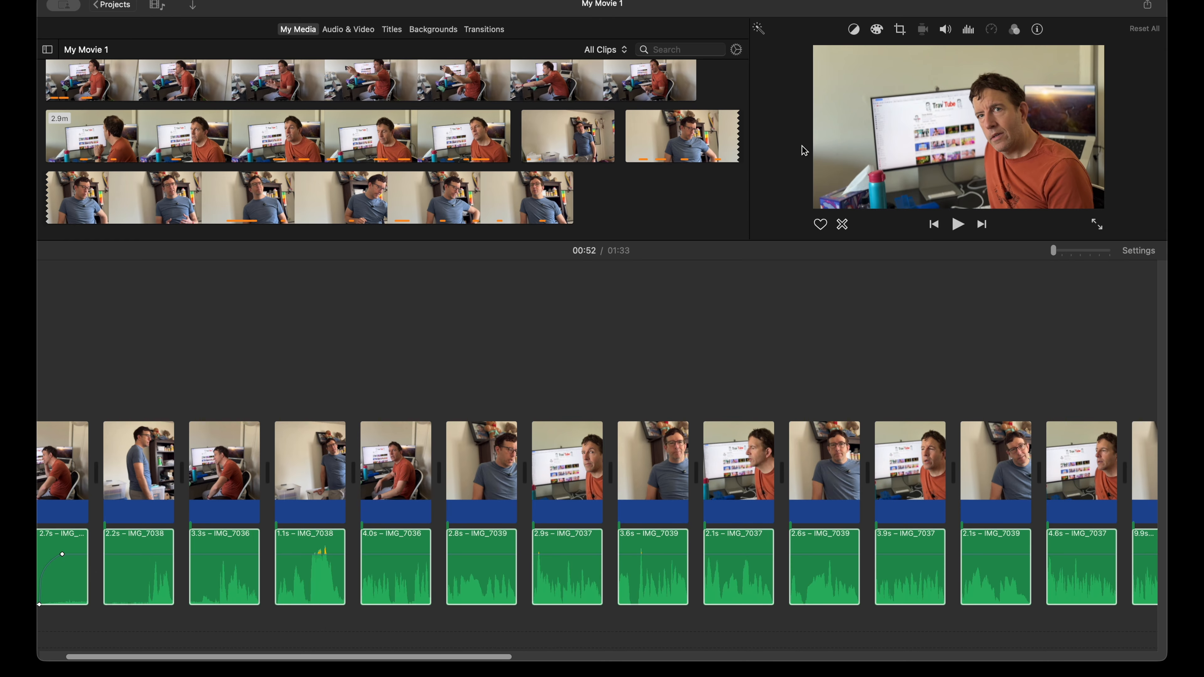
left_click(741, 211)
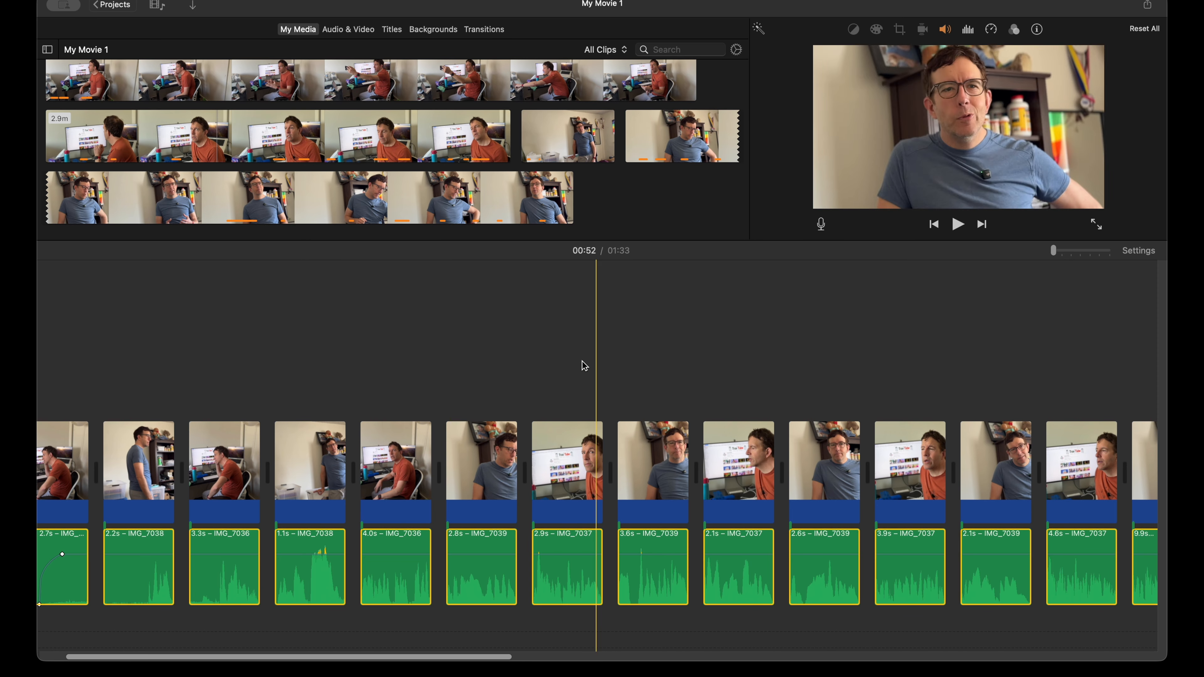
Step: Make the timeline clips slightly larger in the project settings, keeping the audio waveforms shown
scroll(582, 362, "left", 1)
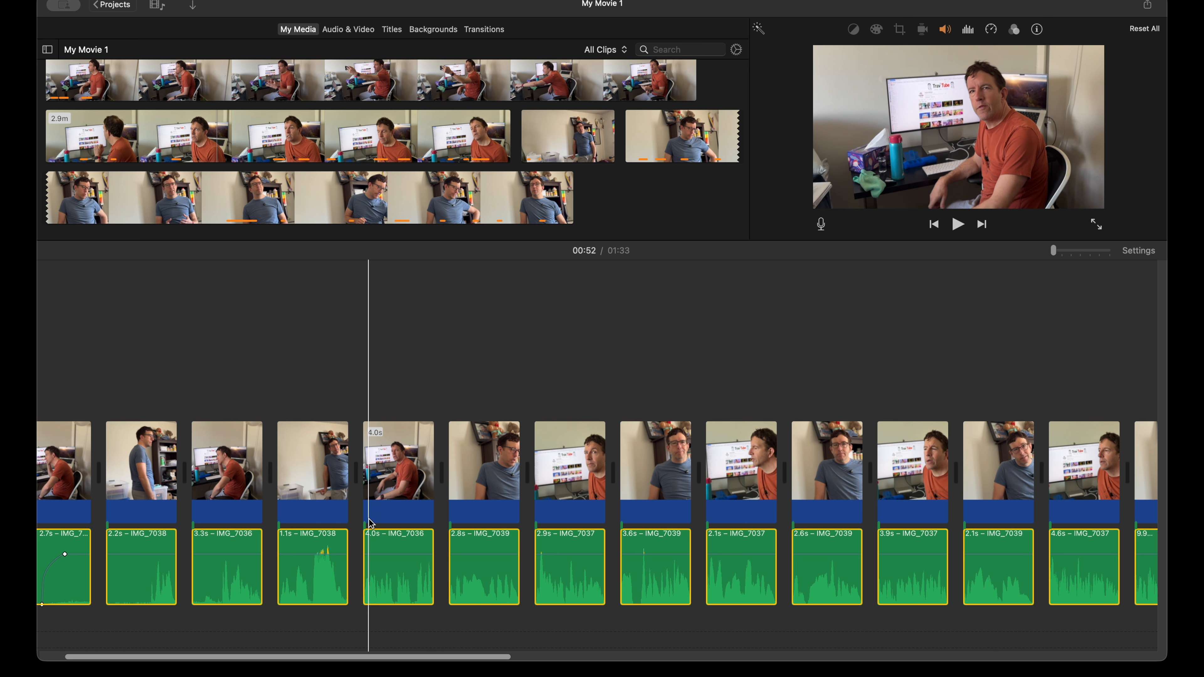
left_click(1139, 251)
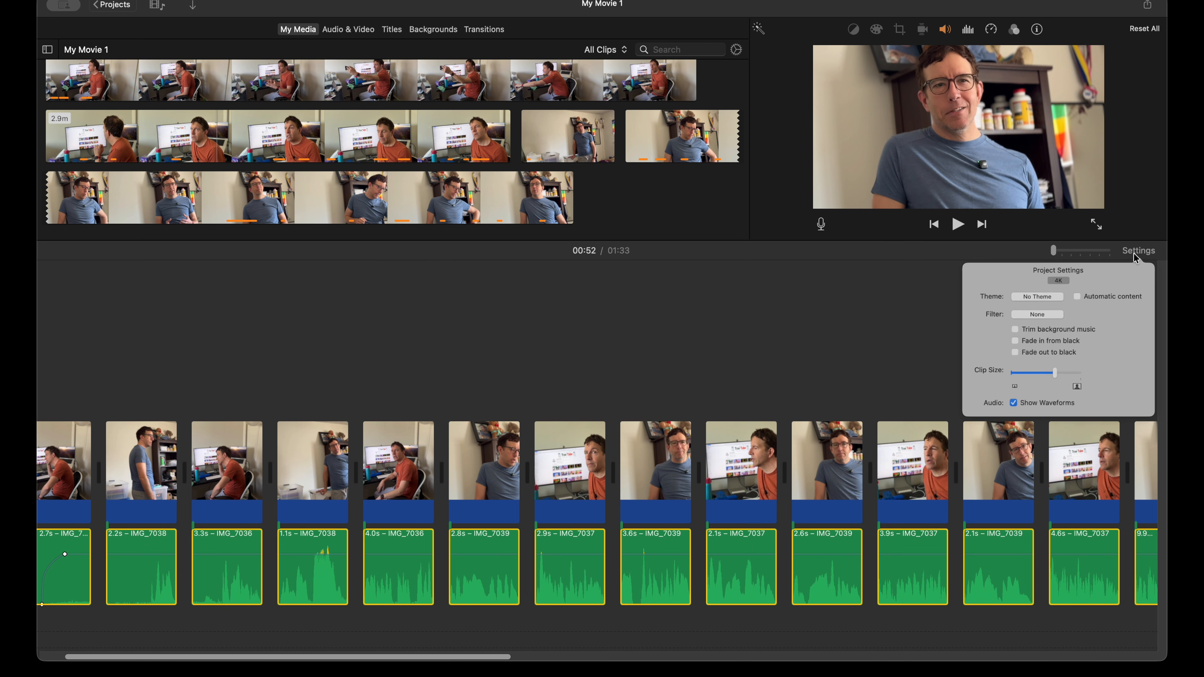
left_click_drag(1035, 403, 1053, 404)
left_click(768, 288)
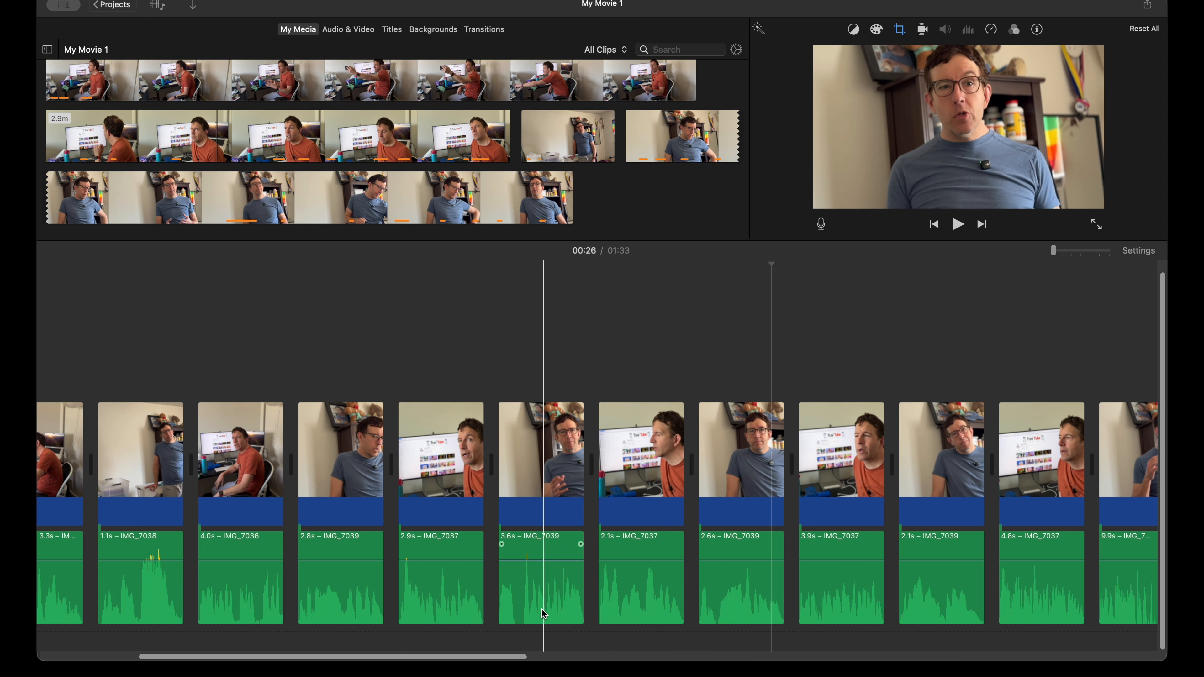
Step: Trim the end of the 3.6 s blue-shirt clip's video so its audio runs under the next clip, and play the overlap
left_click(529, 595)
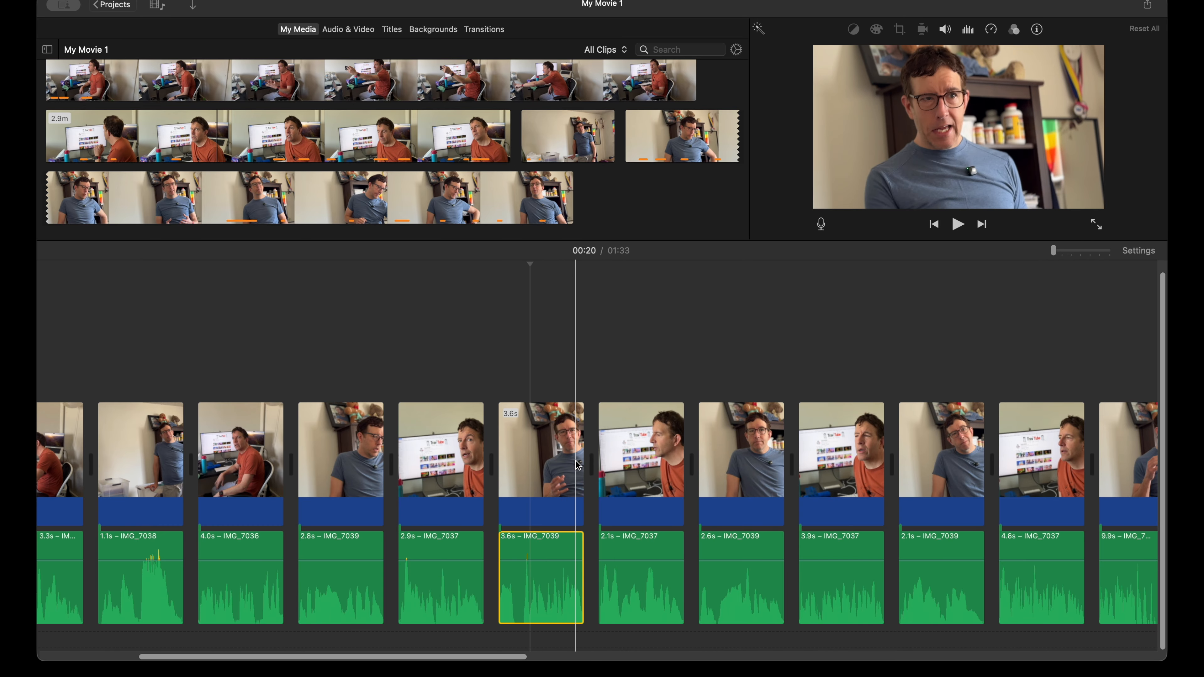
left_click_drag(578, 460, 528, 470)
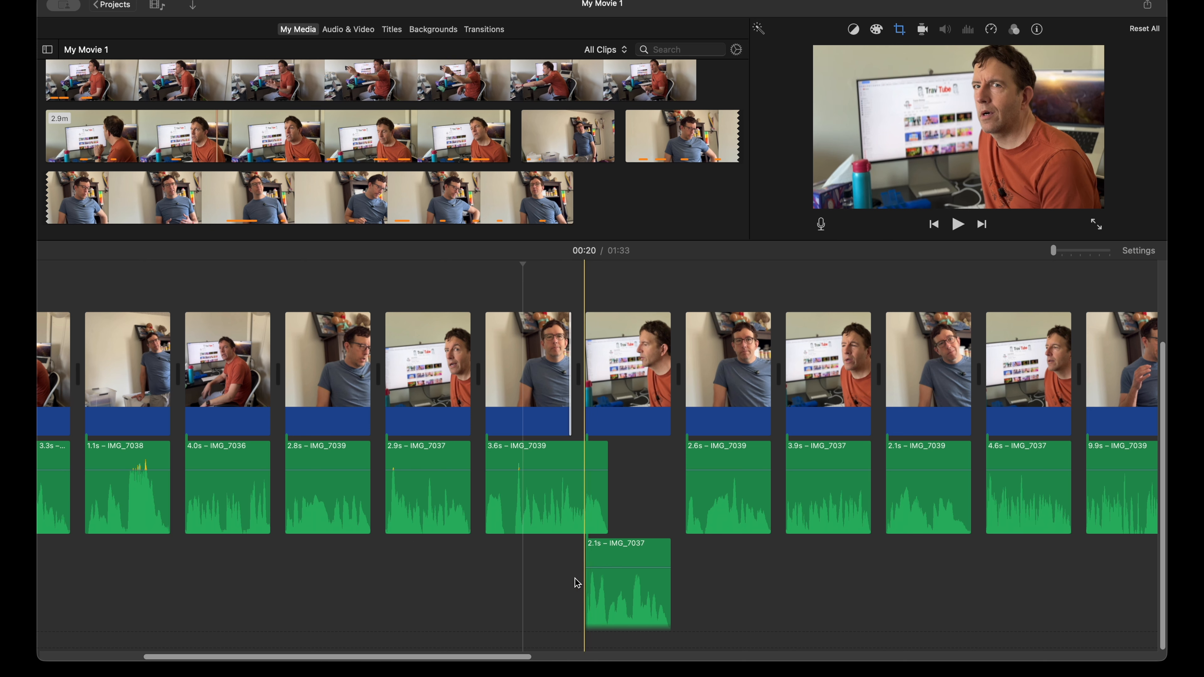
key("space")
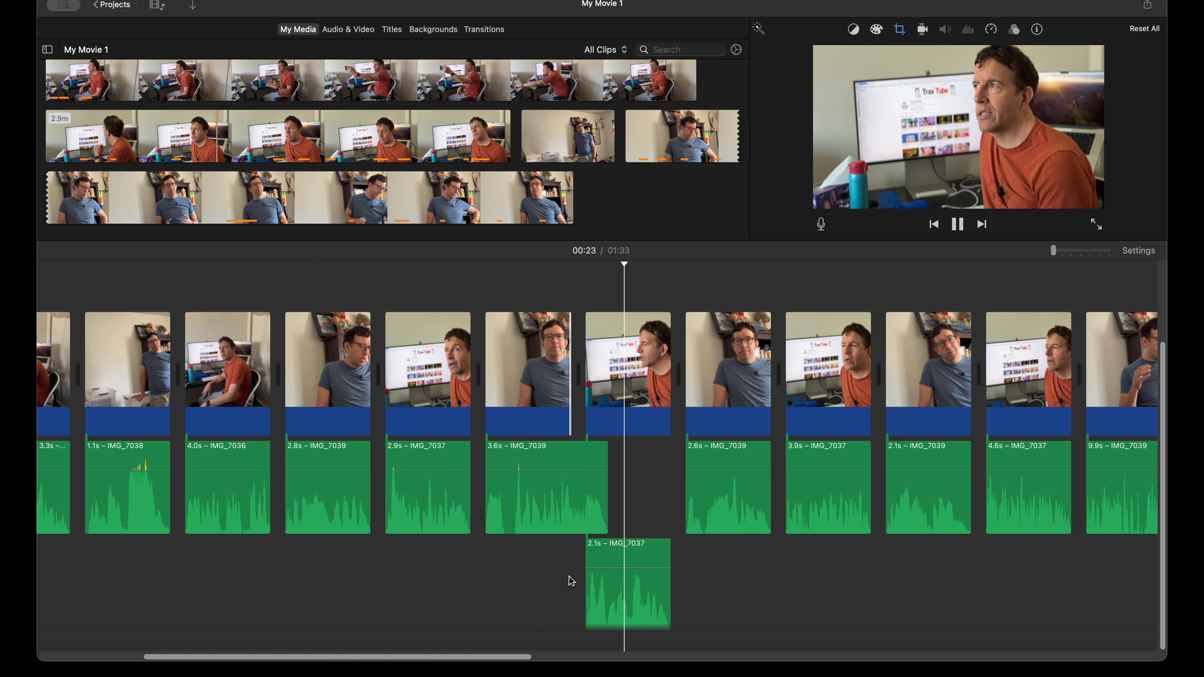
key("space")
Step: Try extending the video end of the same blue-shirt clip, and undo both the extension and the earlier trim
left_click_drag(571, 373, 595, 374)
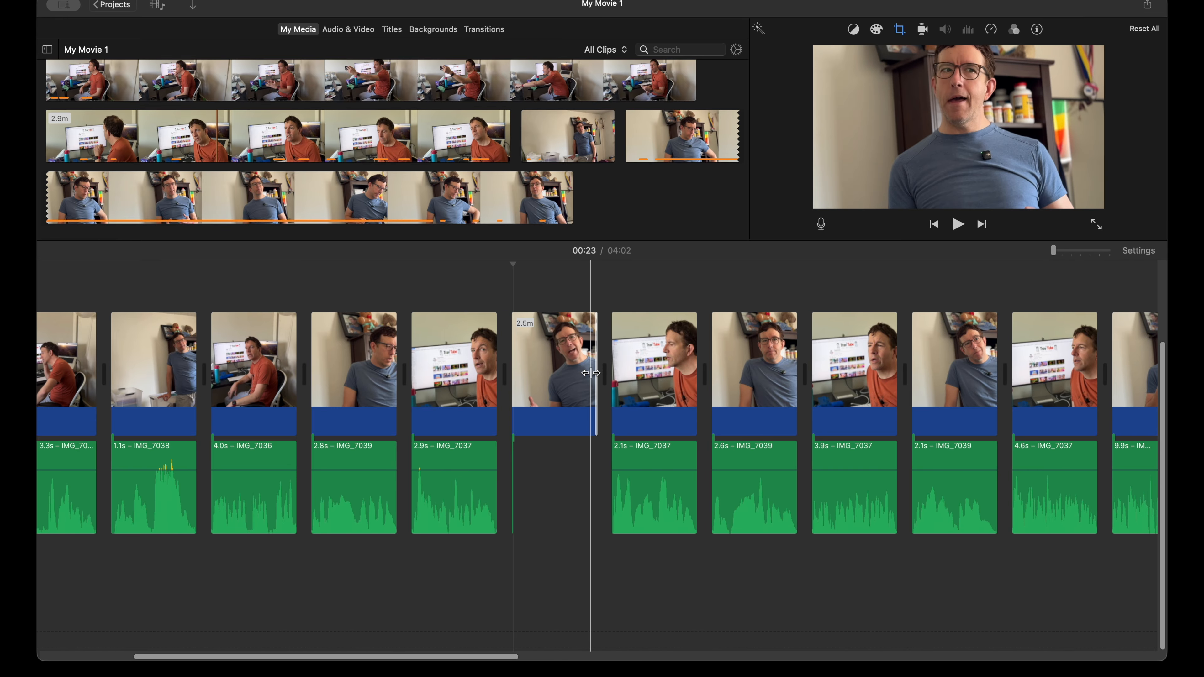
key("super+z")
key("super+z")
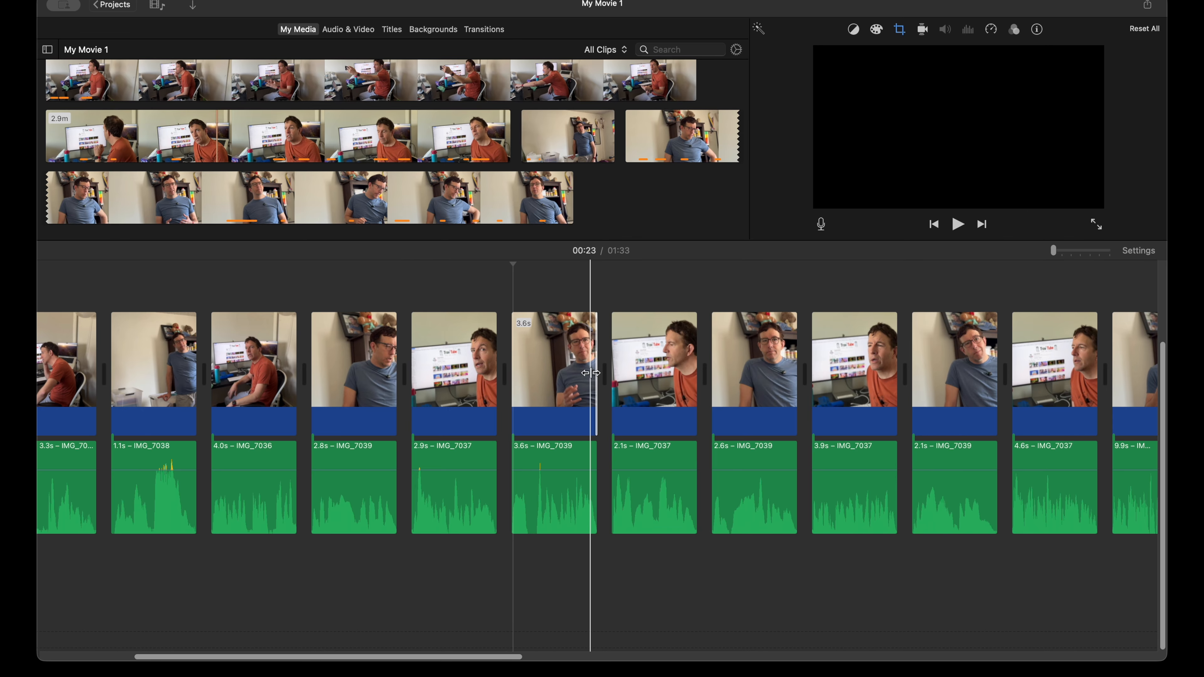
Step: Play the cut from the 3.3 s orange-shirt clip into the 1.1 s blue-shirt clip near the movie's start
scroll(512, 463, "left", 10)
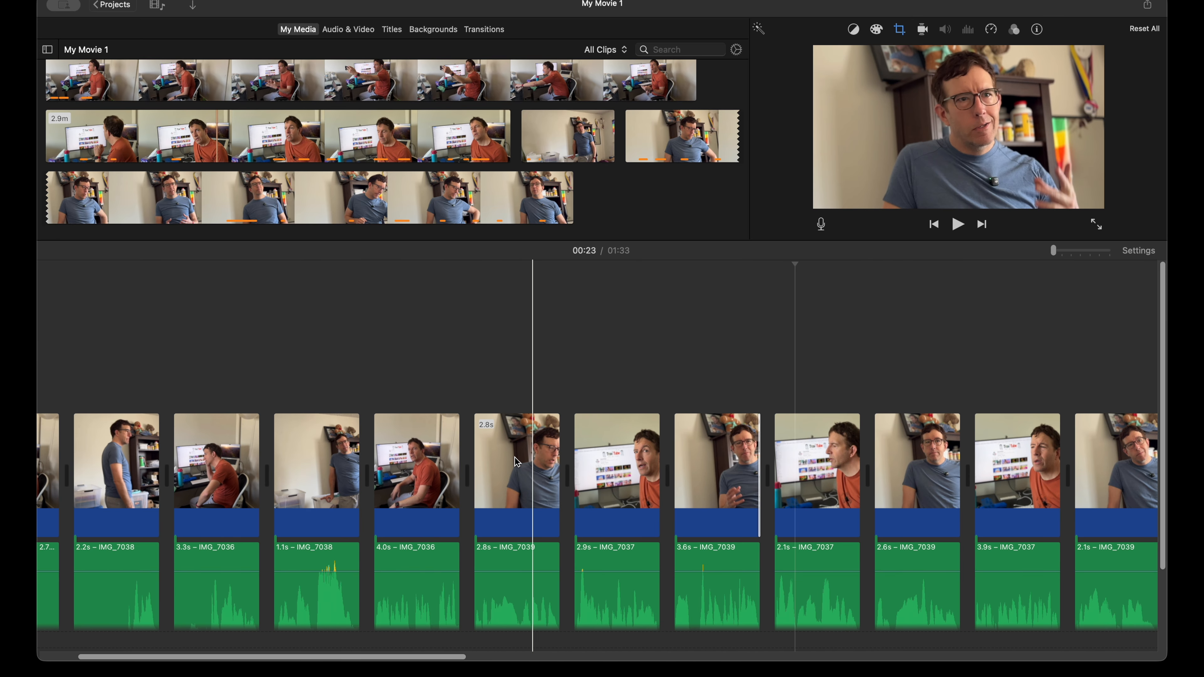
scroll(443, 455, "down", 3)
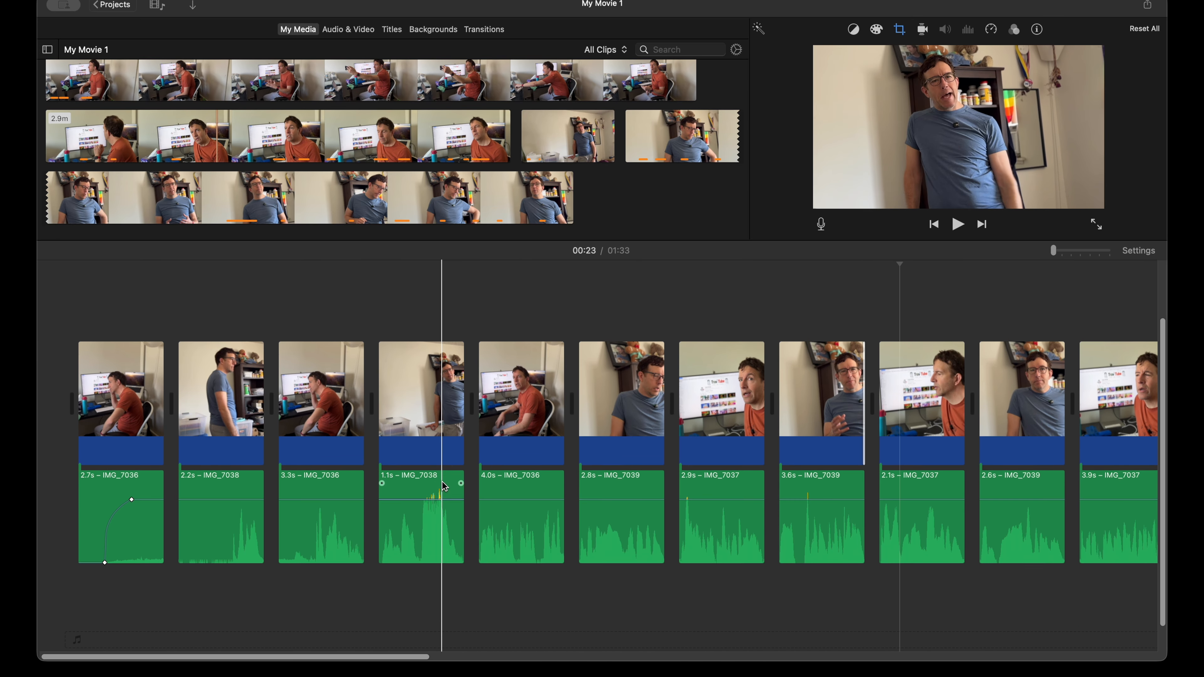
key("space")
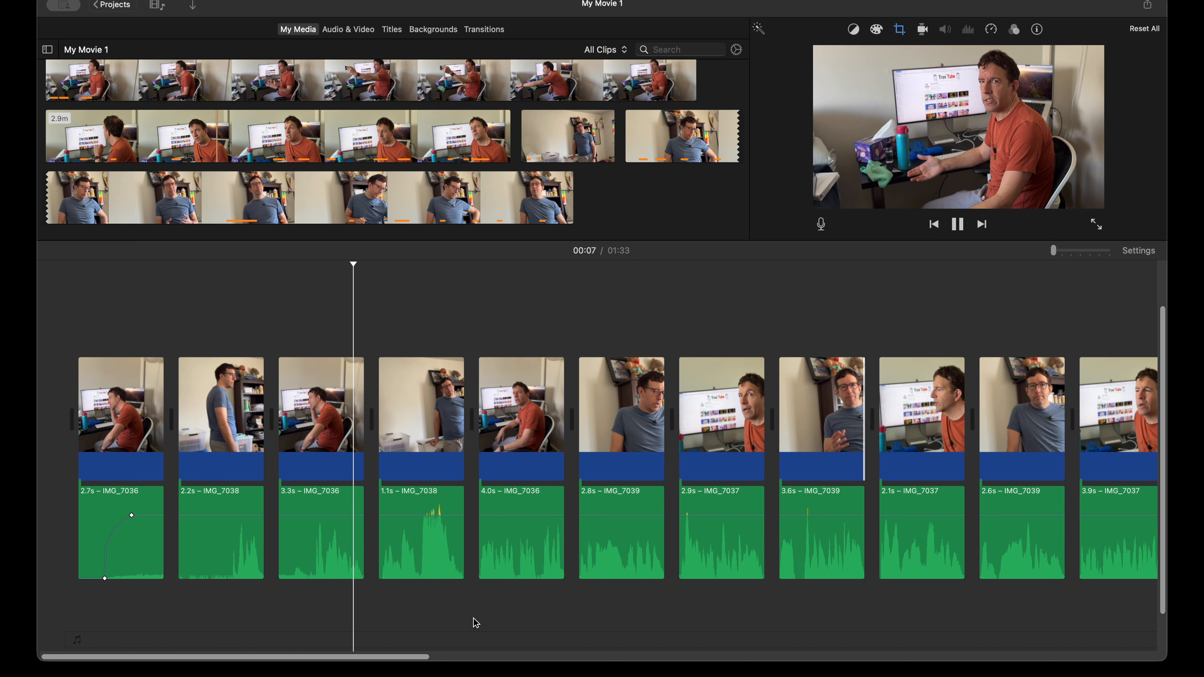
key("space")
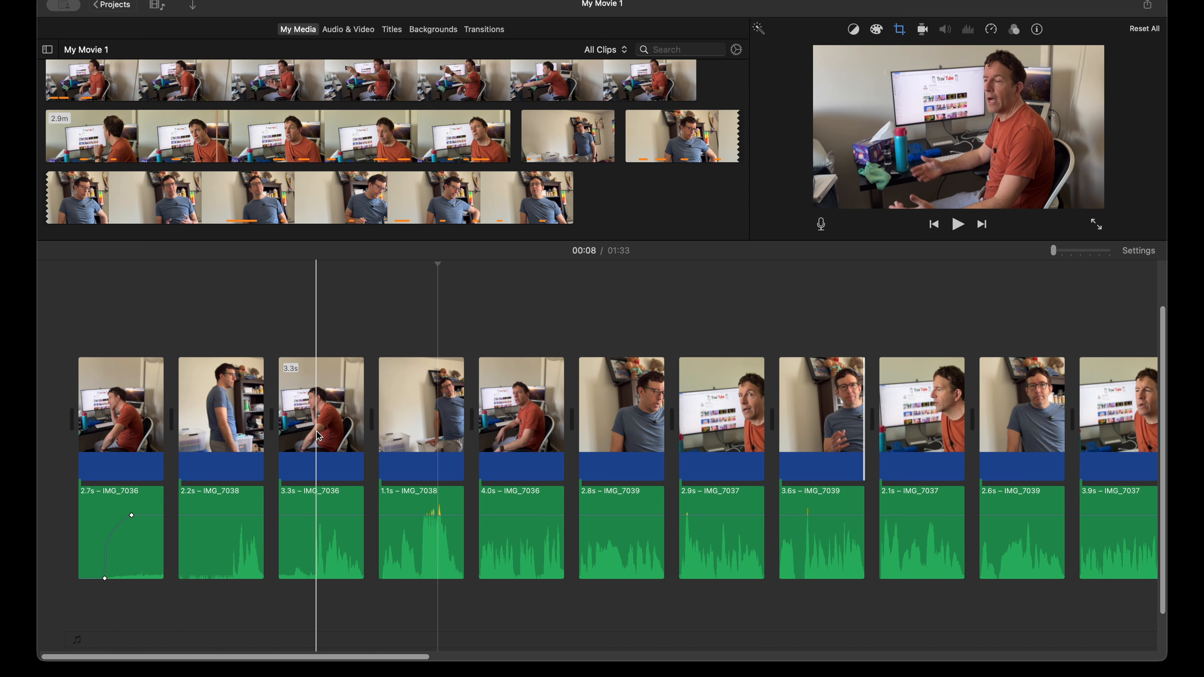
Step: Move the 1.1 s blue-shirt clip's detached audio slightly earlier to overlap the end of the 3.3 s orange-shirt clip, and play the cut
mouse_move(359, 418)
left_mouse_down()
mouse_move(331, 419)
mouse_move(349, 421)
left_mouse_up()
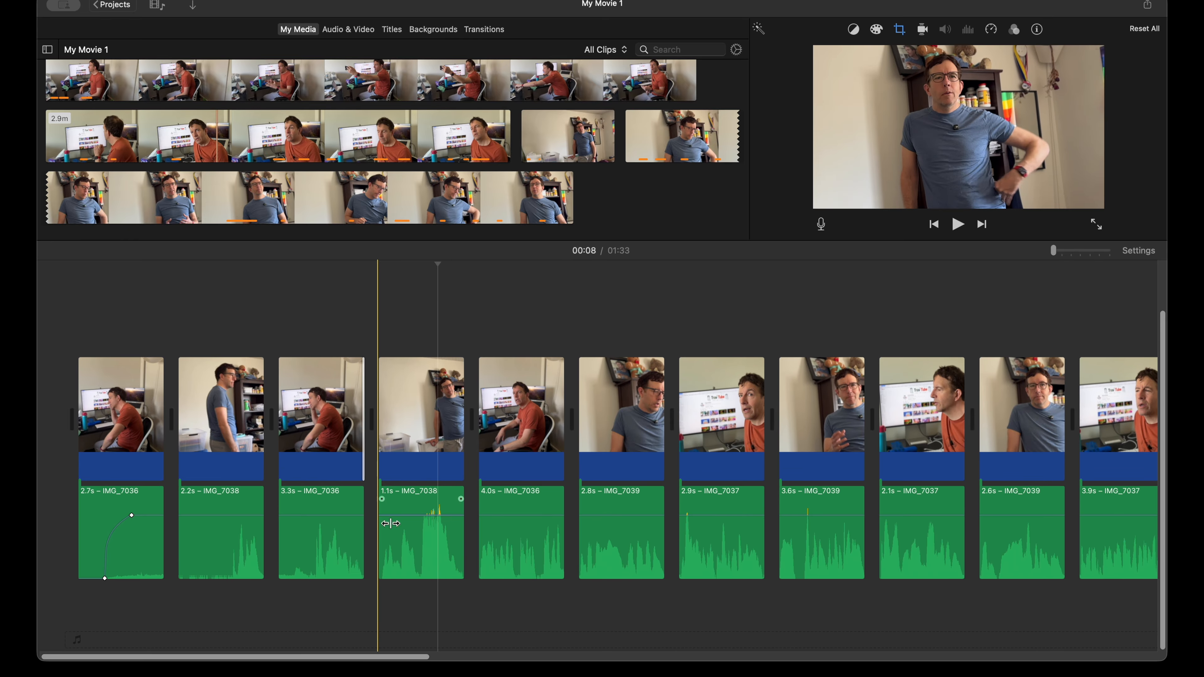
left_click(414, 545)
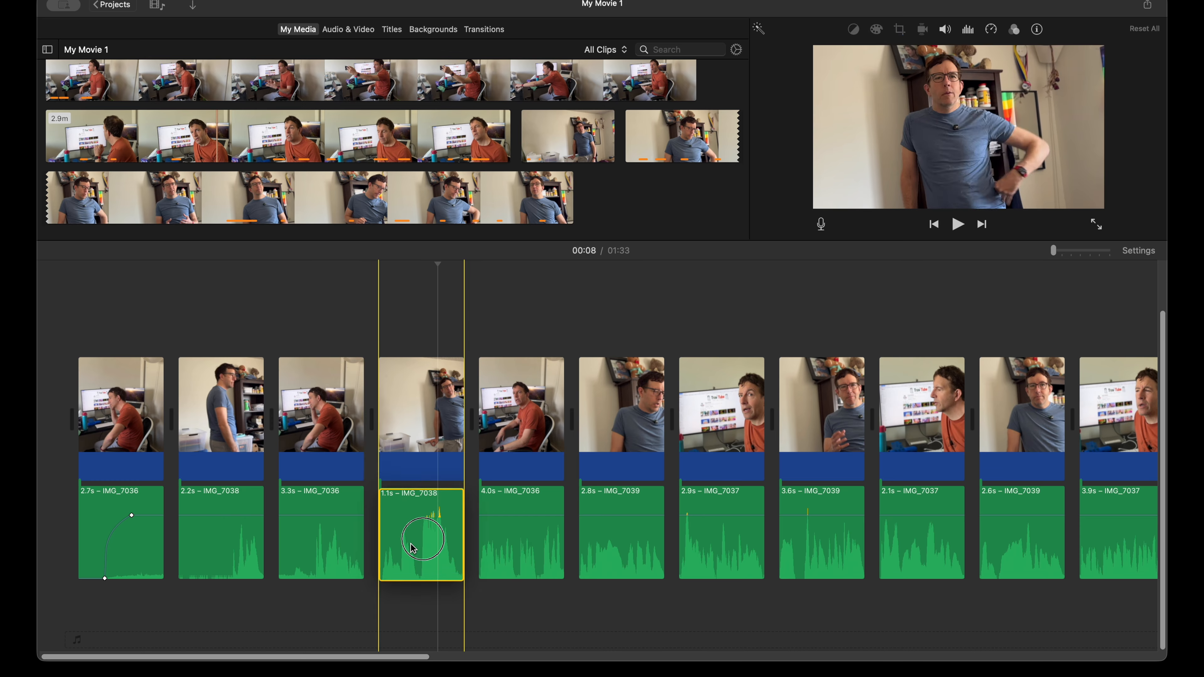
left_click_drag(412, 551, 392, 589)
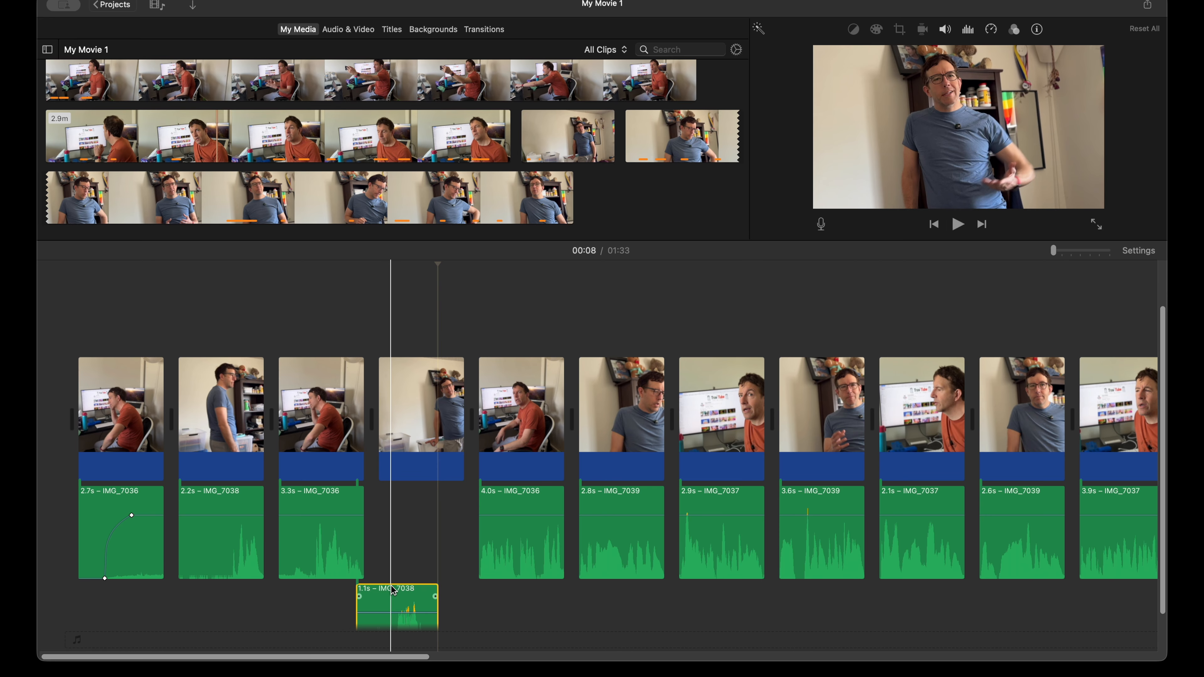
left_click(303, 315)
key("space")
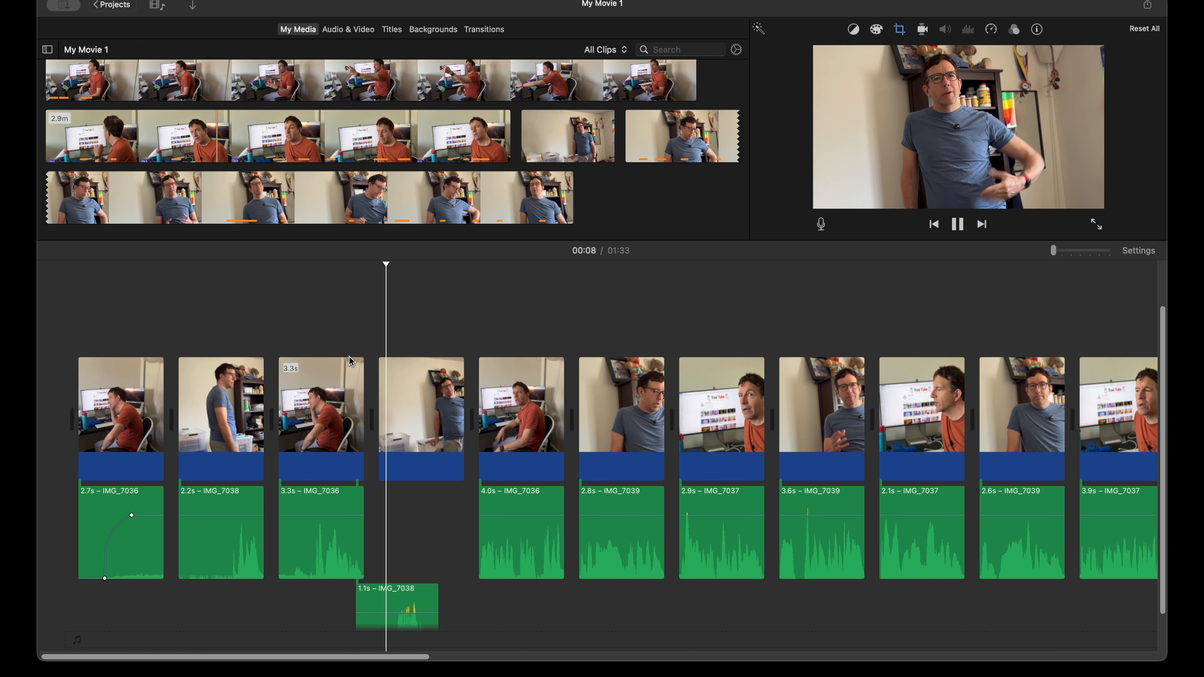
key("space")
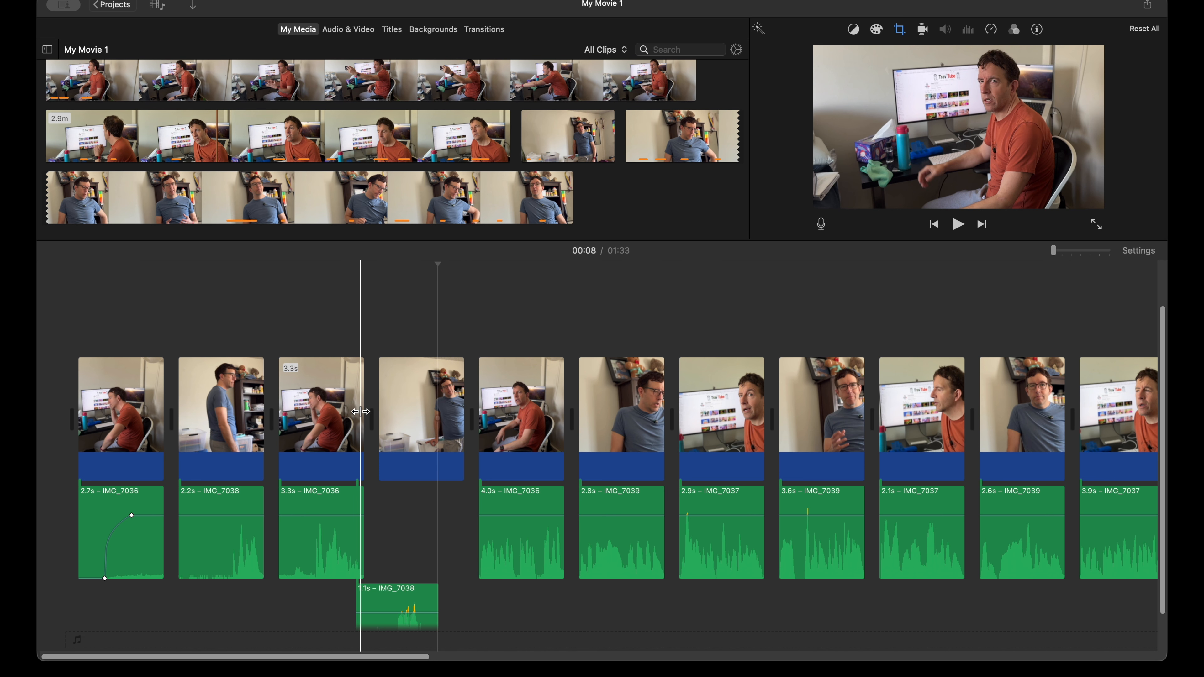
Step: Try extending the video end of the 3.3 s orange-shirt clip, play the result and undo the extension
left_click_drag(361, 412, 364, 410)
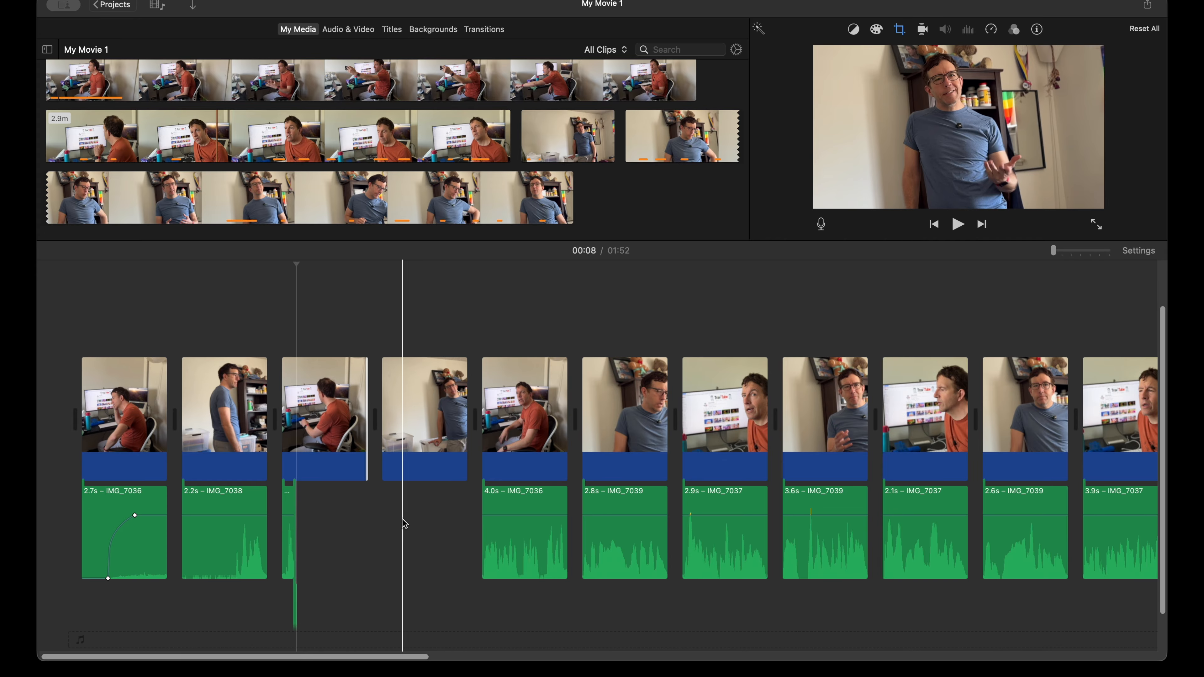
scroll(404, 524, "down", 3)
key("space")
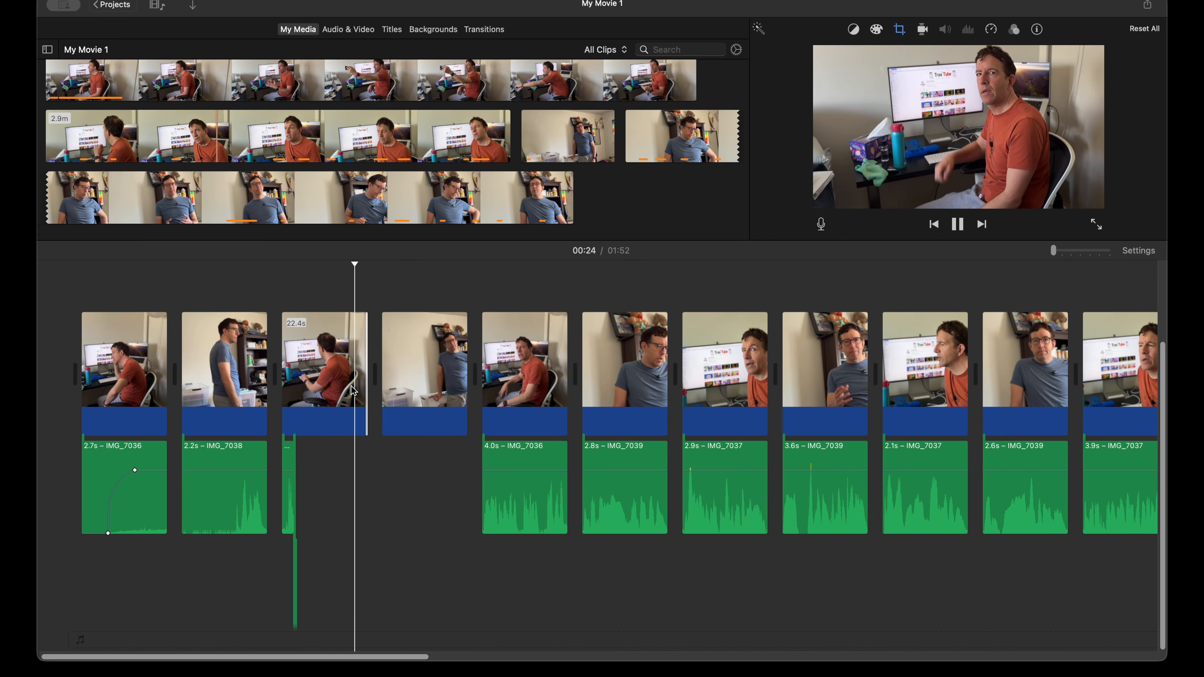
key("space")
key("super+z")
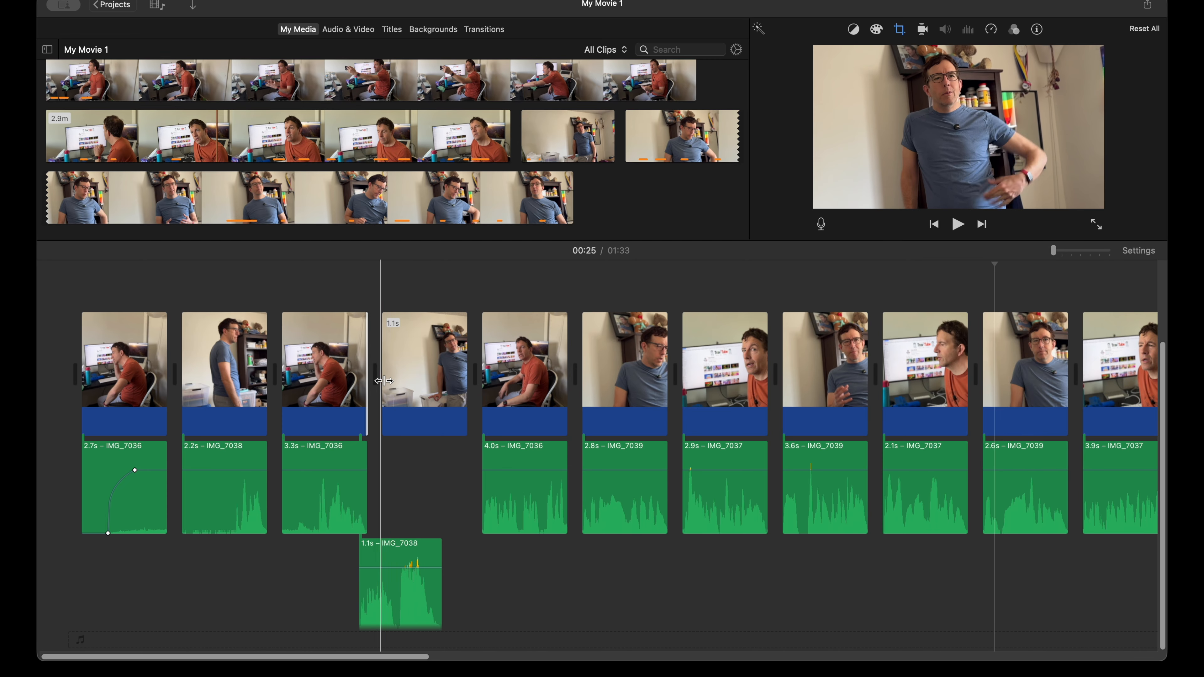
Step: Try trimming the video end of the 3.3 s orange-shirt clip, play the result and undo the trim
left_click_drag(365, 375, 346, 375)
key("space")
key("space")
key("space")
key("super+z")
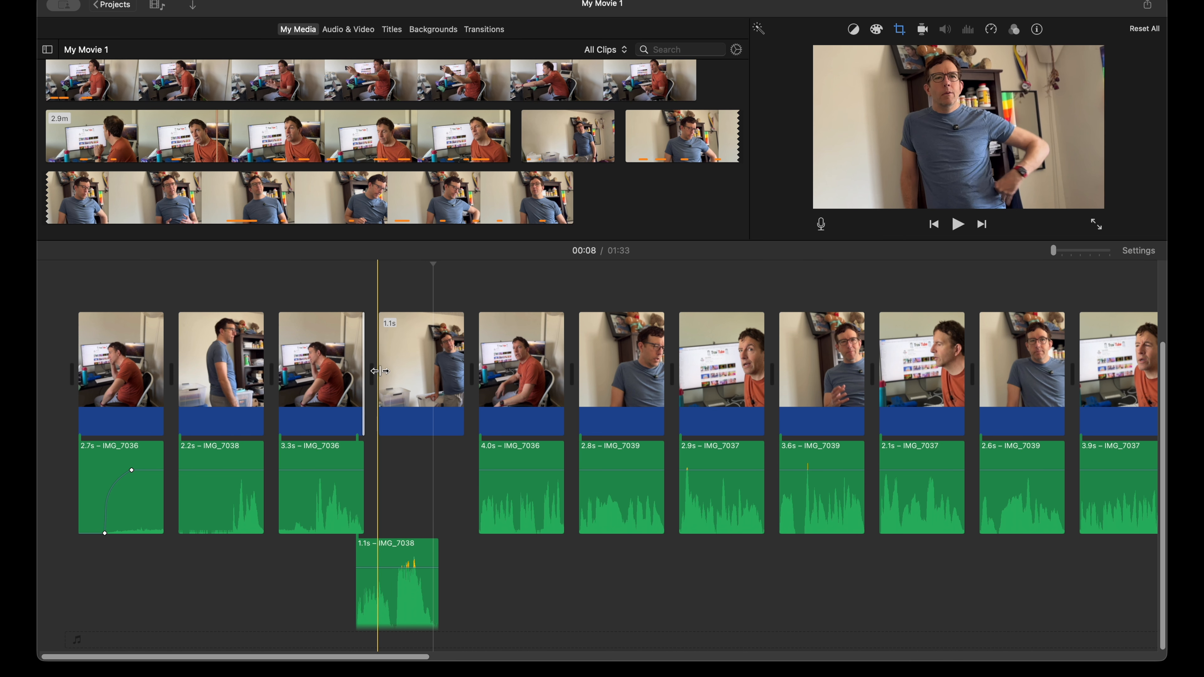
Step: Trim the video start of the 1.1 s blue-shirt clip to about 0.8 s so it ends together with its detached audio
left_click_drag(380, 372, 455, 374)
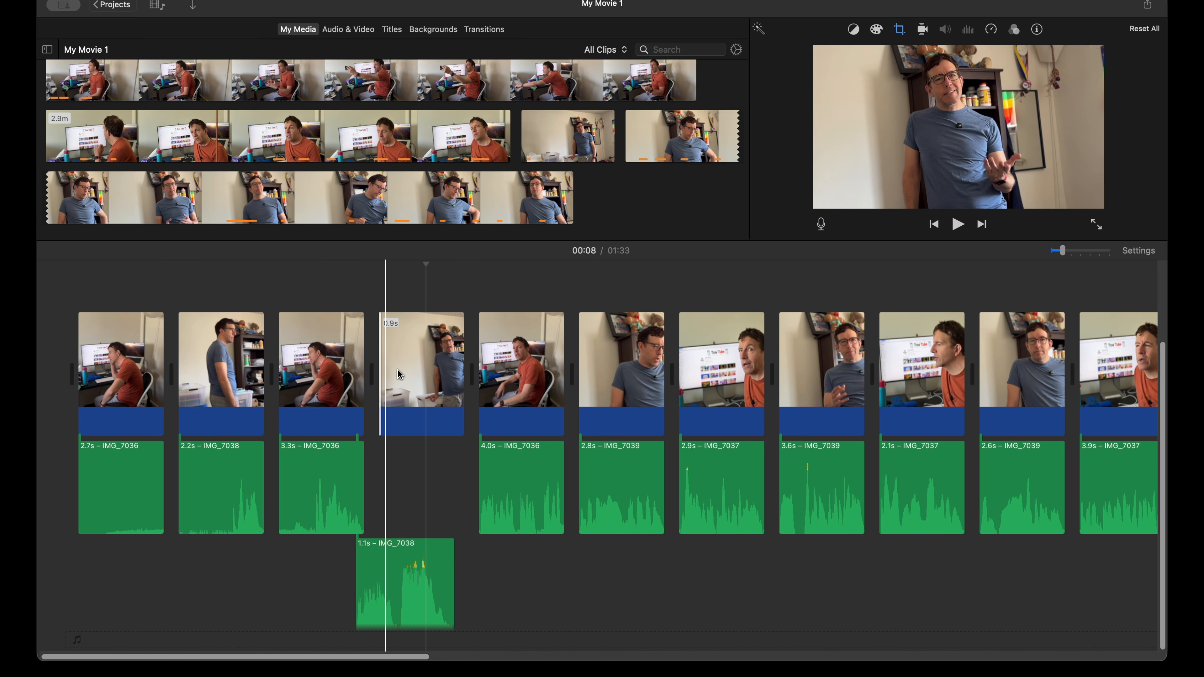
key("super+equal")
key("super+equal")
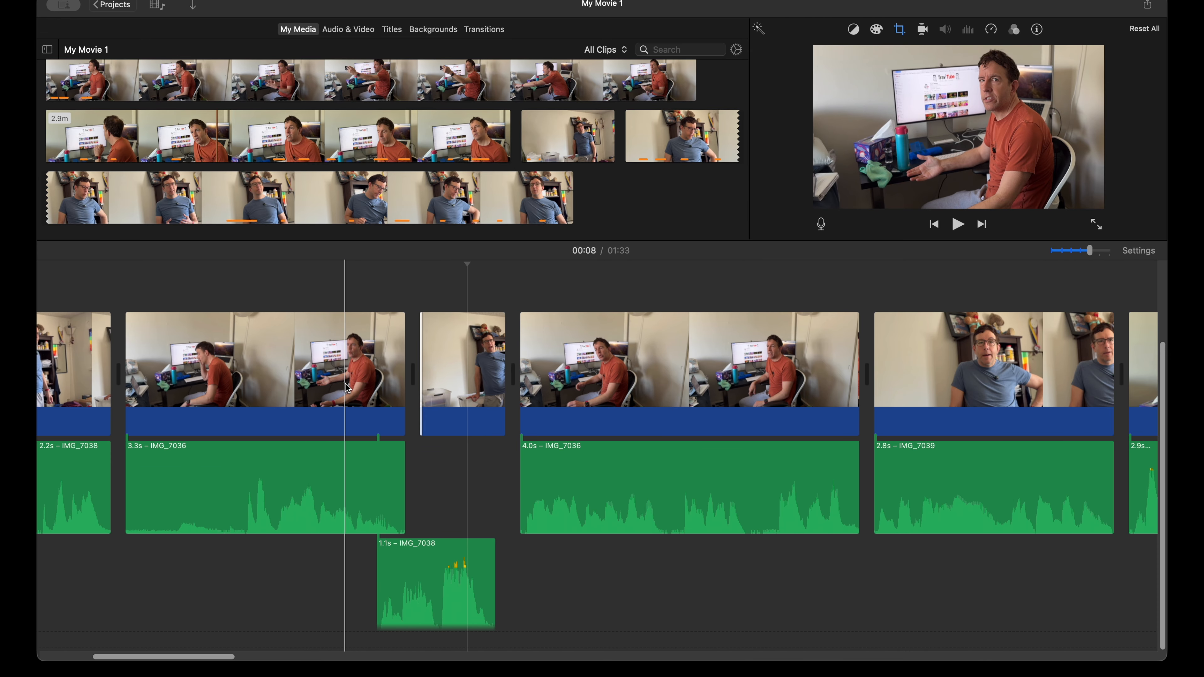
left_click_drag(479, 378, 501, 378)
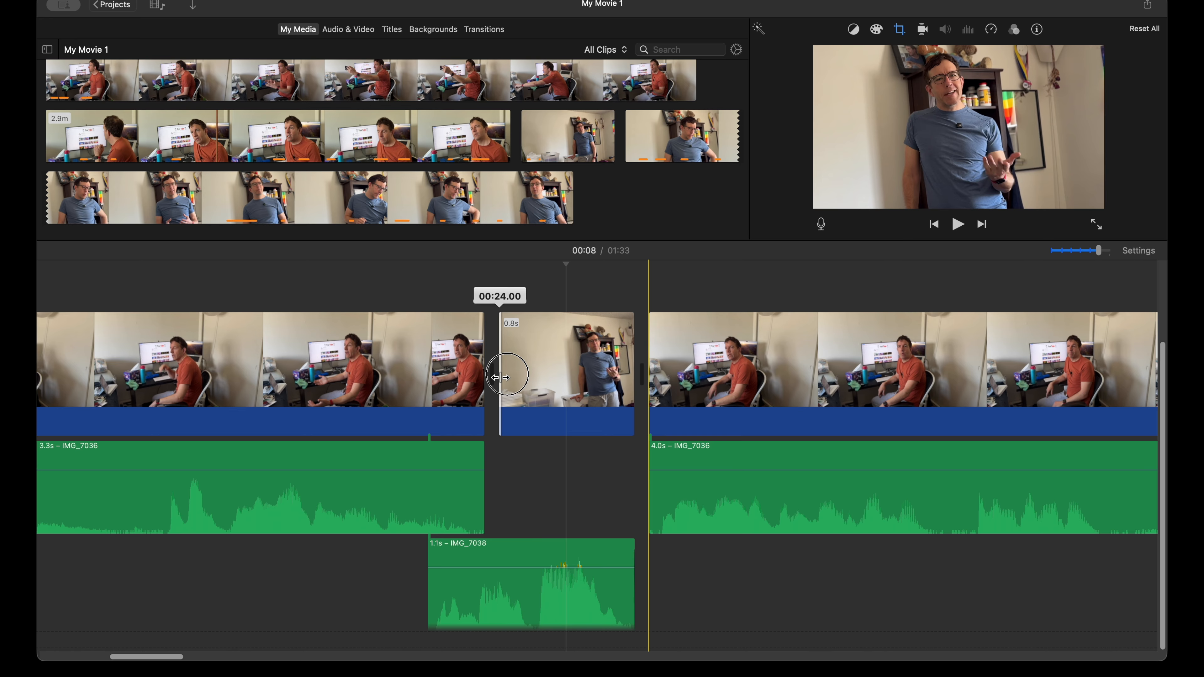
left_click_drag(501, 378, 500, 377)
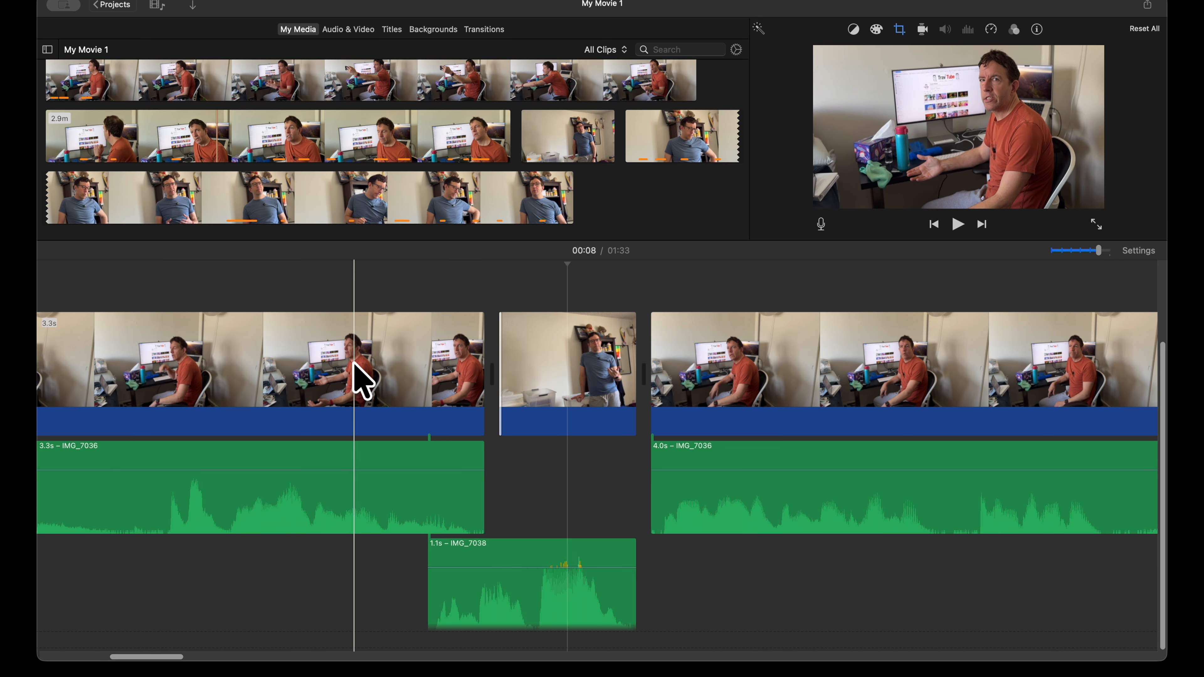
Step: Play from the 3.3 s orange-shirt clip through the short blue-shirt clip into the 4.0 s orange-shirt clip
key("space")
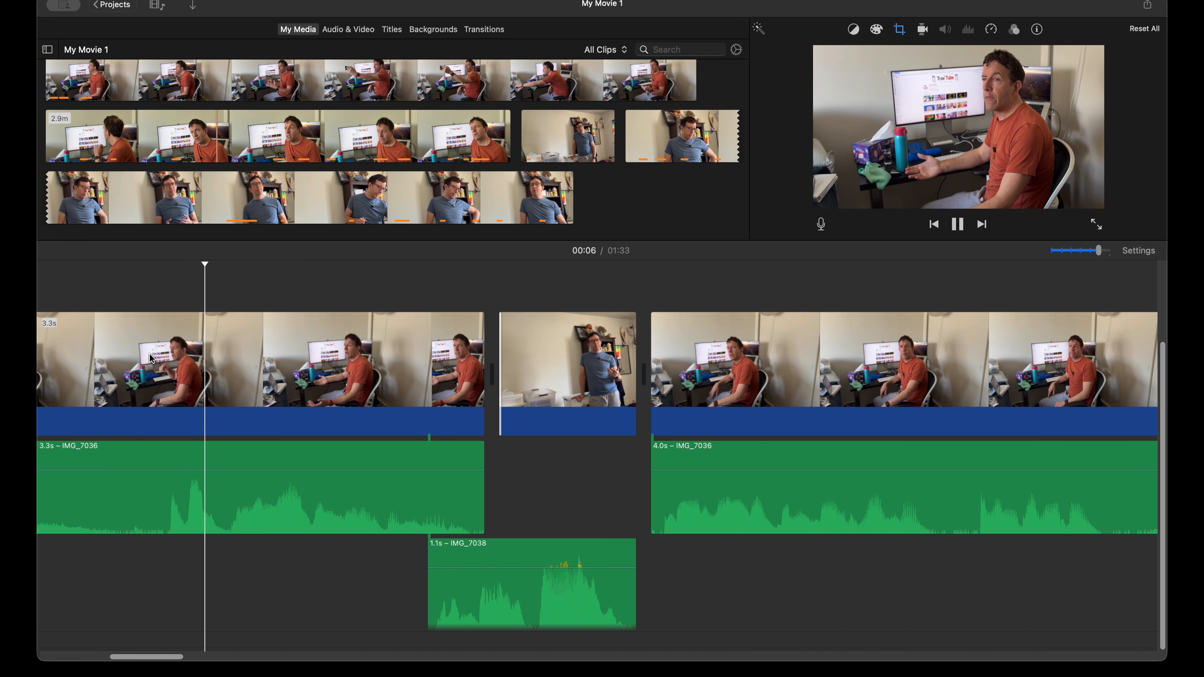
key("space")
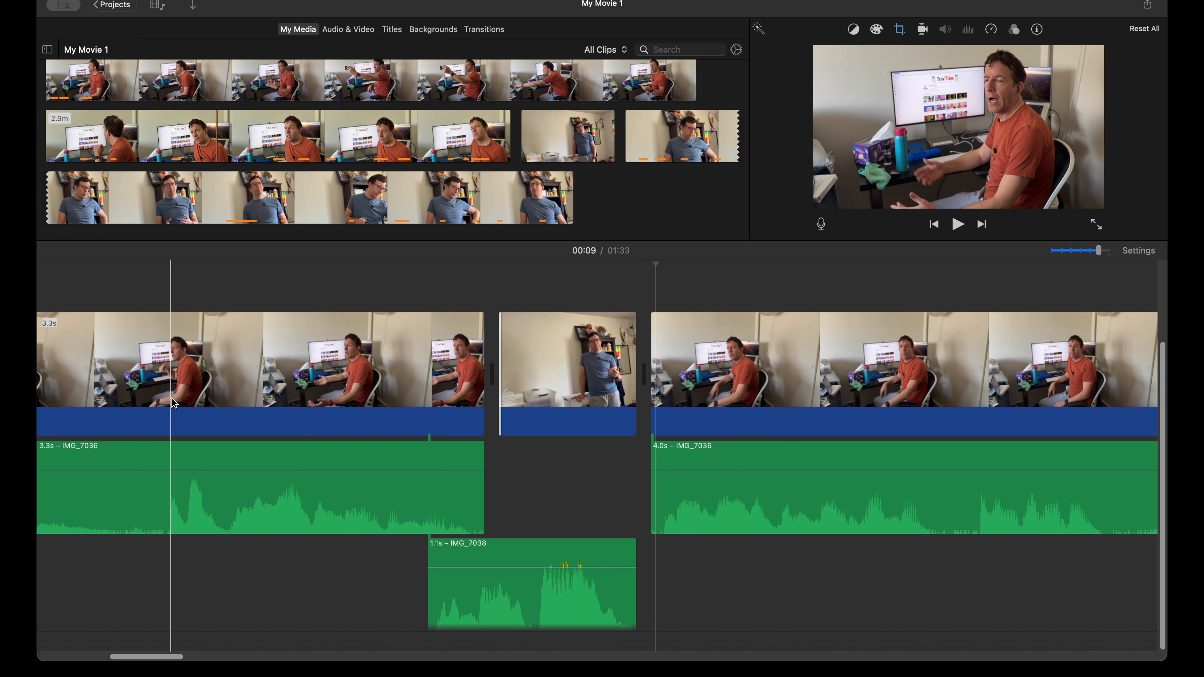
key("space")
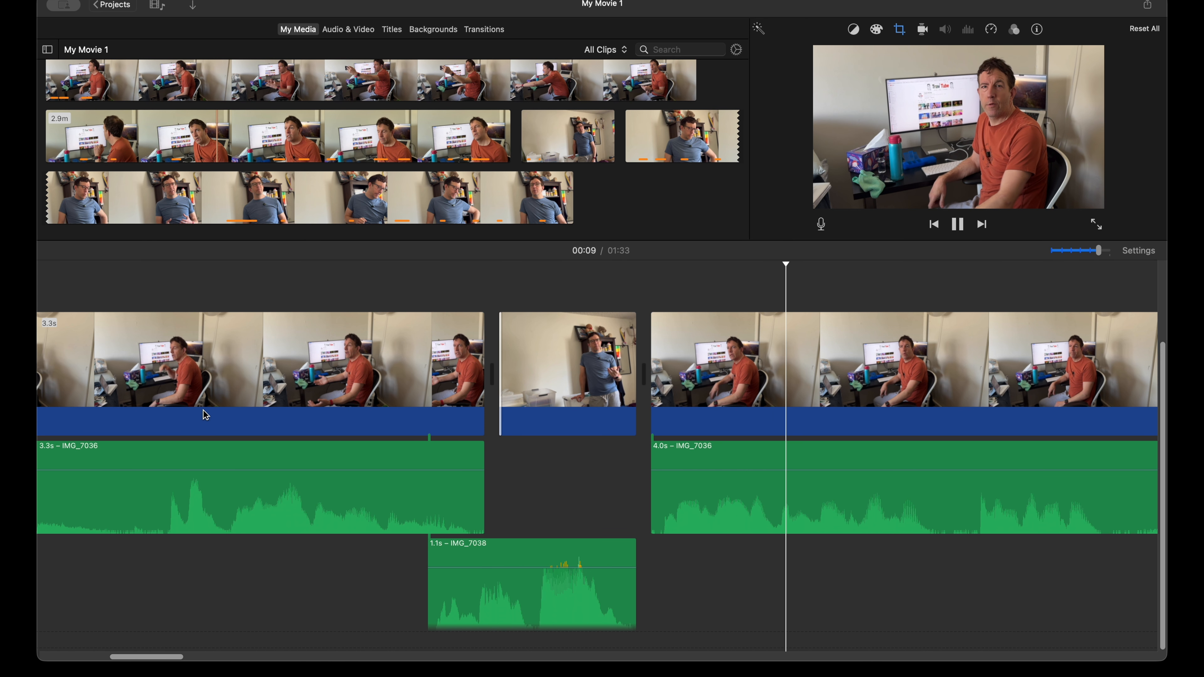
key("space")
Step: Play the cut from the 4.0 s orange-shirt clip into the 2.8 s blue-shirt clip
scroll(497, 463, "right", 5)
scroll(522, 465, "right", 15)
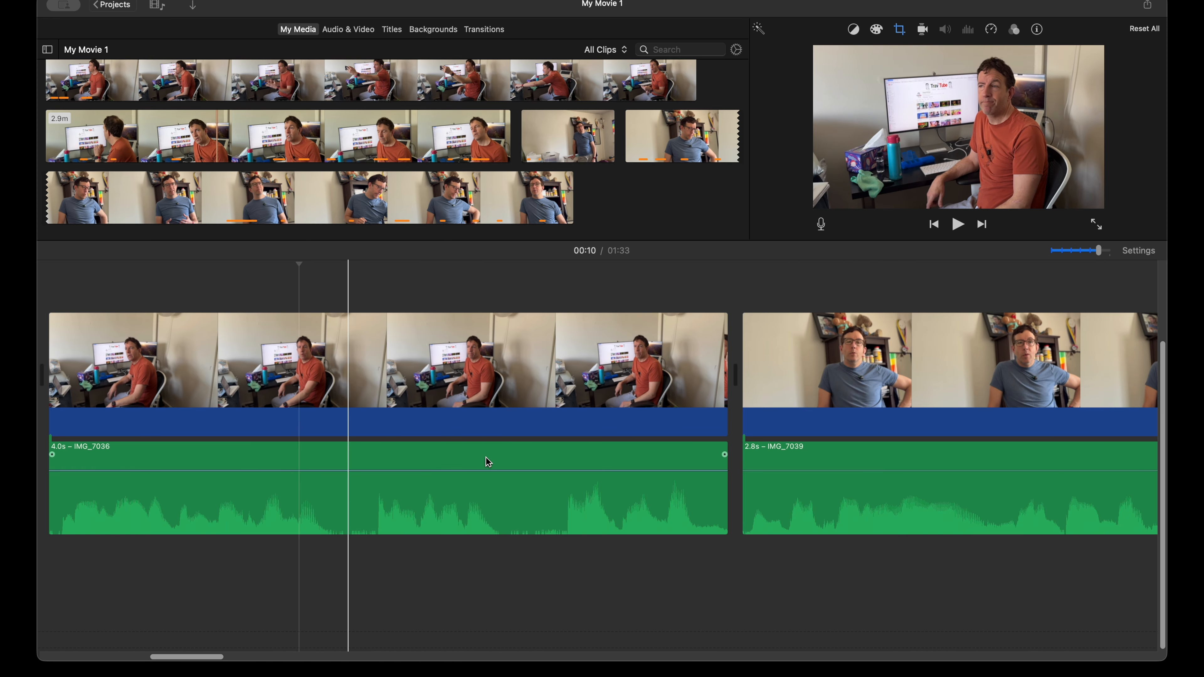
key("space")
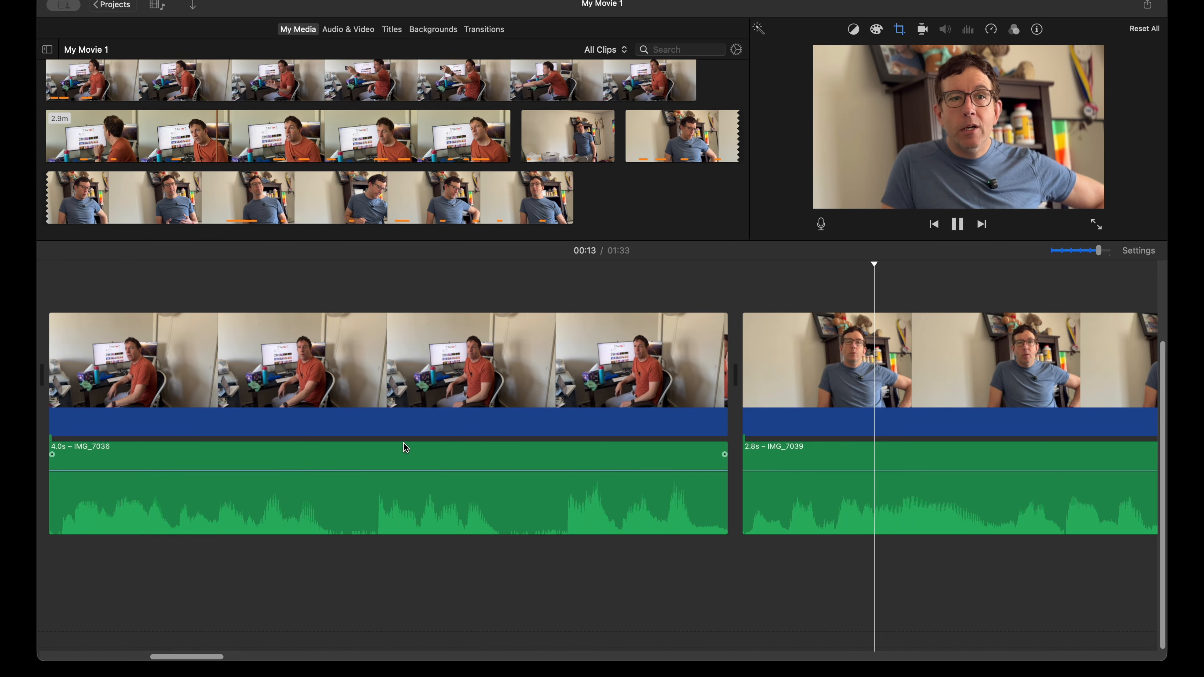
key("space")
Step: Move the 2.8 s blue-shirt audio earlier to overlap the 4.0 s clip's end, and trim its video start to about 2.6 s
scroll(412, 458, "right", 8)
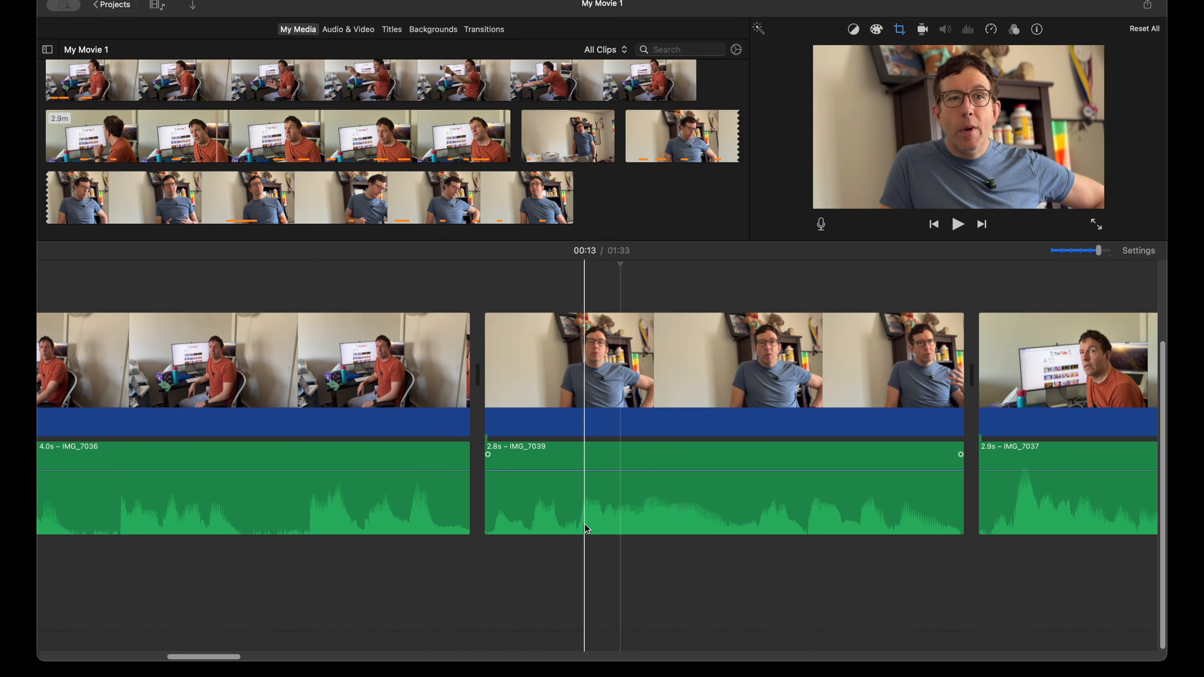
left_click_drag(599, 506, 522, 549)
key("space")
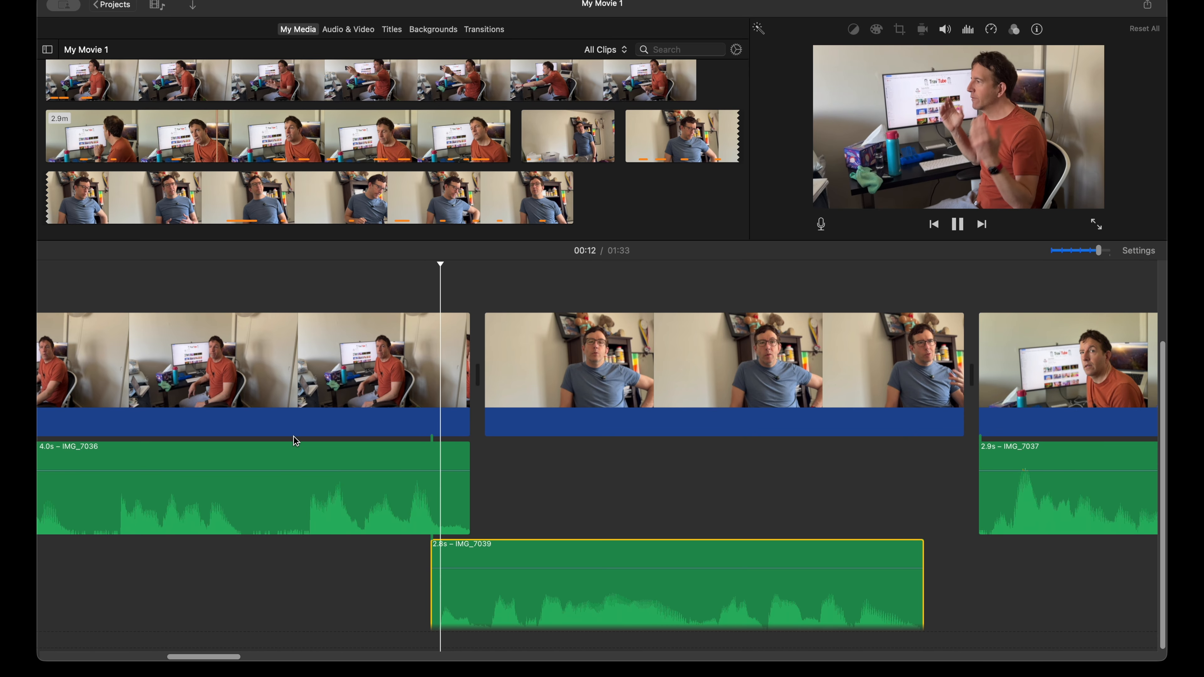
key("space")
left_click_drag(487, 367, 531, 366)
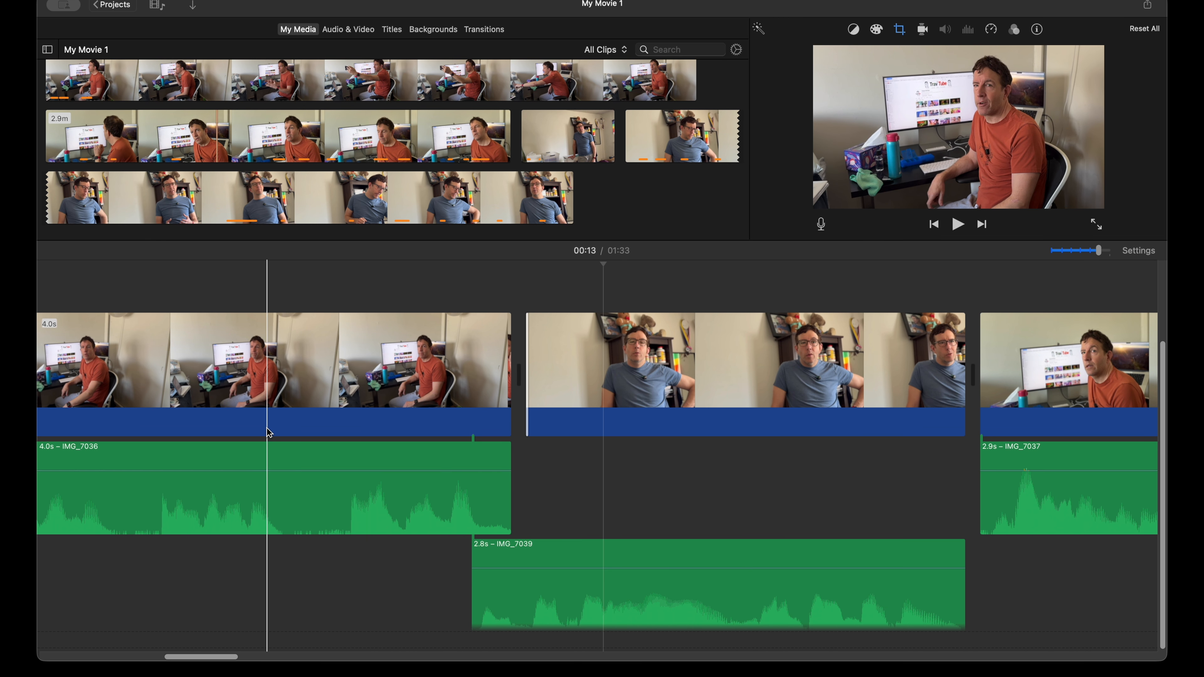
Step: Play the cut from the 2.6 s blue-shirt clip into the 2.9 s orange-shirt clip and check its waveforms
scroll(590, 486, "right", 10)
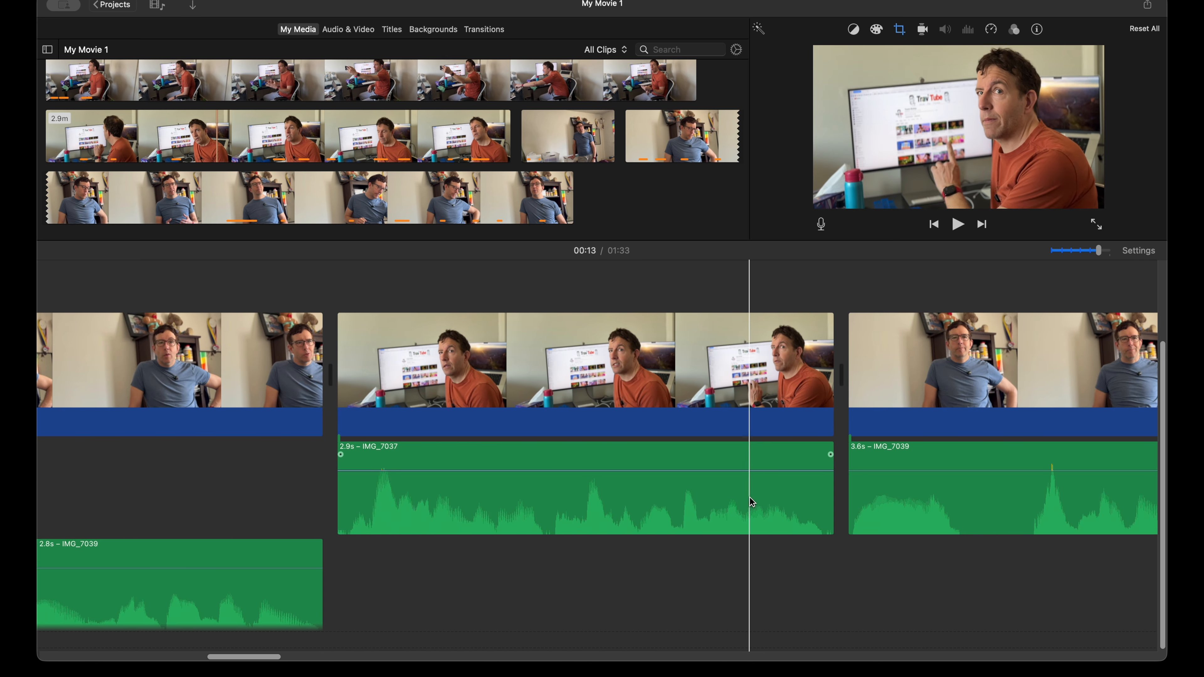
scroll(569, 484, "right", 2)
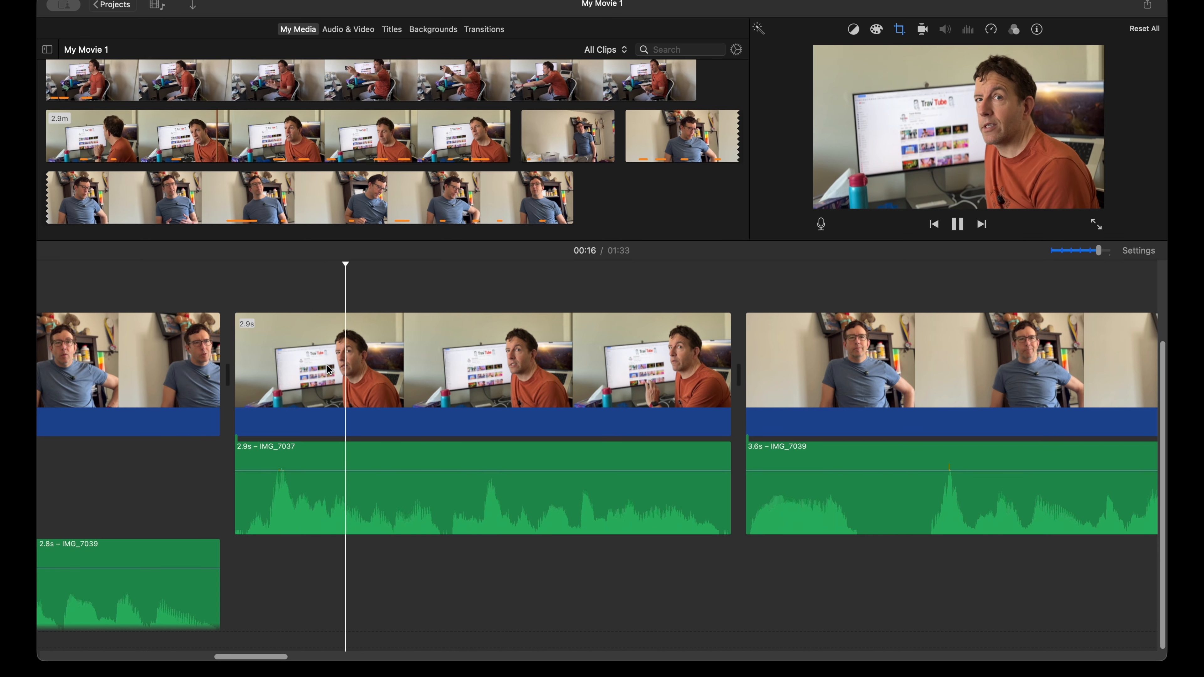
key("space")
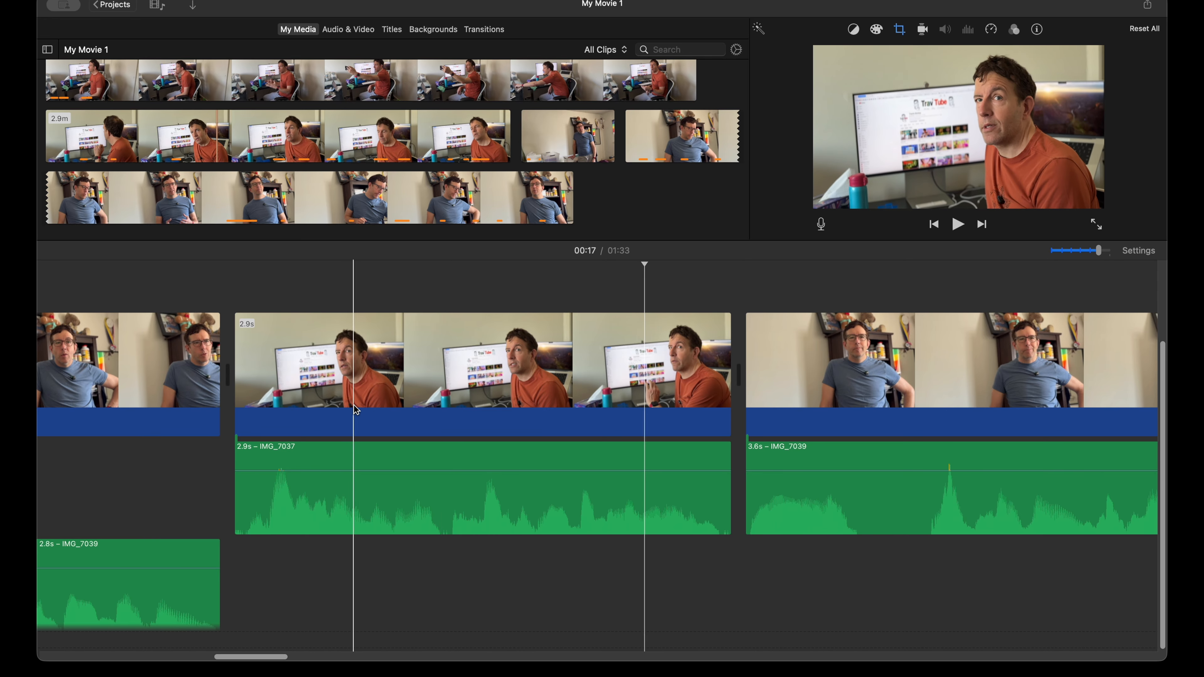
scroll(271, 370, "left", 5)
key("space")
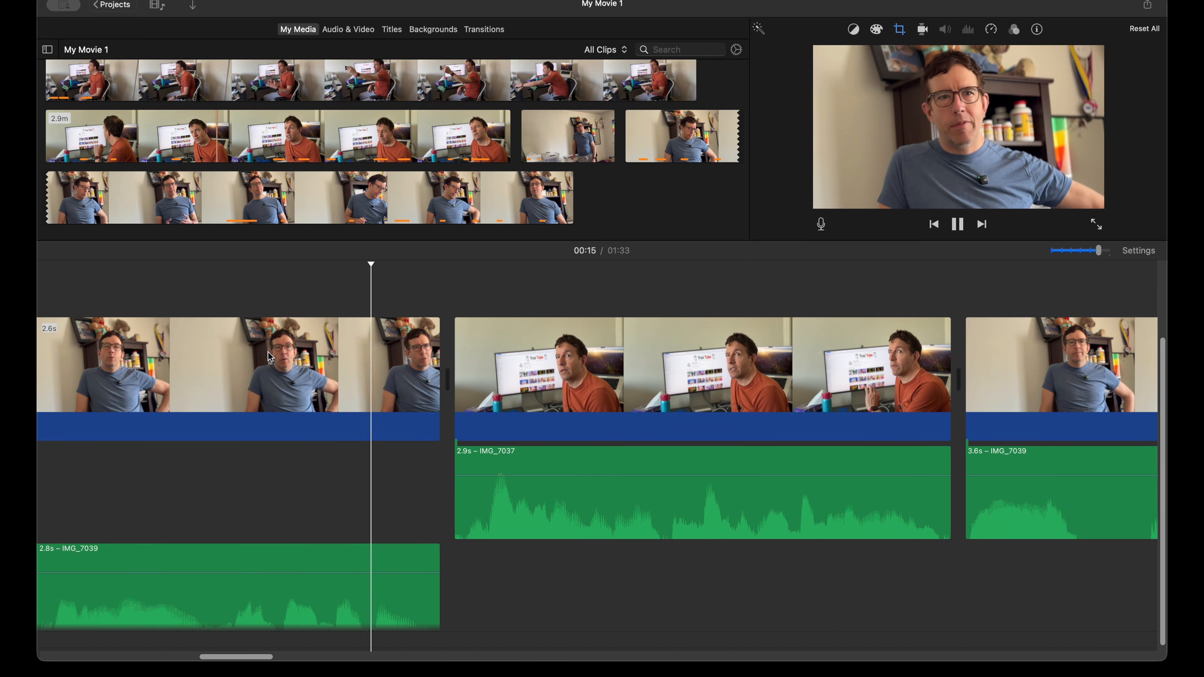
key("space")
scroll(521, 450, "left", 3)
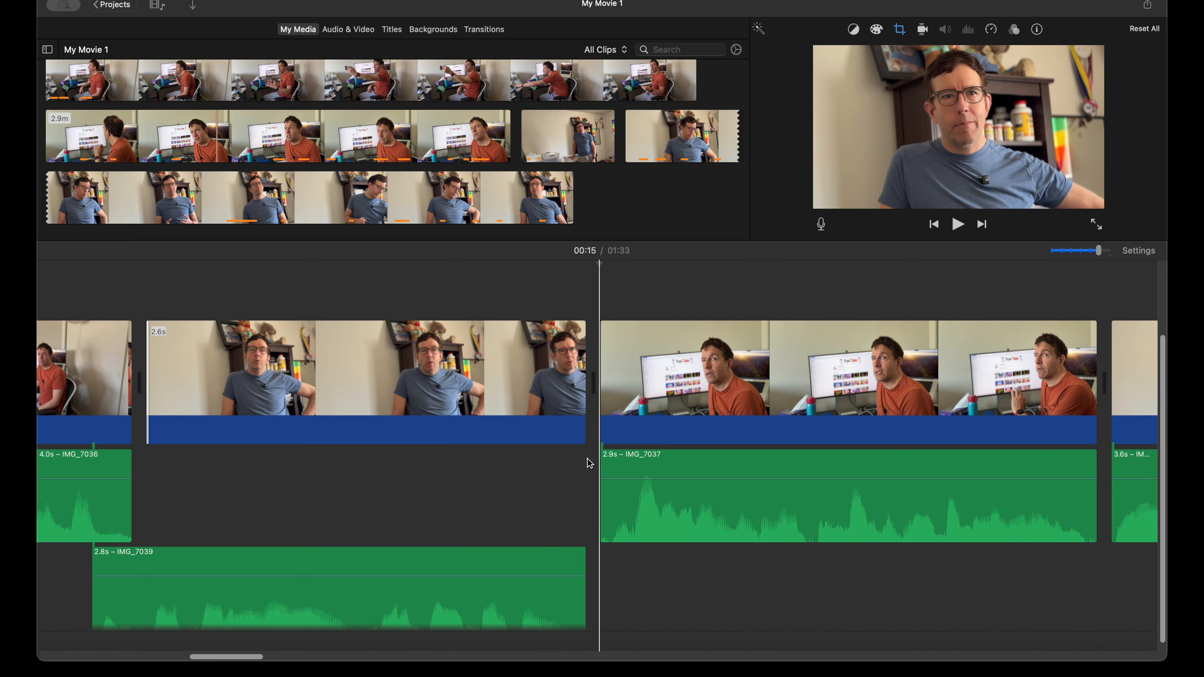
scroll(705, 385, "right", 1)
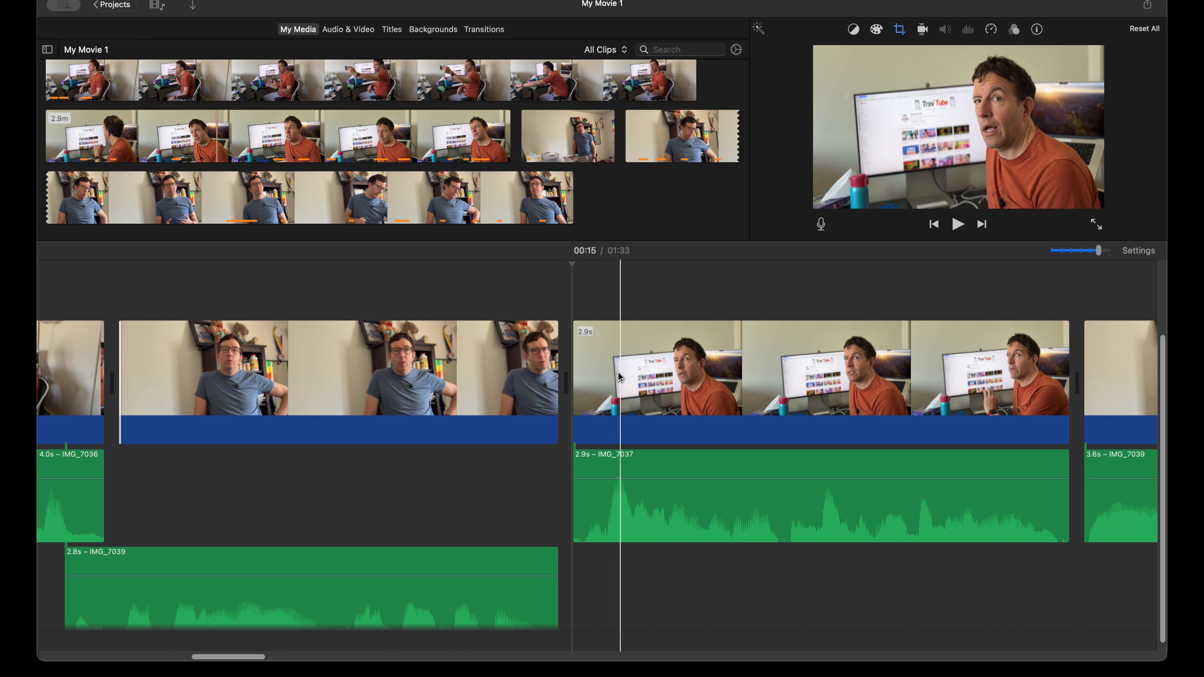
Step: Try trimming the video end of the 2.6 s blue-shirt clip to 2.3 s, play the cut and undo the trim
left_click_drag(578, 373, 579, 373)
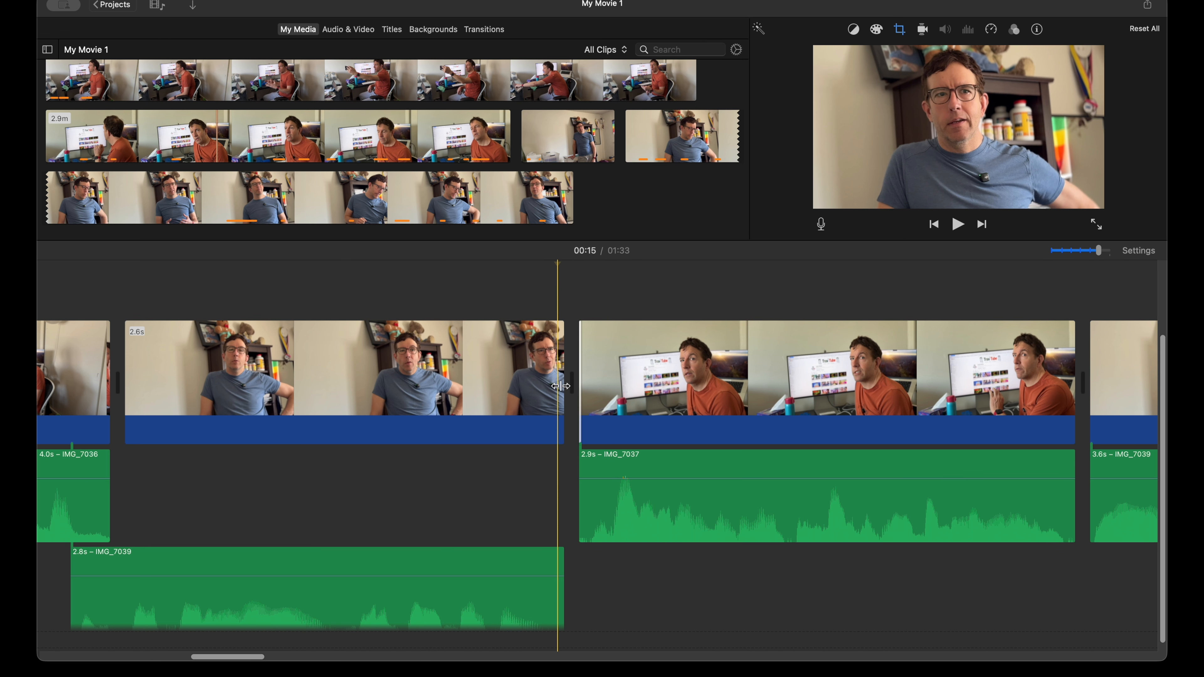
left_click_drag(563, 386, 503, 385)
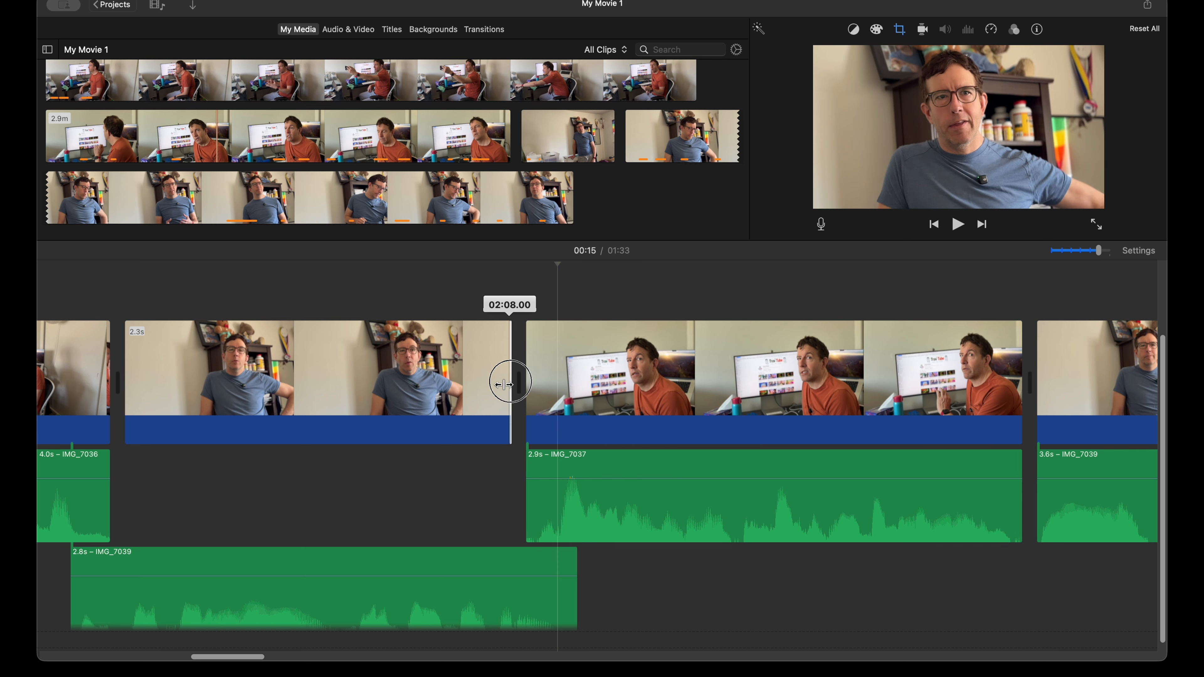
mouse_move(504, 385)
left_mouse_down()
mouse_move(537, 385)
mouse_move(506, 387)
left_mouse_up()
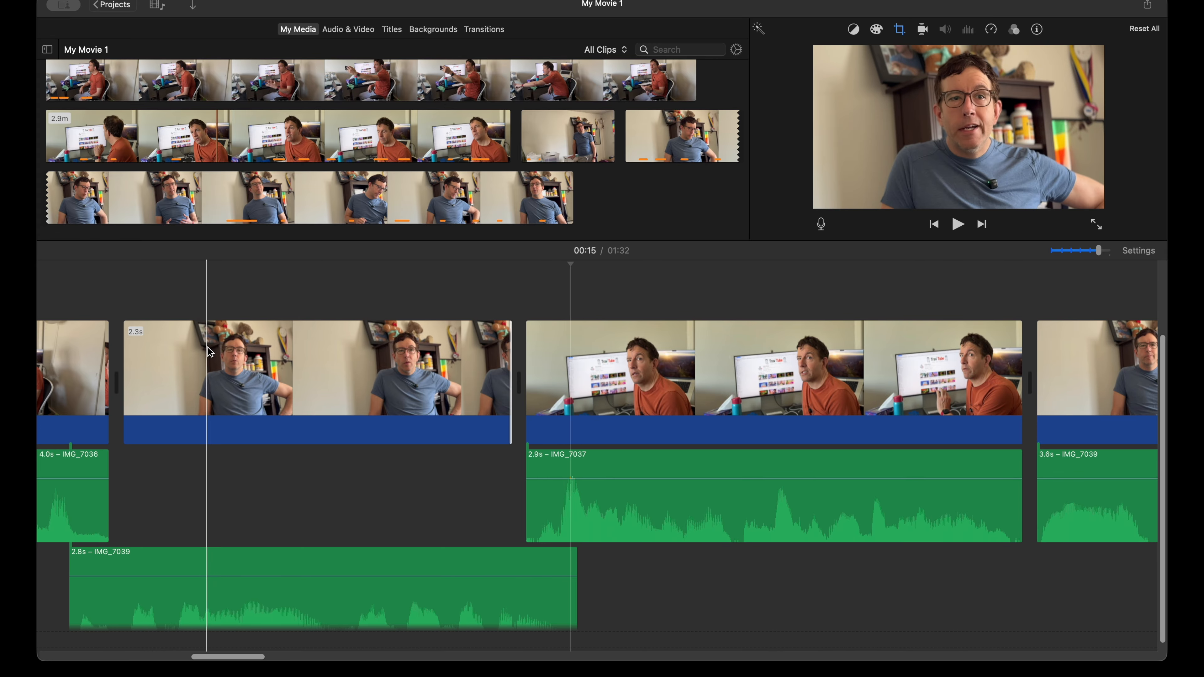
key("space")
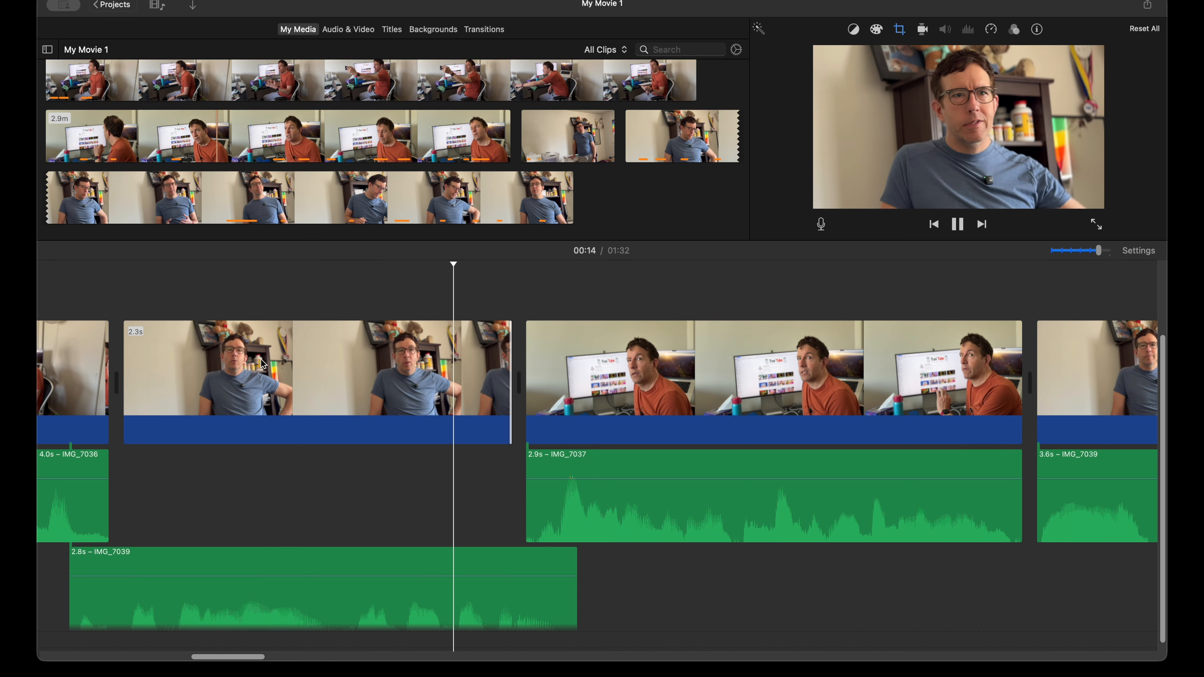
key("space")
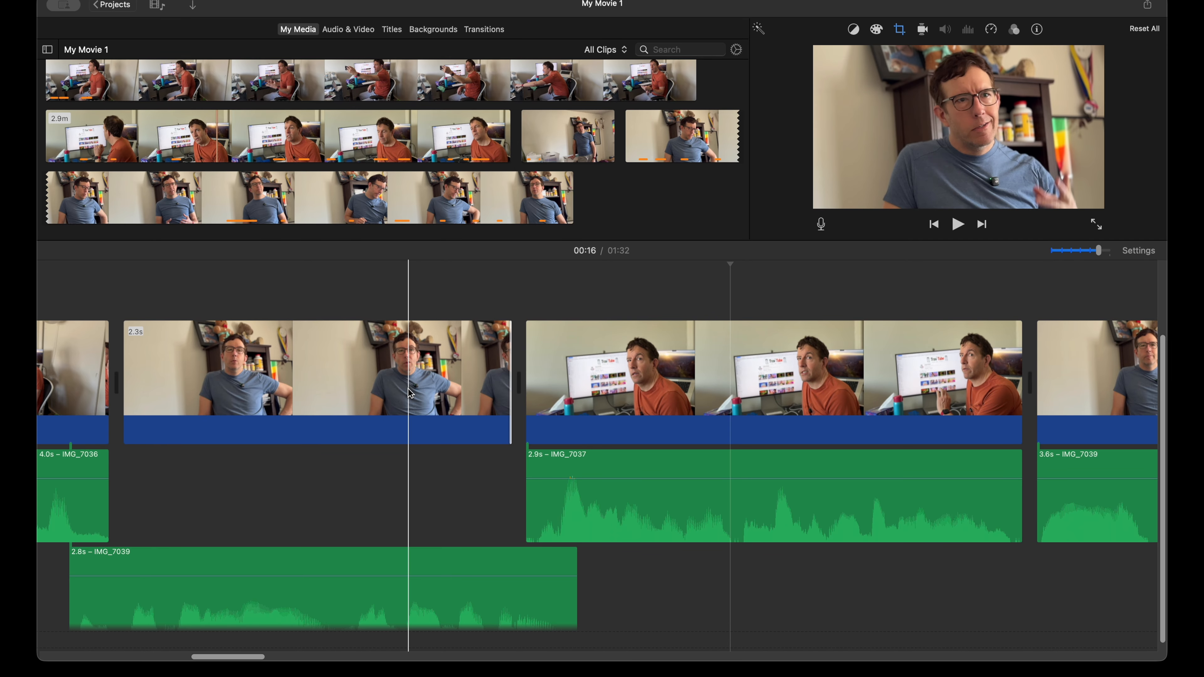
key("super+z")
Step: Move the 2.9 s orange-shirt clip's detached audio earlier to overlap the end of the 2.6 s blue-shirt clip, and play the cut
left_click(735, 514)
left_click_drag(735, 514, 678, 519)
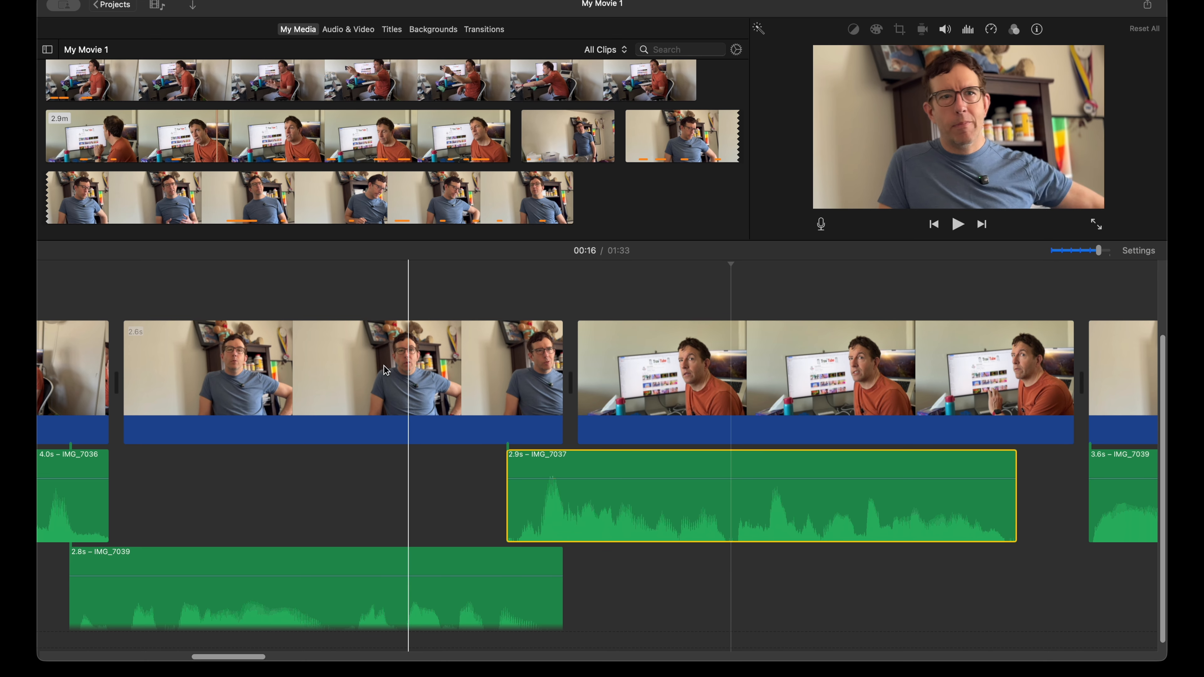
key("space")
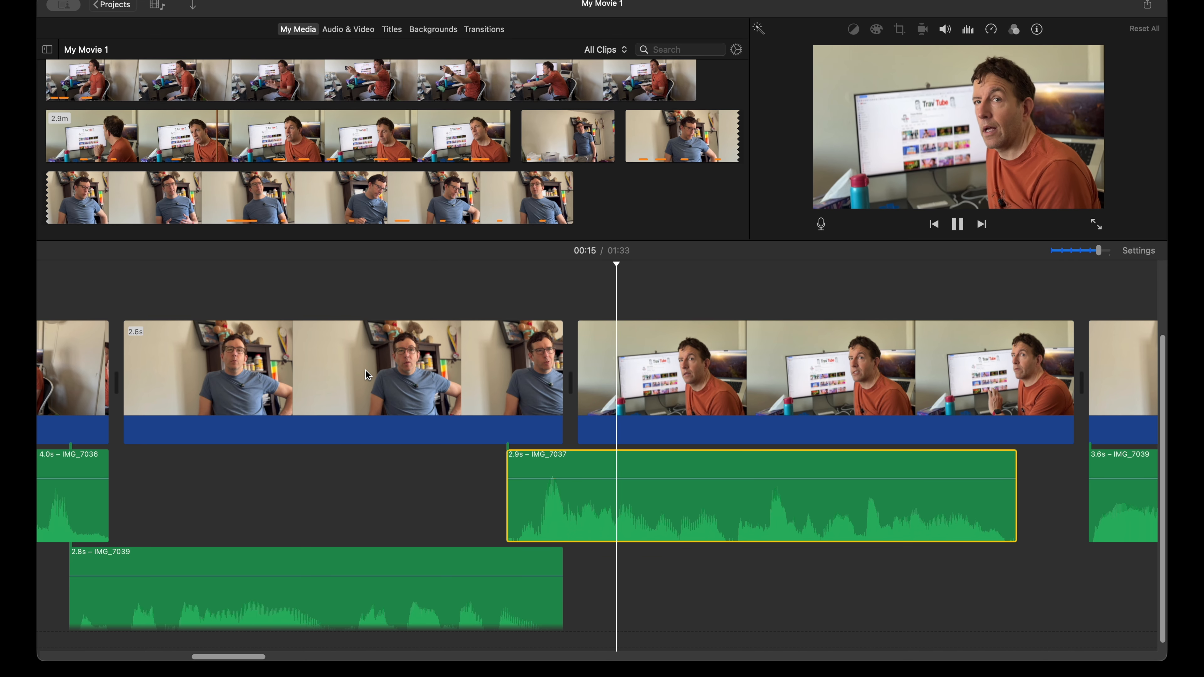
key("space")
key("space")
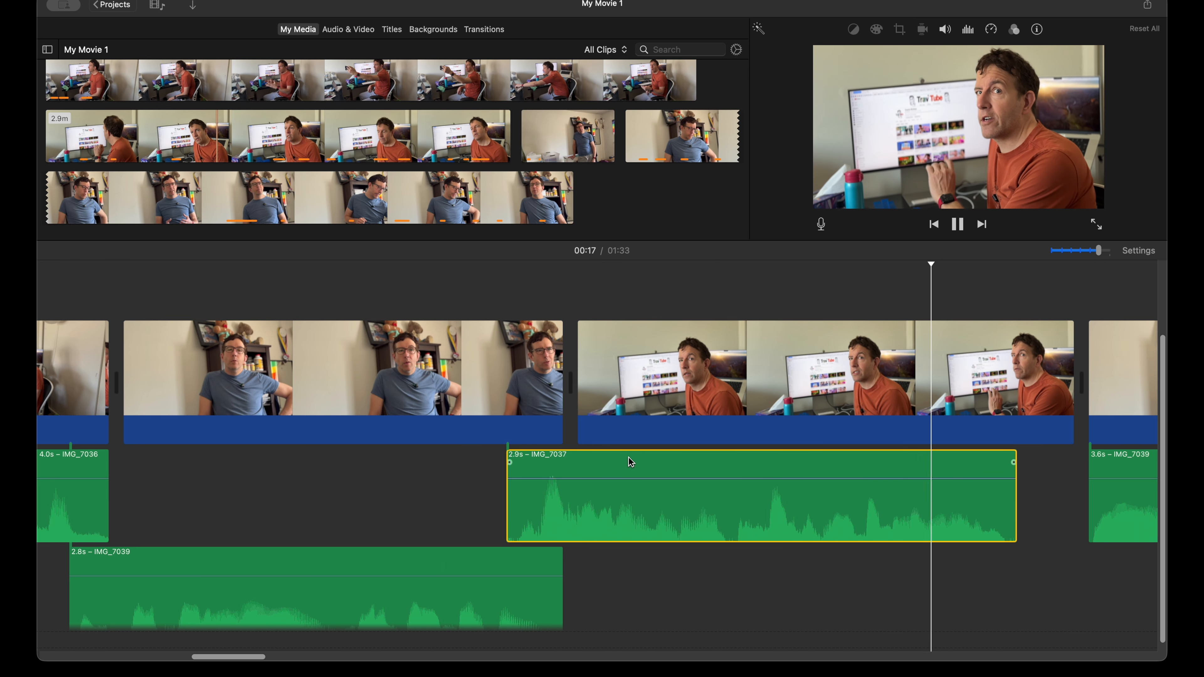
key("space")
Step: Trim the video start of the 2.9 s orange-shirt clip to about 2.6 s so it ends with its audio, and play the cut
left_click_drag(579, 389, 638, 386)
key("space")
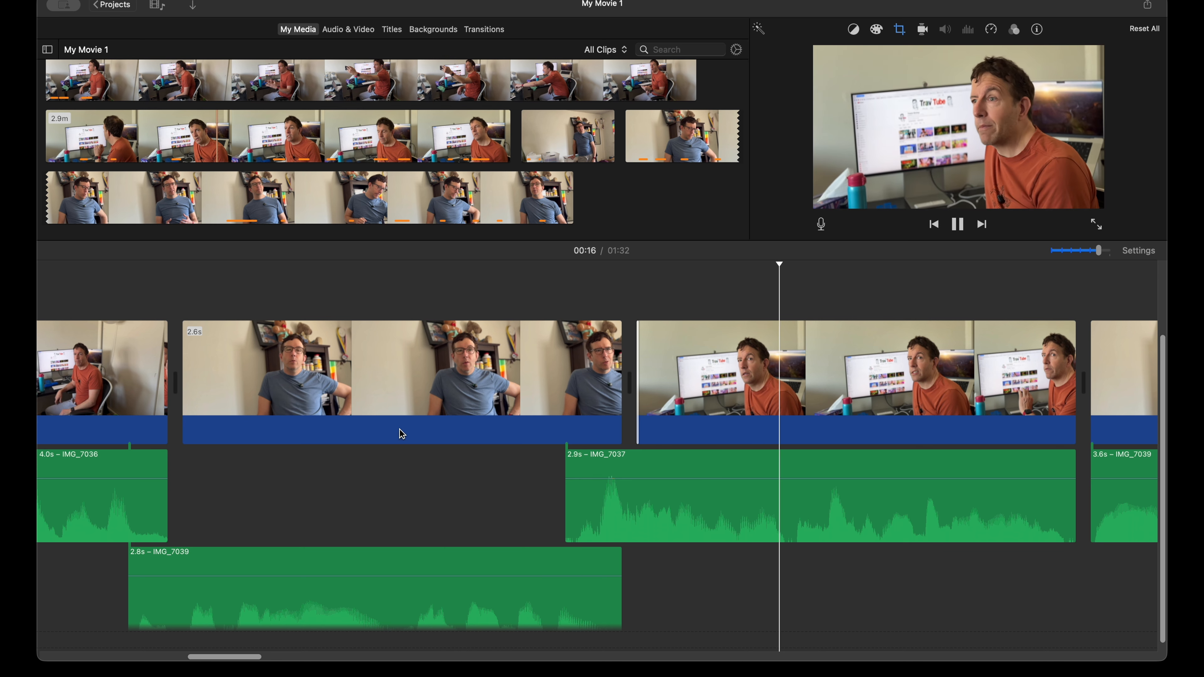
key("space")
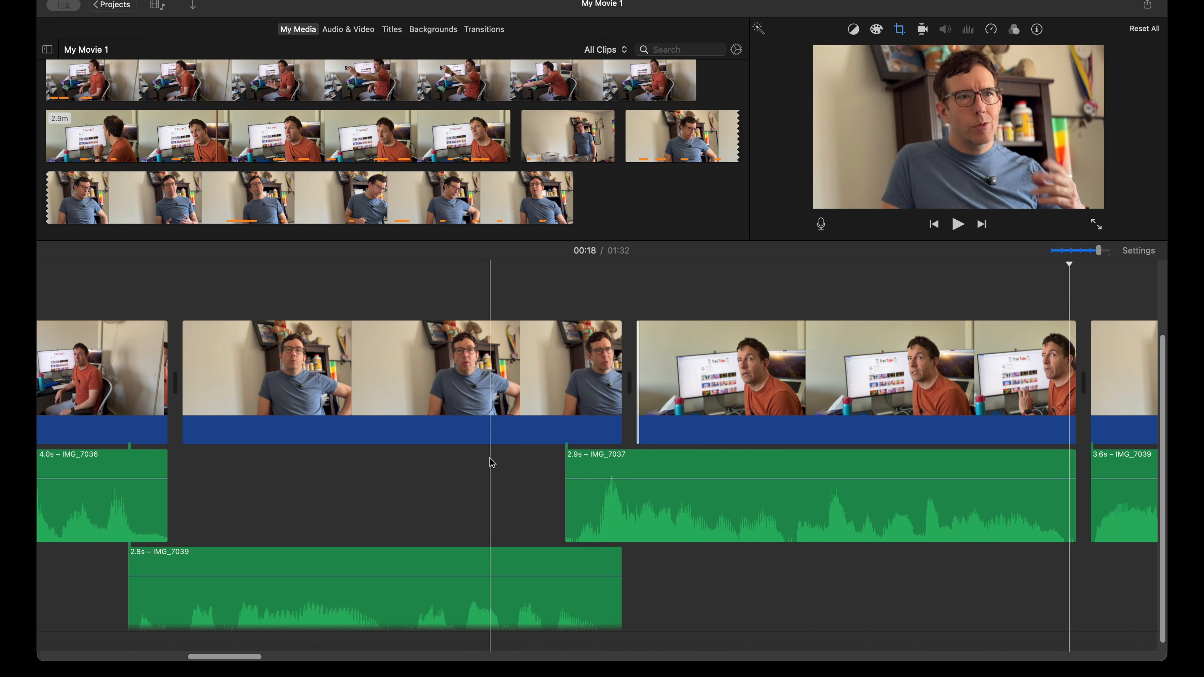
Step: Play the cut into the 3.6 s blue-shirt clip and move that clip's detached audio slightly earlier, under the end of the preceding orange-shirt clip
scroll(493, 459, "right", 3)
scroll(493, 459, "right", 4)
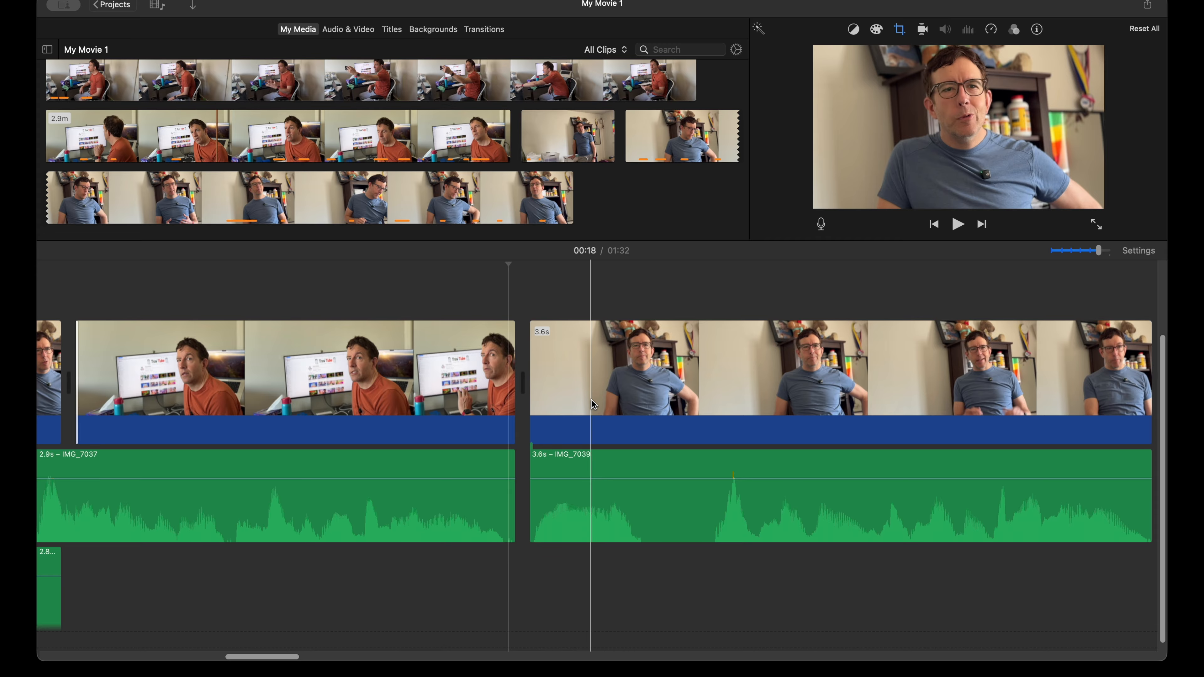
key("space")
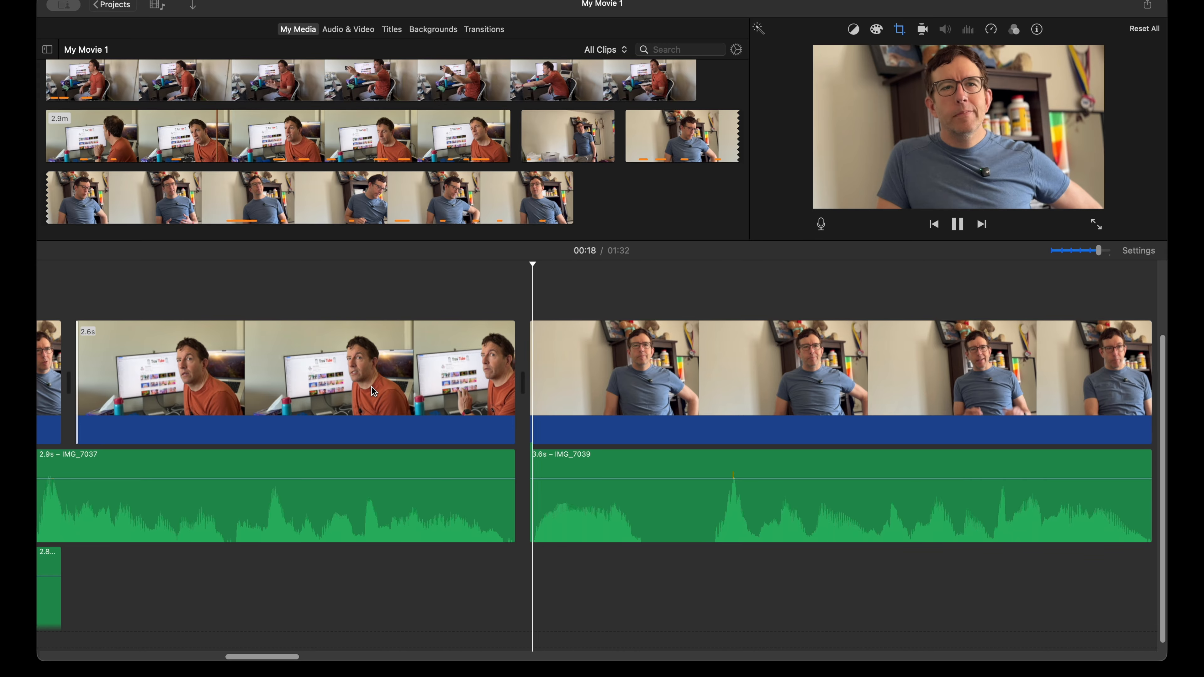
key("space")
left_click_drag(608, 512, 583, 519)
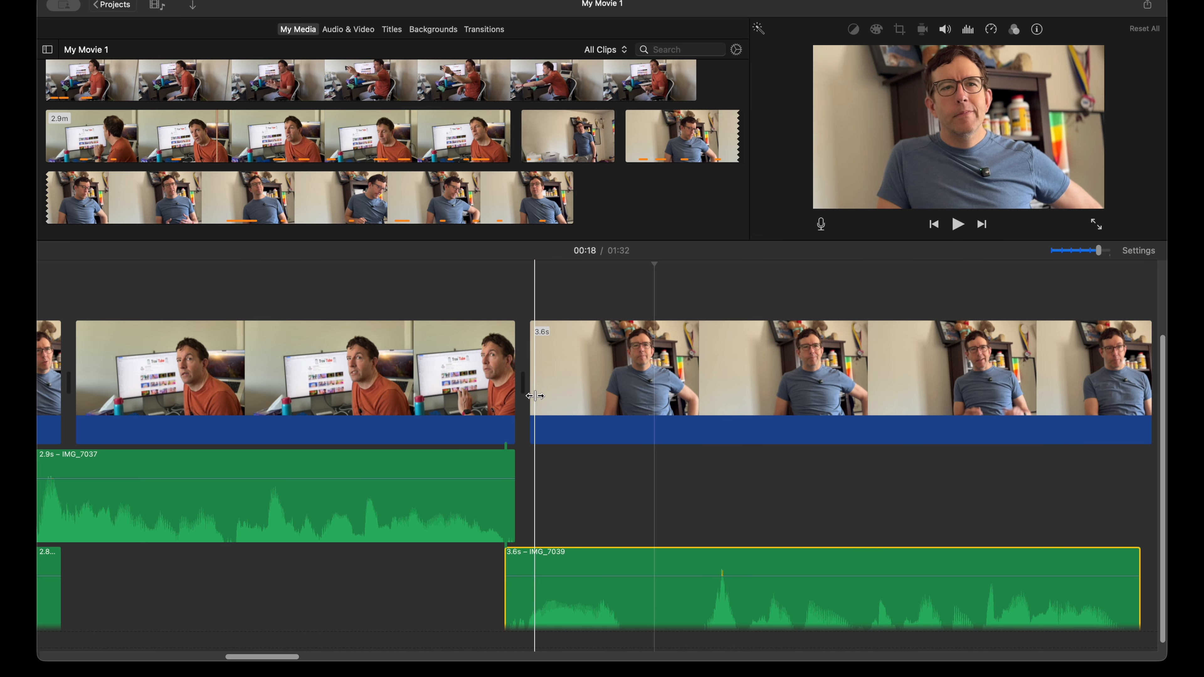
Step: Extend the preceding orange-shirt clip's video end to about 2.8 s, move the 3.6 s blue-shirt audio further earlier, and play the cut
mouse_move(536, 396)
left_mouse_down()
mouse_move(514, 396)
mouse_move(574, 395)
mouse_move(524, 396)
mouse_move(556, 396)
left_mouse_up()
left_click_drag(564, 613, 562, 615)
key("space")
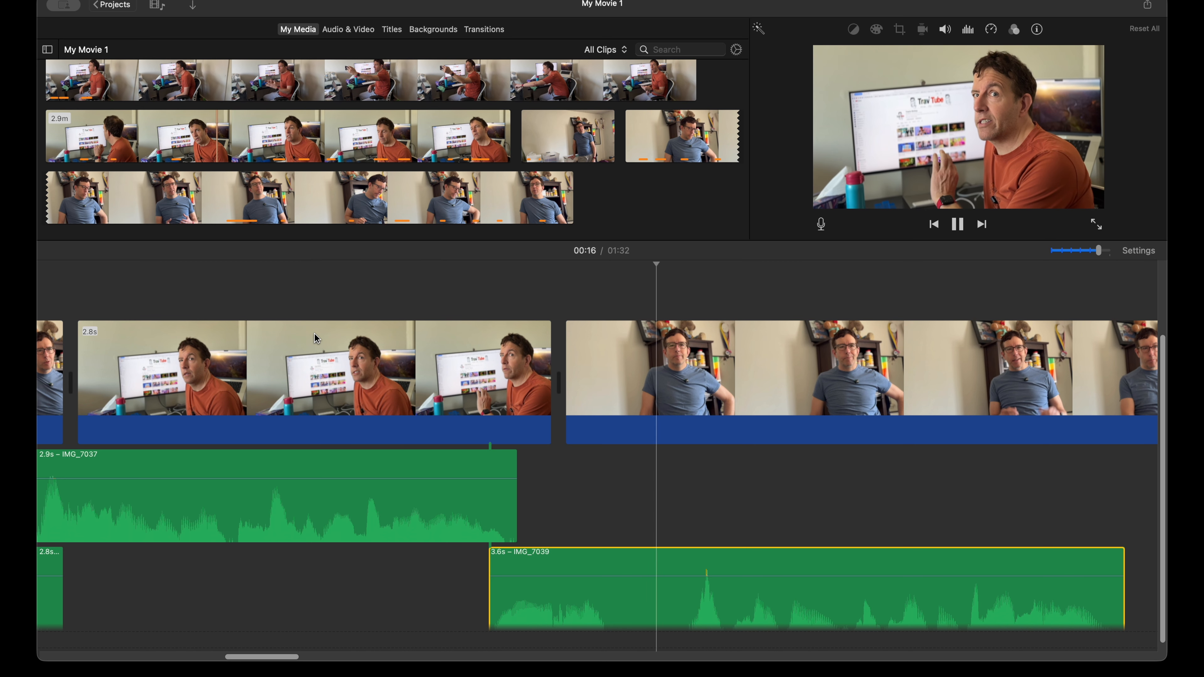
key("space")
Step: Trim the video start of the 3.6 s blue-shirt clip so it ends with its detached audio, and play the cut
scroll(521, 380, "right", 5)
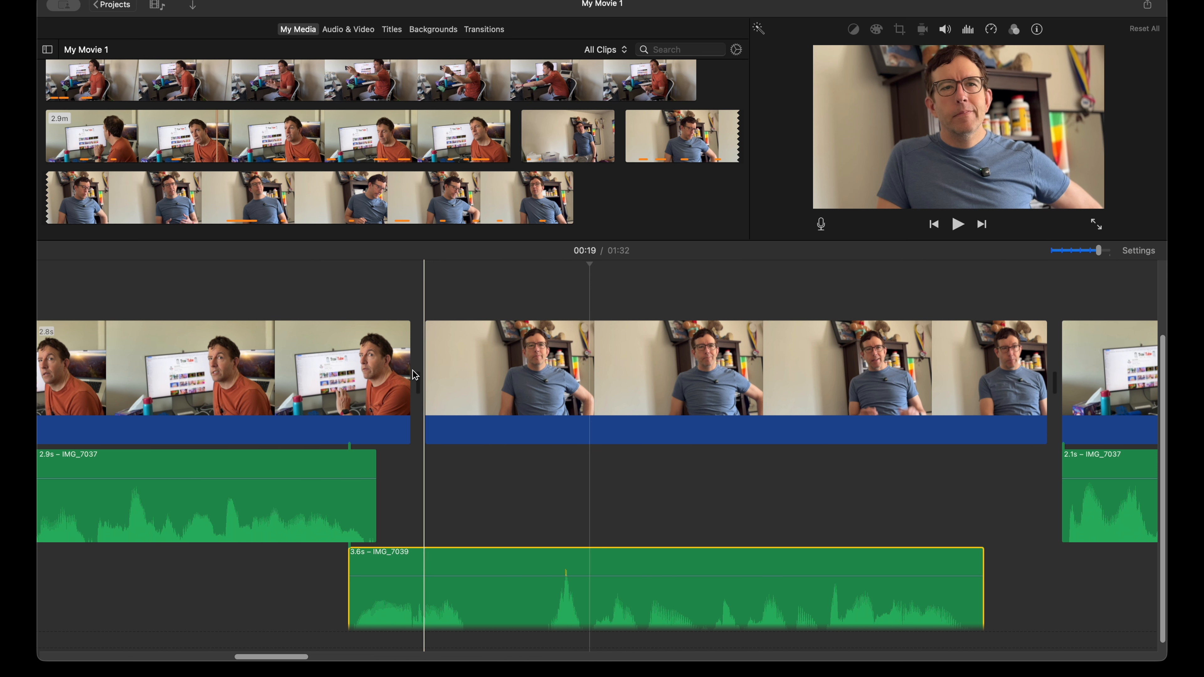
left_click_drag(430, 376, 496, 375)
key("space")
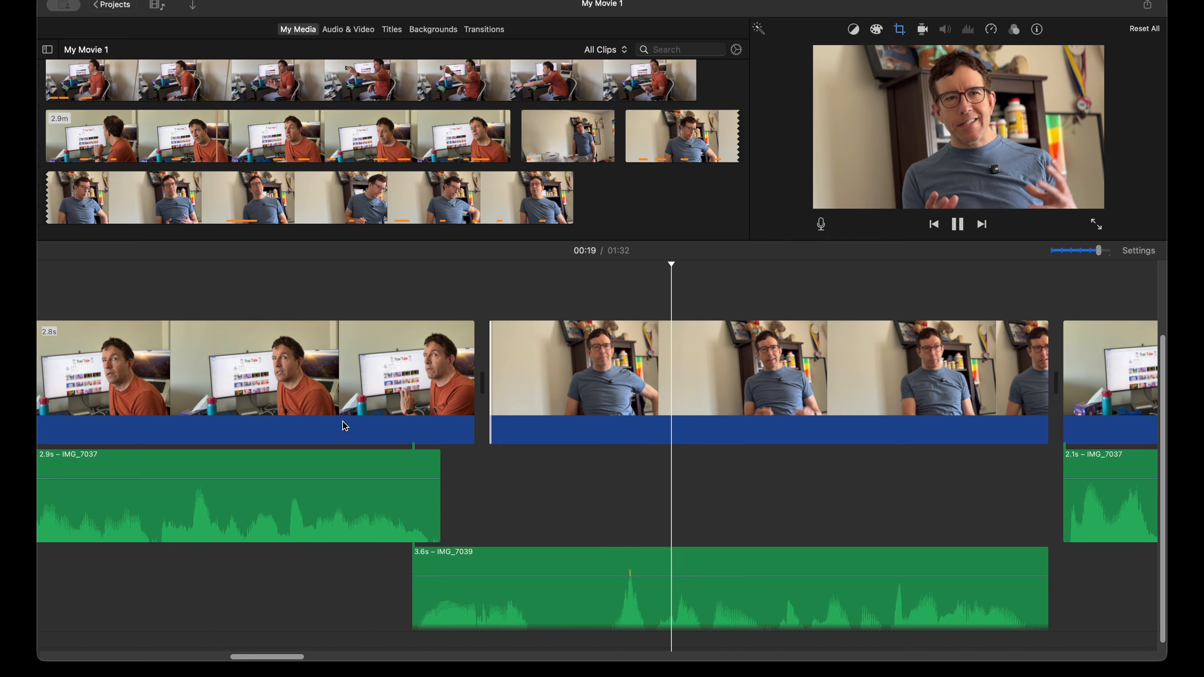
Step: Play into the 2.1 s orange-shirt clip and move its detached audio slightly earlier, under the end of the 3.6 s blue-shirt clip
left_click(538, 500)
scroll(540, 498, "right", 5)
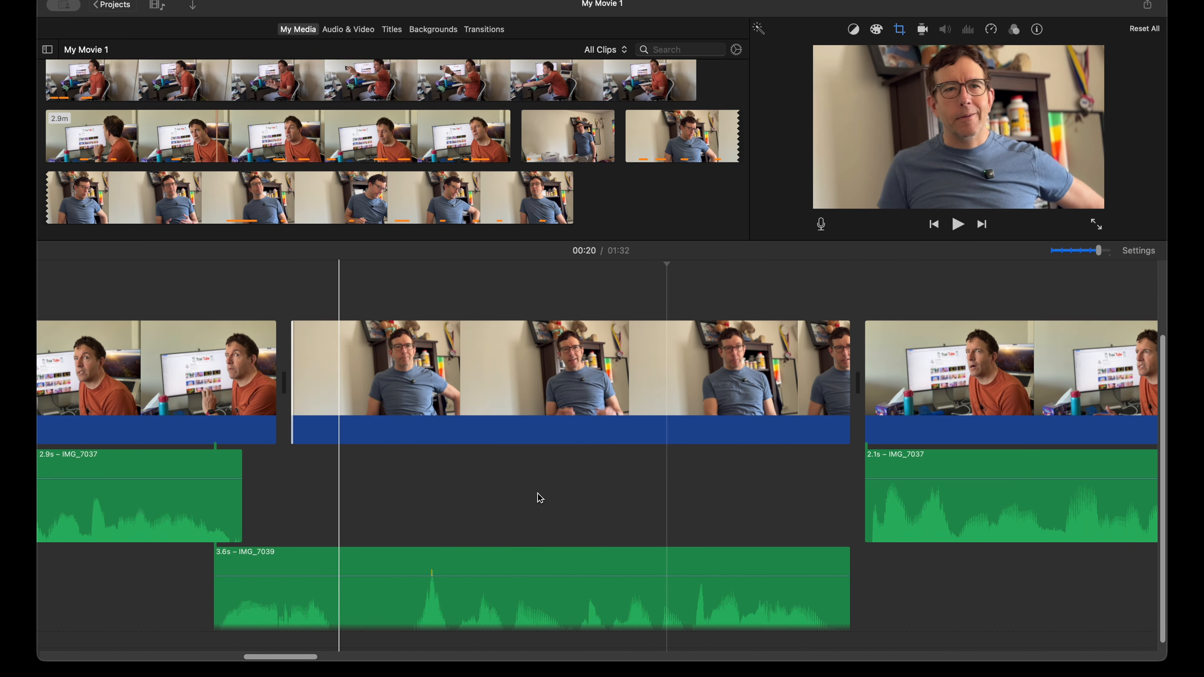
key("space")
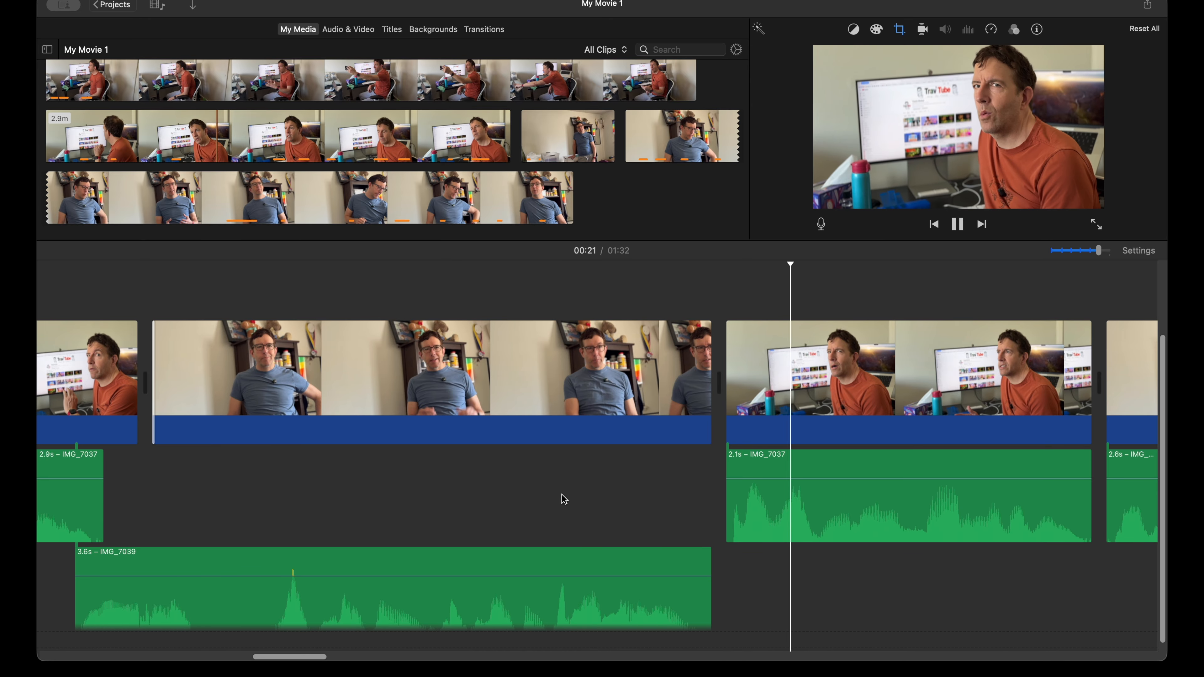
key("space")
left_click_drag(785, 508, 730, 509)
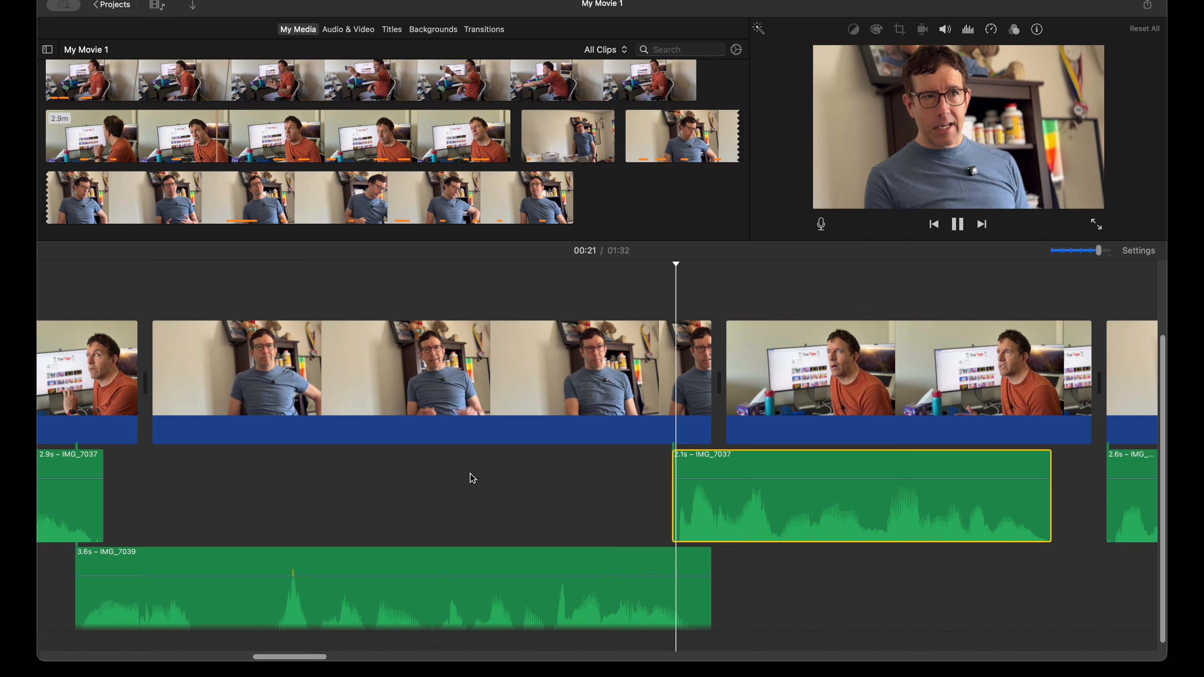
Step: Play the new overlap and trim the orange-shirt clip's video start to about 1.9 s so it ends with its 2.1 s audio
key("space")
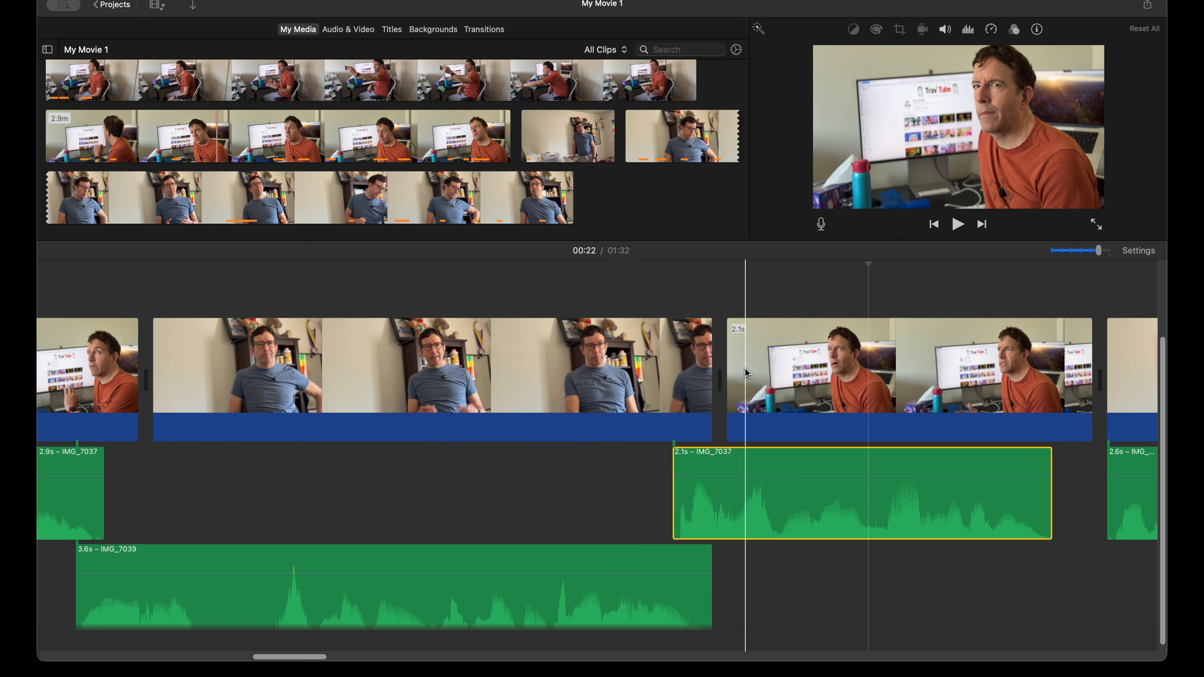
left_click_drag(730, 373, 773, 372)
scroll(568, 404, "right", 10)
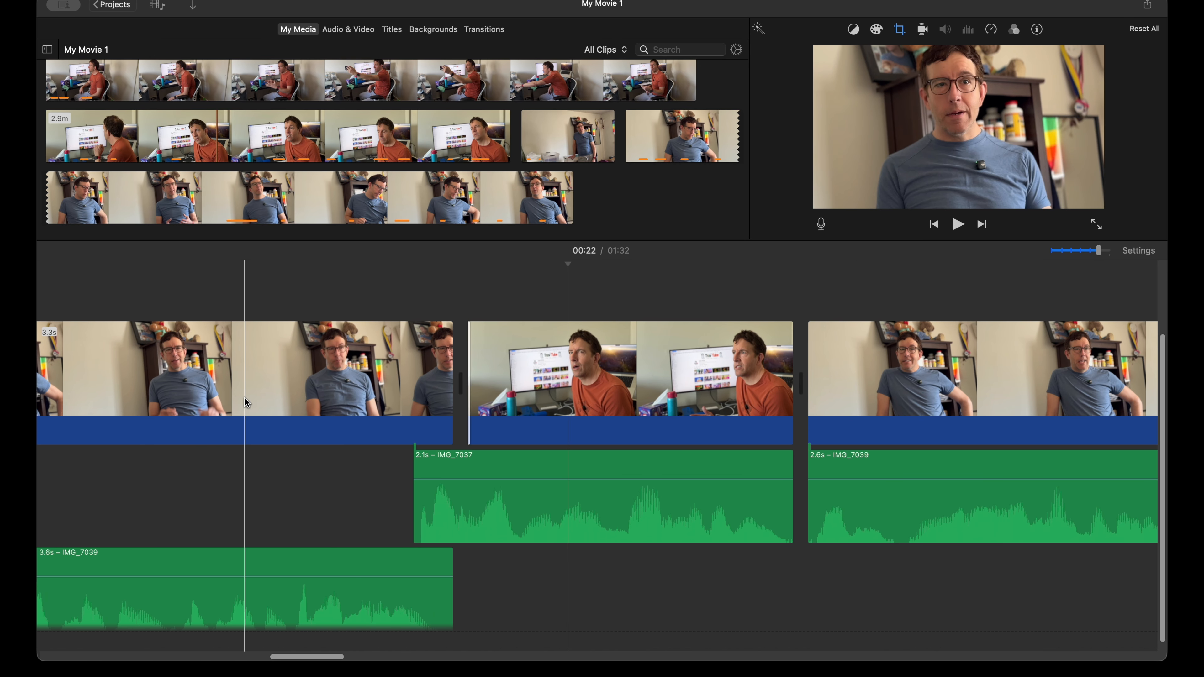
Step: Play the edited dialogue from the earlier clips through the end of the 2.1 s orange-shirt line to check its flow
key("super+minus")
scroll(244, 399, "left", 6)
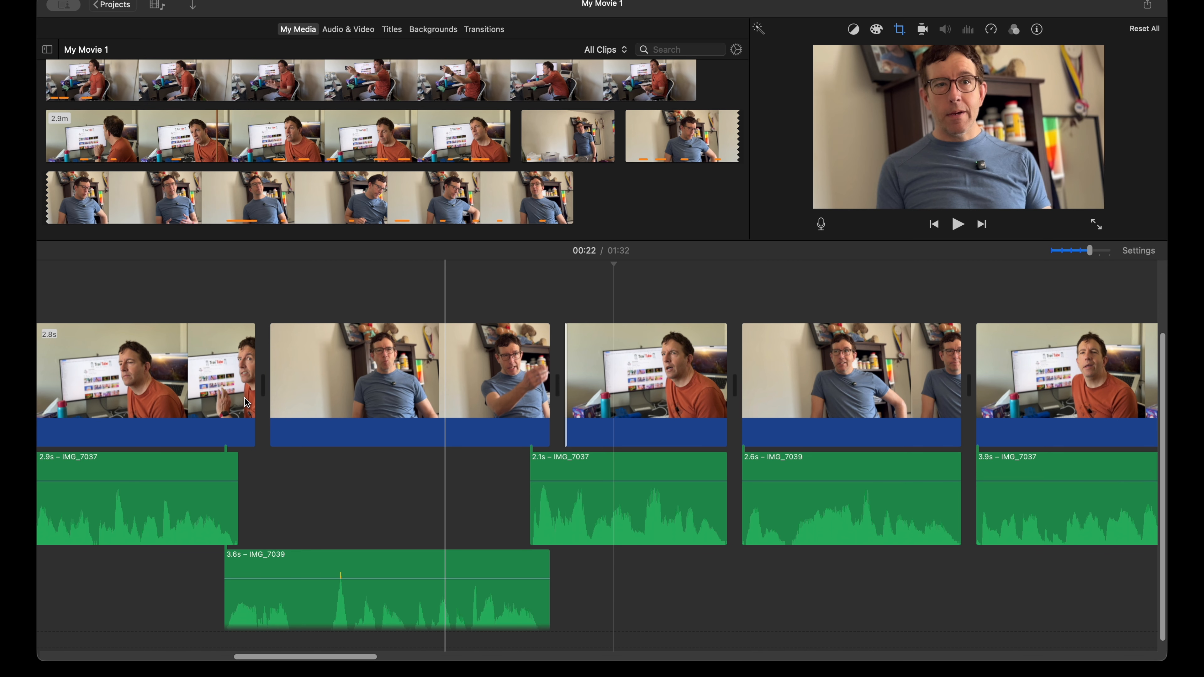
key("super+minus")
scroll(451, 448, "left", 3)
scroll(450, 448, "left", 5)
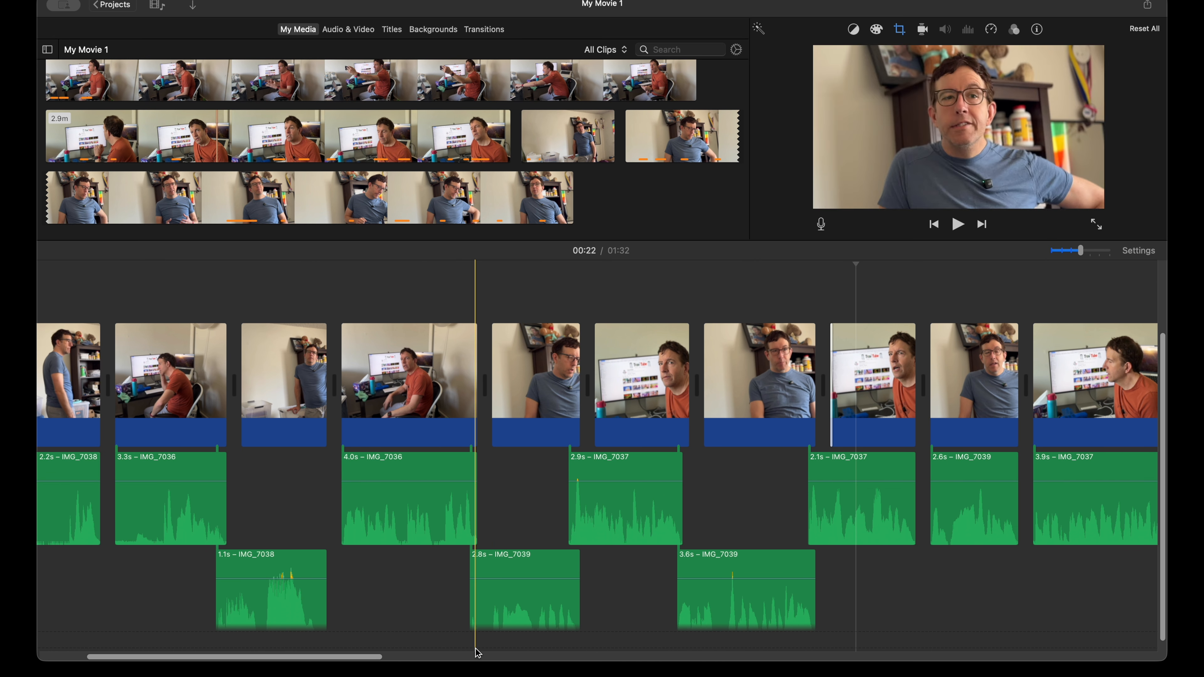
scroll(603, 512, "left", 6)
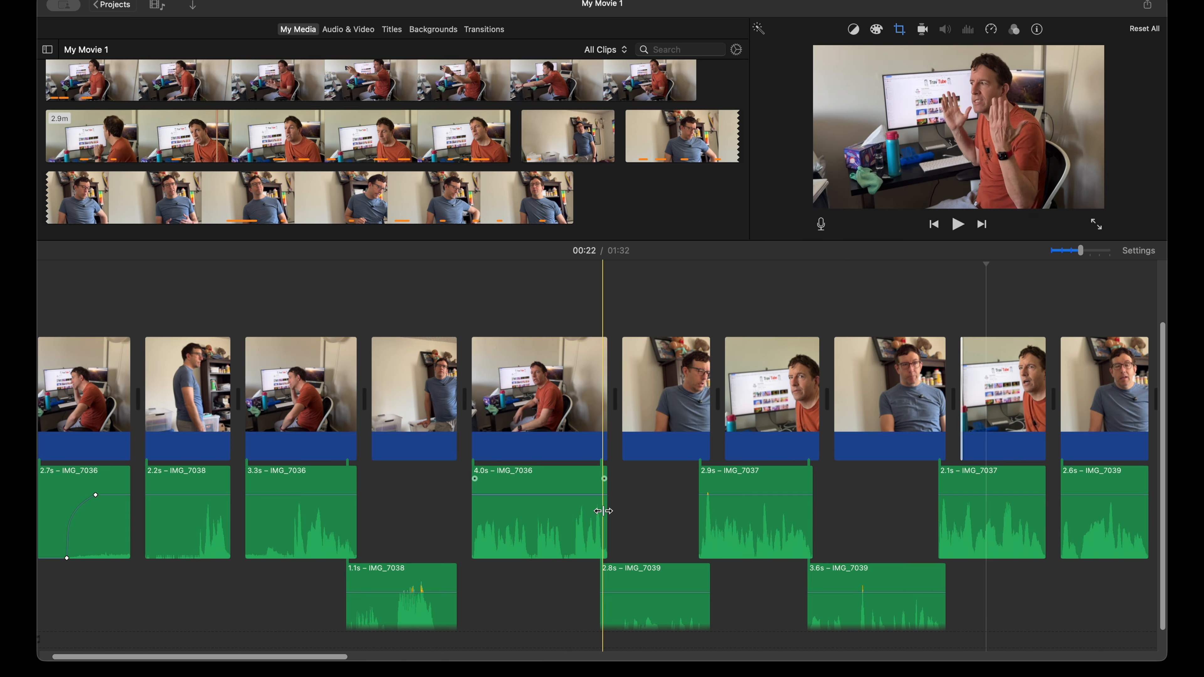
key("space")
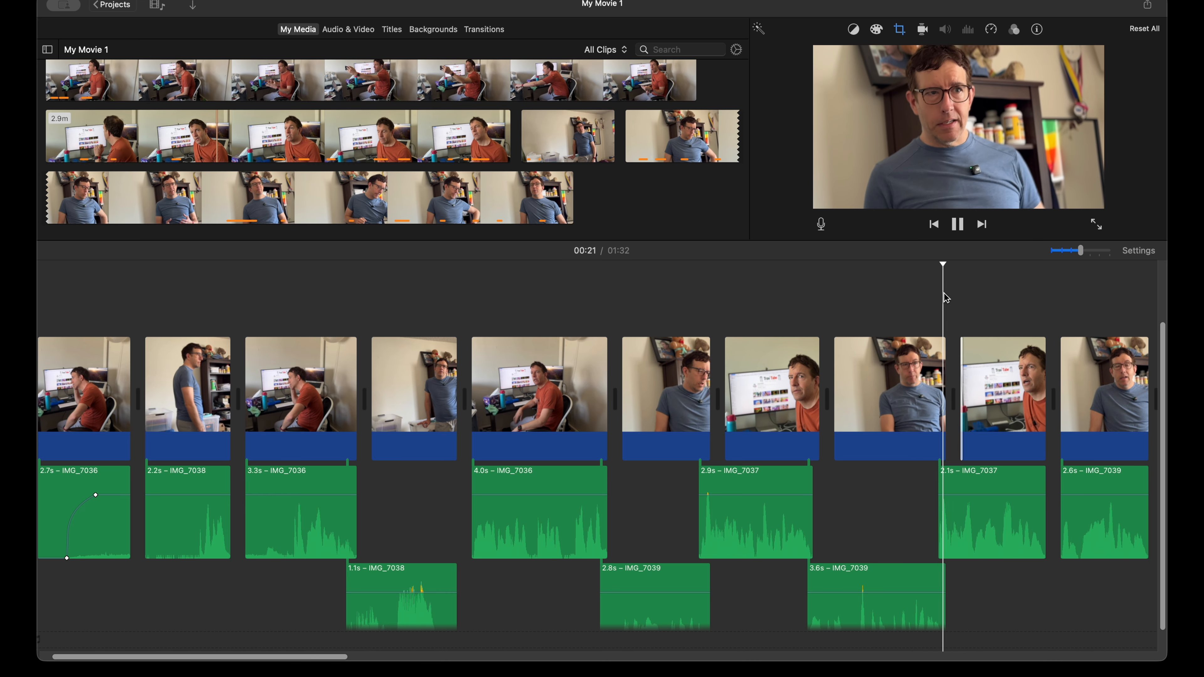
key("space")
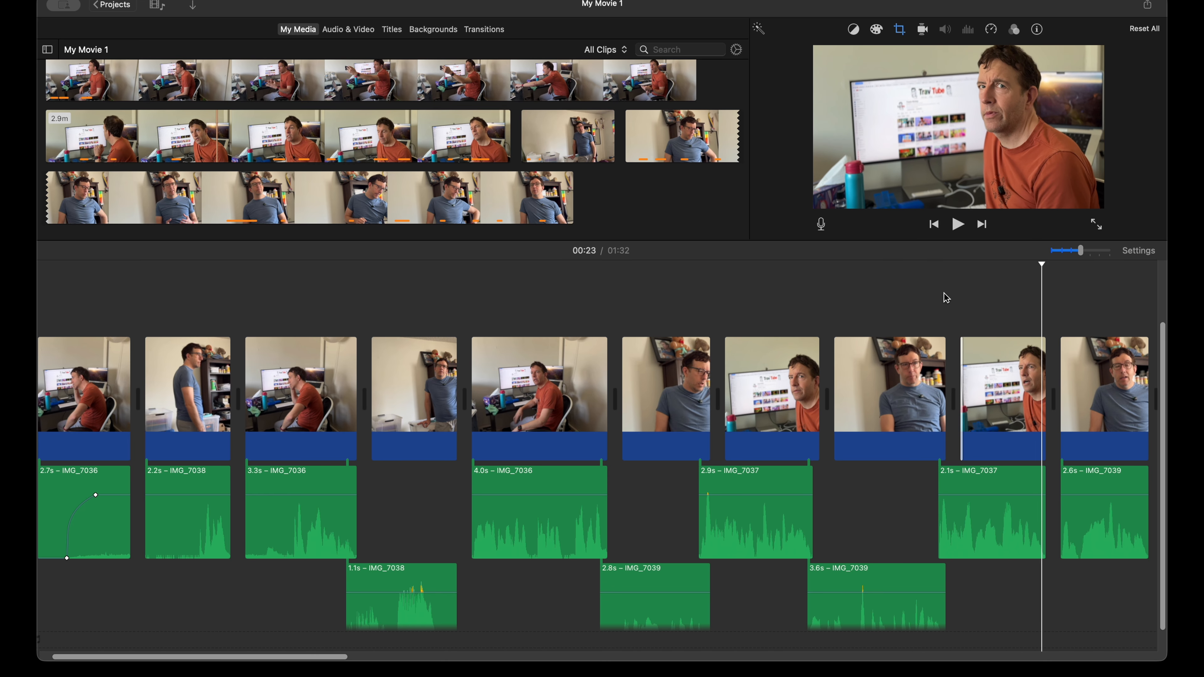
Step: Play the cut into the 2.6 s blue-shirt clip and move its detached audio slightly earlier, under the end of the 2.1 s orange-shirt audio
scroll(876, 306, "right", 8)
scroll(876, 306, "right", 4)
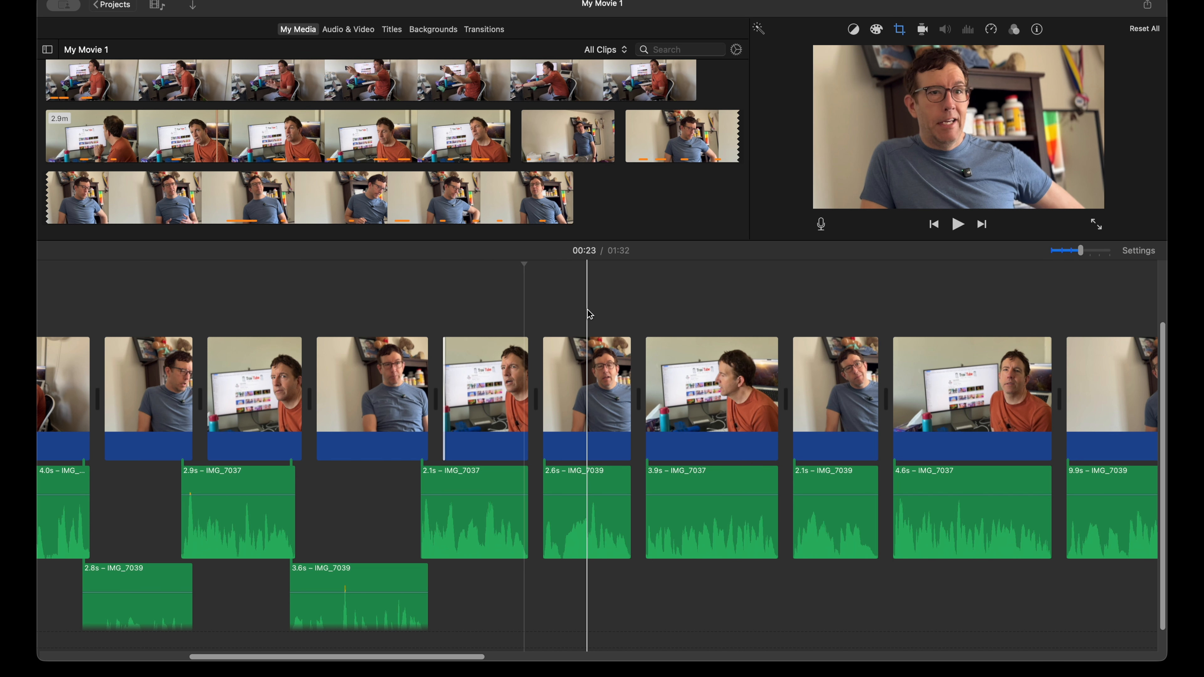
key("super+plus")
key("super+plus")
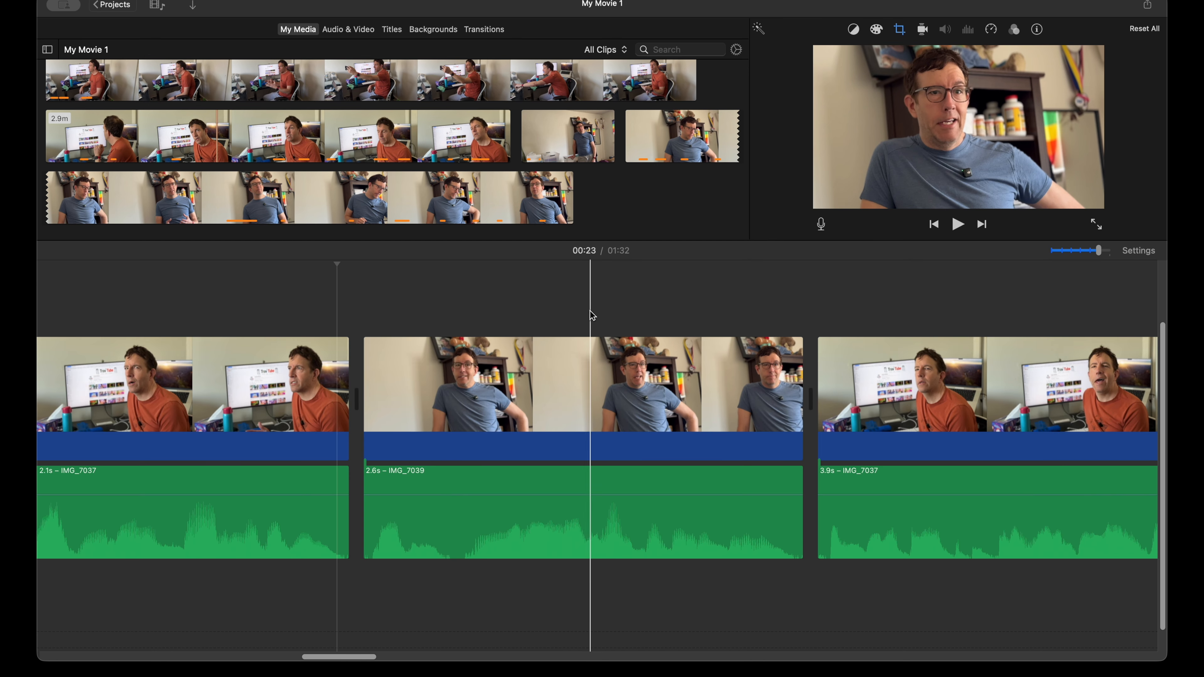
scroll(545, 332, "left", 5)
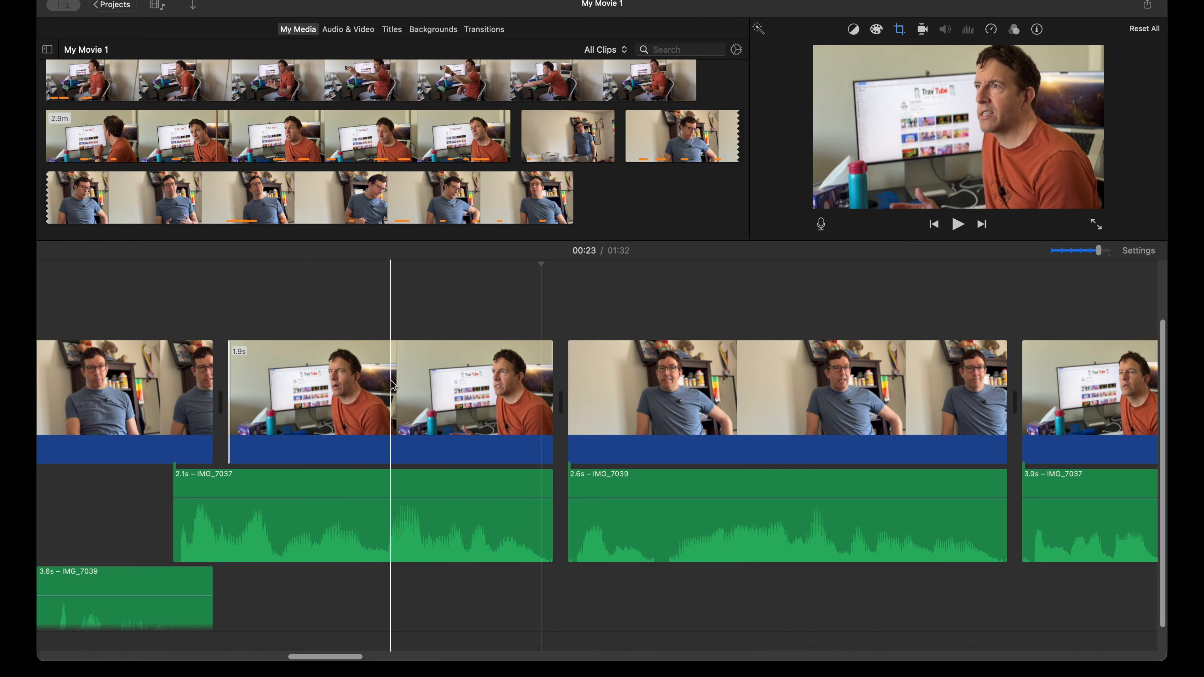
key("space")
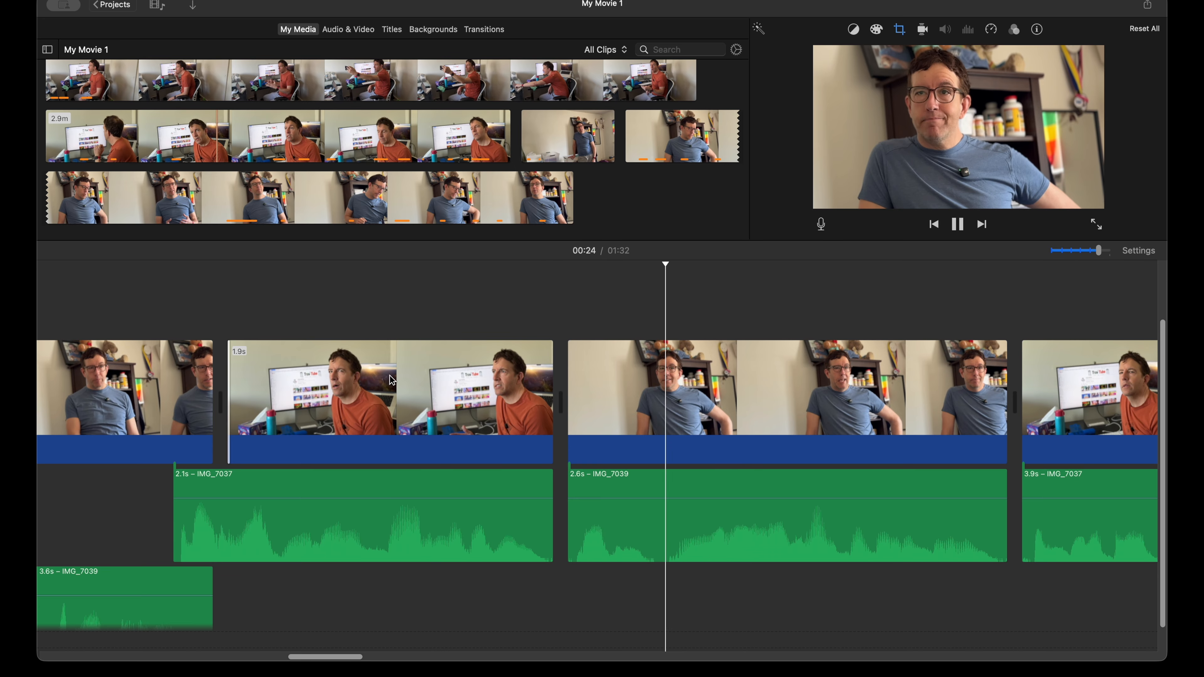
left_click(332, 367)
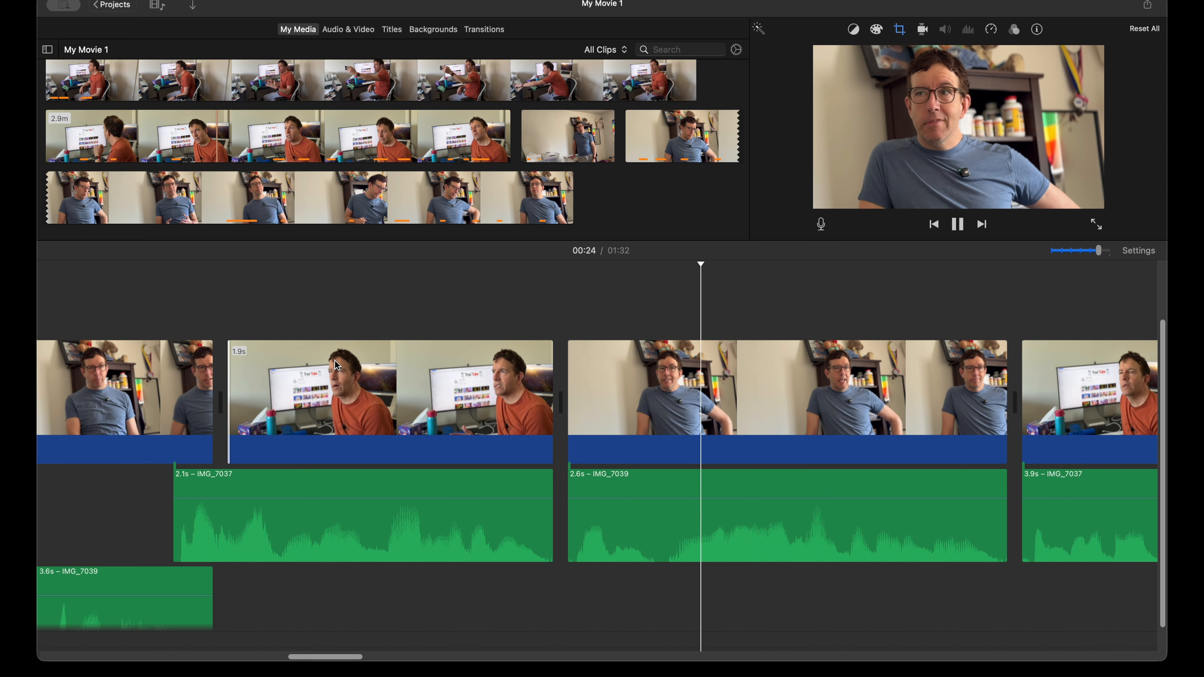
key("space")
scroll(602, 499, "right", 1)
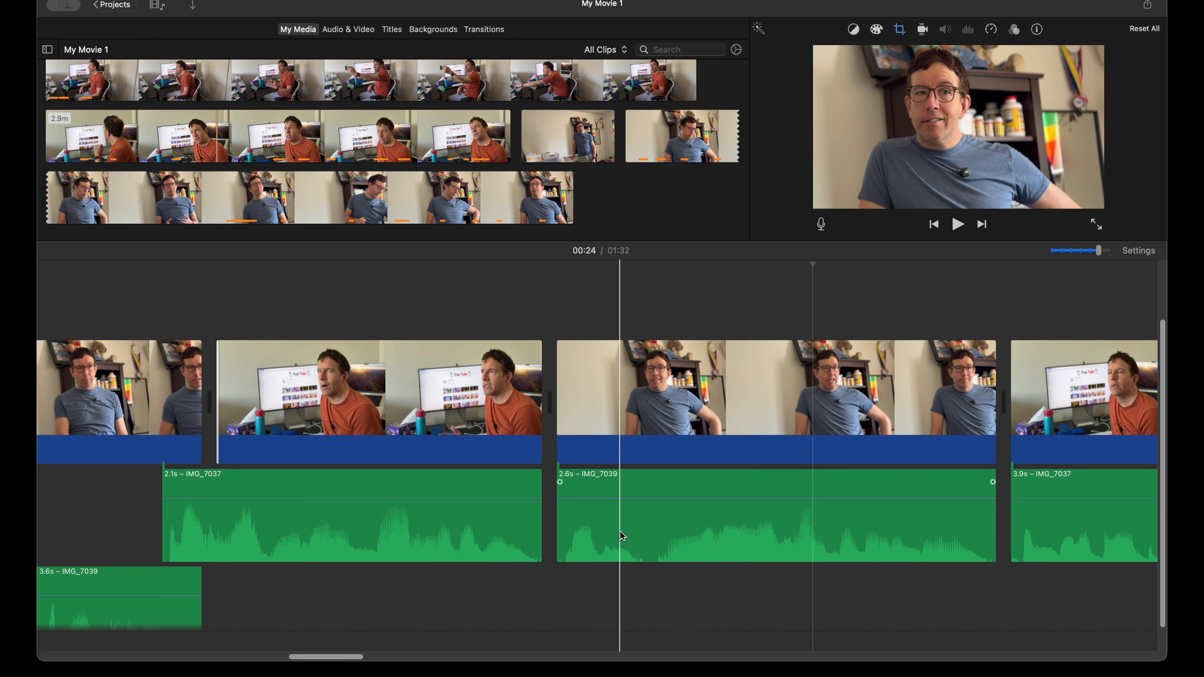
left_click_drag(625, 531, 611, 526)
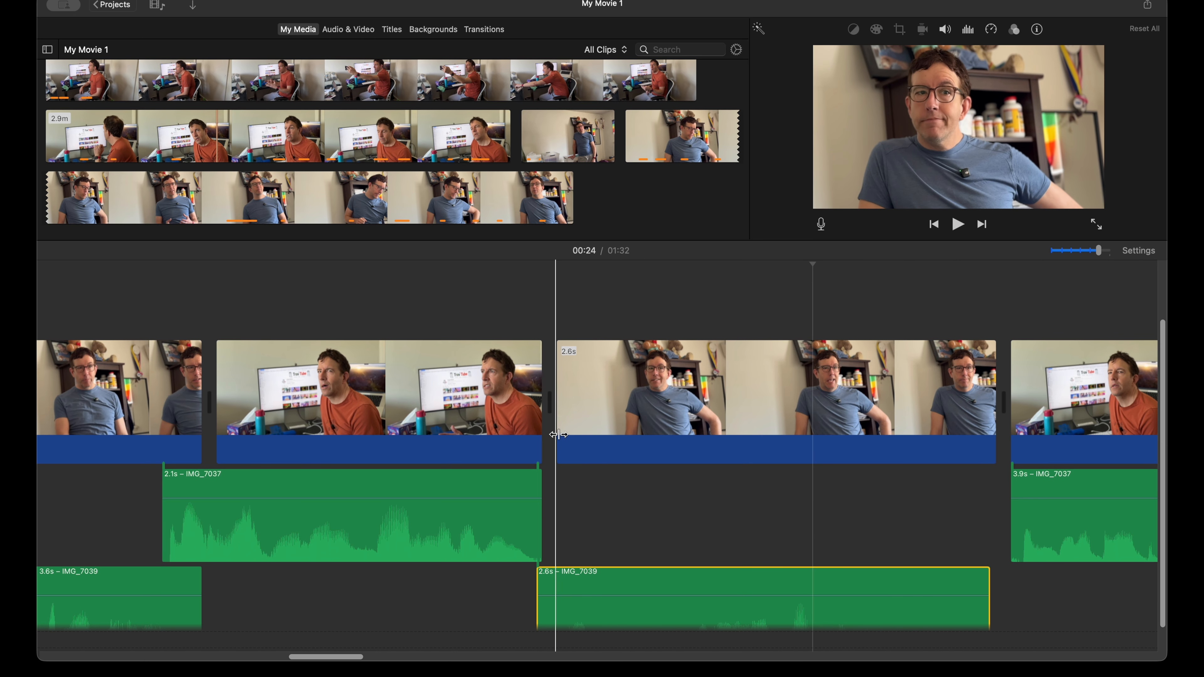
Step: Try extending the orange-shirt clip's video end to about 2.2 s while trimming the following blue-shirt clip's start to about 2.2 s
left_click_drag(539, 427, 682, 431)
key("space")
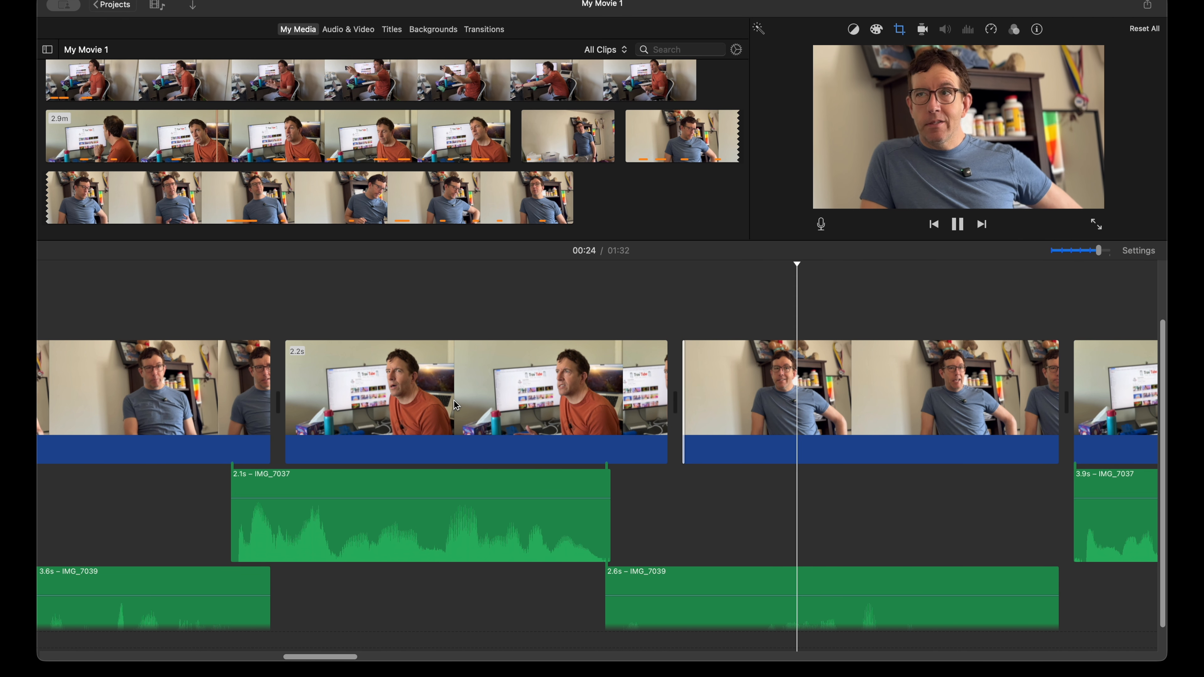
key("space")
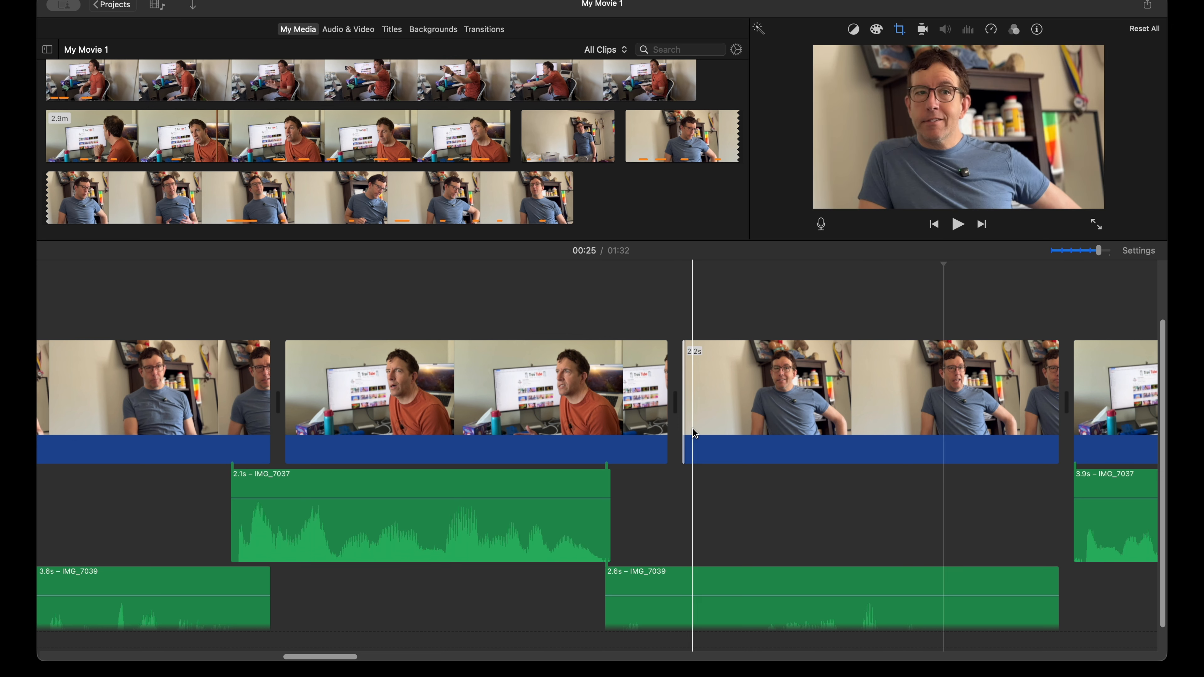
key("super+z")
key("super+z")
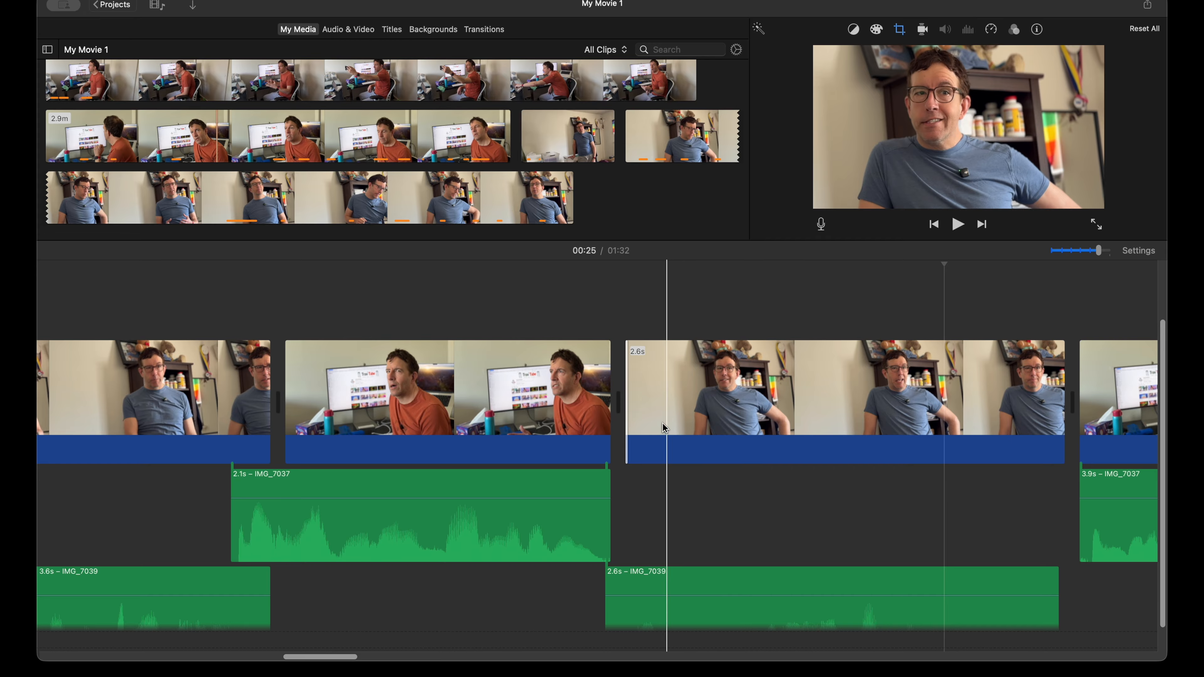
Step: Extend the orange-shirt clip's video end to about 2.1 s and trim the following blue-shirt clip's start so it ends with its audio
left_click_drag(609, 421, 689, 422)
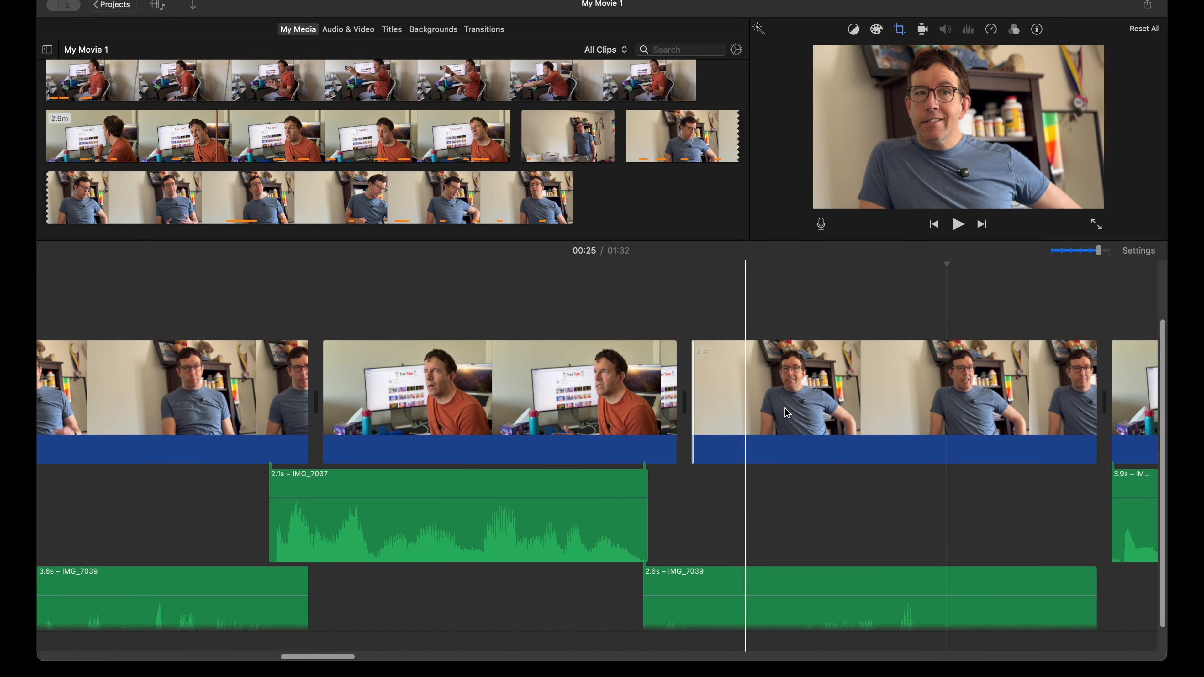
Step: Reduce the timeline clip size in the project settings so both rows of detached audio fit in view
left_click(1139, 251)
left_click_drag(1019, 402, 1027, 408)
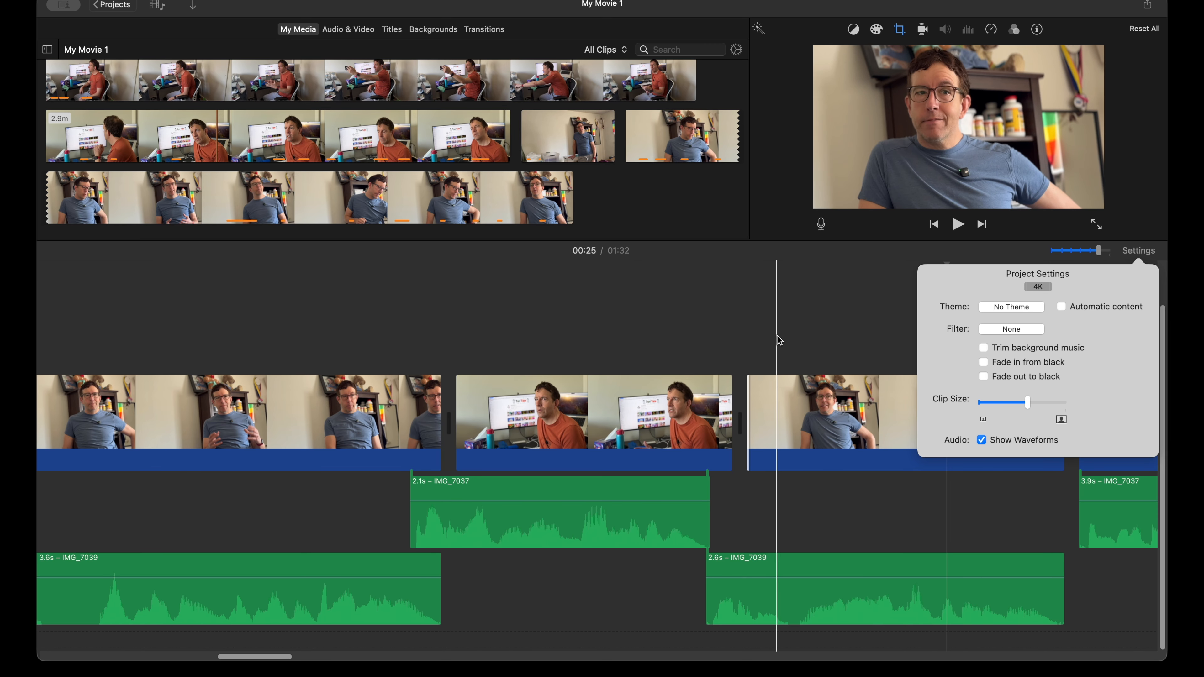
left_click(1135, 253)
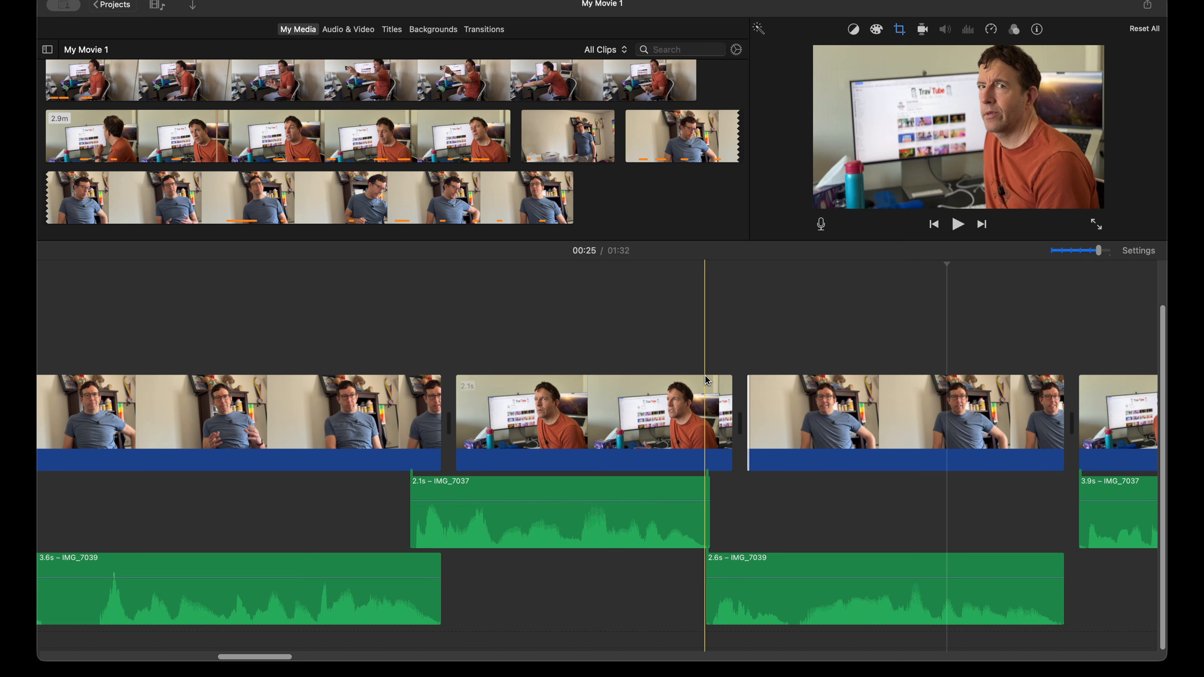
Step: Play into the 3.9 s orange-shirt clip and move its detached audio slightly earlier, under the end of the 2.6 s blue-shirt audio
key("space")
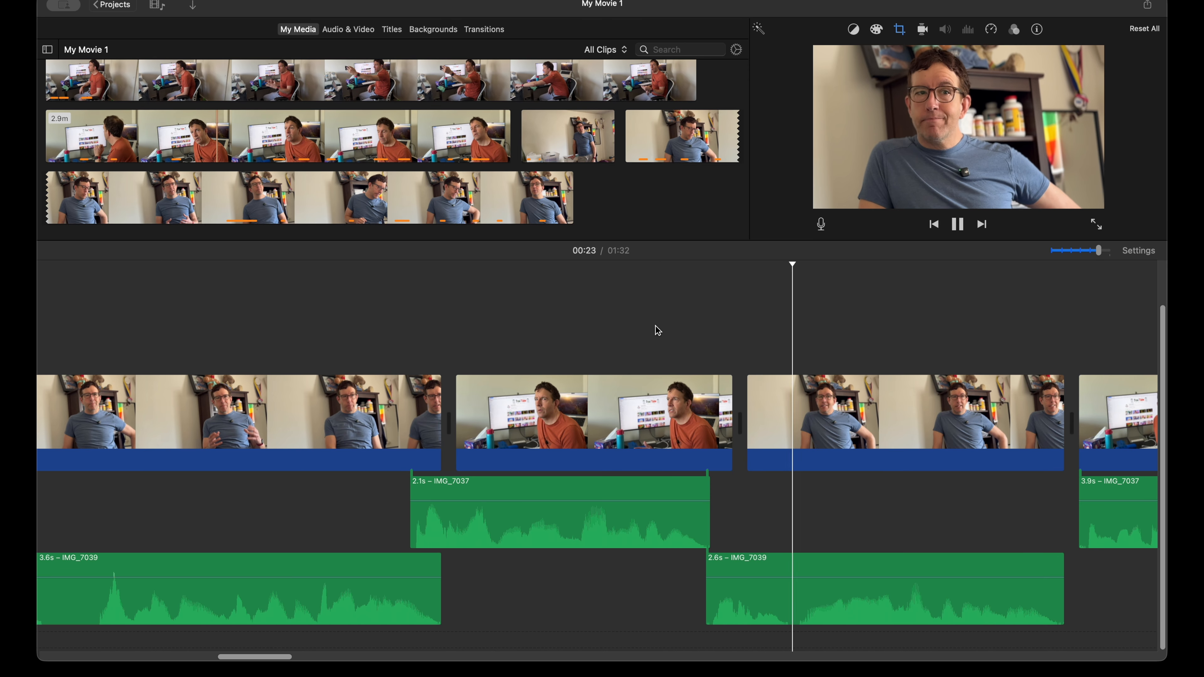
left_click(484, 323)
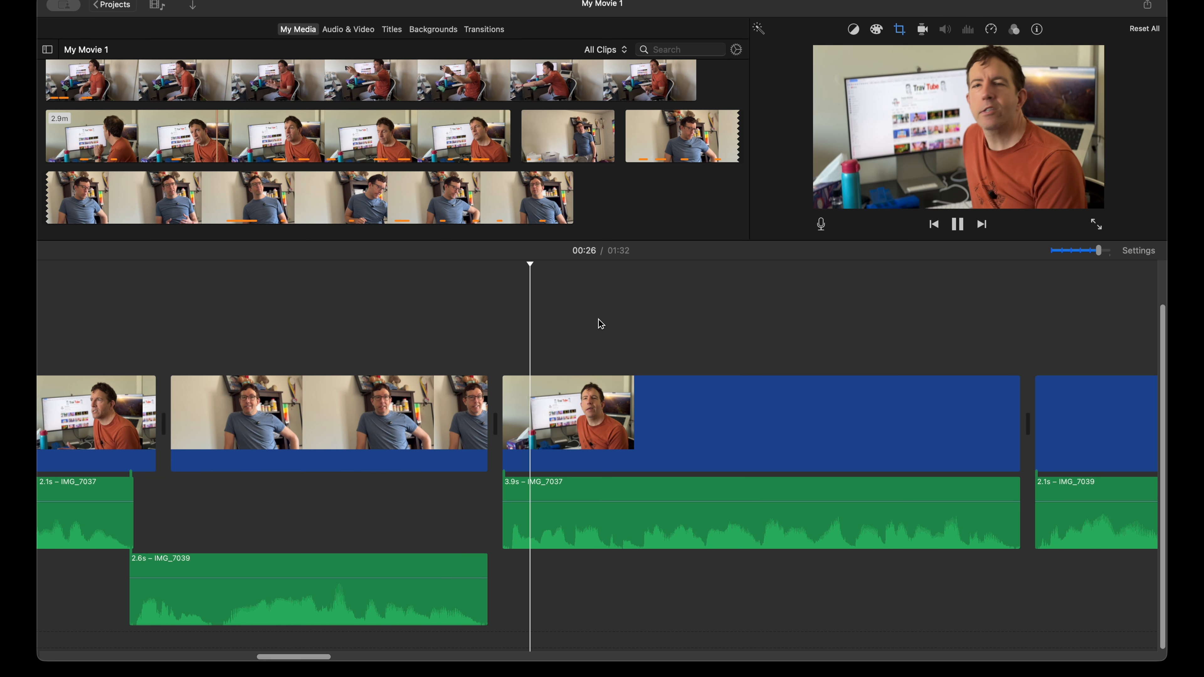
key("space")
left_click_drag(616, 540, 592, 538)
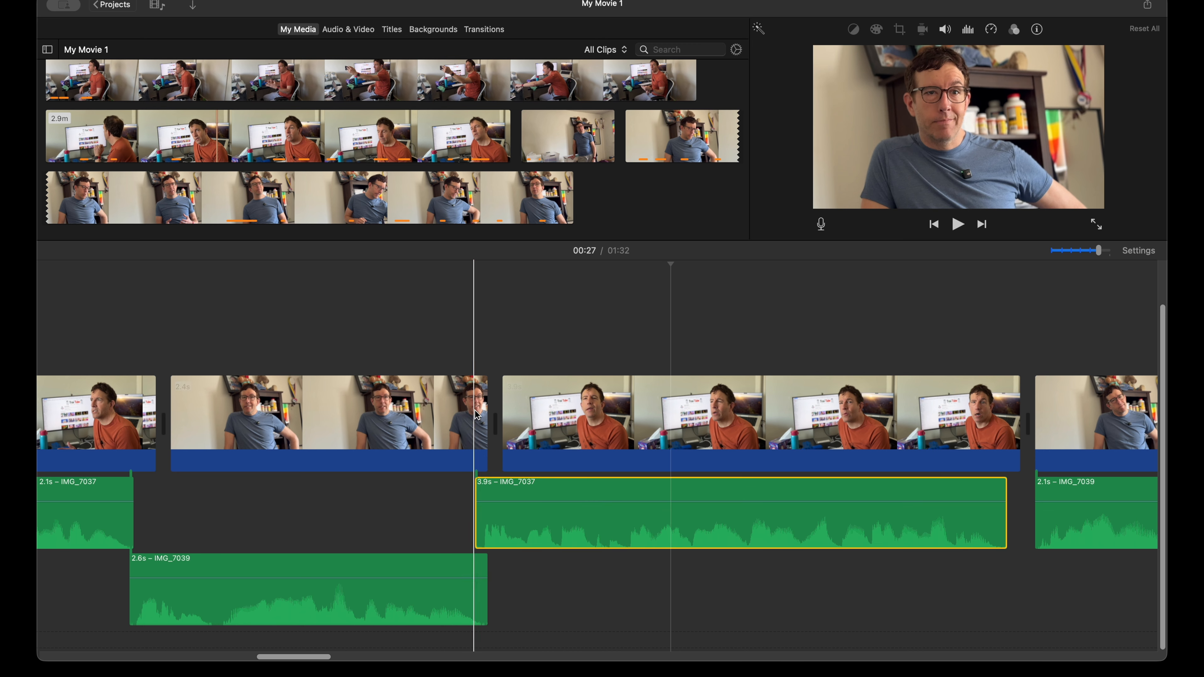
Step: Try extending the blue-shirt clip's video end to about 2.6 s while trimming the following orange-shirt clip's start, and play the cut
left_click_drag(489, 415, 575, 418)
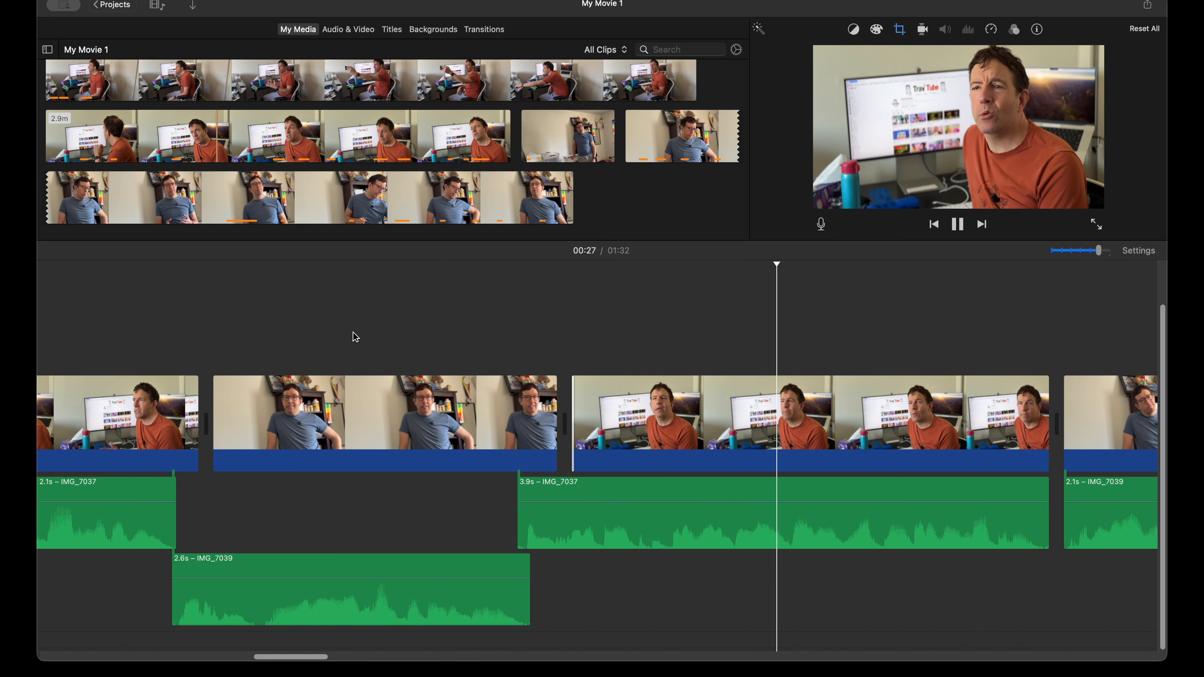
key("space")
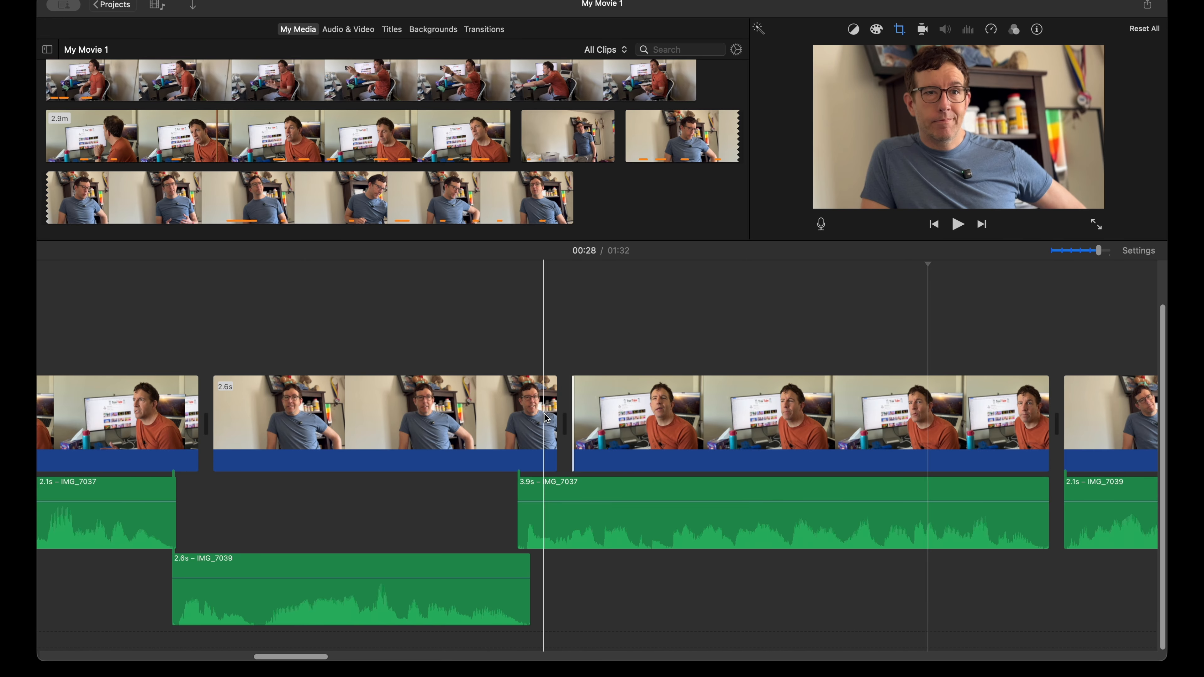
key("super+z")
key("super+z")
key("super+z")
key("super+z")
Step: Extend the blue-shirt clip's video end to about 2.5 s, trim the following orange-shirt clip's start to match its 3.9 s audio, and play on
left_click_drag(530, 419, 536, 419)
left_click_drag(546, 419, 585, 419)
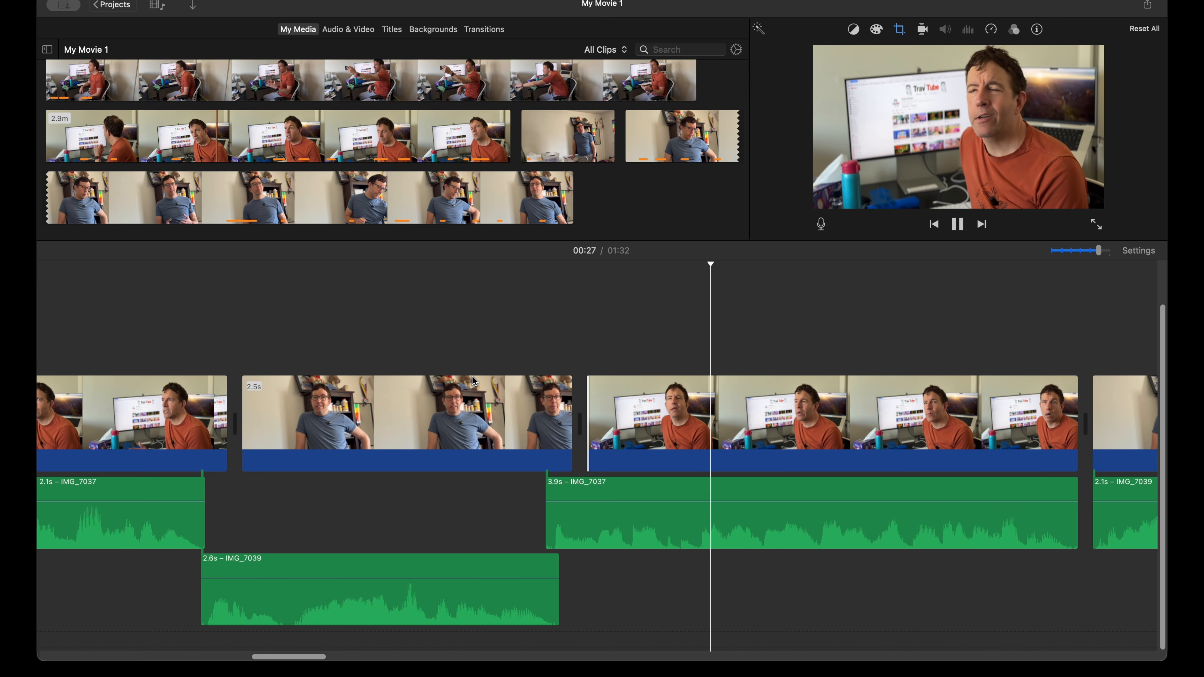
scroll(468, 456, "right", 10)
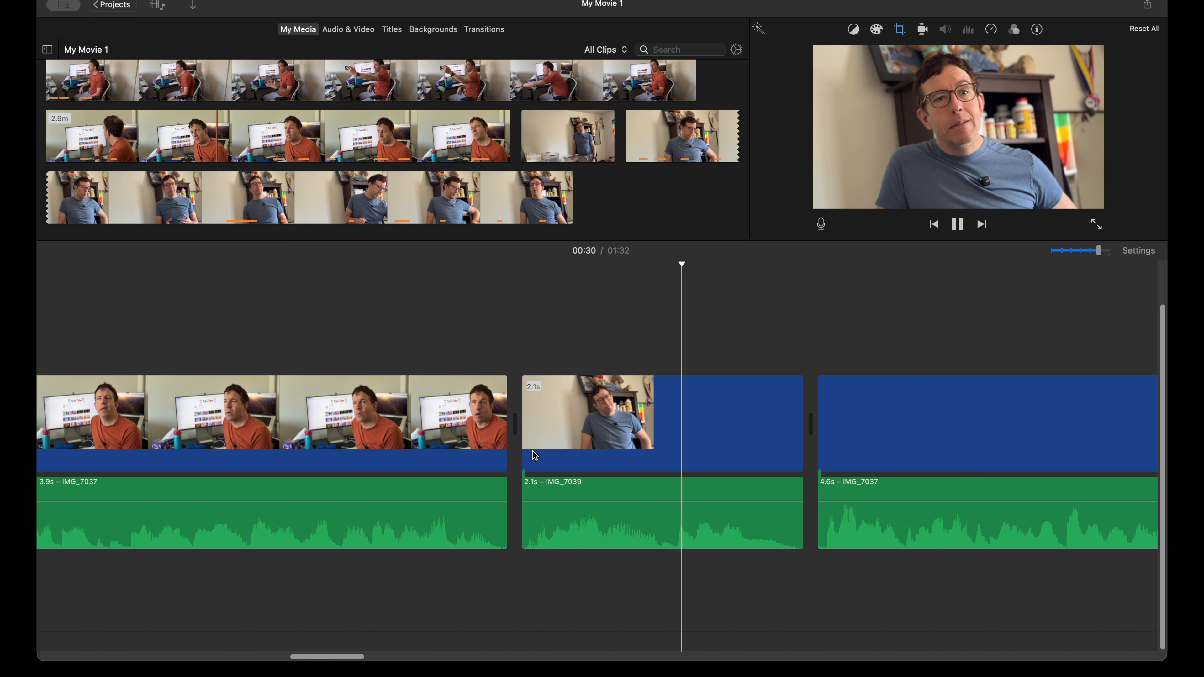
key("space")
Step: Move the 2.1 s blue-shirt audio slightly earlier under the preceding orange-shirt clip, trim its video start to match, and play the cut
left_click(578, 530)
key("alt+super+b")
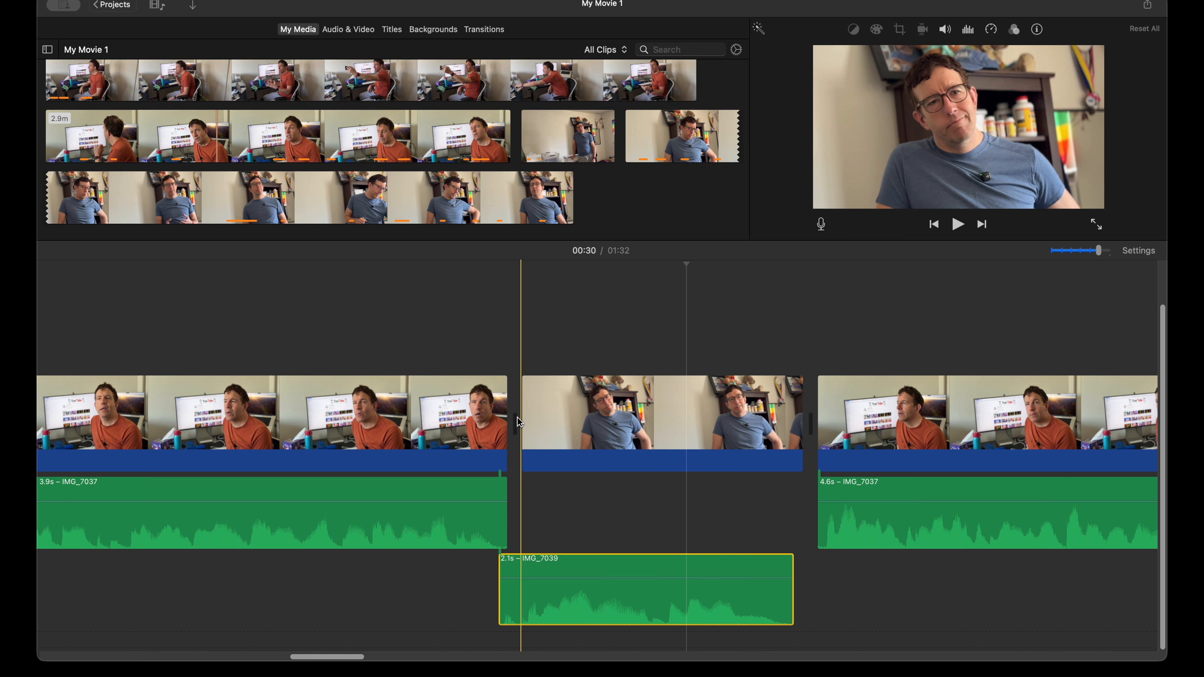
left_click_drag(525, 418, 533, 419)
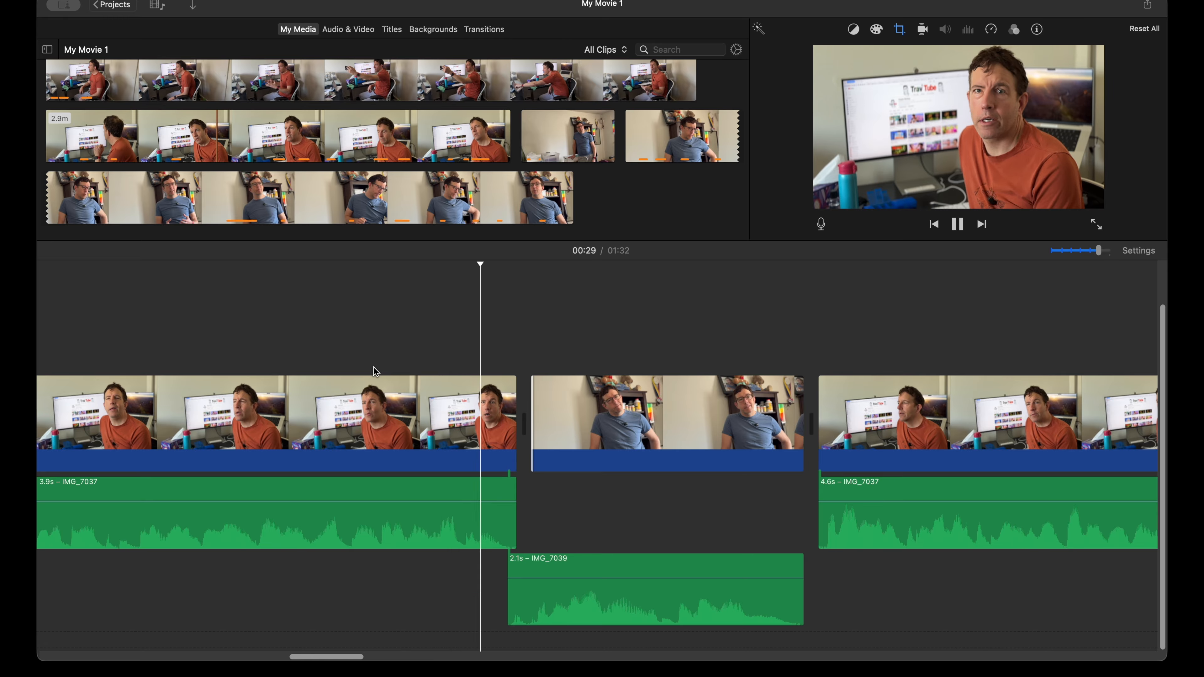
key("space")
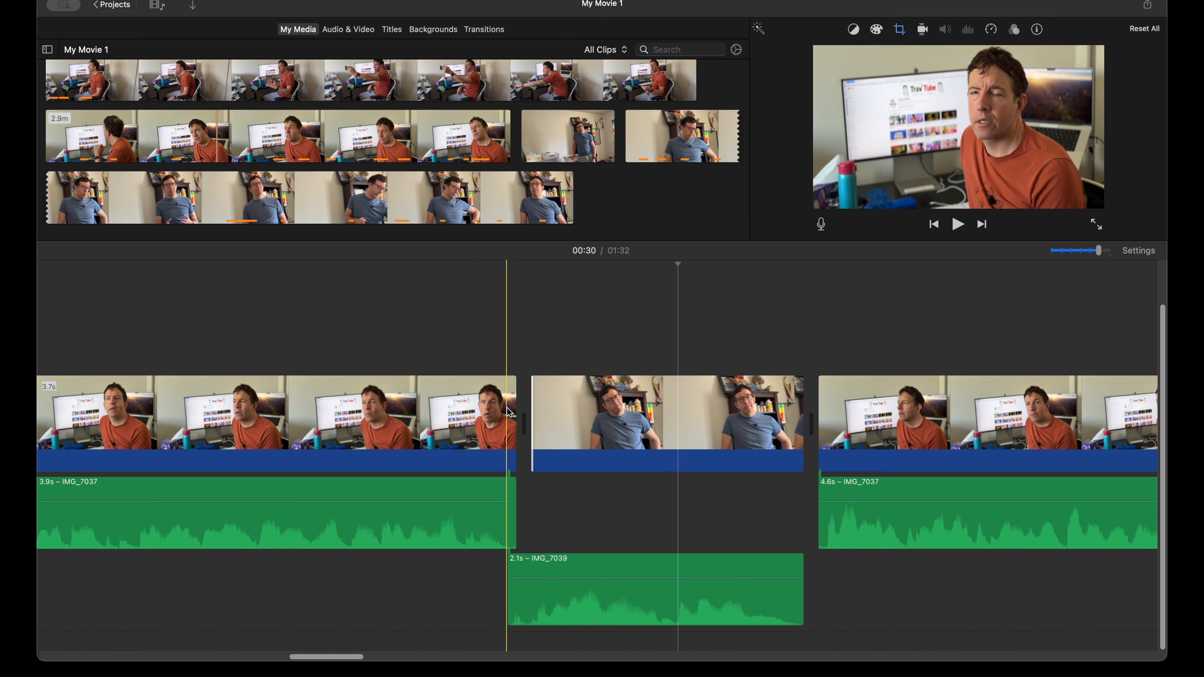
Step: Extend the preceding orange-shirt clip's video end to about 3.8 s, shortening the blue-shirt clip's start, and play the cut
left_click_drag(512, 412, 578, 414)
key("space")
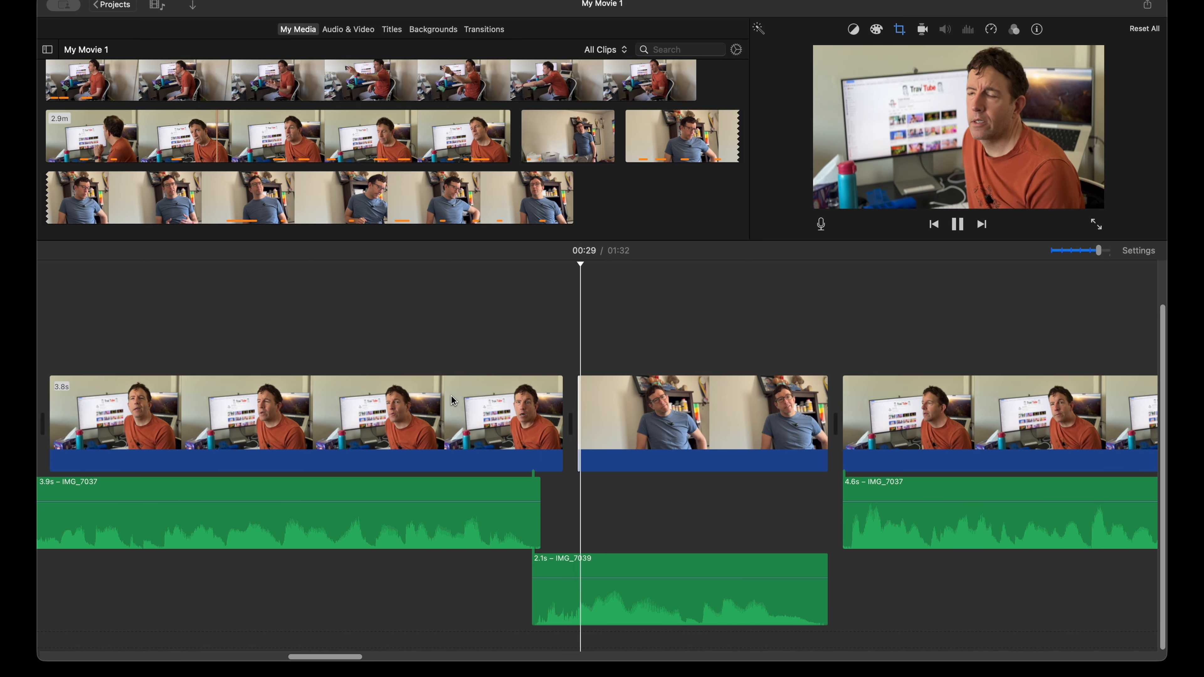
Step: Move the 2.1 s blue-shirt audio further earlier and trim that clip's video start so both end together
left_click_drag(576, 600, 560, 608)
left_click_drag(579, 422, 597, 421)
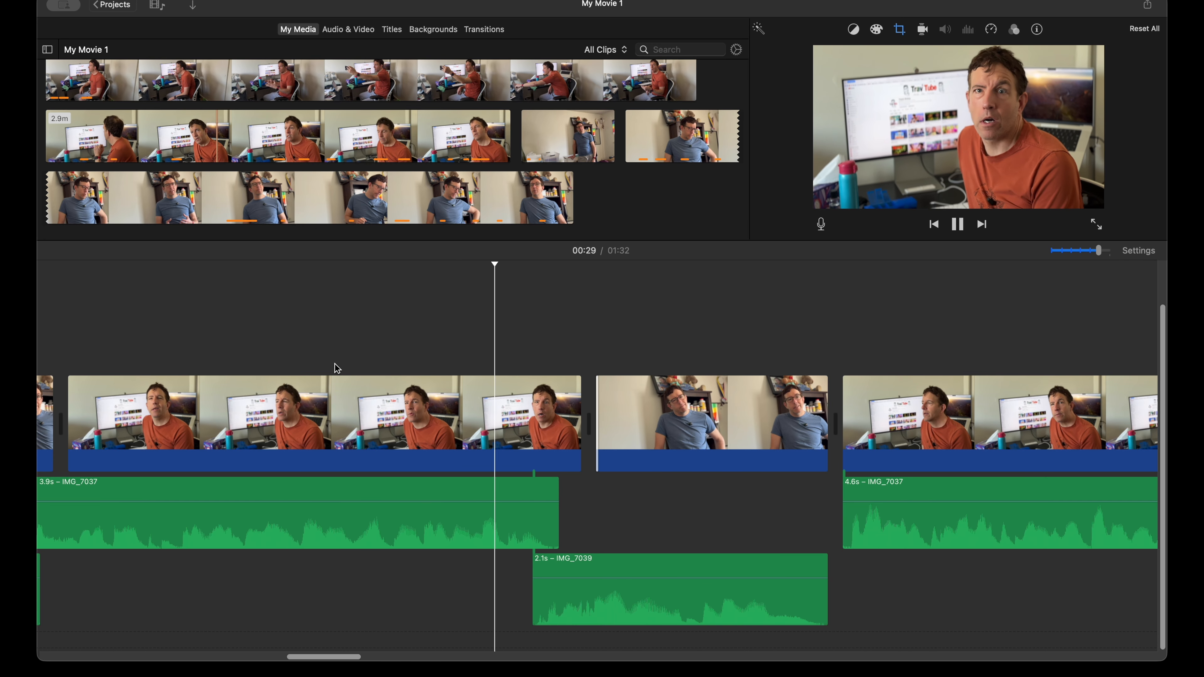
Step: Move the 4.6 s orange-shirt audio earlier in two adjustments so it overlaps the end of the blue-shirt clip, playing the cut after each
key("space")
scroll(328, 465, "right", 5)
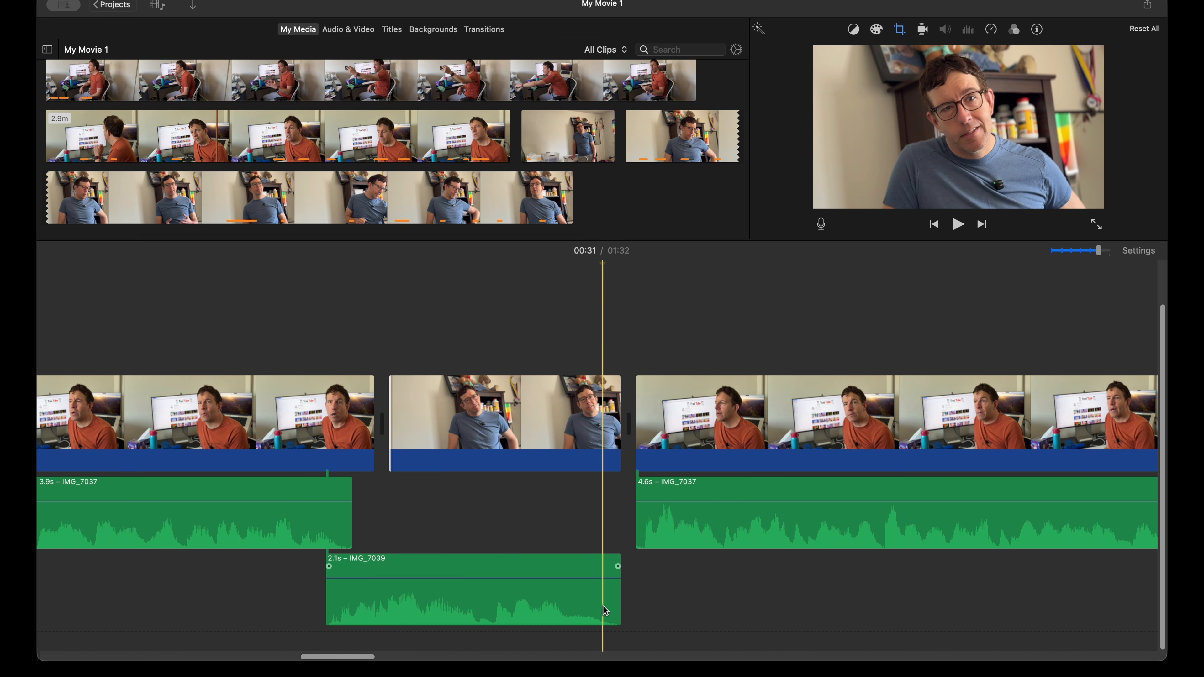
left_click_drag(675, 536, 624, 519)
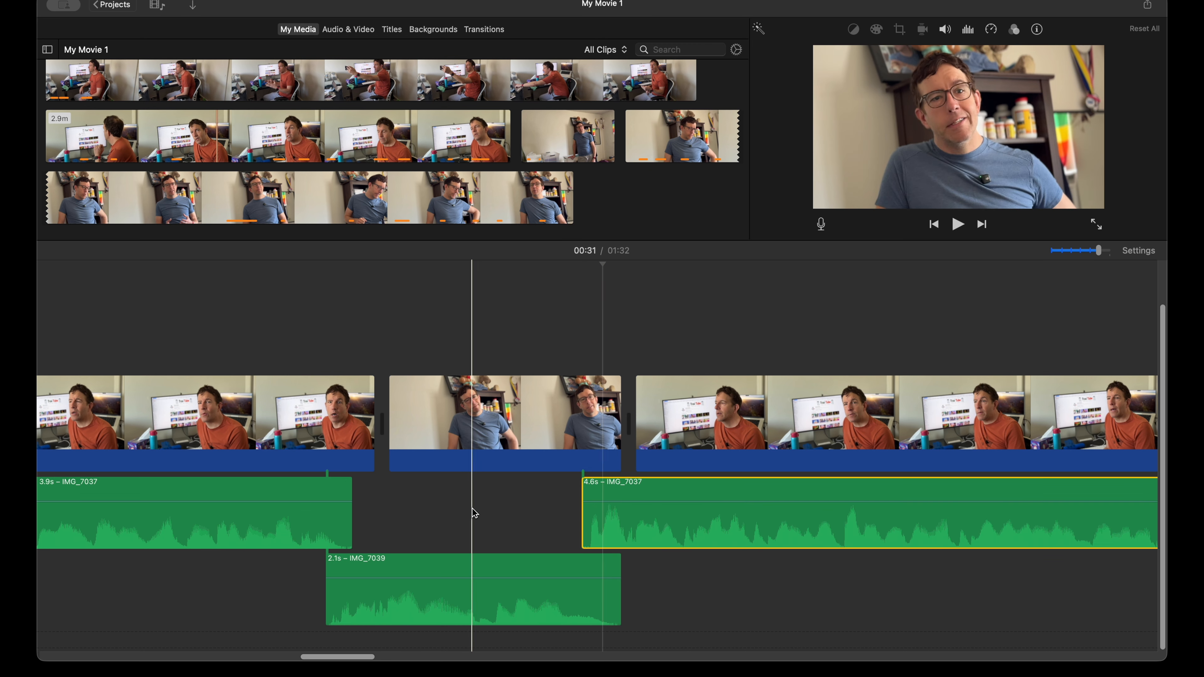
key("space")
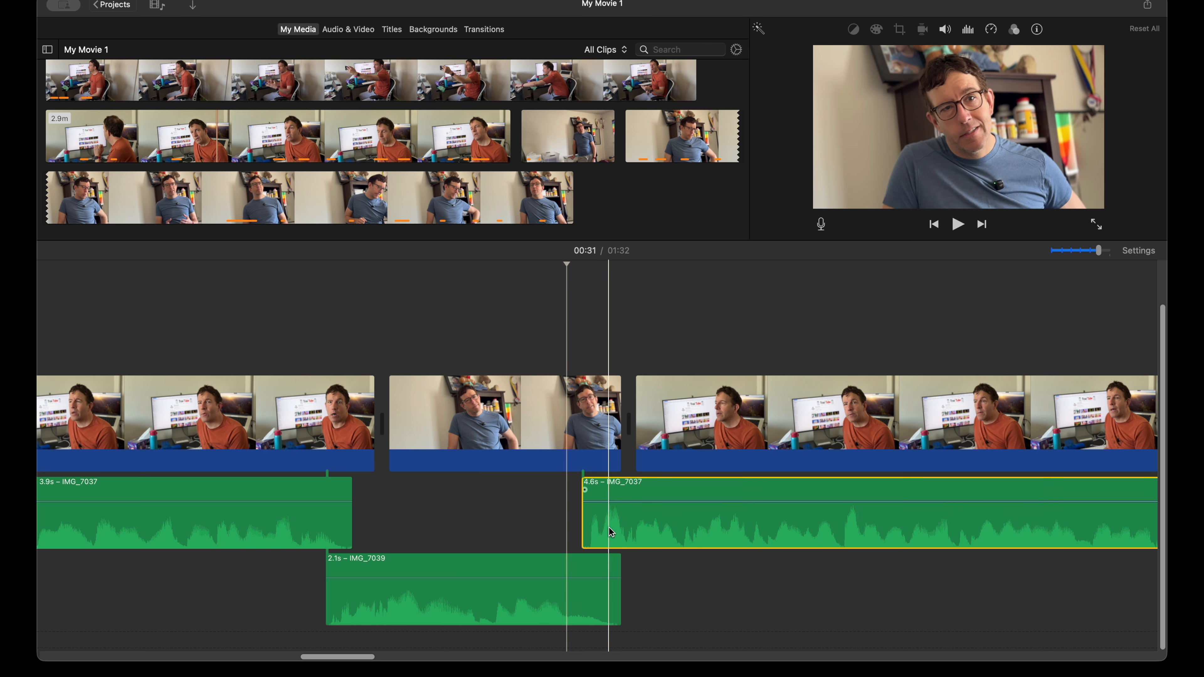
left_click_drag(607, 533, 589, 531)
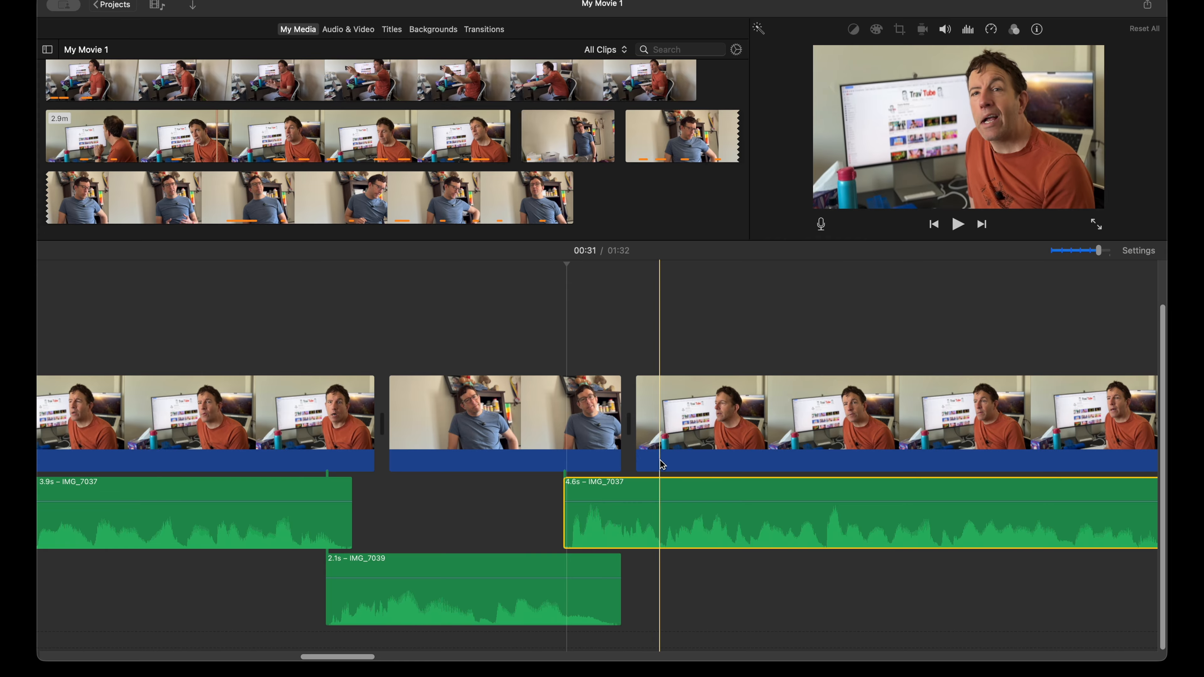
key("space")
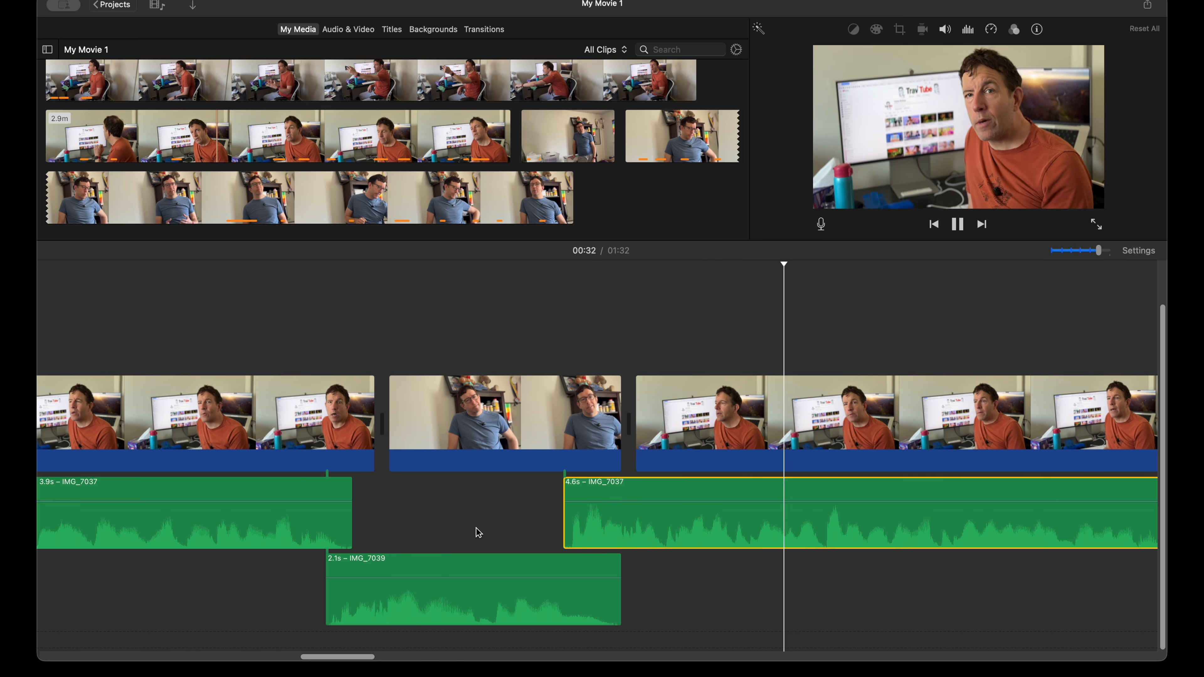
Step: Trim the orange-shirt clip's video start to 4.2 s so it ends together with its 4.6 s audio, and play on
scroll(479, 532, "right", 4)
key("space")
left_click_drag(461, 420, 518, 420)
key("space")
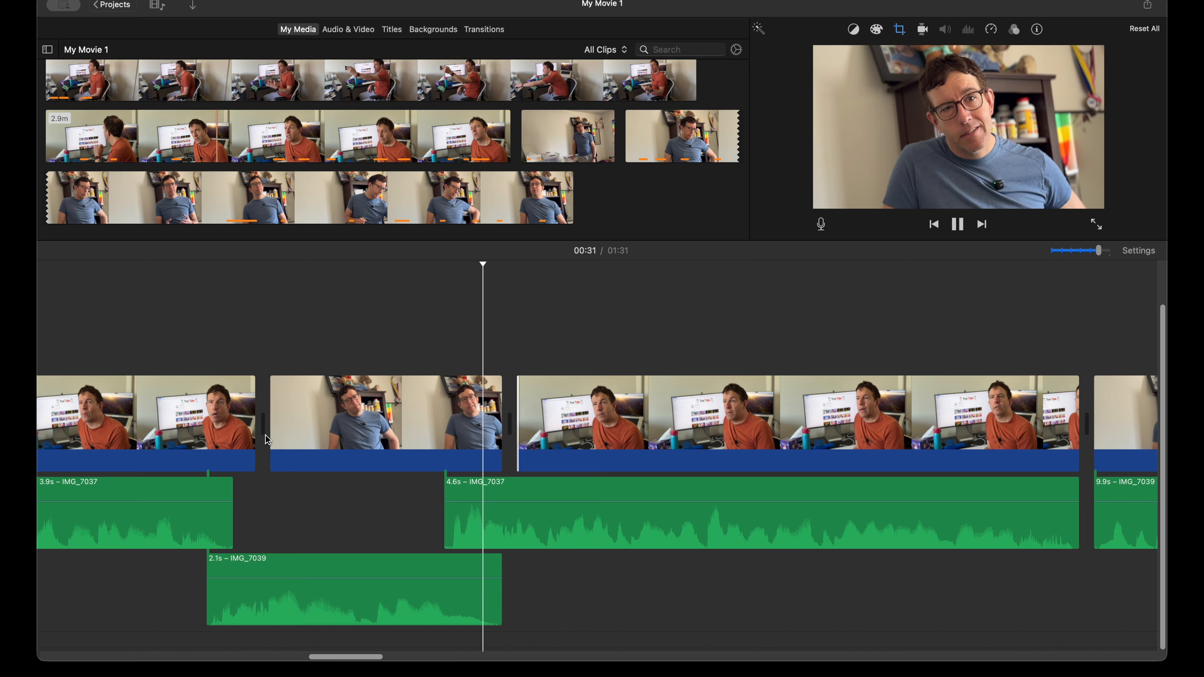
scroll(335, 470, "right", 4)
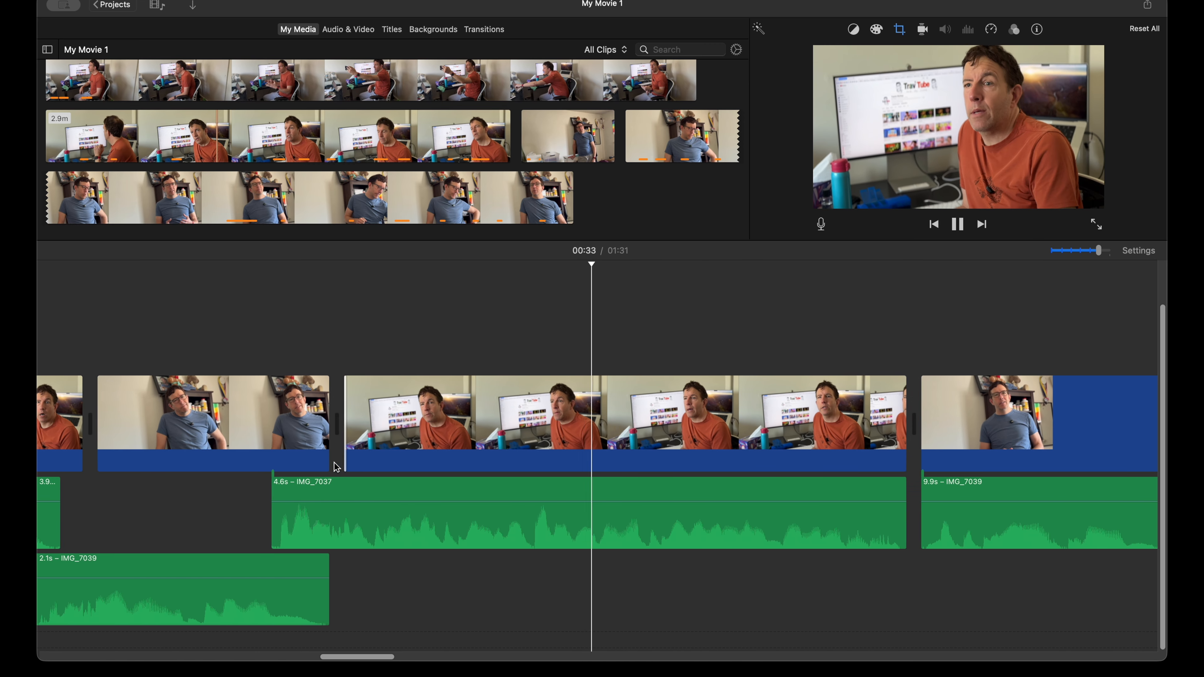
scroll(334, 467, "right", 8)
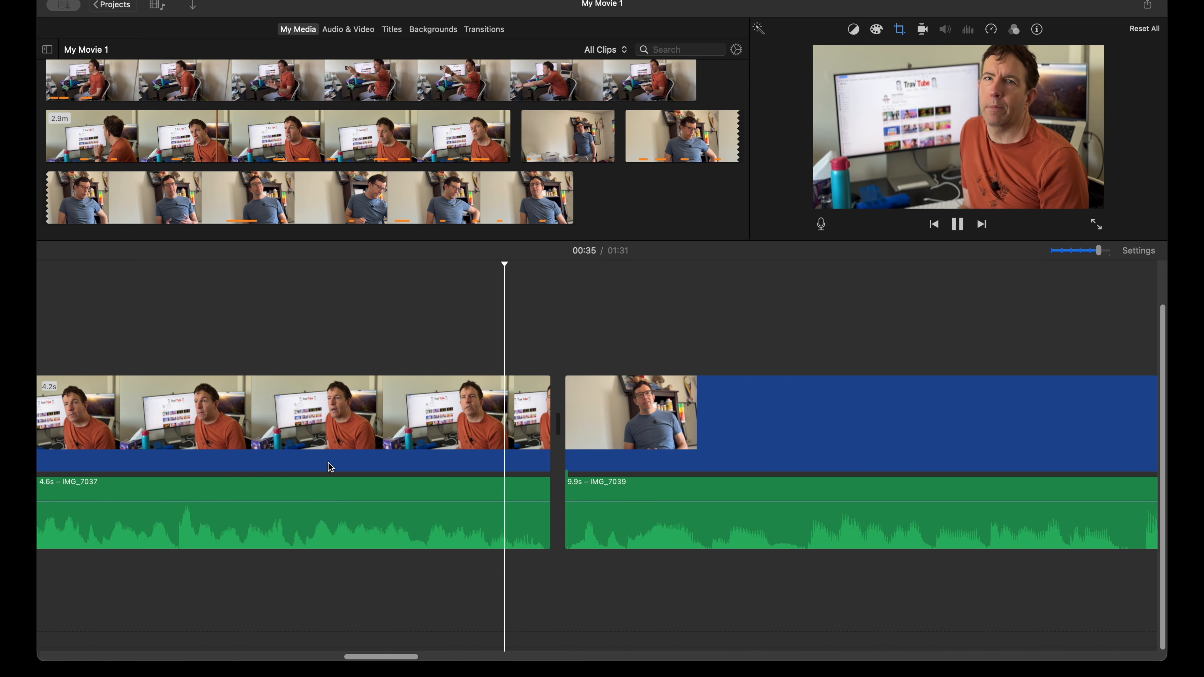
Step: Move the 9.9 s blue-shirt audio slightly earlier under the preceding orange-shirt clip and trim its video start to 9.7 s
key("space")
left_click_drag(640, 527, 604, 599)
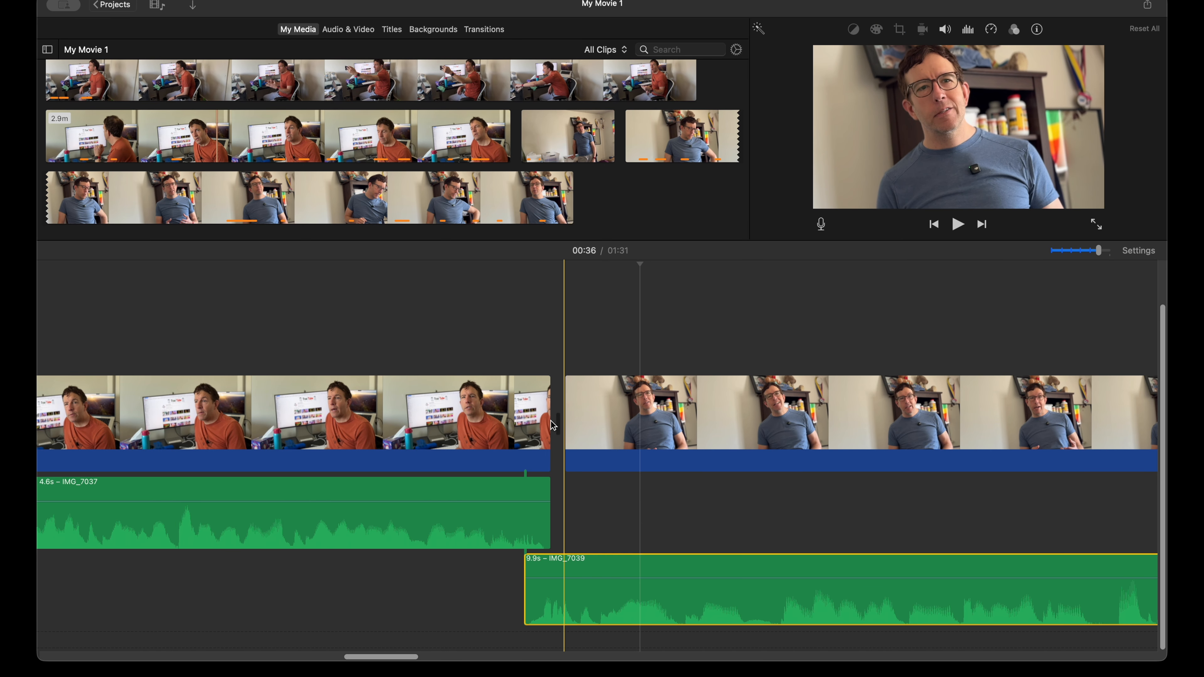
scroll(563, 463, "right", 10)
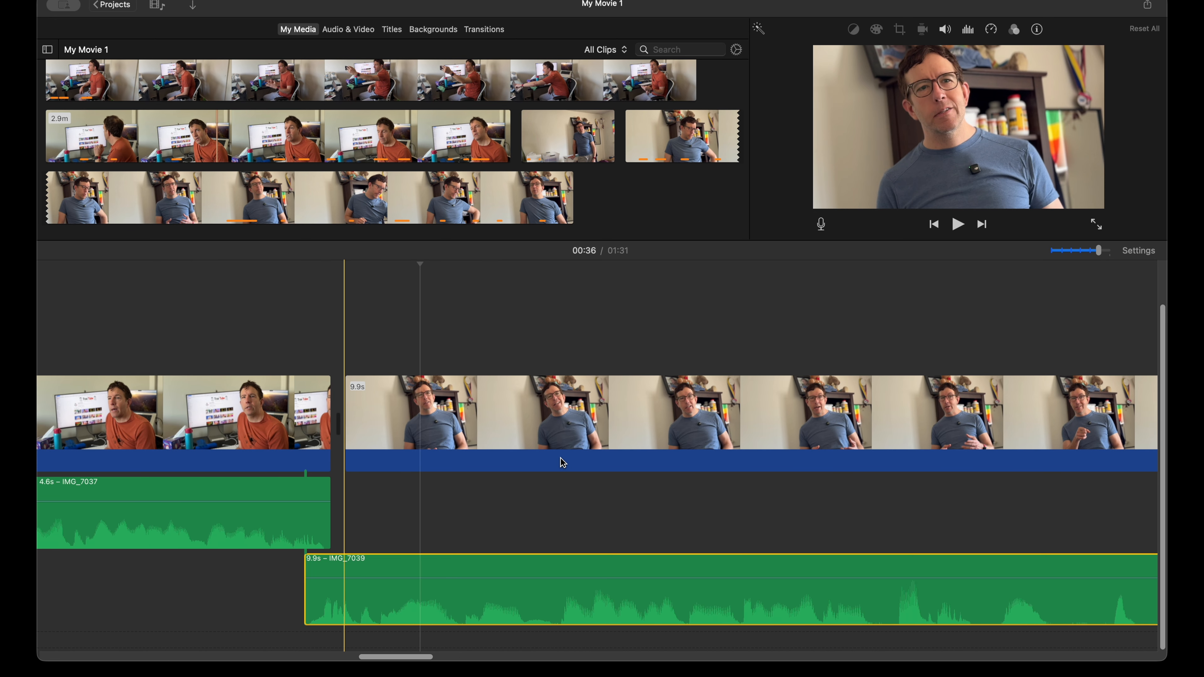
key("super+minus")
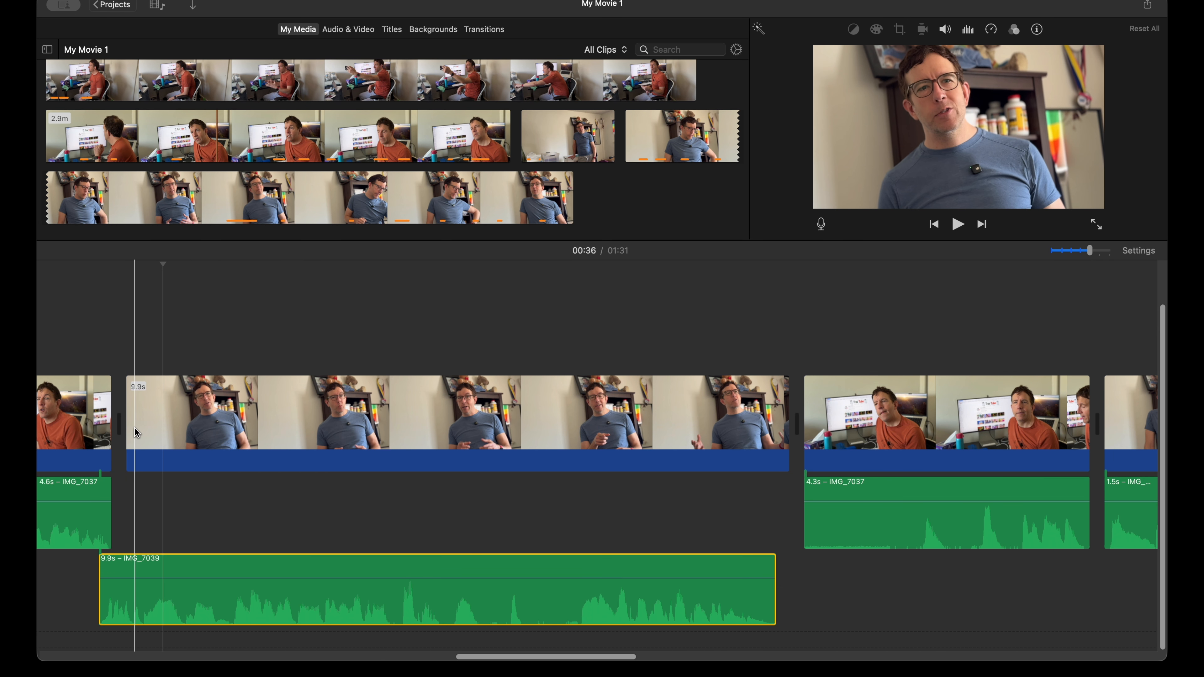
left_click_drag(128, 429, 142, 429)
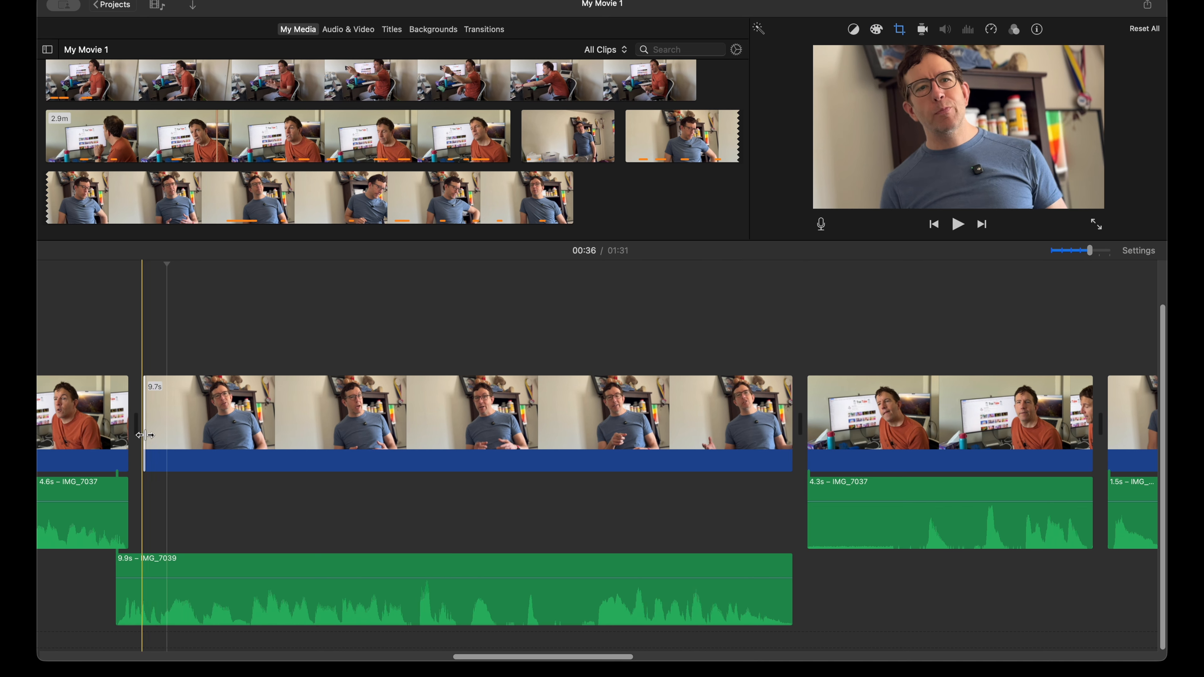
Step: Play the cut into the 9.7 s blue-shirt clip and on through its transition to the next orange-shirt clip
scroll(184, 459, "left", 5)
scroll(184, 459, "left", 2)
scroll(184, 459, "up", 2)
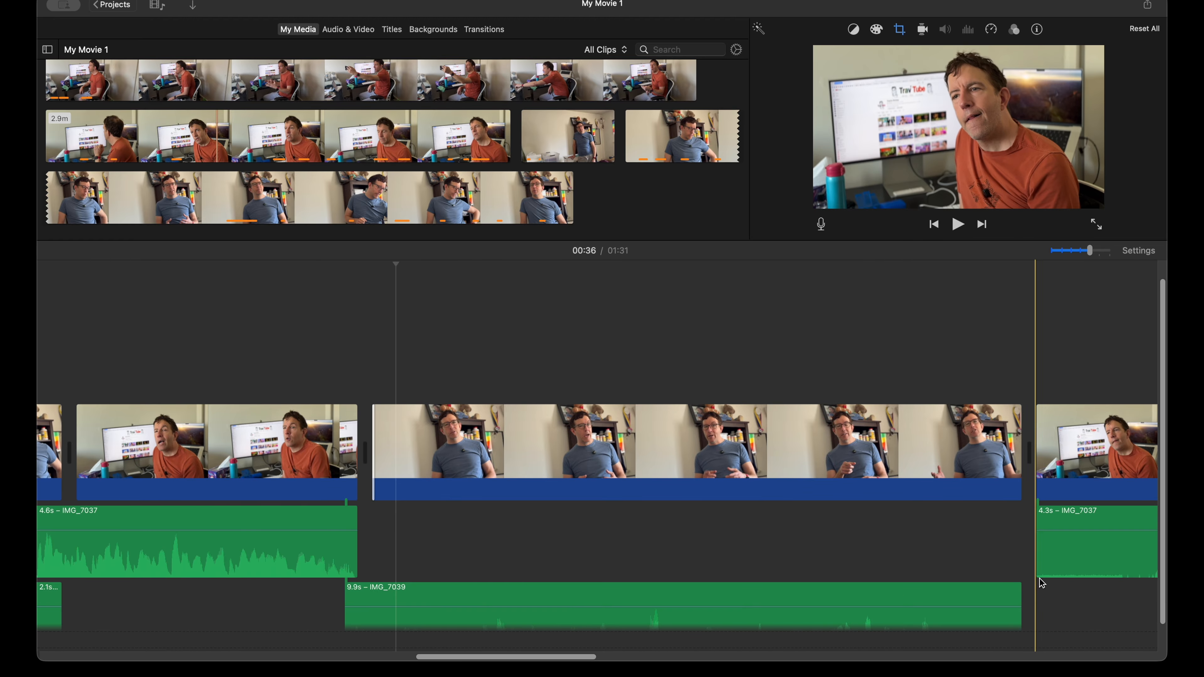
scroll(301, 498, "right", 2)
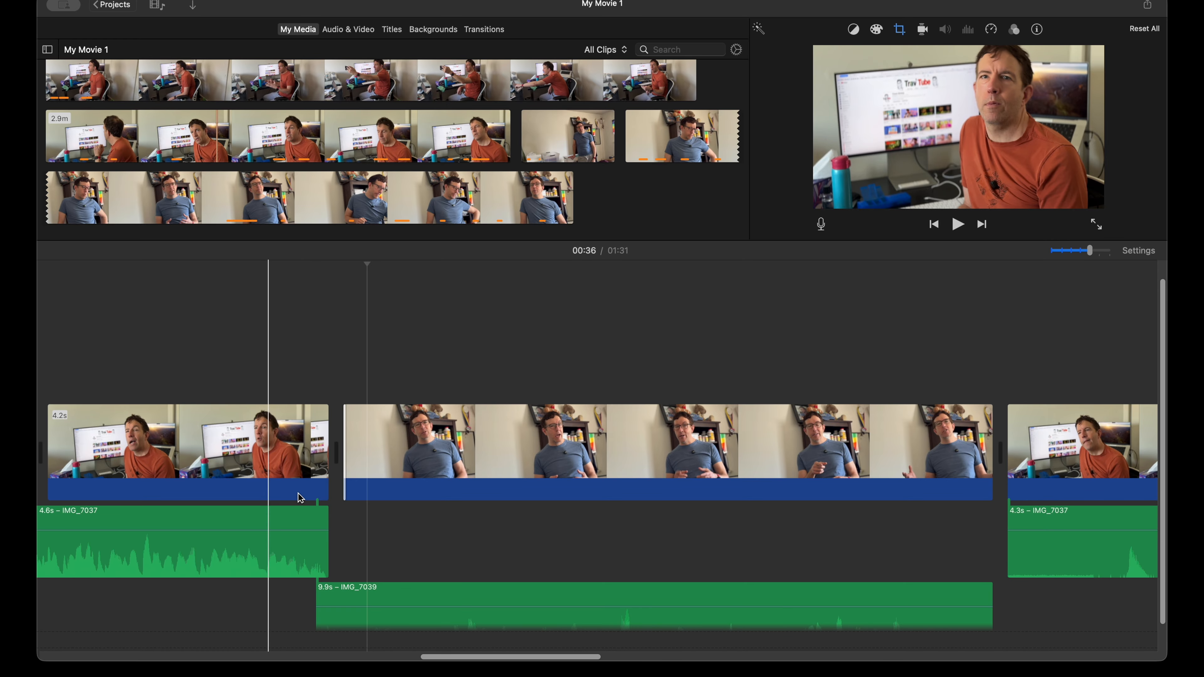
key("space")
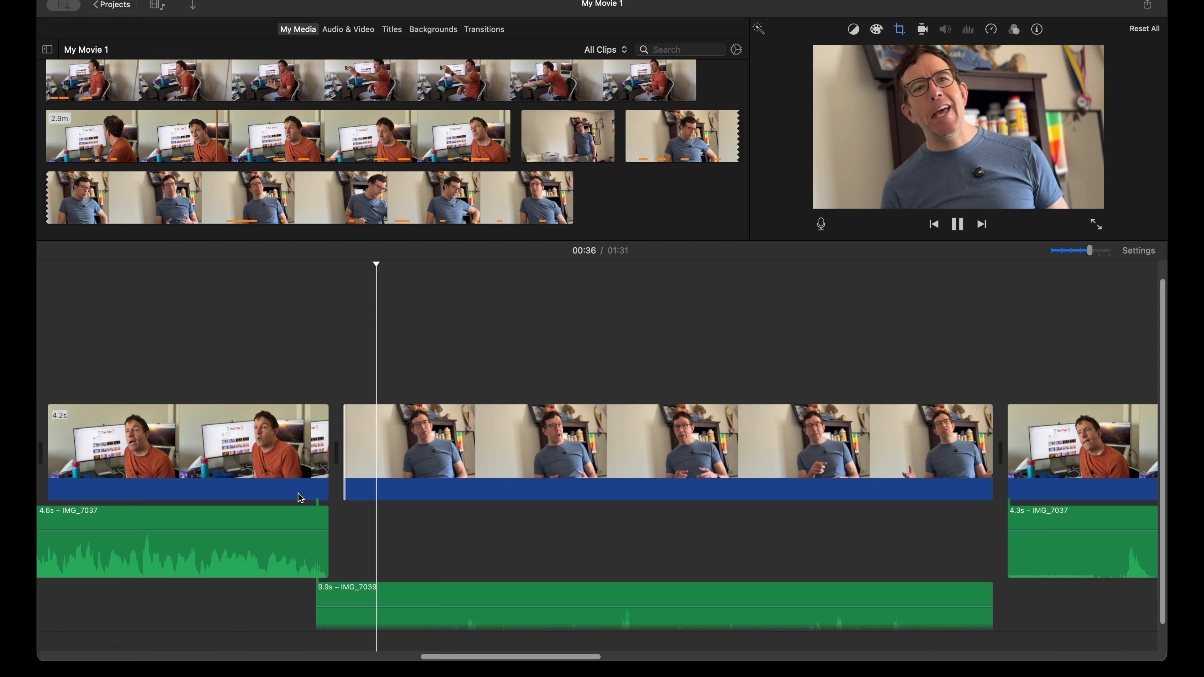
scroll(379, 515, "down", 2)
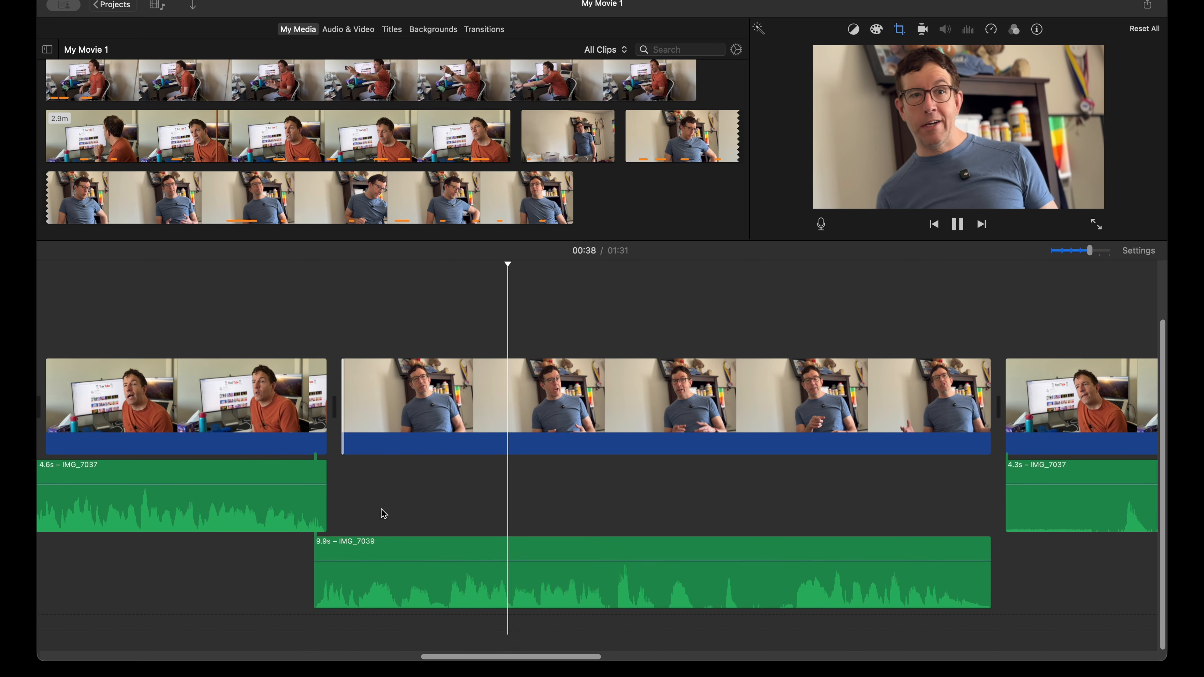
scroll(383, 513, "right", 5)
scroll(385, 512, "down", 1)
scroll(387, 512, "right", 4)
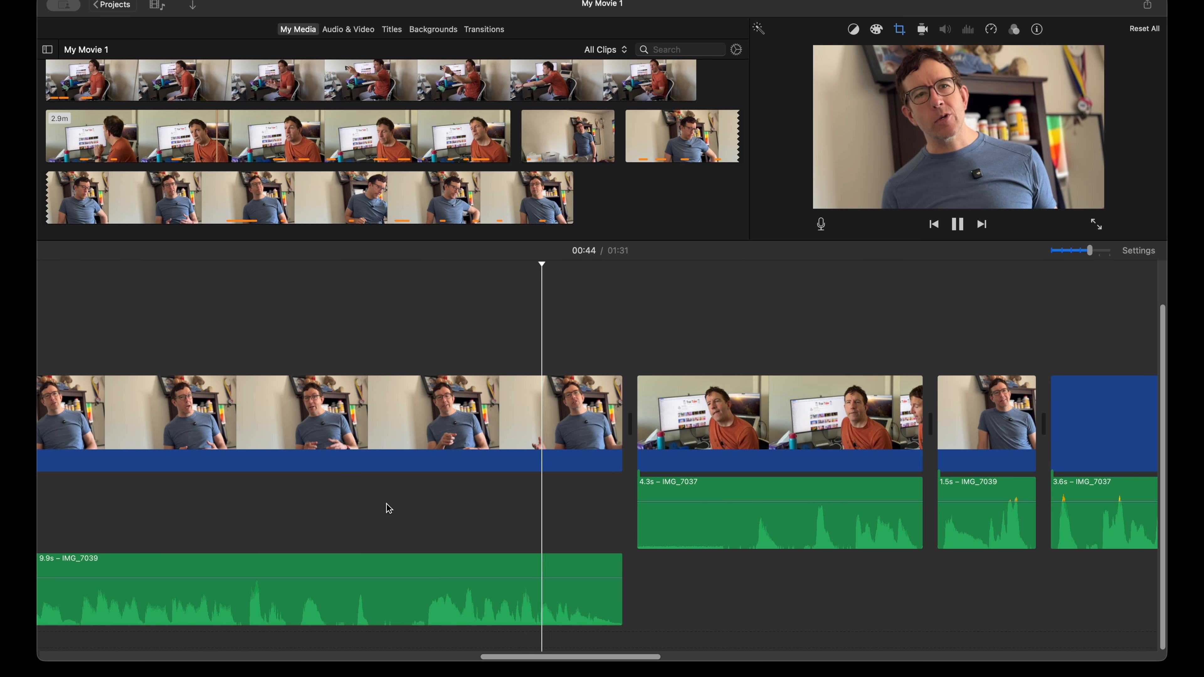
key("space")
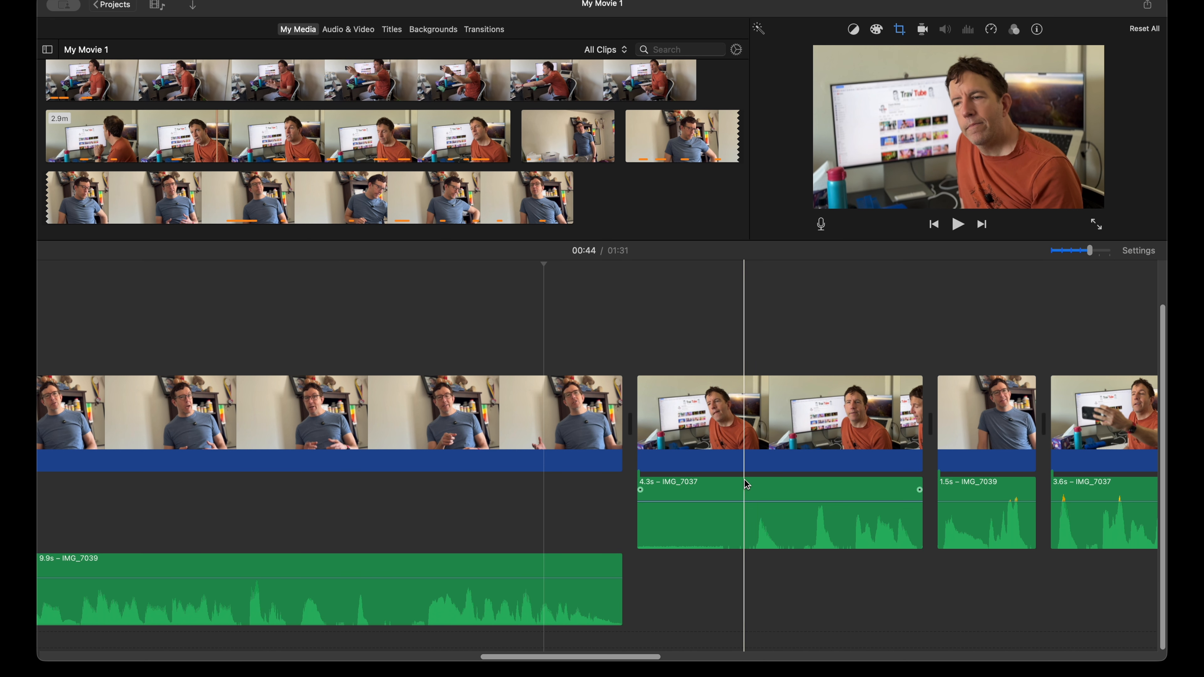
scroll(635, 498, "right", 3)
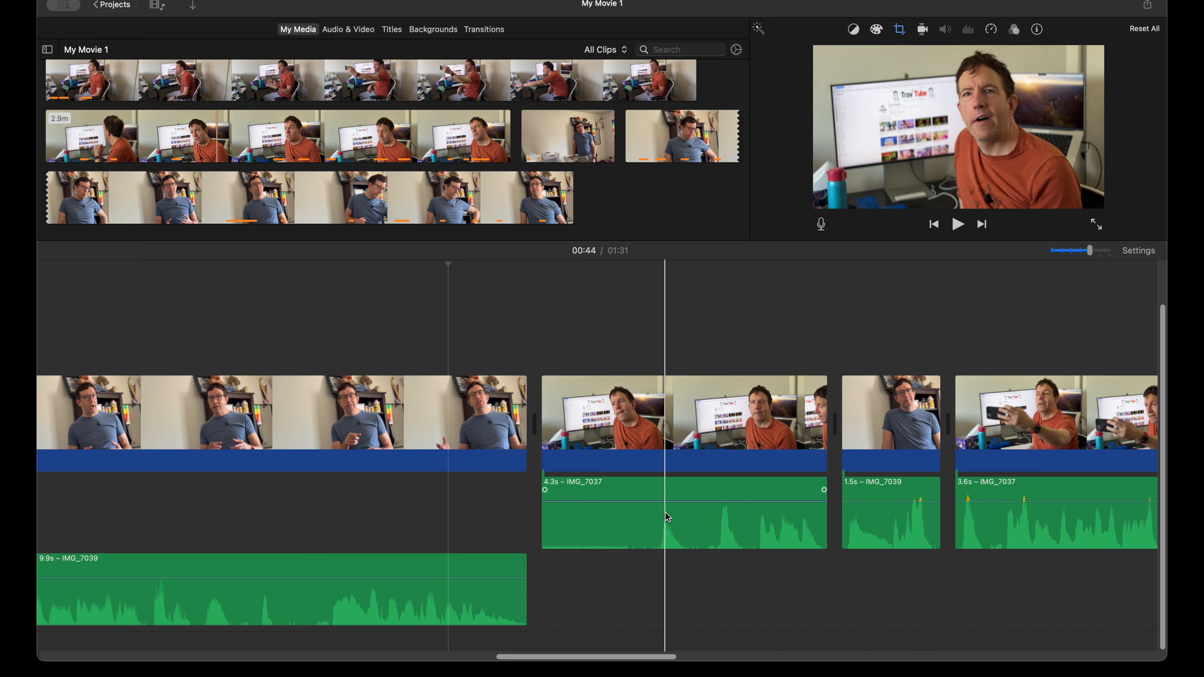
key("space")
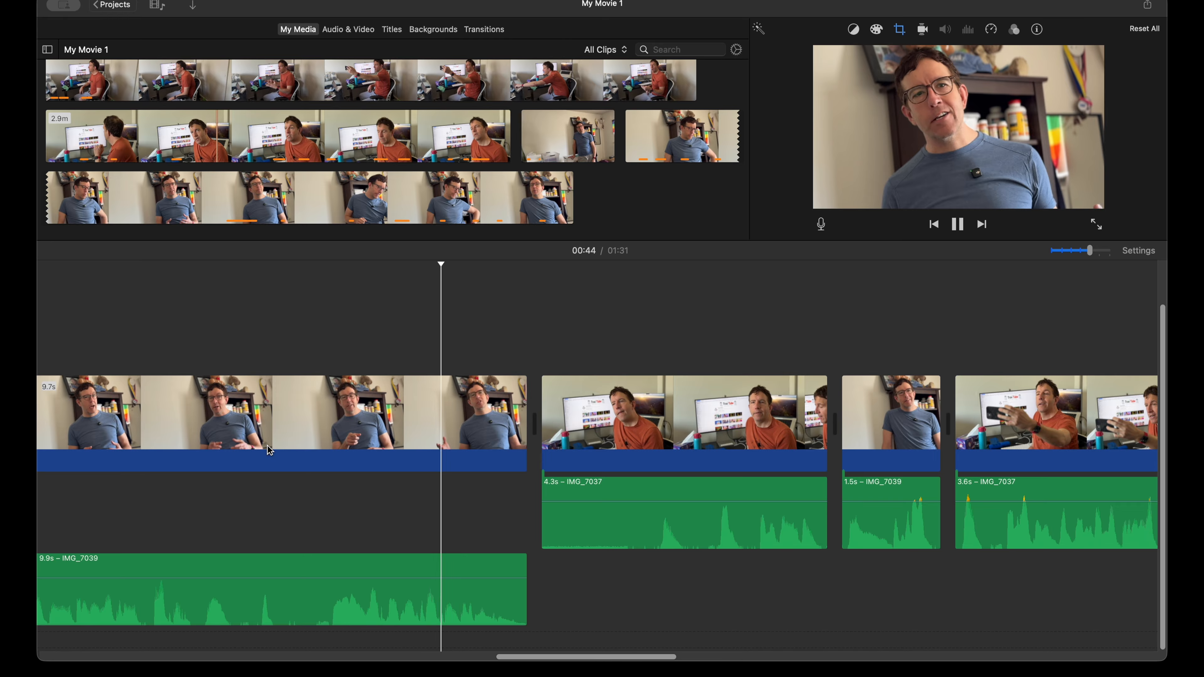
key("space")
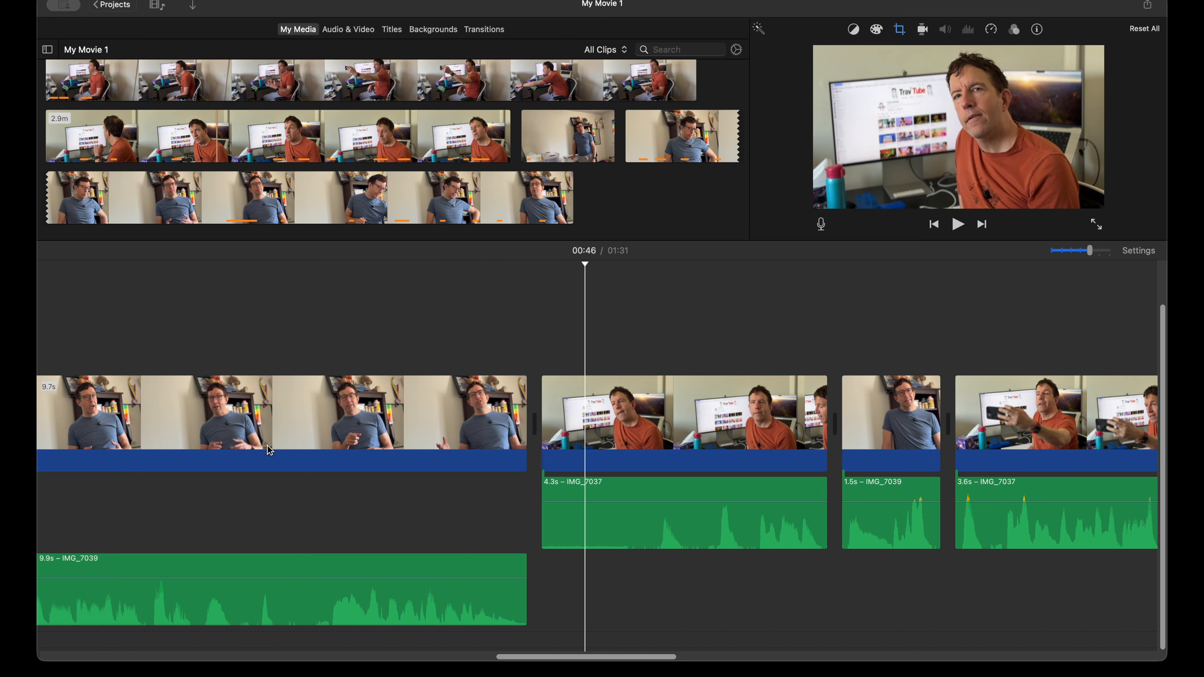
Step: Move the 4.3 s orange-shirt audio earlier under the blue-shirt clip, shorten the blue-shirt video to 8.4 s, trim the orange-shirt start to match, and play
left_click_drag(626, 525, 543, 539)
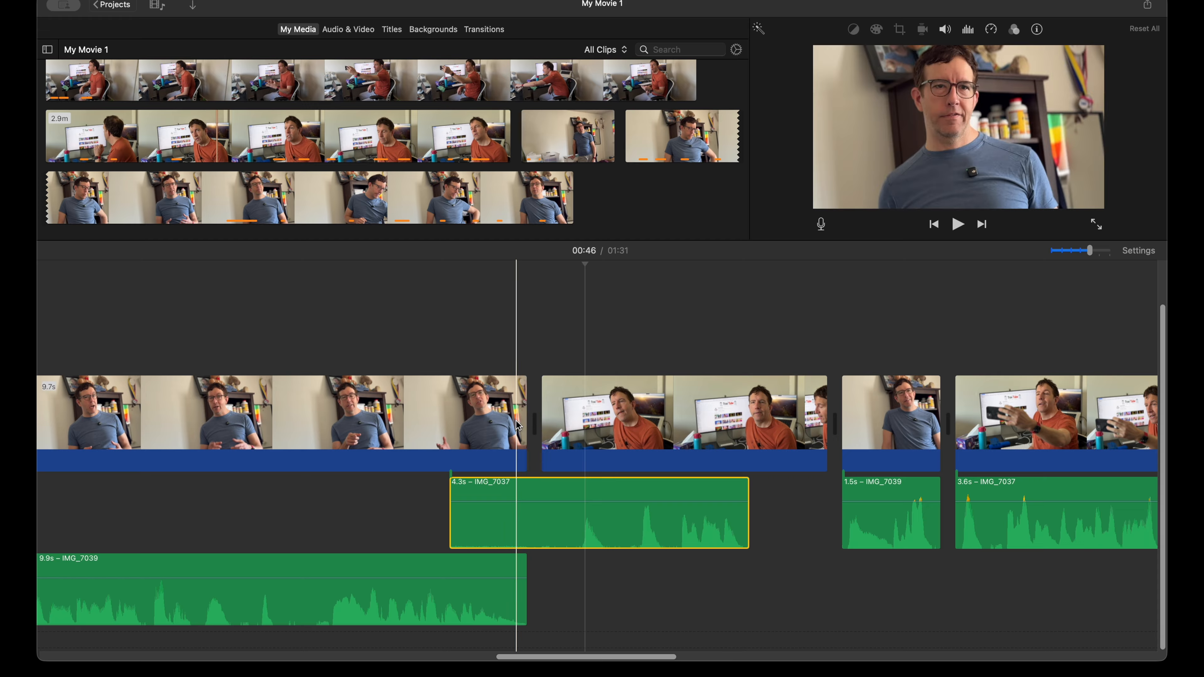
left_click_drag(519, 418, 458, 419)
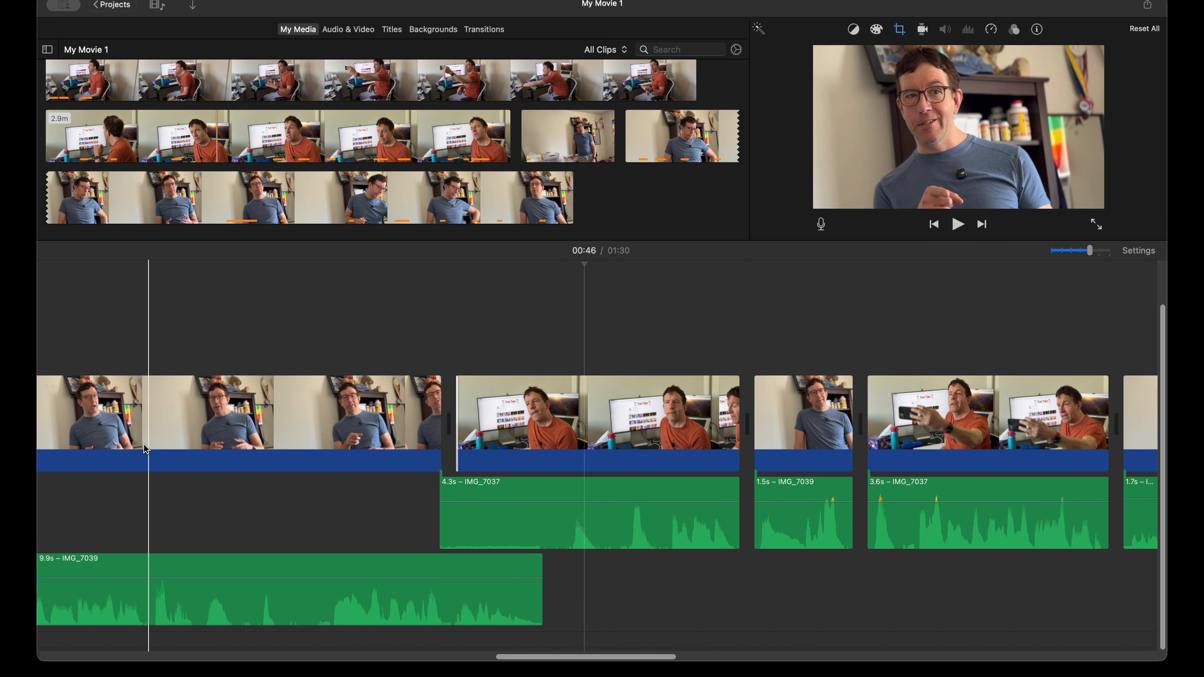
key("space")
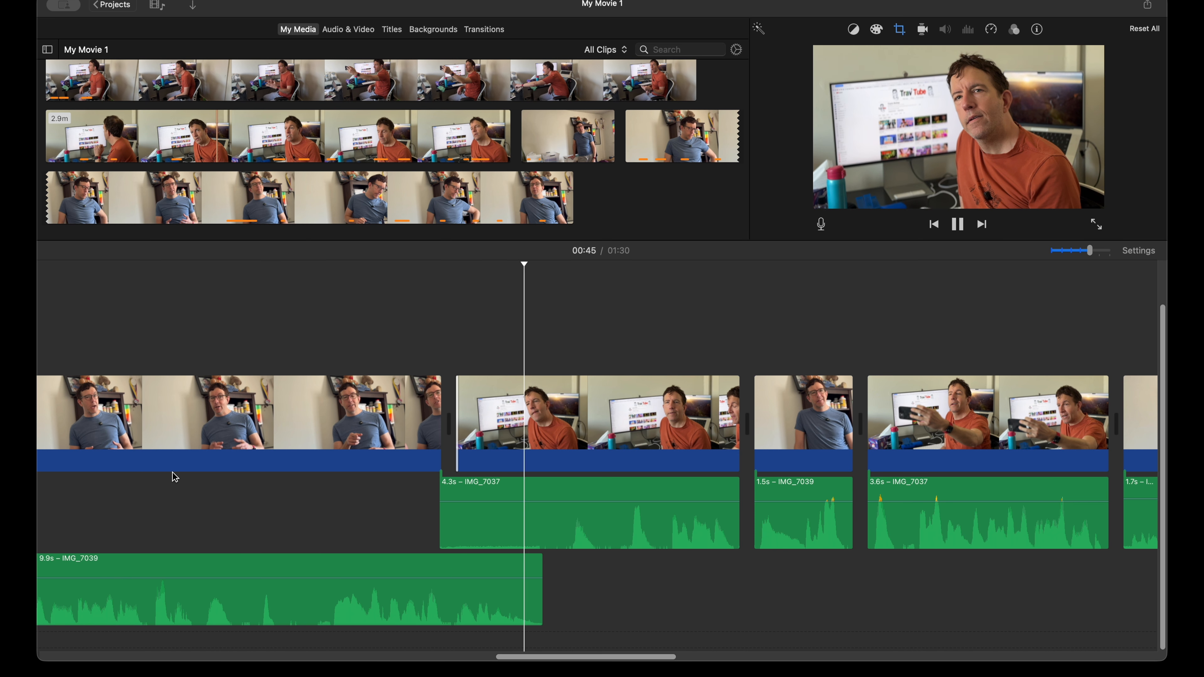
key("space")
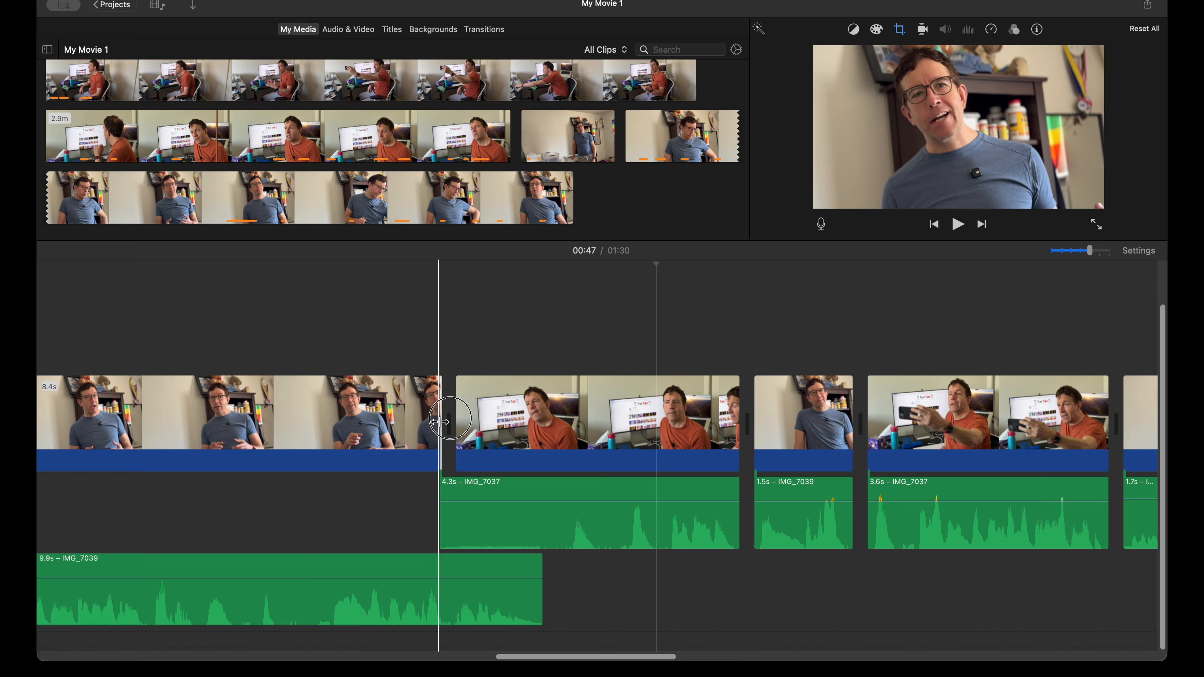
Step: Try the blue-shirt clip's video end at 9.0 s and at 8.6 s, adjusting the orange-shirt clip's start to match, and play each cut
left_click_drag(440, 422, 544, 431)
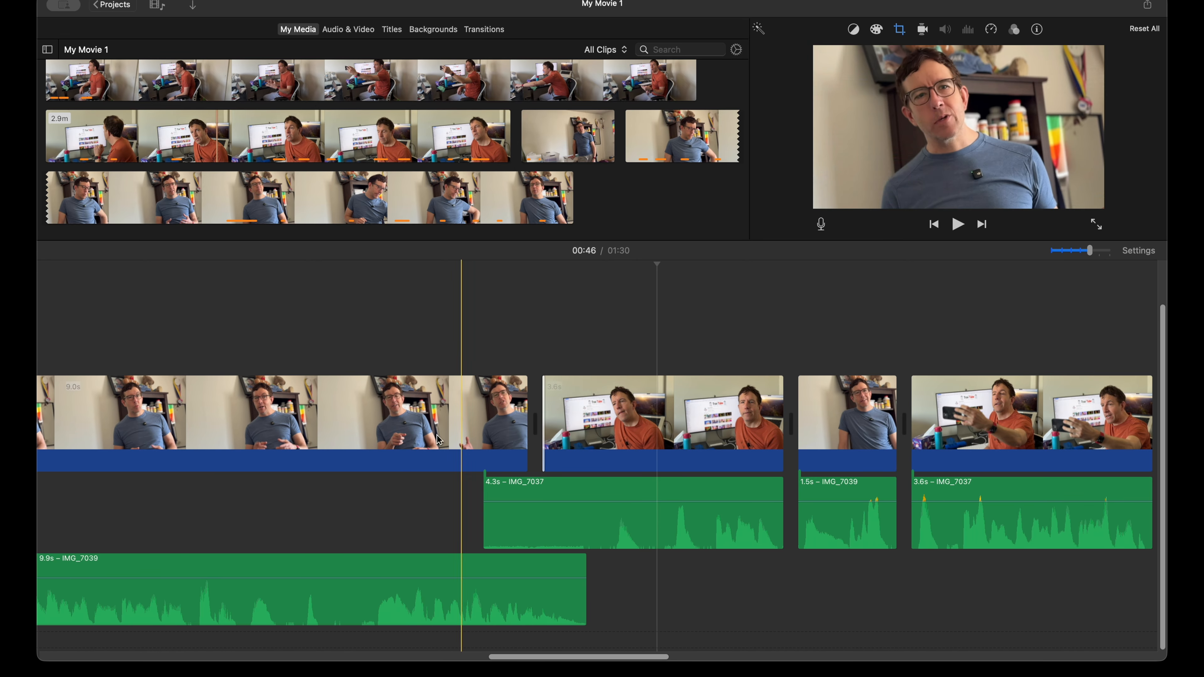
key("space")
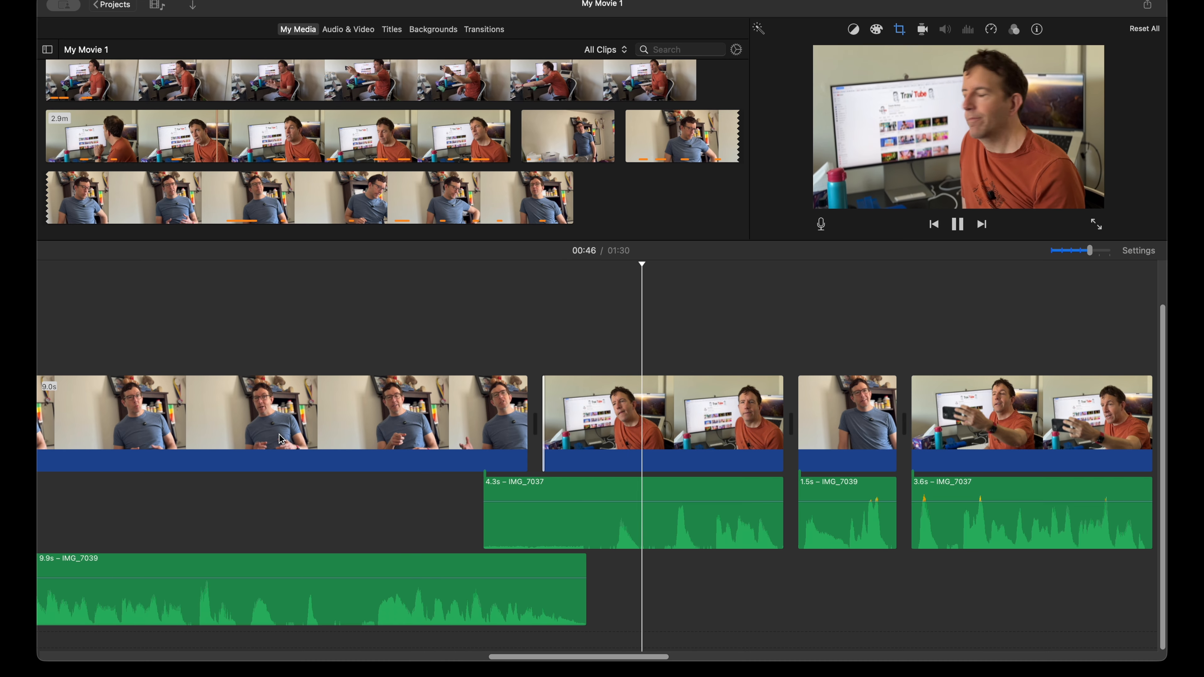
key("space")
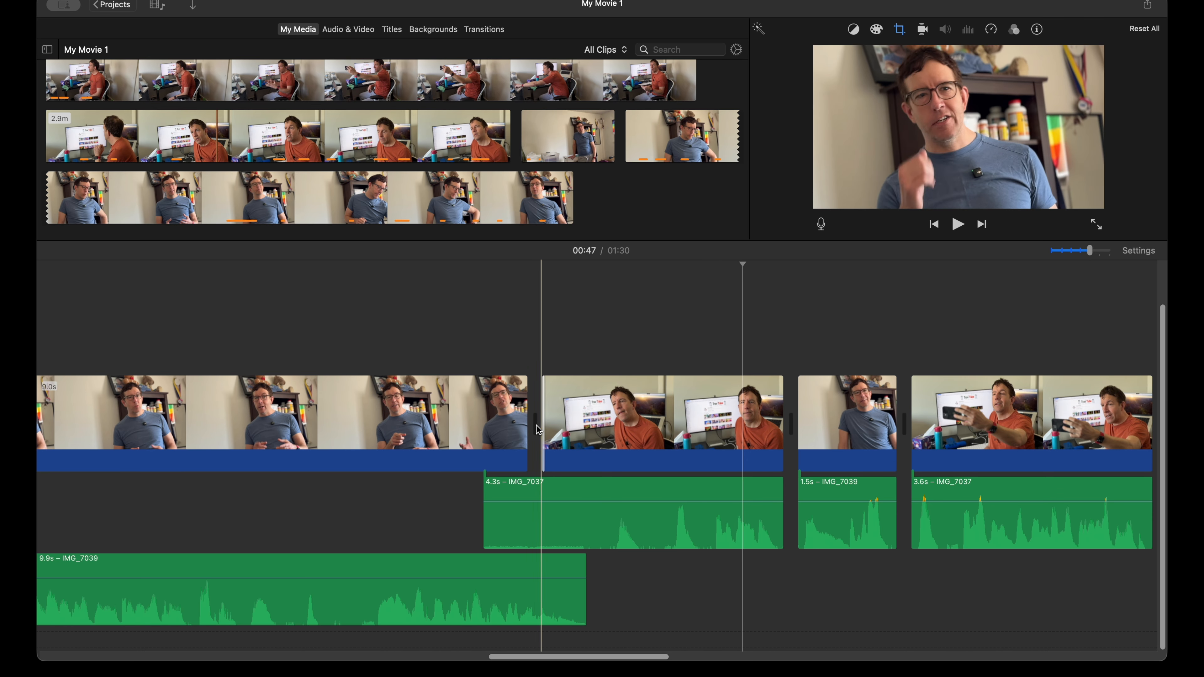
left_click_drag(540, 434, 463, 434)
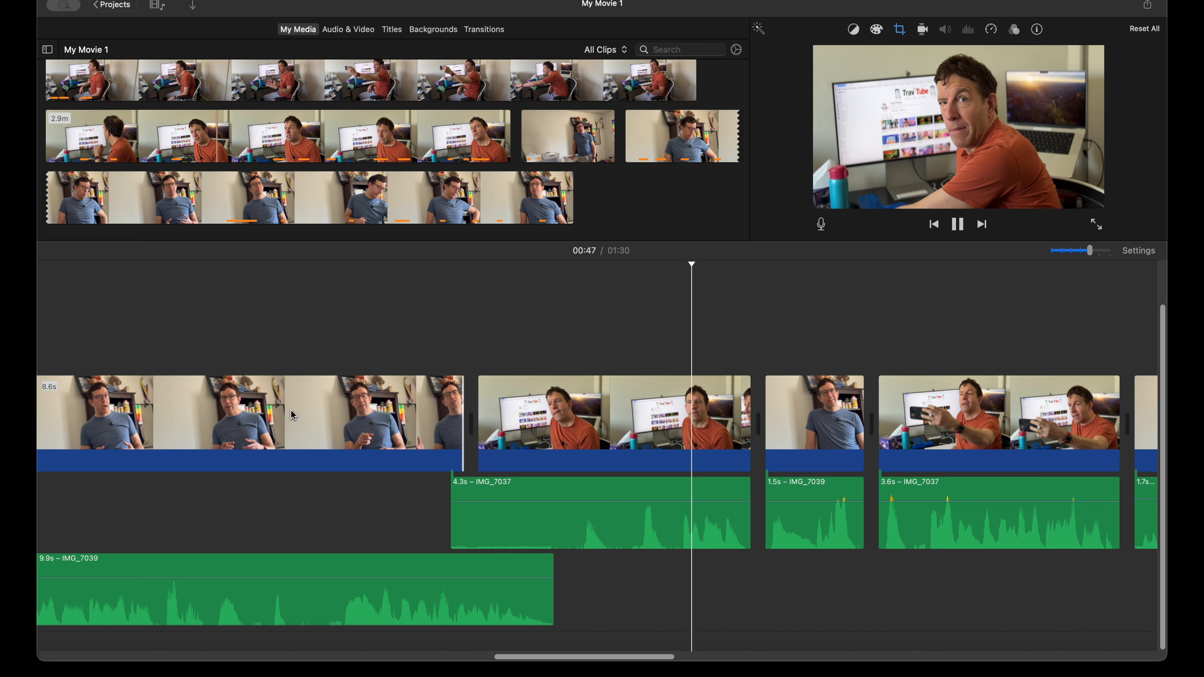
key("space")
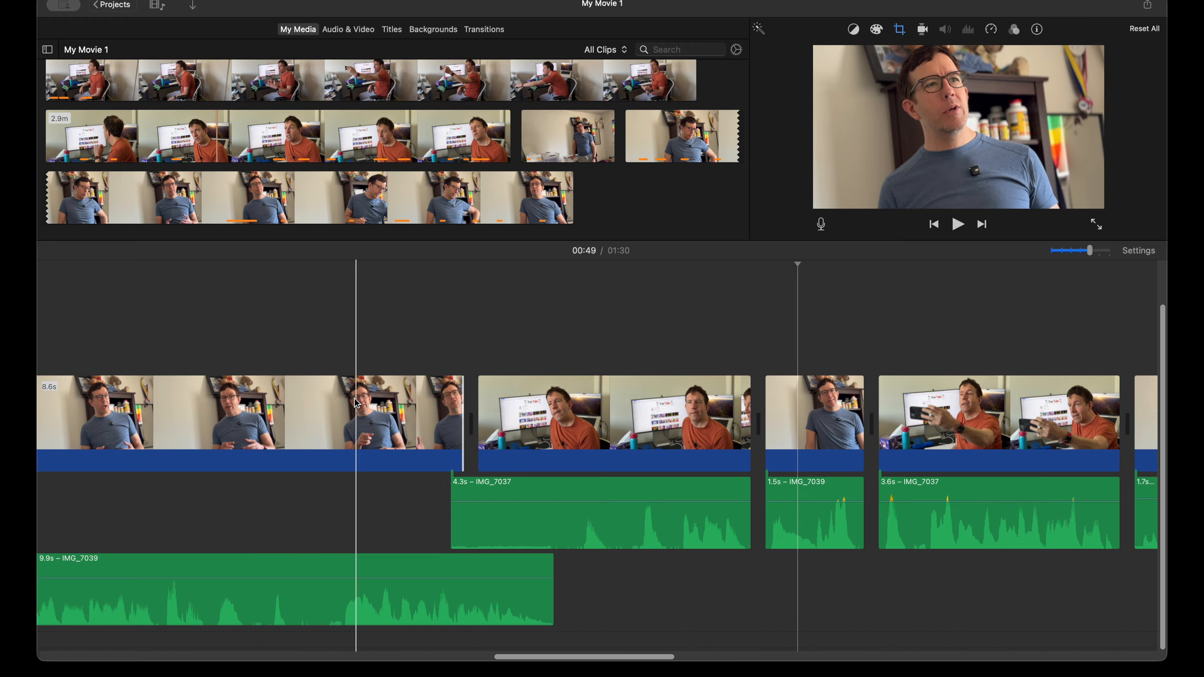
Step: Extend the blue-shirt clip's video end to 8.9 s and on to 9.0 s, trimming the orange-shirt start to match and playing the cut
left_click_drag(476, 420, 517, 426)
key("space")
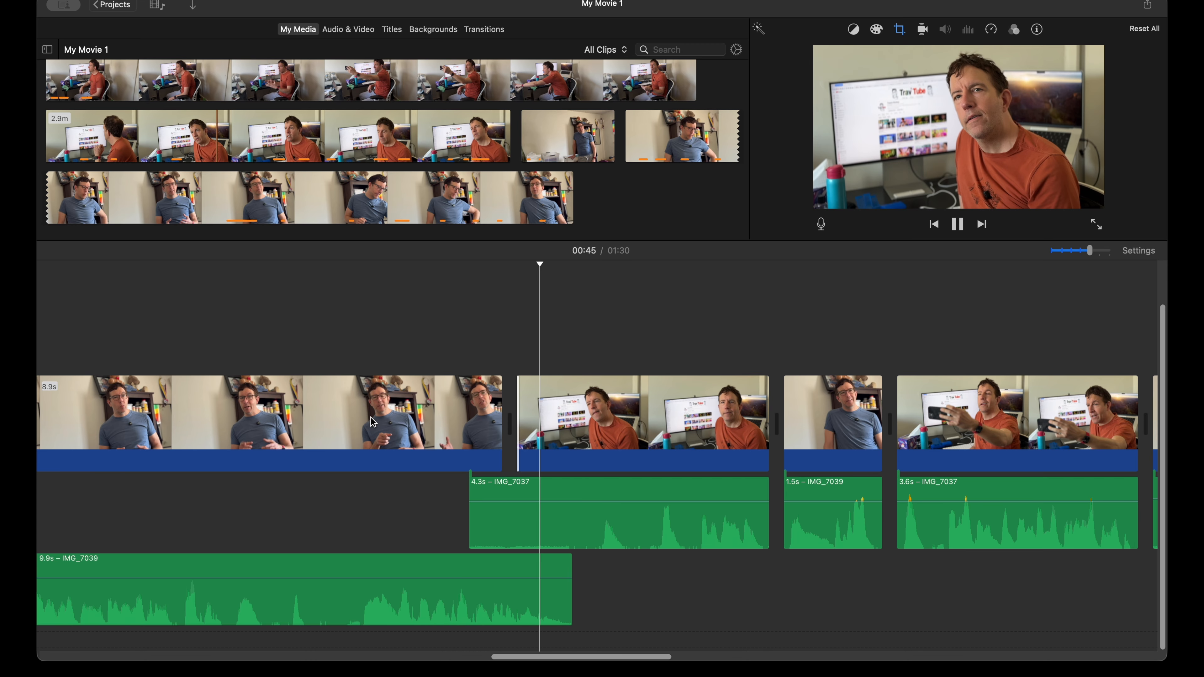
key("space")
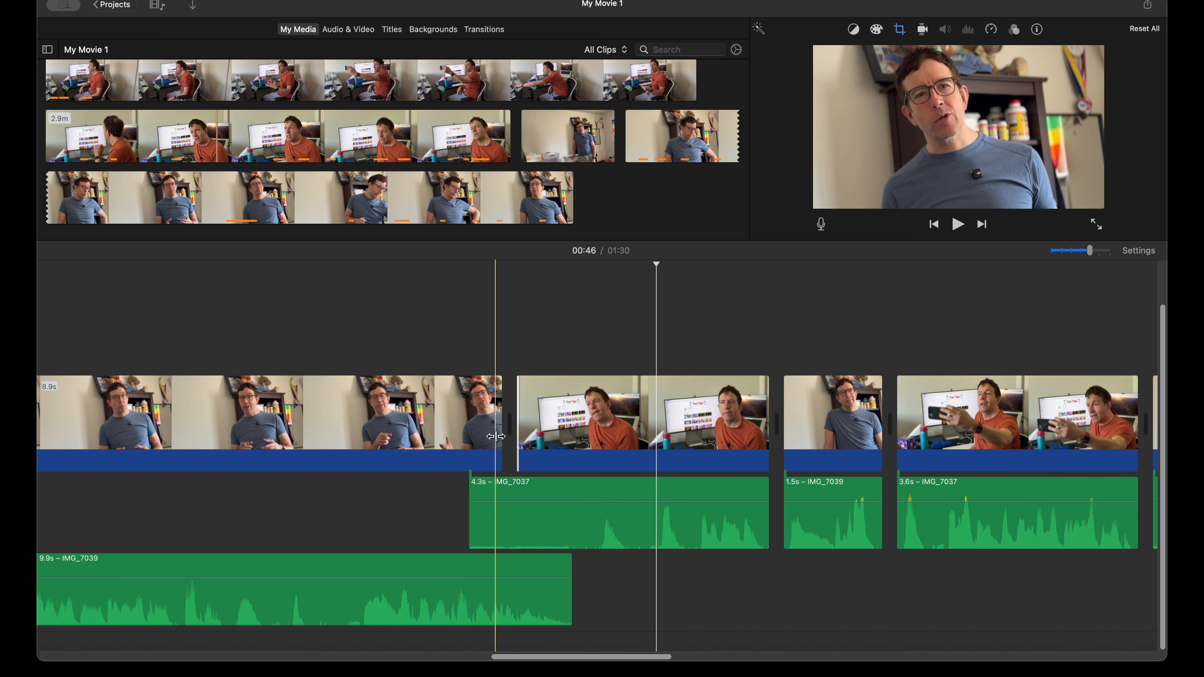
left_click_drag(501, 431, 530, 431)
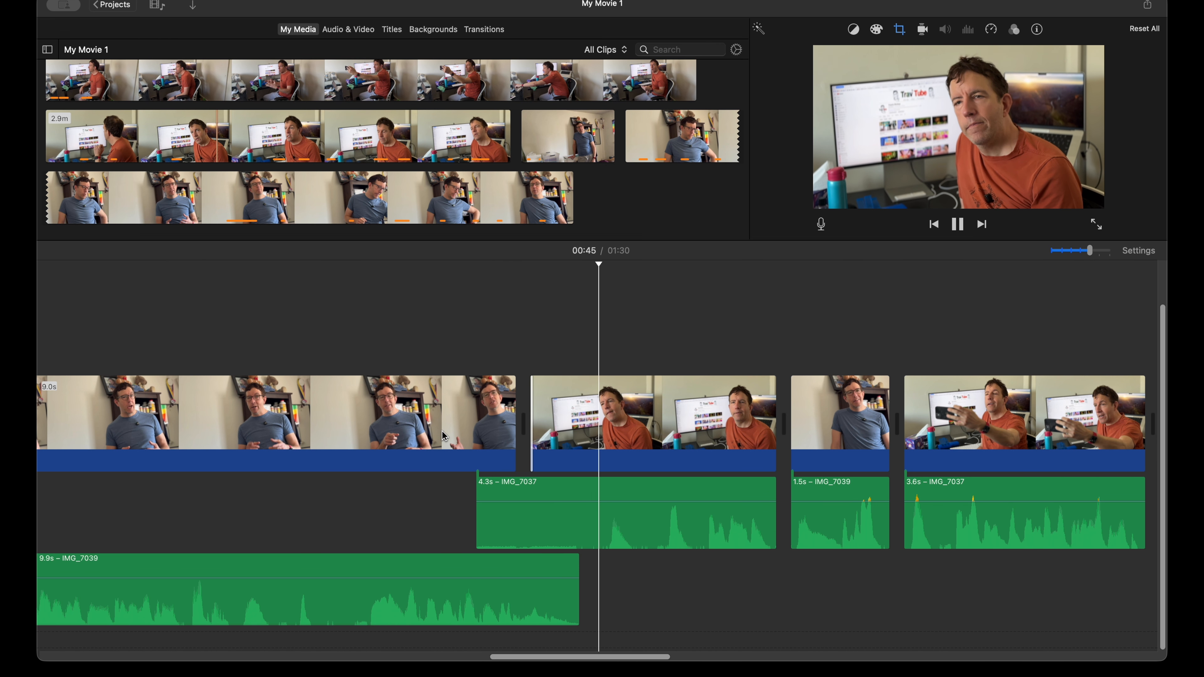
Step: Move the 1.5 s blue-shirt audio earlier under the preceding orange-shirt clip, trim its video start to 1.3 s, and play the cut
scroll(372, 463, "right", 3)
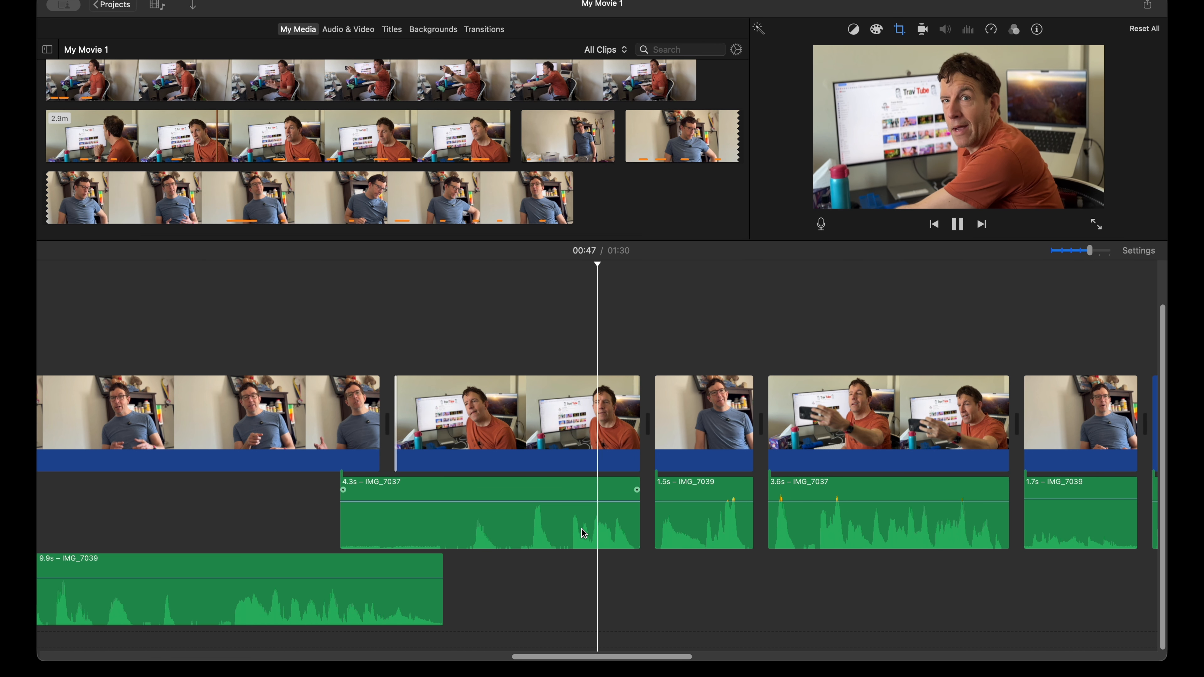
left_click_drag(690, 527, 661, 596)
left_click_drag(643, 421, 647, 421)
key("space")
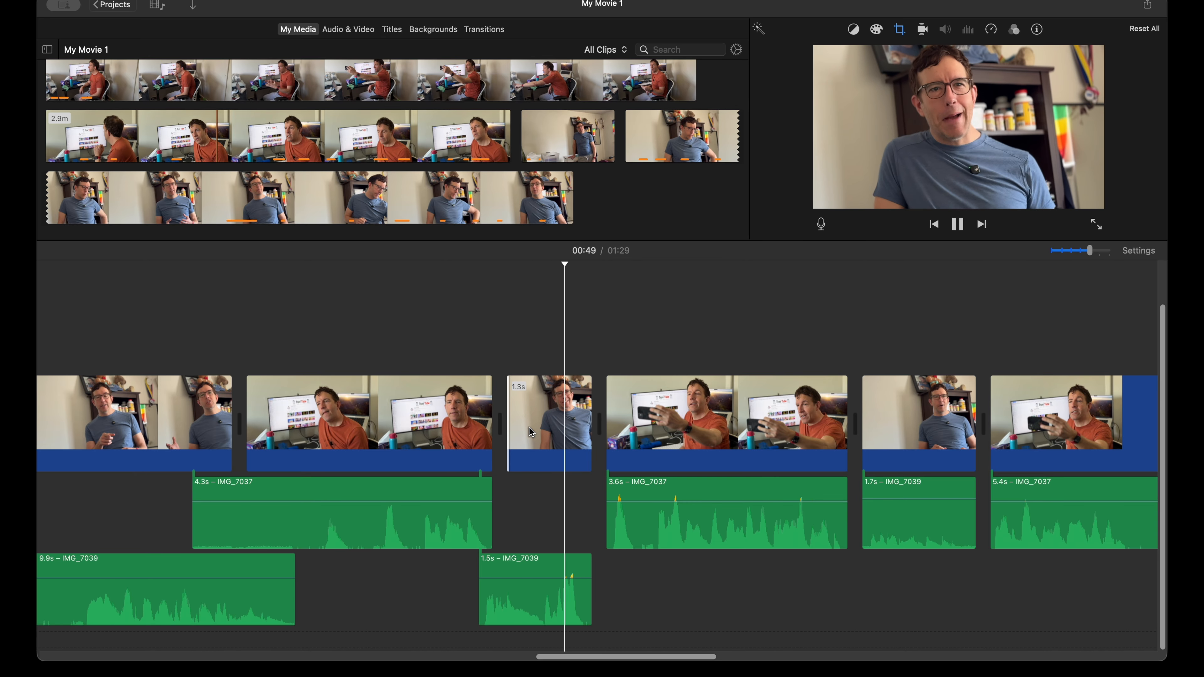
Step: Play the cuts around the 1.3 s blue-shirt clip and into the orange-shirt clip that follows it
key("space")
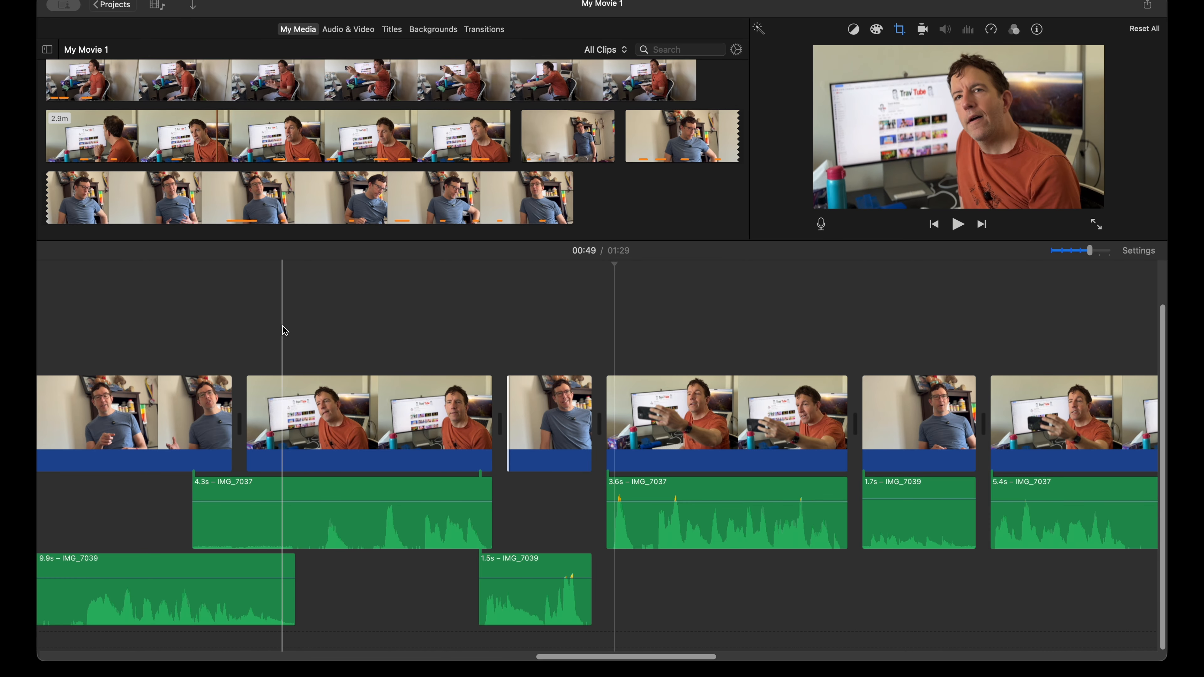
key("space")
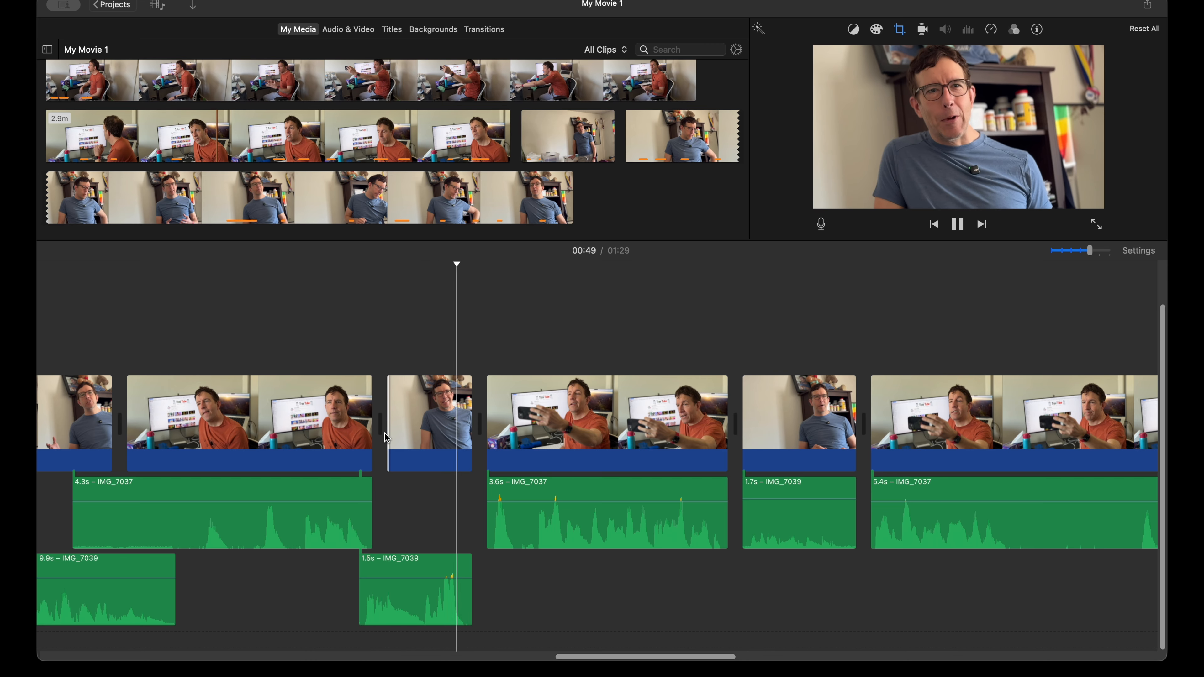
key("space")
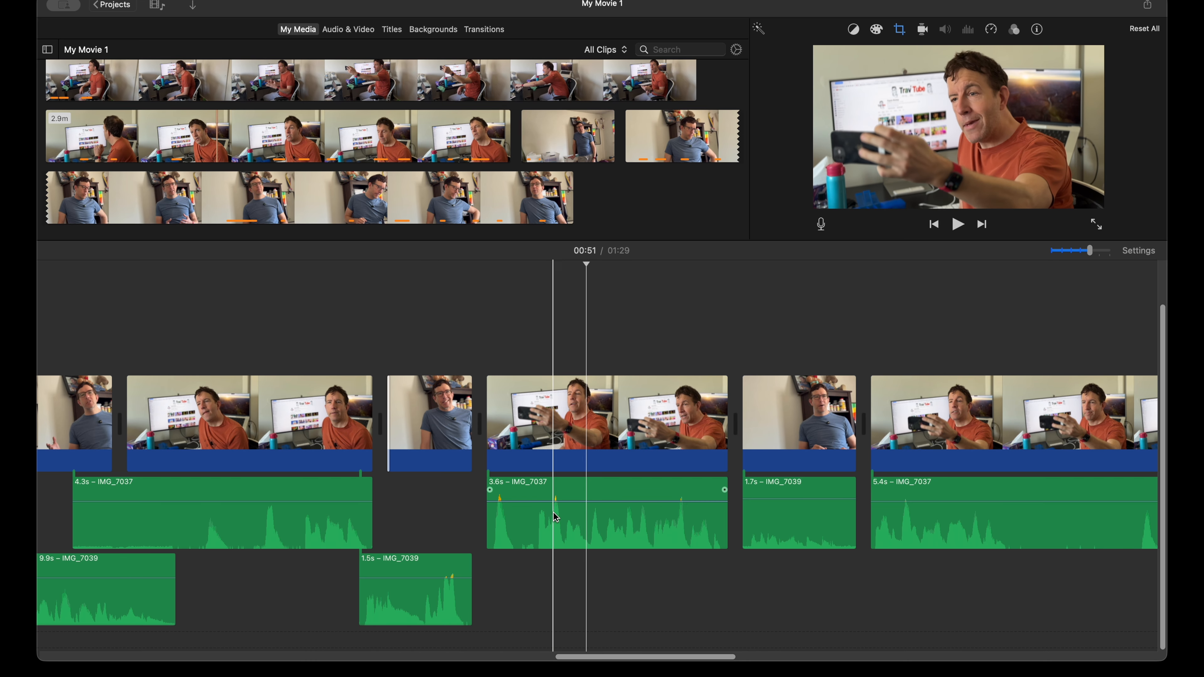
key("space")
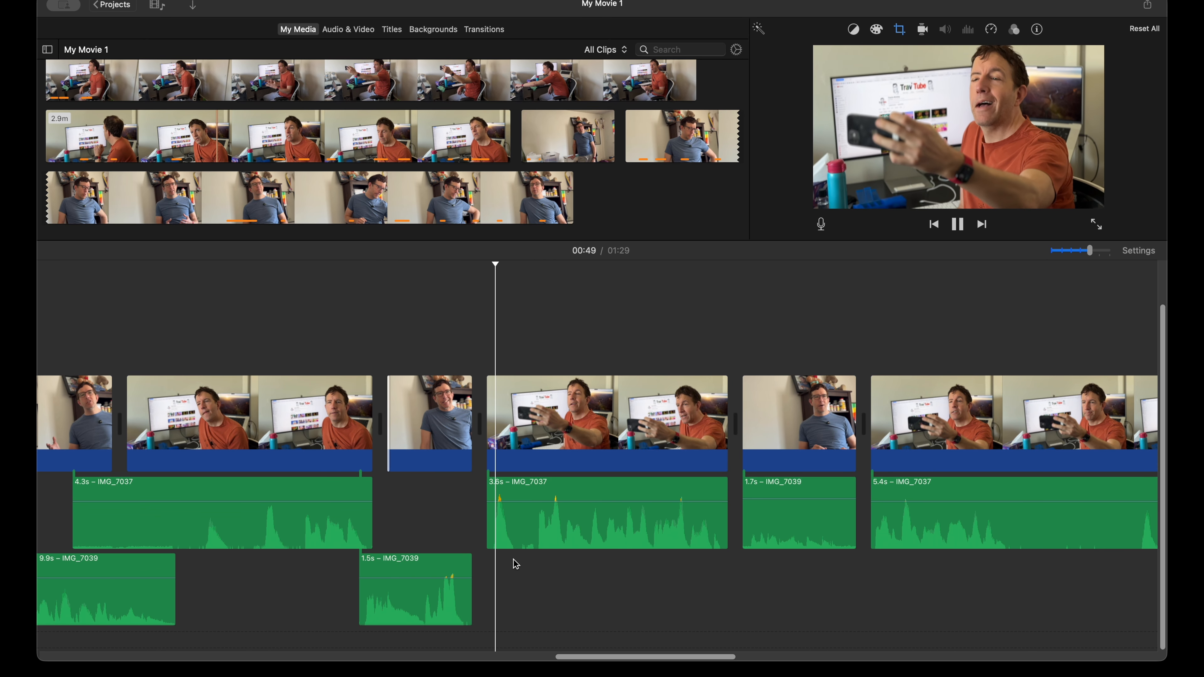
key("space")
scroll(550, 533, "up", 1)
scroll(550, 533, "right", 1)
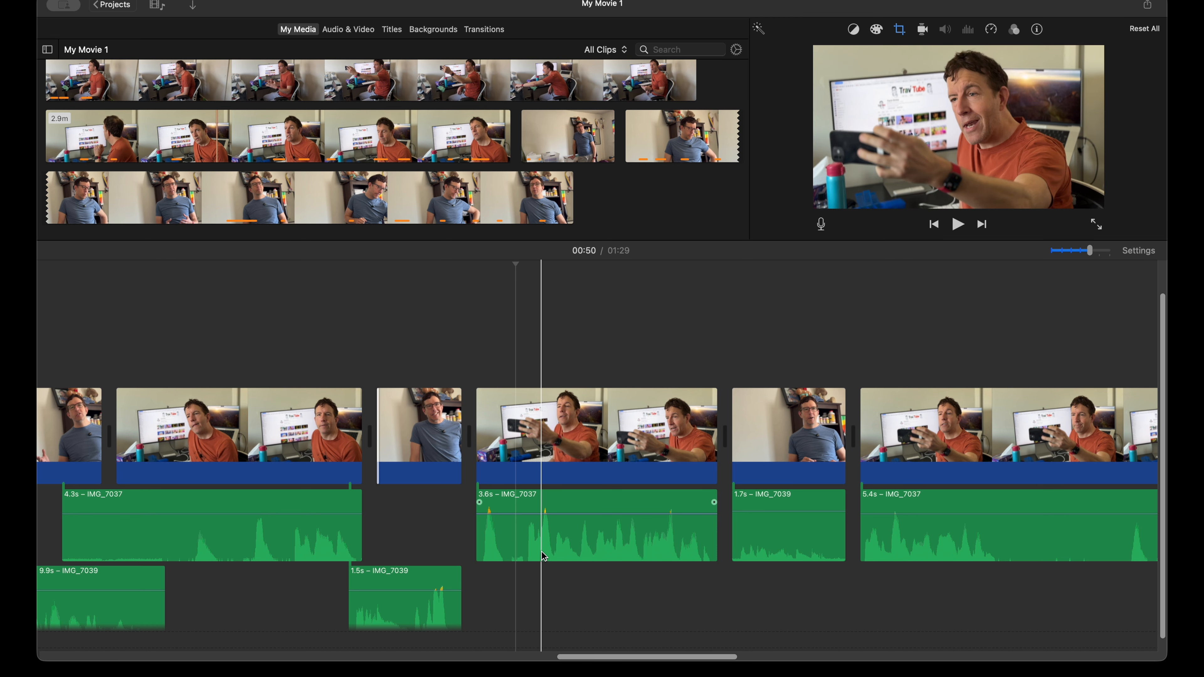
left_click(547, 539)
left_click_drag(547, 536, 546, 533)
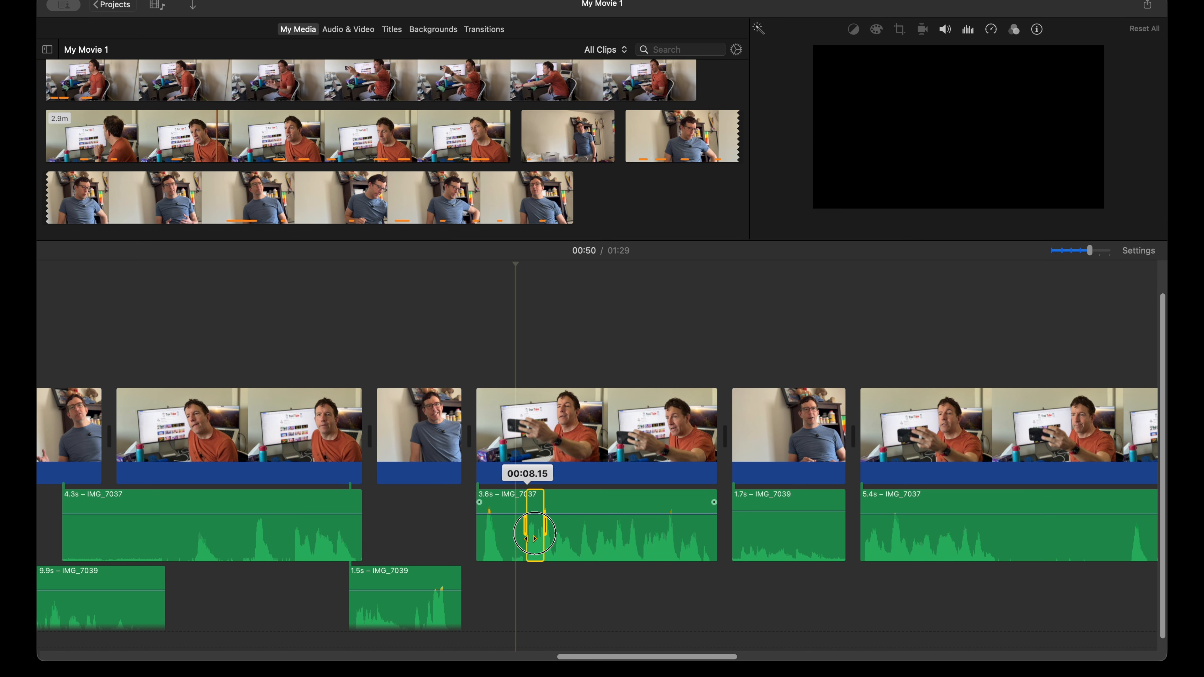
left_click_drag(534, 539, 530, 545)
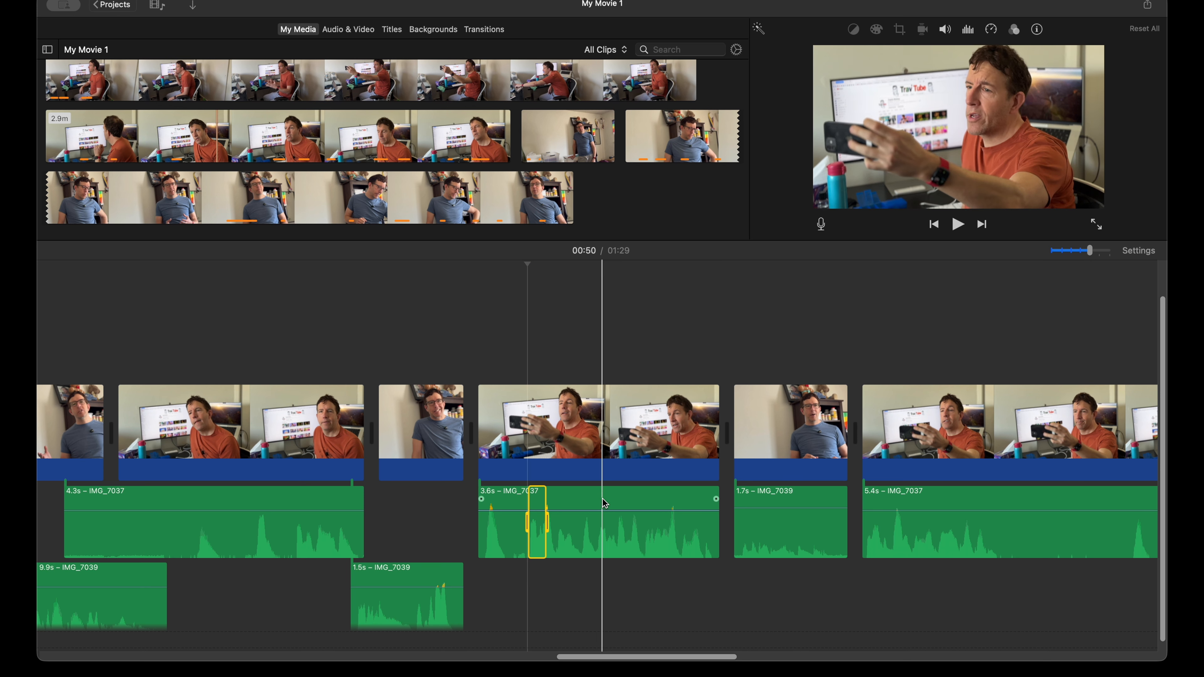
left_click(589, 507)
Step: Move the 3.6 s orange-shirt audio earlier under the preceding blue-shirt clip, trim its video start to match, and play the cut
left_click_drag(557, 541, 540, 539)
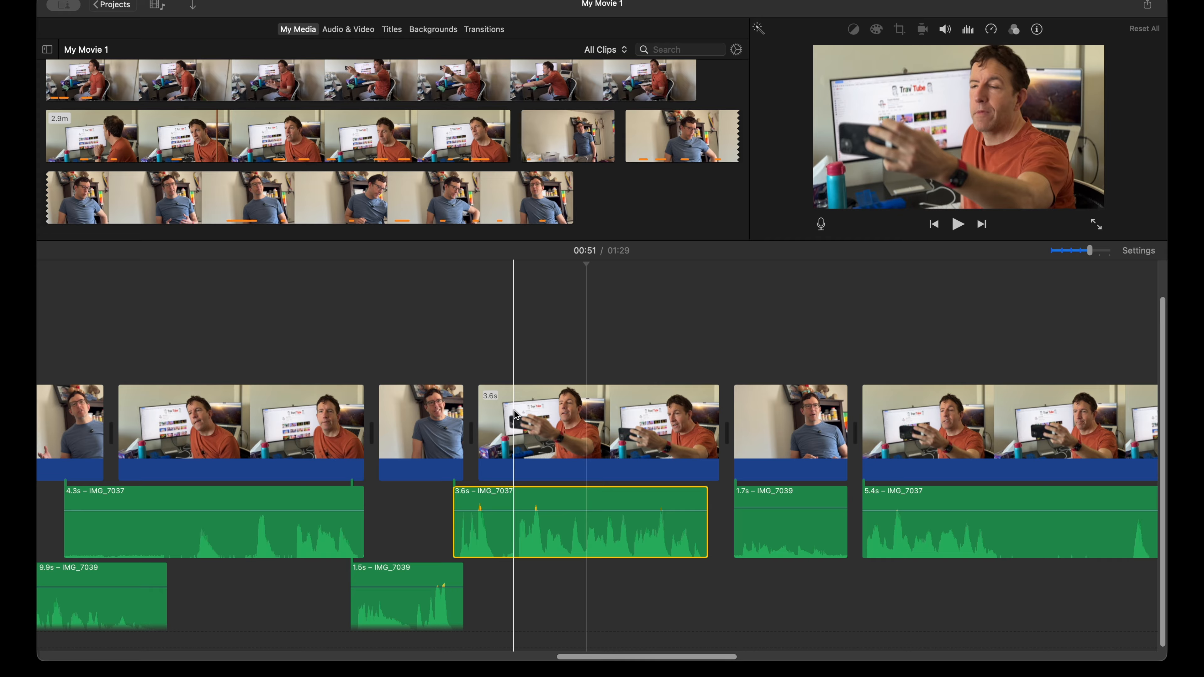
left_click_drag(479, 422, 490, 422)
key("space")
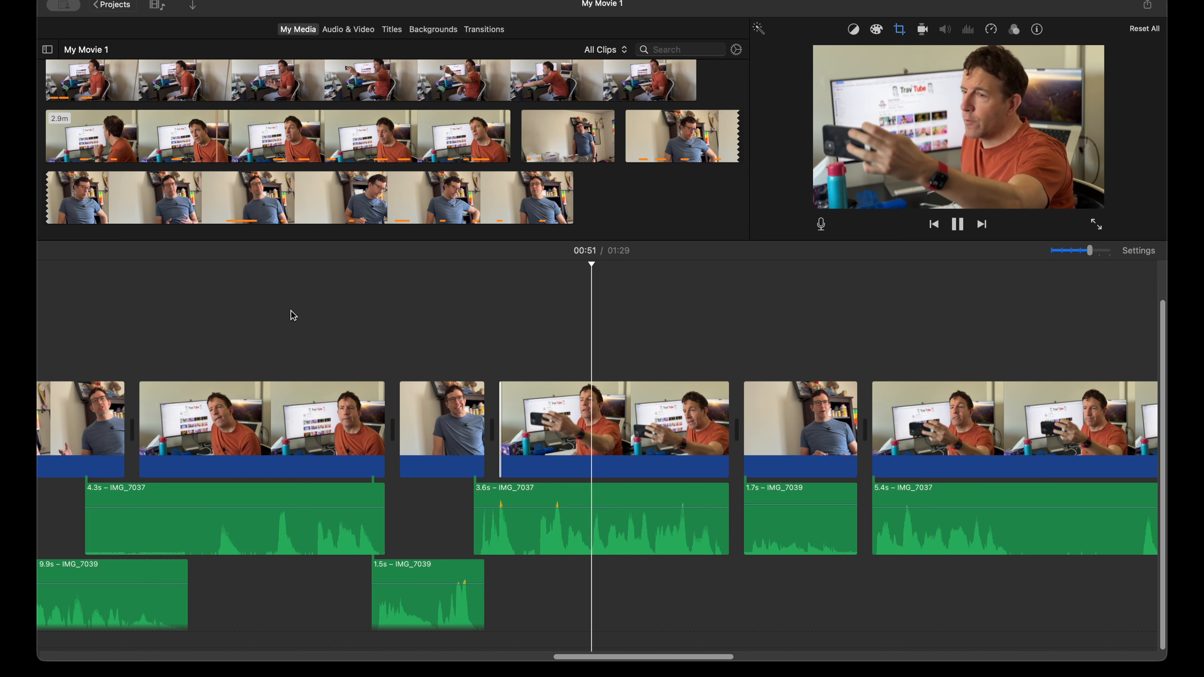
key("space")
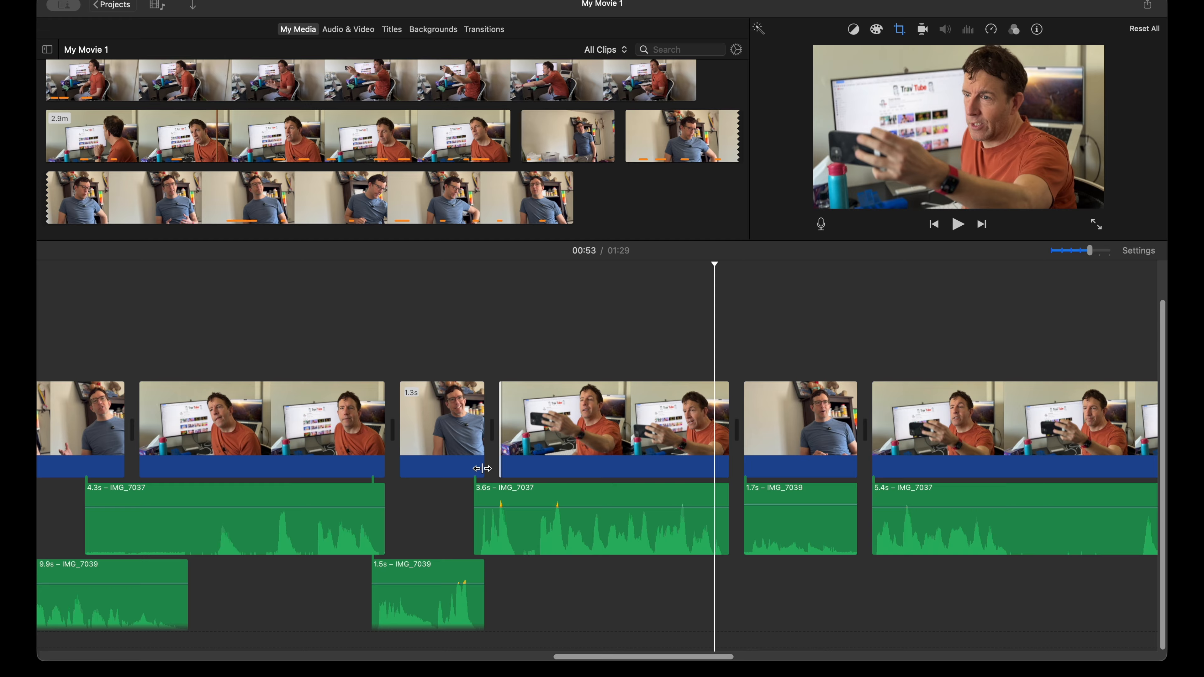
Step: Move the 1.7 s blue-shirt audio earlier under the preceding orange-shirt clip, trim its video start to match, and play the cut
scroll(777, 550, "right", 5)
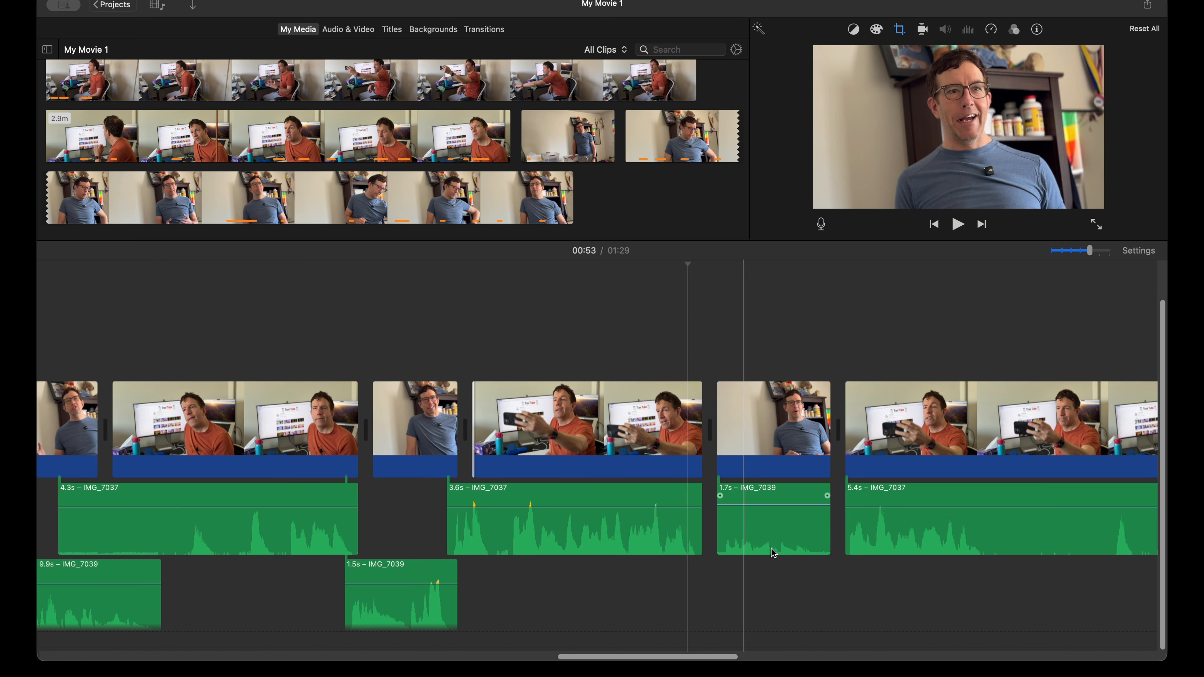
left_click_drag(697, 534, 662, 594)
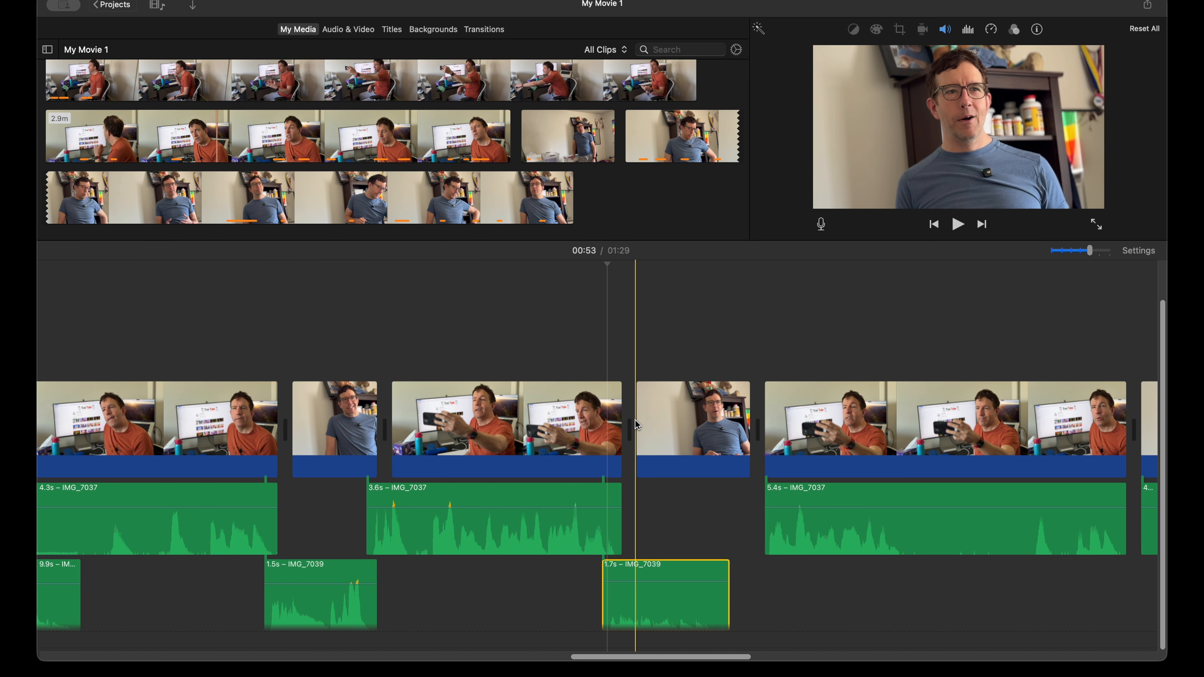
left_click_drag(638, 421, 659, 421)
scroll(692, 455, "right", 5)
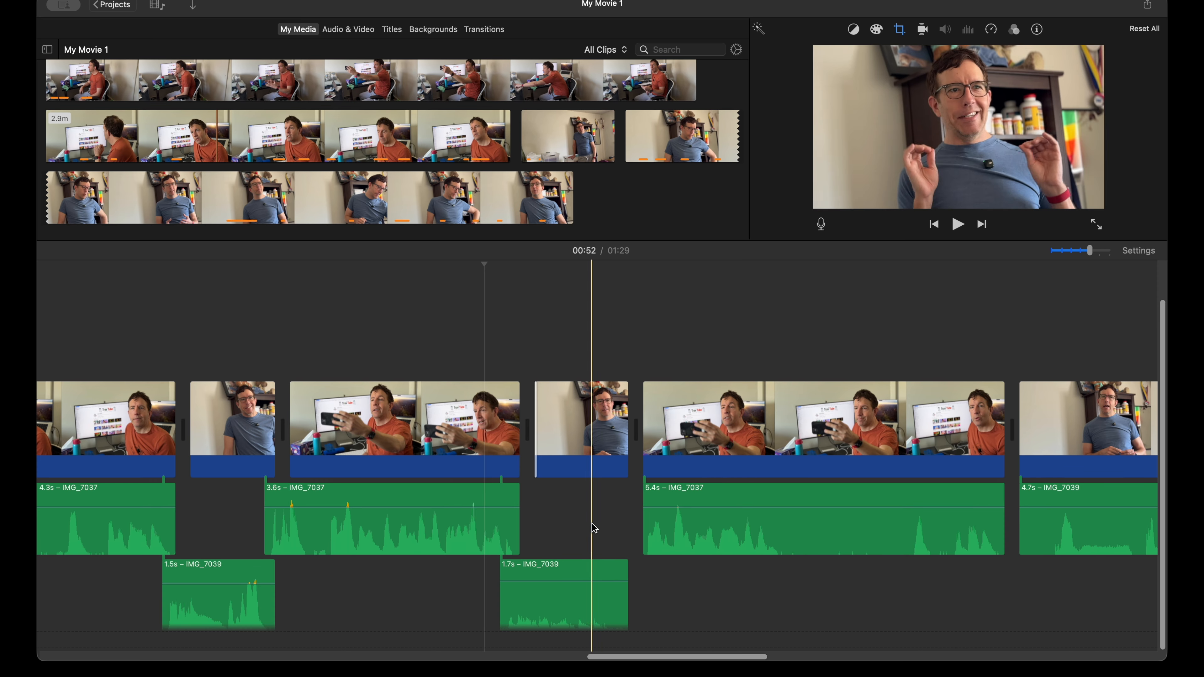
key("space")
key("space")
Step: Move the 5.4 s orange-shirt audio earlier under the preceding blue-shirt clip, trim its video start to match, and play on into the next clip
left_click_drag(715, 542, 674, 530)
left_click_drag(645, 450, 673, 451)
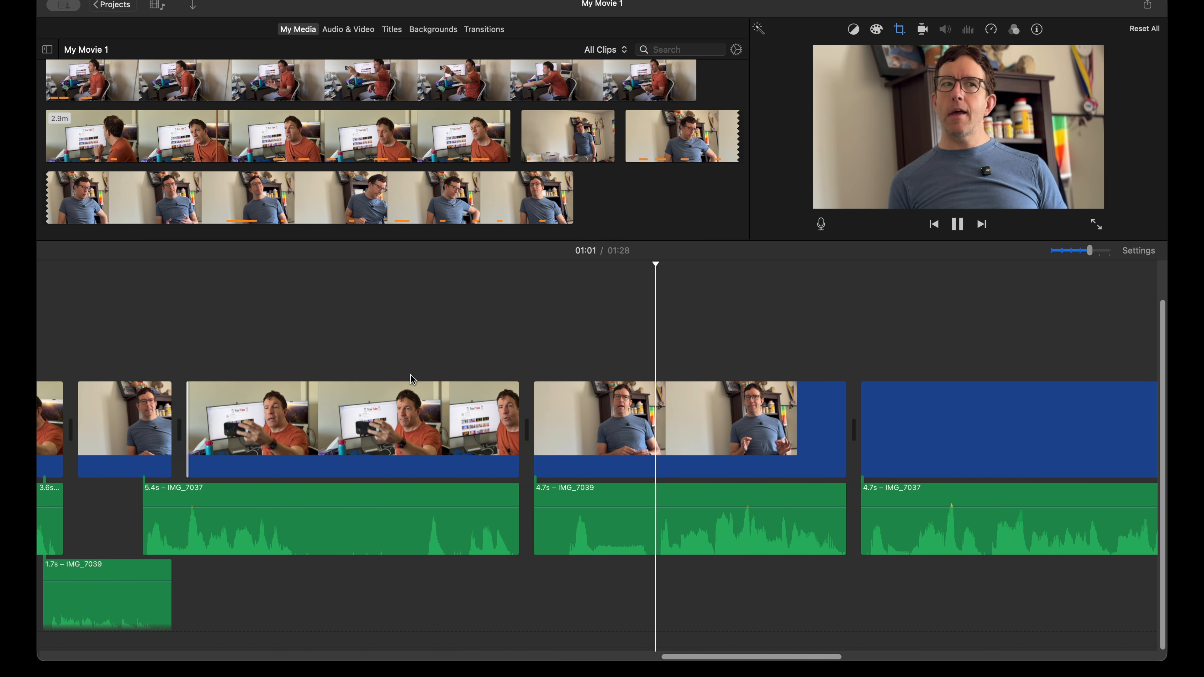
key("space")
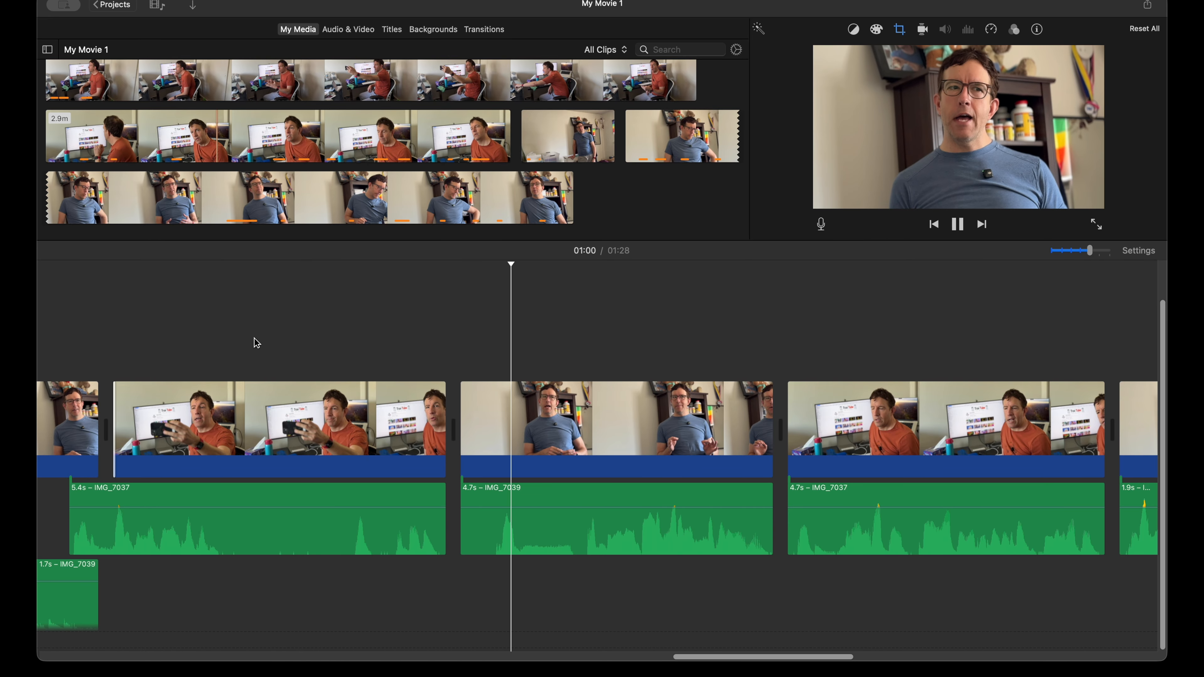
Step: Move the 4.7 s orange-shirt audio earlier under the preceding blue-shirt clip, trim its video start to 4.5 s, and play the cut
scroll(417, 362, "right", 5)
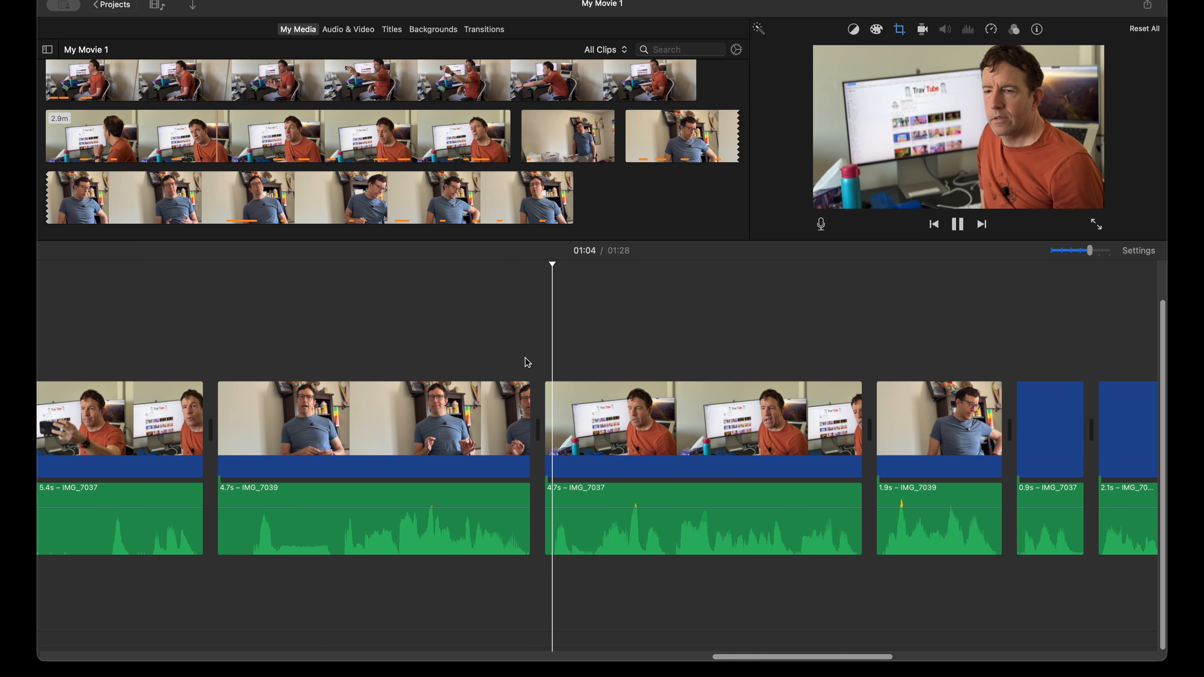
left_click_drag(704, 552, 651, 609)
left_click_drag(549, 442, 566, 442)
key("space")
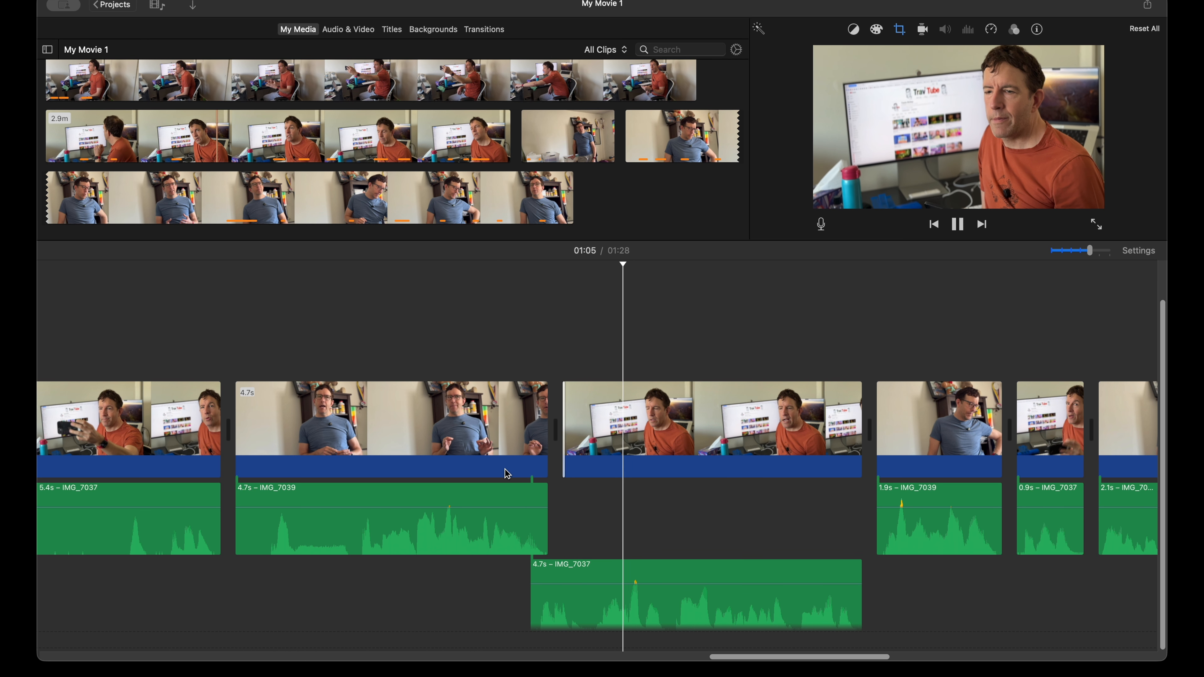
Step: Move the 1.9 s blue-shirt audio after the 4.5 s orange-shirt clip earlier under that clip, trim its video start to match, and play
scroll(507, 474, "right", 6)
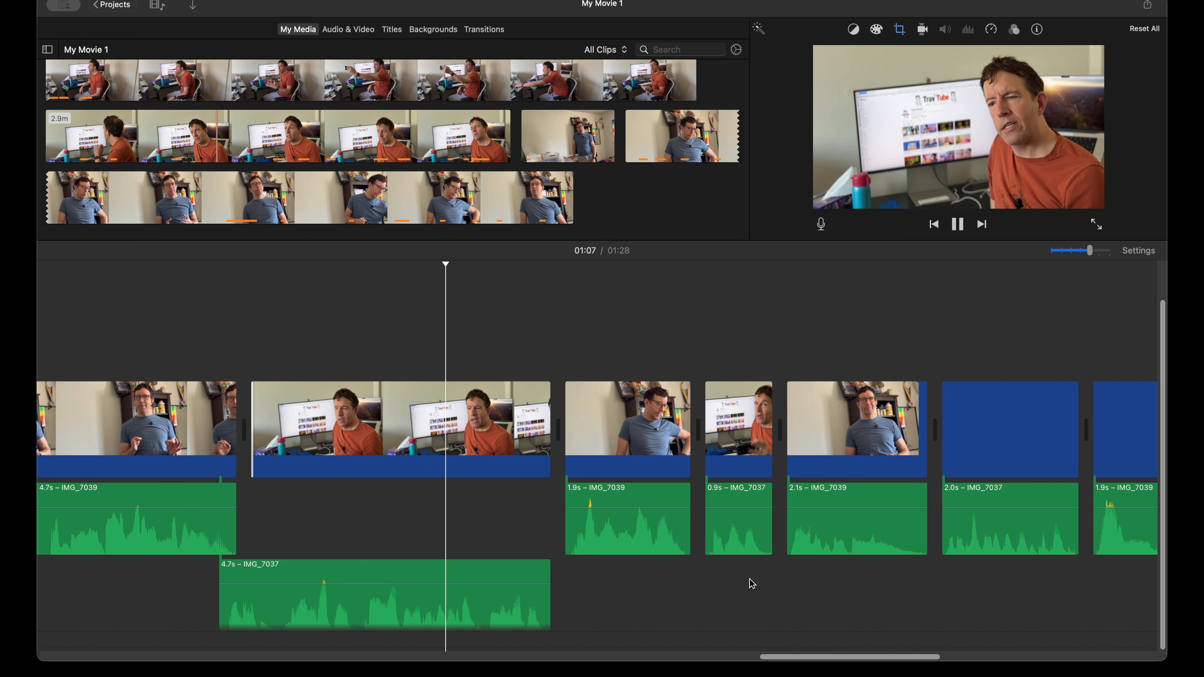
key("space")
left_click_drag(622, 537, 579, 535)
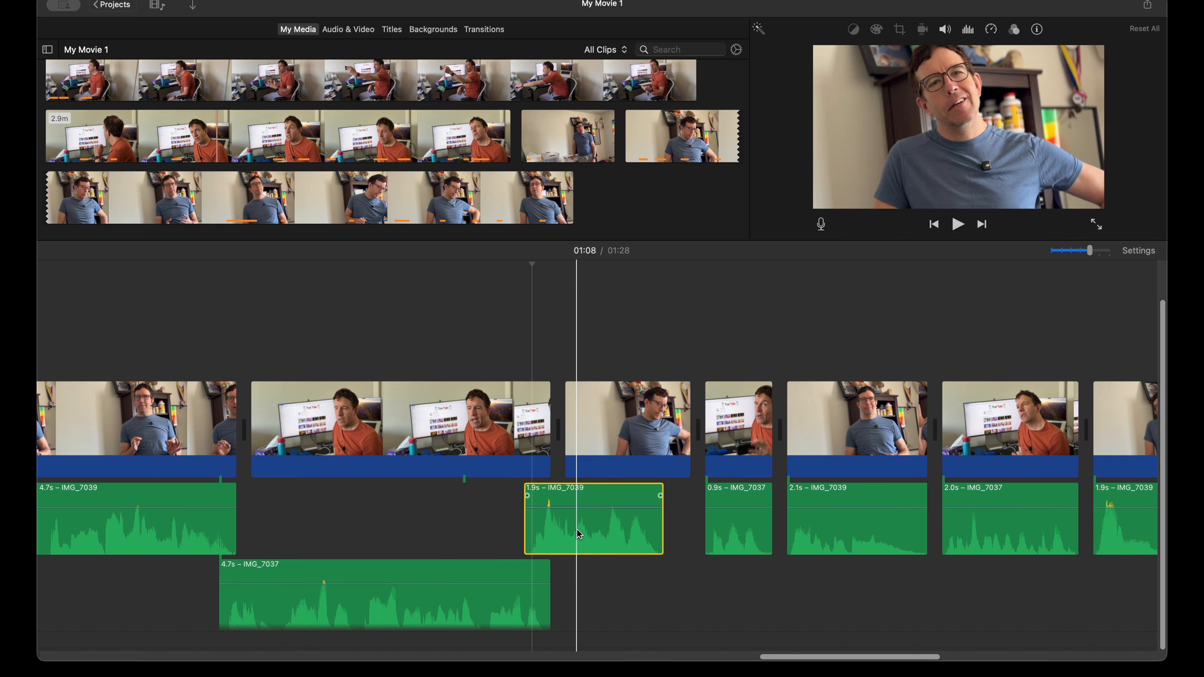
left_click_drag(567, 439, 593, 441)
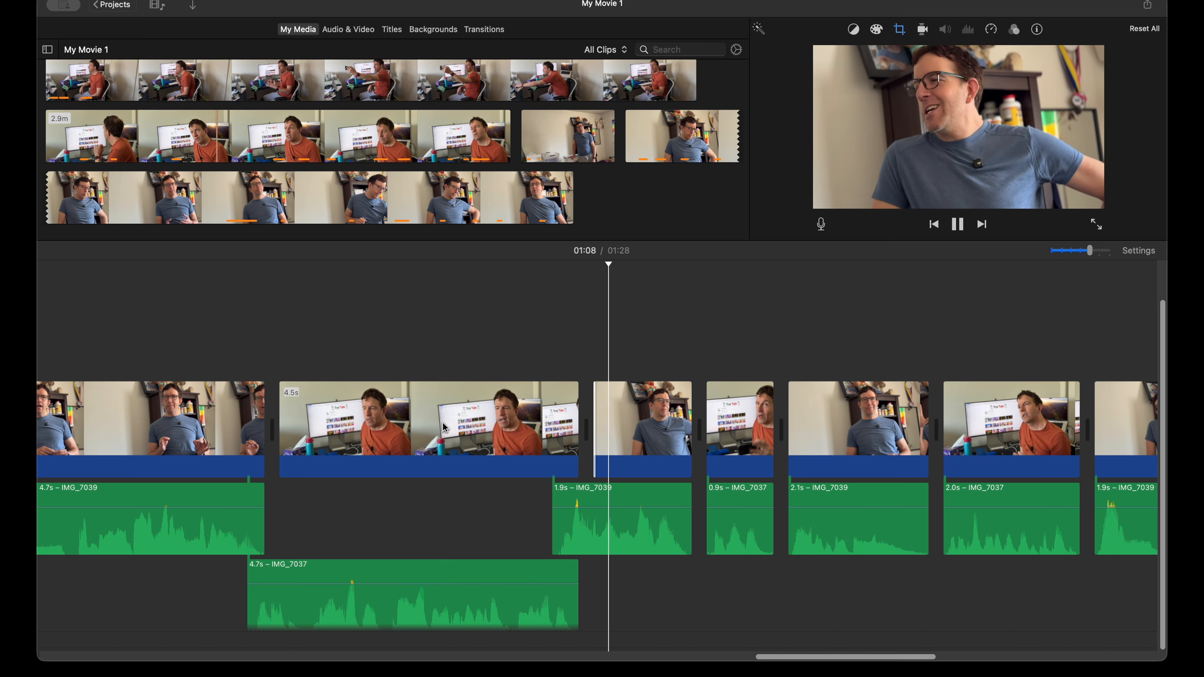
key("space")
Step: Move the 0.9 s orange-shirt and 2.1 s blue-shirt audio earlier under their preceding clips, trim both video starts to match, and play
left_click_drag(740, 541, 713, 617)
left_click_drag(708, 429, 735, 427)
left_click(843, 537)
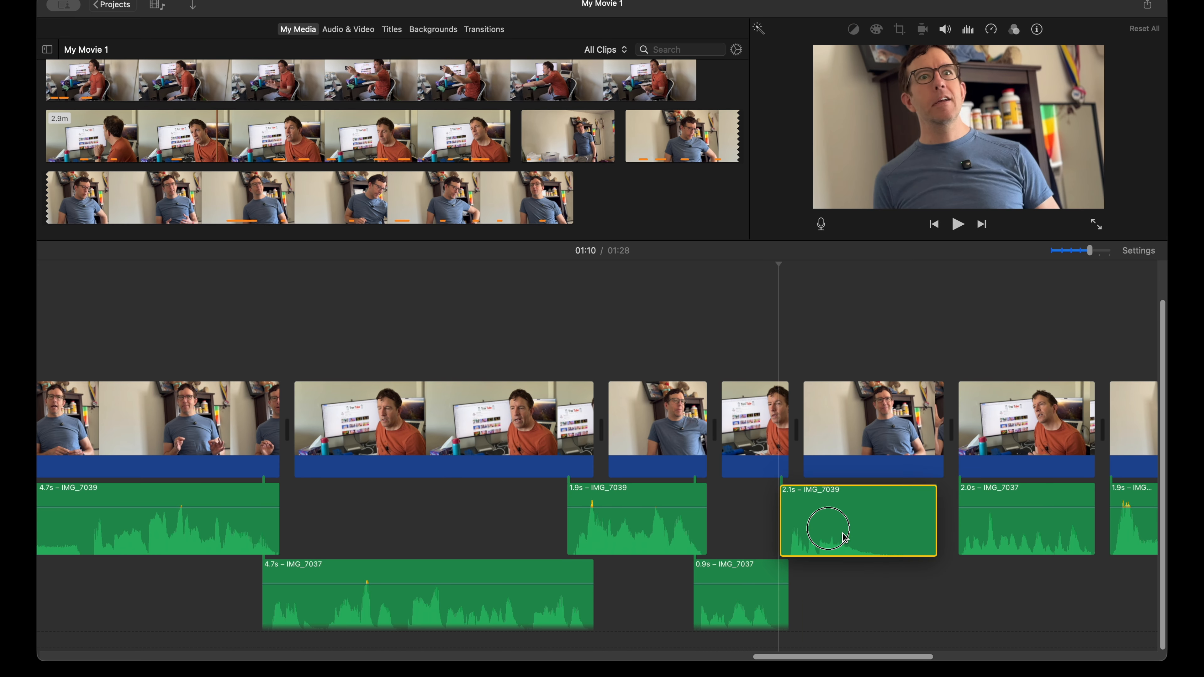
left_click_drag(845, 536, 831, 540)
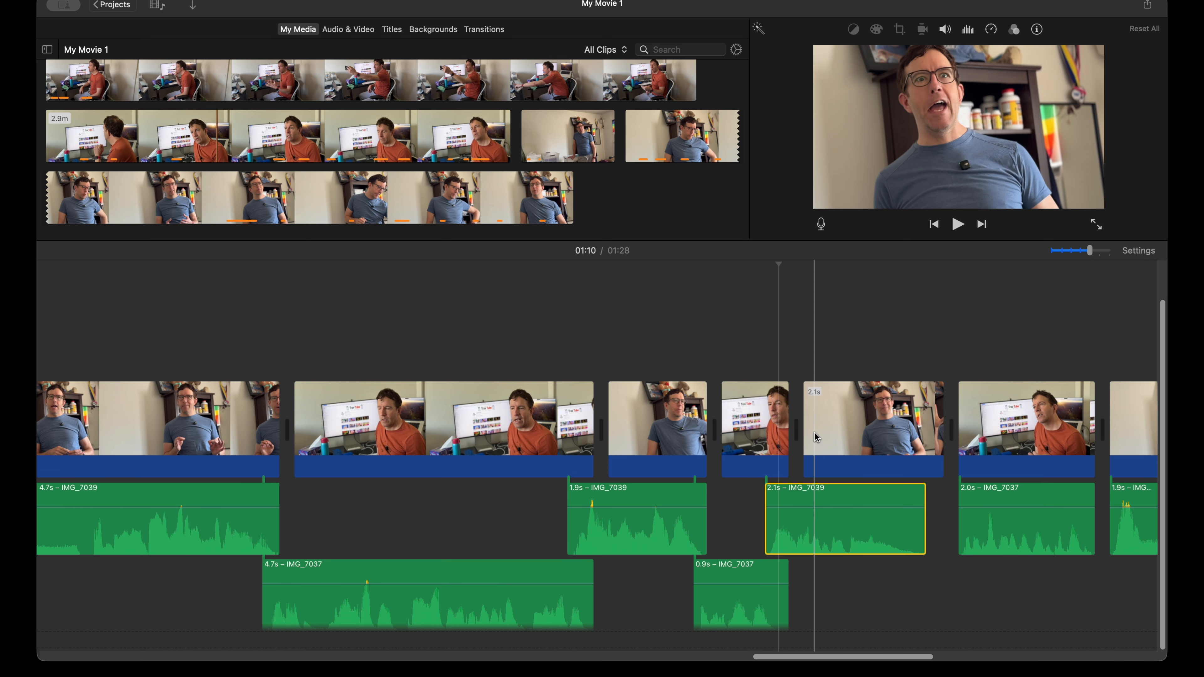
left_click_drag(805, 426, 824, 426)
key("space")
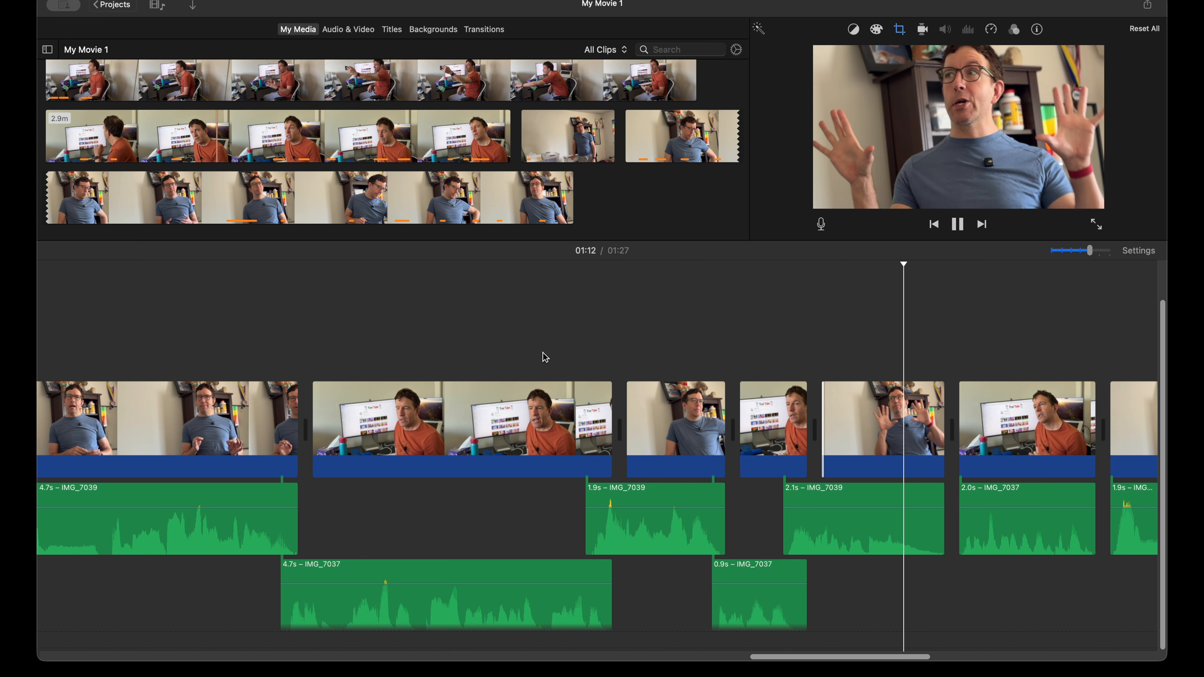
Step: Move the 1.9 s blue-shirt audio earlier under the preceding 2.0 s orange-shirt clip, trim its video start to 1.6 s, and play the cut
scroll(585, 423, "right", 5)
scroll(585, 423, "right", 3)
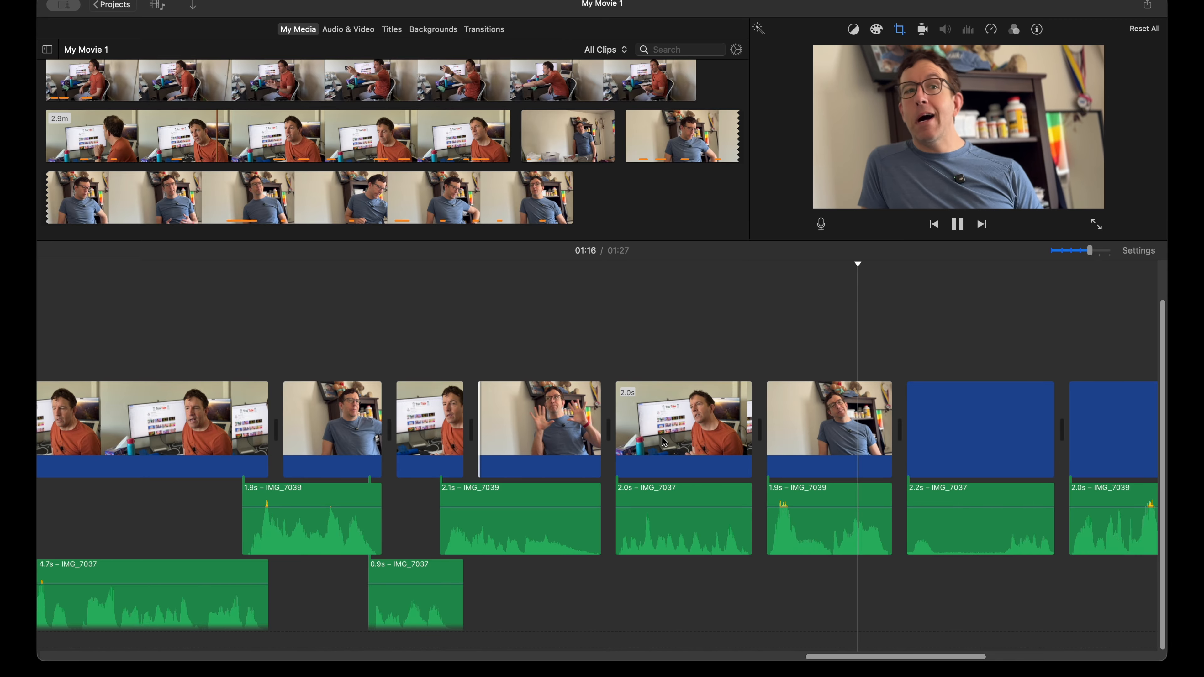
key("space")
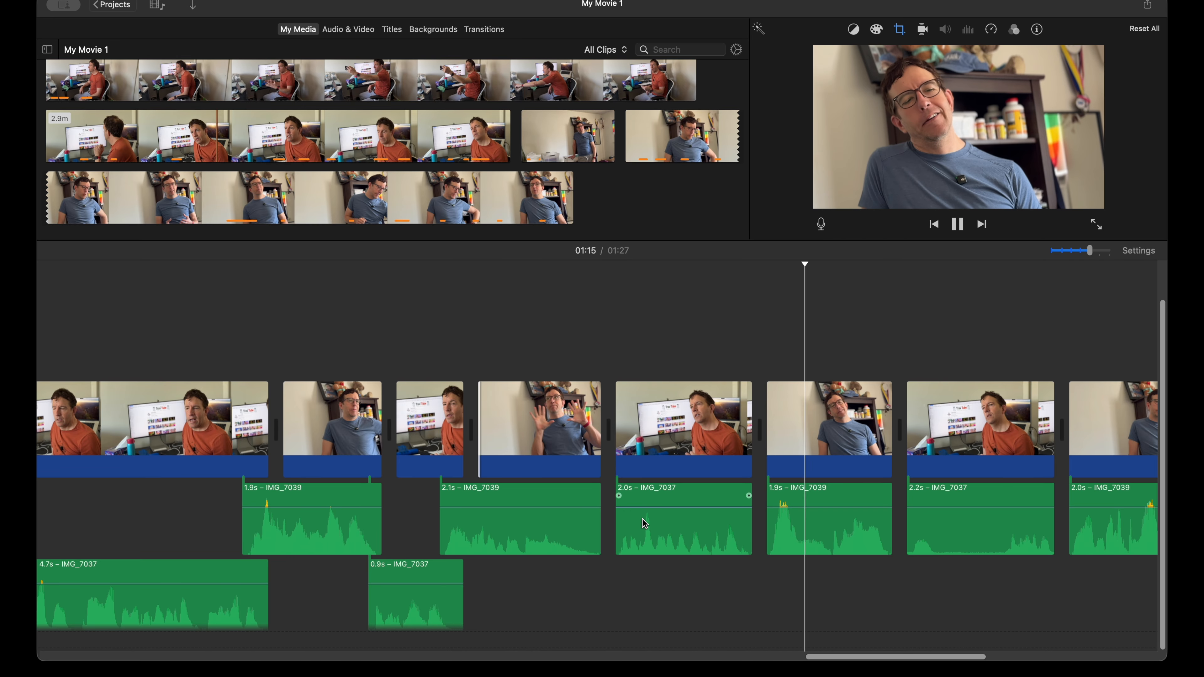
left_click_drag(801, 538, 794, 610)
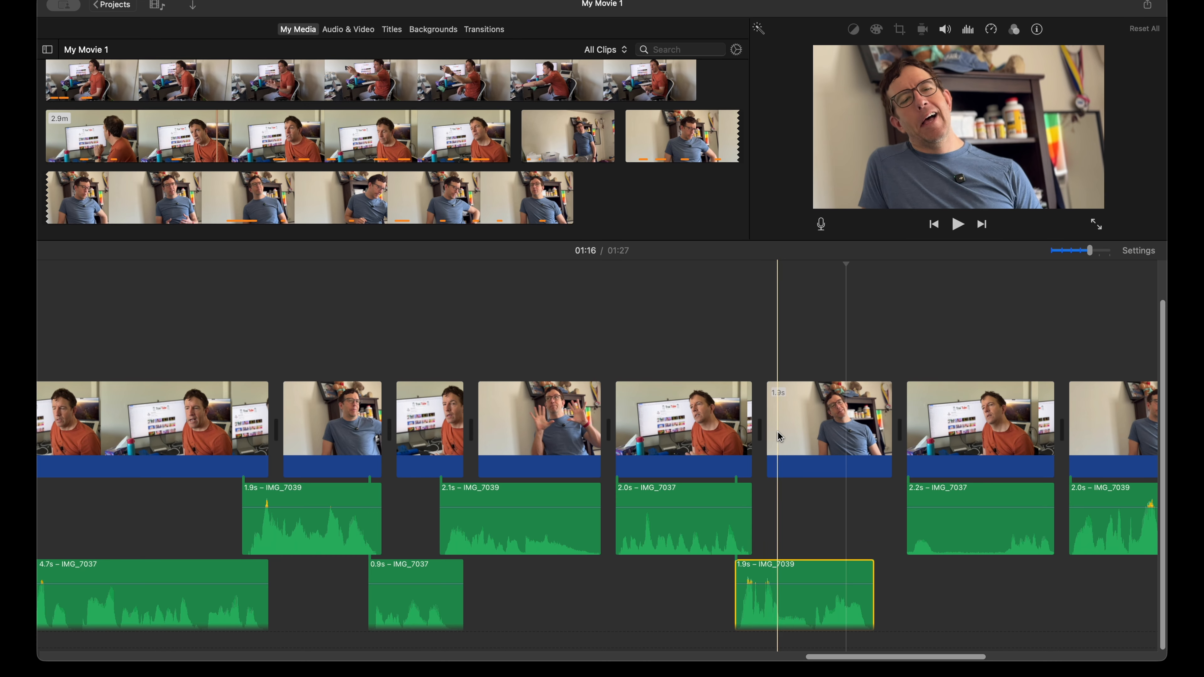
left_click_drag(771, 433, 779, 422)
key("space")
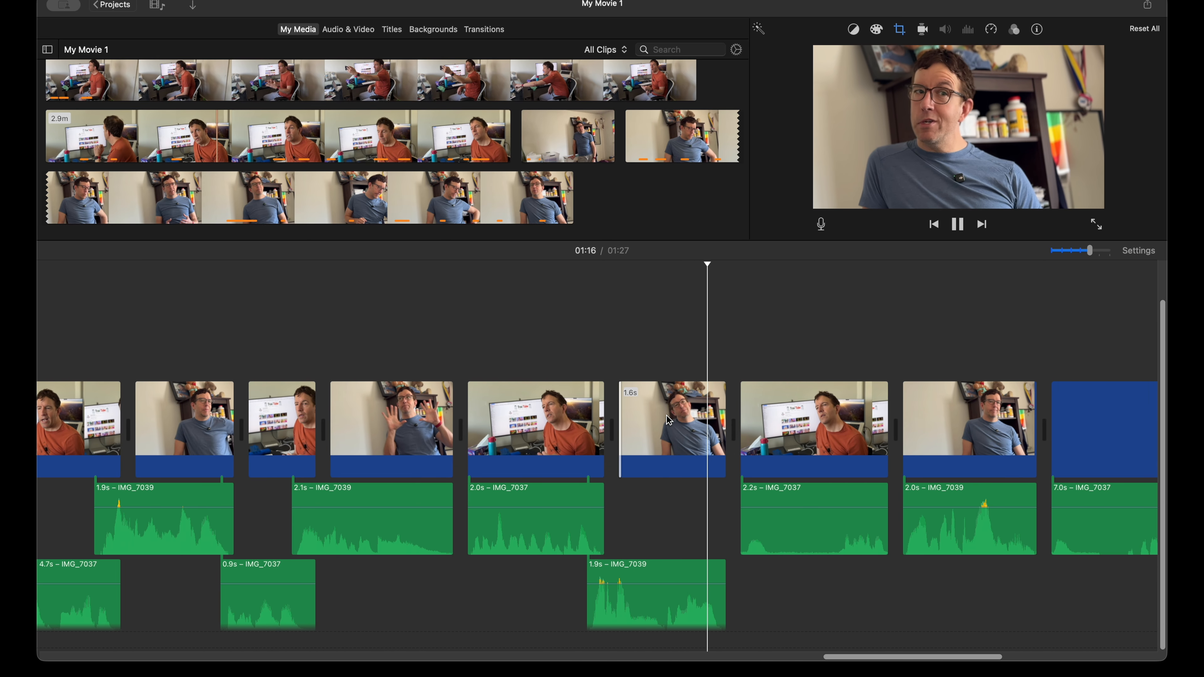
key("space")
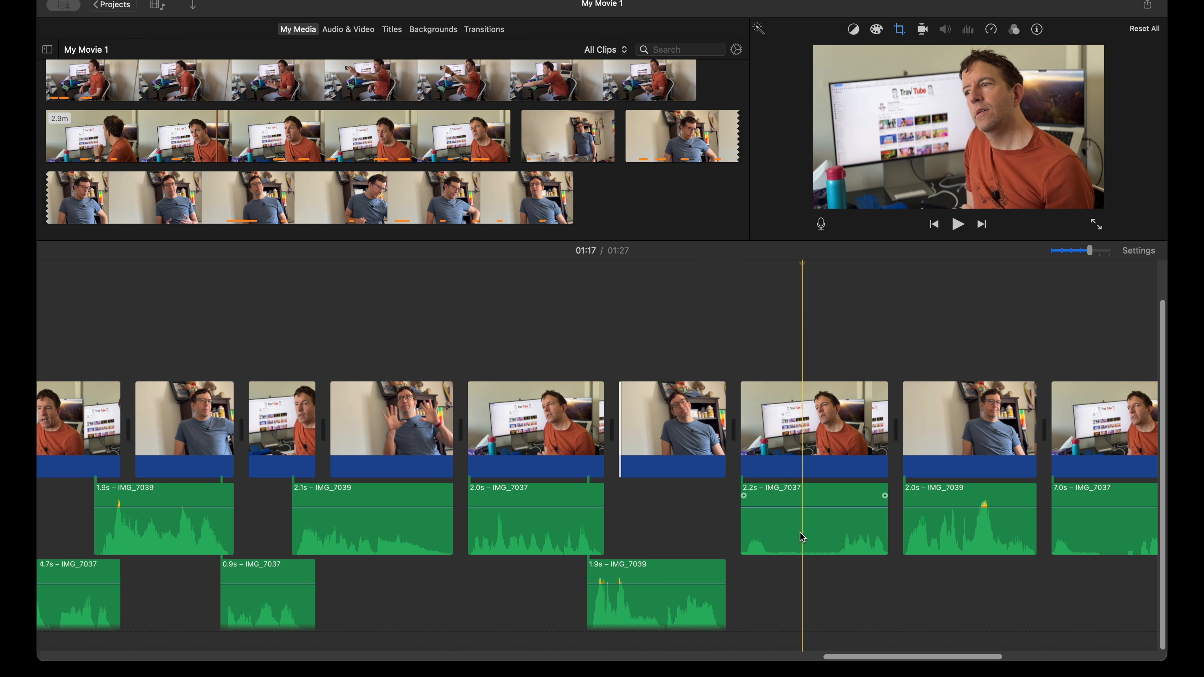
key("space")
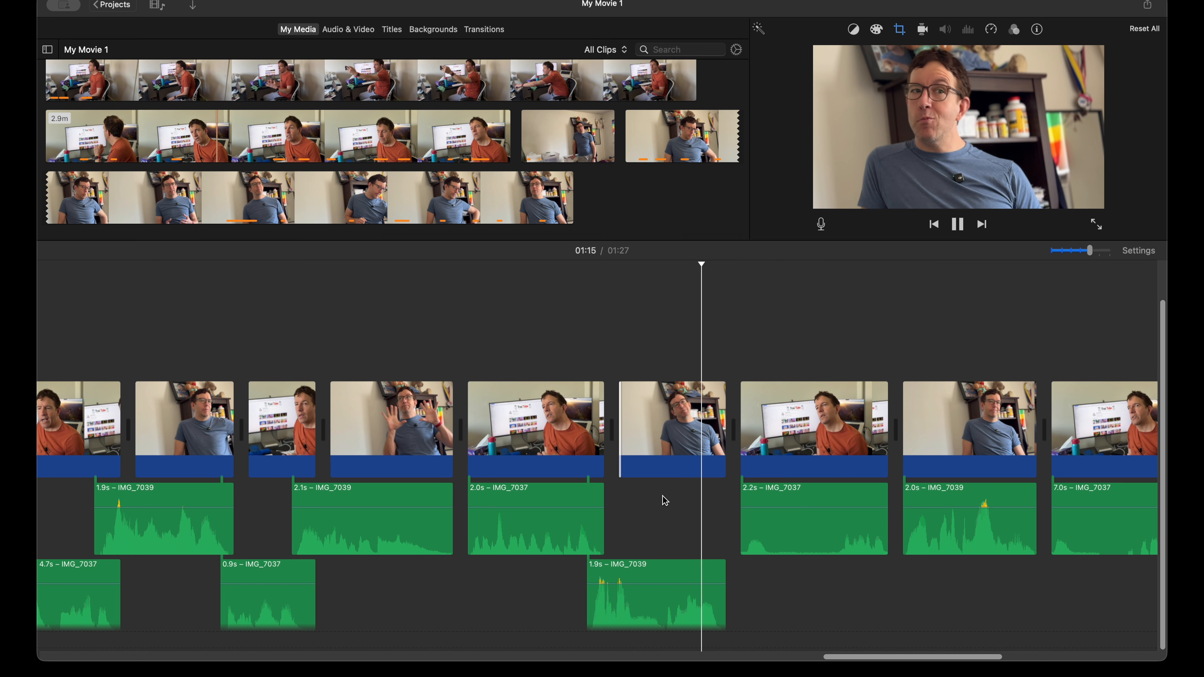
key("space")
Step: Move the 2.2 s orange-shirt audio earlier under the preceding blue-shirt clip, trim its video start to match, and play into the final 7.0 s clip
left_click_drag(800, 530, 779, 533)
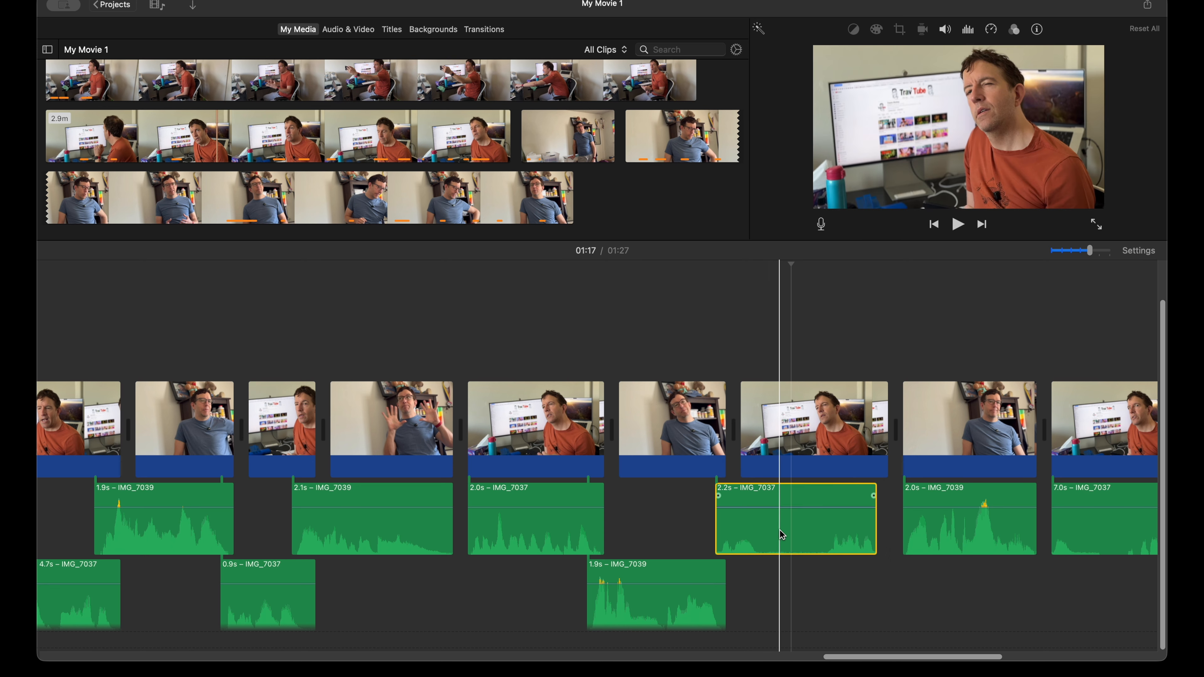
left_click_drag(742, 440, 754, 441)
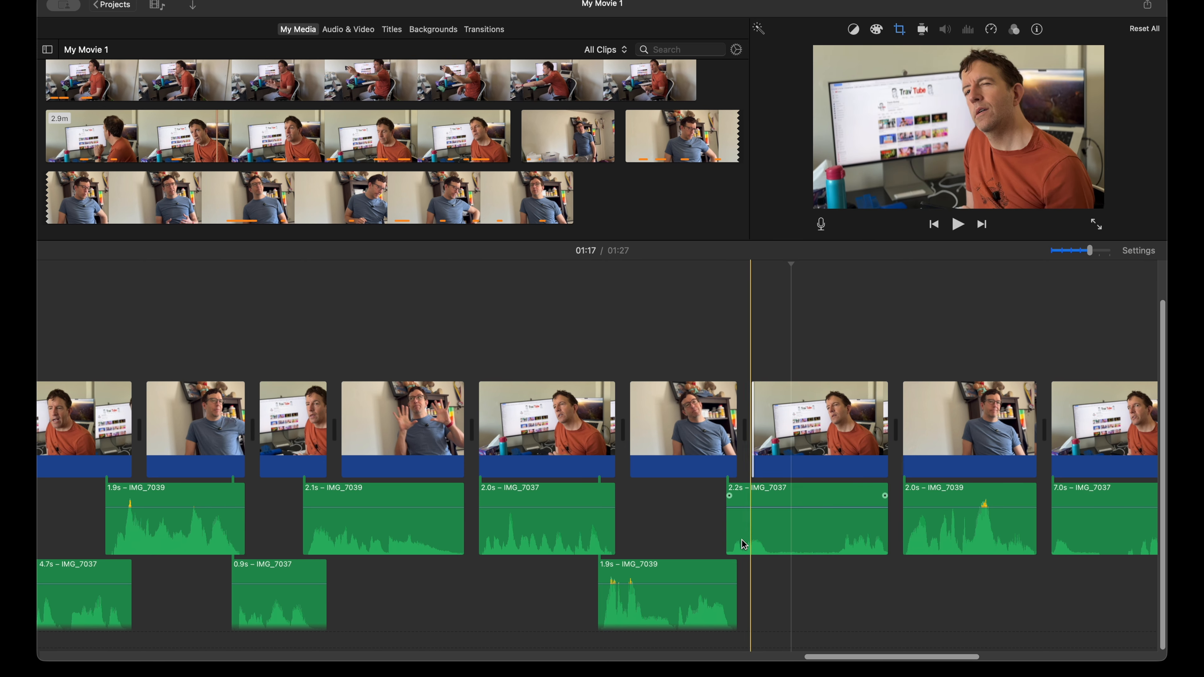
scroll(711, 535, "right", 5)
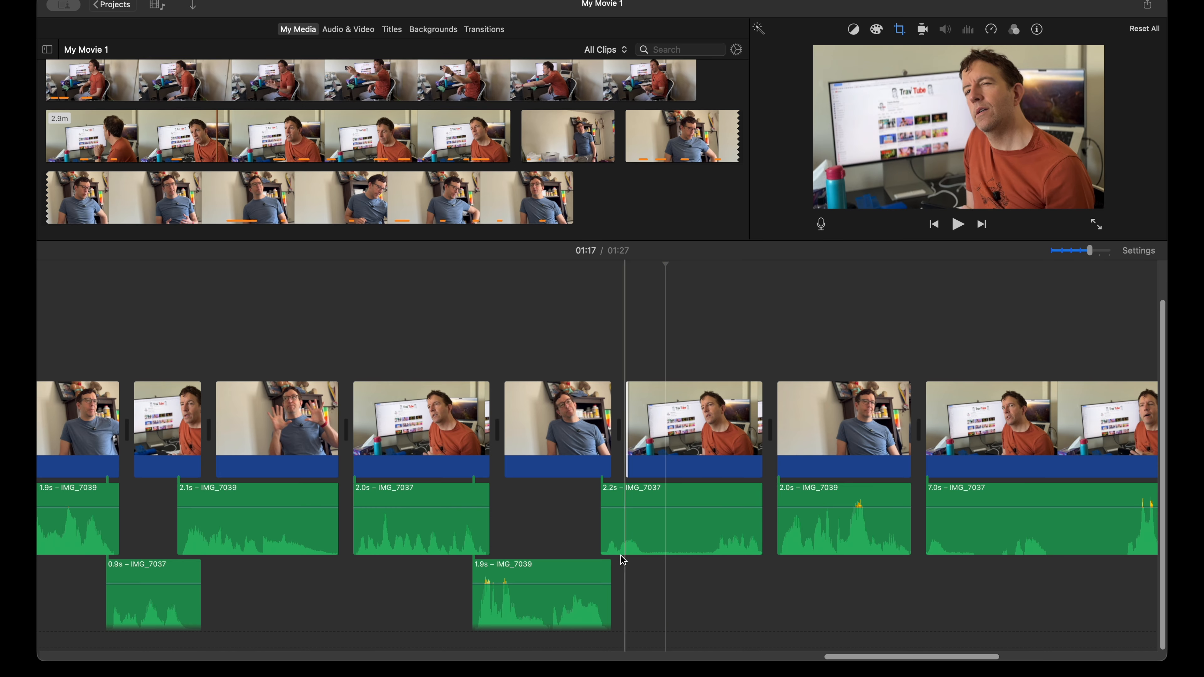
scroll(681, 531, "right", 2)
scroll(681, 531, "right", 2)
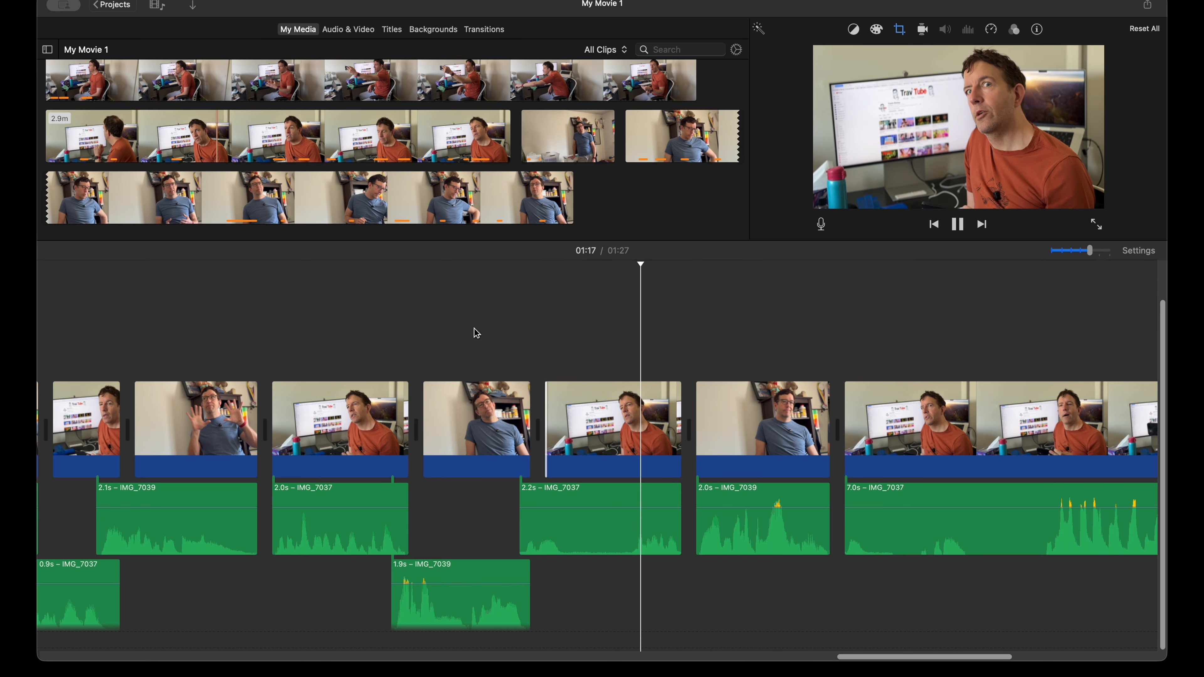
key("space")
key("space")
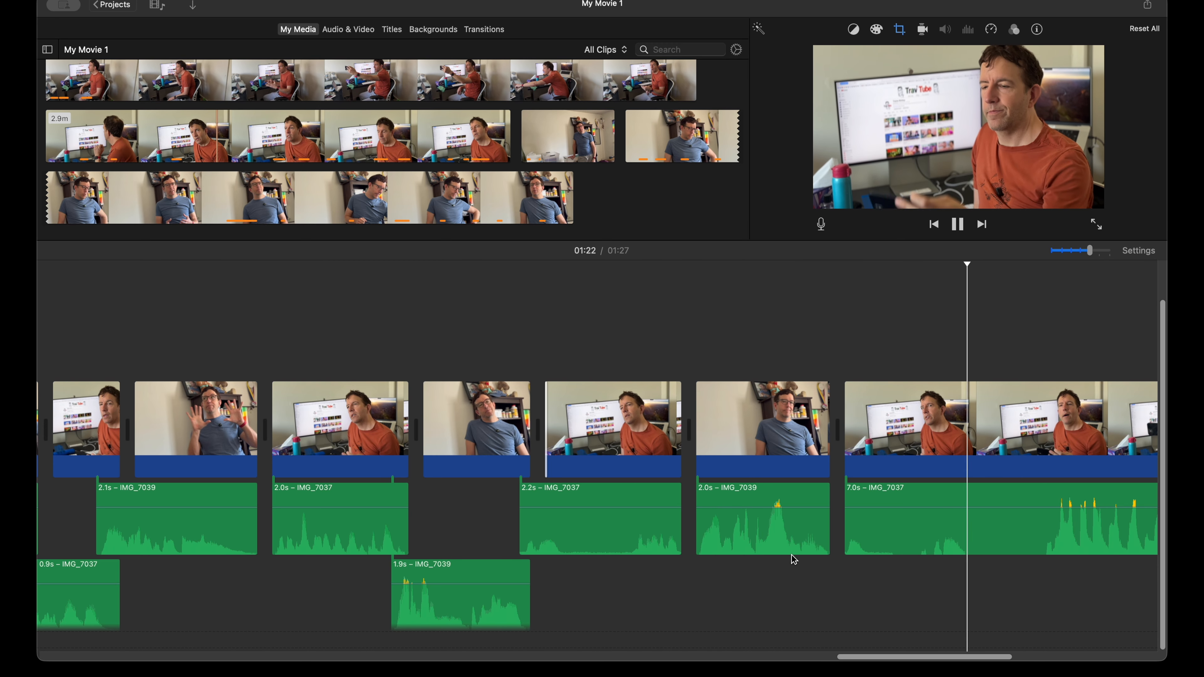
scroll(795, 559, "right", 5)
scroll(795, 559, "right", 4)
key("space")
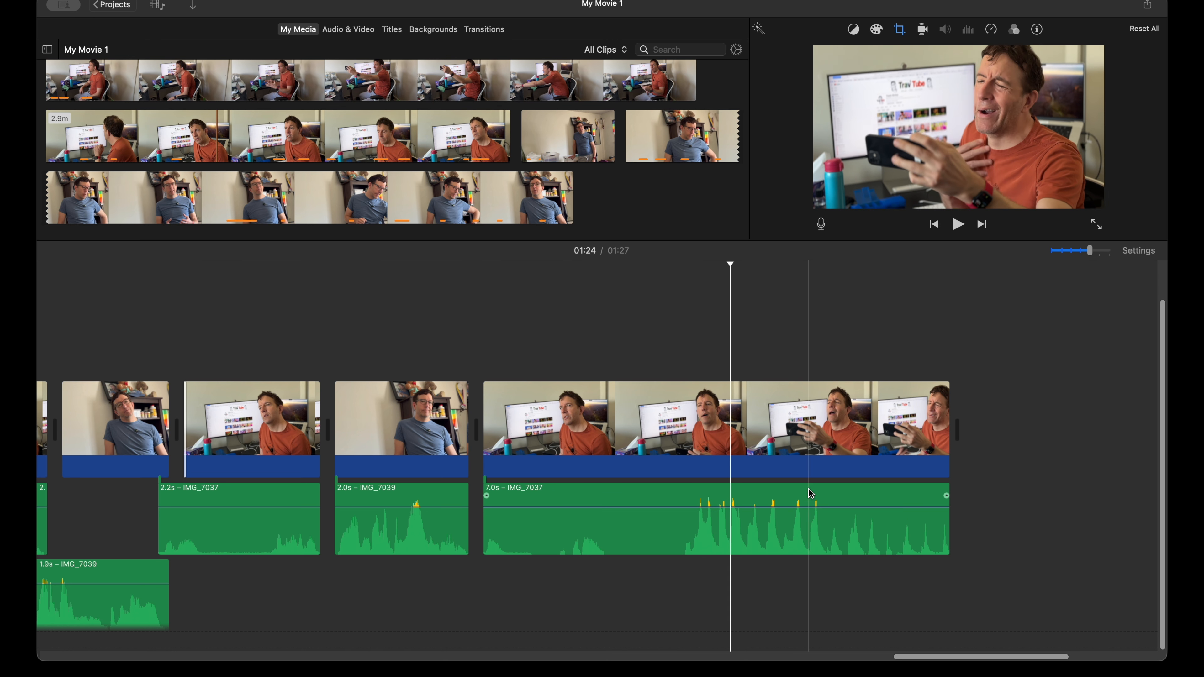
Step: Trim the video end of the final 7.0 s orange-shirt clip to just before the laughter, leaving its audio full length, and play the ending
left_click(712, 436)
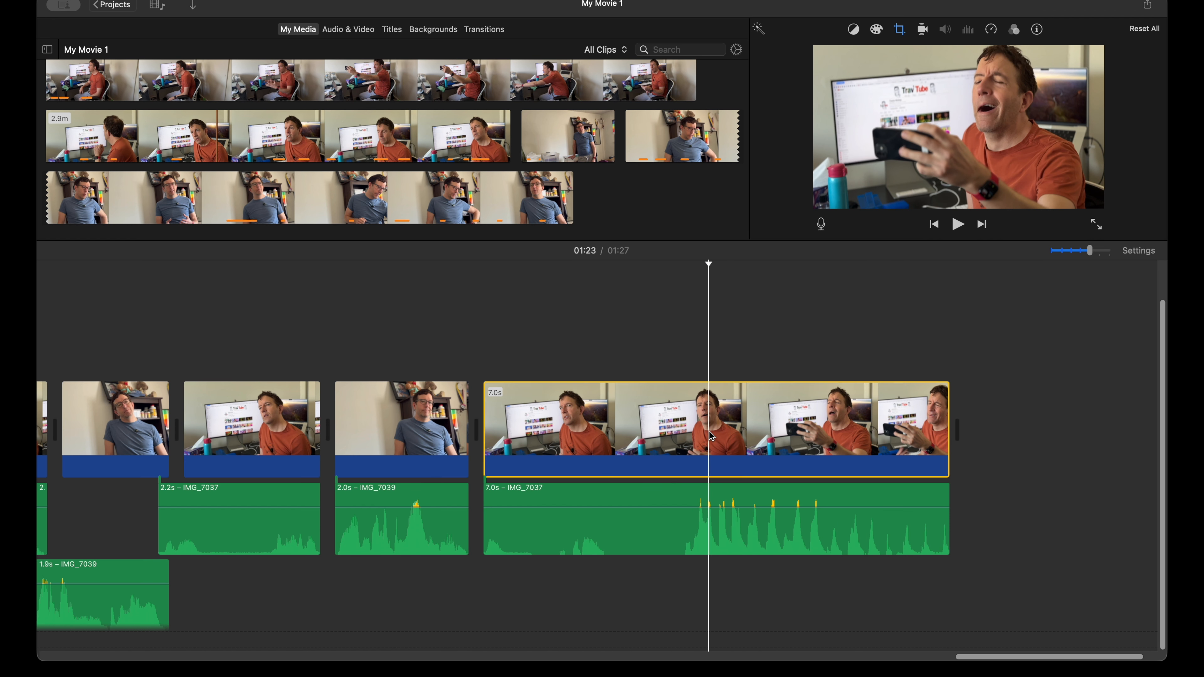
left_click_drag(952, 436, 709, 429)
key("space")
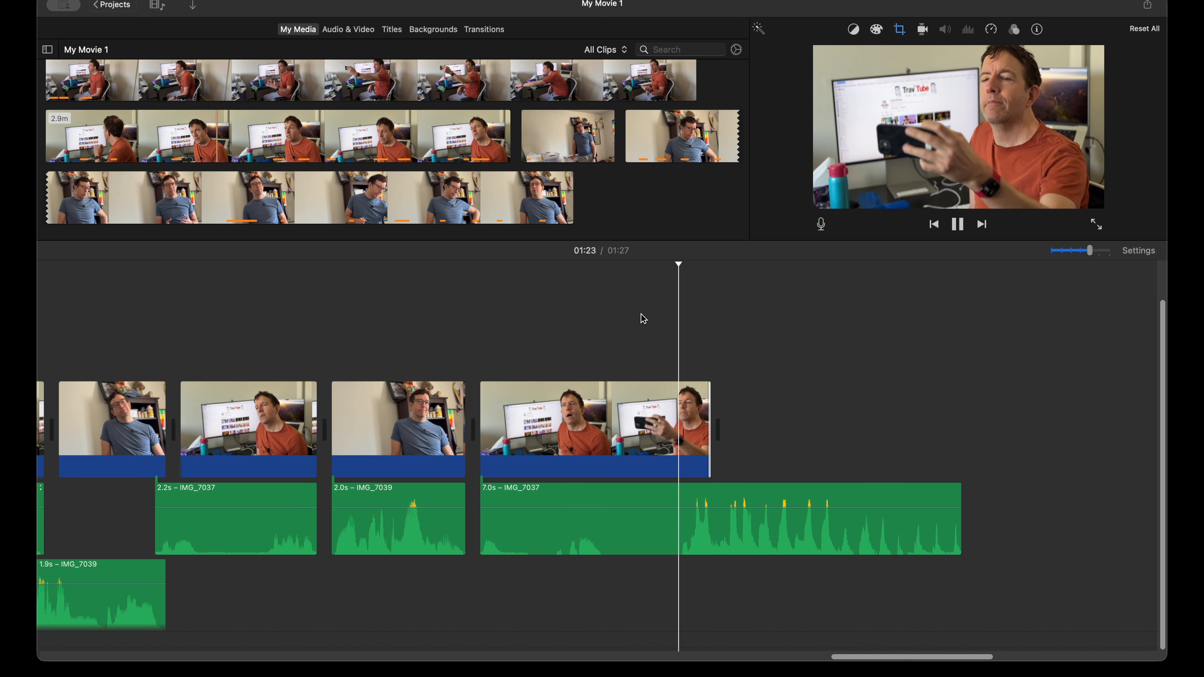
key("space")
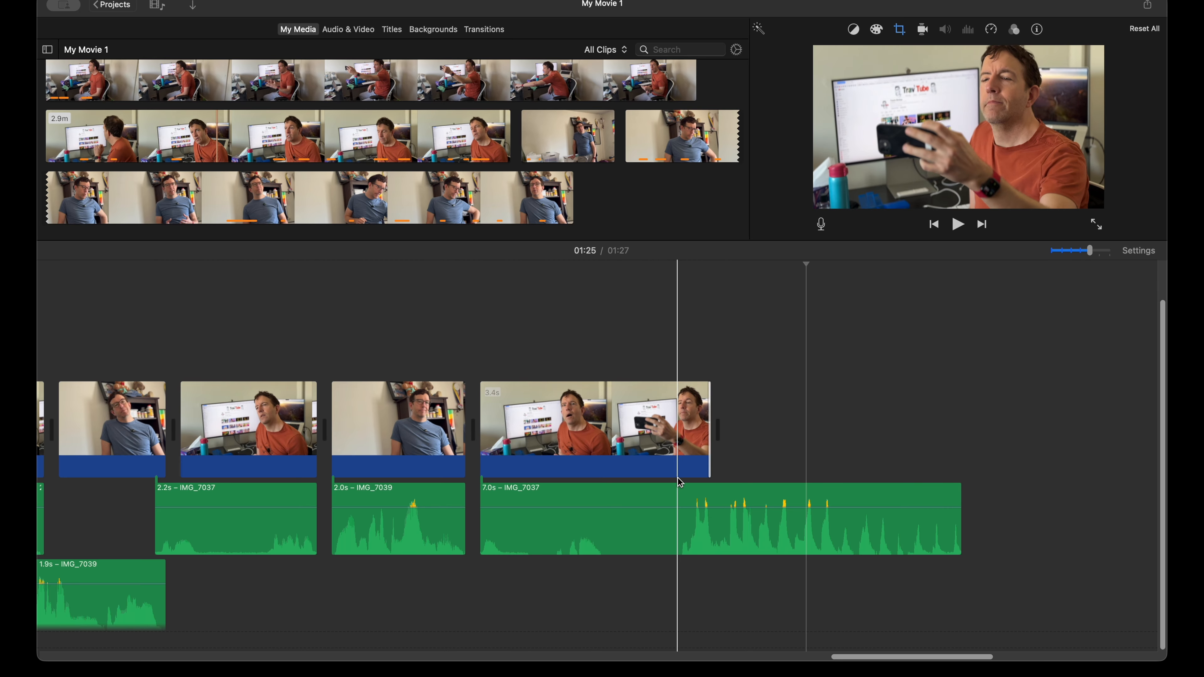
Step: Near the project's start, add a short fade-out to the 4.0 s IMG_7036 audio and fade-in to the 2.8 s IMG_7039 audio, and play the cut
scroll(680, 482, "left", 10)
scroll(680, 483, "left", 15)
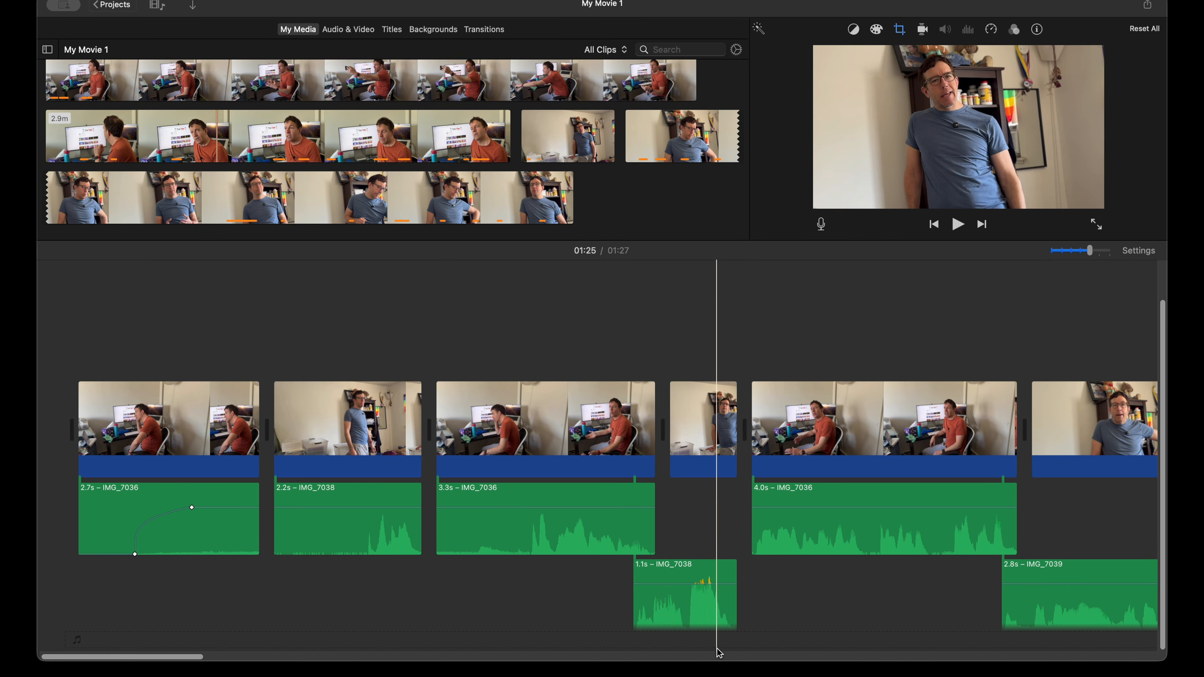
scroll(605, 616, "right", 5)
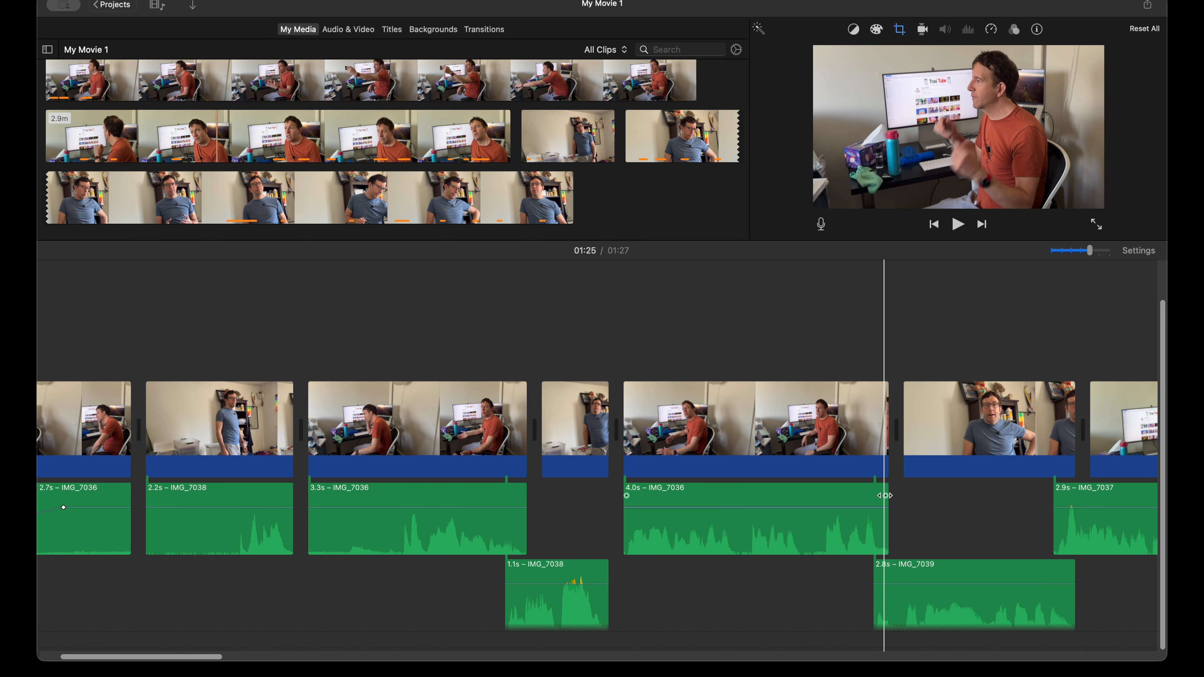
left_click_drag(886, 496, 873, 496)
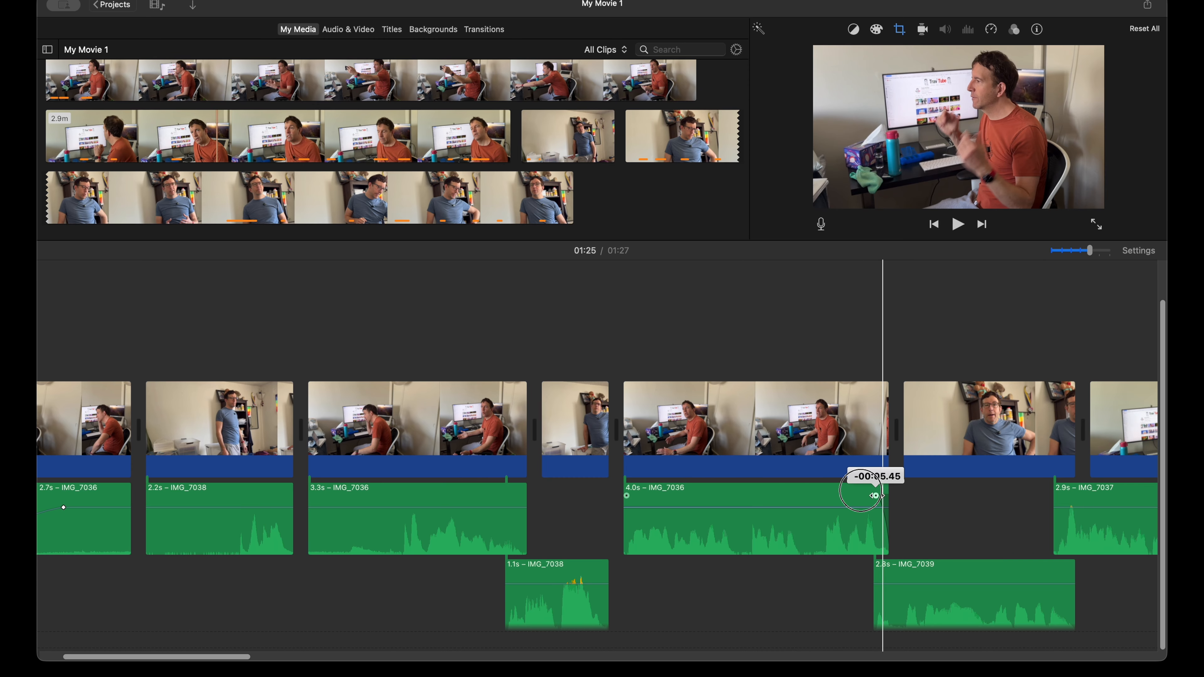
left_click_drag(874, 496, 876, 496)
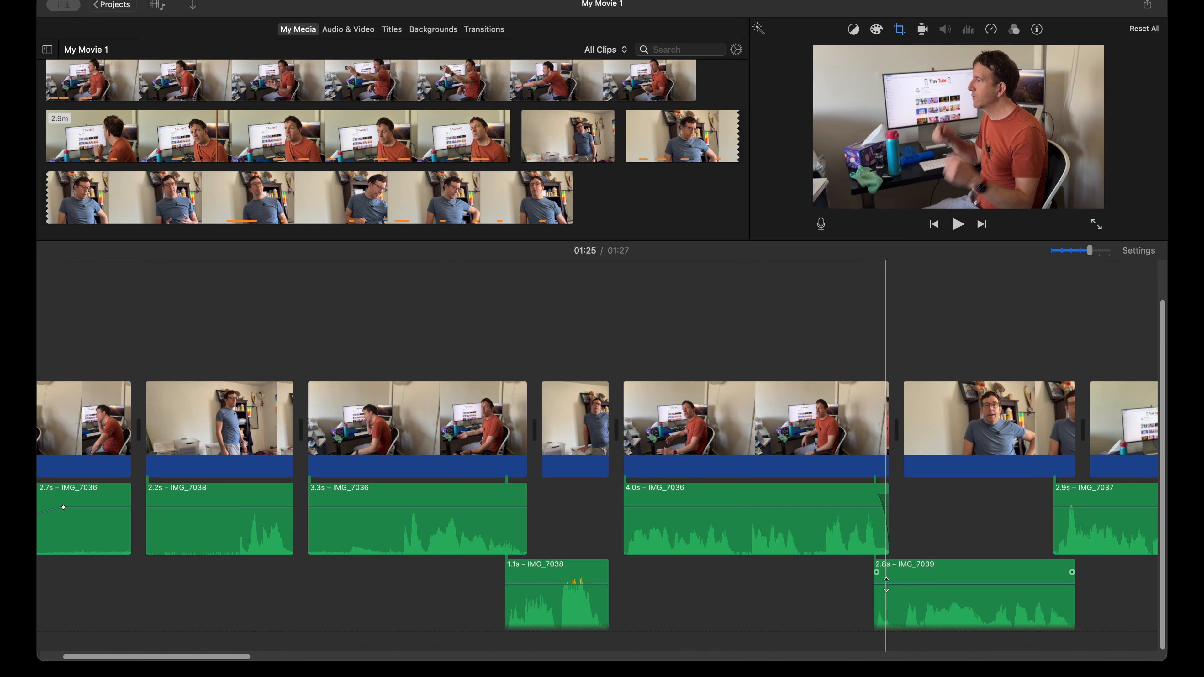
left_click_drag(877, 572, 882, 573)
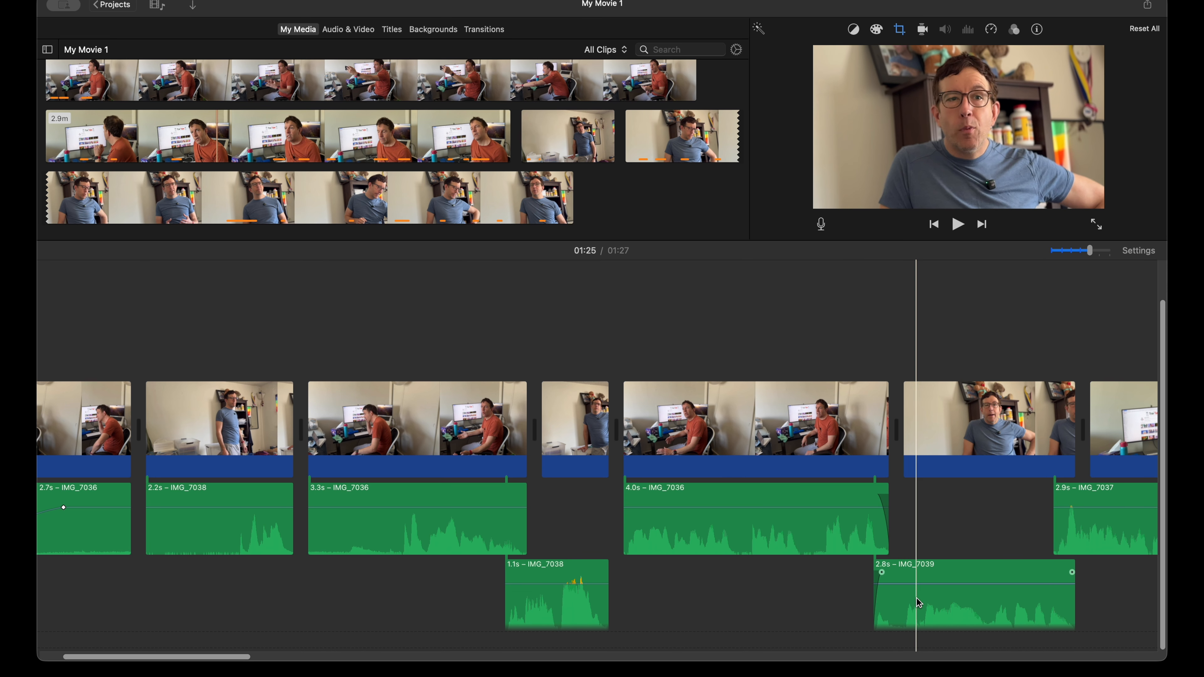
key("space")
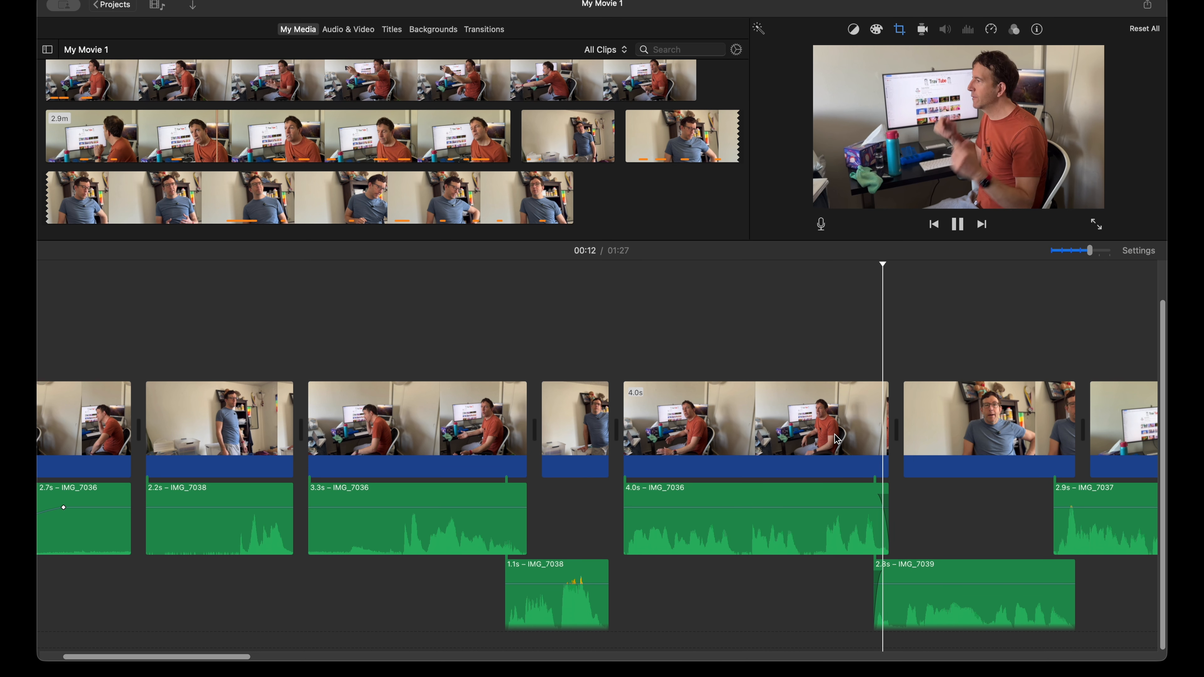
scroll(978, 559, "right", 4)
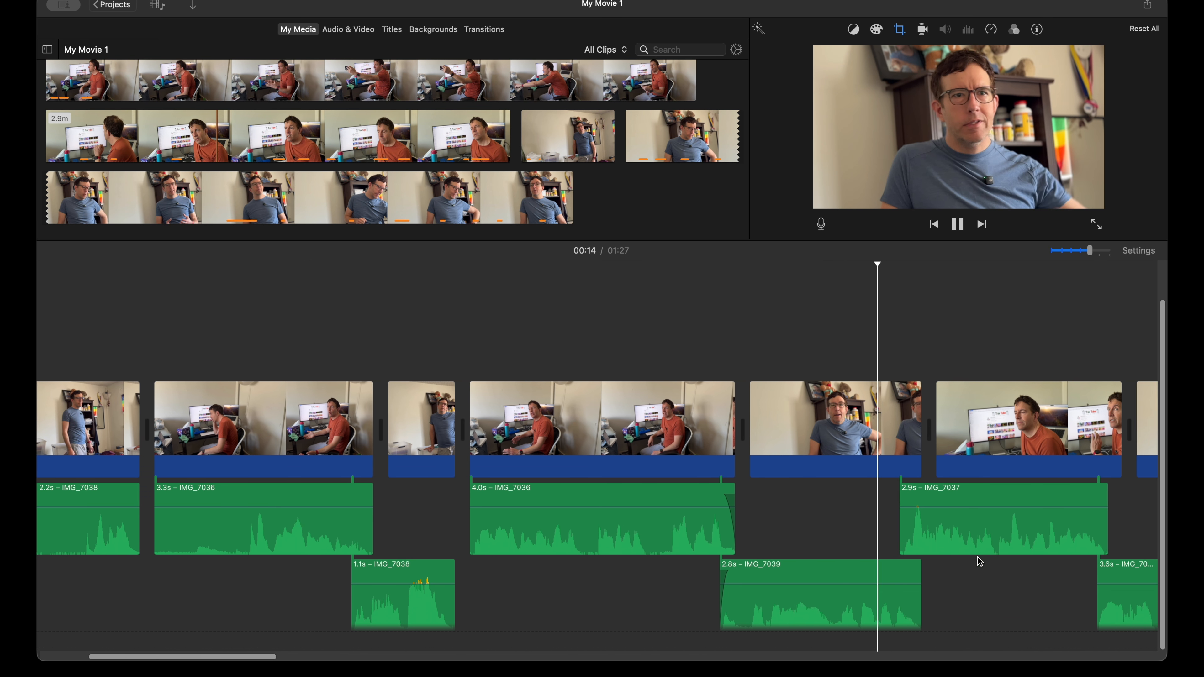
key("space")
Step: Fade out the 2.8 s IMG_7039 audio, fade the overlapping 2.9 s IMG_7037 audio in and out, and fade in the 3.6 s IMG_7039 audio
left_click_drag(855, 496, 858, 495)
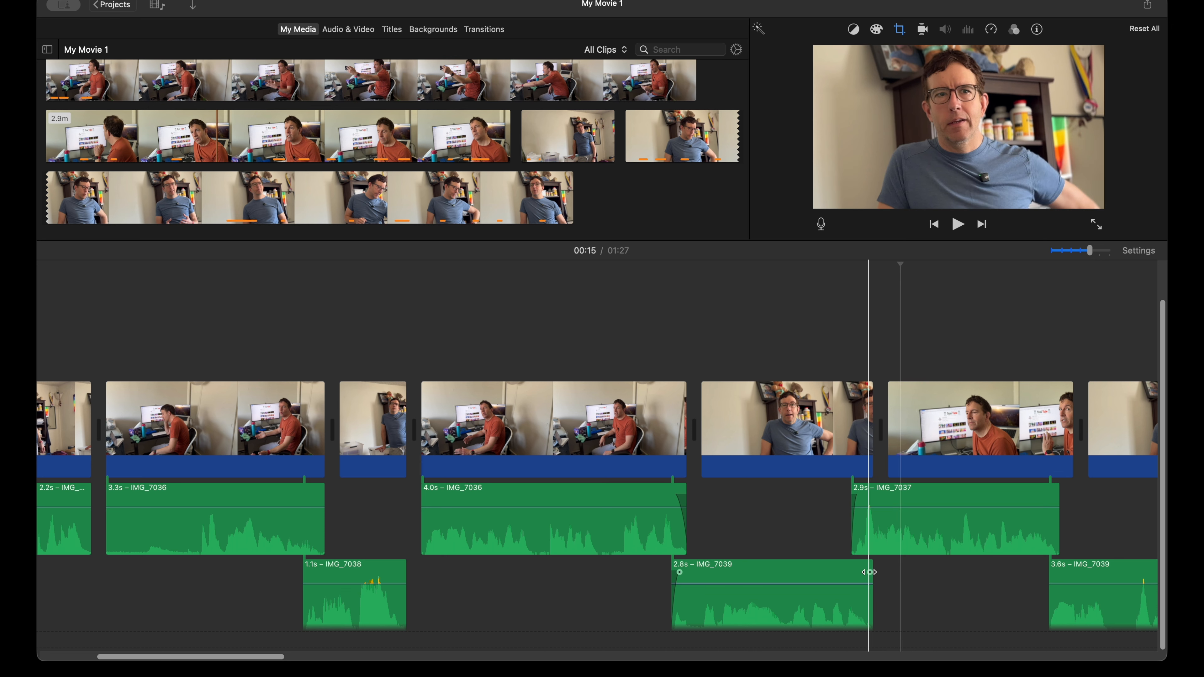
left_click_drag(869, 572, 862, 572)
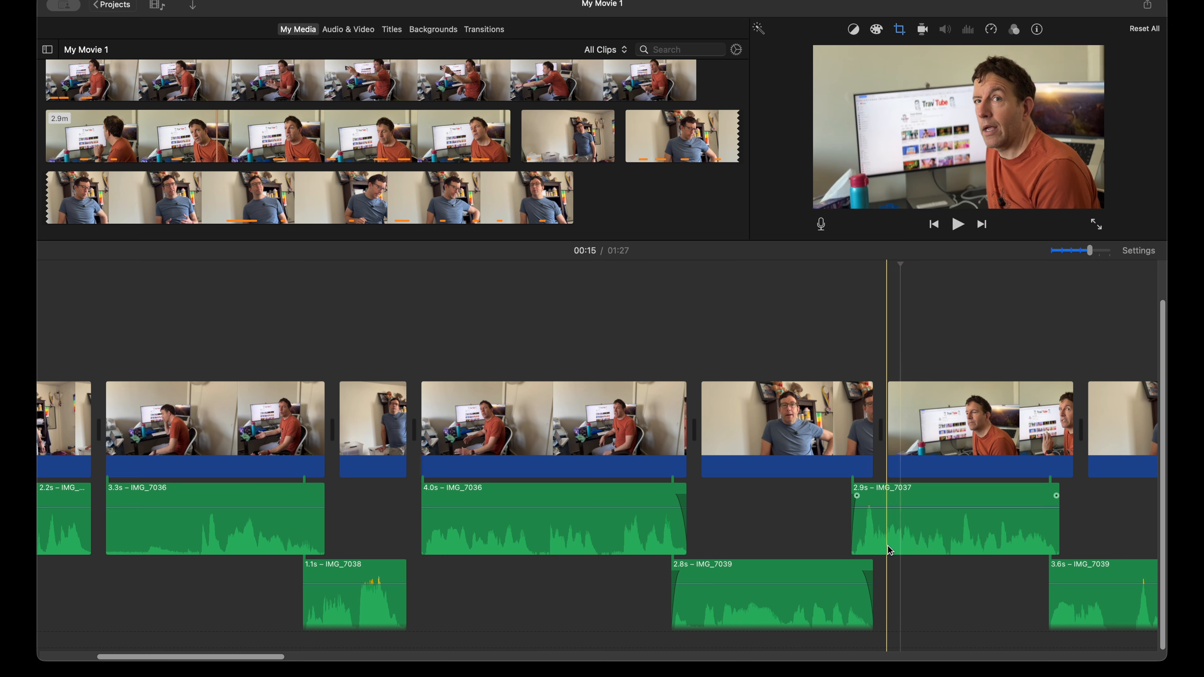
scroll(857, 593, "right", 5)
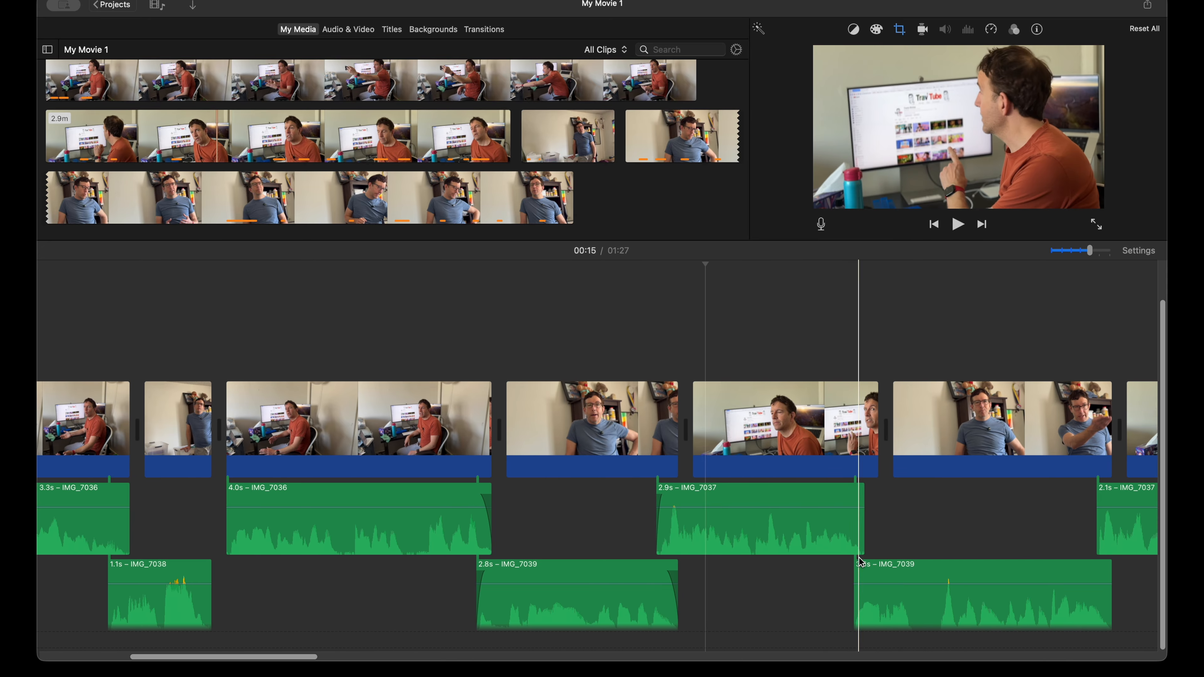
left_click_drag(861, 496, 855, 496)
left_click_drag(861, 573, 859, 572)
Step: Fade out the 3.6 s IMG_7039 audio, extend the next IMG_7037 audio's start to 2.3 s with fades at both ends, and fade in the following 2.6 s audio
scroll(820, 603, "right", 4)
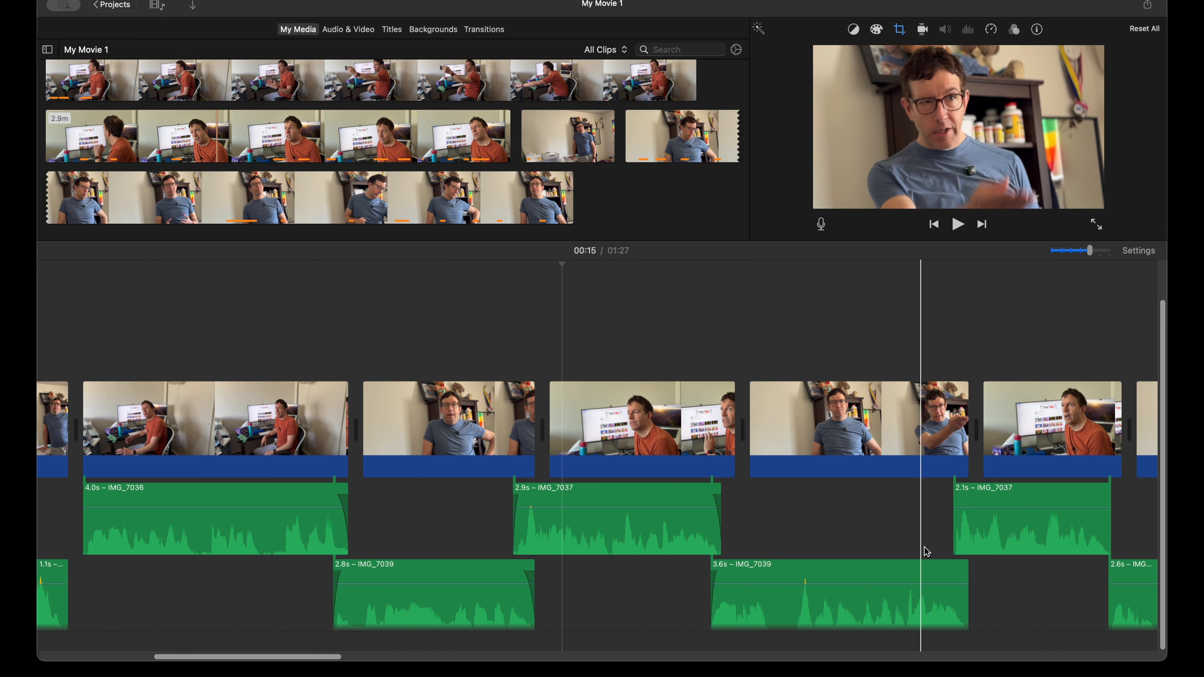
left_click_drag(965, 572, 960, 572)
mouse_move(956, 495)
left_mouse_down()
mouse_move(944, 495)
mouse_move(955, 495)
left_mouse_up()
left_click_drag(1104, 494, 1102, 496)
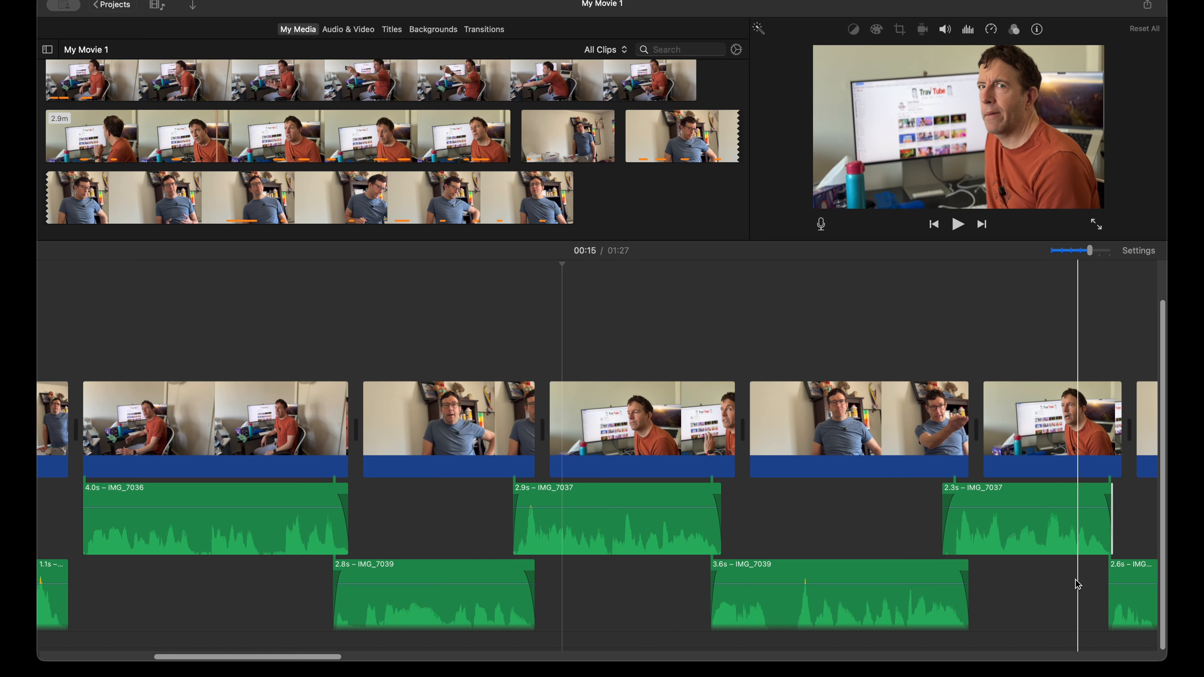
scroll(1078, 585, "right", 10)
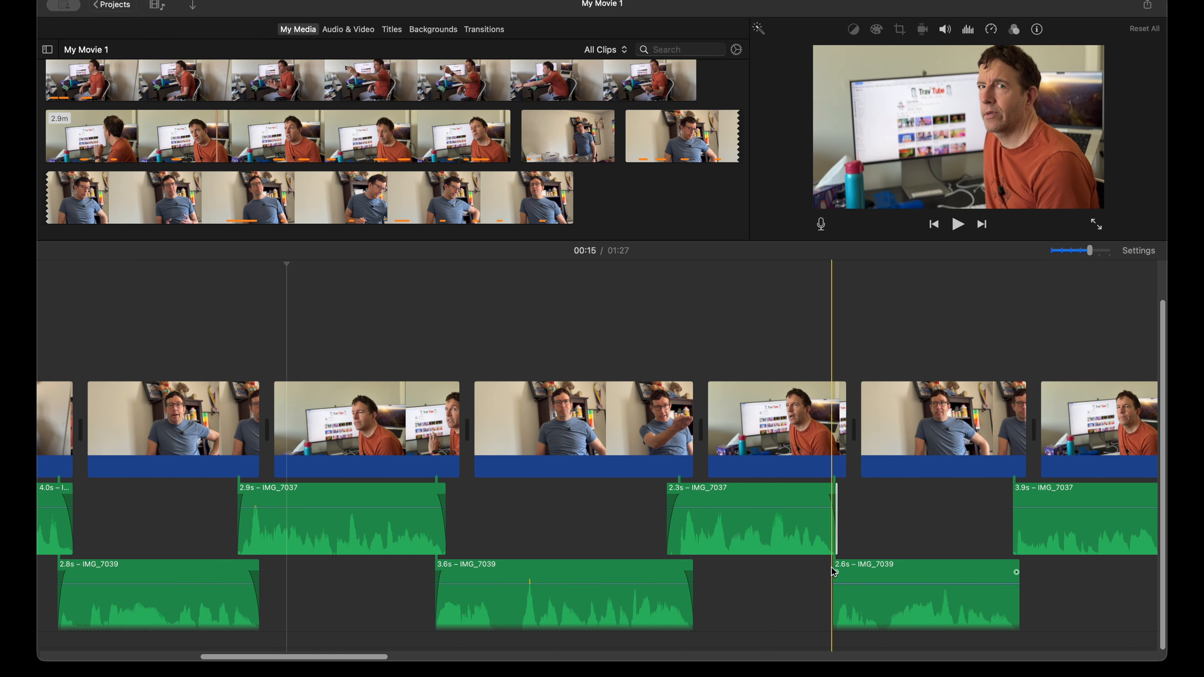
left_click_drag(836, 573, 838, 573)
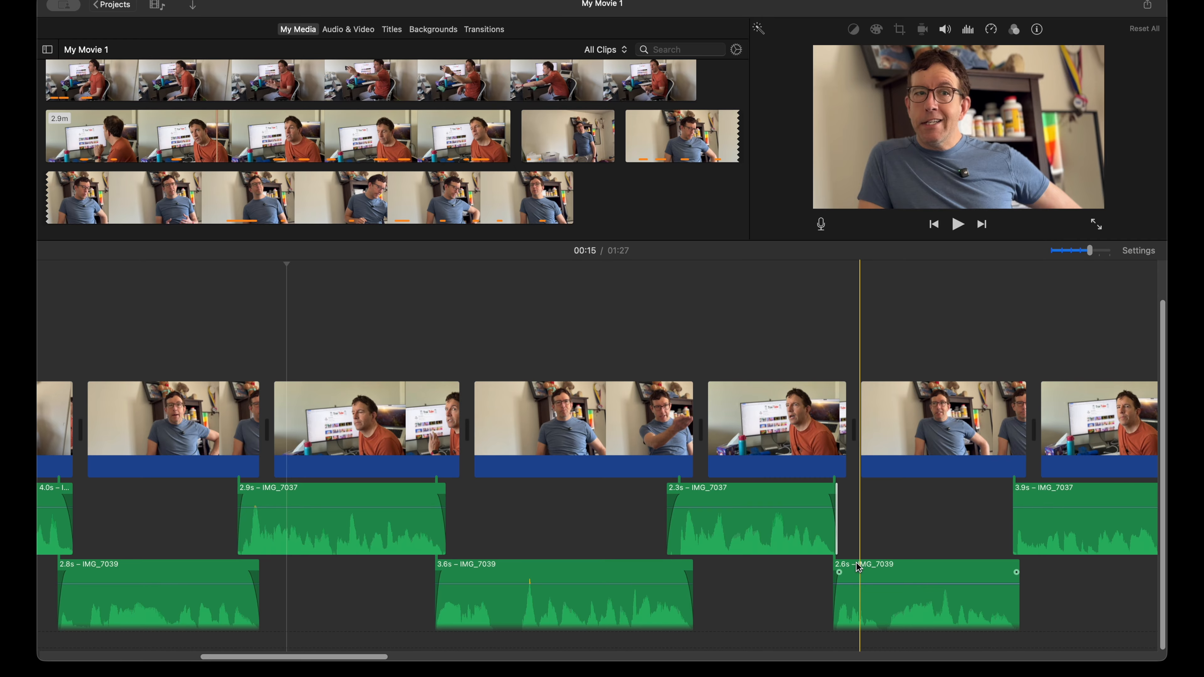
Step: Add short fades to both ends of the 3.9 s IMG_7037 audio and of the 2.1 s IMG_7039 audio that follows it
scroll(927, 576, "right", 5)
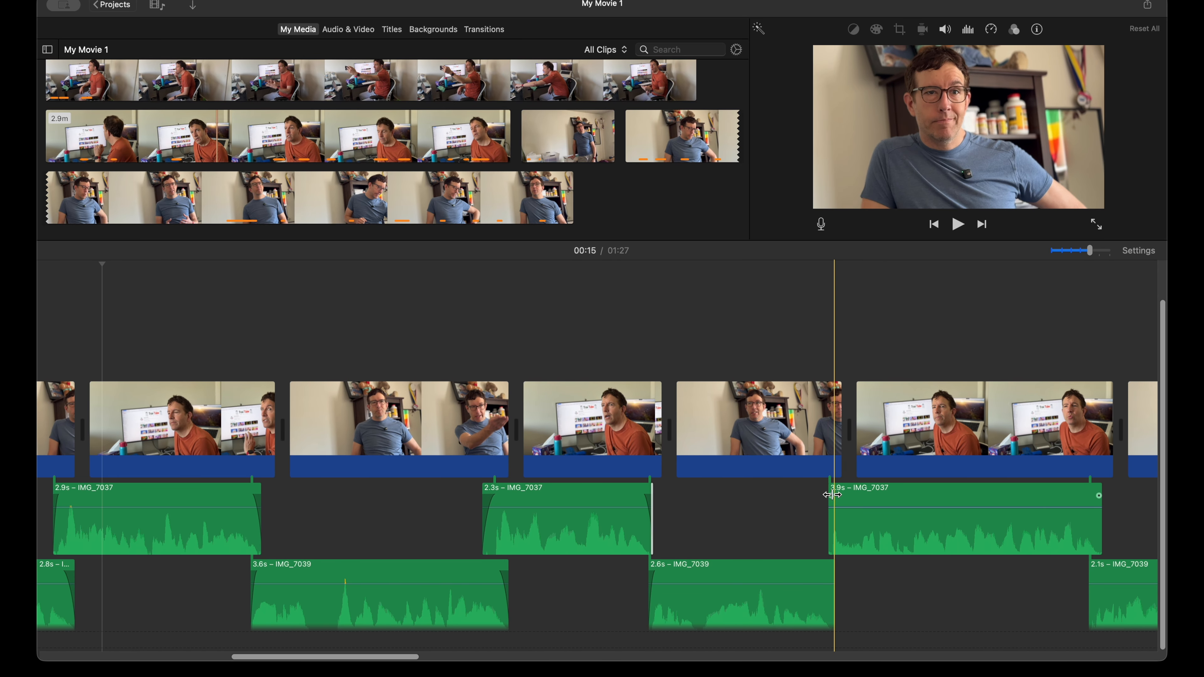
left_click_drag(833, 497, 837, 497)
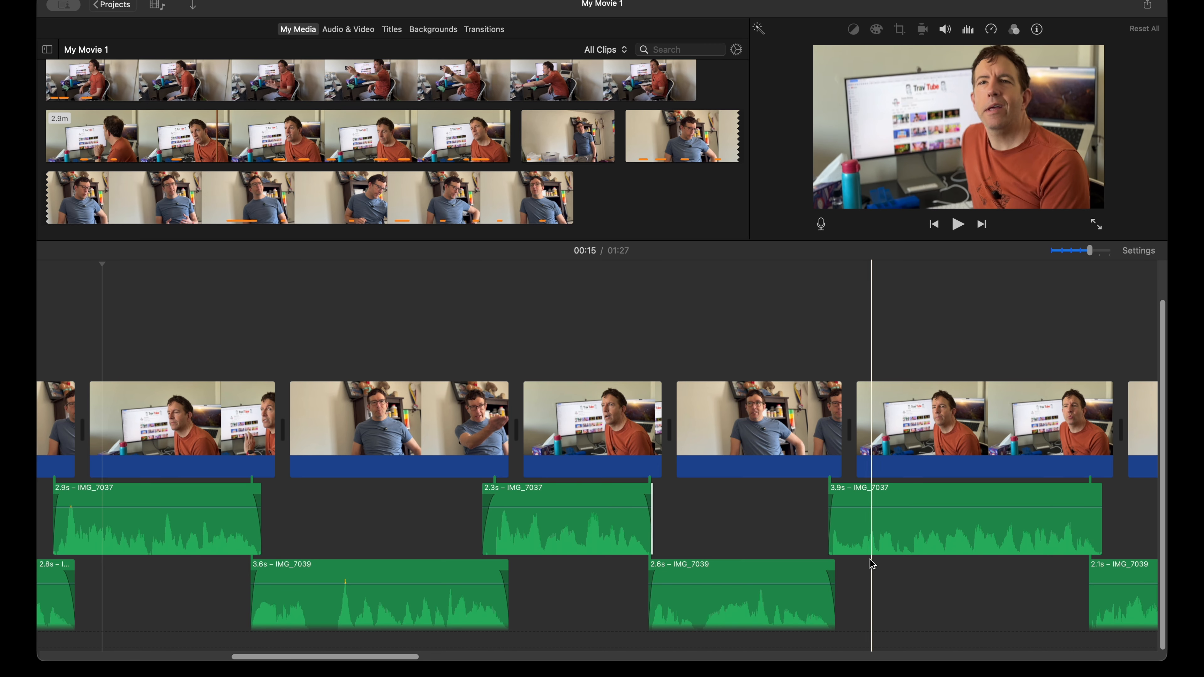
scroll(841, 568, "right", 4)
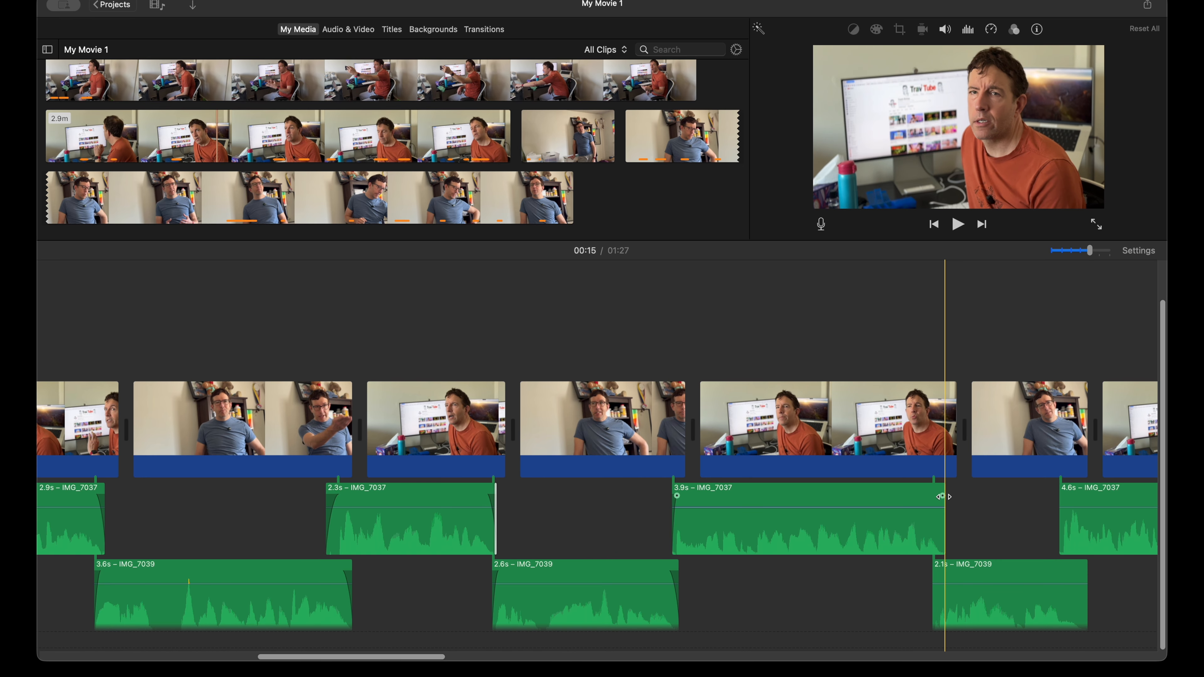
left_click_drag(944, 497, 938, 496)
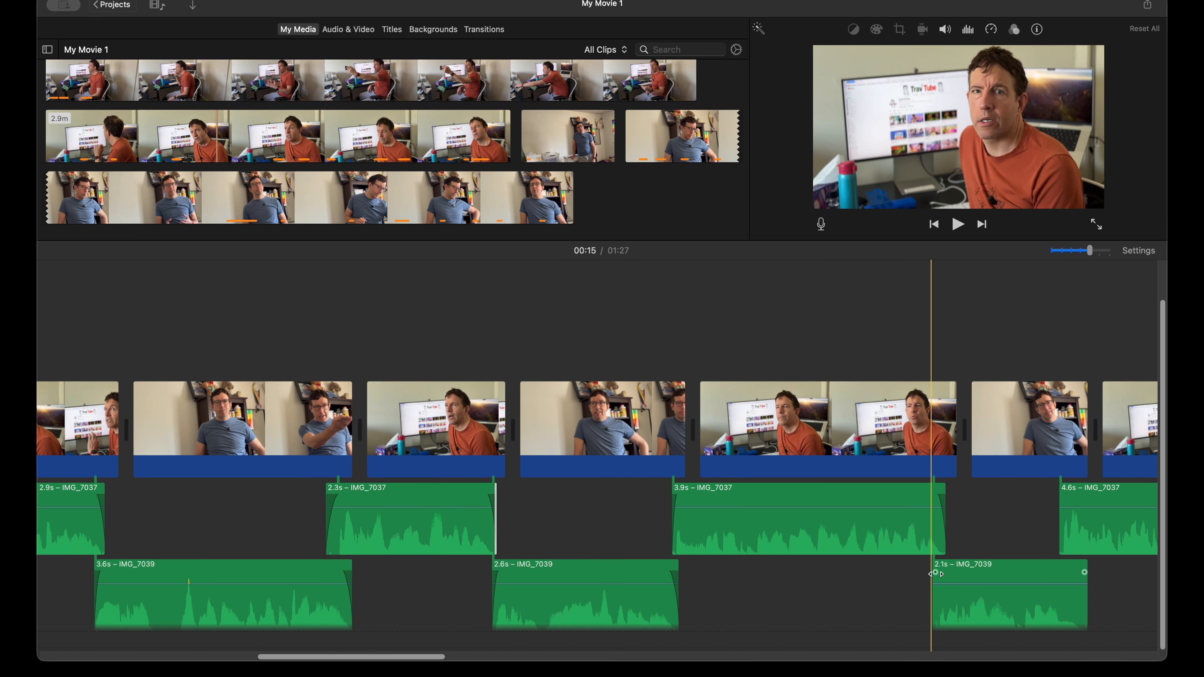
left_click_drag(937, 574, 940, 573)
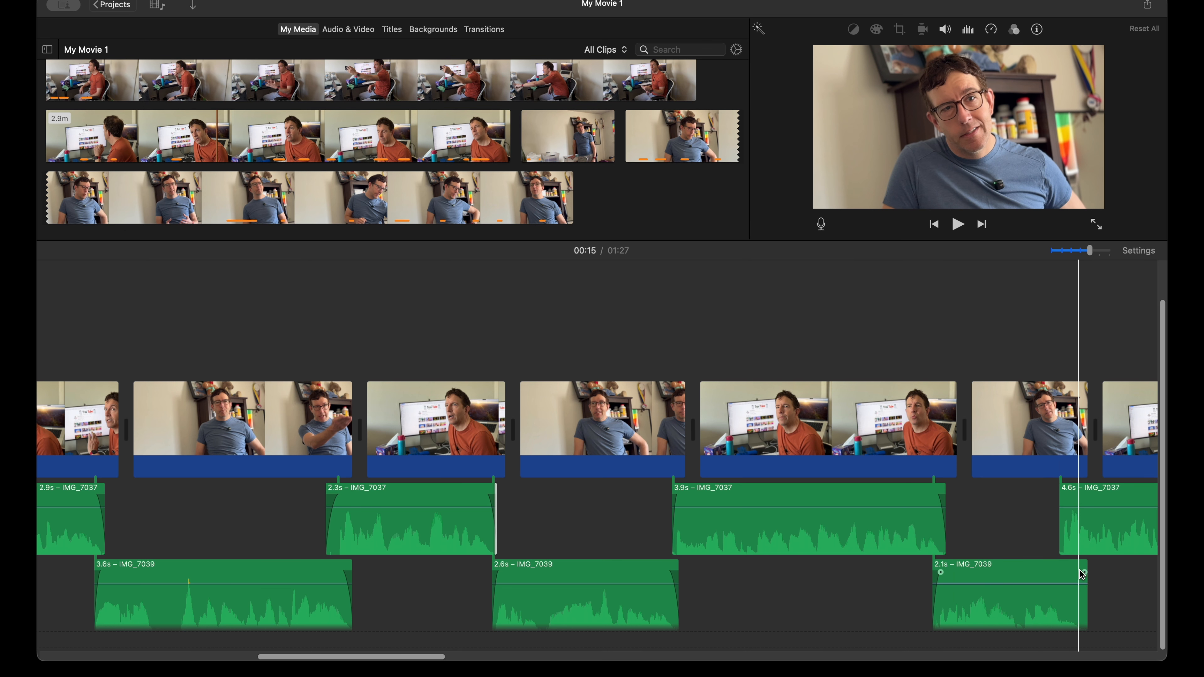
left_click_drag(1083, 573, 1079, 572)
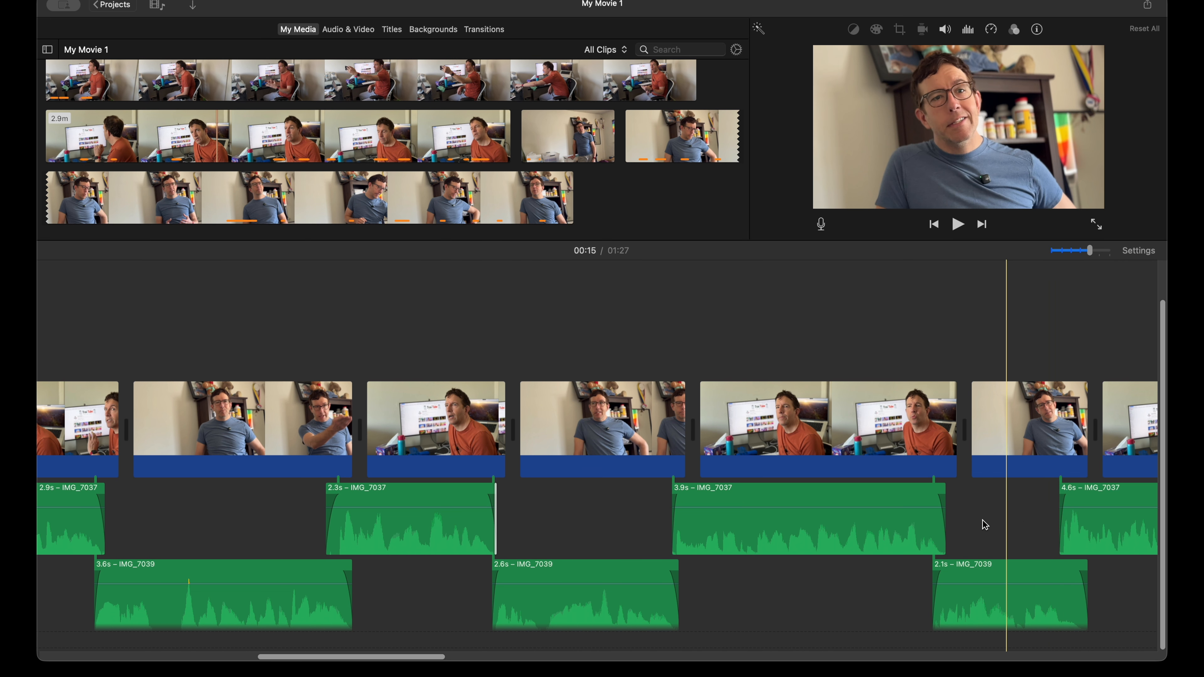
Step: Fade out the 9.9 s IMG_7039 audio and fade in the overlapping IMG_7037 audio, extending its start to 4.4 s
scroll(985, 525, "right", 10)
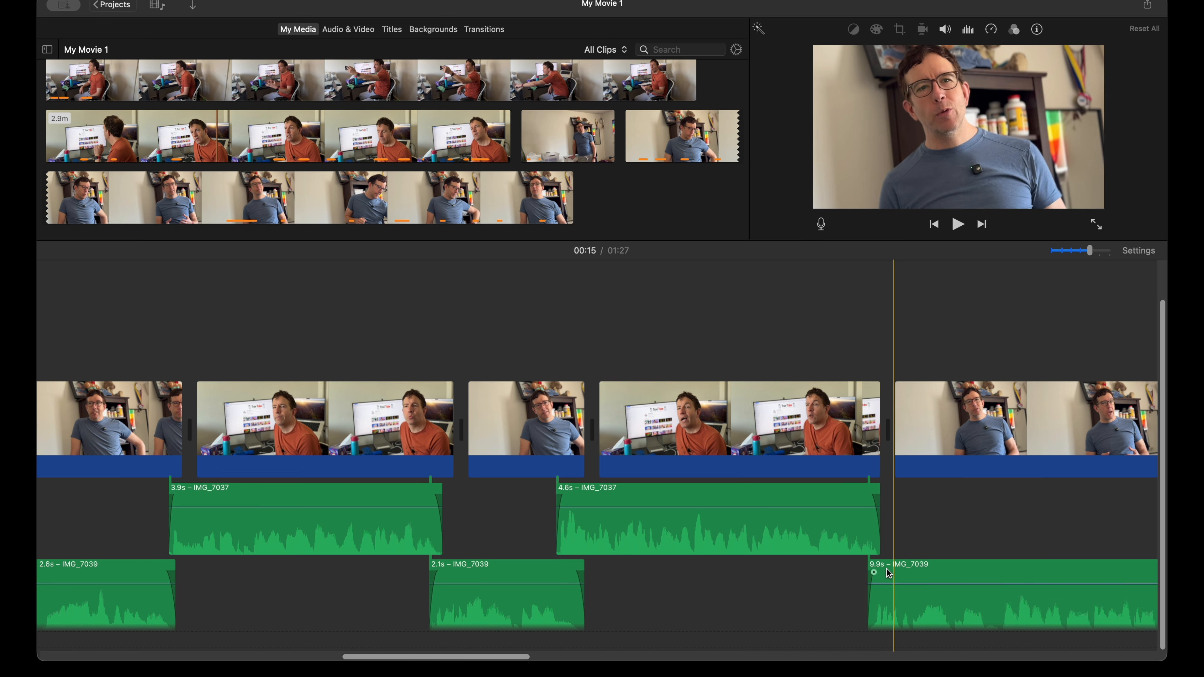
scroll(889, 574, "right", 9)
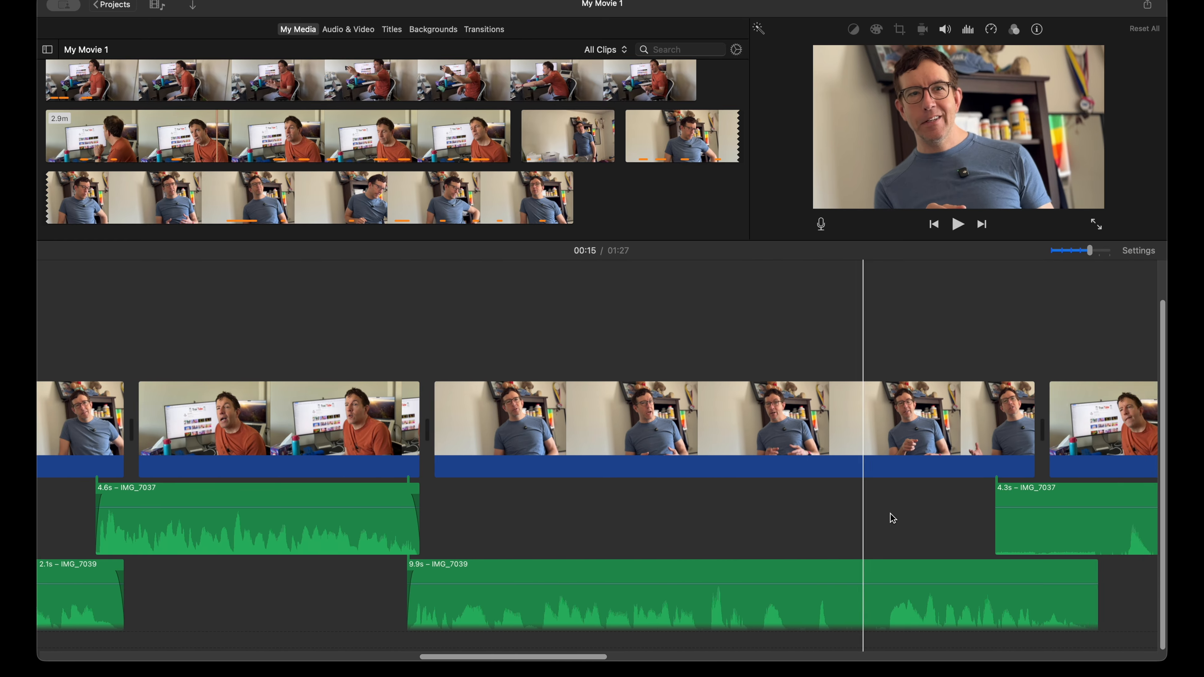
scroll(893, 518, "right", 3)
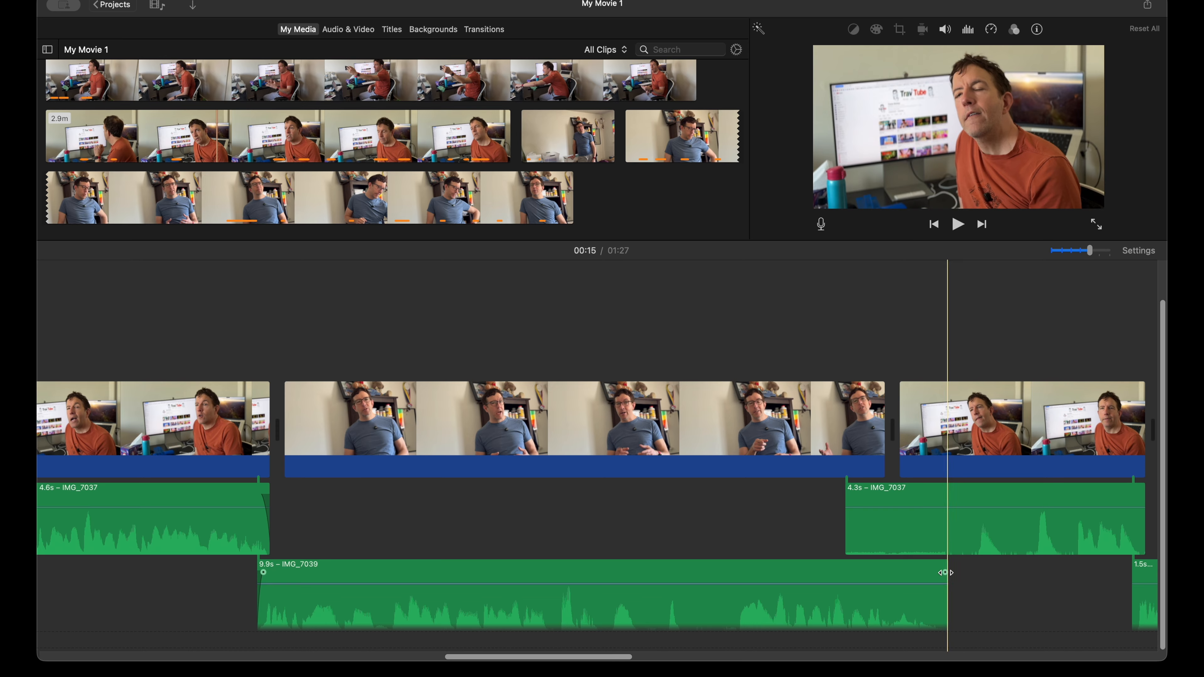
left_click_drag(945, 573, 929, 573)
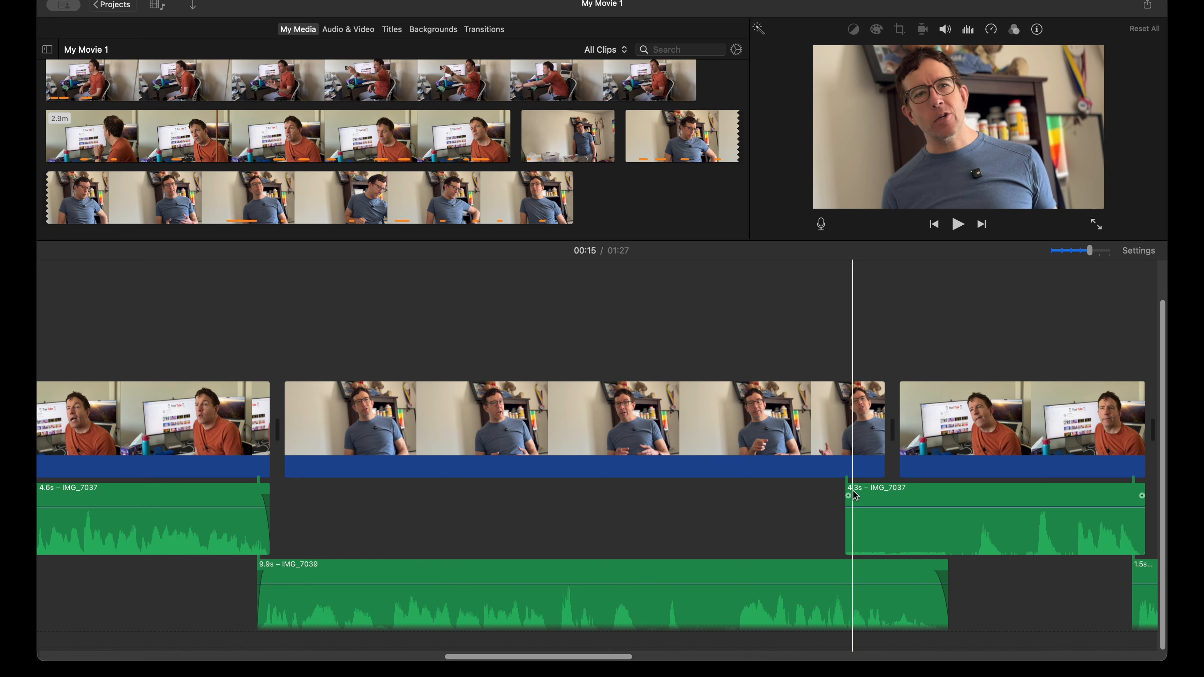
left_click_drag(848, 495, 856, 496)
Step: Fade out the end of the 4.4 s IMG_7037 audio and add short fades to both ends of the 1.5 s IMG_7039 audio
scroll(844, 502, "right", 15)
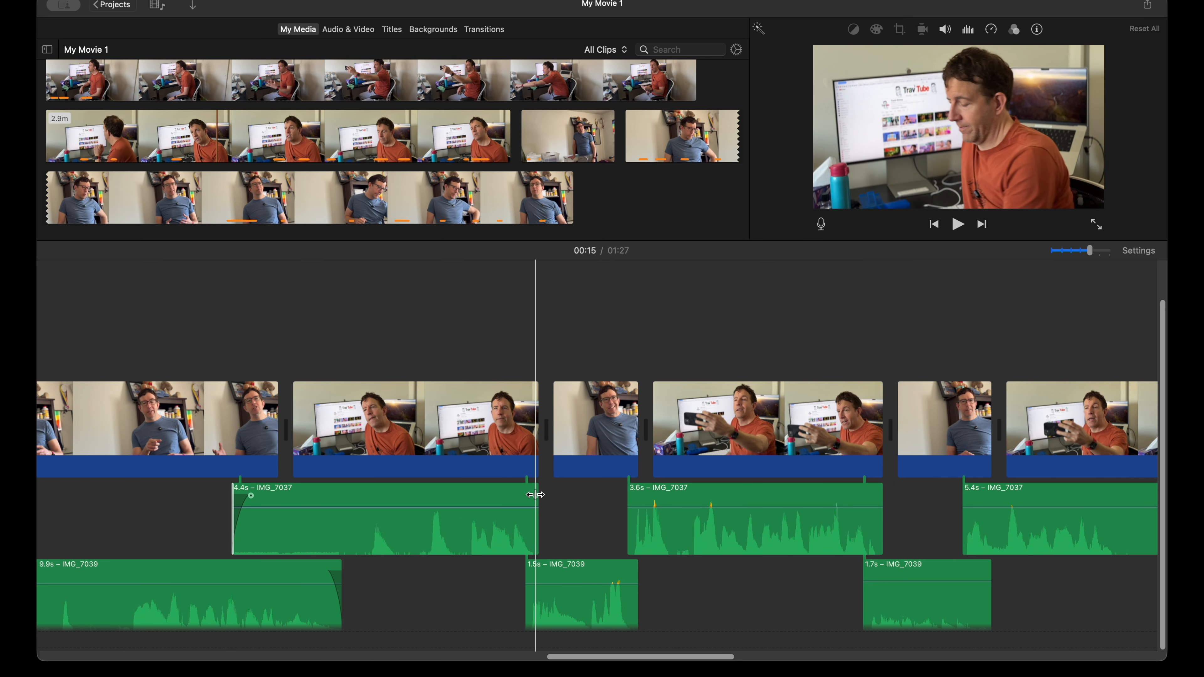
left_click_drag(535, 496, 530, 496)
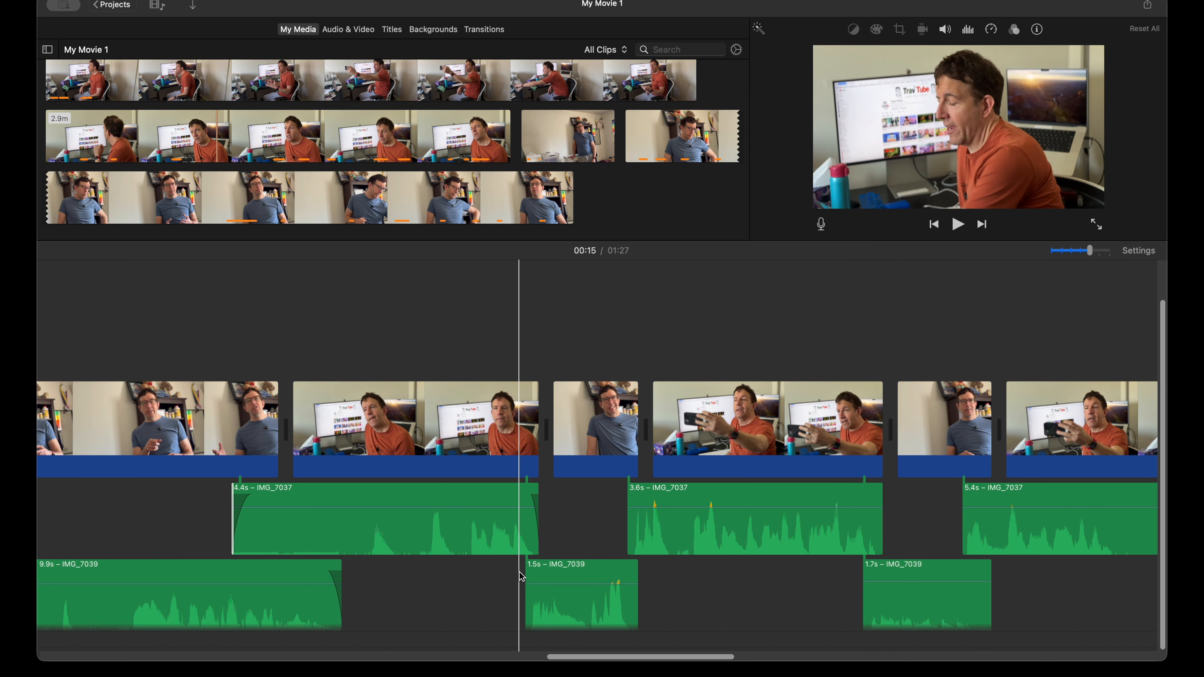
left_click_drag(528, 574, 535, 572)
left_click_drag(634, 574, 633, 569)
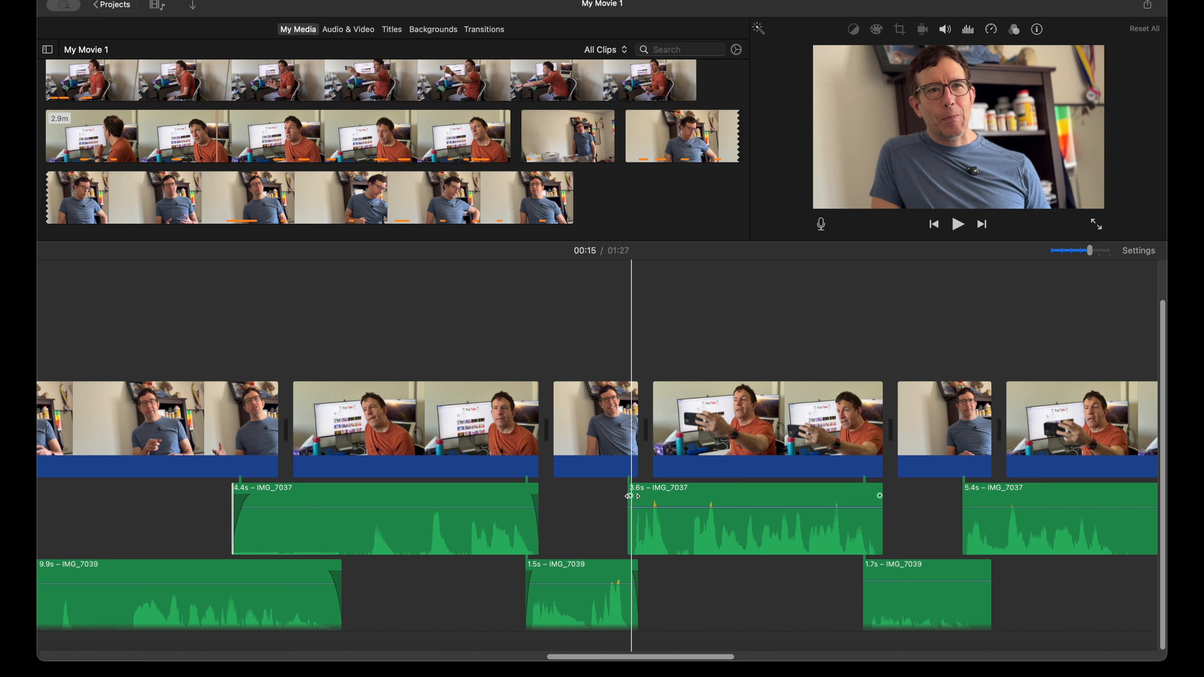
Step: Add short fades to both ends of the 3.6 s IMG_7037 audio and fade in the following 1.7 s IMG_7039 audio
left_click_drag(632, 496, 634, 496)
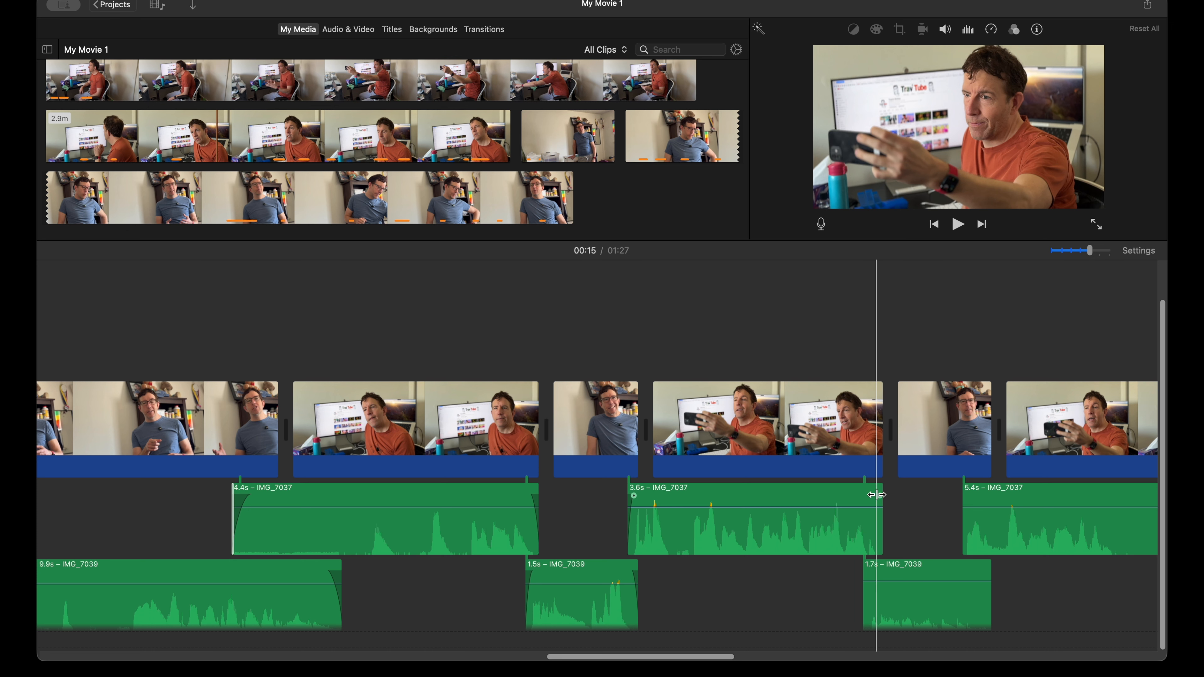
left_click_drag(880, 496, 876, 495)
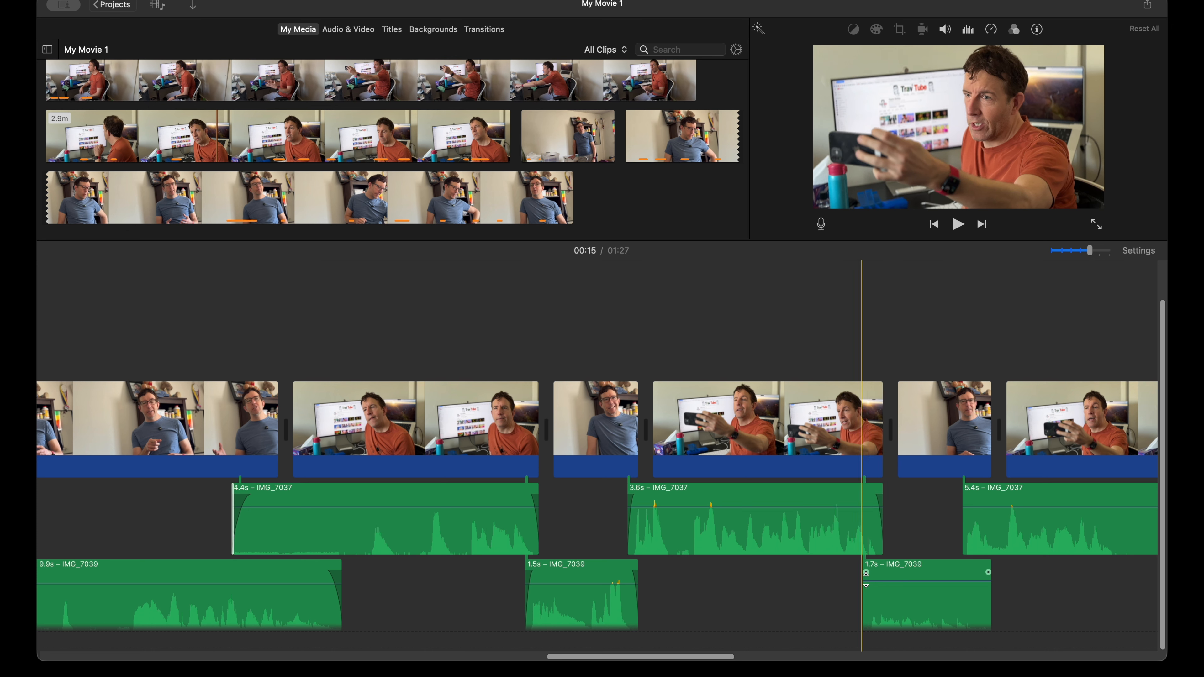
left_click_drag(868, 572, 873, 572)
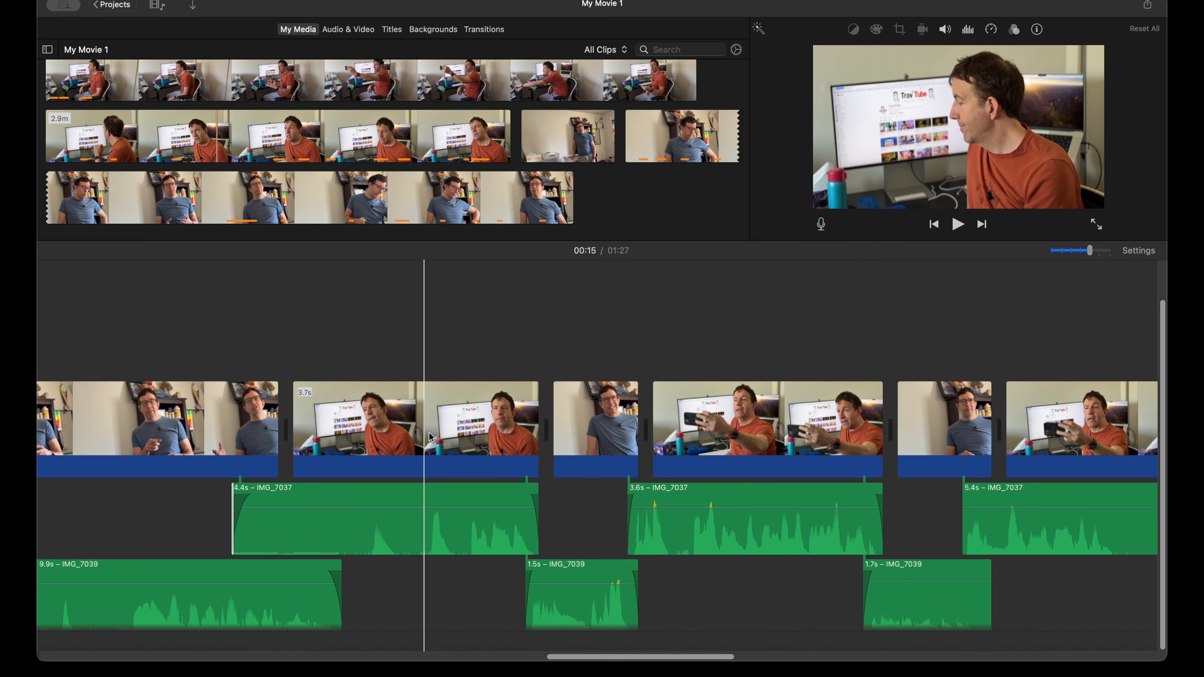
scroll(427, 464, "left", 10)
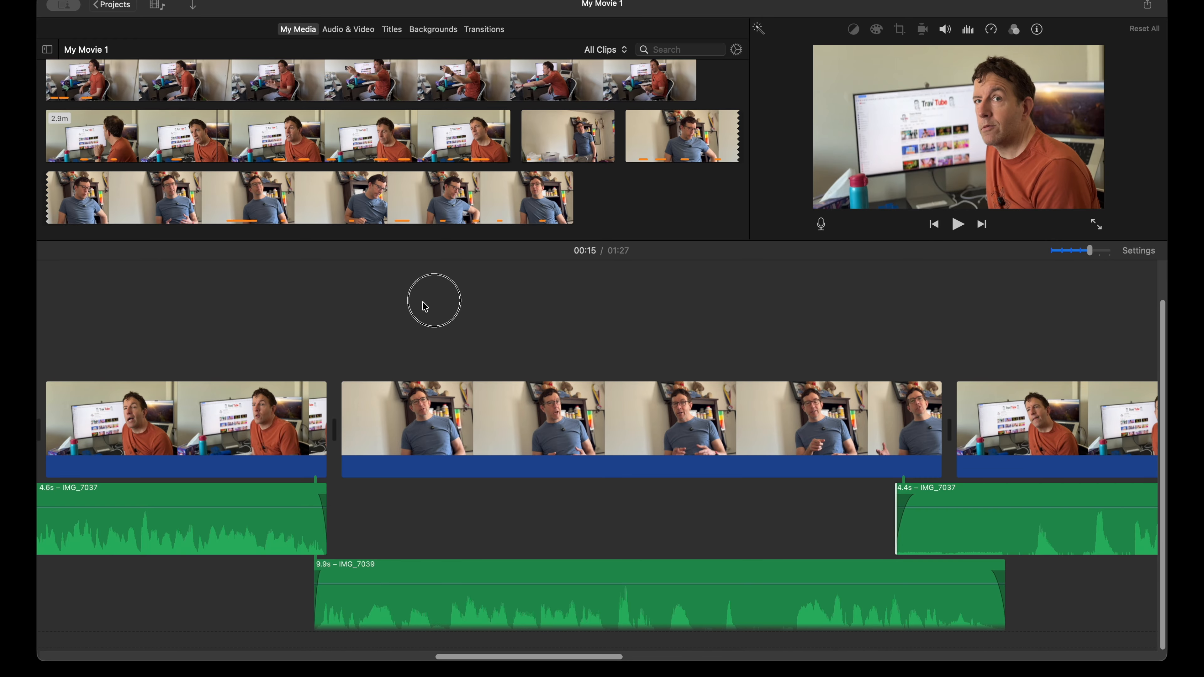
scroll(497, 336, "right", 2)
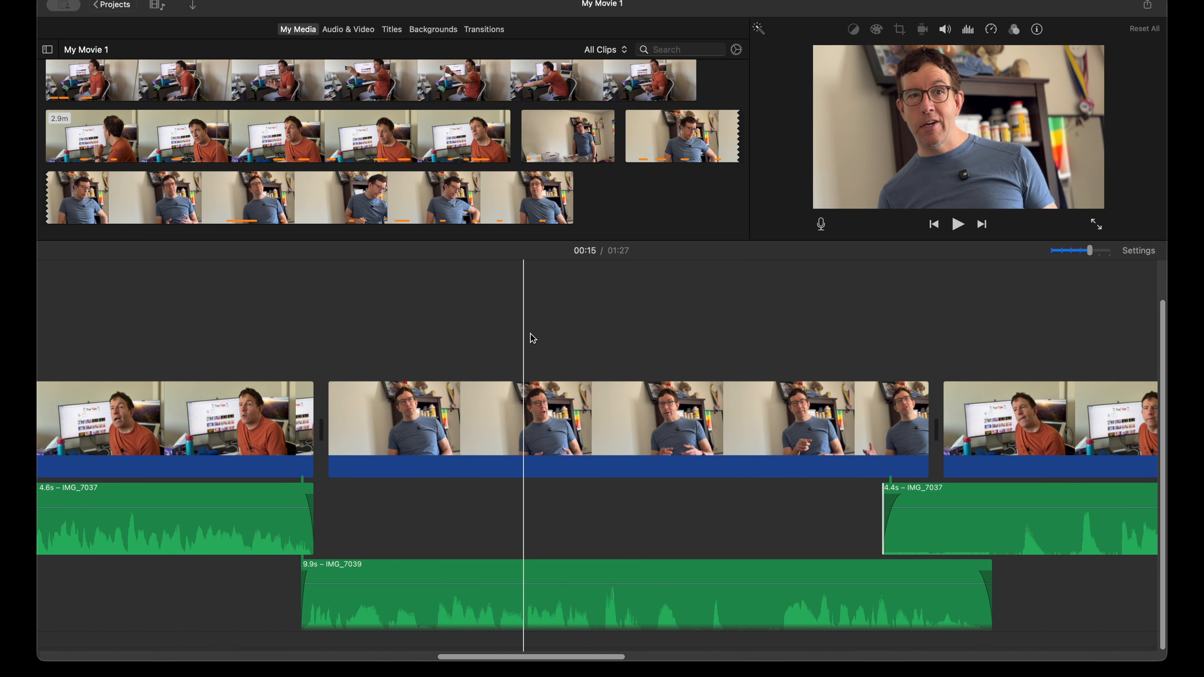
Step: Select the blue-shirt close-up clip that is sixth in the timeline and enlarge the preview viewer
key("super+minus")
scroll(531, 334, "left", 8)
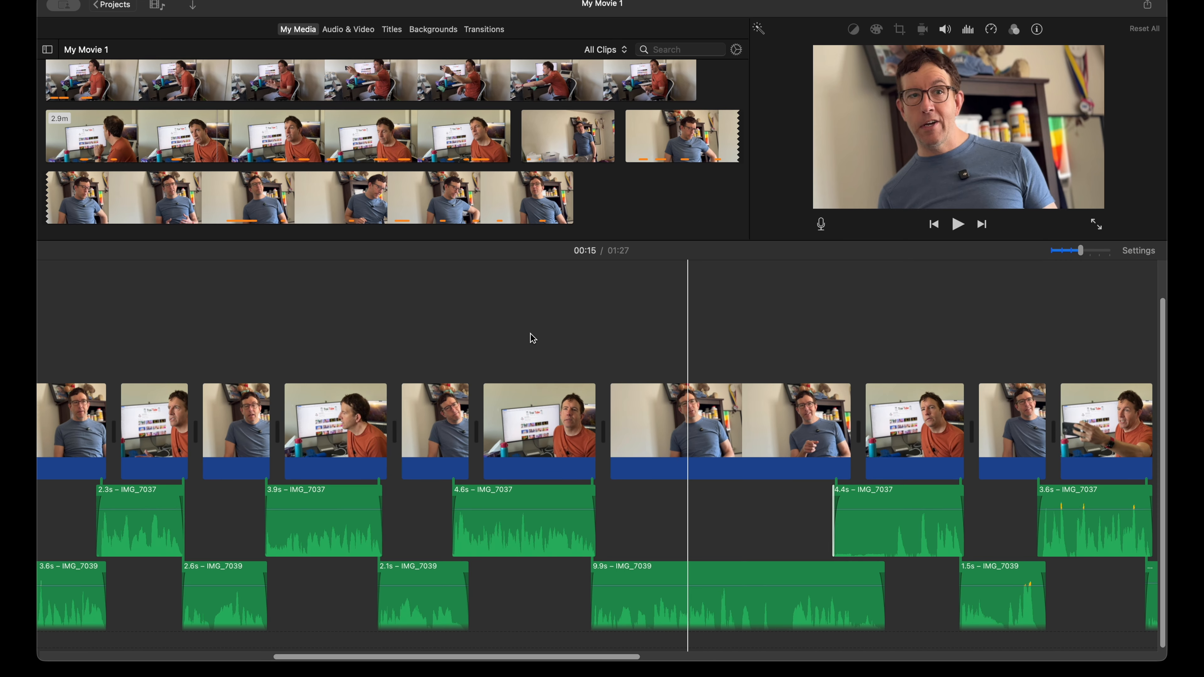
scroll(531, 339, "left", 15)
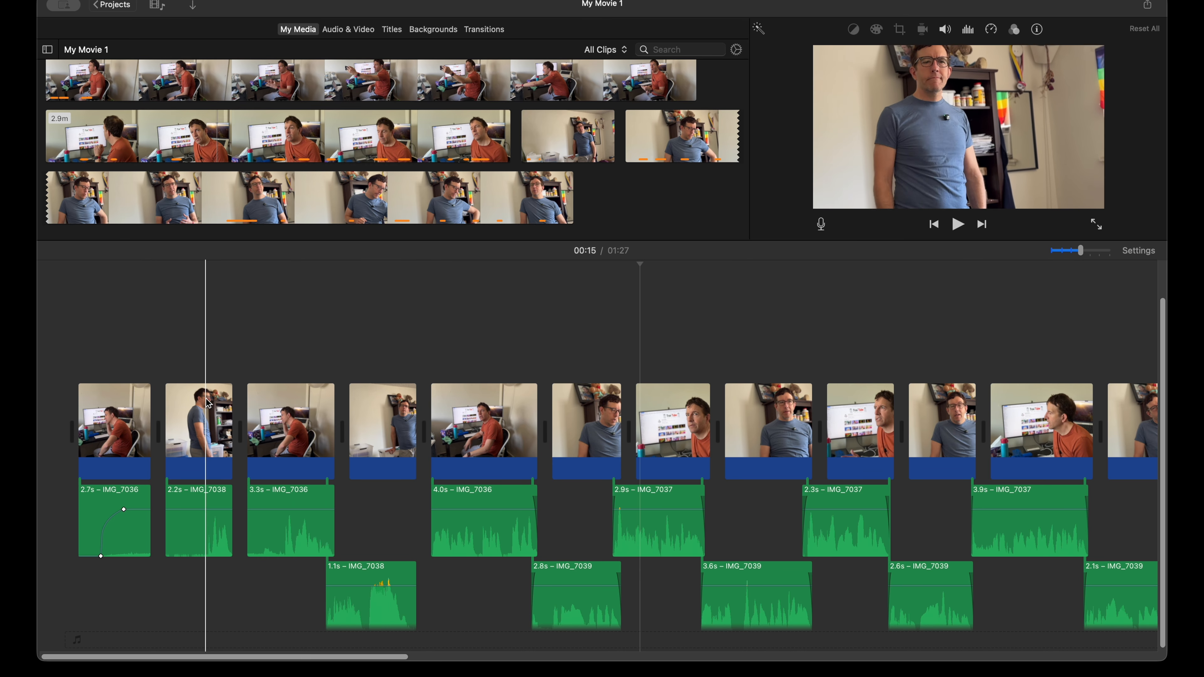
left_click(206, 420)
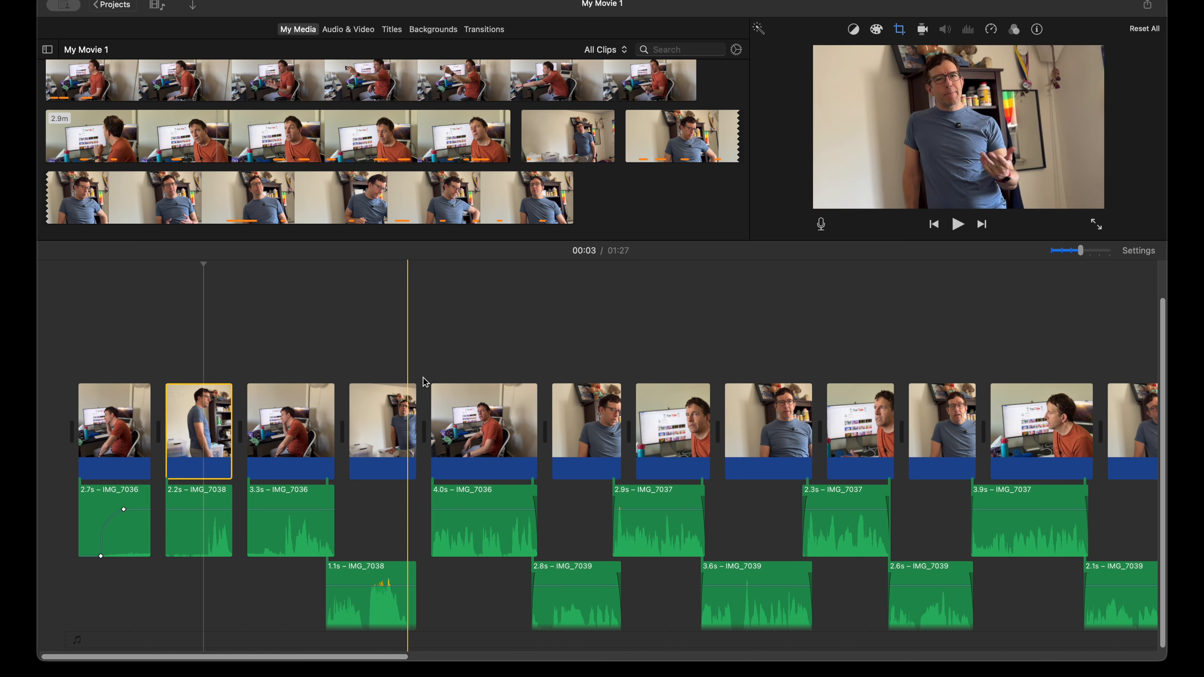
left_click(590, 436)
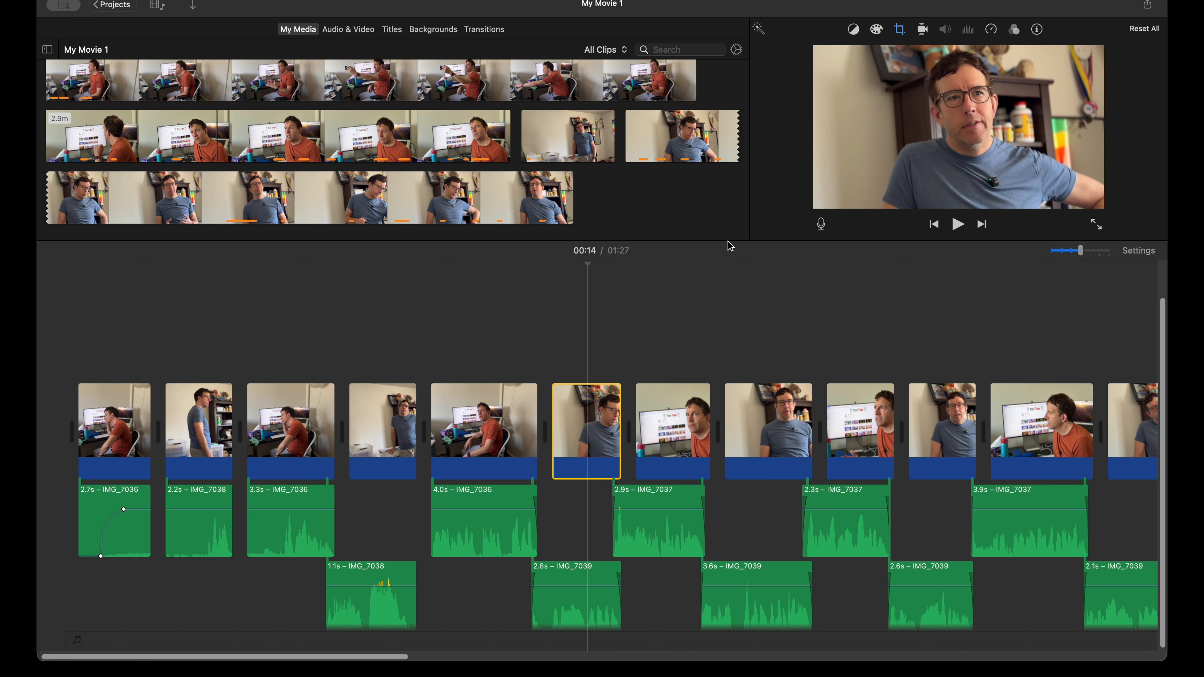
left_click_drag(729, 241, 745, 359)
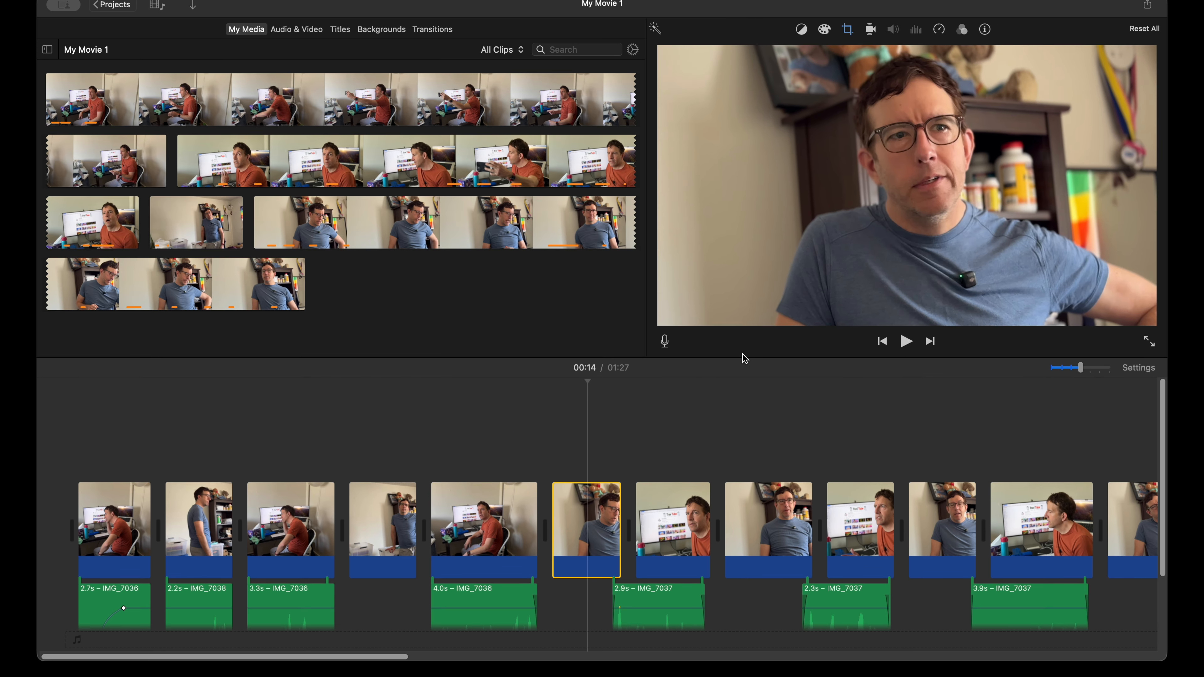
Step: Color-correct the sixth clip by slightly lowering its shadow level and making small adjustments to contrast, saturation and color temperature
left_click(825, 30)
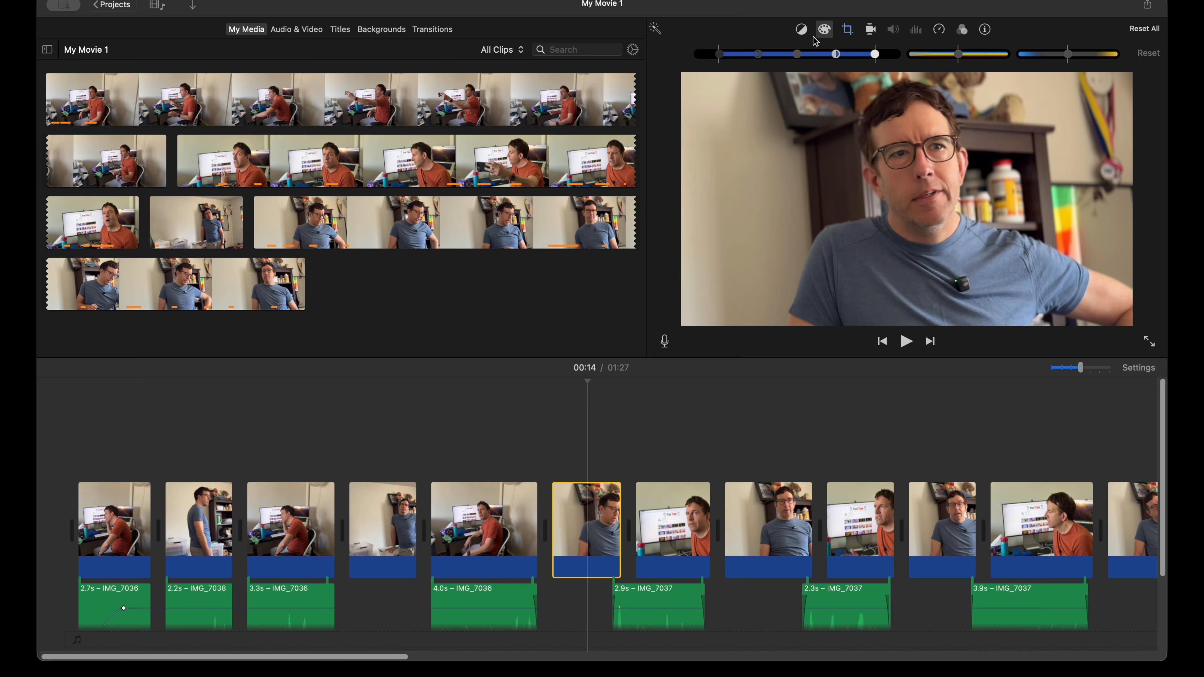
left_click(655, 30)
left_click_drag(877, 58, 879, 59)
mouse_move(801, 58)
left_mouse_down()
mouse_move(782, 59)
mouse_move(801, 59)
left_mouse_up()
mouse_move(722, 60)
left_mouse_down()
mouse_move(706, 56)
mouse_move(715, 58)
left_mouse_up()
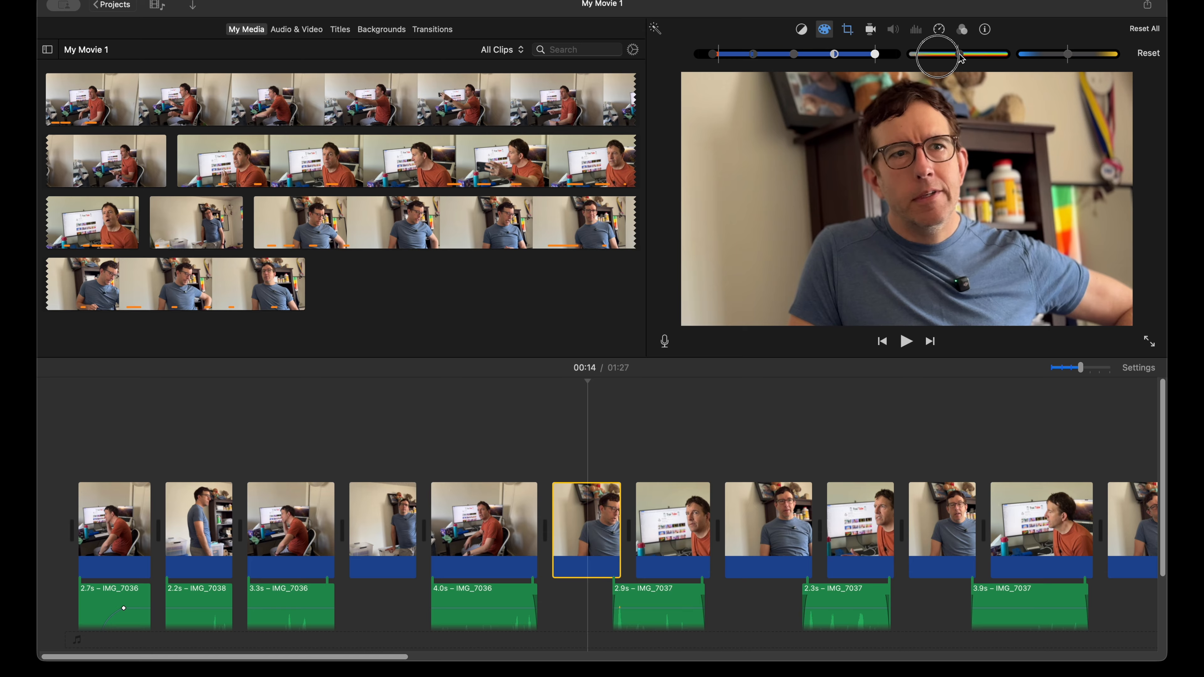
mouse_move(968, 54)
left_mouse_down()
mouse_move(992, 55)
mouse_move(958, 56)
left_mouse_up()
left_click_drag(959, 58, 961, 59)
mouse_move(1067, 55)
left_mouse_down()
mouse_move(1047, 60)
mouse_move(1083, 61)
mouse_move(1067, 58)
left_mouse_up()
left_click_drag(962, 54, 959, 56)
Step: Preview the available clip filters on the sixth clip and check its audio effect option
left_click(962, 30)
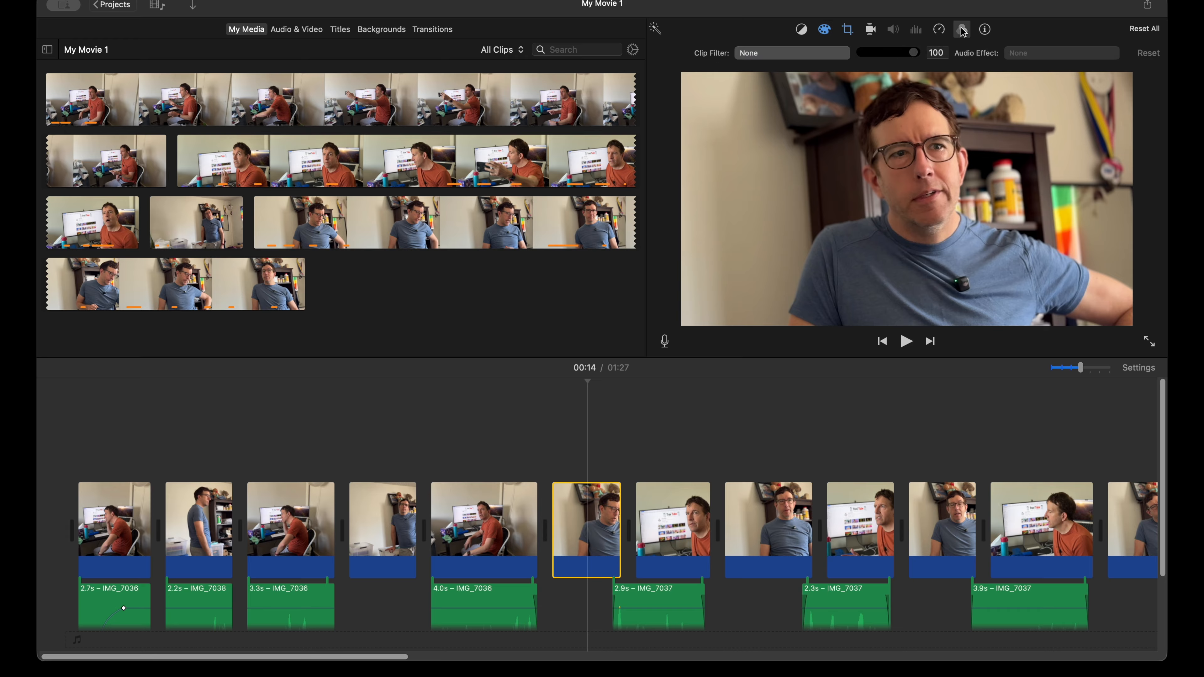
left_click(831, 49)
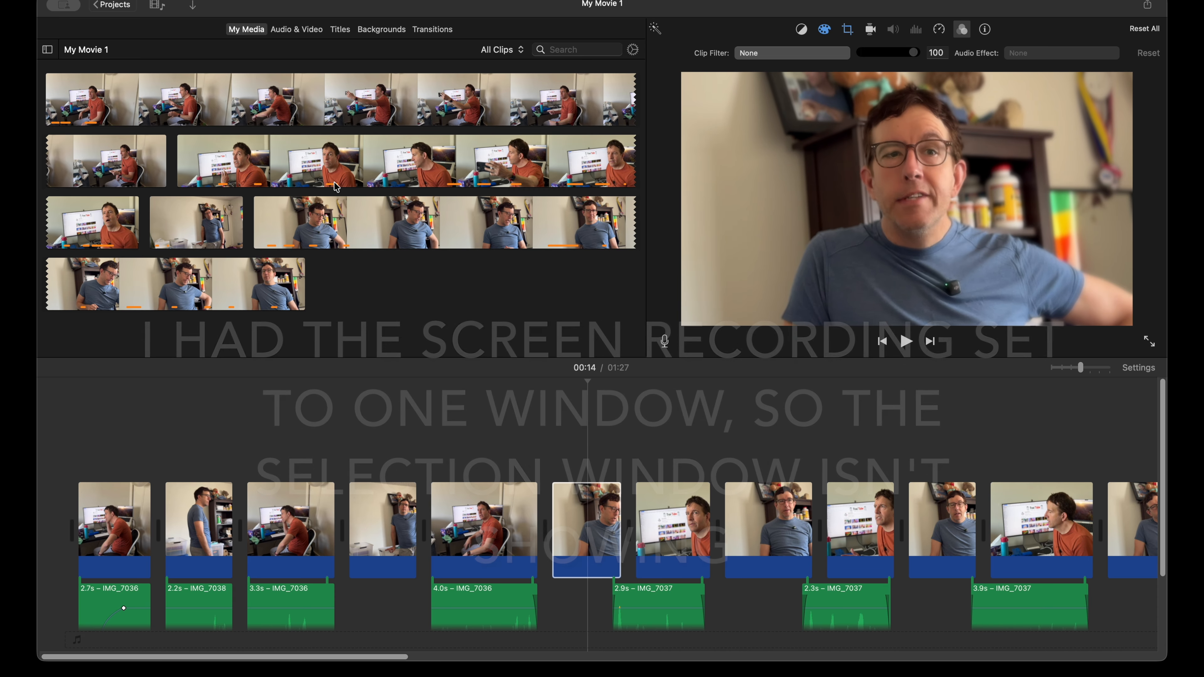
left_click(335, 369)
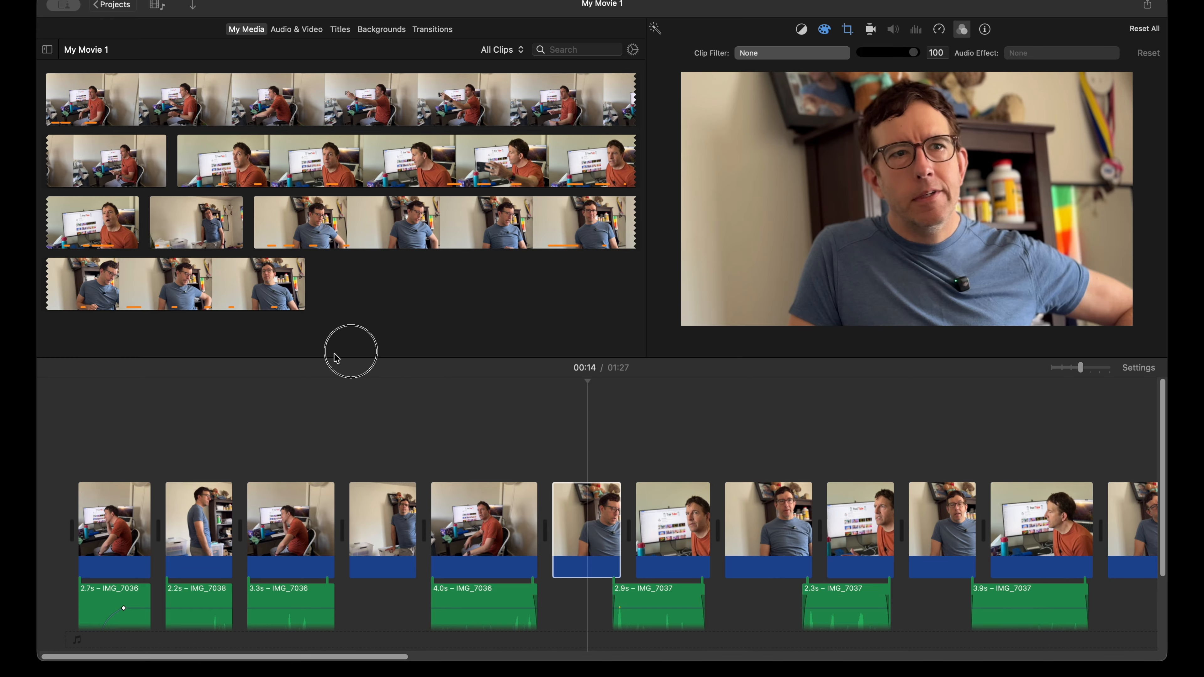
left_click(1082, 54)
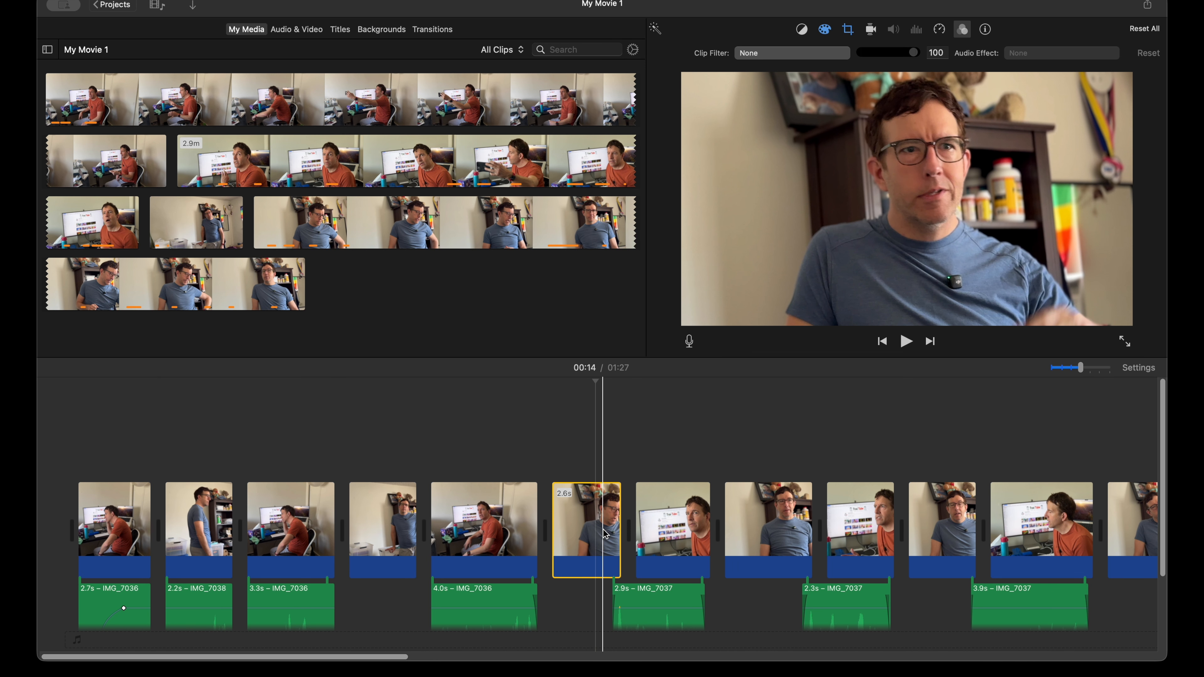
Step: Copy the sixth clip and paste its color adjustments onto the 3.3 s blue-shirt close-up clip
right_click(590, 528)
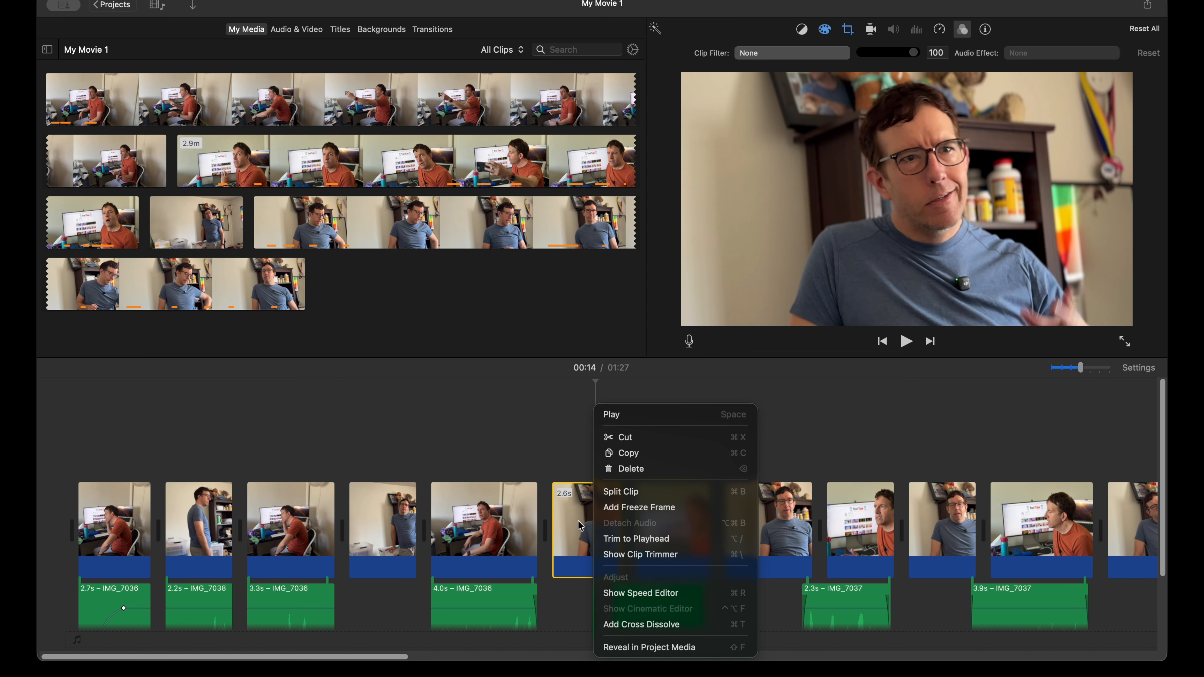
left_click(631, 454)
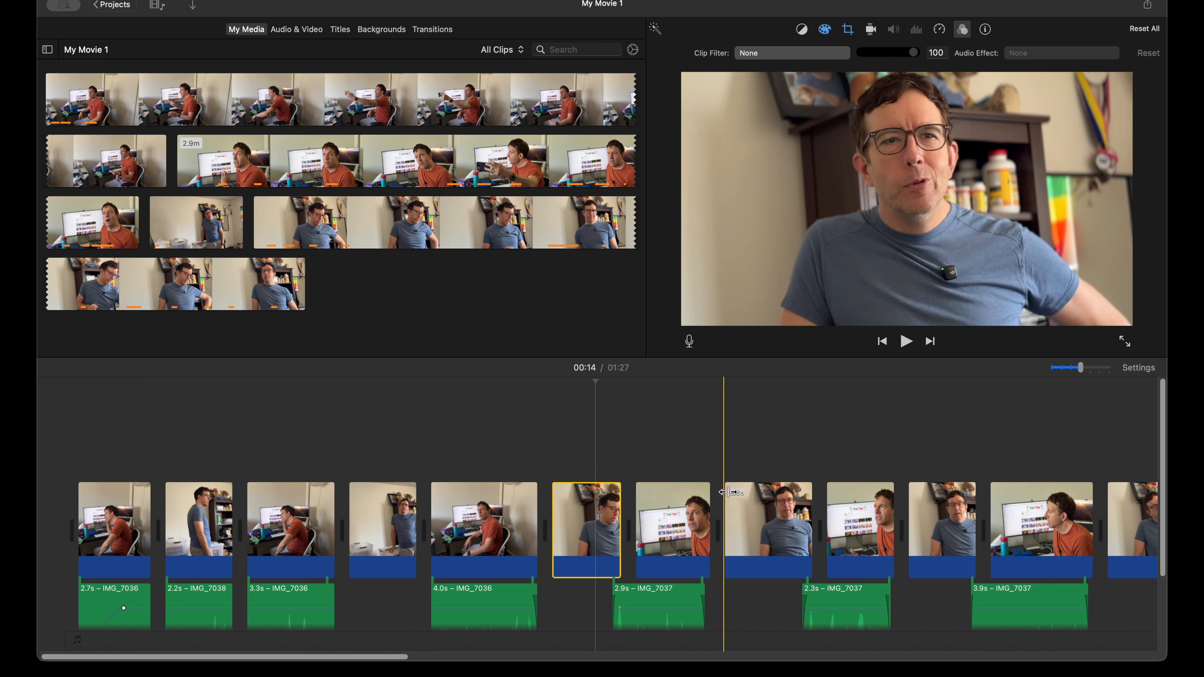
left_click(759, 523)
right_click(764, 524)
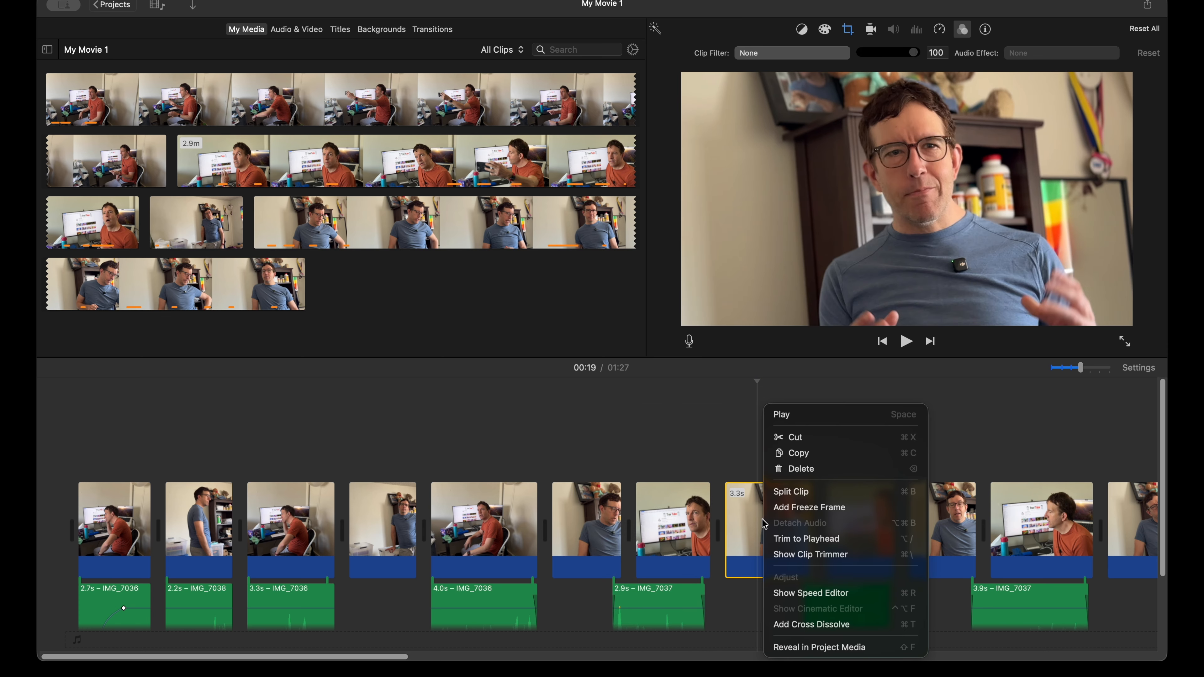
left_click(746, 464)
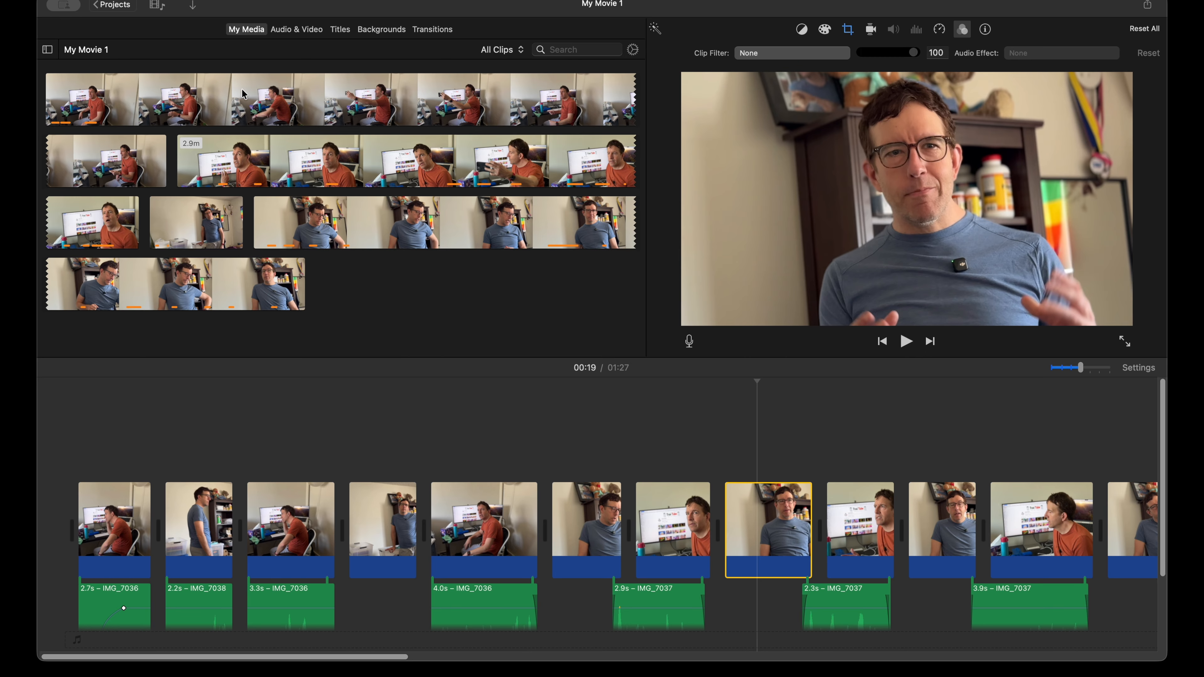
left_click(367, 111)
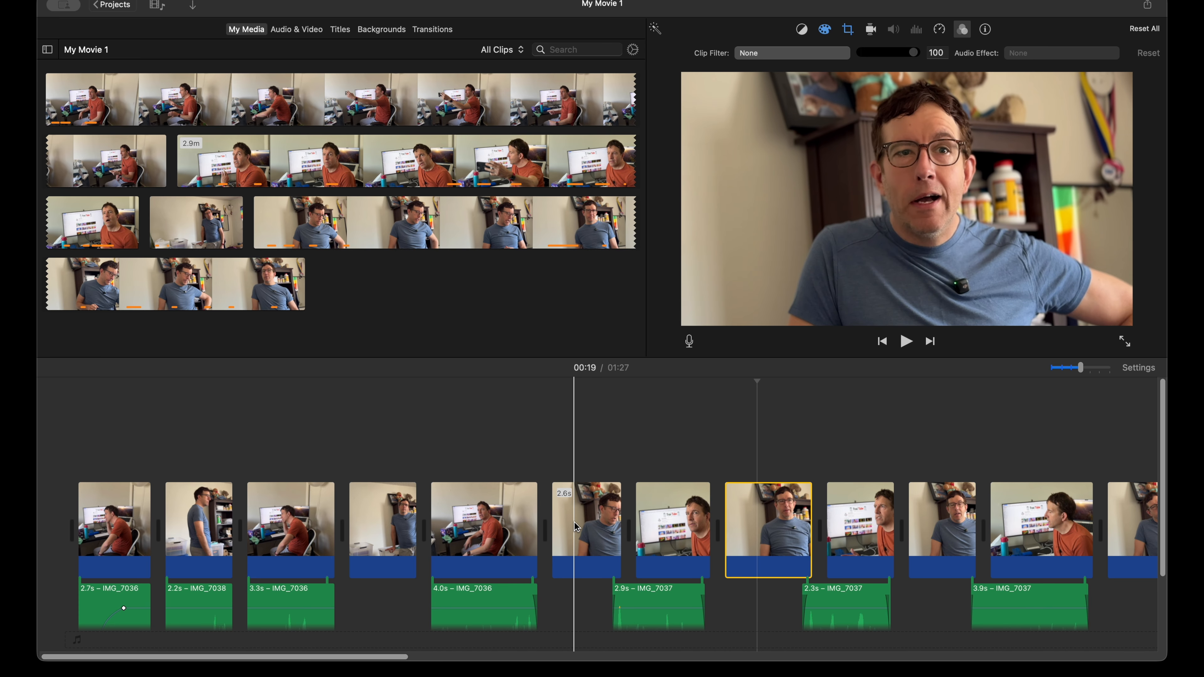
Step: Select all video clips except the two already color-corrected ones and paste the copied color adjustments onto them
left_click(203, 514)
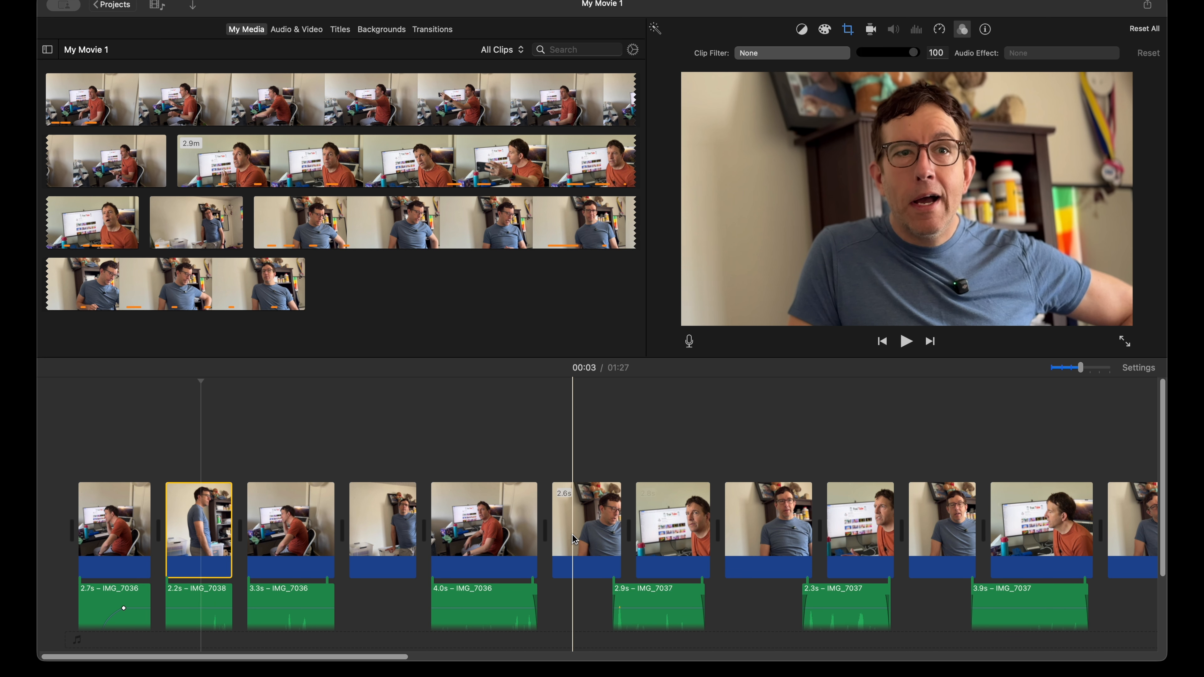
left_click_drag(106, 449, 1114, 535)
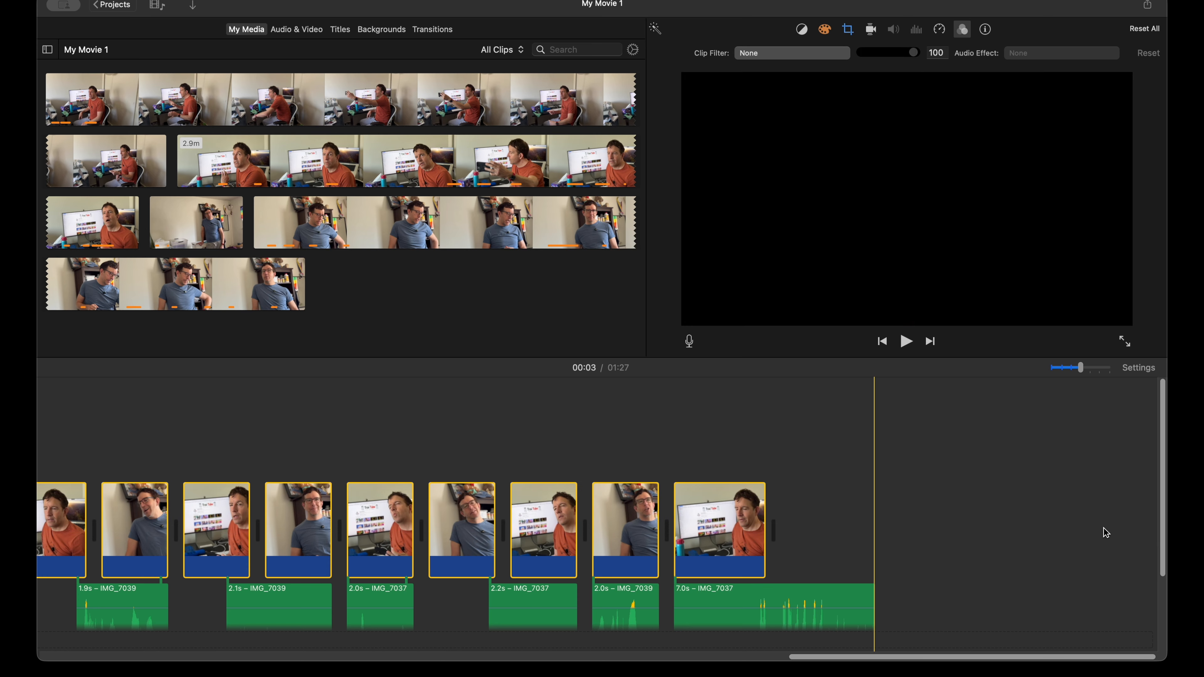
scroll(990, 522, "left", 20)
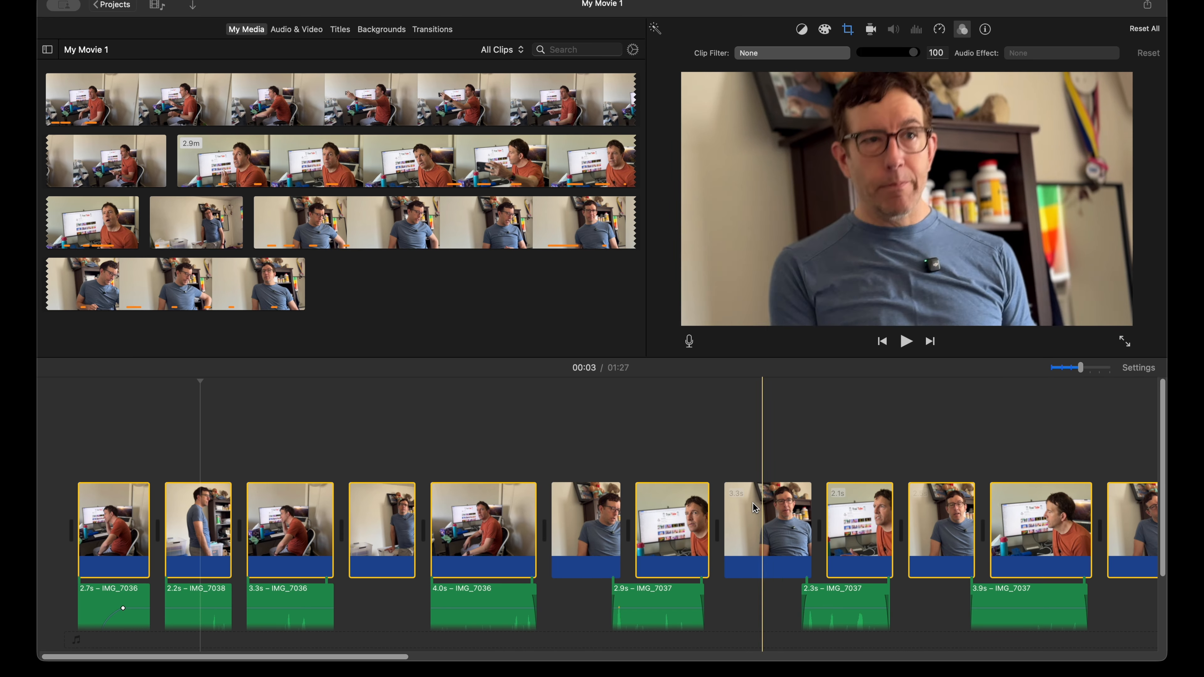
left_click(676, 530)
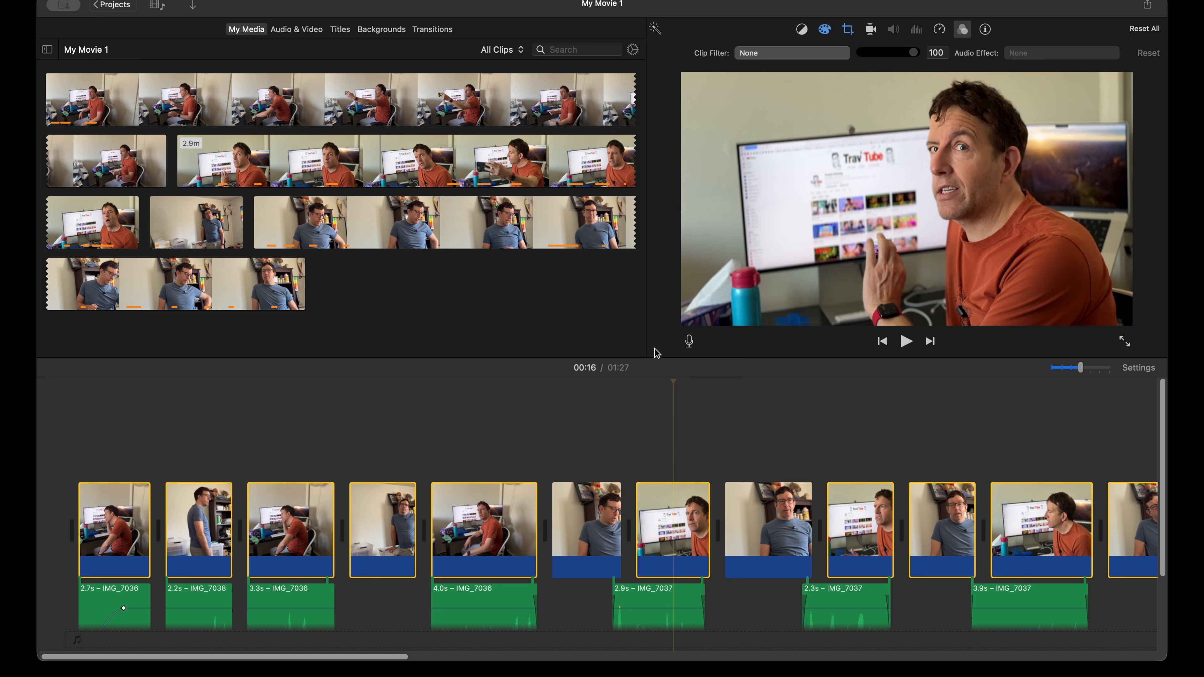
Step: Try the Vignette clip filter on the 3.3 s blue-shirt close-up clip
left_click(754, 510)
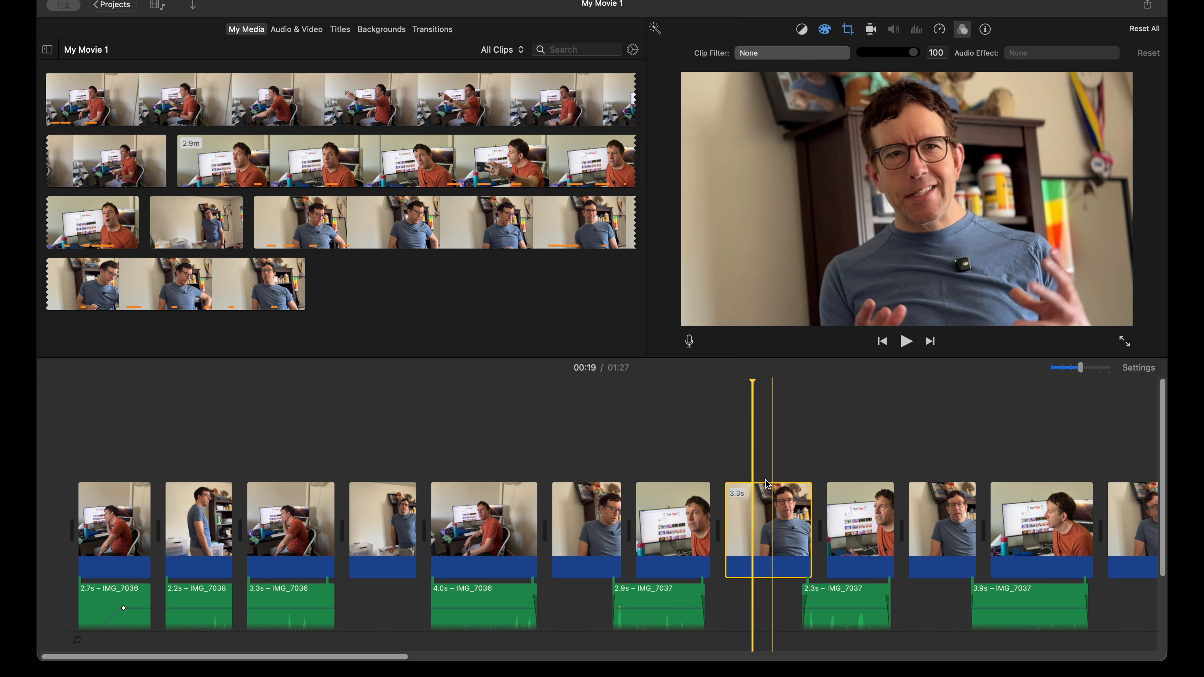
left_click(970, 31)
left_click(964, 31)
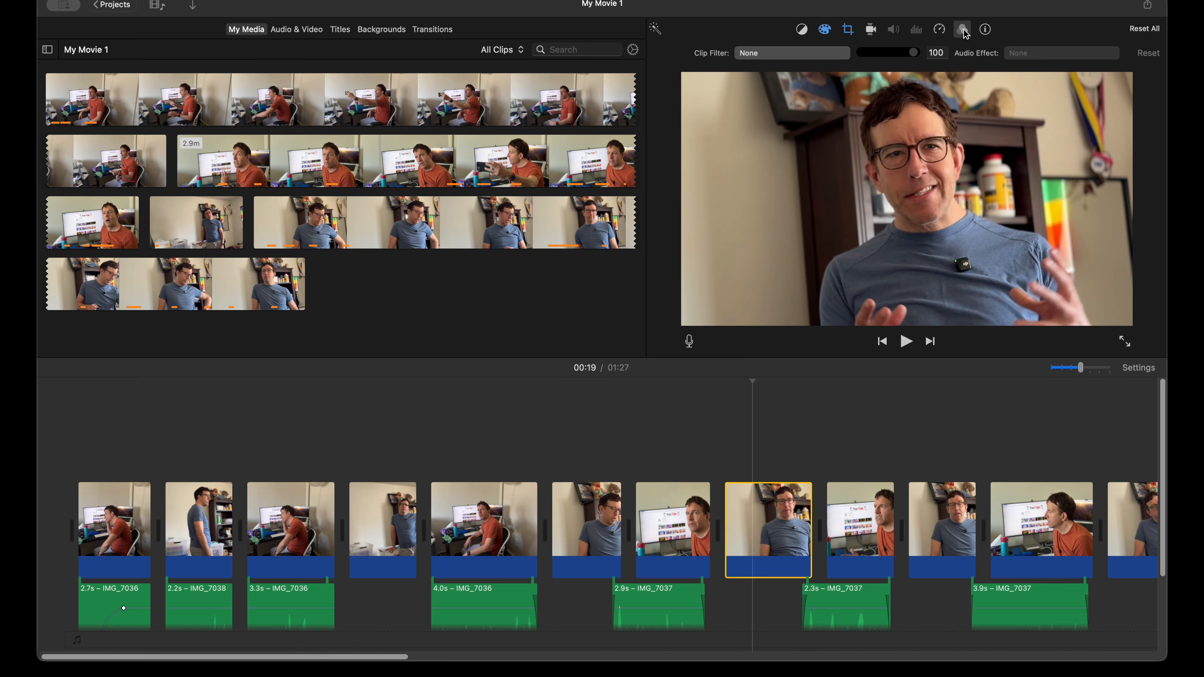
left_click(753, 55)
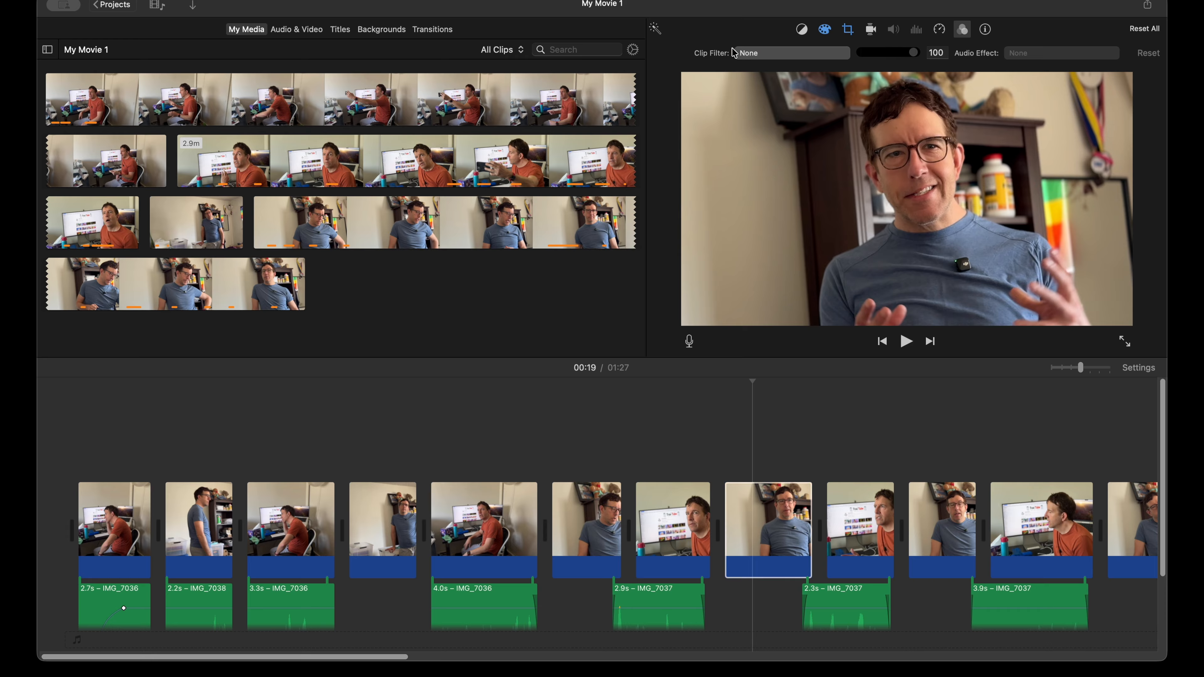
left_click(266, 179)
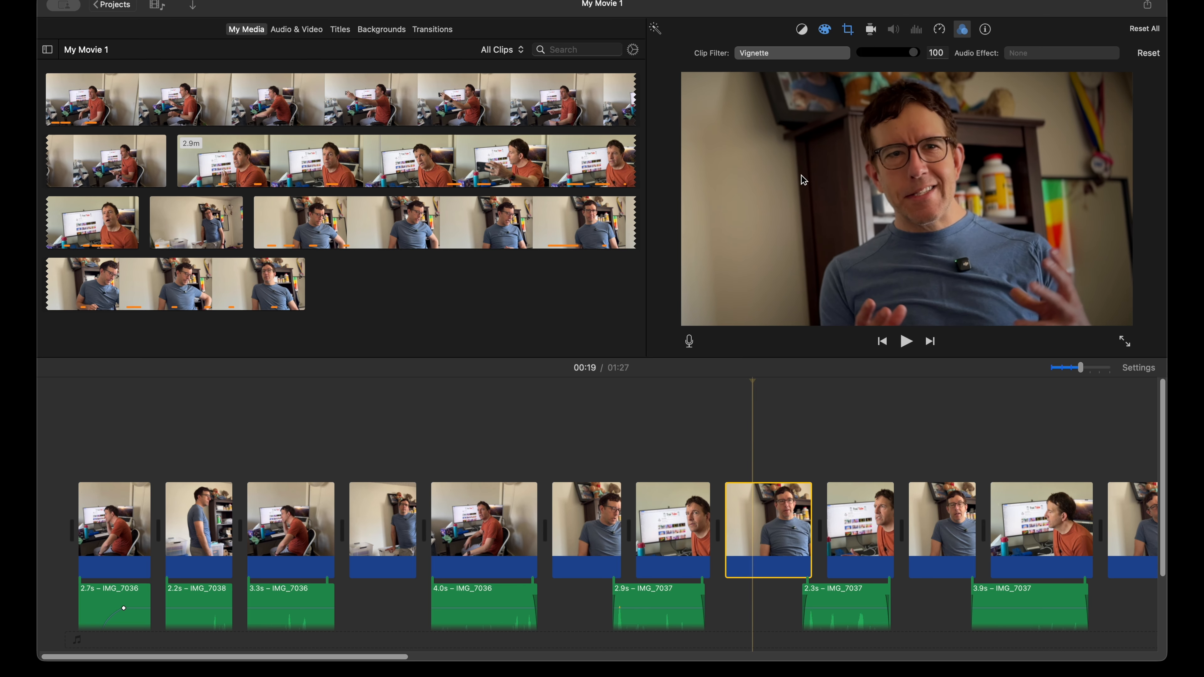
mouse_move(914, 53)
left_mouse_down()
mouse_move(839, 53)
mouse_move(934, 71)
mouse_move(855, 67)
mouse_move(895, 56)
mouse_move(846, 56)
mouse_move(929, 57)
left_mouse_up()
key("super+z")
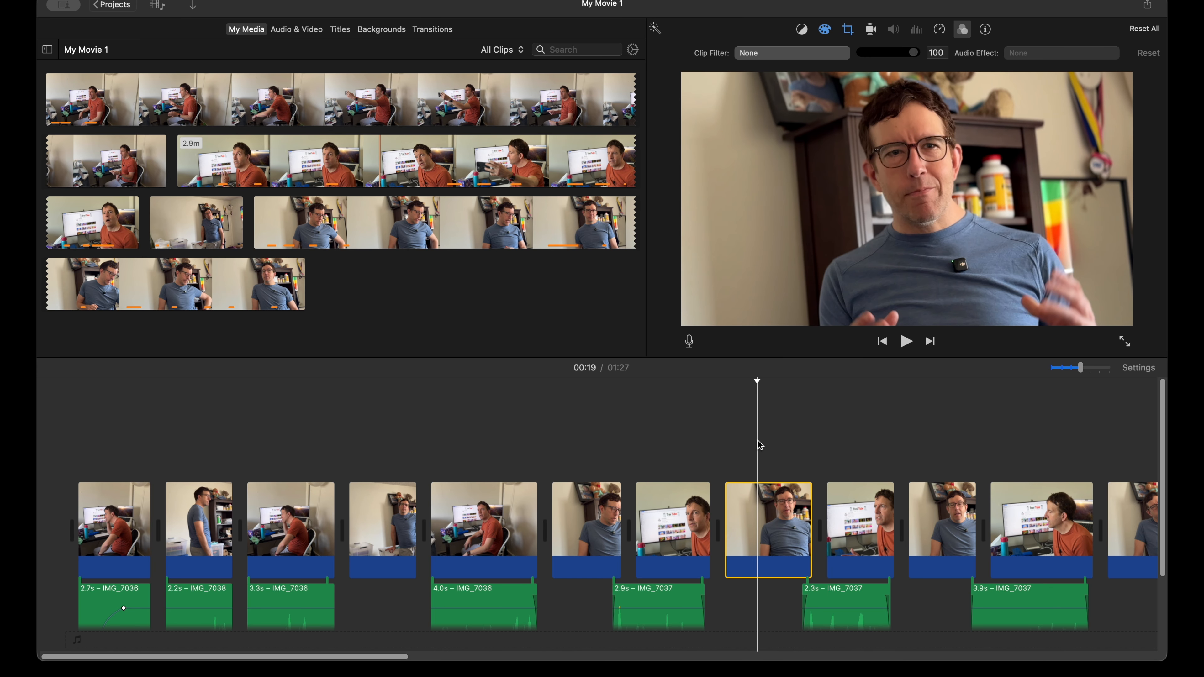
Step: Play back the opening of the movie across the first cut
scroll(758, 442, "down", 4)
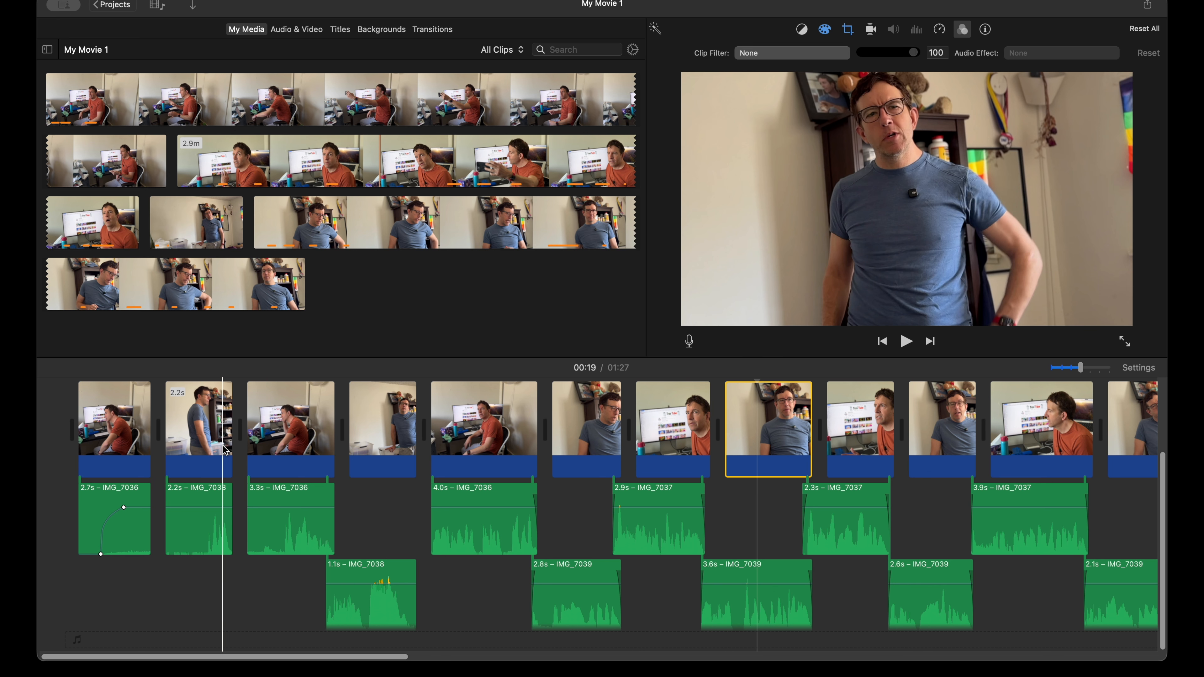
key("space")
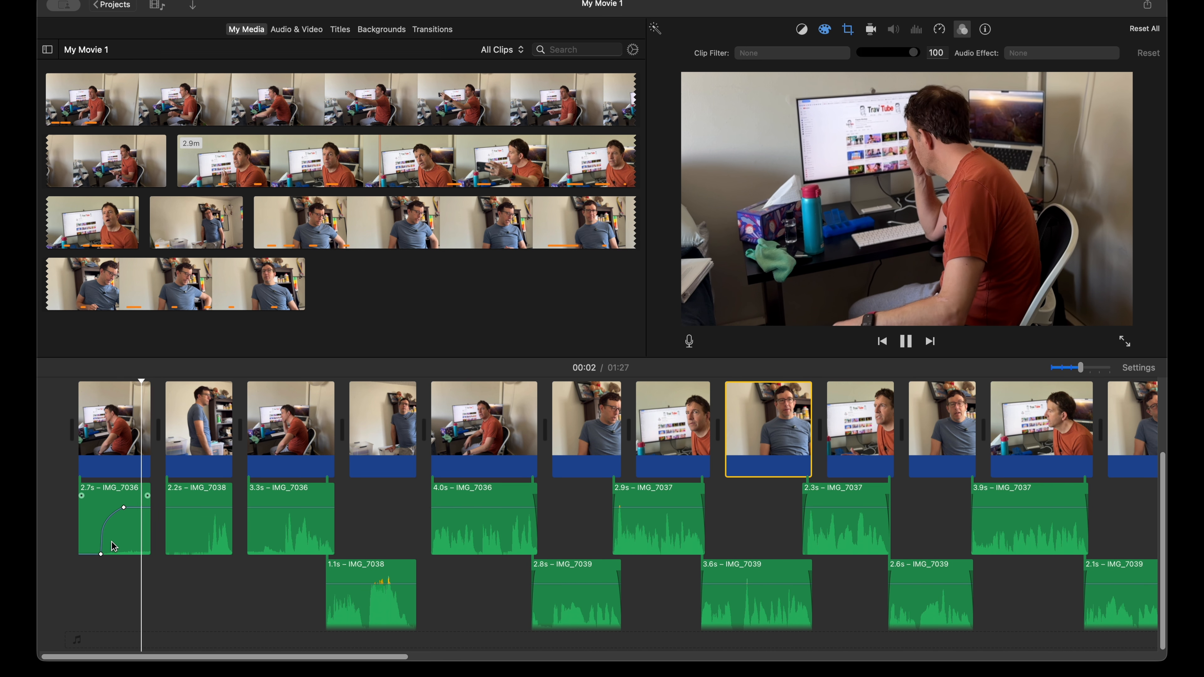
key("space")
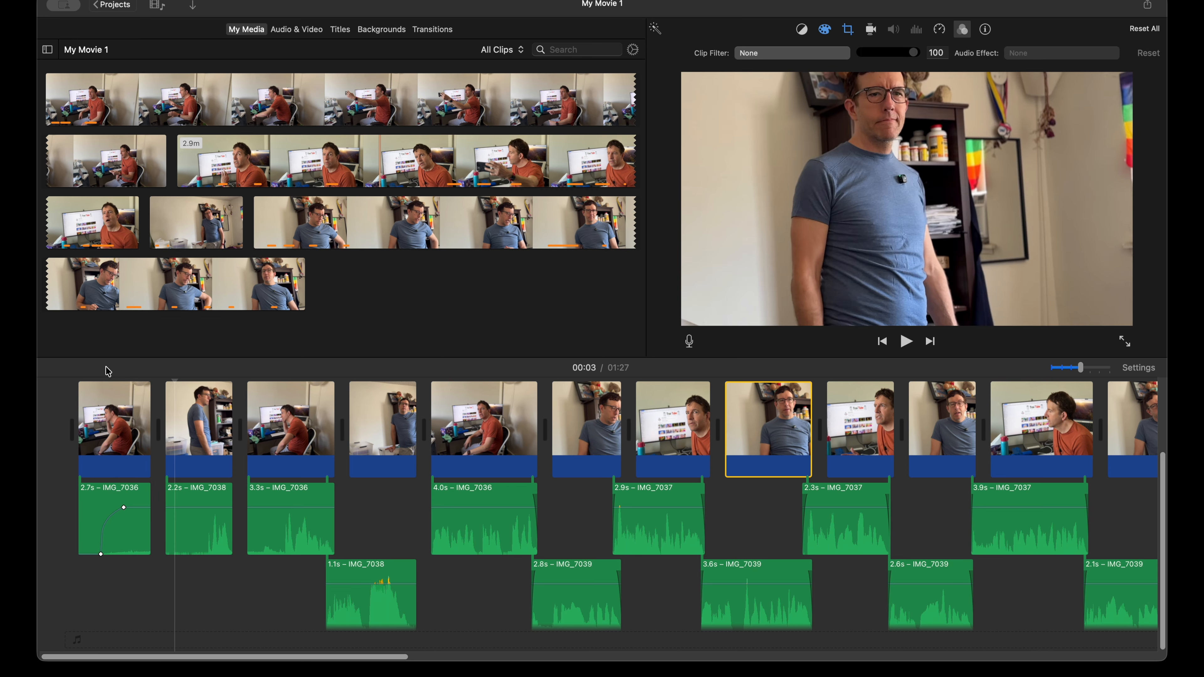
left_click(159, 9)
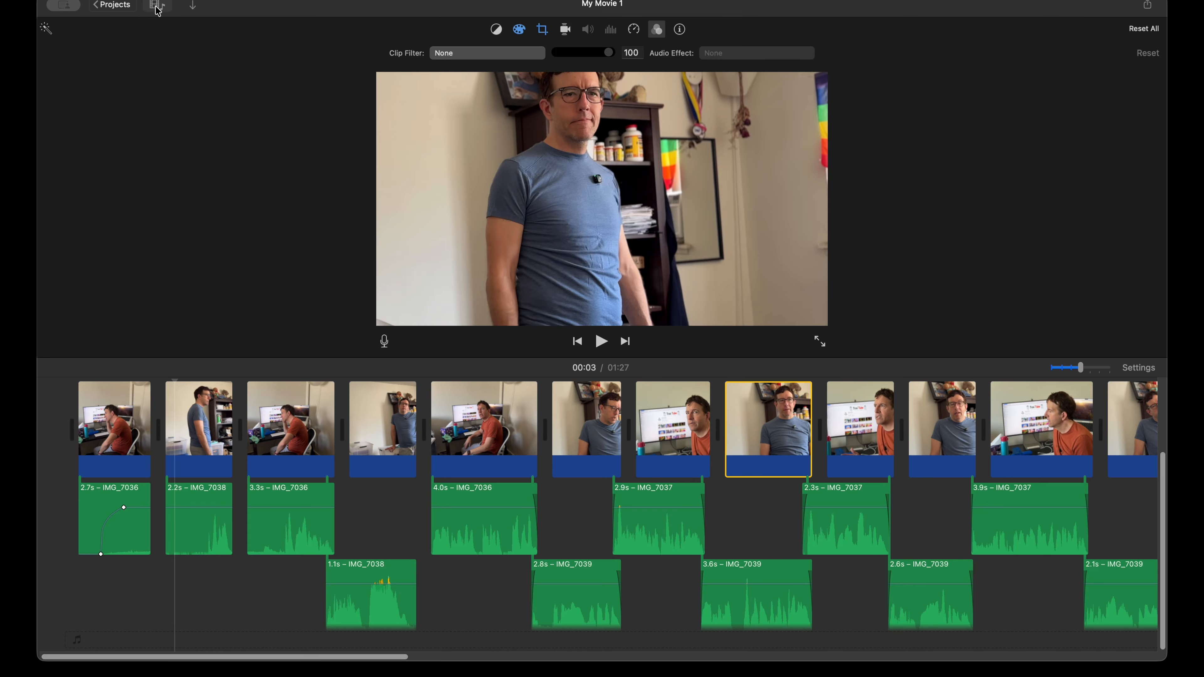
left_click(158, 10)
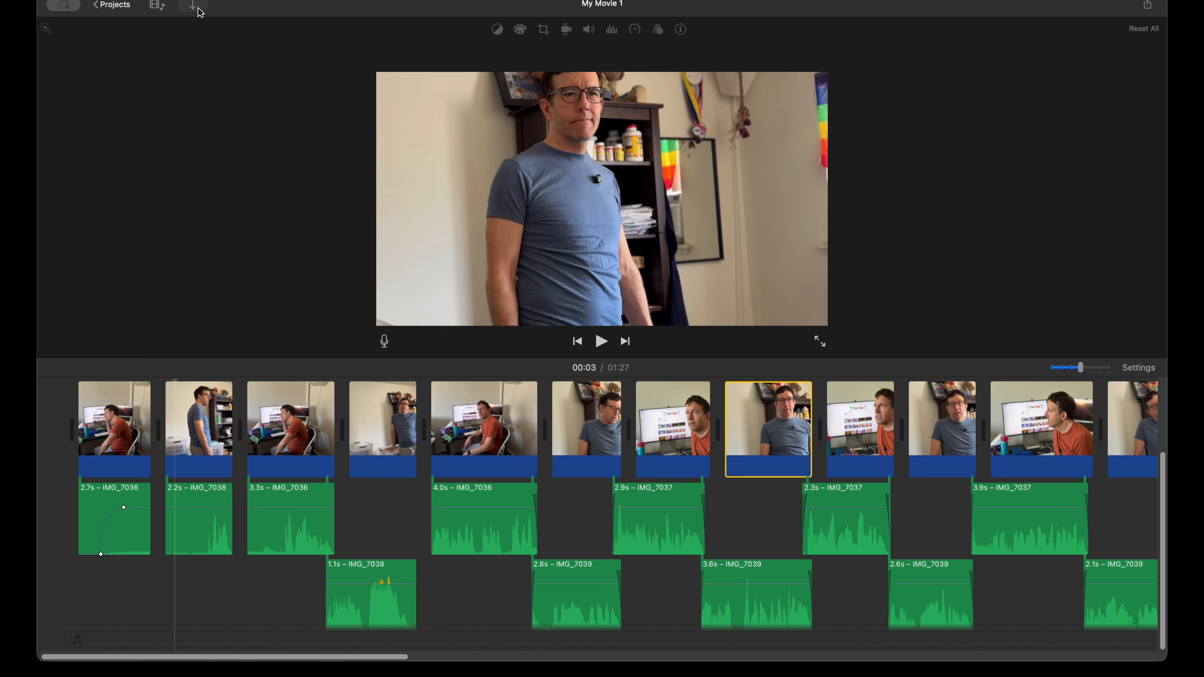
left_click(158, 7)
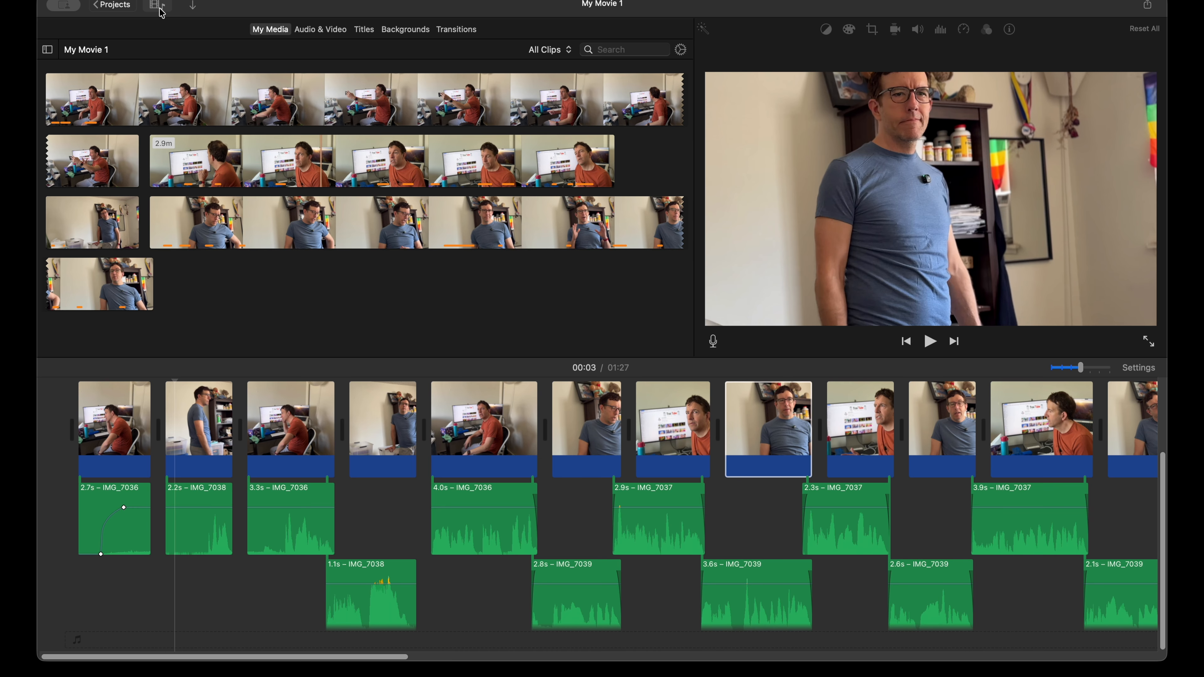
Step: Preview the Concrete Jungle sound effect from Ambience, add it as background audio from the very start of the movie, and play it back
left_click(317, 34)
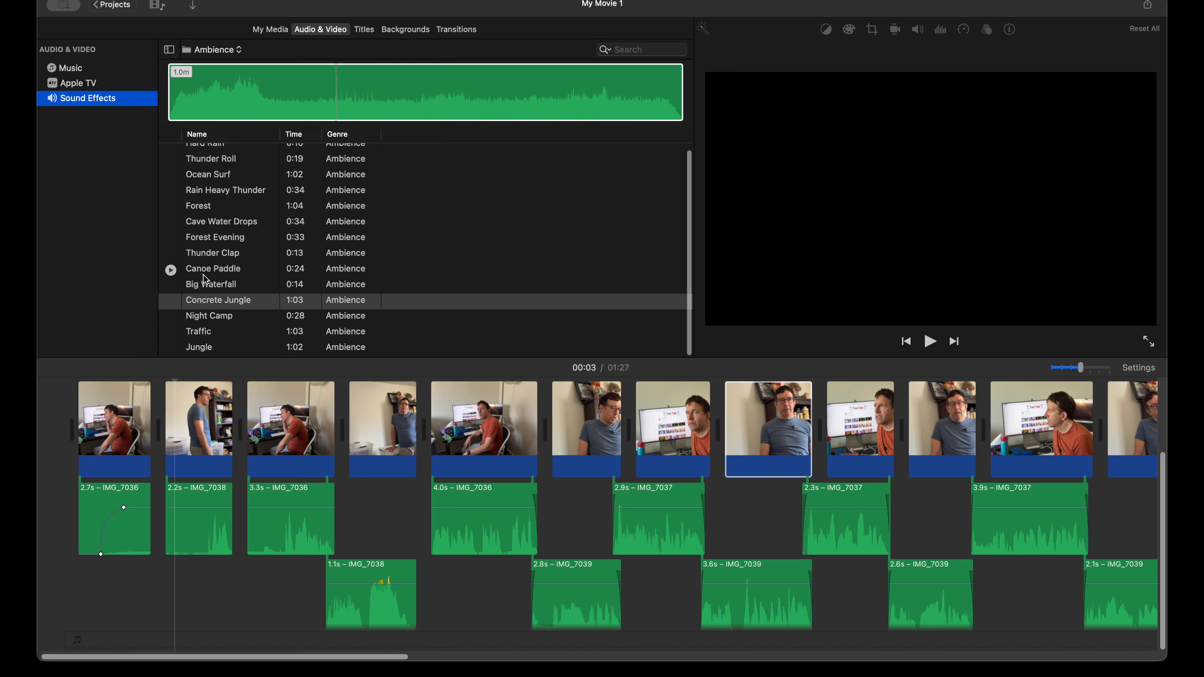
left_click(172, 306)
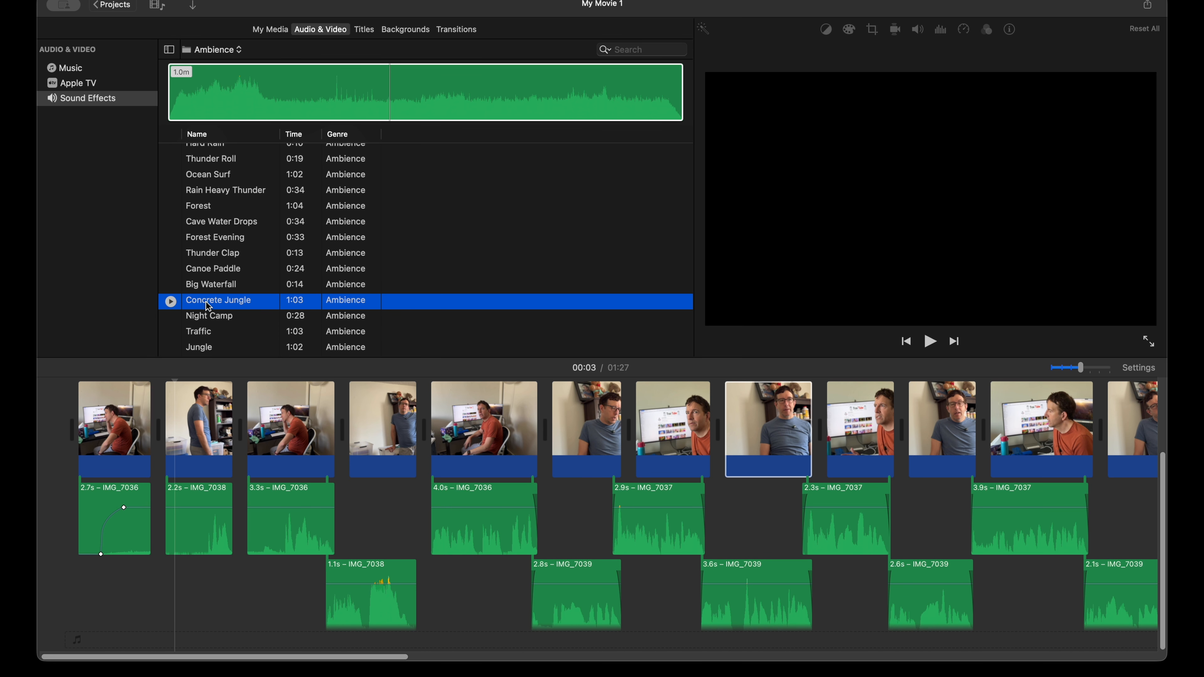
left_click_drag(208, 307, 92, 656)
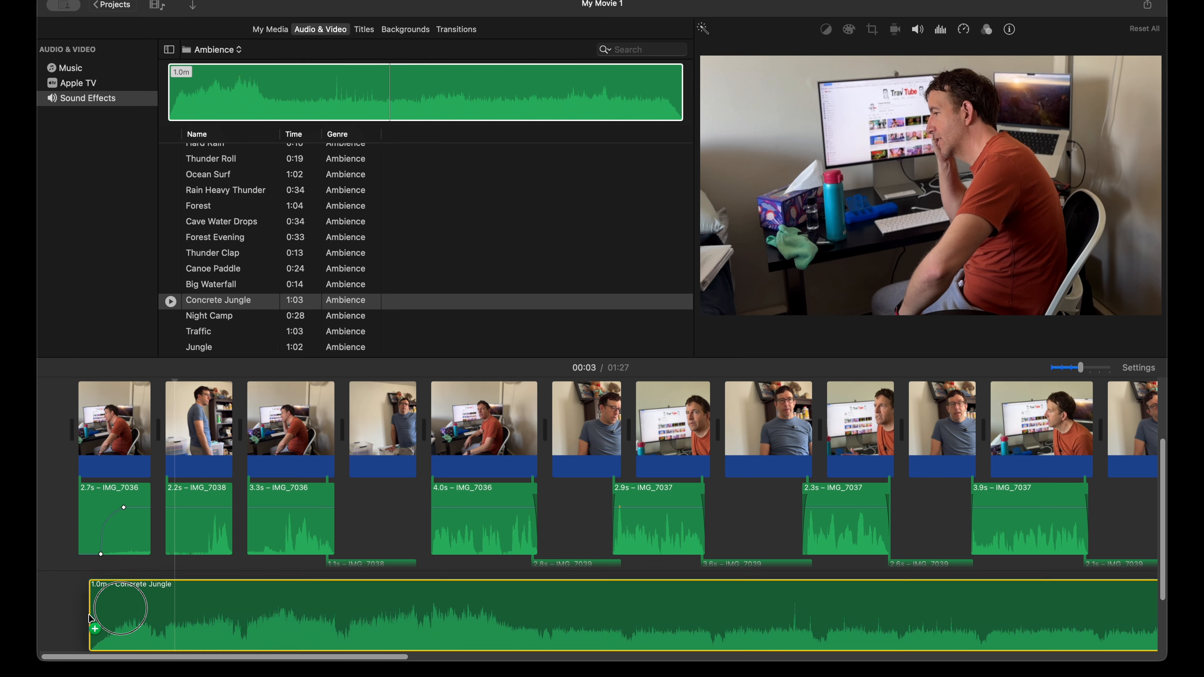
scroll(273, 558, "down", 4)
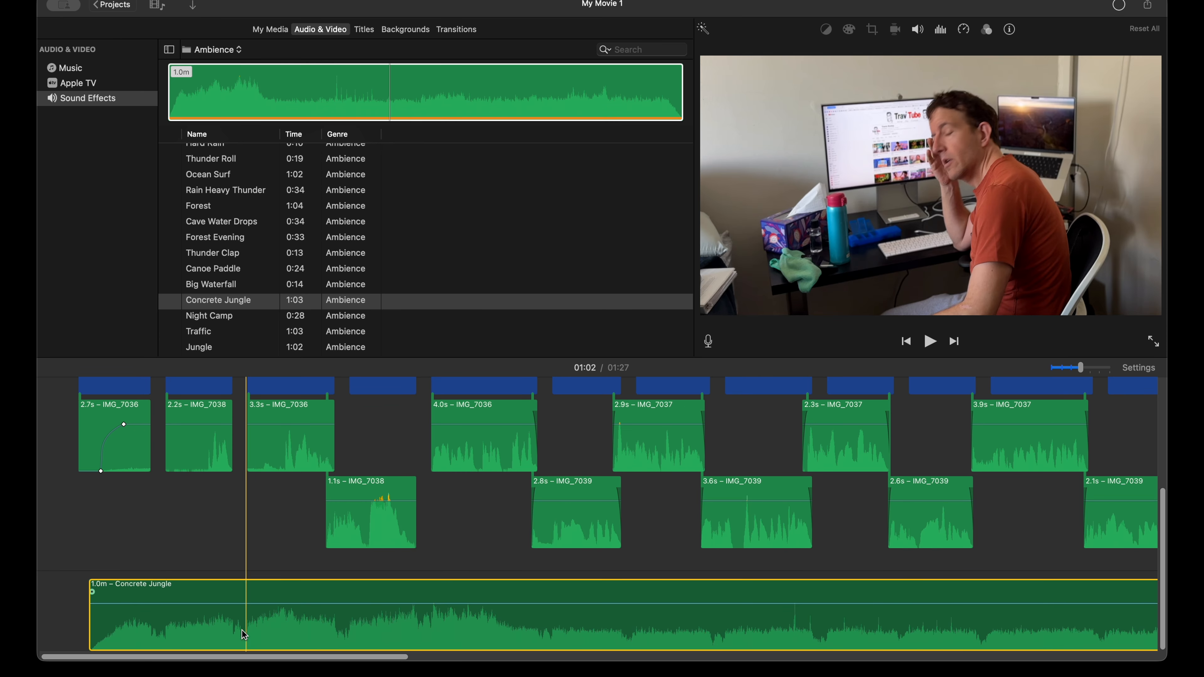
left_click_drag(244, 634, 228, 622)
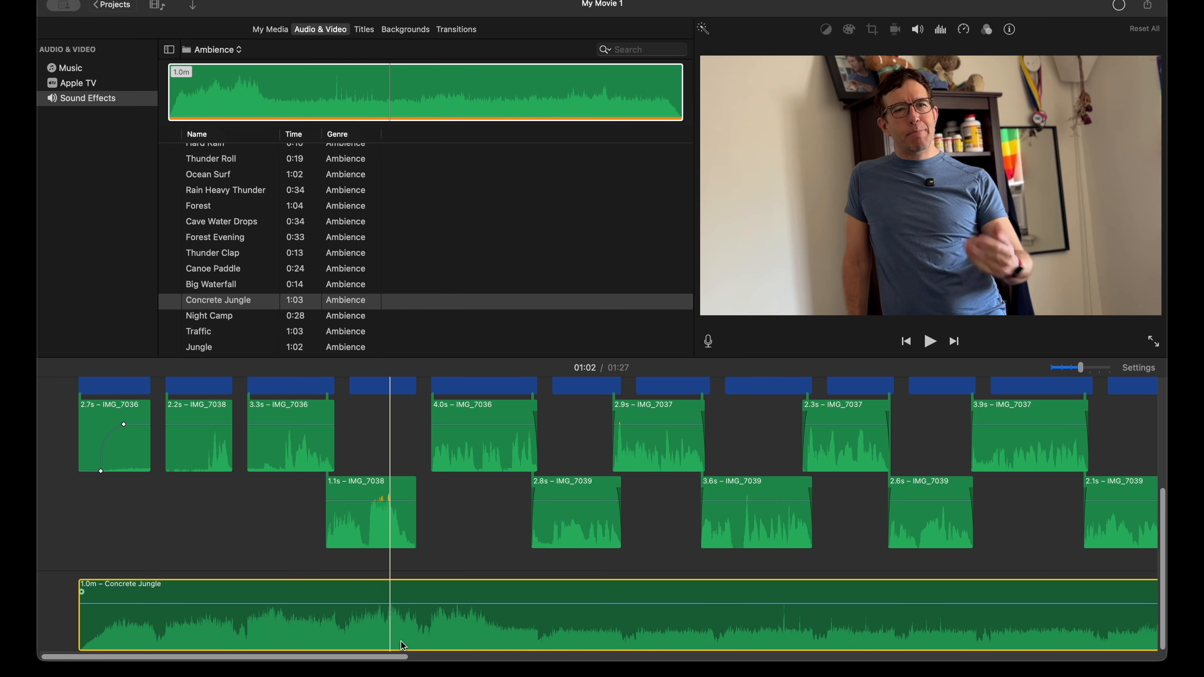
key("space")
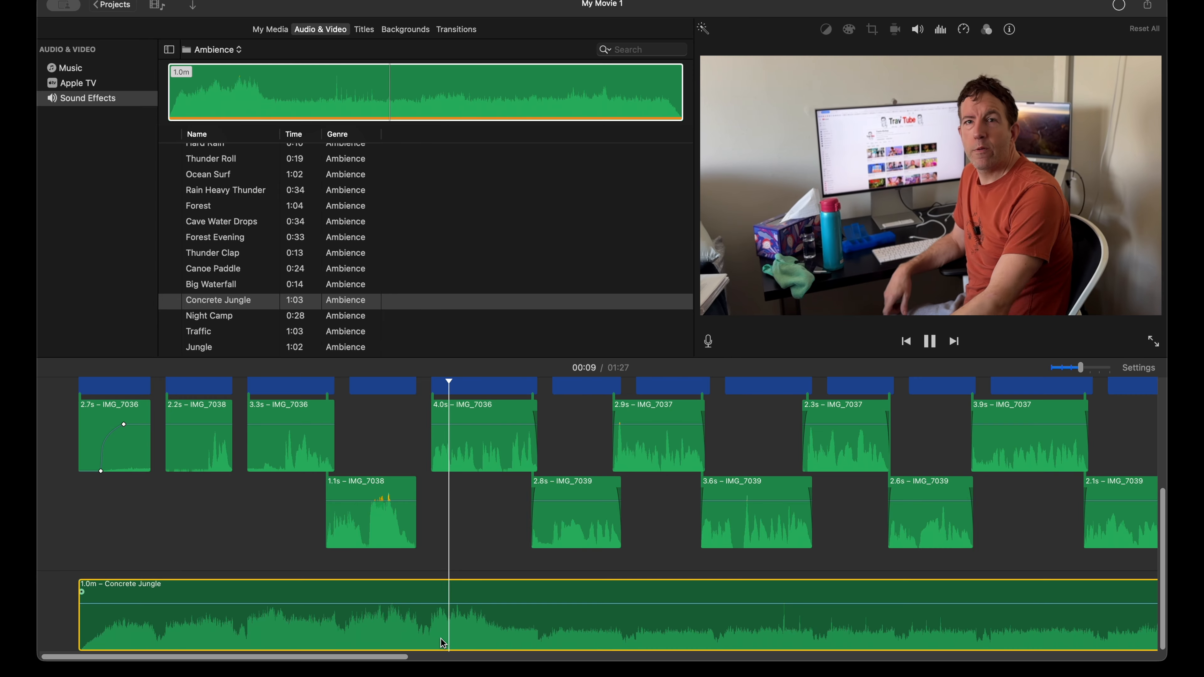
Step: Trim the loud opening off the Concrete Jungle background audio so it lasts 53.0 s, and move it back to the movie's start
key("space")
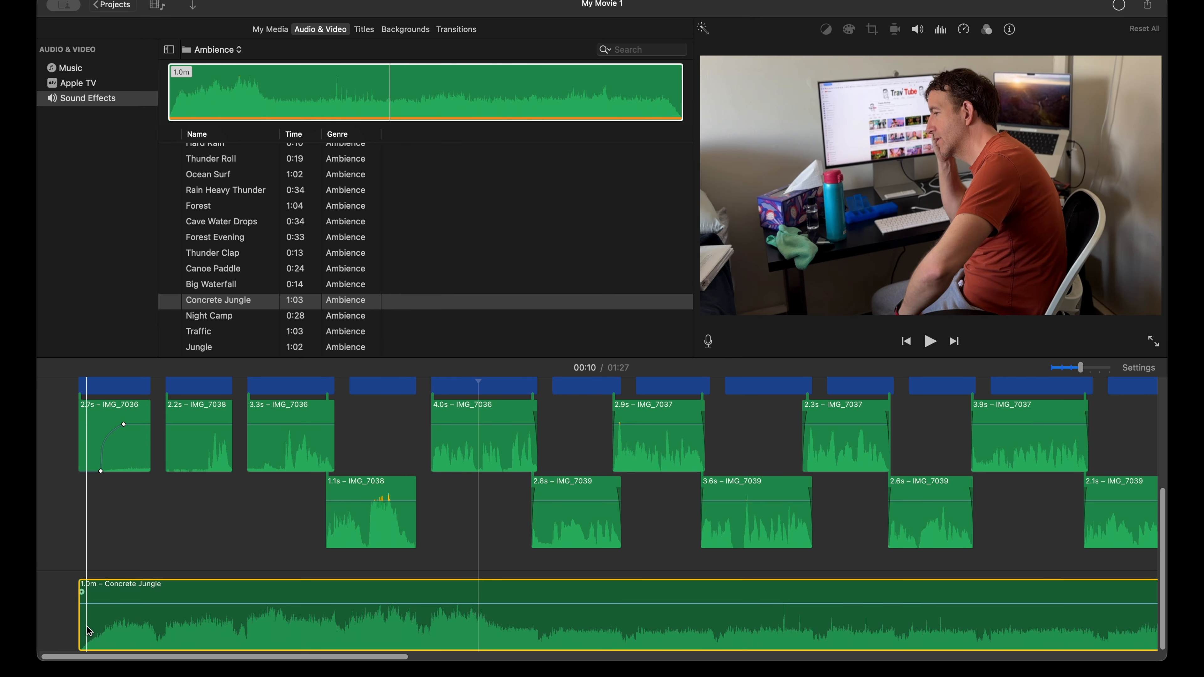
left_click_drag(89, 631, 447, 633)
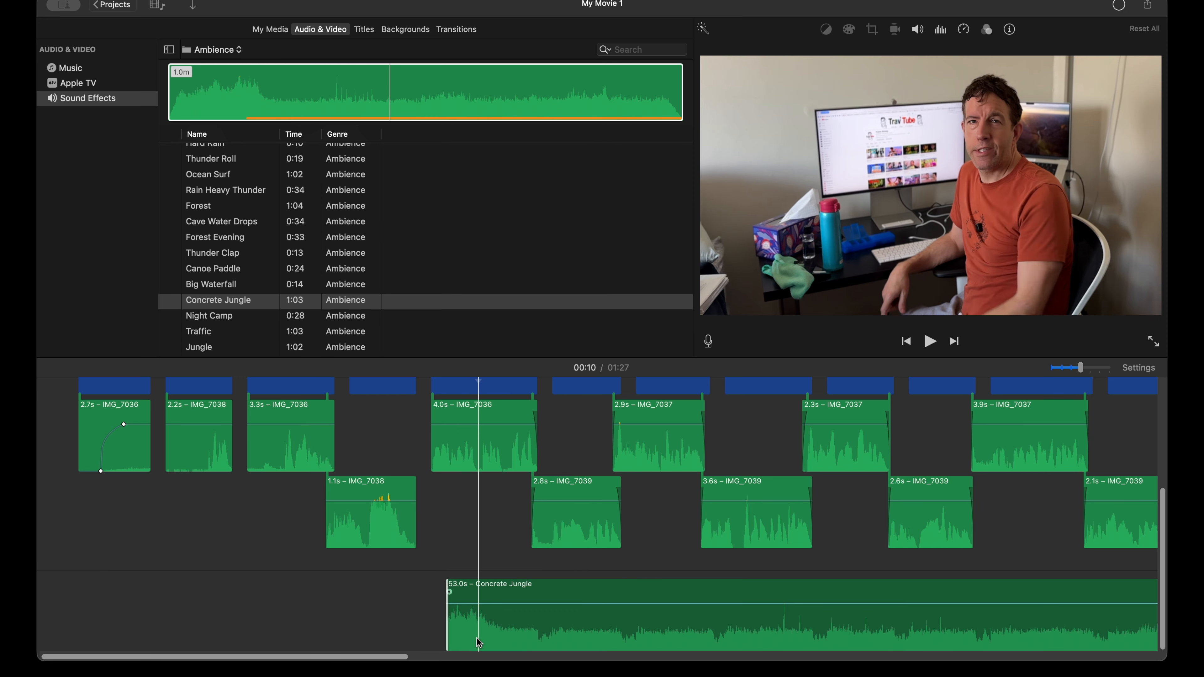
left_click_drag(564, 627, 176, 643)
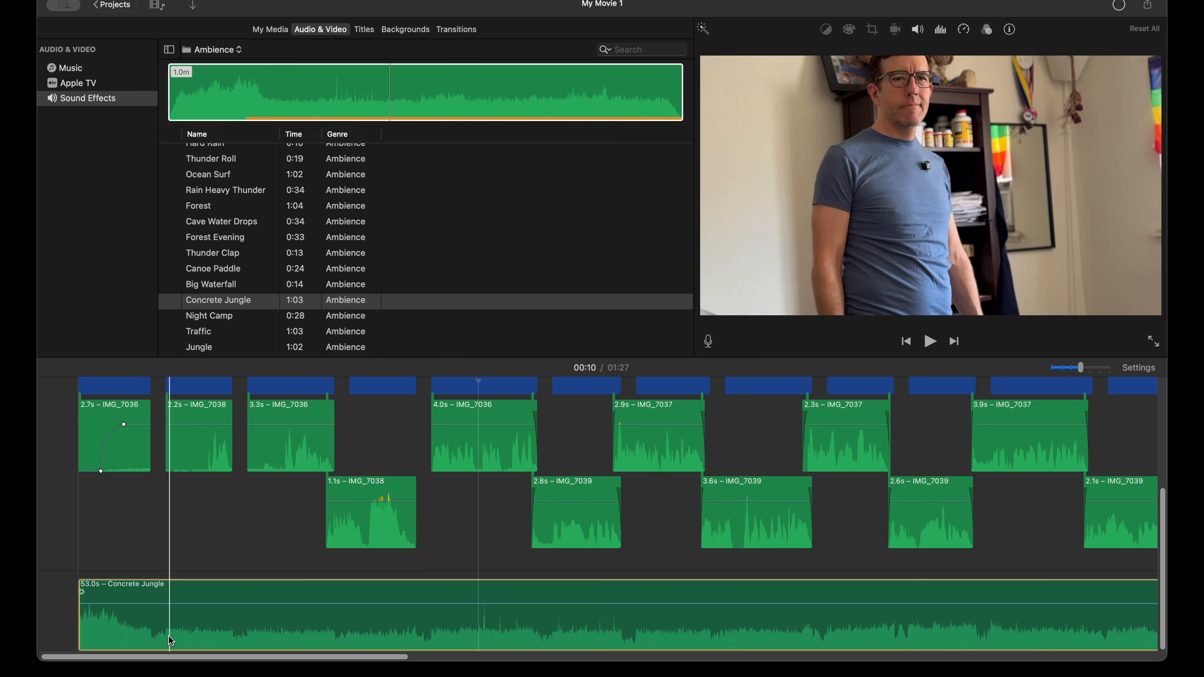
left_click(80, 593)
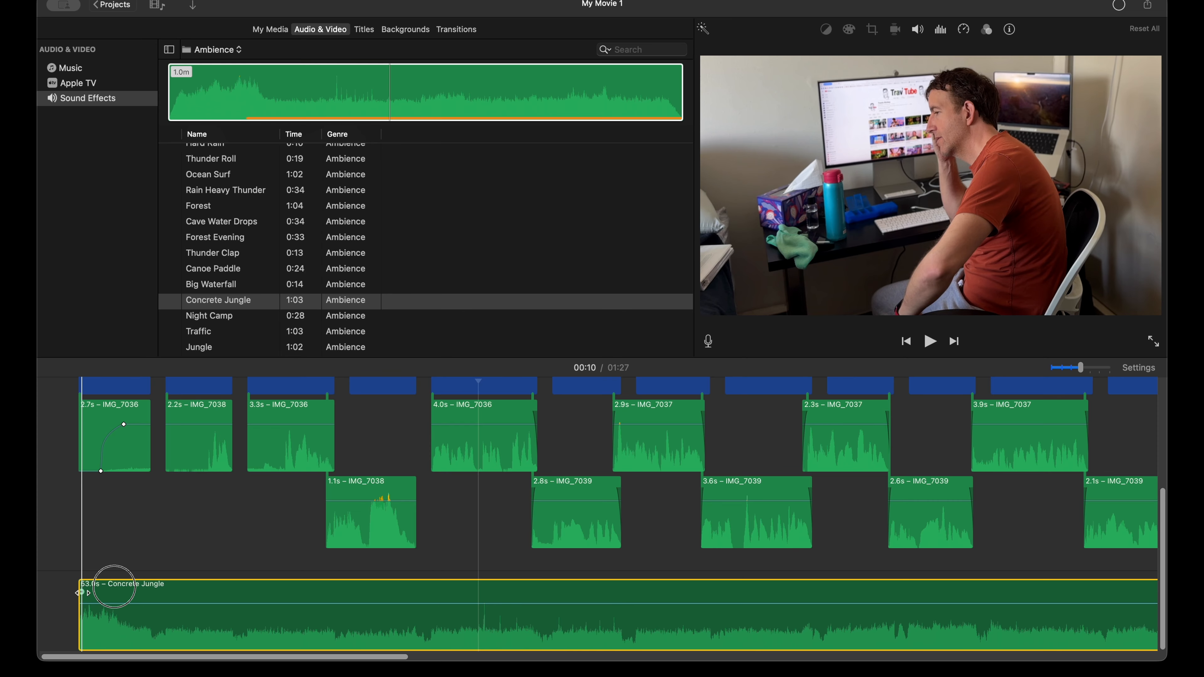
Step: Lower the volume of the Concrete Jungle background audio well below the dialogue level and play back the movie's opening
left_click_drag(127, 604, 123, 625)
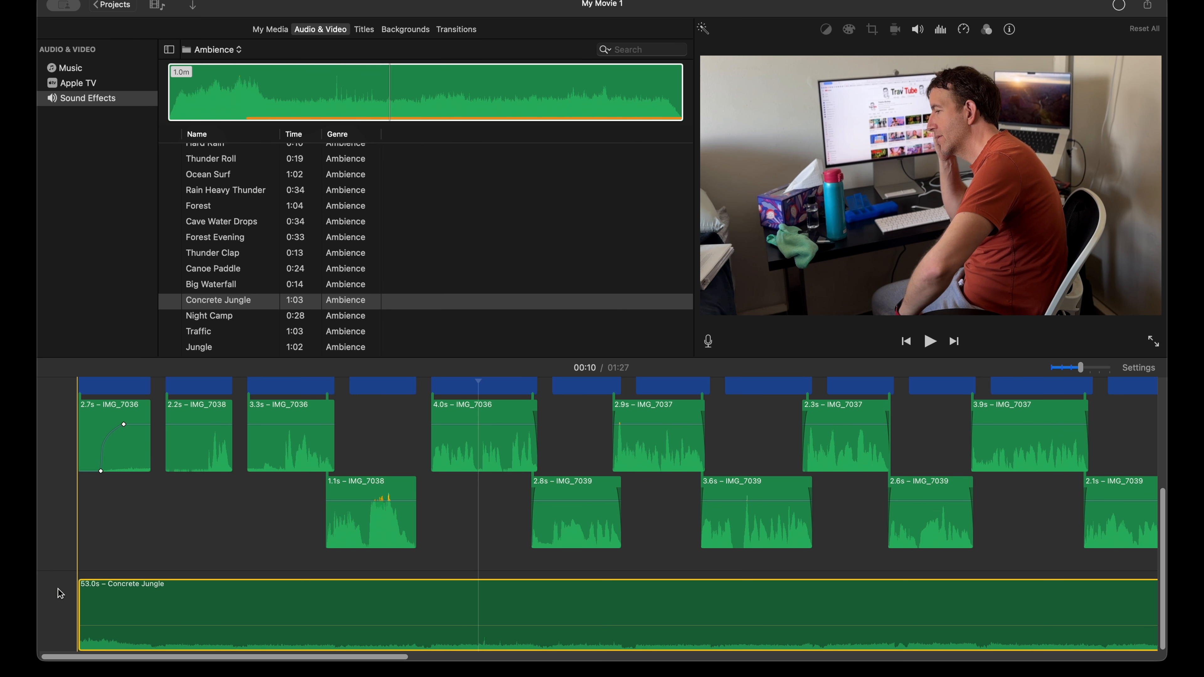
key("space")
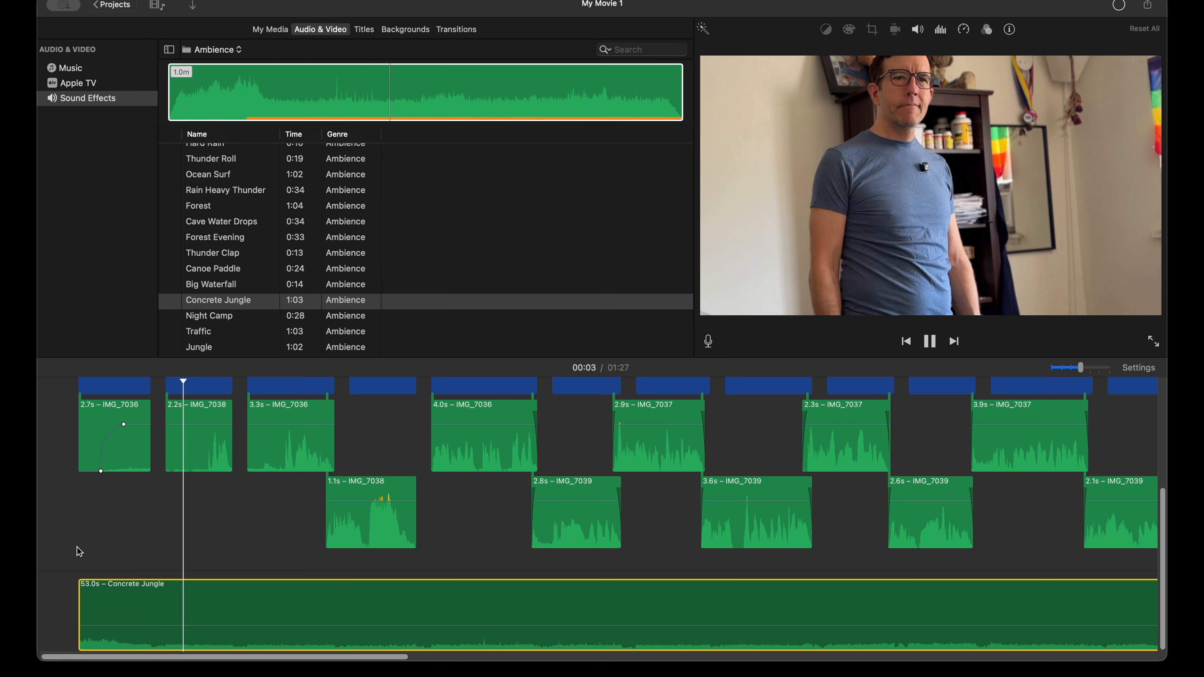
key("space")
Step: Add a short fade-in at the start of the Concrete Jungle background audio and play back the opening again
left_click_drag(82, 592, 90, 591)
key("space")
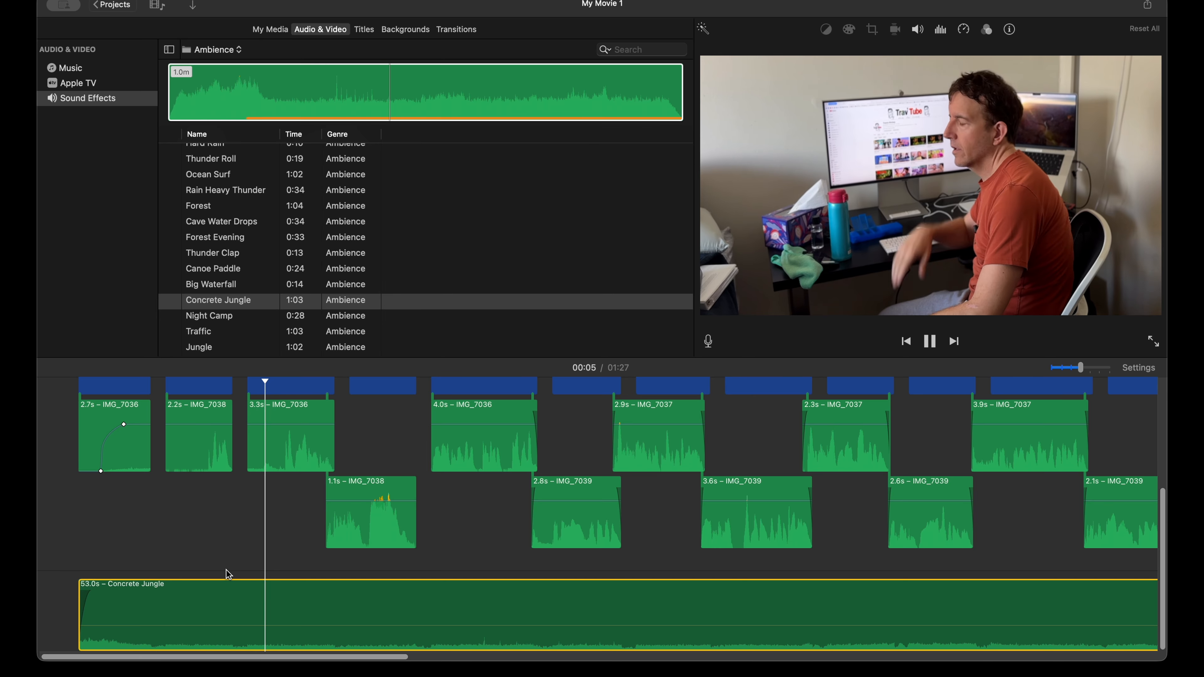
key("space")
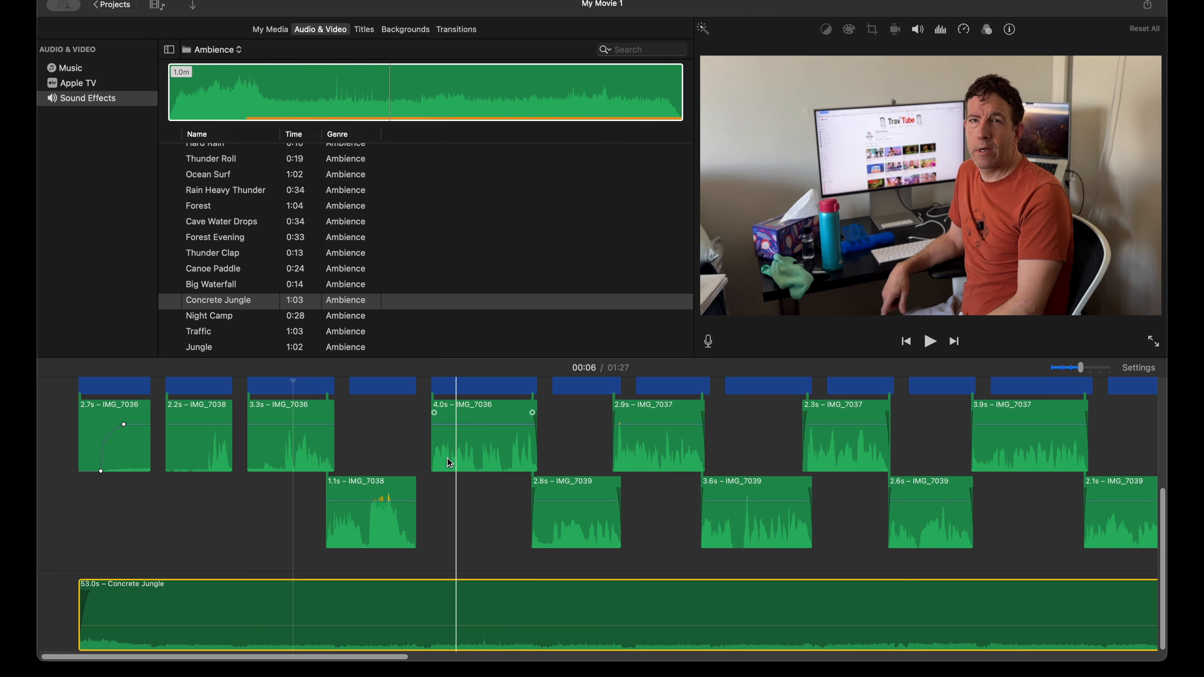
Step: Look through the Ambience sounds and the list of available sound-effect categories
mouse_move(218, 306)
scroll(213, 285, "up", 1)
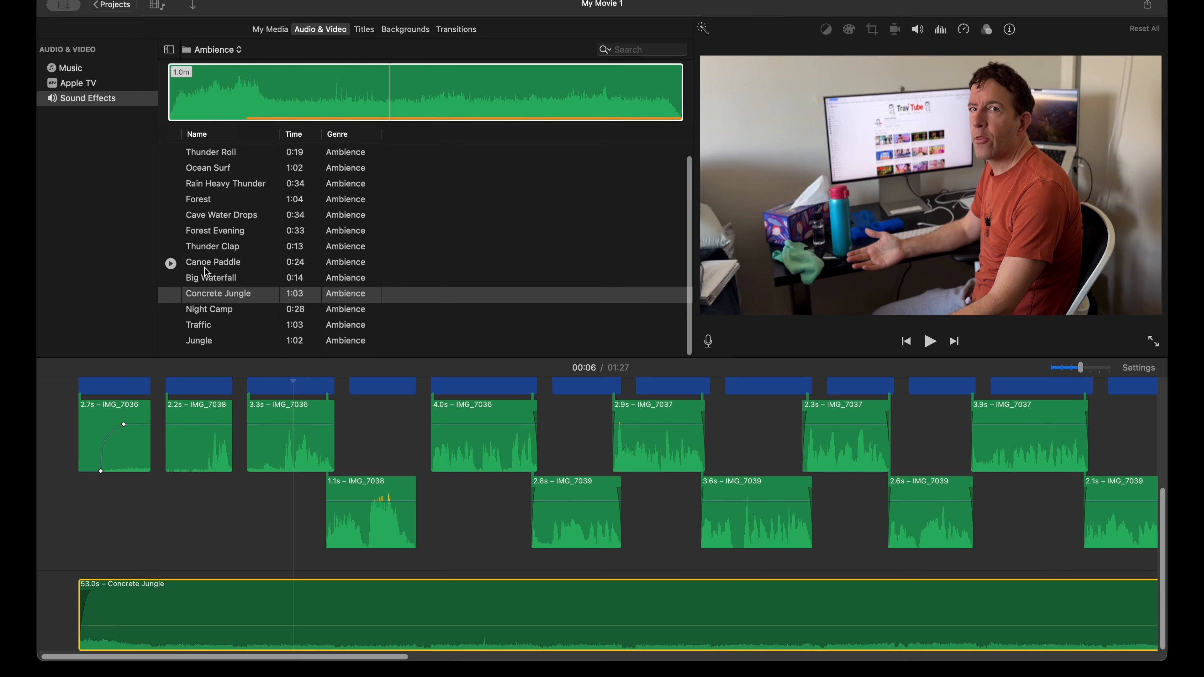
scroll(232, 304, "down", 2)
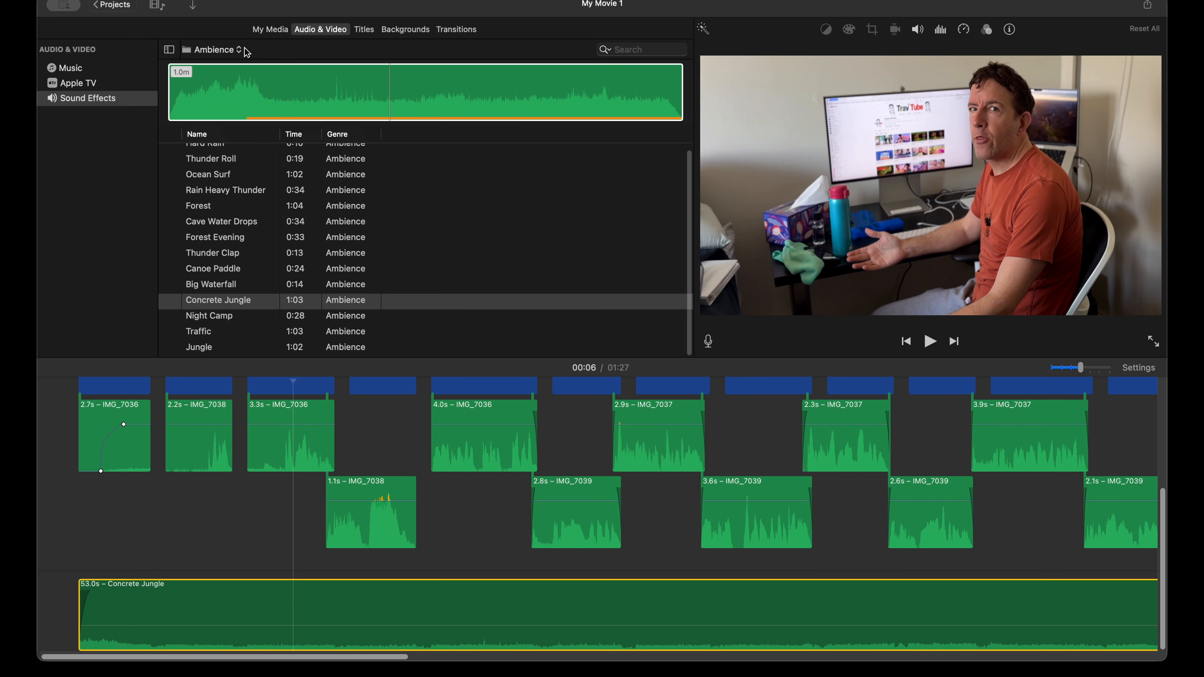
left_click(232, 49)
scroll(247, 173, "up", 2)
scroll(247, 173, "up", 4)
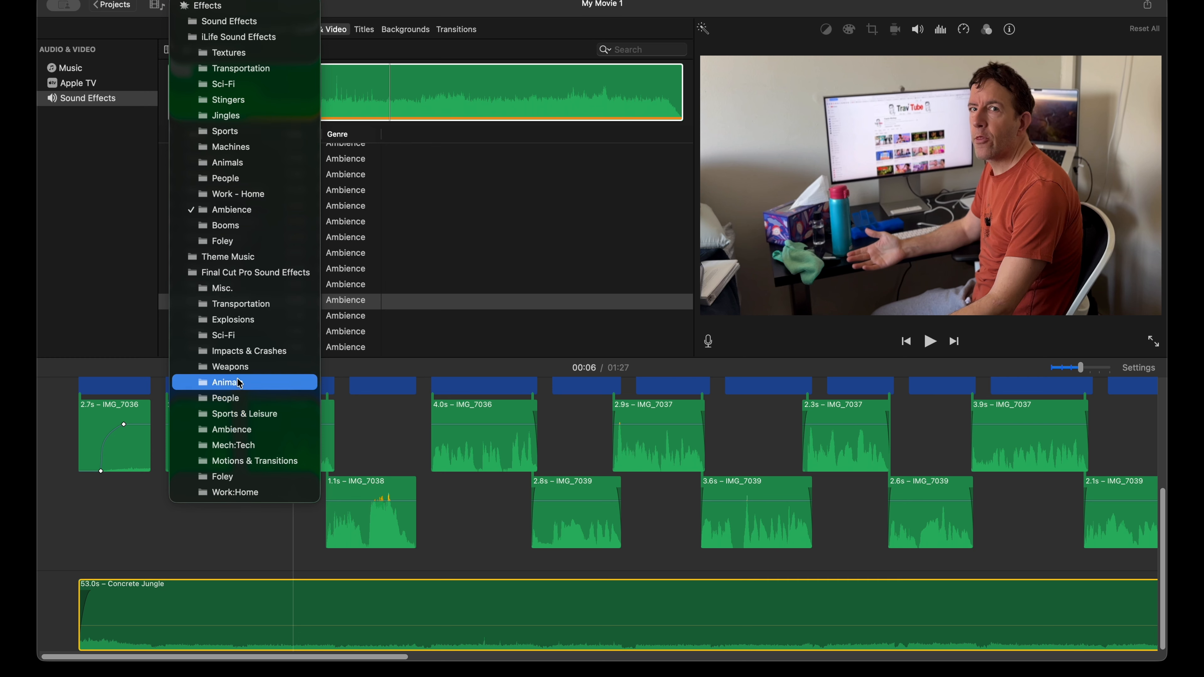
left_click(135, 247)
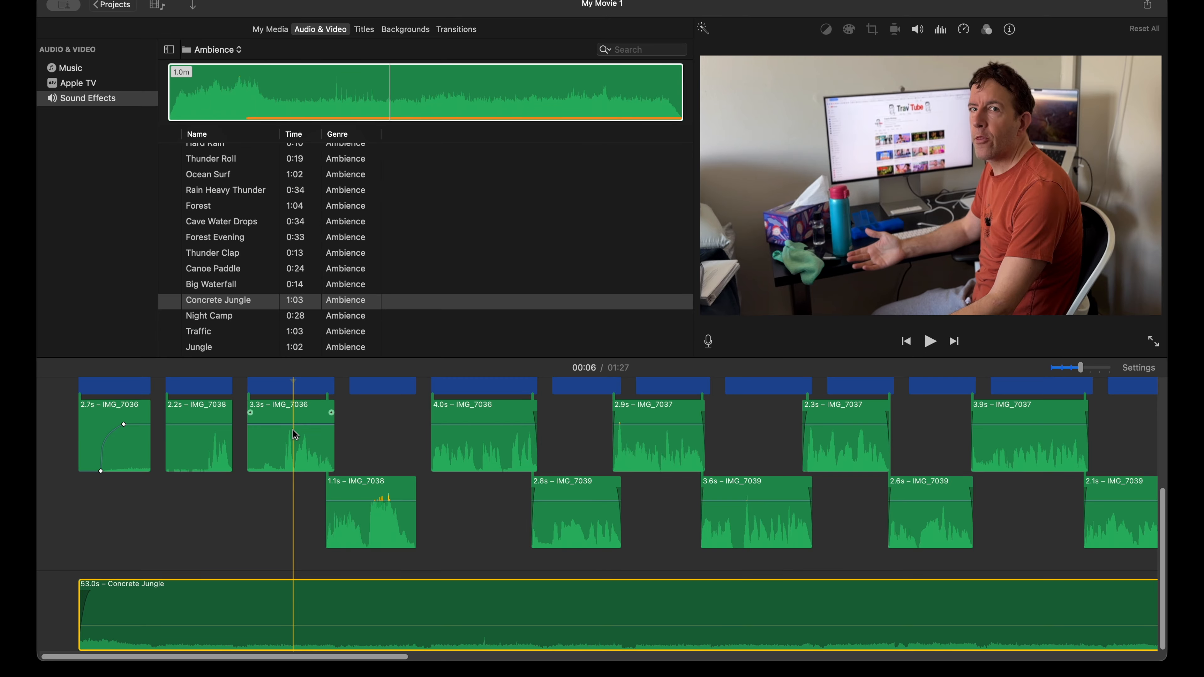
Step: Add a second Concrete Jungle sound after the end of the first one and trim its start so it lasts 44.9 s
scroll(471, 540, "right", 5)
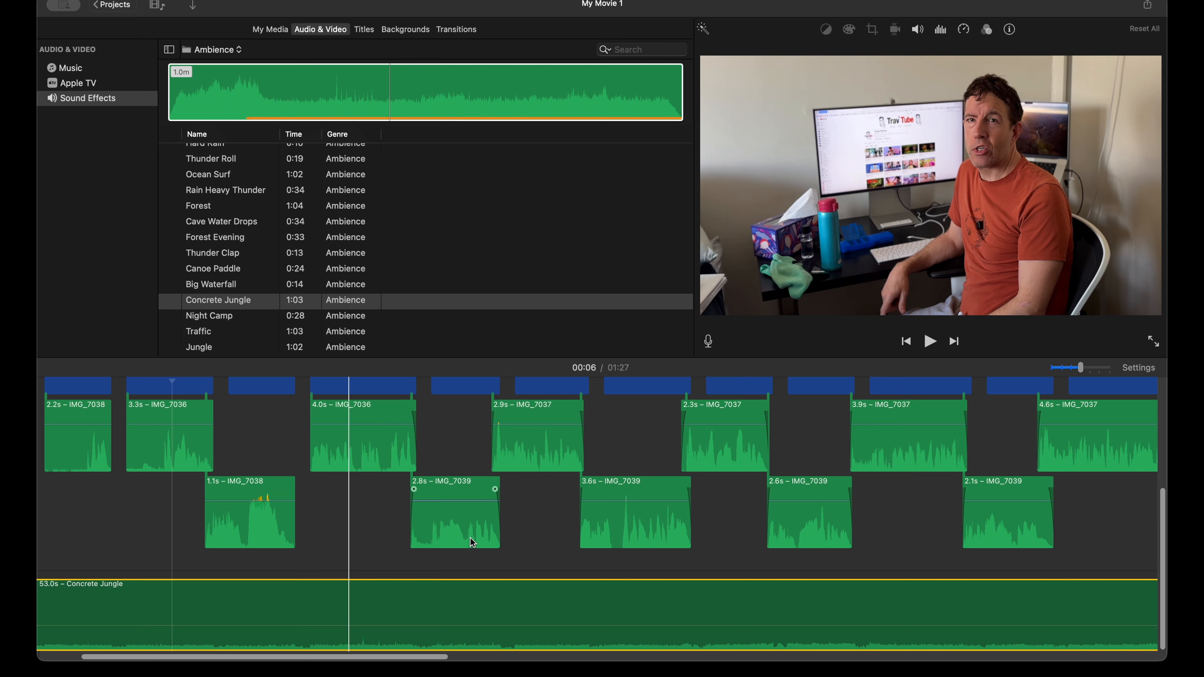
key("super+minus")
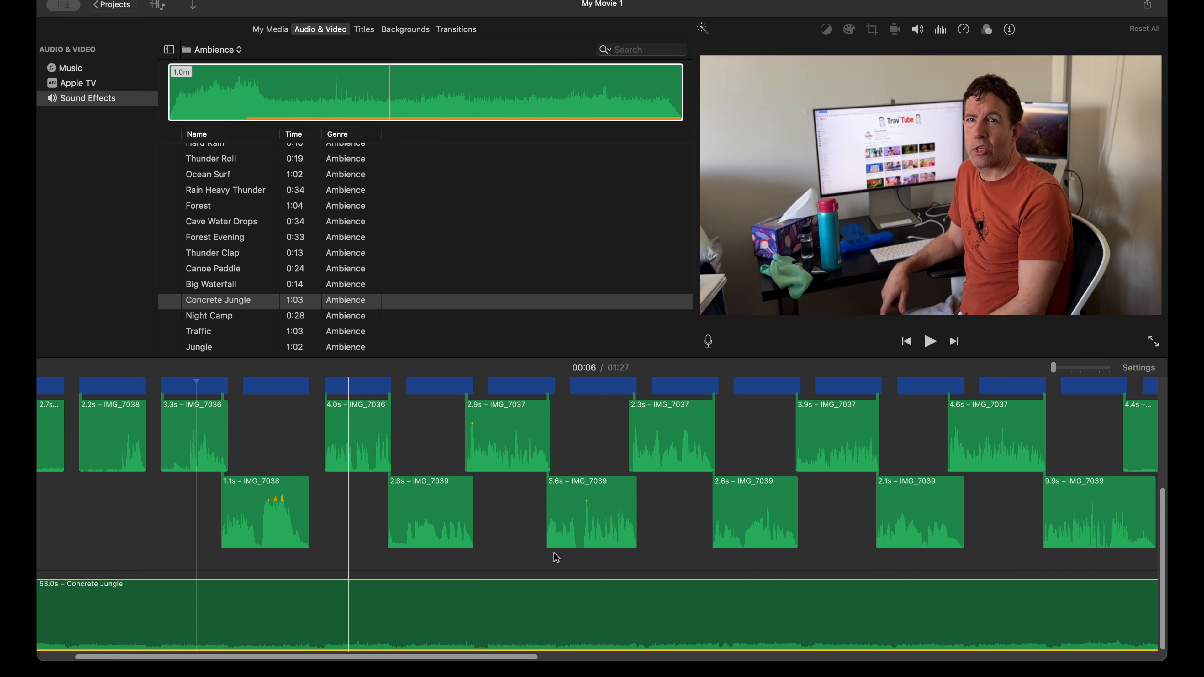
scroll(556, 558, "right", 10)
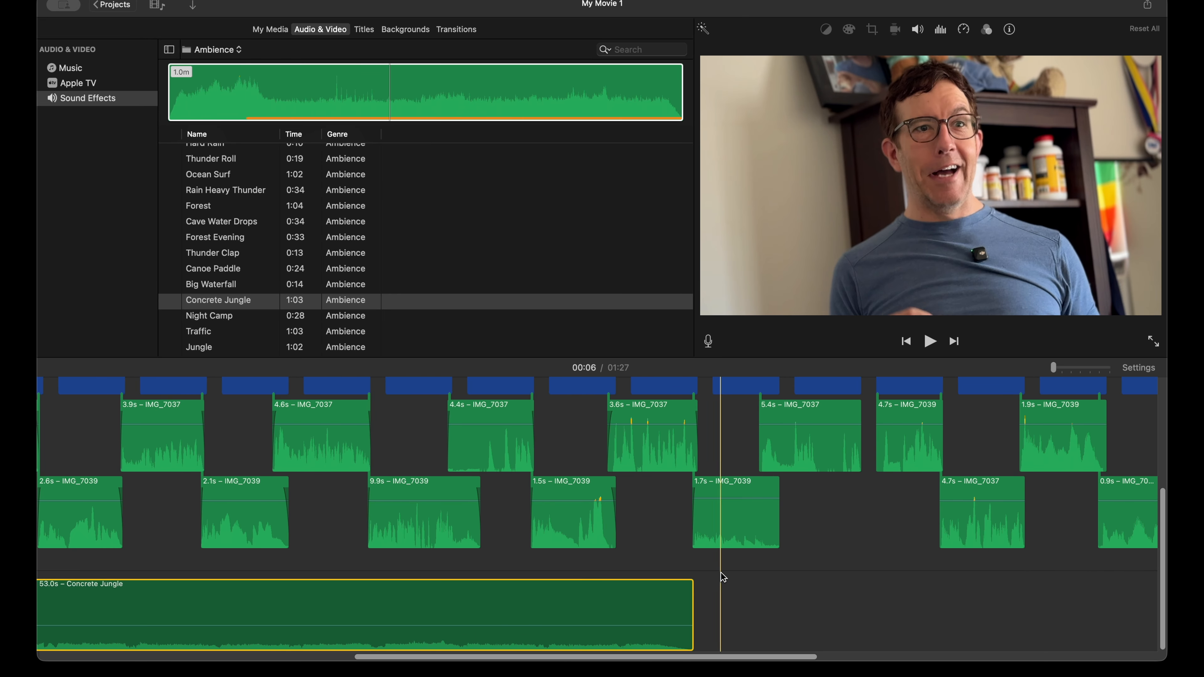
scroll(724, 578, "right", 4)
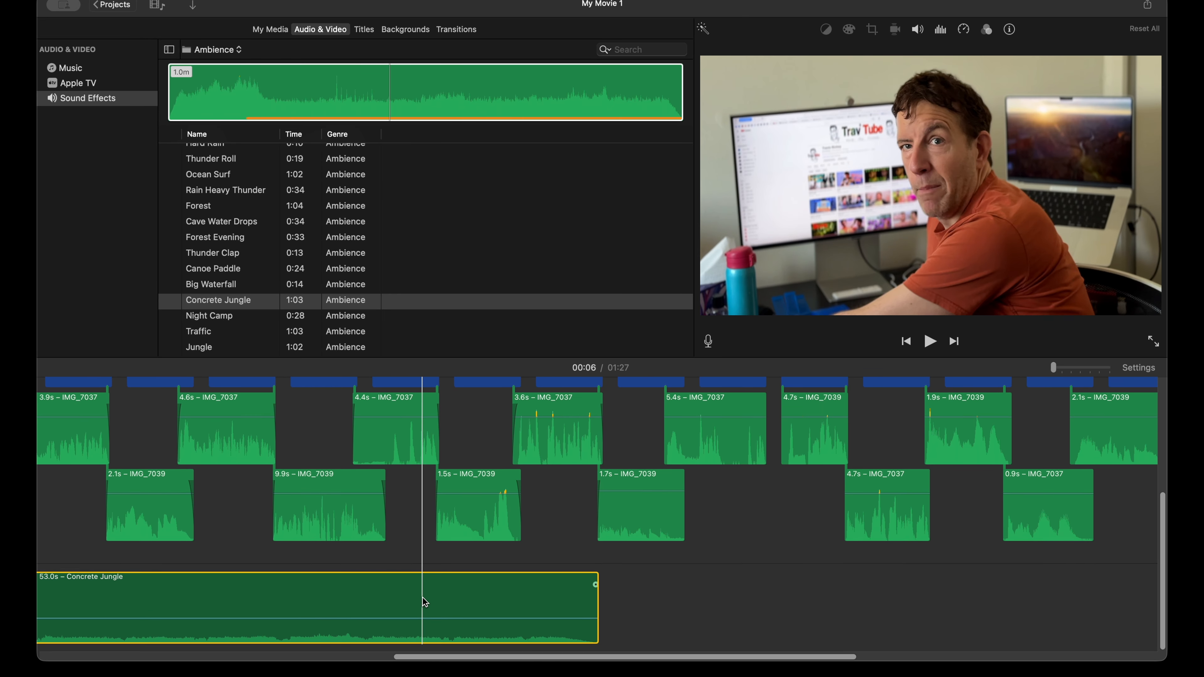
left_click_drag(208, 307, 991, 641)
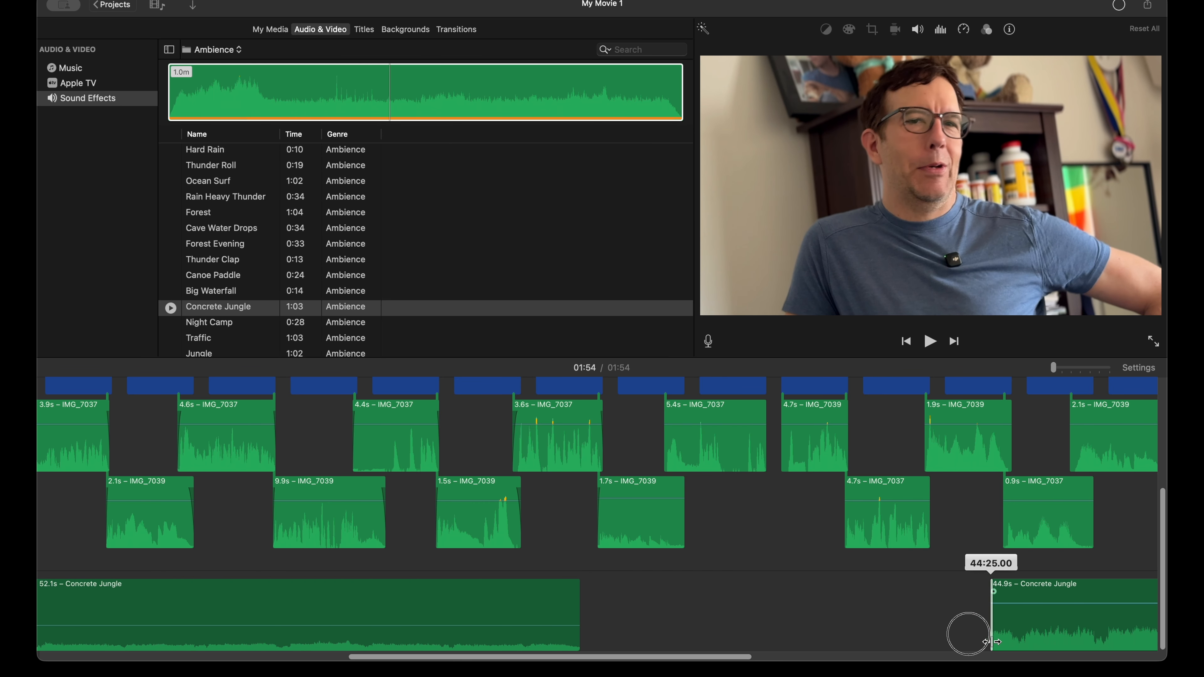
Step: Set the second Concrete Jungle clip's volume to 9% and butt it against the first one, shortened to 50.0 s
left_click_drag(1034, 603, 1031, 623)
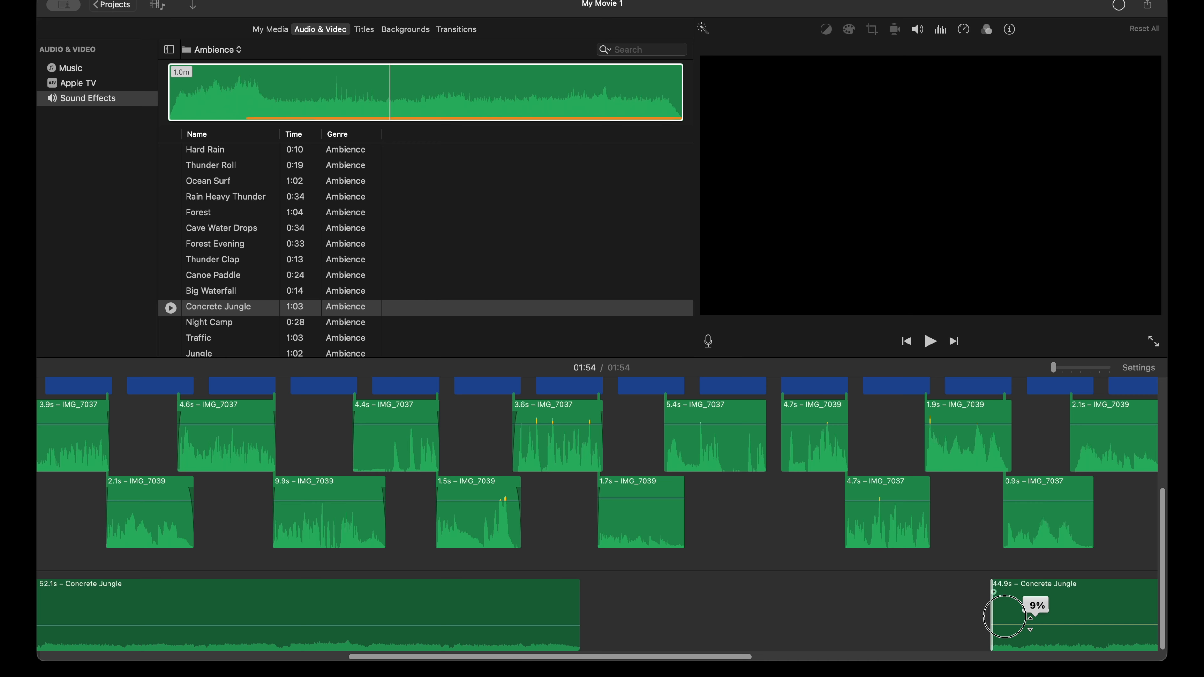
left_click_drag(1030, 624, 695, 603)
left_click_drag(1080, 610, 629, 616)
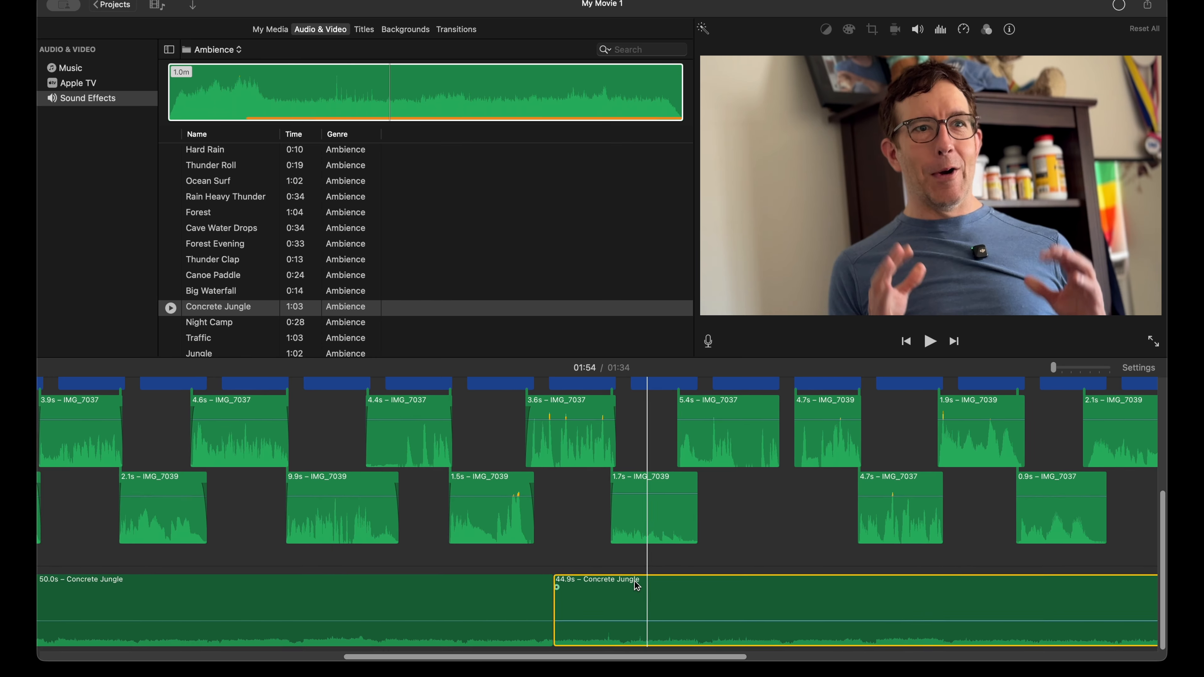
left_click(550, 607)
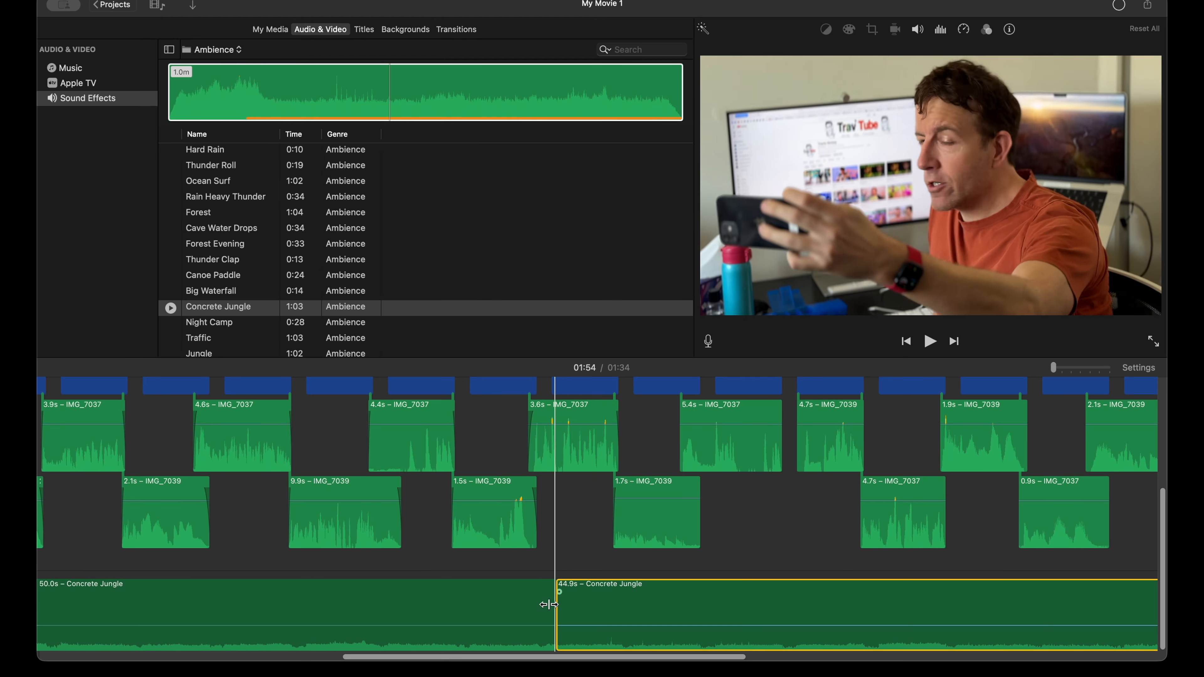
mouse_move(634, 597)
left_mouse_down()
mouse_move(626, 646)
mouse_move(626, 567)
mouse_move(573, 538)
mouse_move(510, 540)
mouse_move(636, 595)
left_mouse_up()
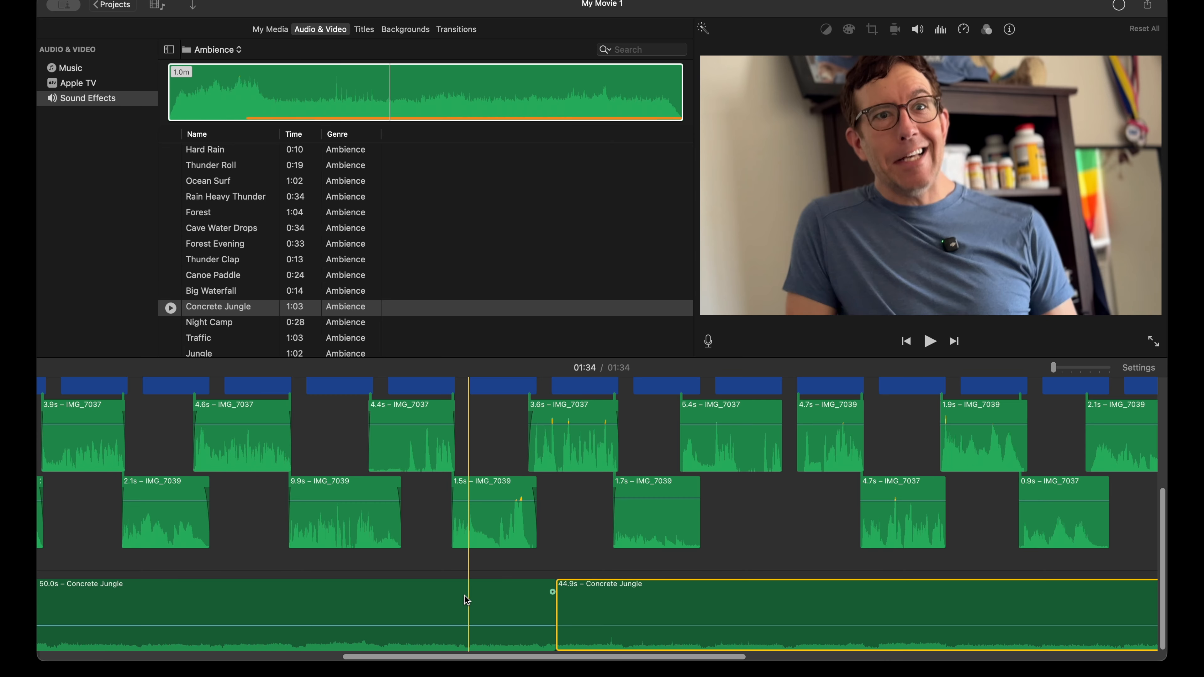
Step: Play back the join between the two Concrete Jungle clips and check that the ambience reaches the movie's end
key("space")
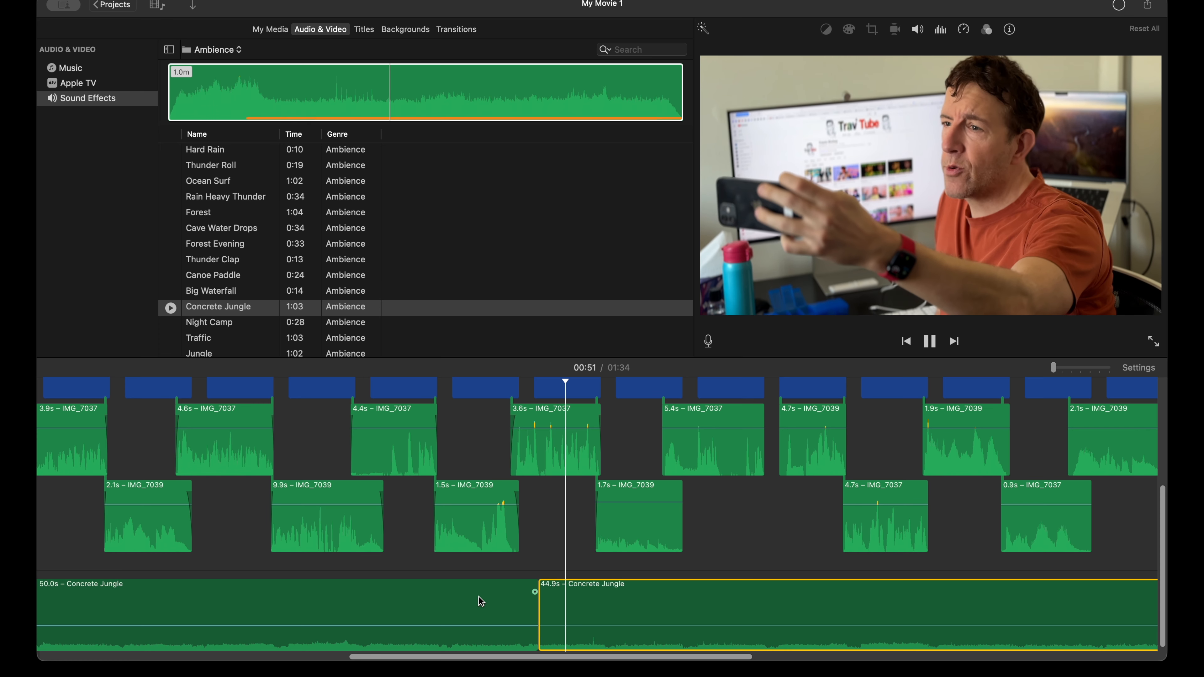
scroll(709, 637, "right", 10)
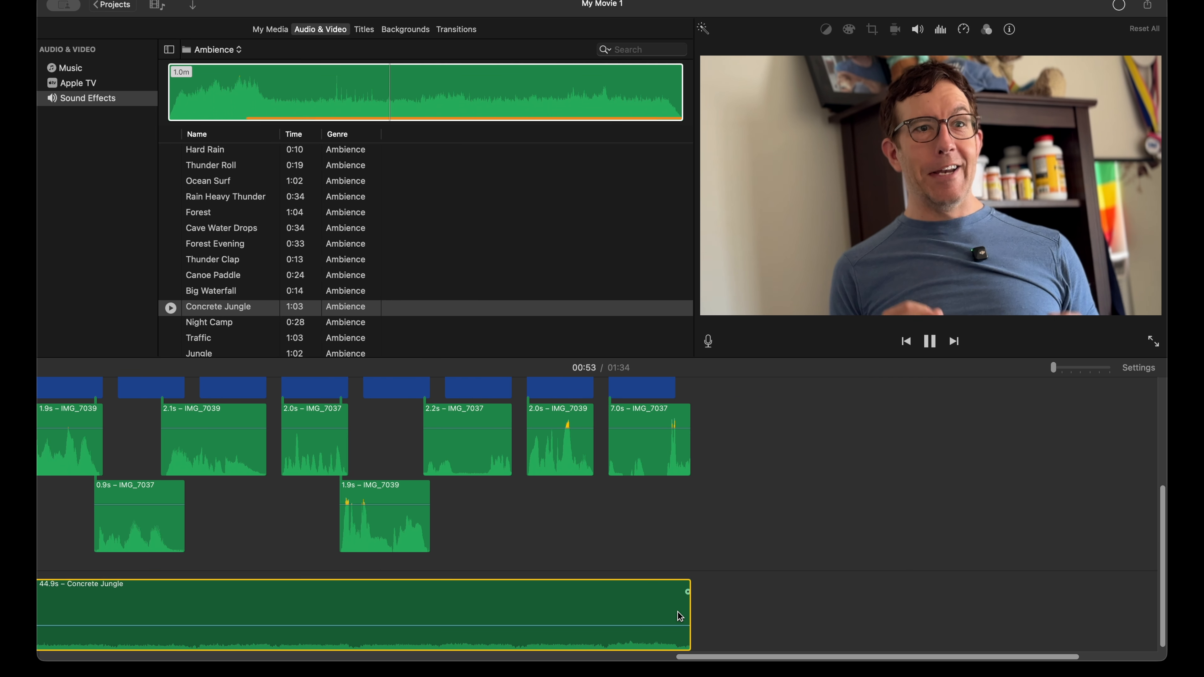
scroll(711, 607, "up", 5)
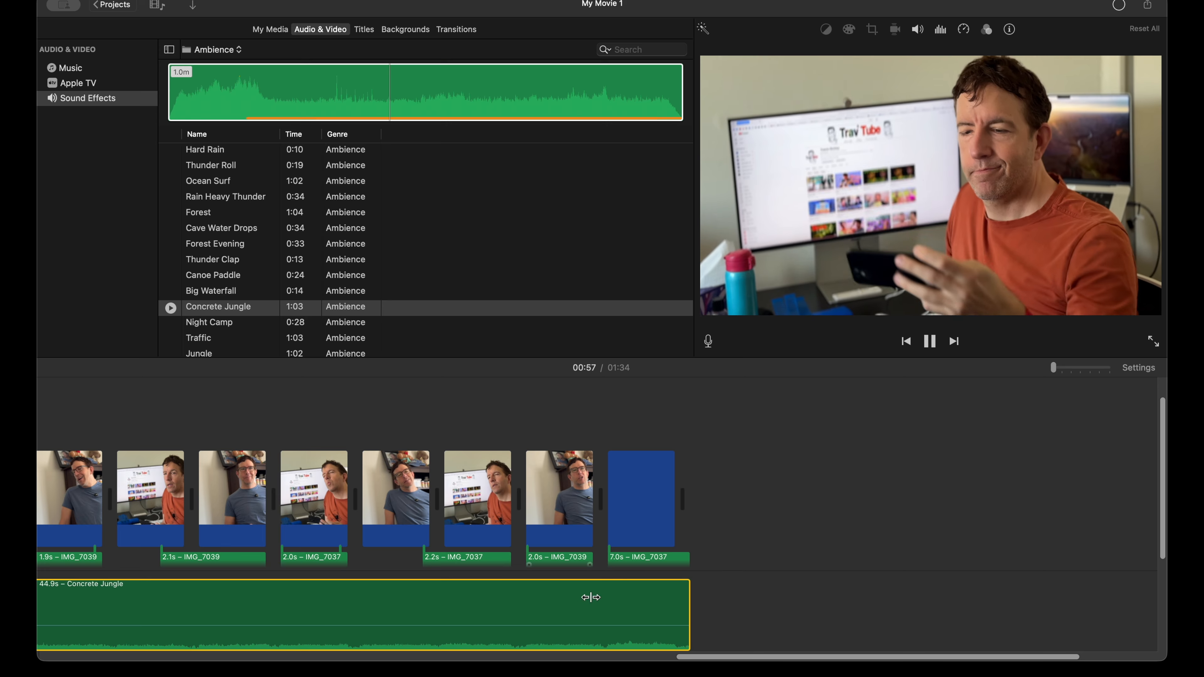
key("space")
scroll(616, 545, "left", 15)
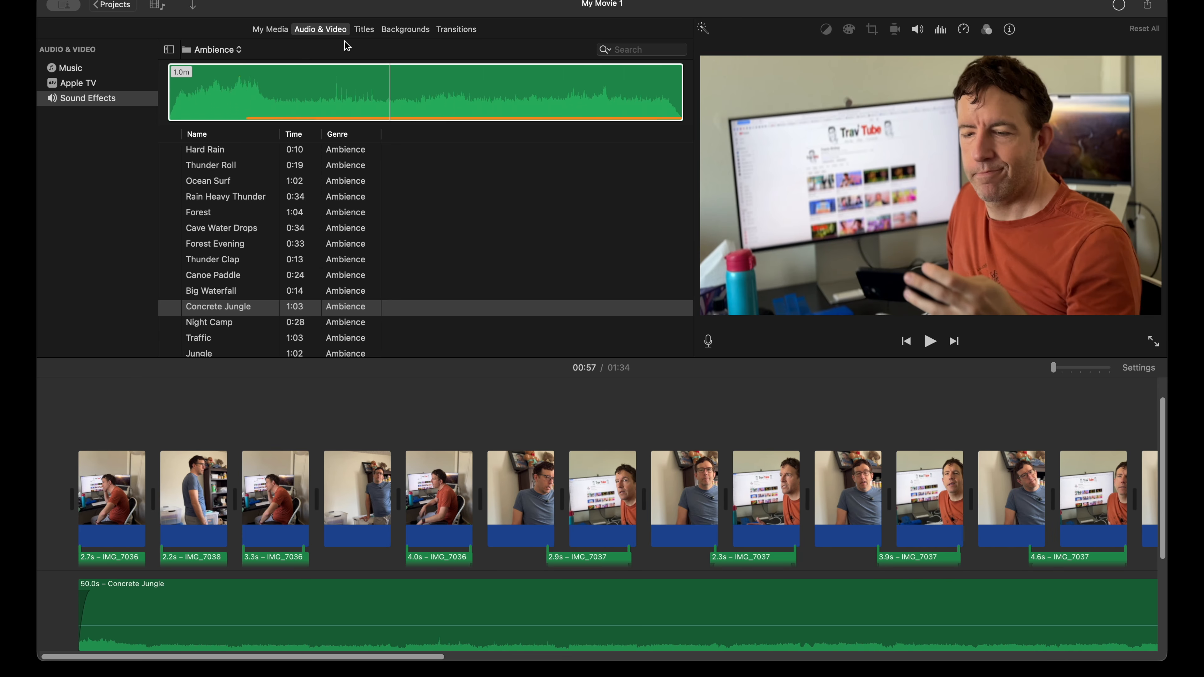
Step: Browse the available title styles through to the end of the collection
left_click(361, 31)
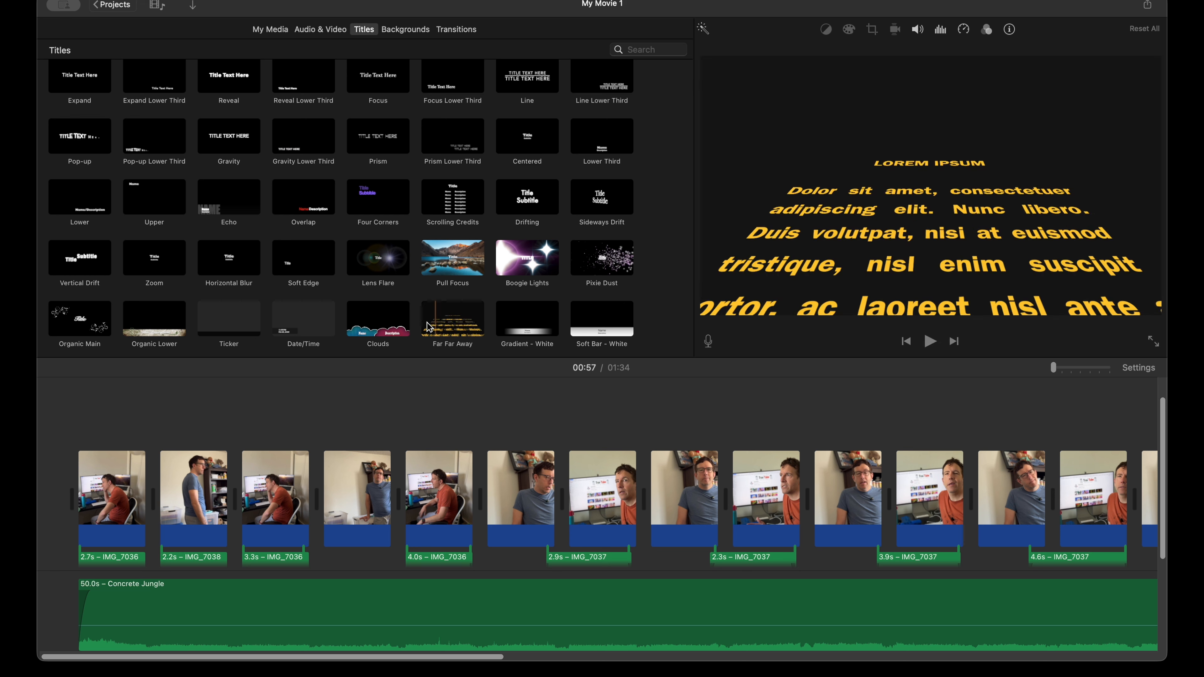
scroll(75, 328, "down", 2)
scroll(75, 327, "down", 3)
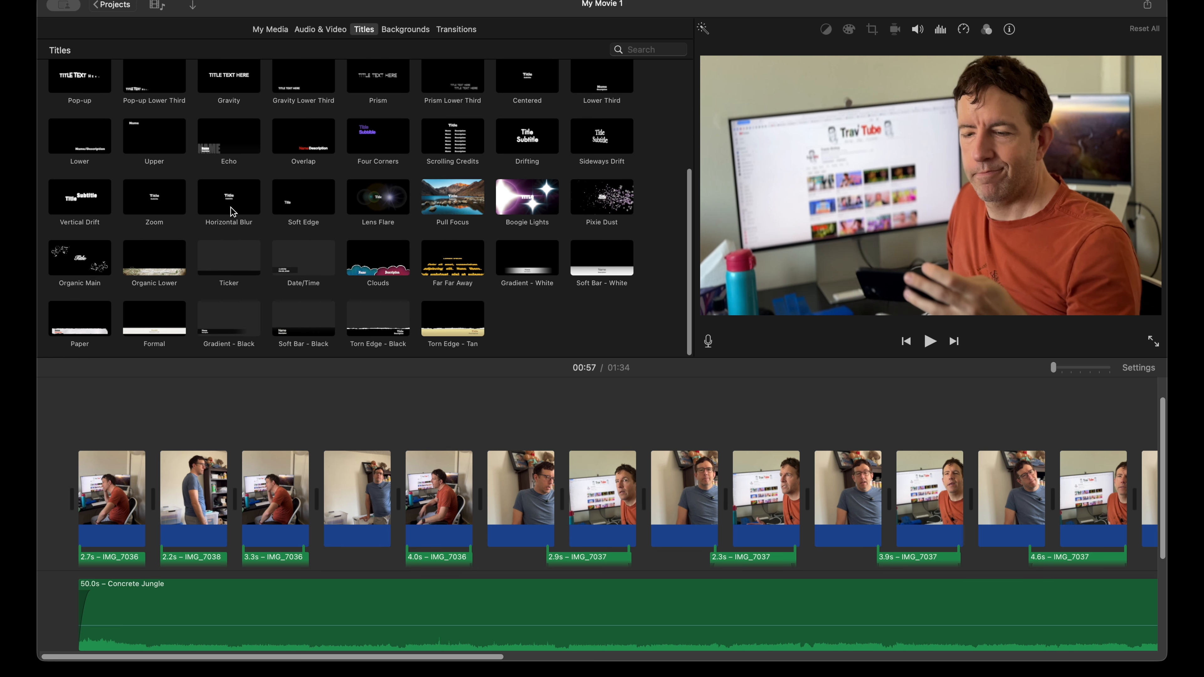
scroll(428, 409, "left", 1)
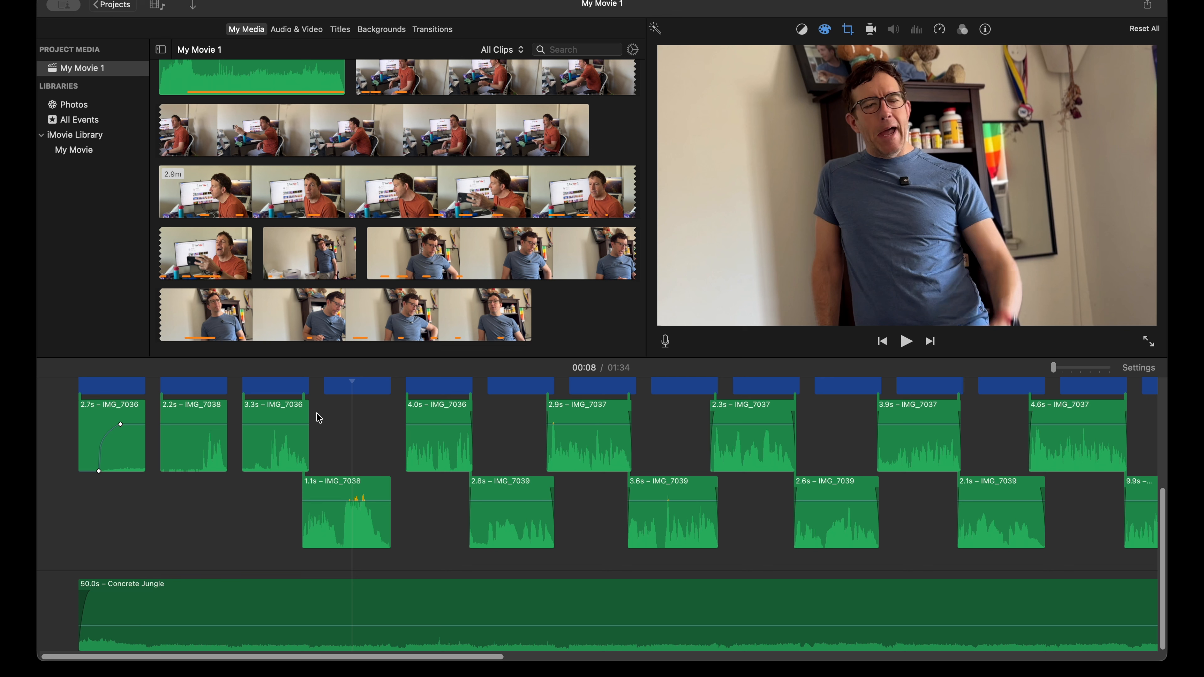
left_click(346, 448)
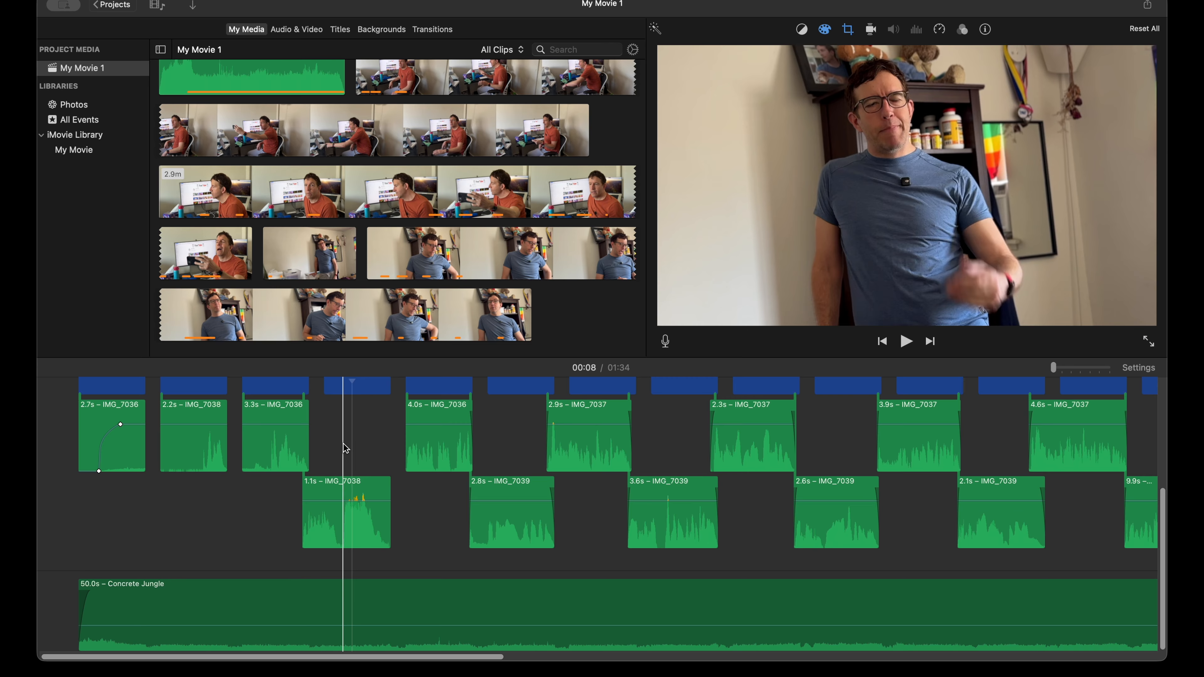